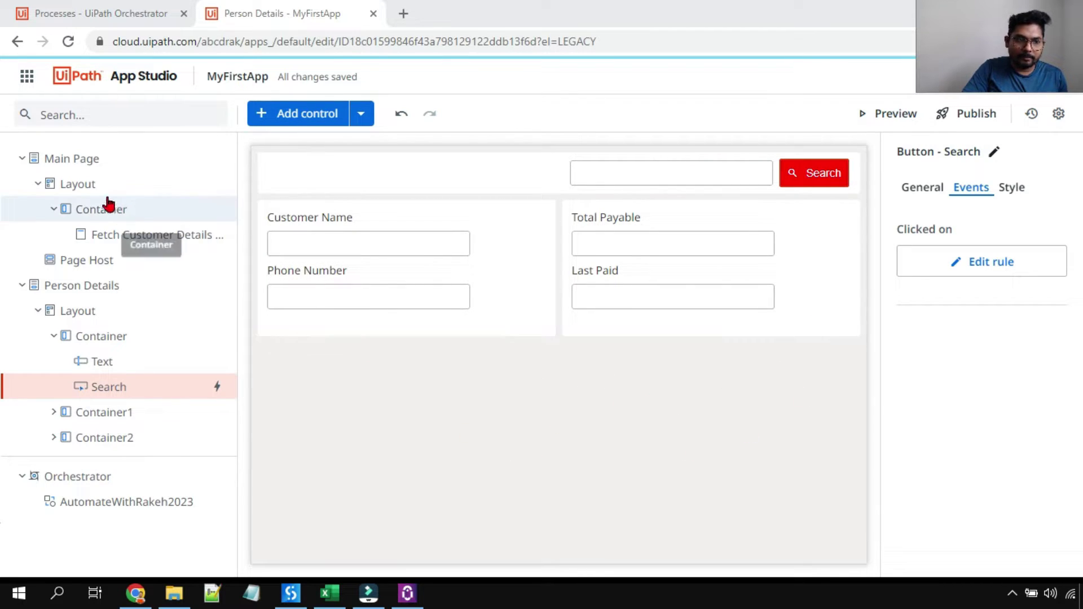
Open the Main Page of MyFirstApp and preview the app with the customer search field active
click(76, 159)
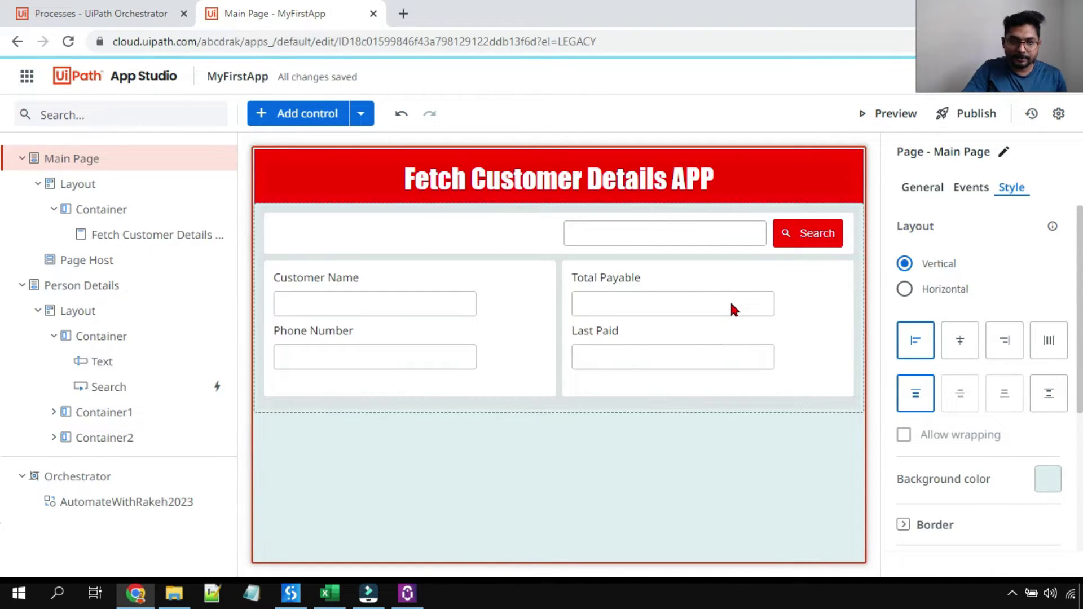
click(896, 114)
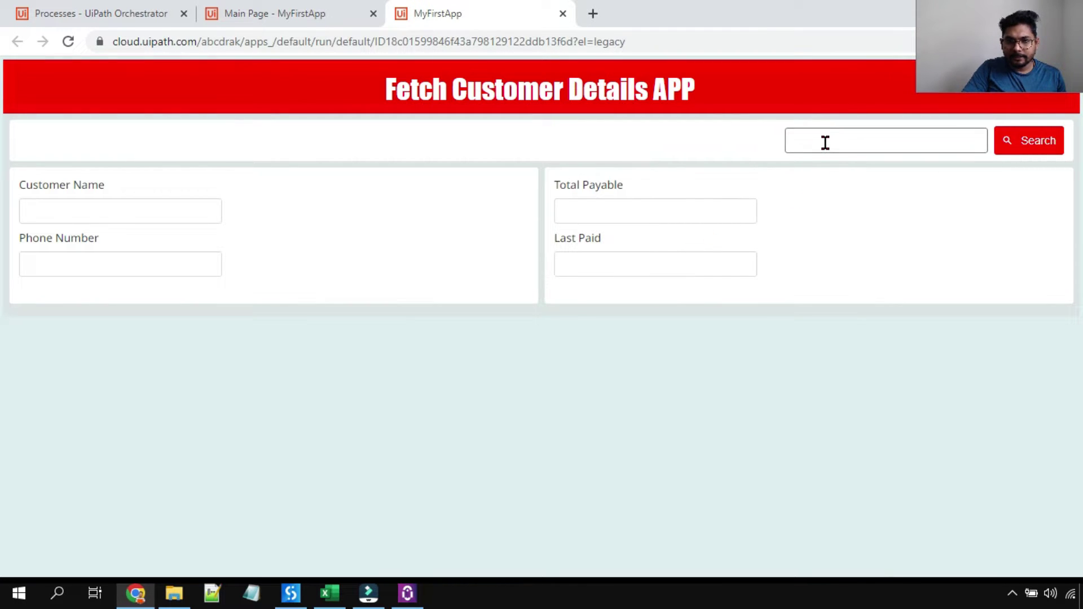
click(825, 141)
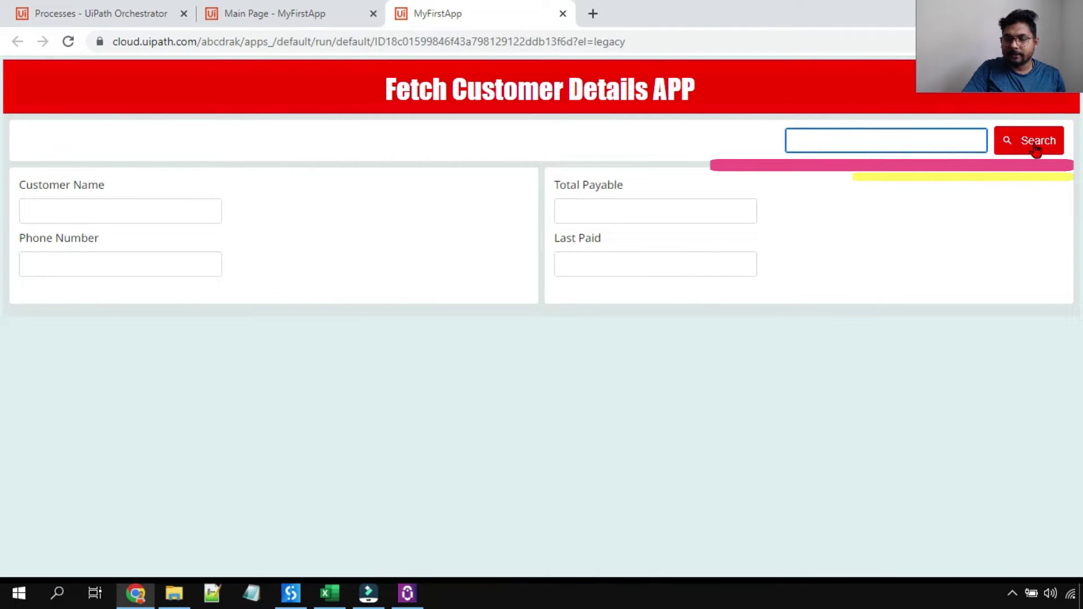
Switch to the Excel workbook and examine the Customer ID, Customer Name and Phone Number columns on Sheet1
click(330, 593)
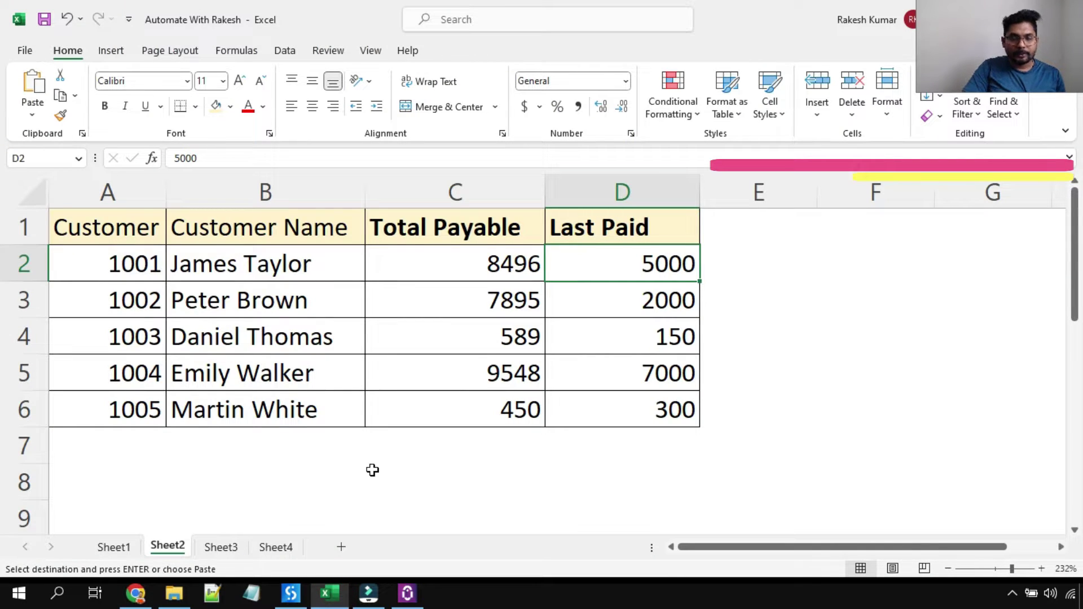
click(116, 549)
click(135, 248)
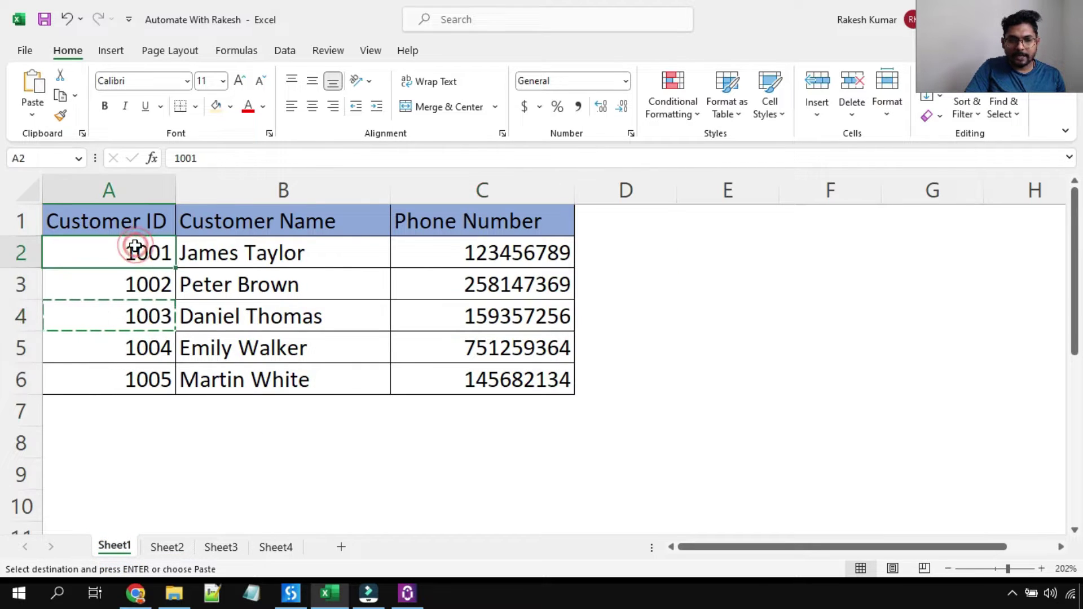
click(301, 252)
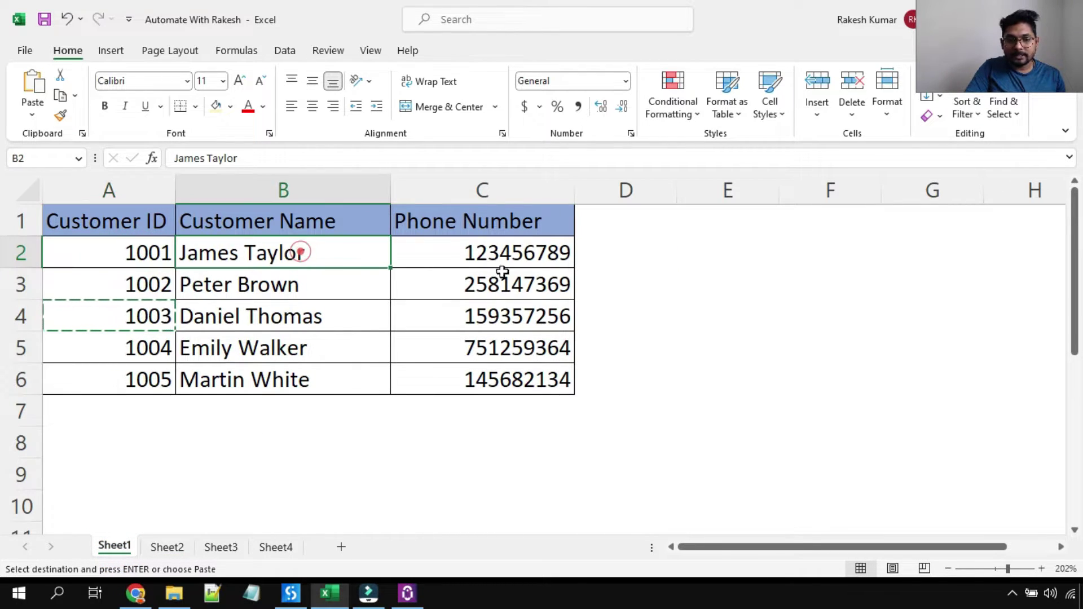
click(514, 256)
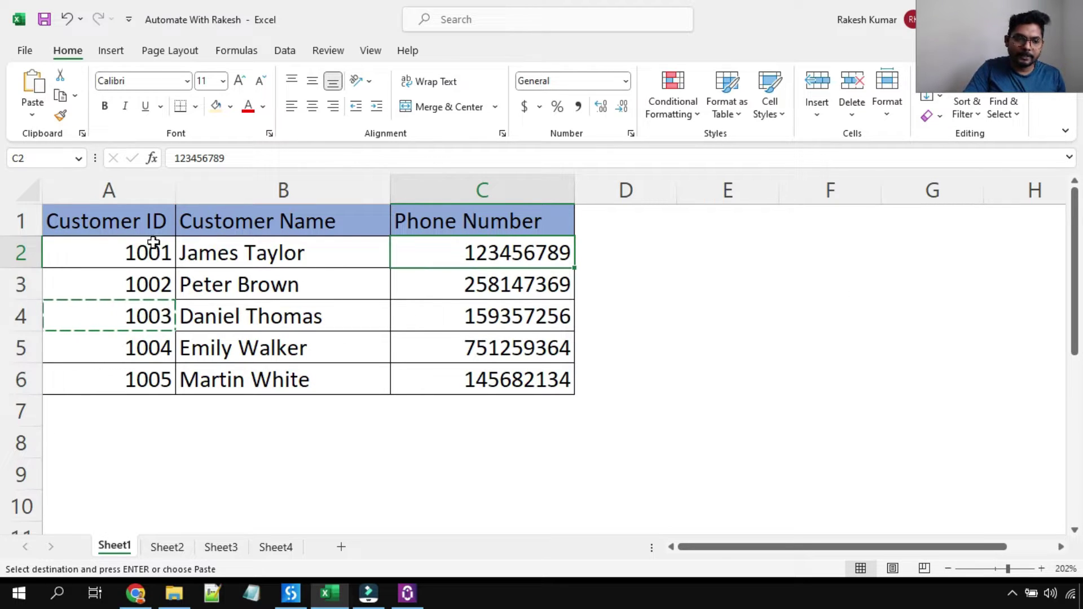
drag(133, 224, 538, 390)
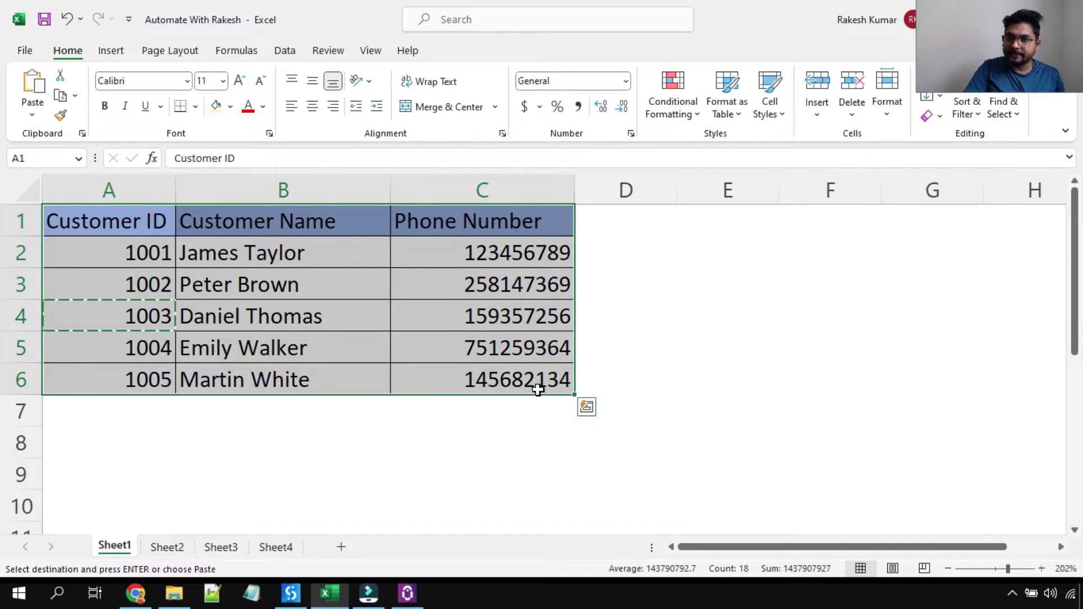
Examine the Total Payable and Last Paid columns on Sheet2, using the first customer's row as an example
click(167, 550)
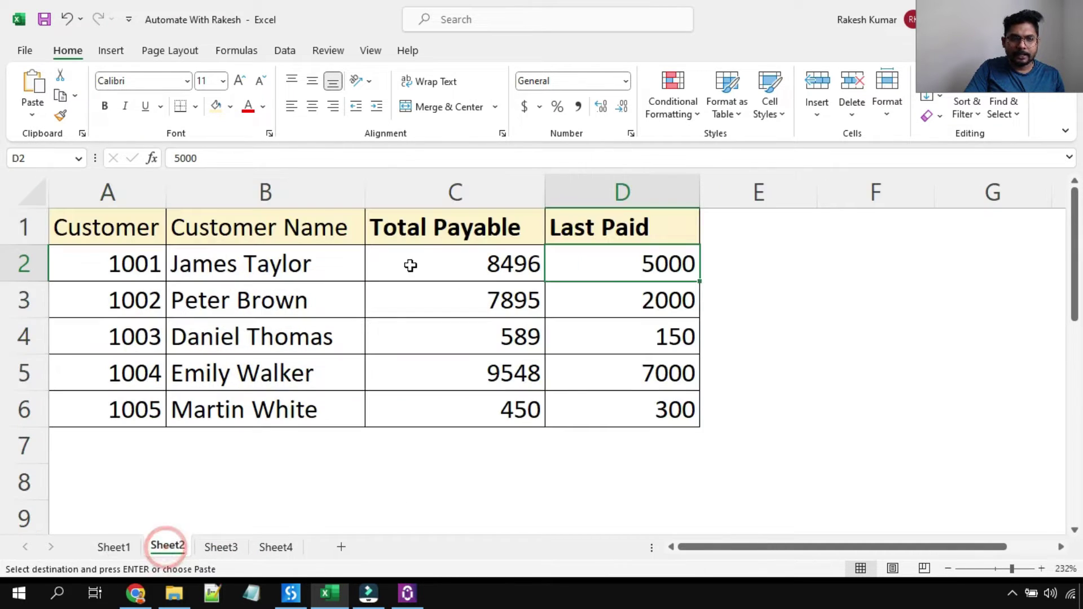
click(446, 233)
click(484, 264)
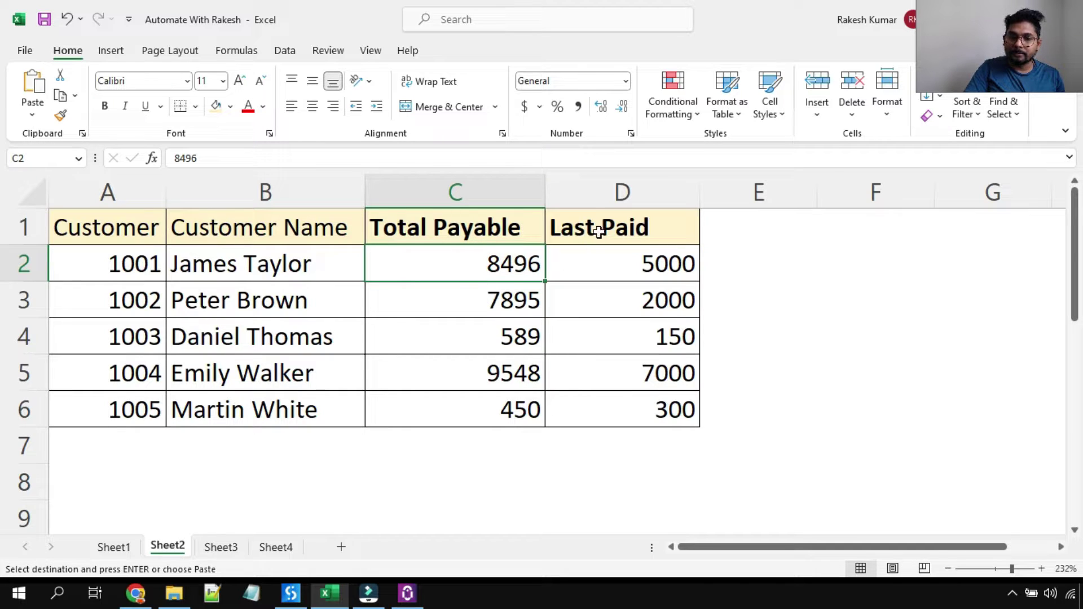
click(676, 265)
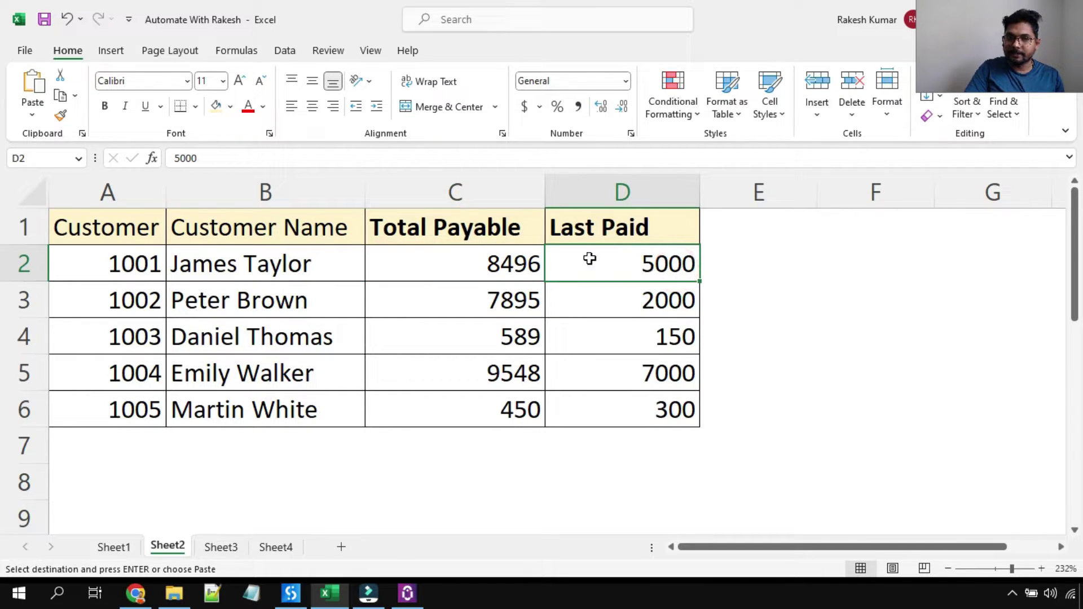
click(520, 267)
click(519, 264)
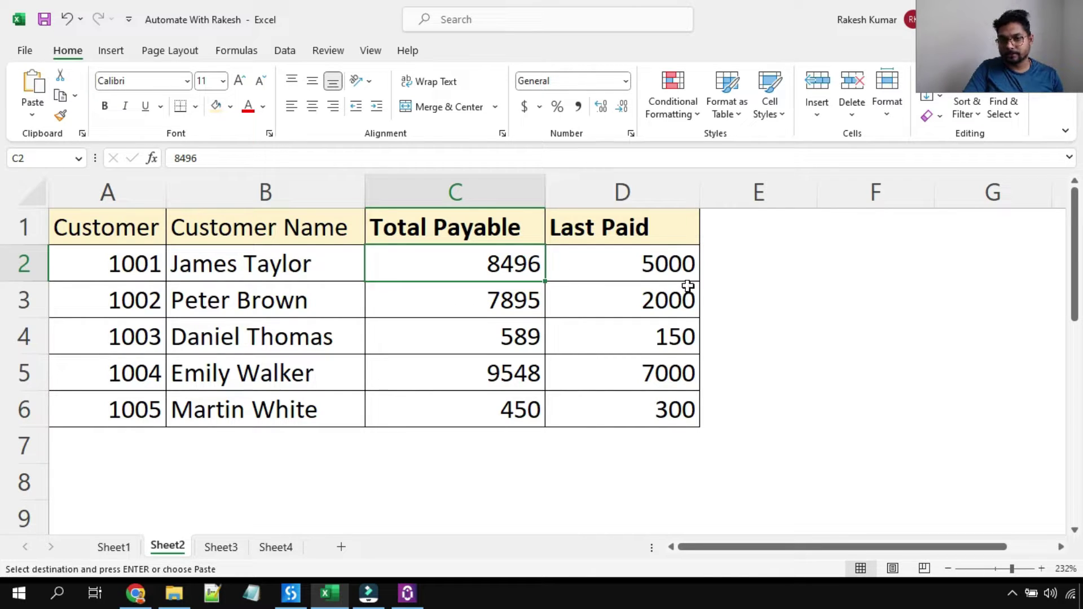
click(654, 262)
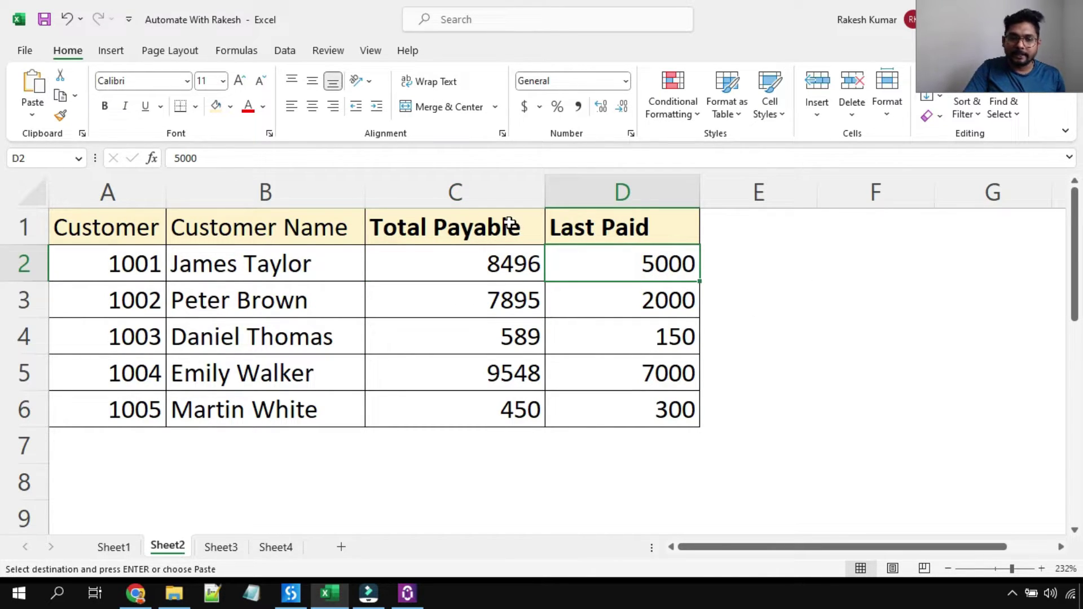
Review the customer ID and Customer Name columns on Sheet2 alongside the Total Payable values
drag(509, 224, 406, 361)
key(ctrl+v)
click(144, 271)
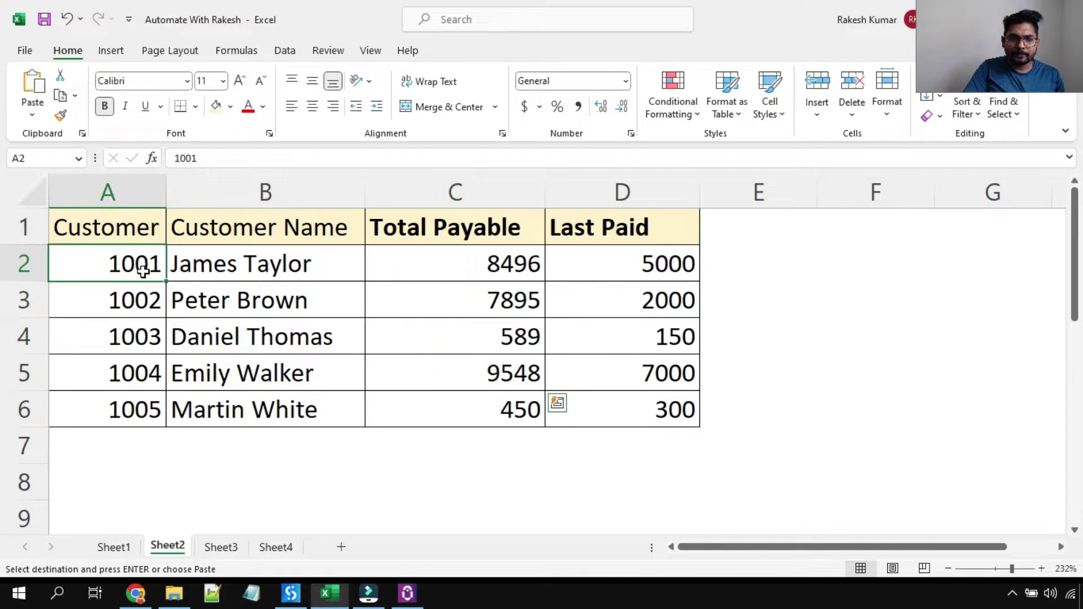
drag(144, 271, 126, 406)
key(ctrl+v)
drag(248, 273, 248, 370)
key(ctrl+v)
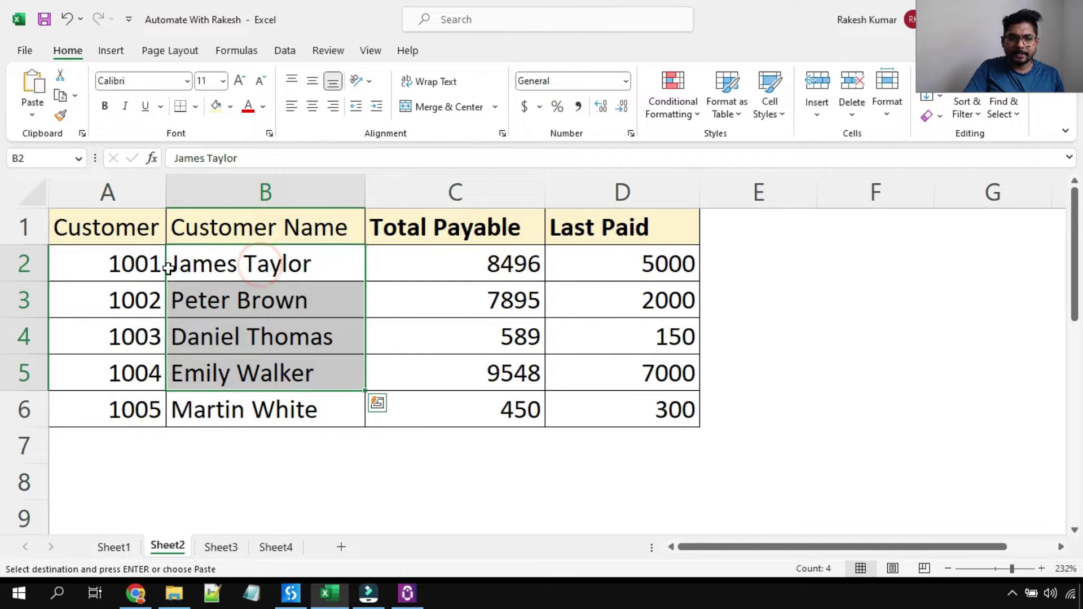
click(506, 262)
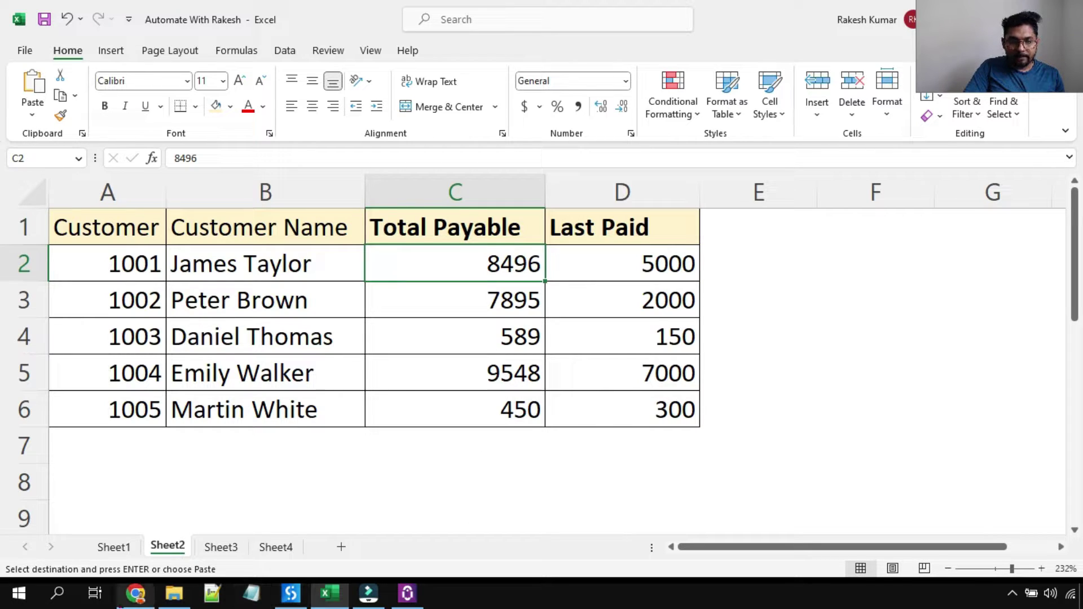
Check the sample customer's ID and name in row 4 of Sheet2 in Excel, and view the matching data on Sheet1
click(135, 593)
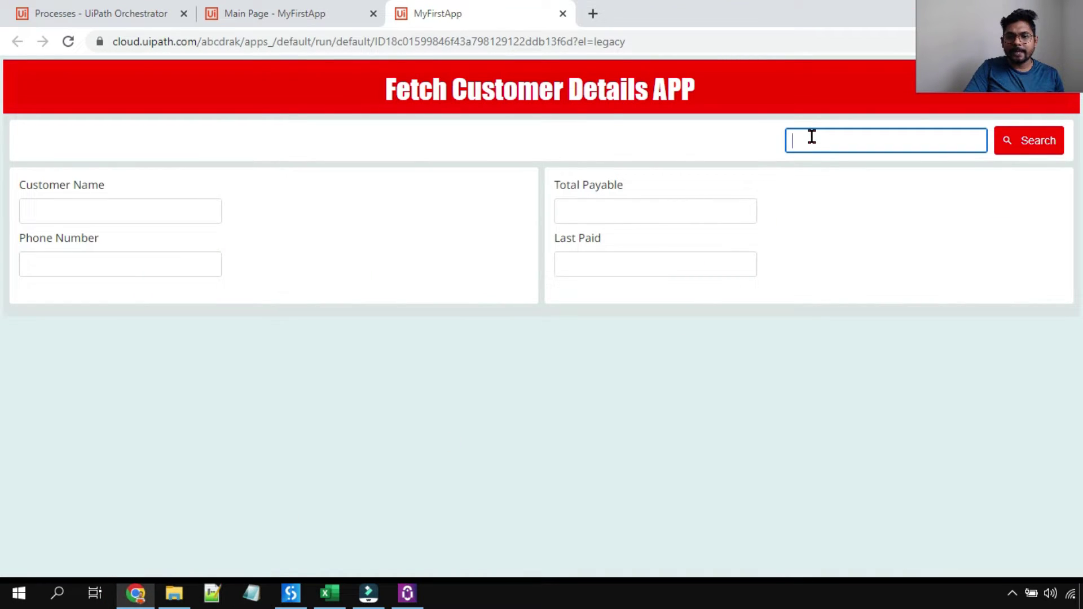
click(330, 593)
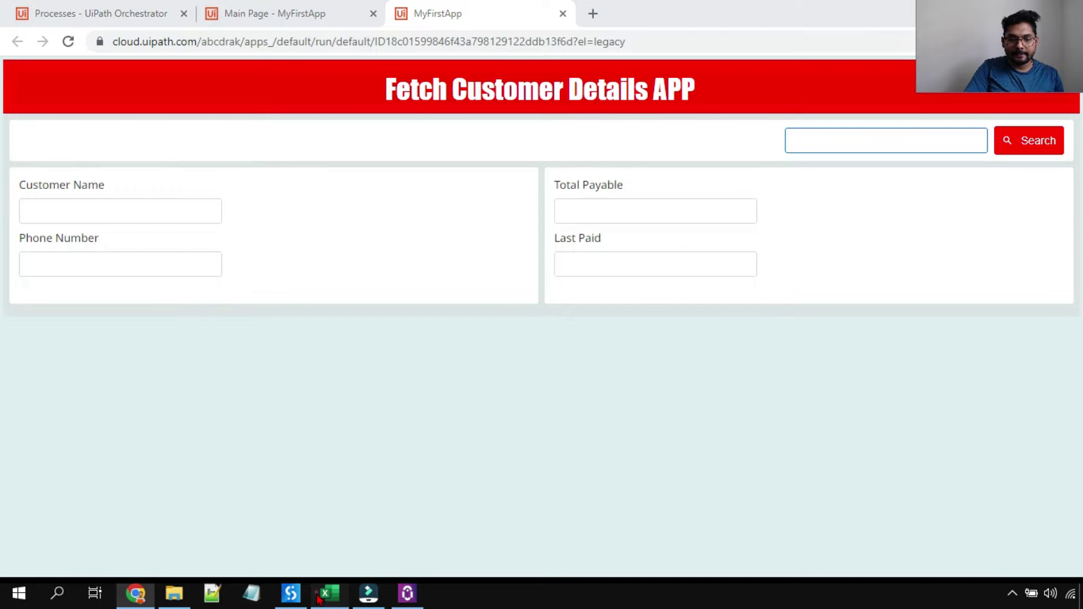
click(142, 337)
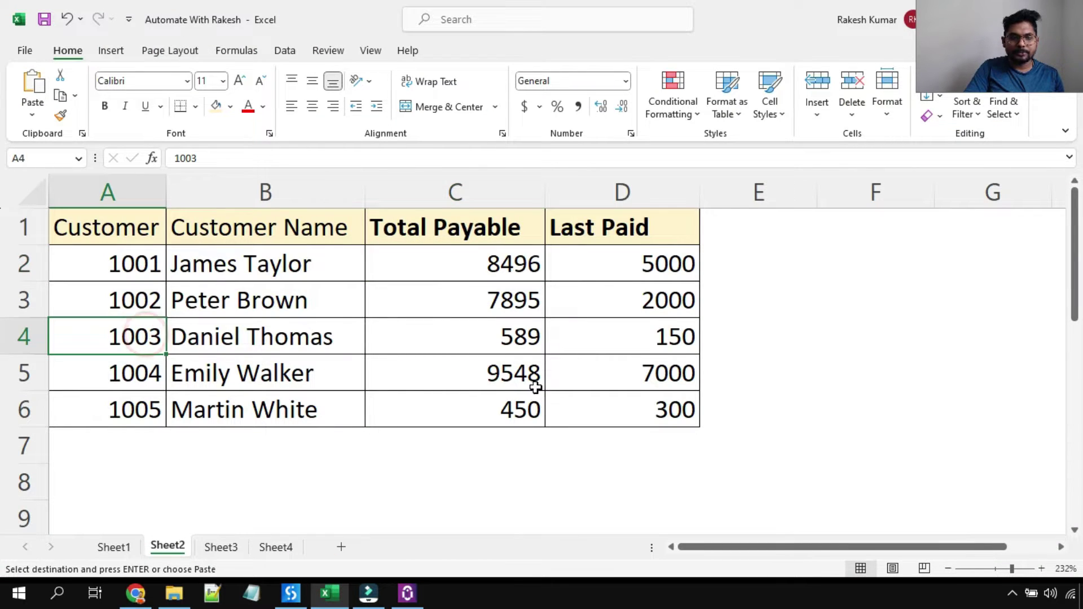
click(308, 339)
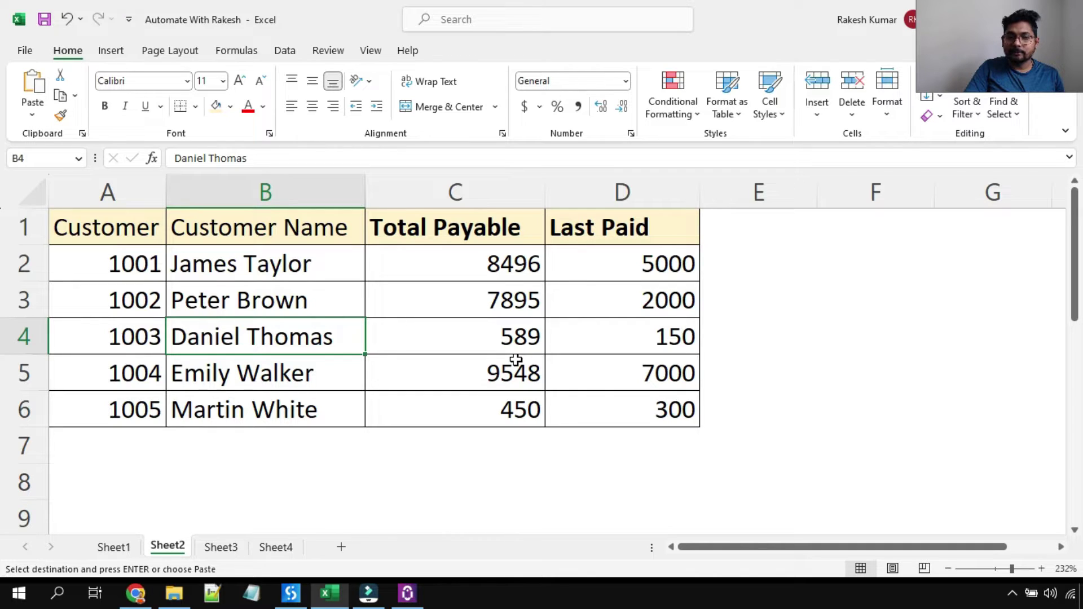
click(114, 547)
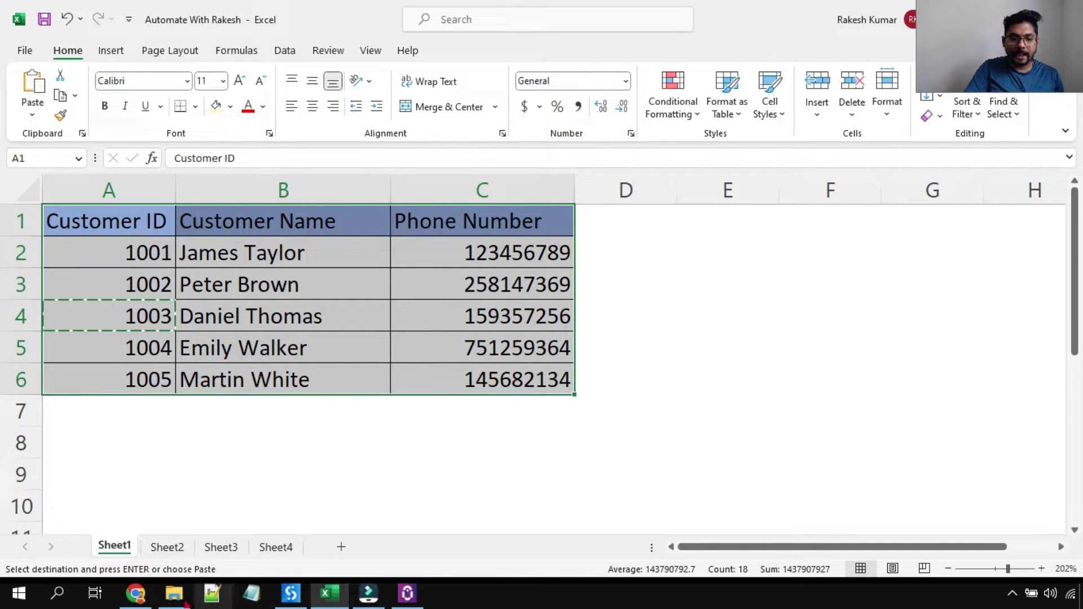
Switch to the app preview in Chrome, search for the row 4 customer's ID, and check the automation's run status in UiPath Assistant
click(136, 599)
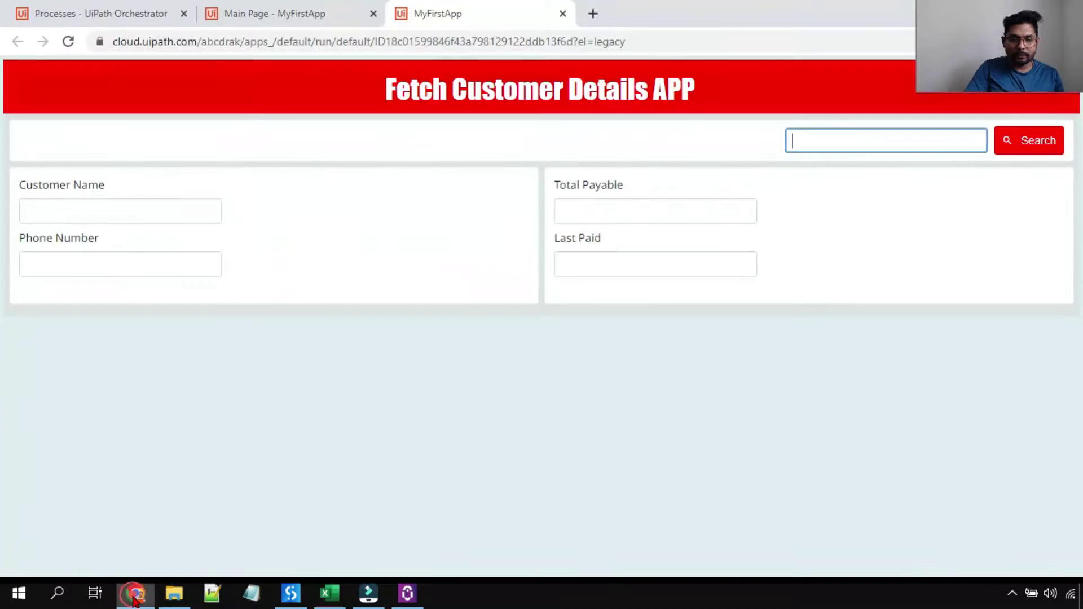
click(827, 140)
text(1003)
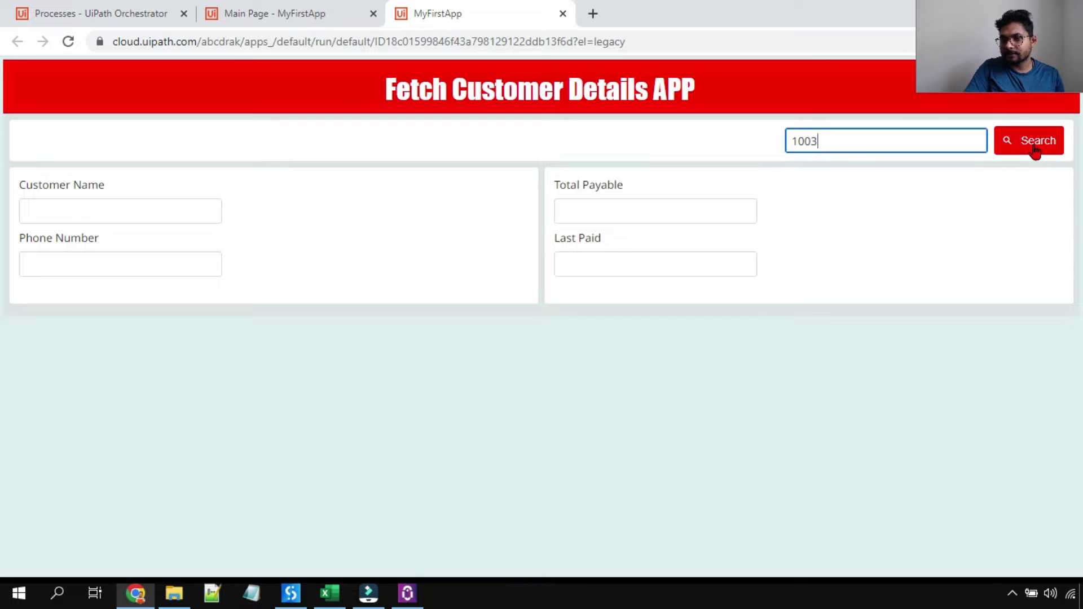
click(1034, 148)
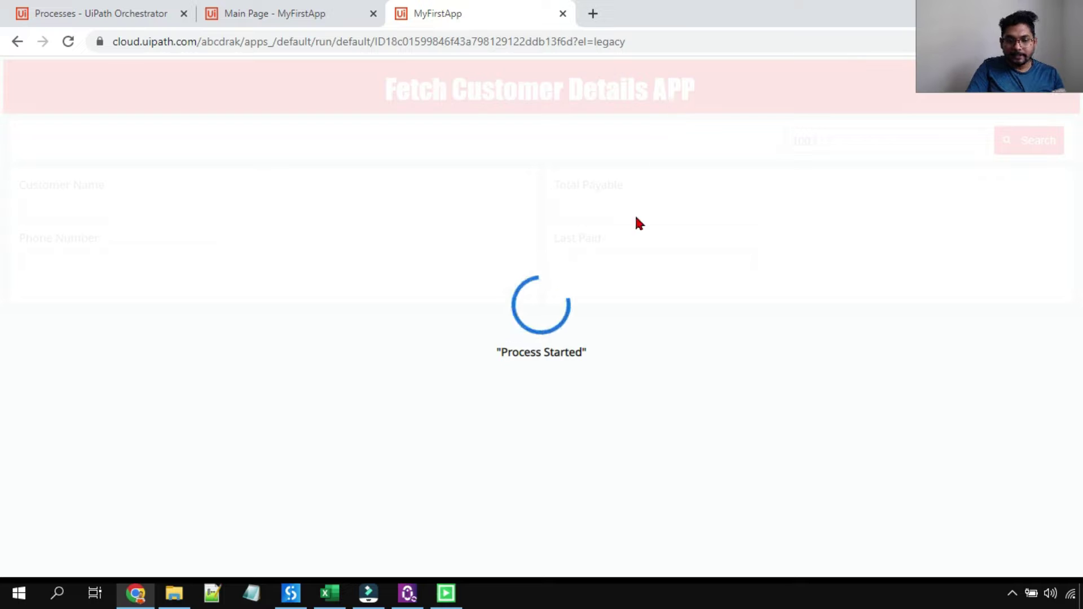
click(407, 593)
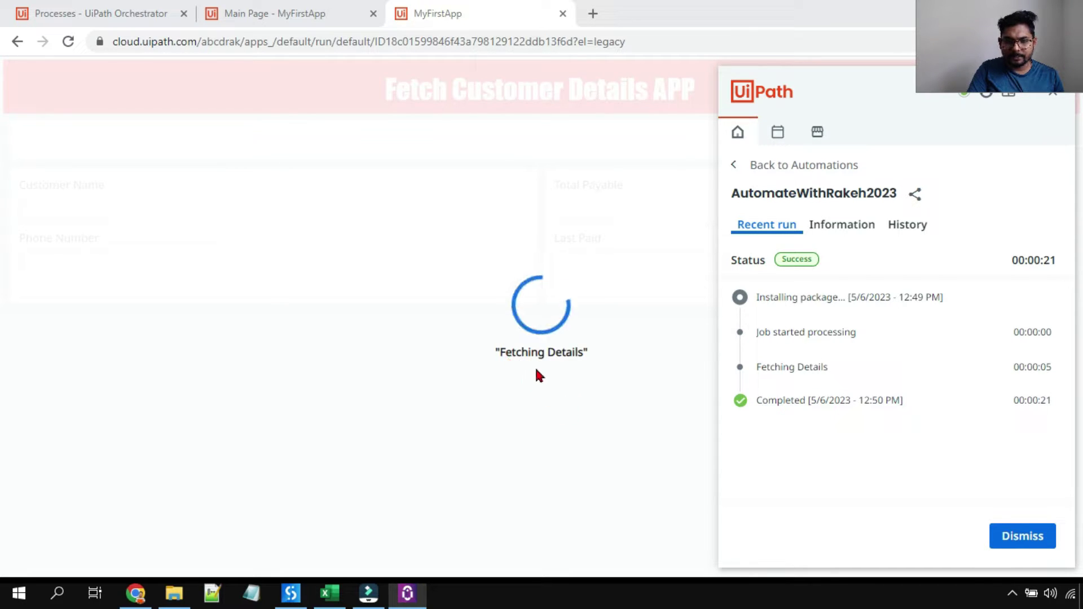
click(533, 394)
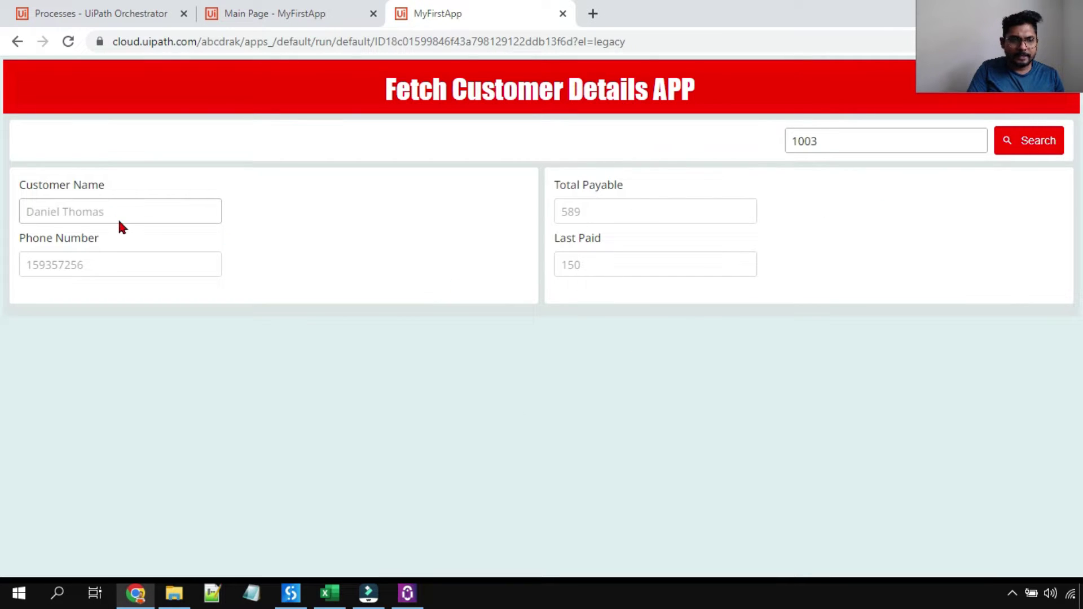
Compare the customer name, phone number, Total Payable and Last Paid fields in the app with row 4 of Sheet2 in Excel
drag(117, 218, 19, 217)
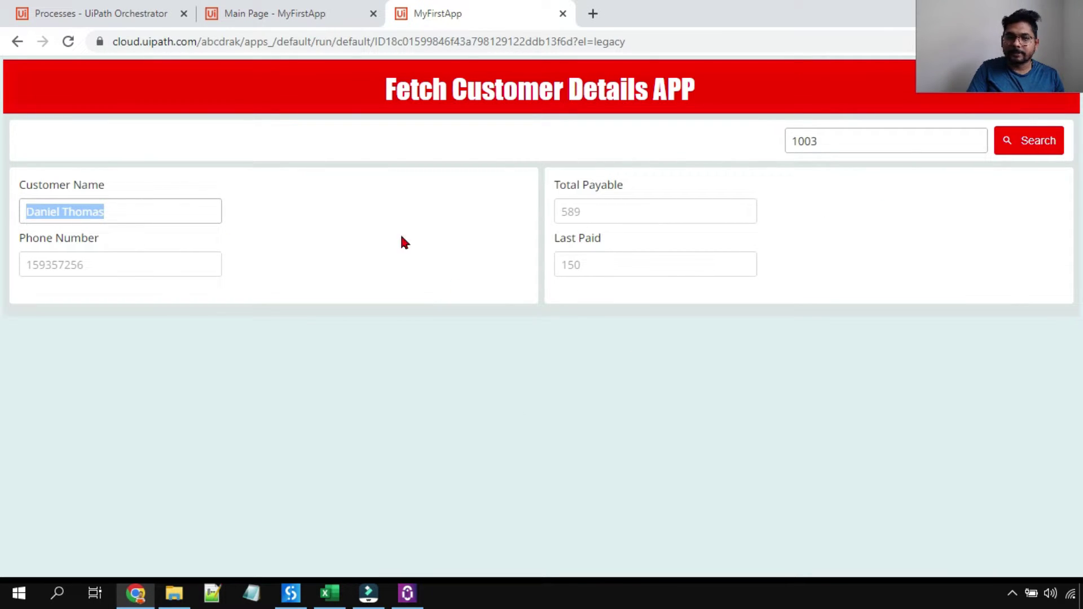
drag(590, 214, 563, 228)
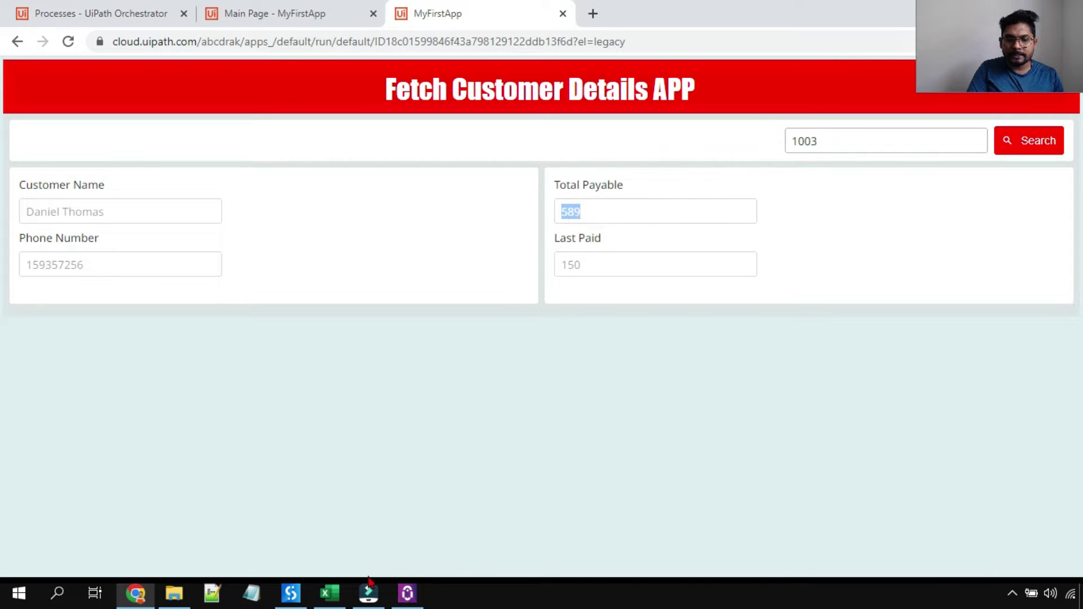
click(329, 593)
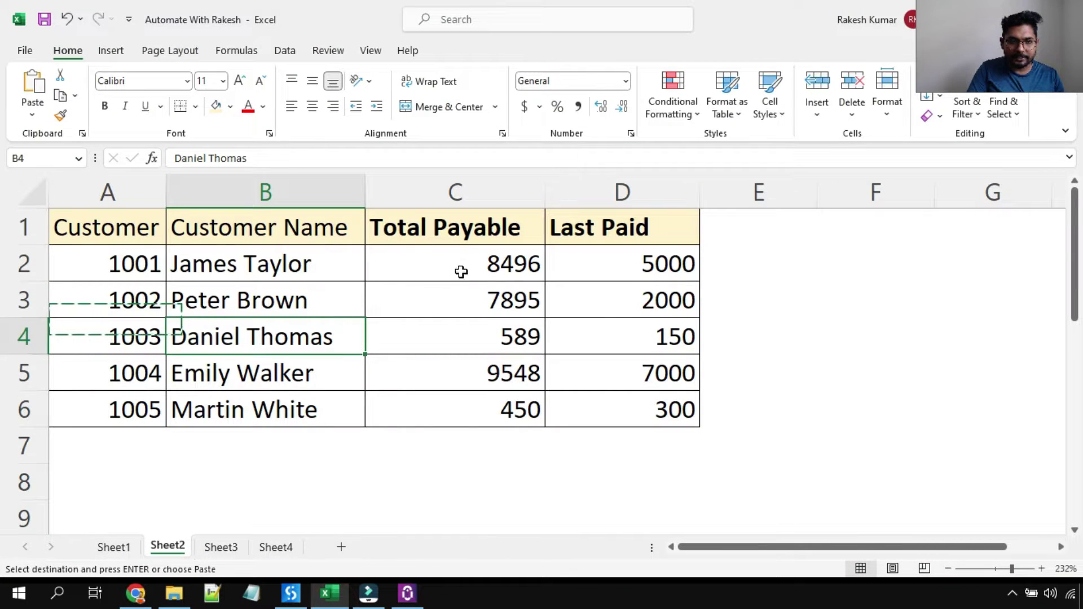
click(521, 333)
click(671, 336)
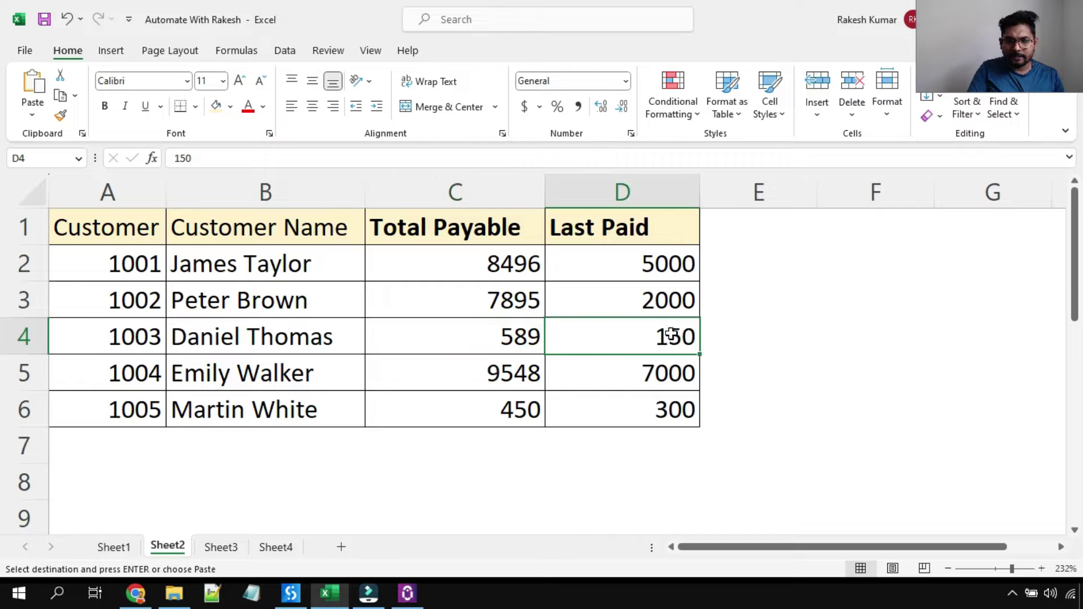
click(135, 593)
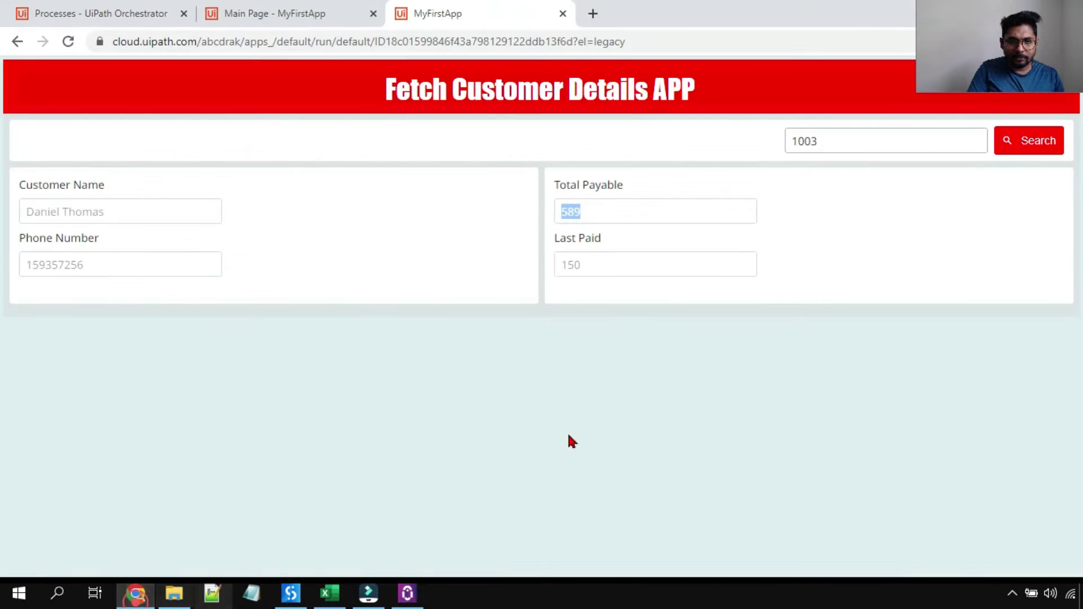
click(580, 261)
click(80, 269)
click(50, 198)
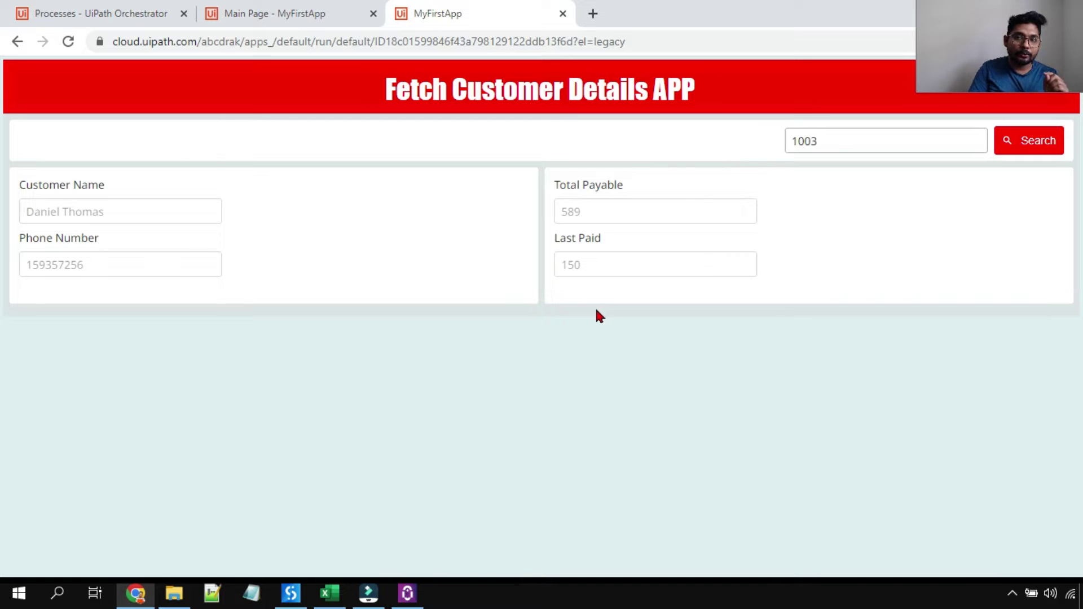
click(272, 15)
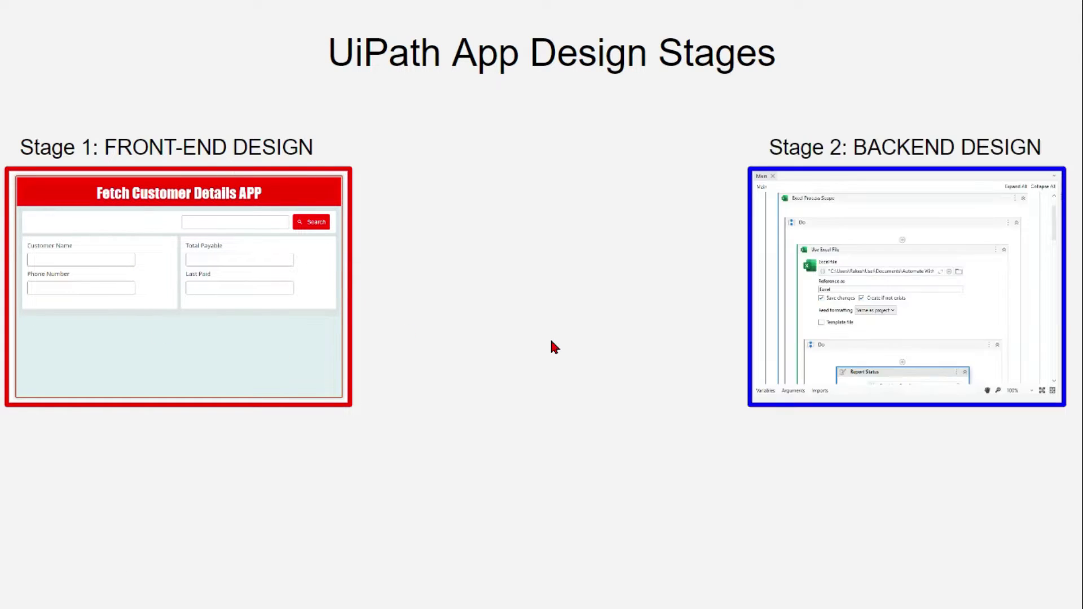
click(551, 340)
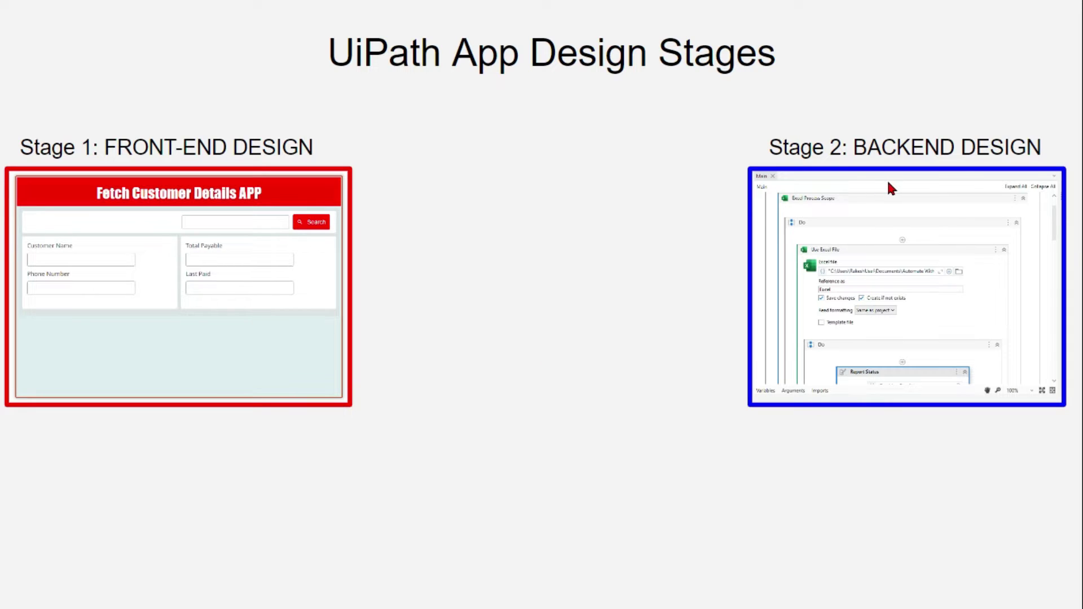
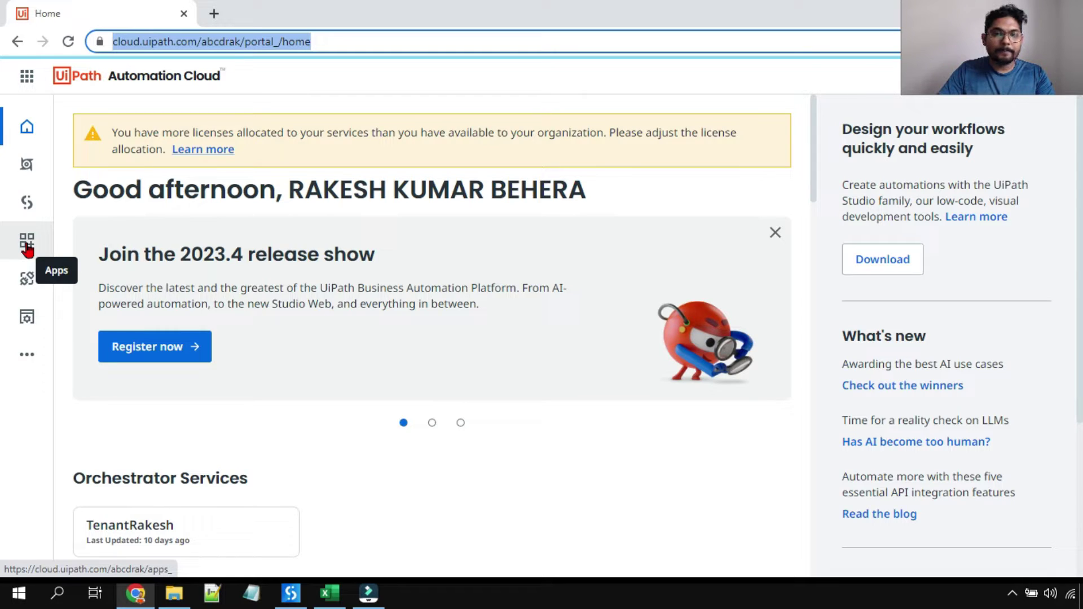
Open the Apps service from the Automation Cloud home page
click(27, 249)
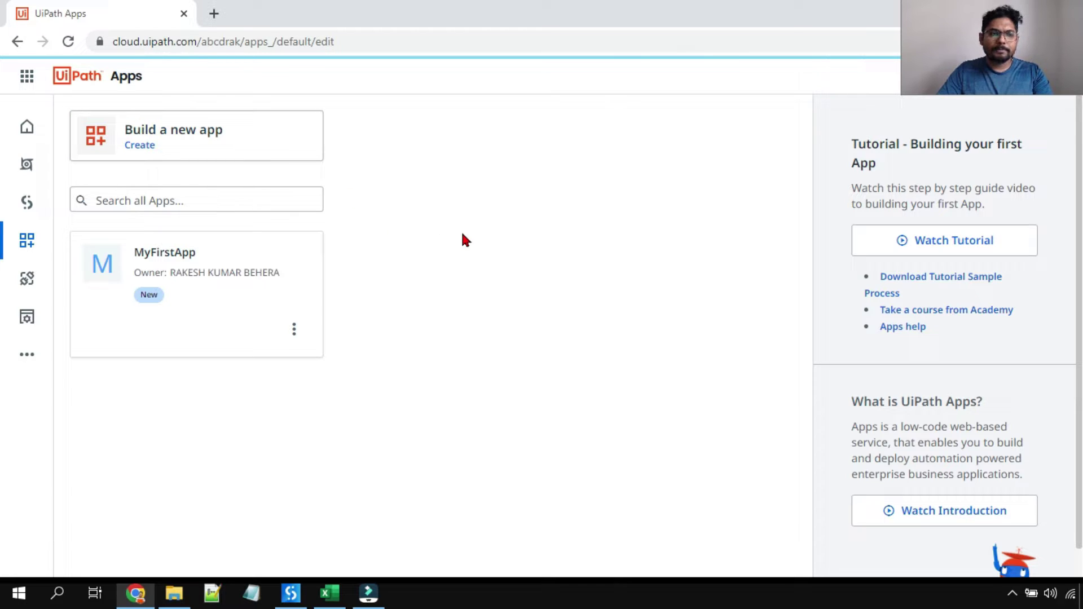
click(191, 140)
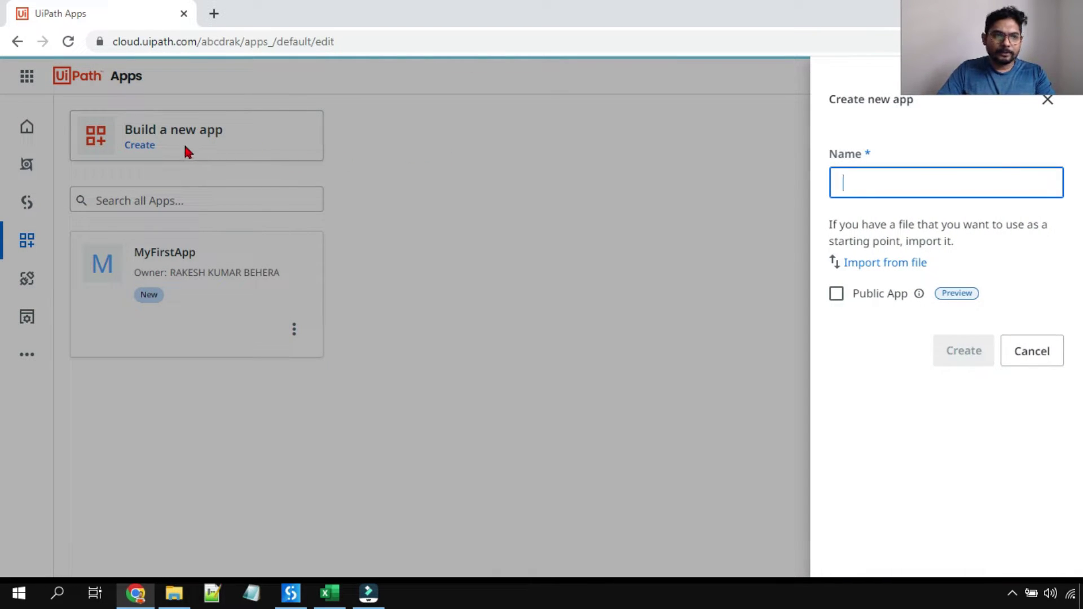
click(492, 131)
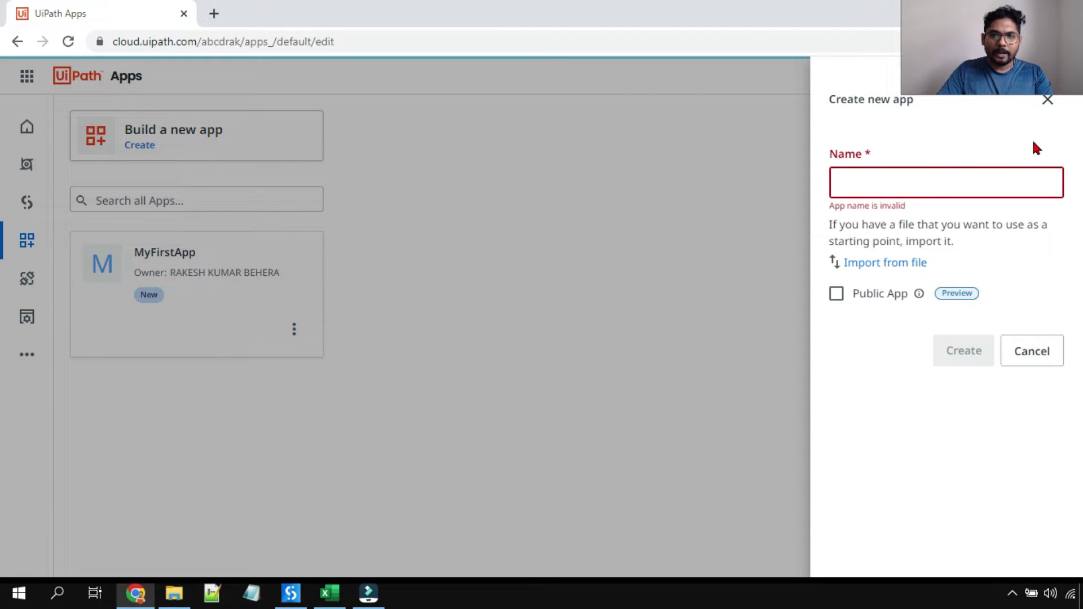
click(1046, 104)
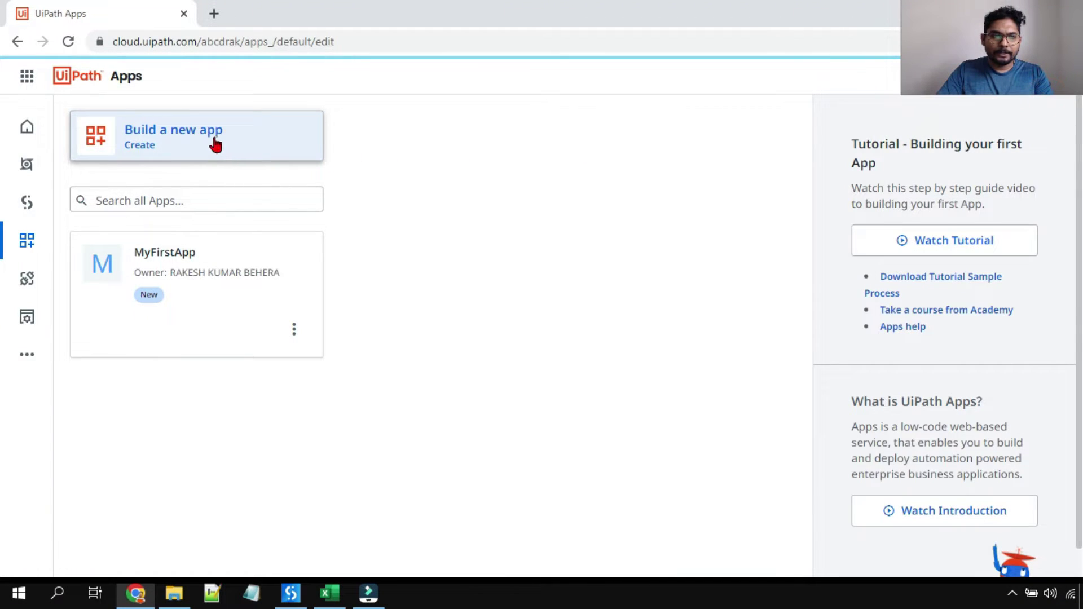
Create a new app named "CustomerDetails App" and start its first page from the Blank Page template
click(142, 136)
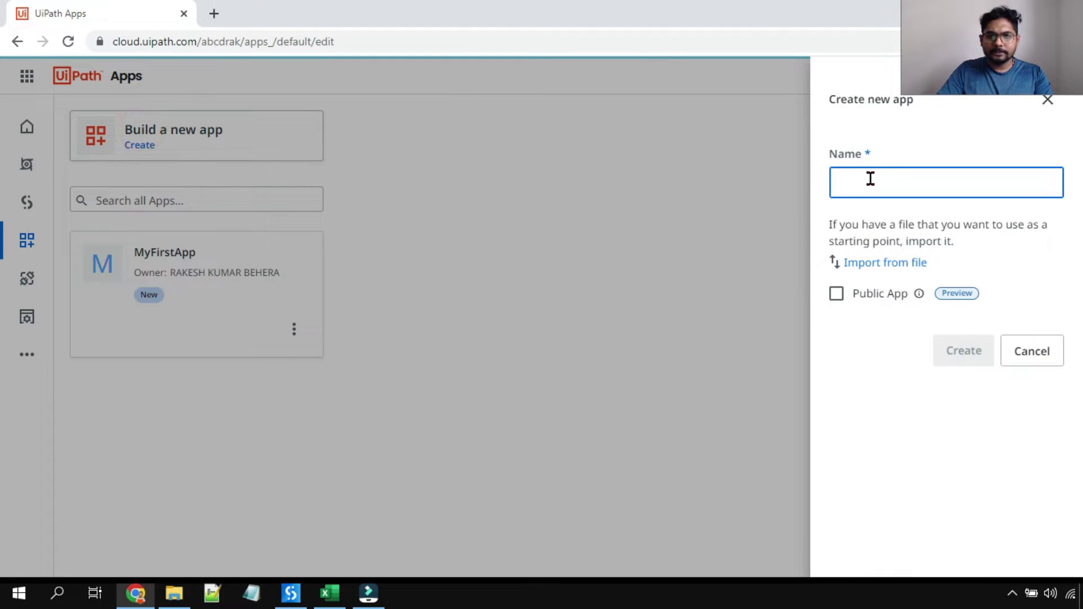
click(869, 179)
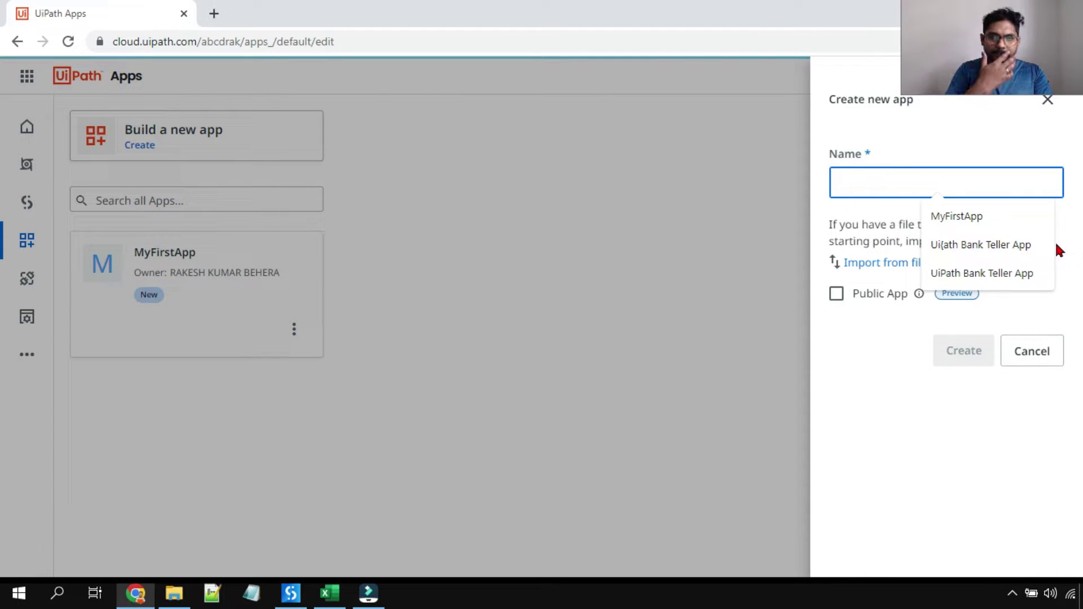
click(866, 182)
text(d)
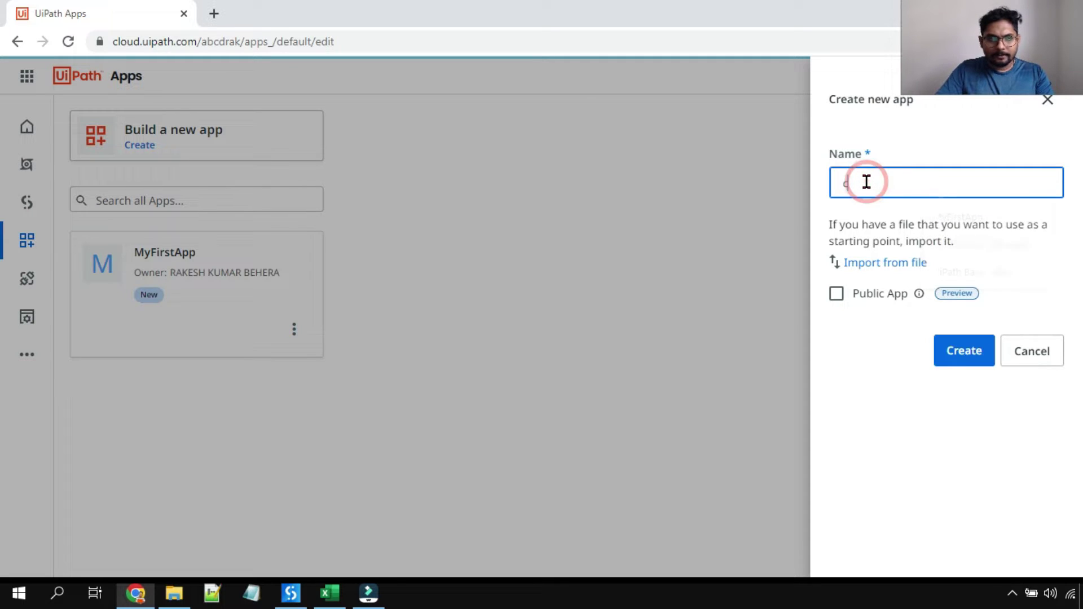
key(BackSpace)
text(Custo)
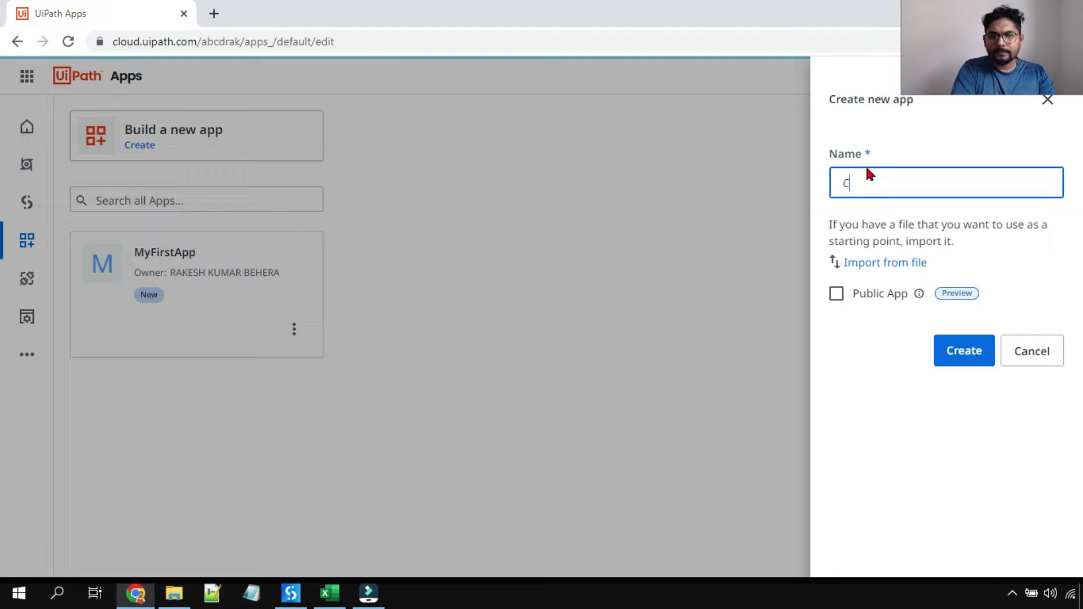
text(merDetails App)
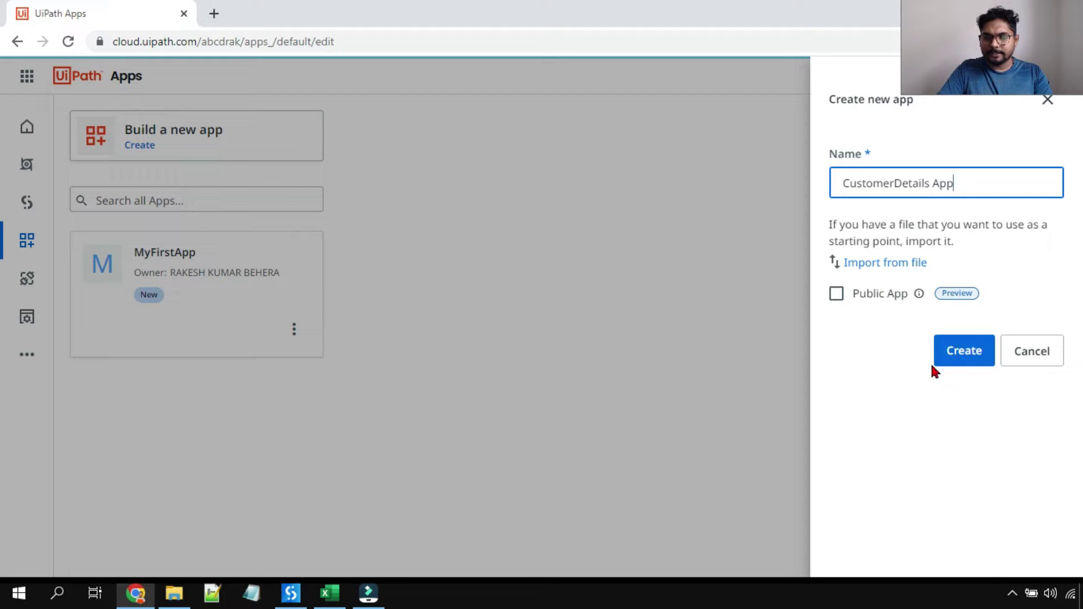
click(976, 355)
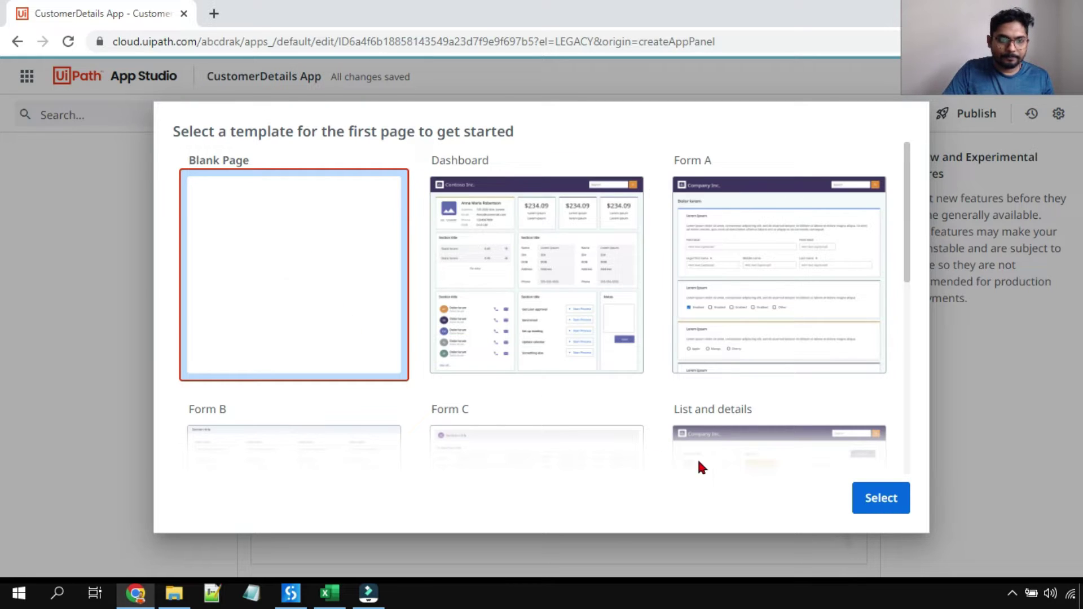
click(861, 498)
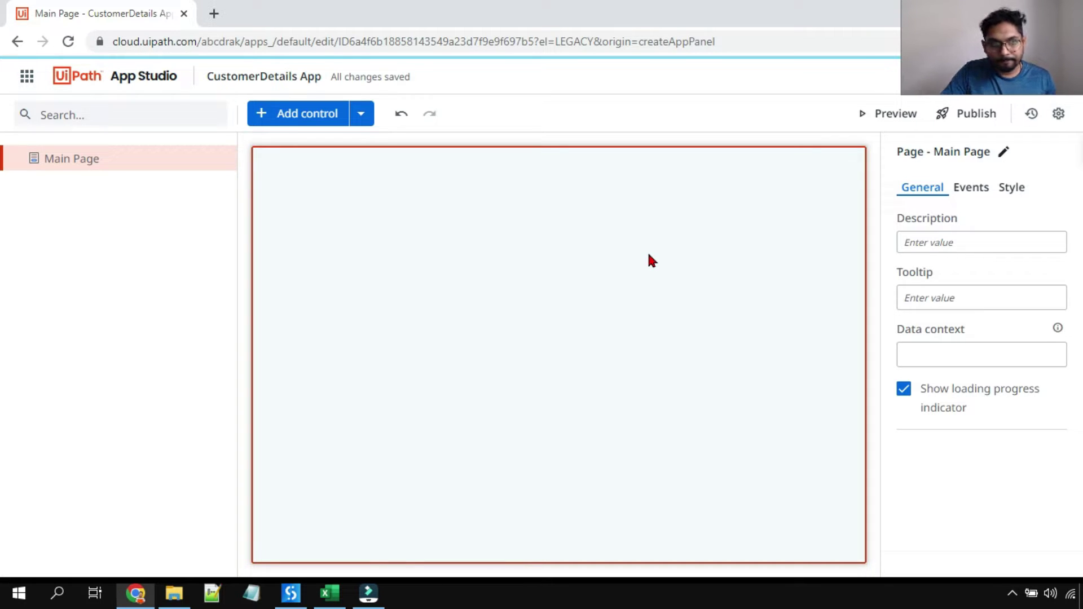
Review the Input controls that can be added to Main Page, from Button to Textbox (Number)
click(271, 120)
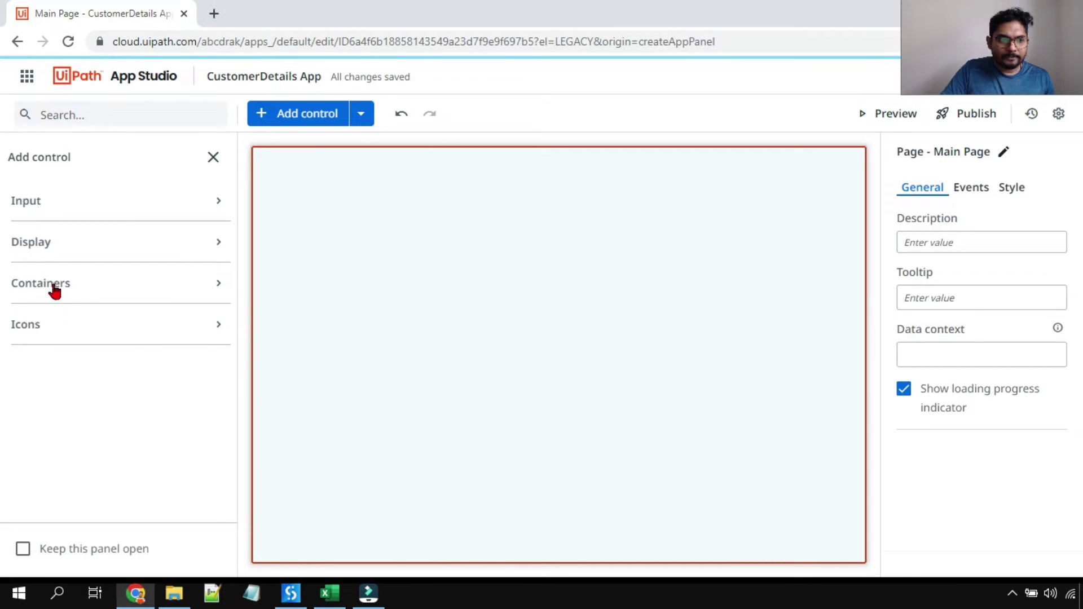
click(218, 203)
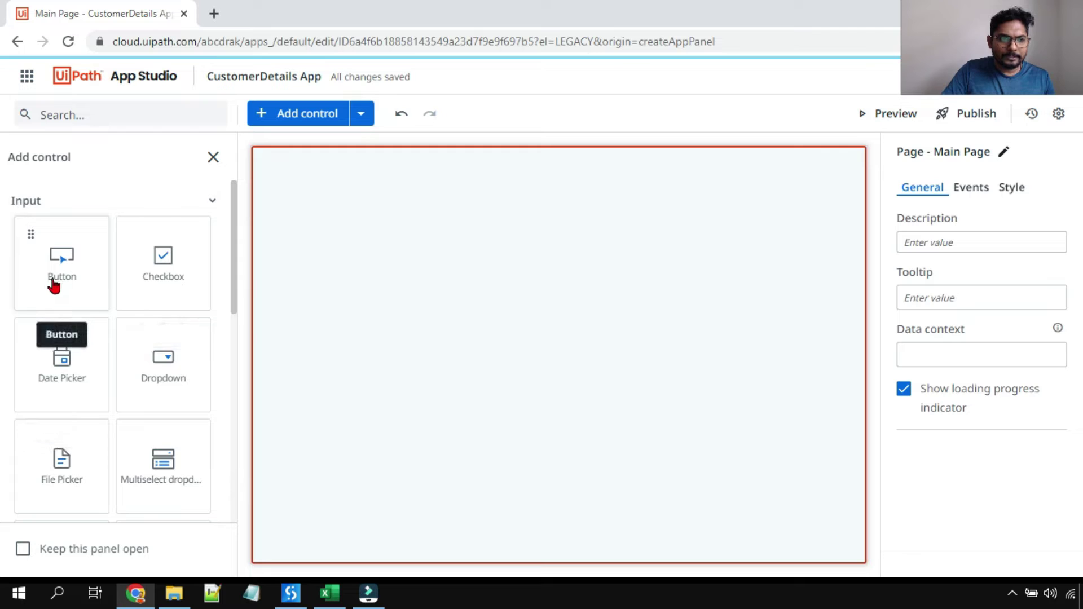
mouse_move(79, 269)
mouse_down()
mouse_move(315, 239)
mouse_move(363, 247)
mouse_move(113, 262)
mouse_move(64, 279)
mouse_up()
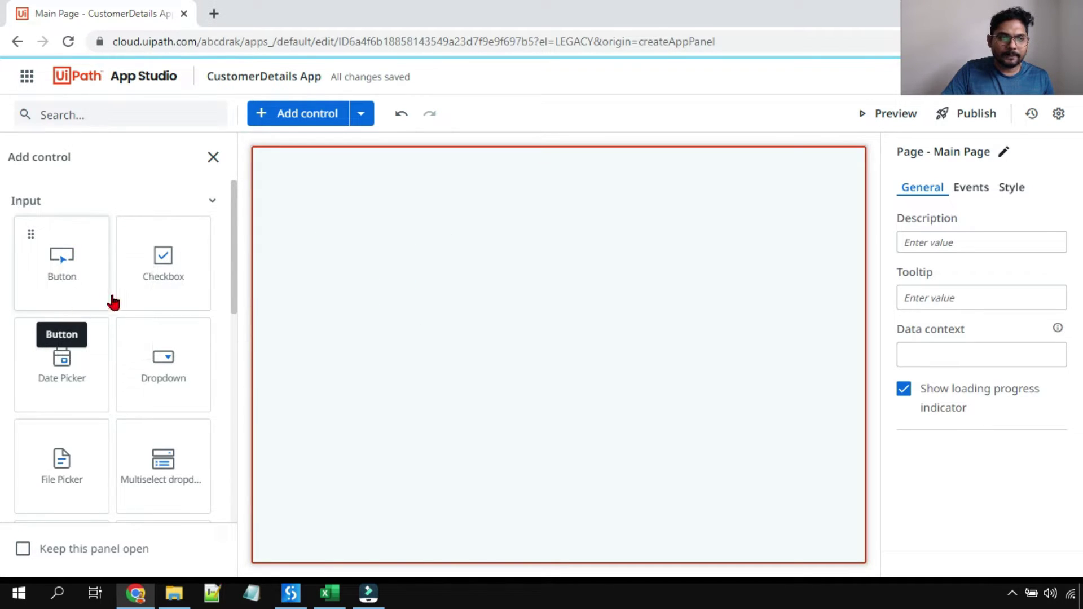
scroll(186, 384, down, 3)
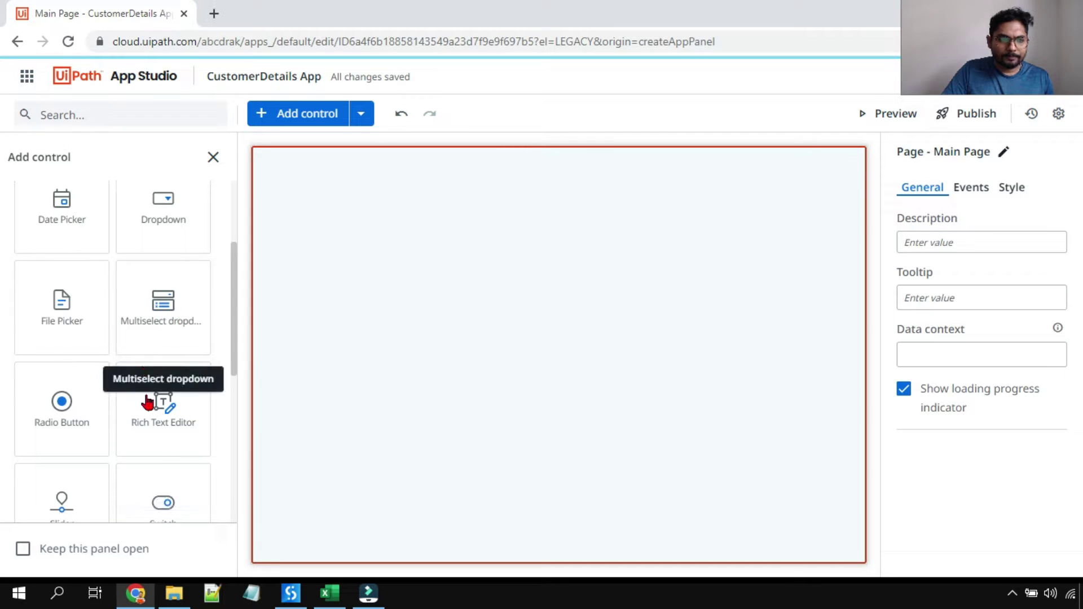
scroll(162, 399, down, 3)
scroll(164, 417, down, 3)
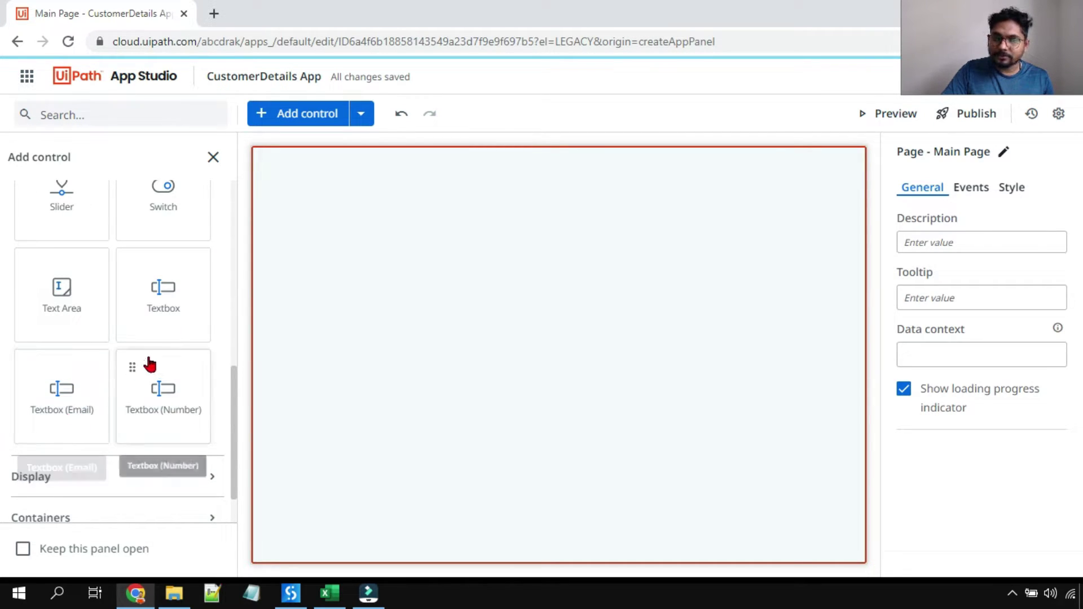
scroll(169, 299, up, 10)
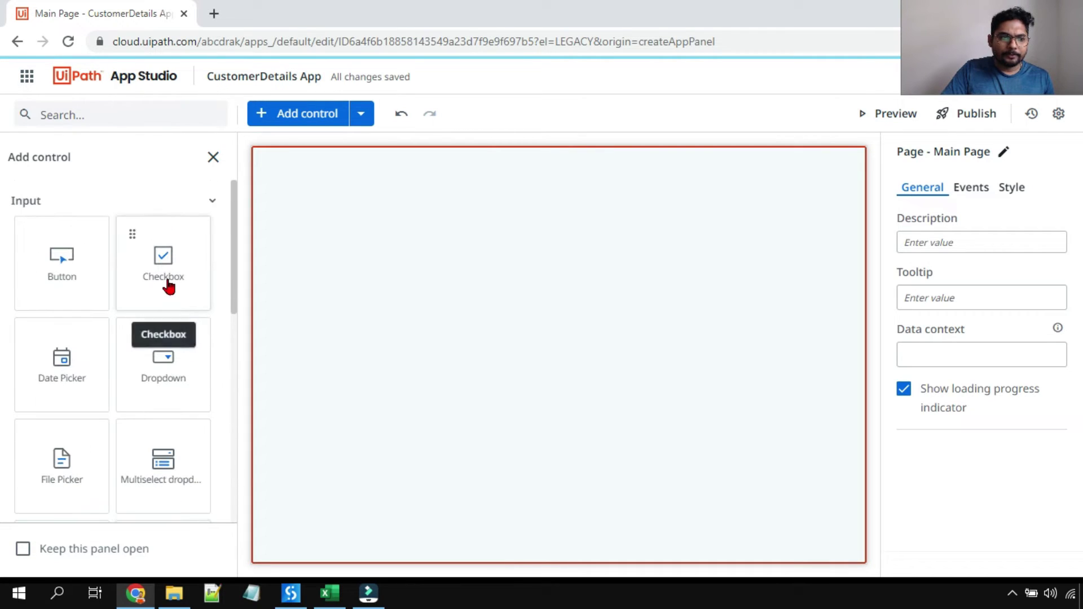
click(215, 163)
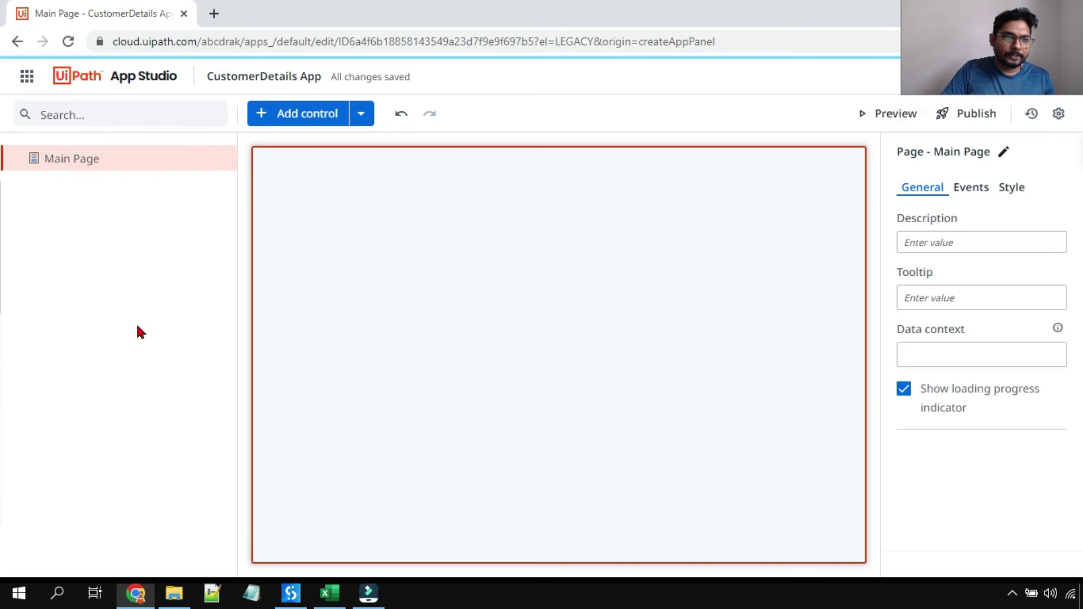
click(259, 123)
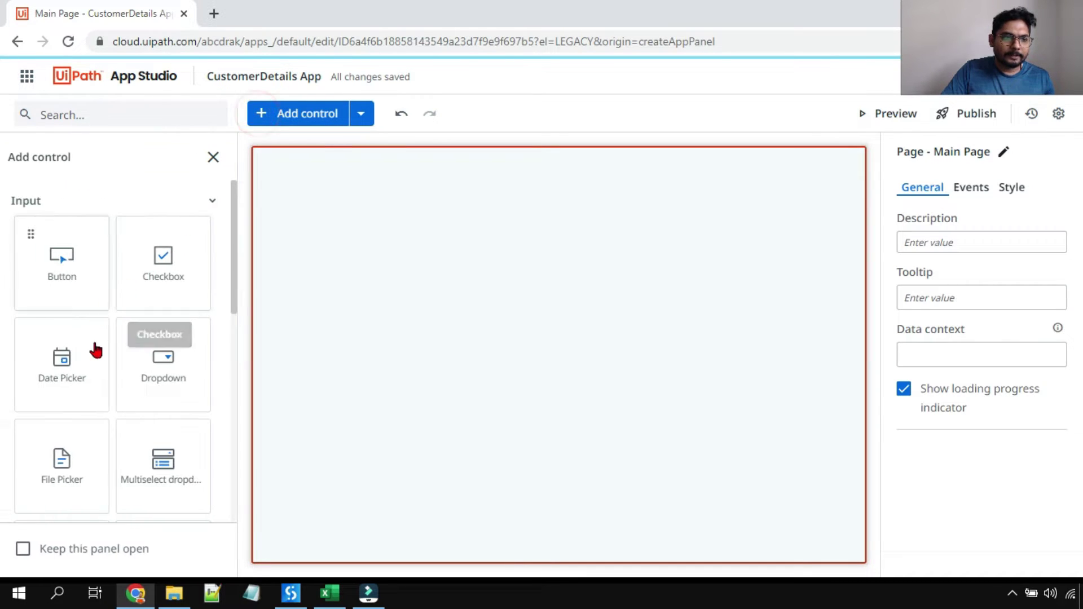
scroll(120, 350, down, 3)
scroll(164, 316, up, 3)
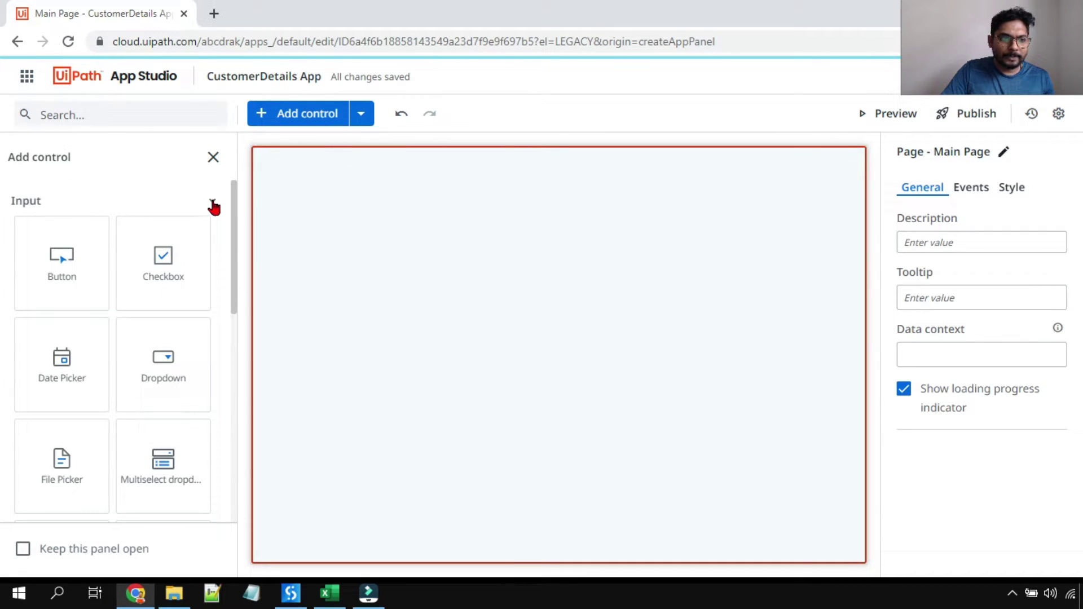
Look through the Display controls available for the page, including Header, Label and Table
click(213, 204)
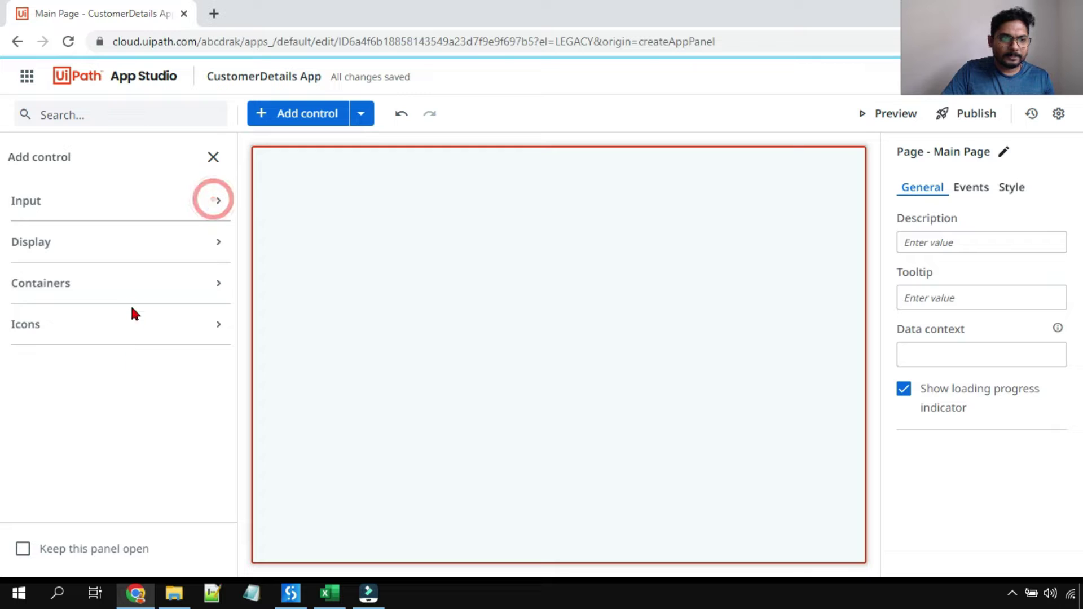
click(218, 248)
scroll(146, 378, down, 1)
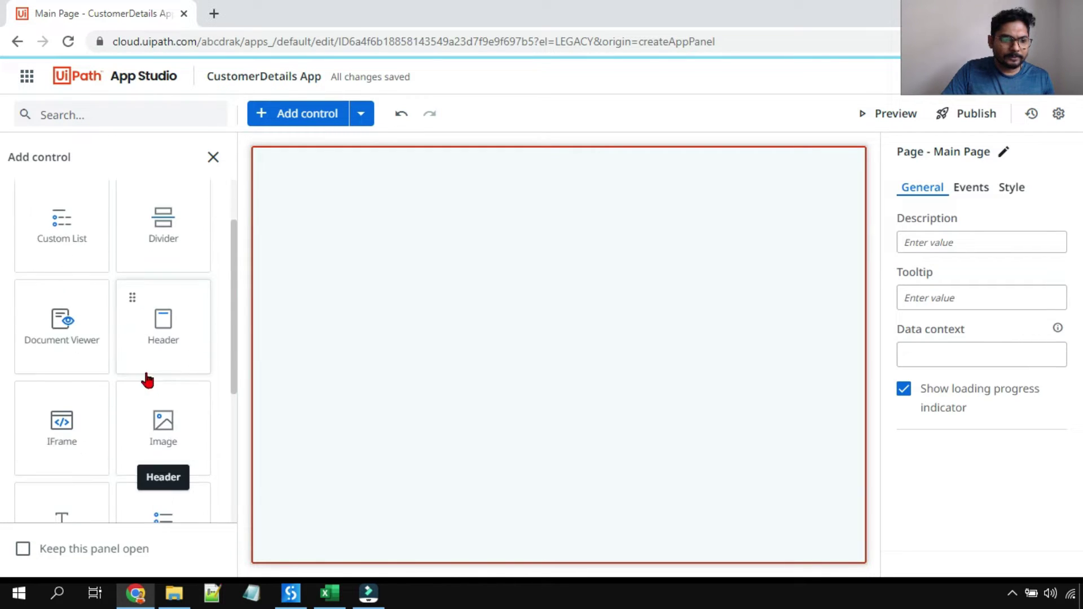
scroll(147, 381, down, 5)
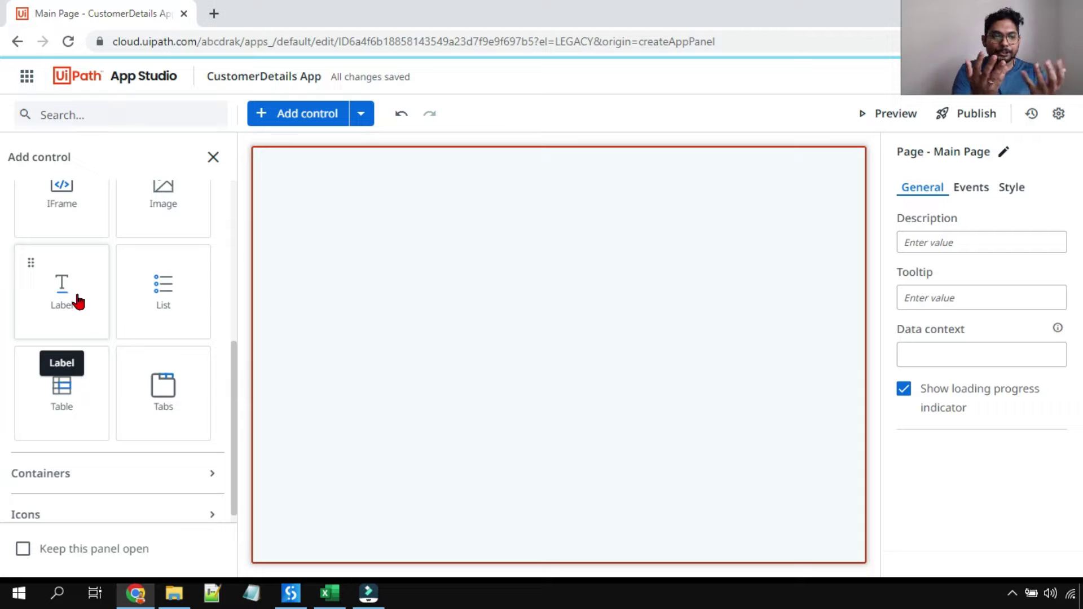
scroll(82, 299, up, 5)
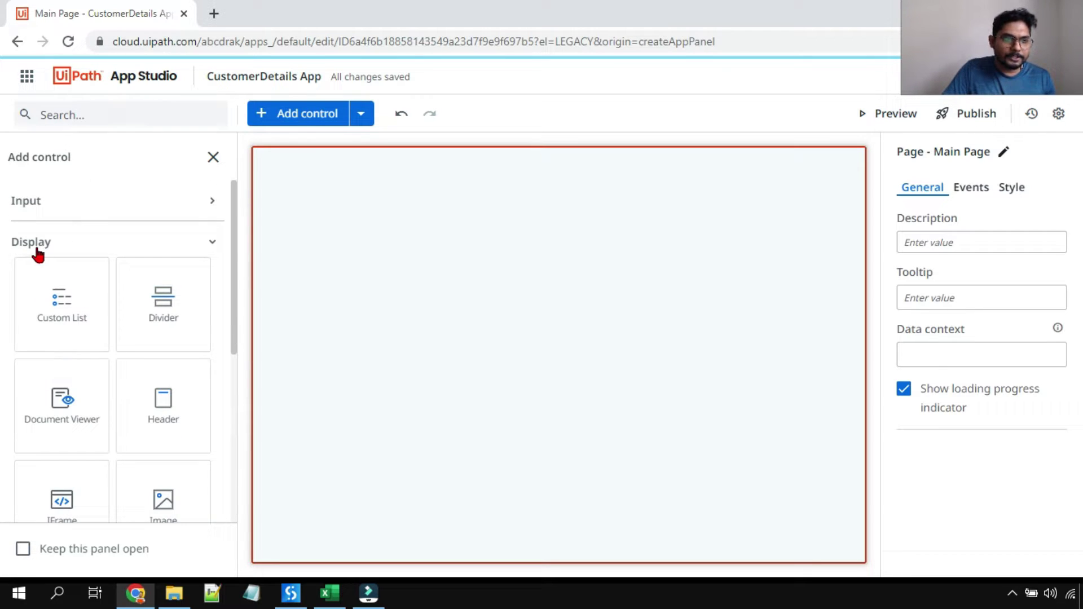
click(216, 241)
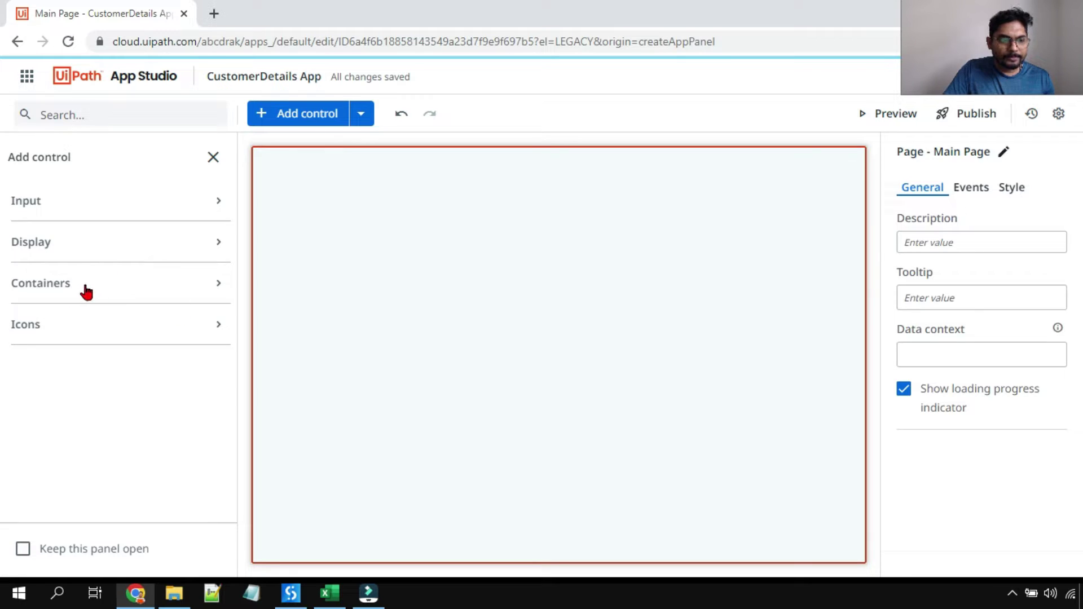
Add a Container Layout at the top of the blank Main Page and select its container
click(220, 289)
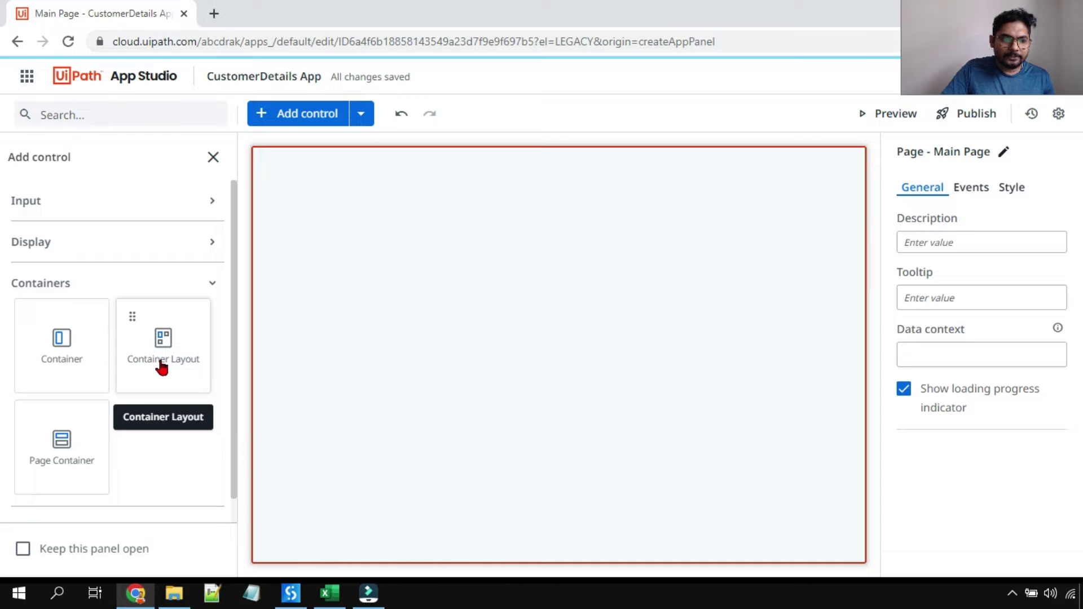
drag(161, 363, 315, 189)
click(451, 271)
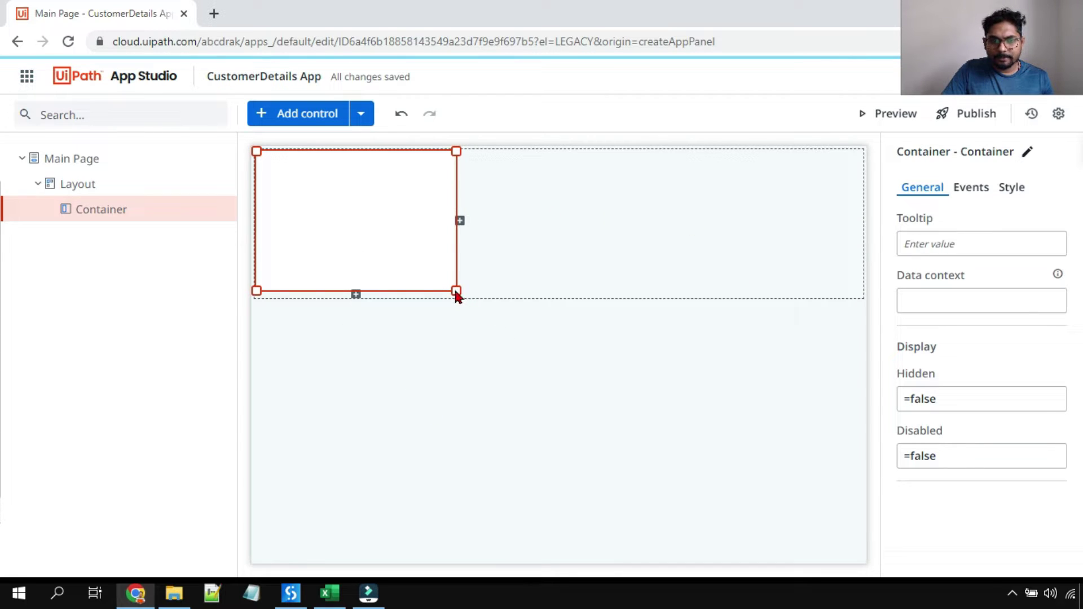
Resize the container into a short banner spanning the full width of Main Page
click(434, 341)
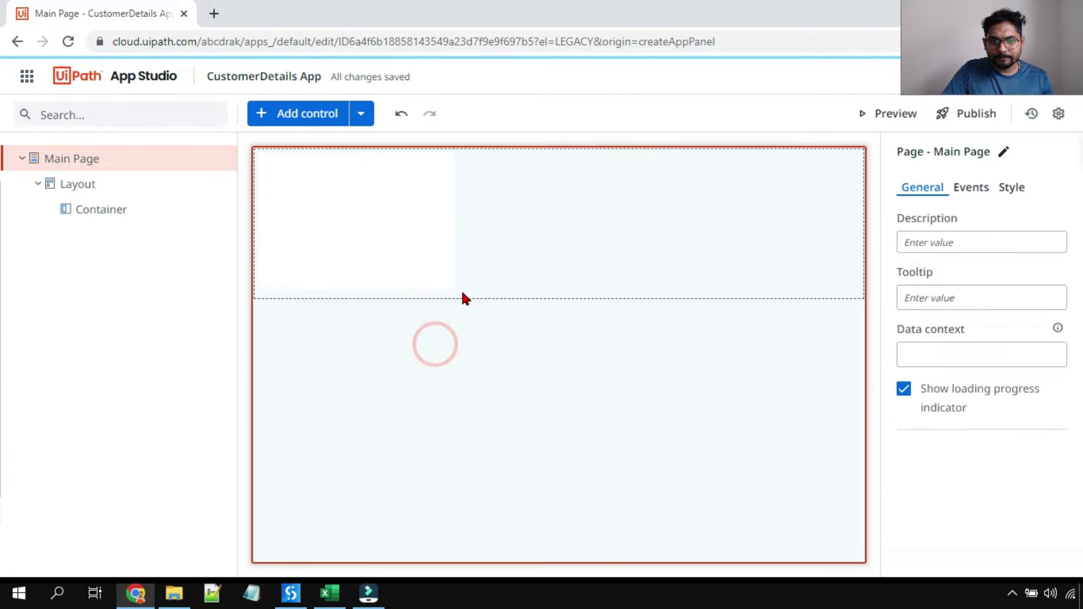
click(471, 234)
click(448, 246)
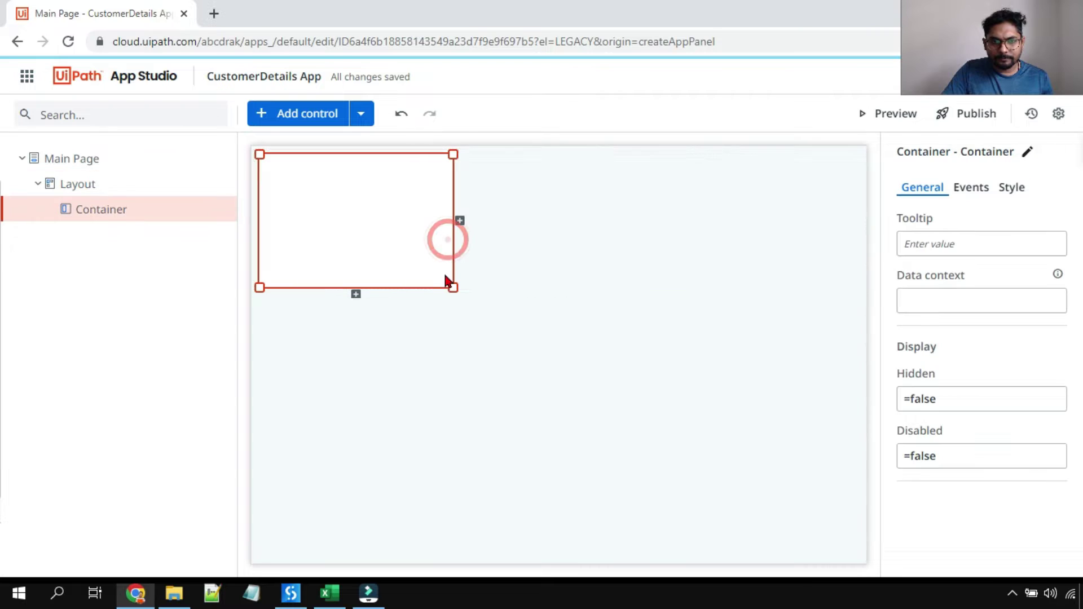
drag(452, 286, 858, 203)
click(620, 305)
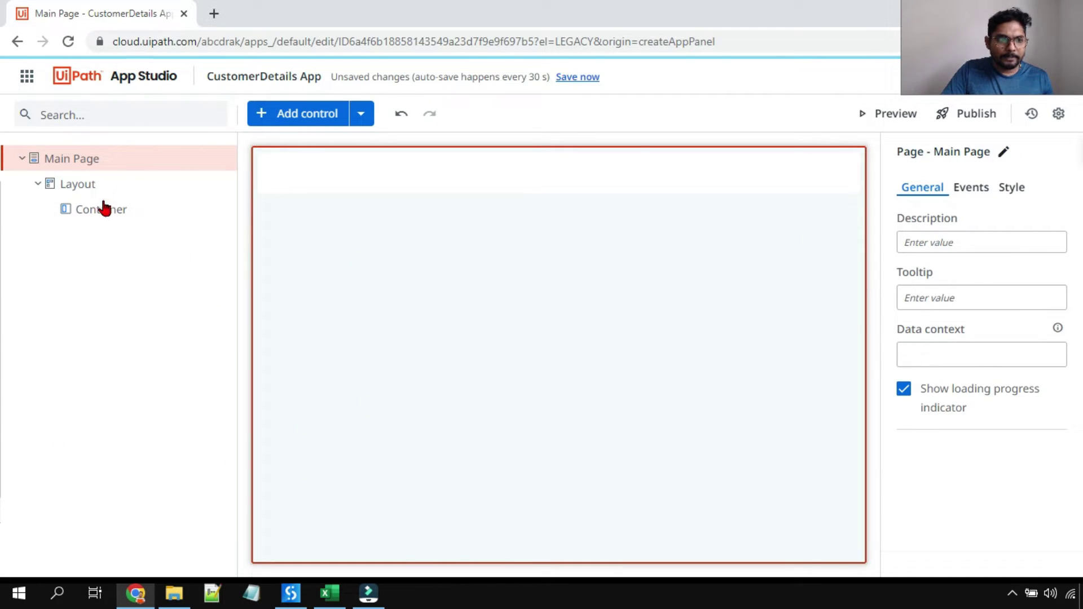
Add a Header display control inside the banner container and select it
click(105, 218)
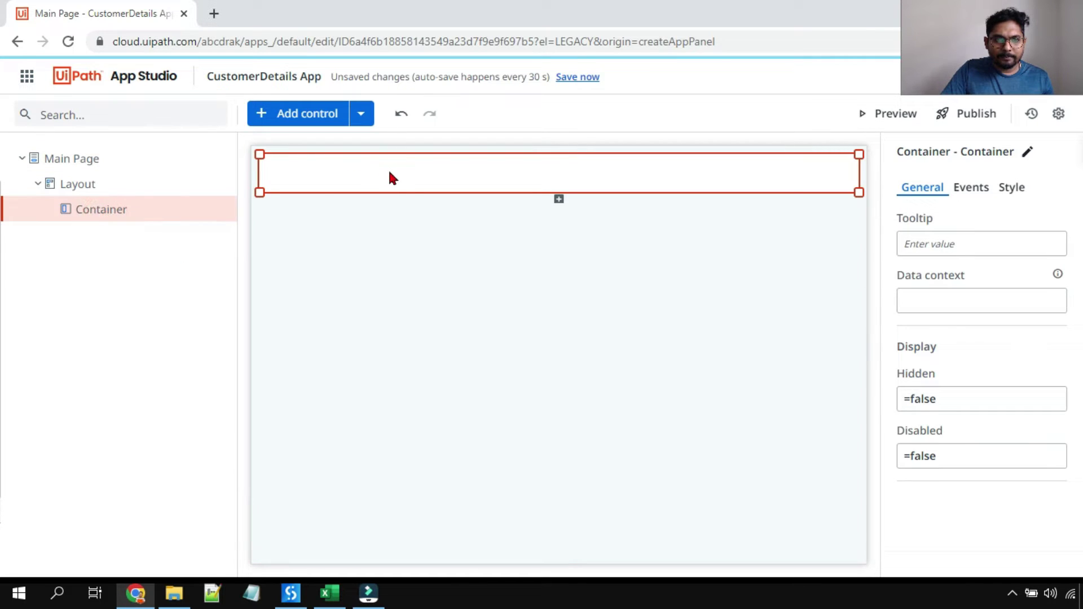
click(264, 115)
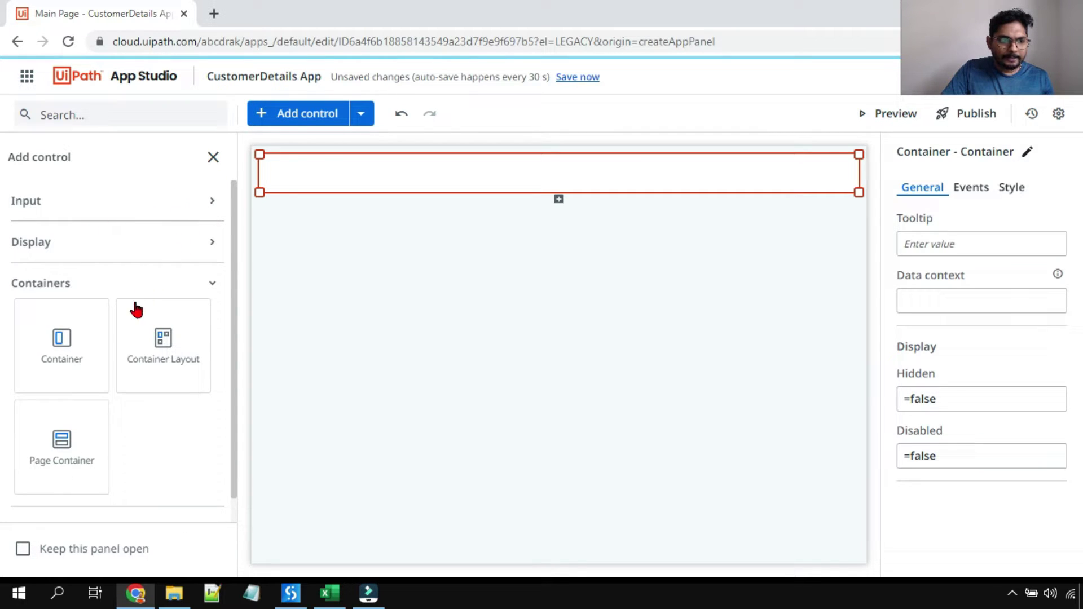
click(210, 248)
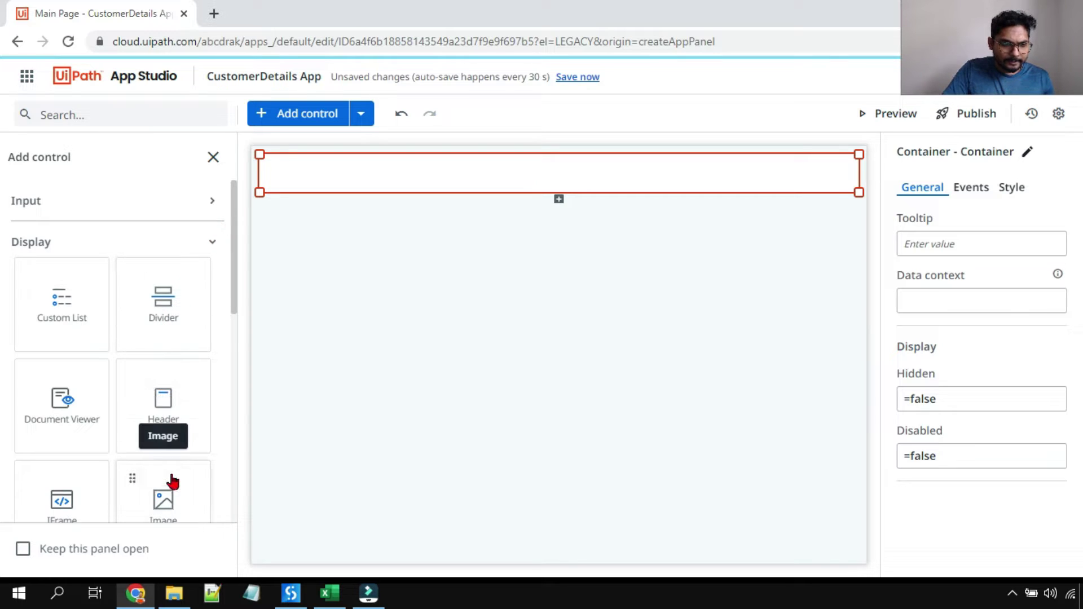
scroll(169, 451, down, 1)
drag(237, 316, 365, 172)
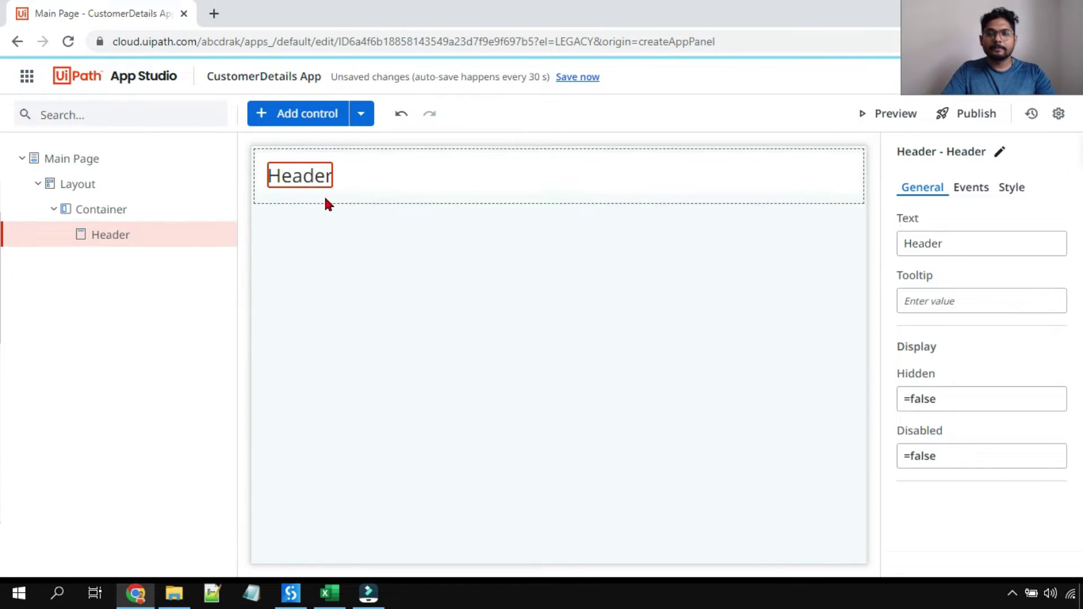
click(313, 179)
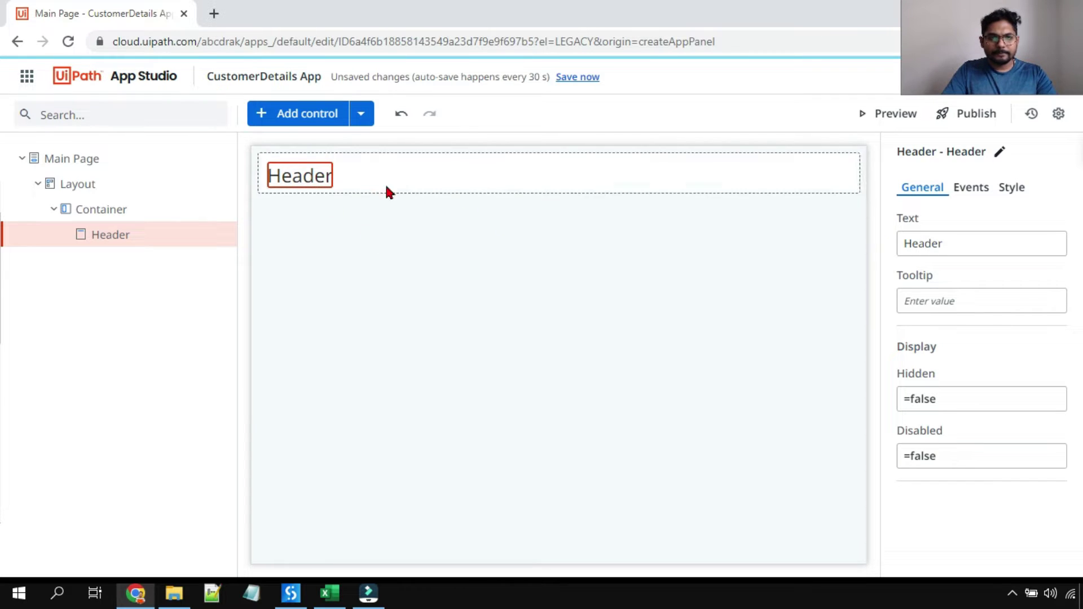
Set the header's text to "Customer Details App"
click(967, 248)
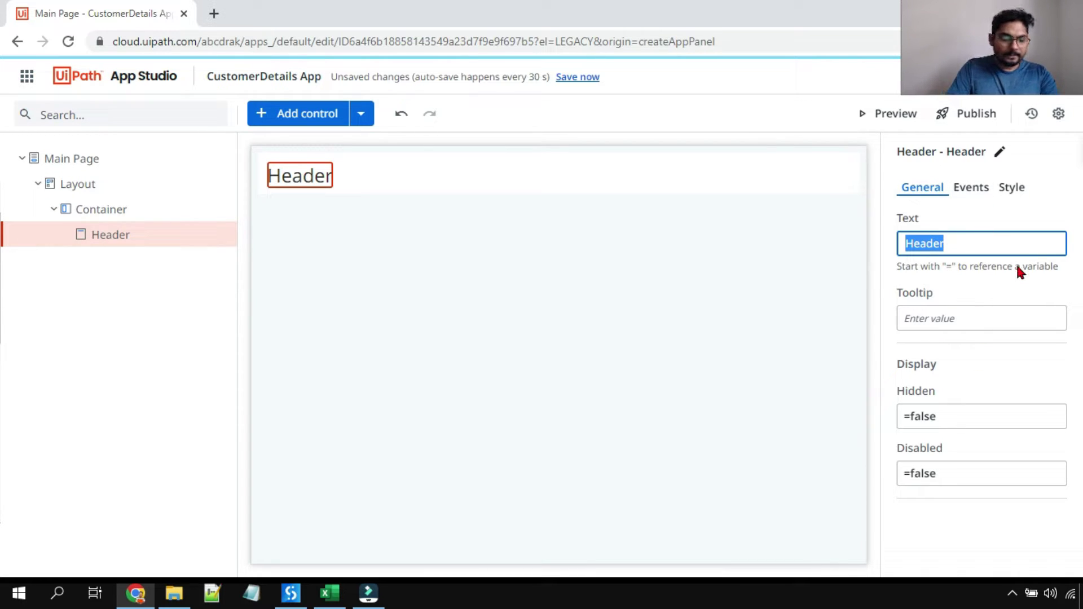
text(Cust)
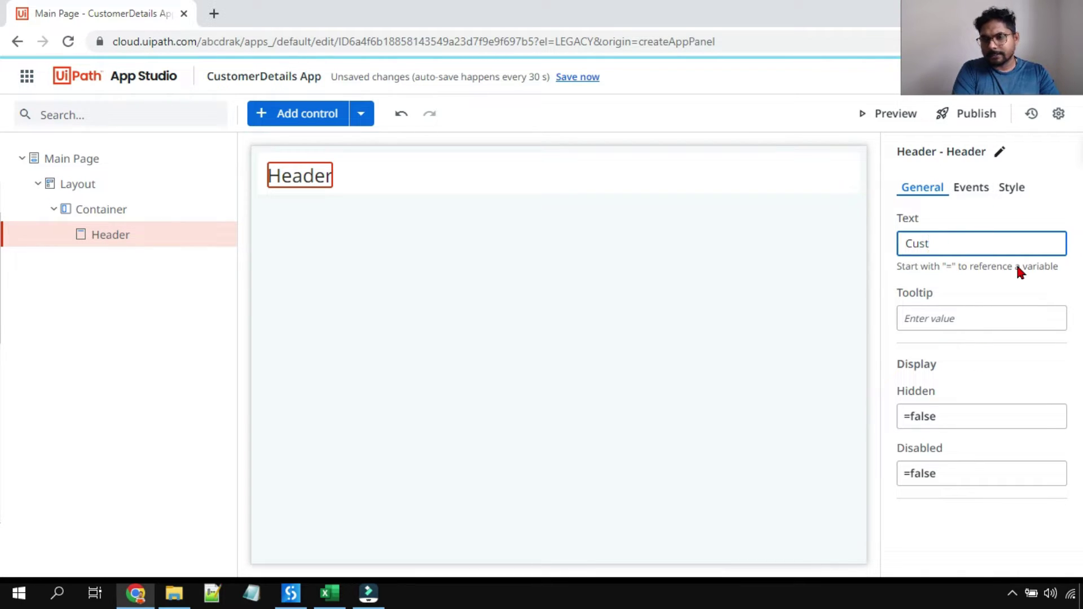
text(omer D)
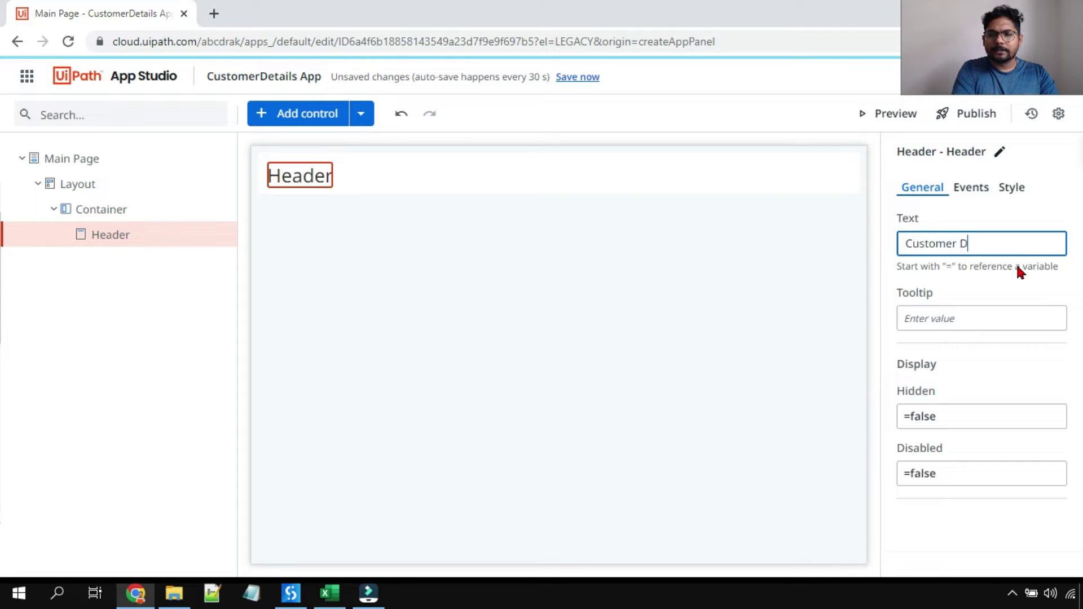
text(etails App)
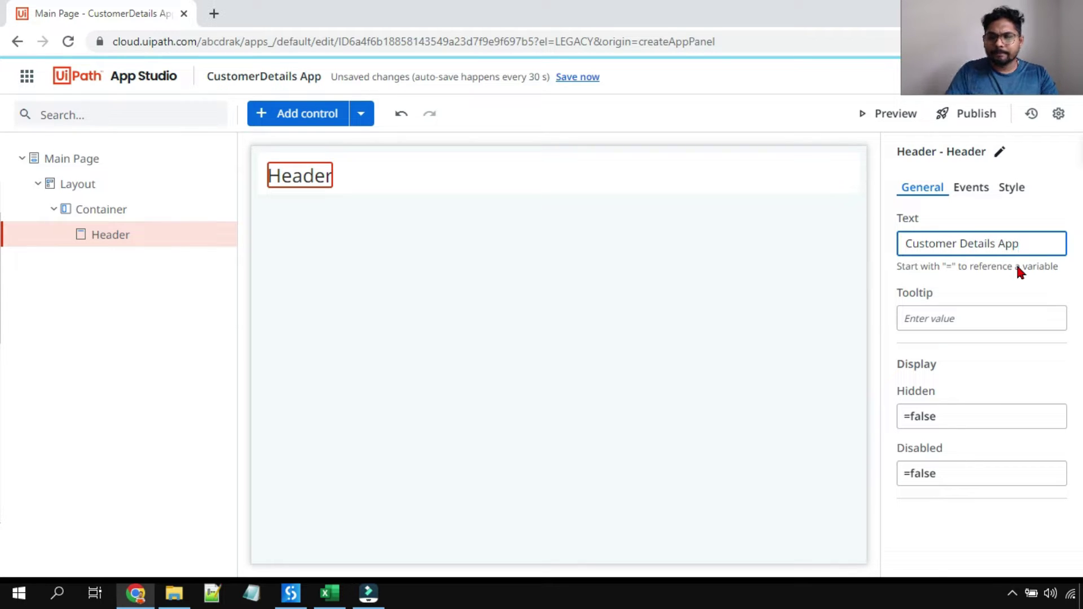
click(674, 286)
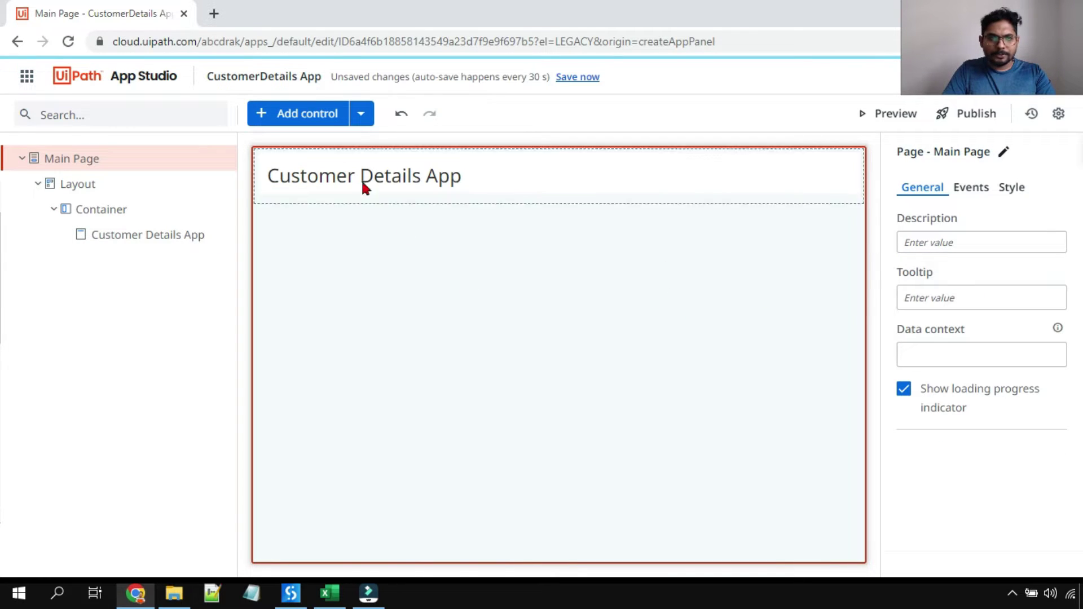
Stretch the Customer Details App header across its container and apply the Headline 1 style
click(438, 185)
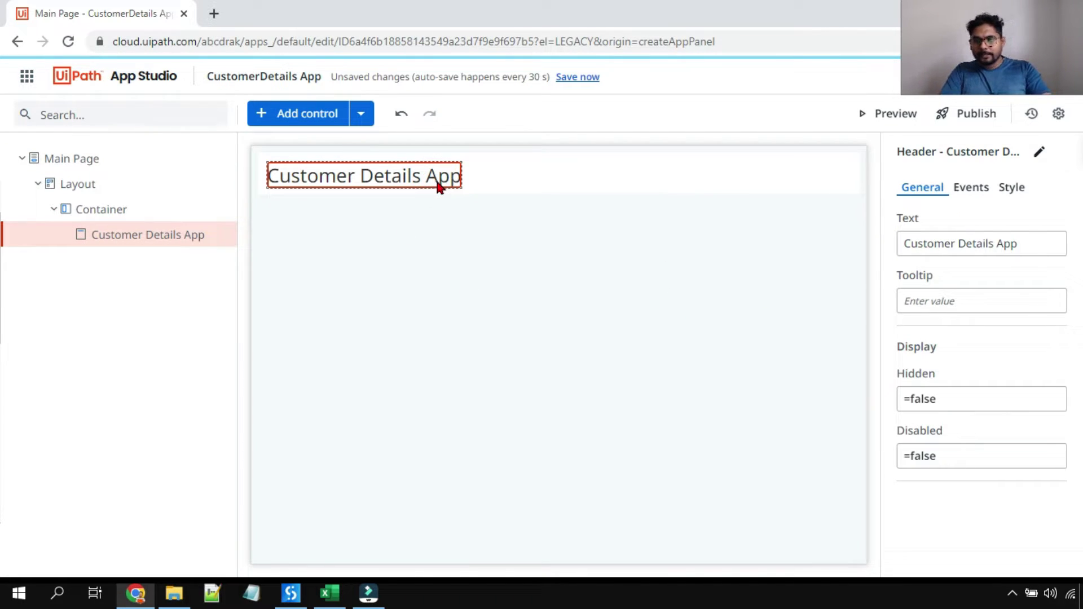
click(1010, 194)
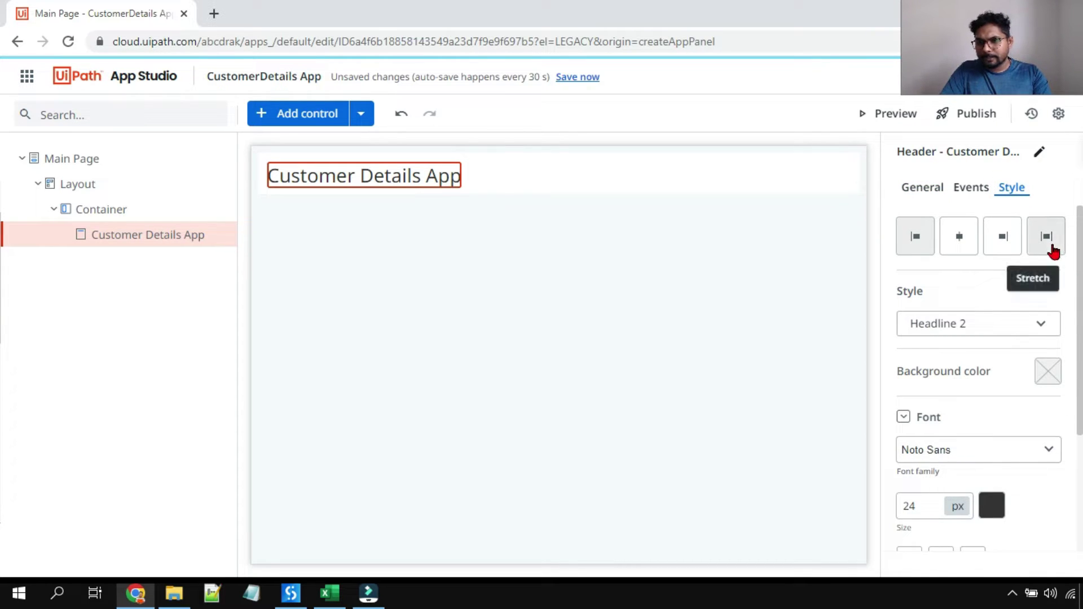
click(1050, 244)
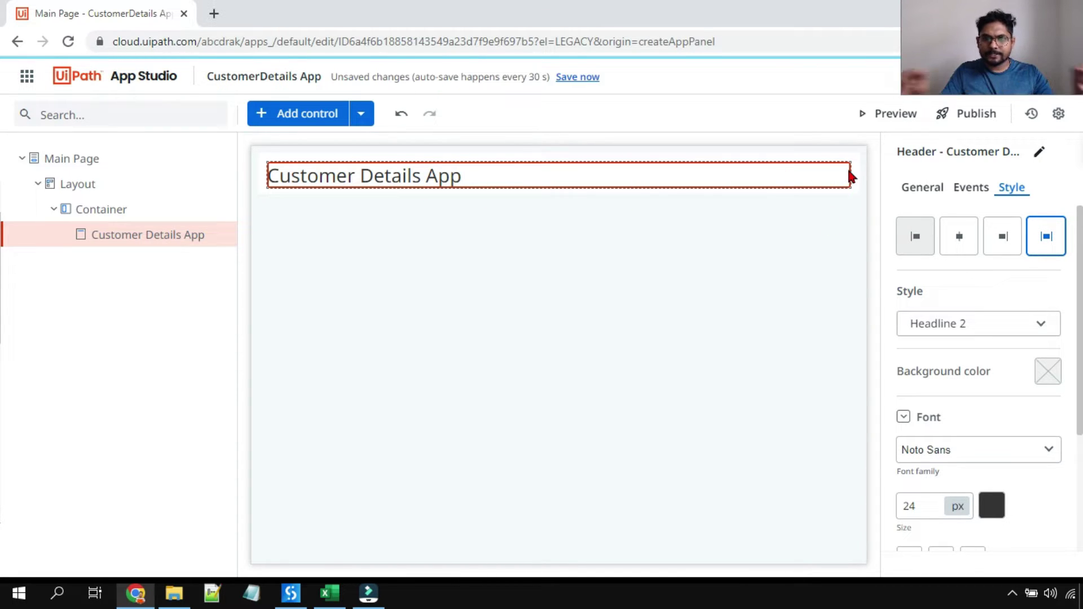
click(991, 328)
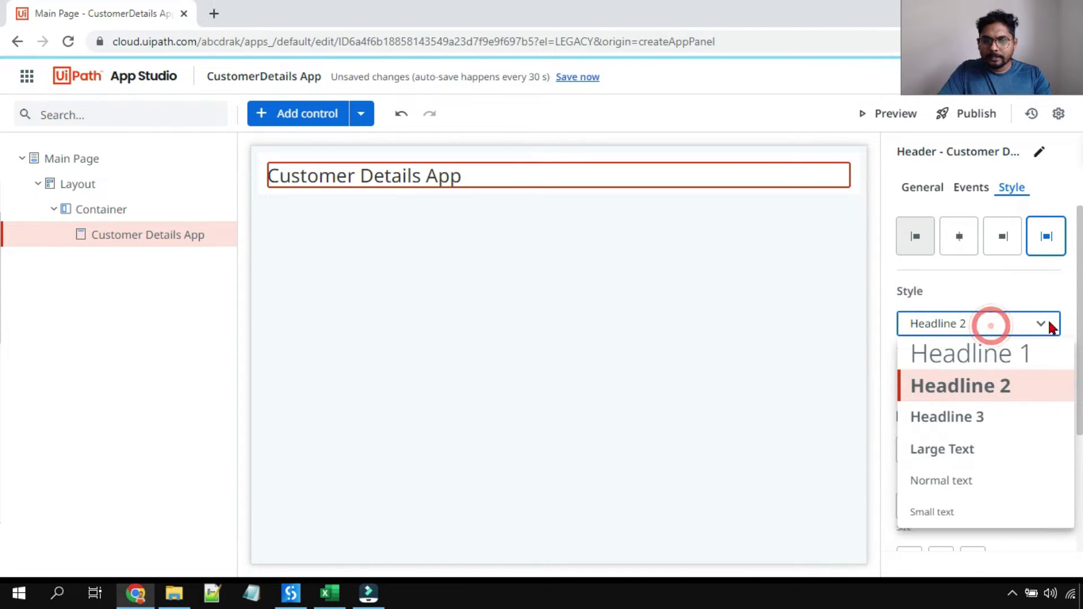
click(998, 357)
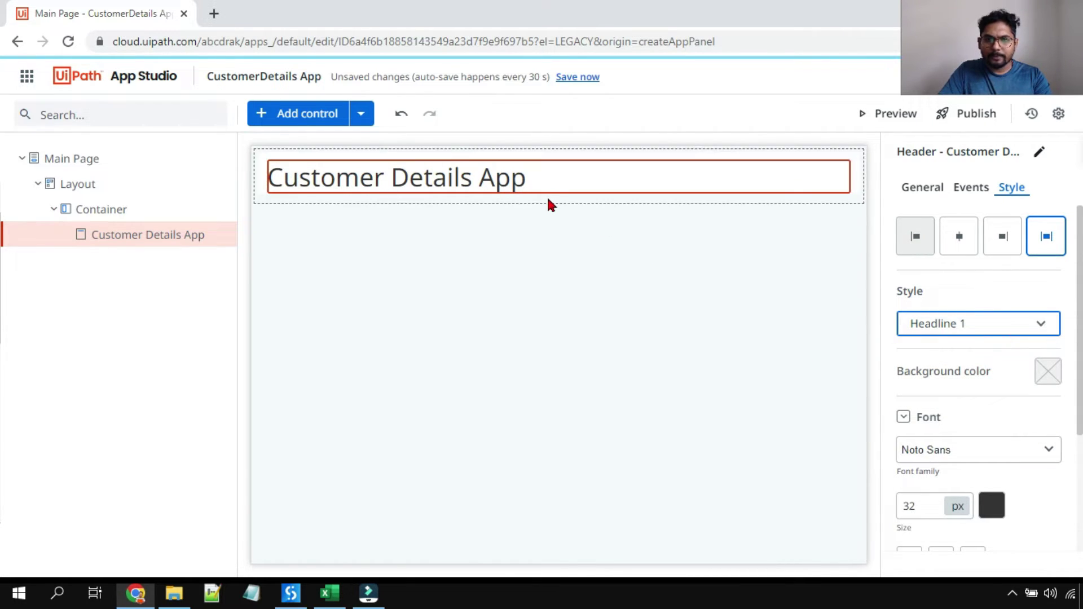
Give the header a translucent red background, RGB 247, 7, 7 with an alpha of 0.59
scroll(975, 403, down, 2)
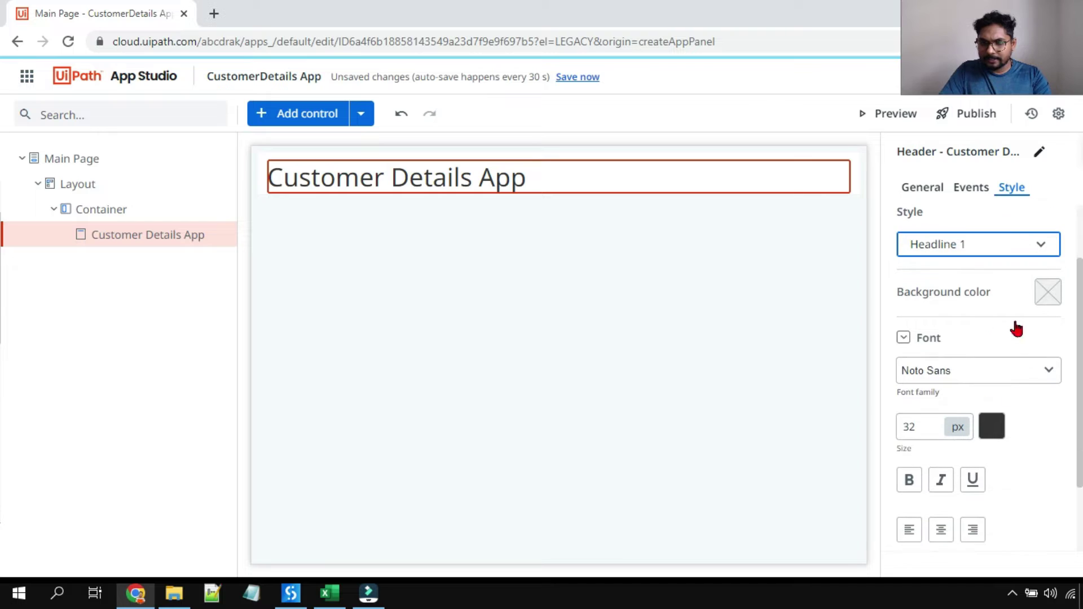
click(1047, 293)
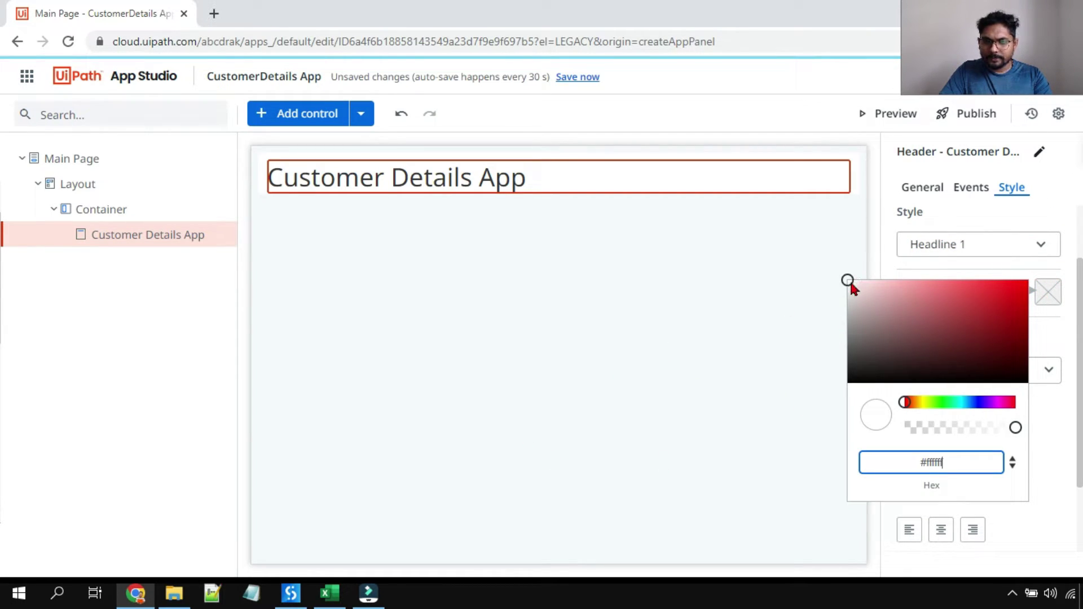
drag(850, 279, 1025, 282)
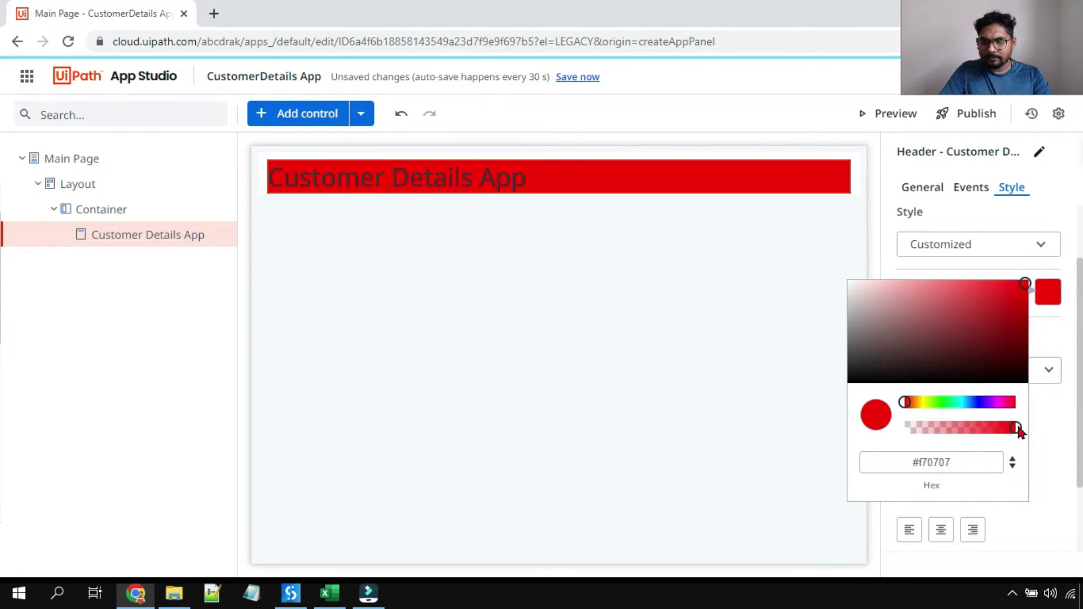
drag(1015, 429, 970, 433)
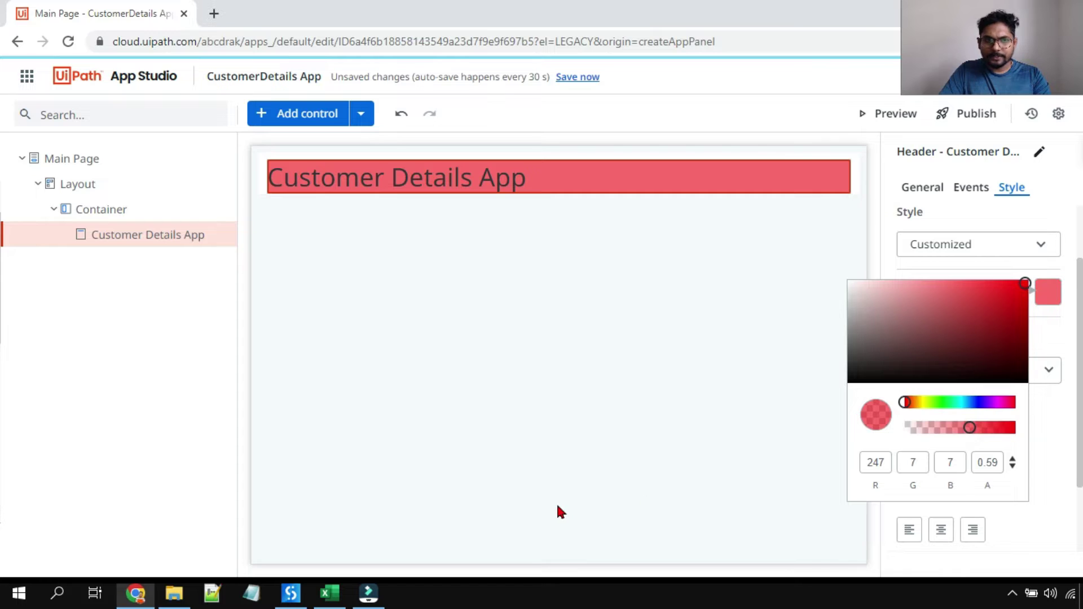
click(883, 217)
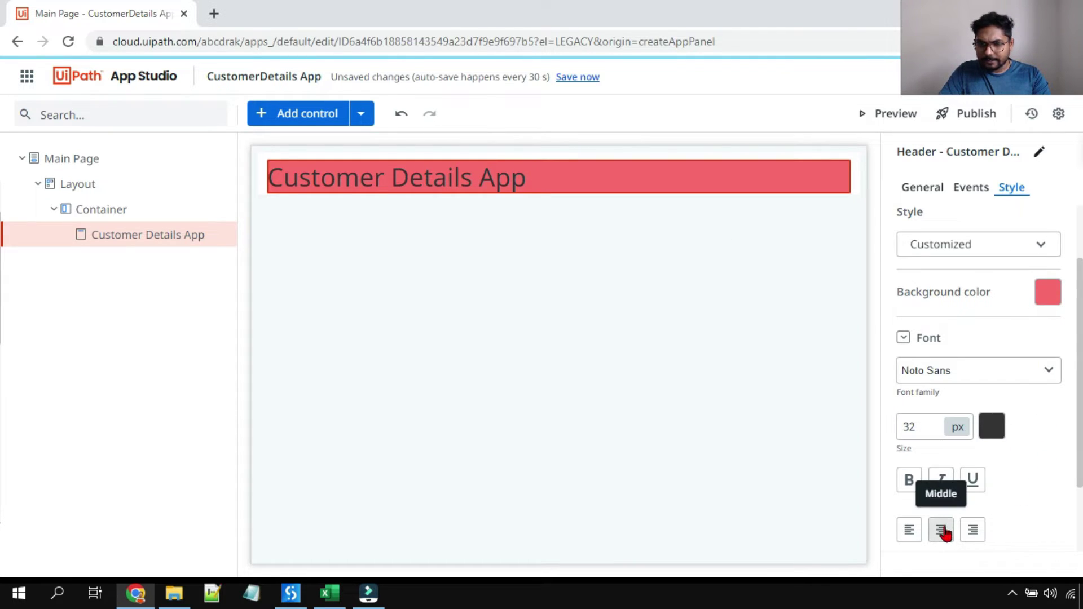
Format the header text as centred italic at a font size of 33 px
click(941, 529)
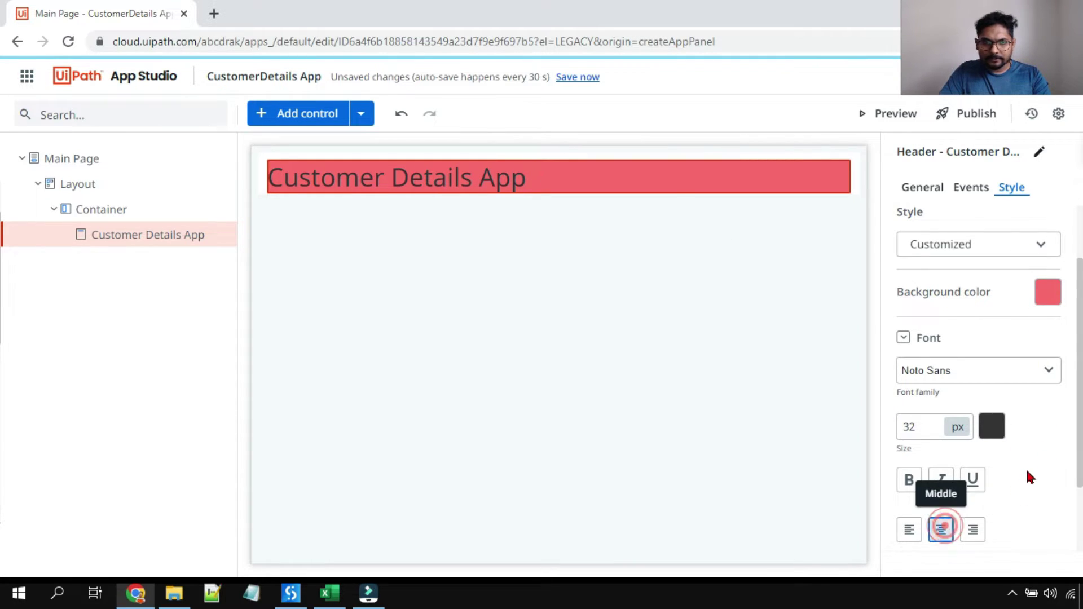
click(941, 480)
scroll(1061, 511, down, 2)
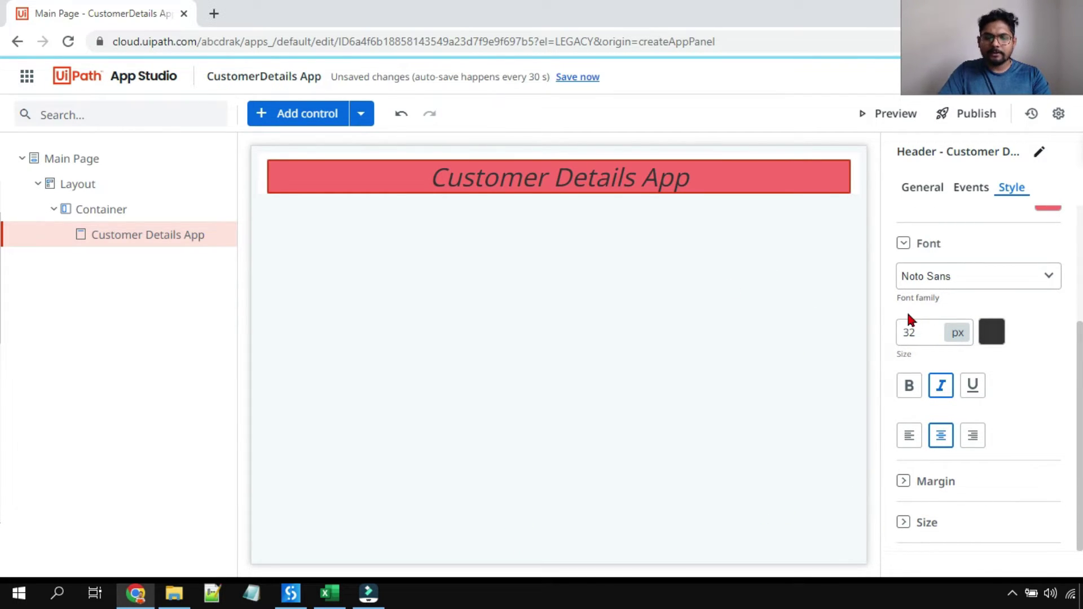
click(933, 335)
key(BackSpace)
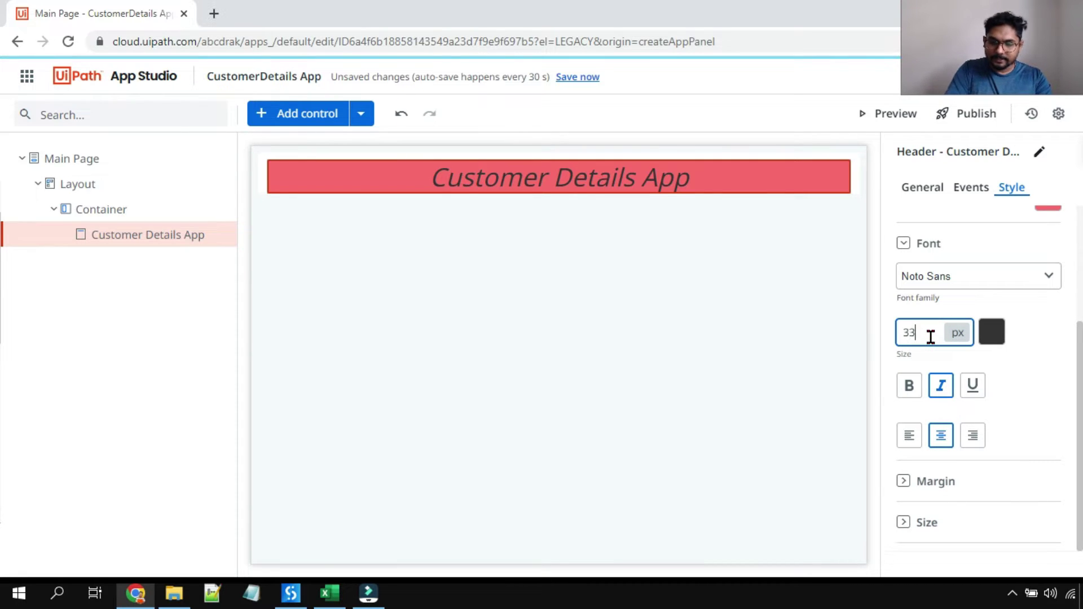
text(3)
click(830, 394)
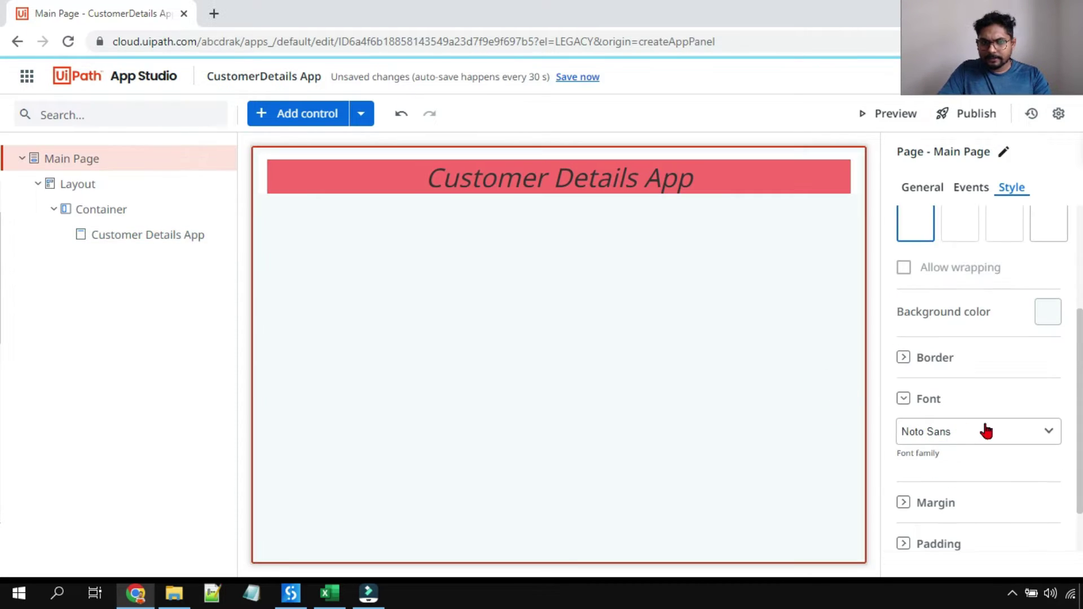
Change the header's font color to white, #ffffff
click(764, 181)
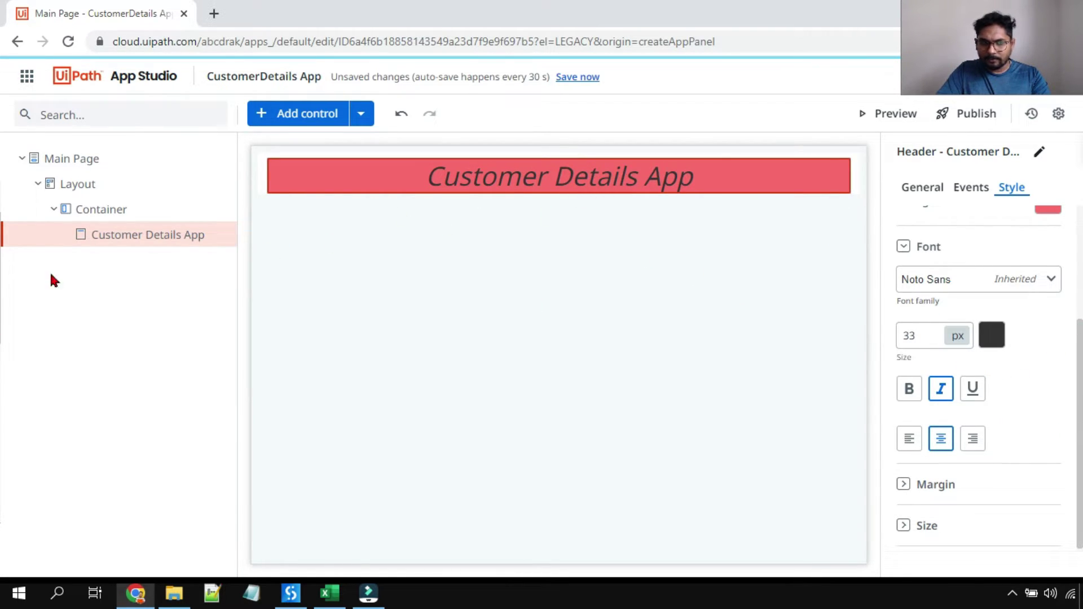
click(464, 269)
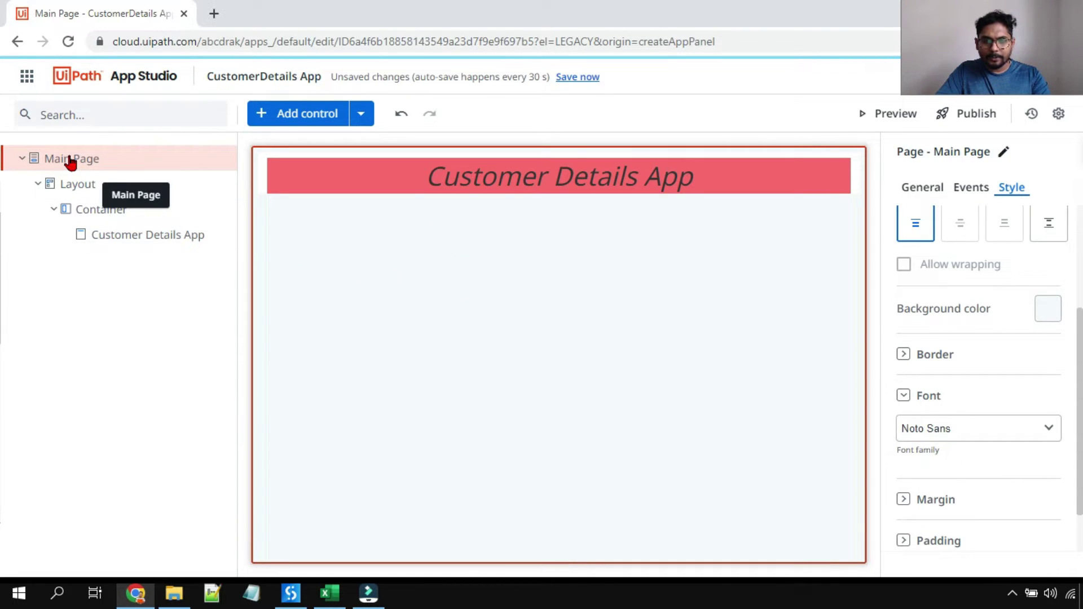
click(625, 187)
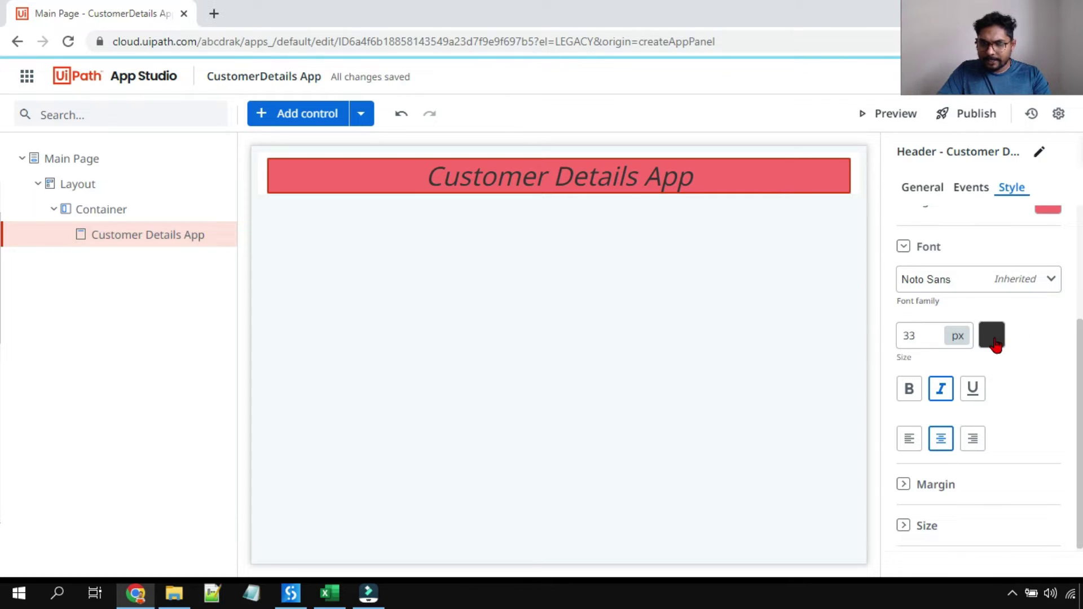
click(995, 339)
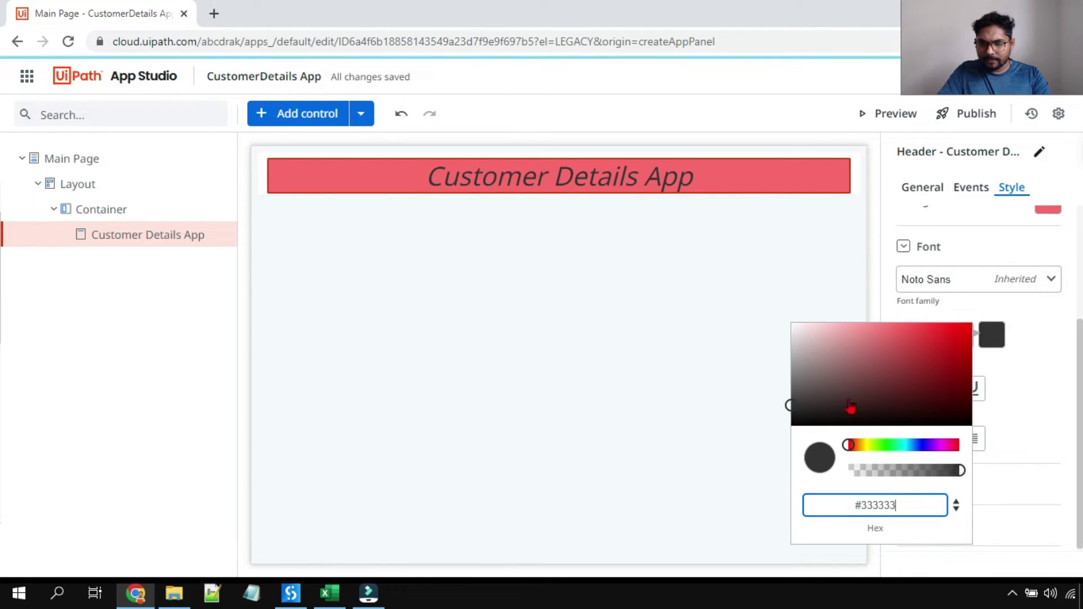
click(803, 338)
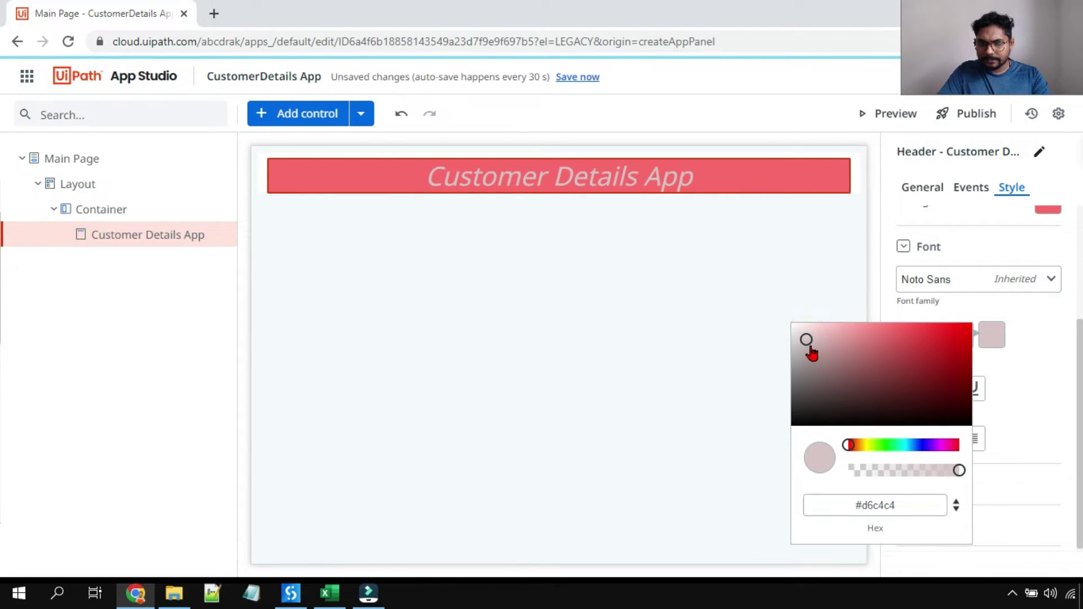
drag(808, 345, 778, 308)
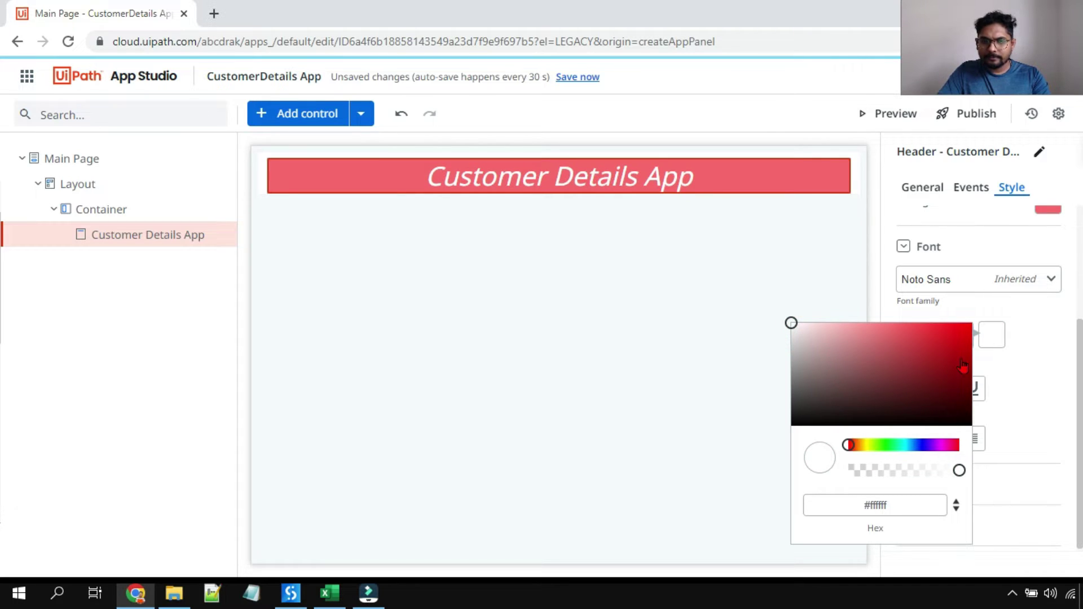
click(1055, 415)
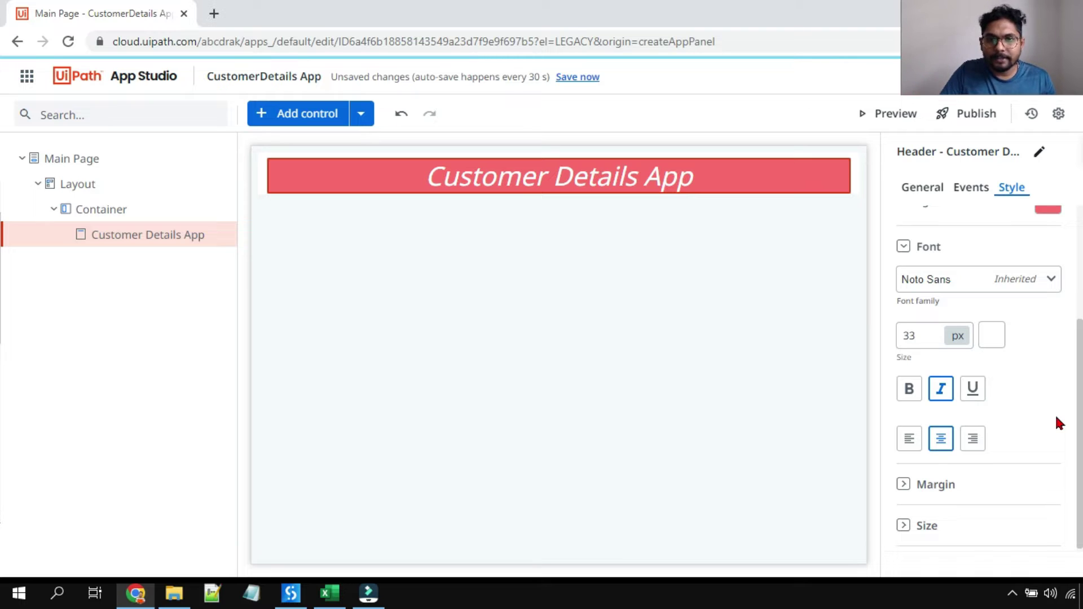
Add a Page Container to Main Page directly below the header banner
click(454, 259)
click(405, 228)
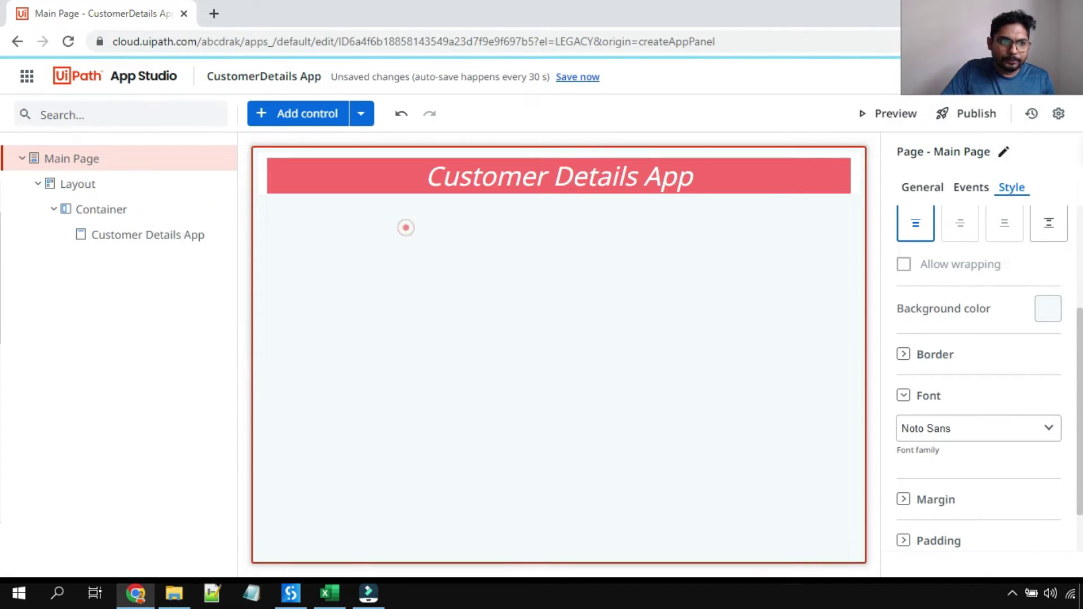
click(265, 121)
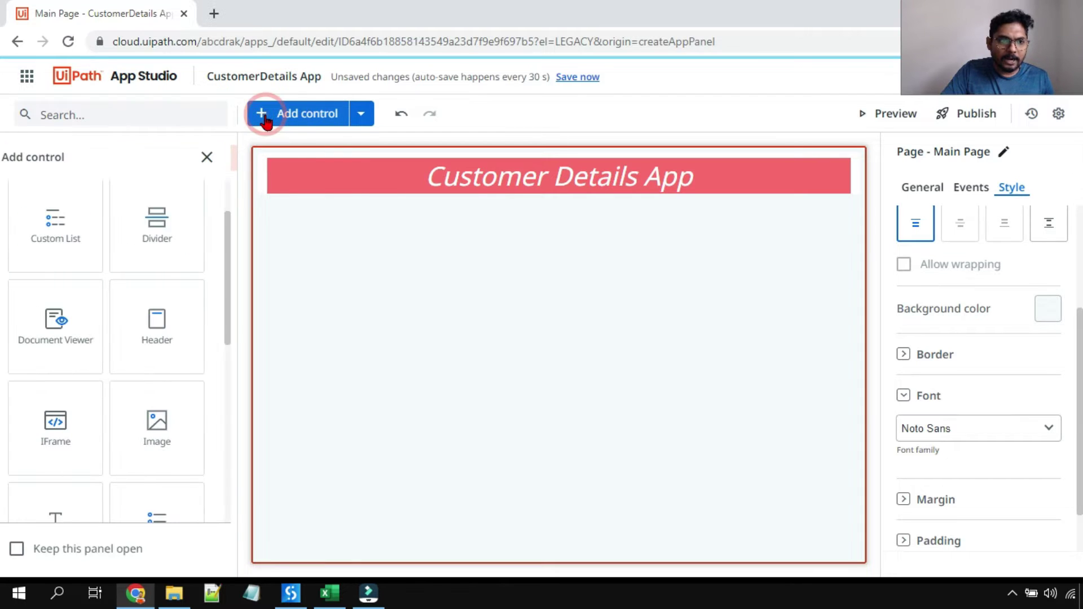
scroll(199, 318, down, 5)
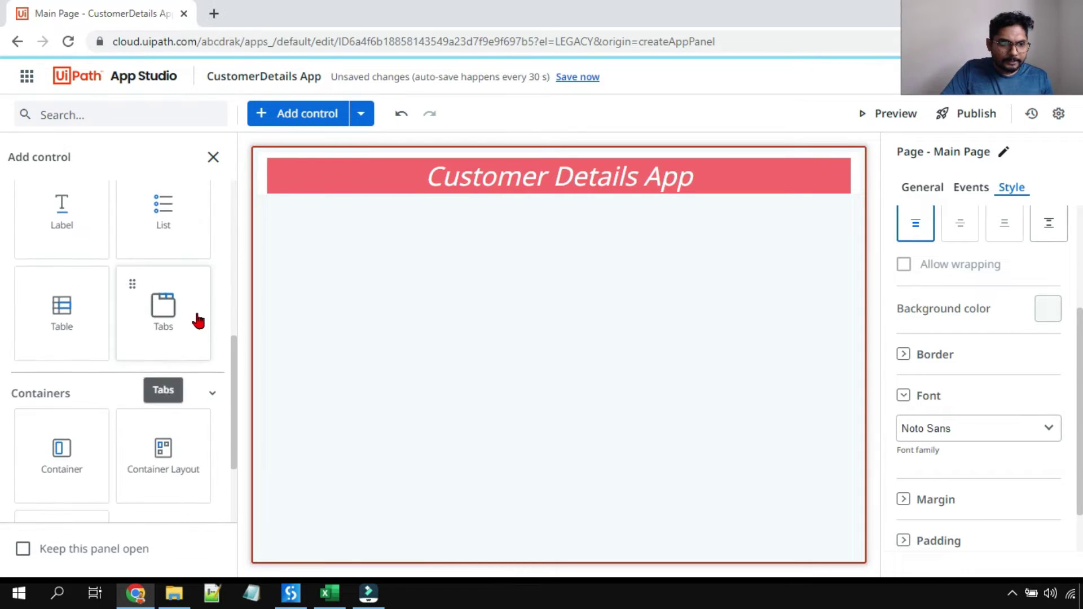
scroll(199, 319, down, 3)
scroll(182, 386, up, 5)
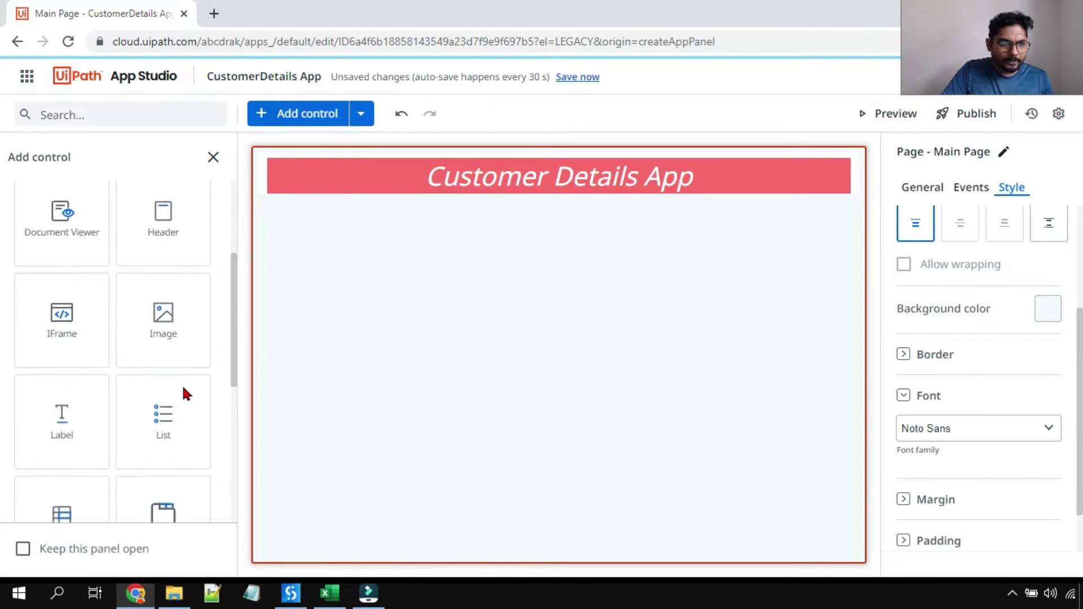
scroll(184, 392, up, 2)
scroll(186, 395, down, 8)
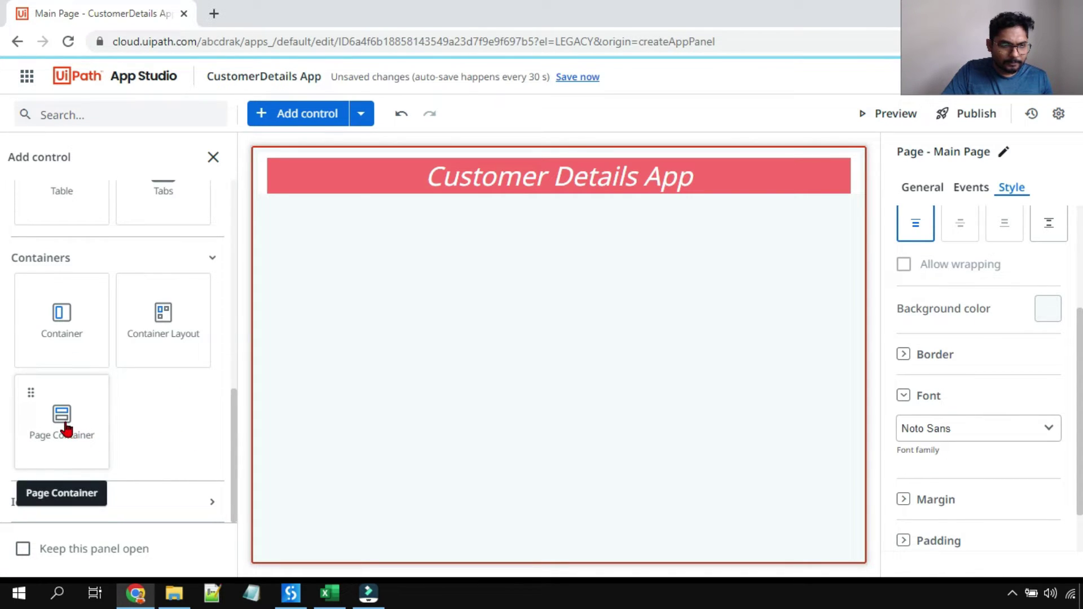
drag(67, 430, 525, 218)
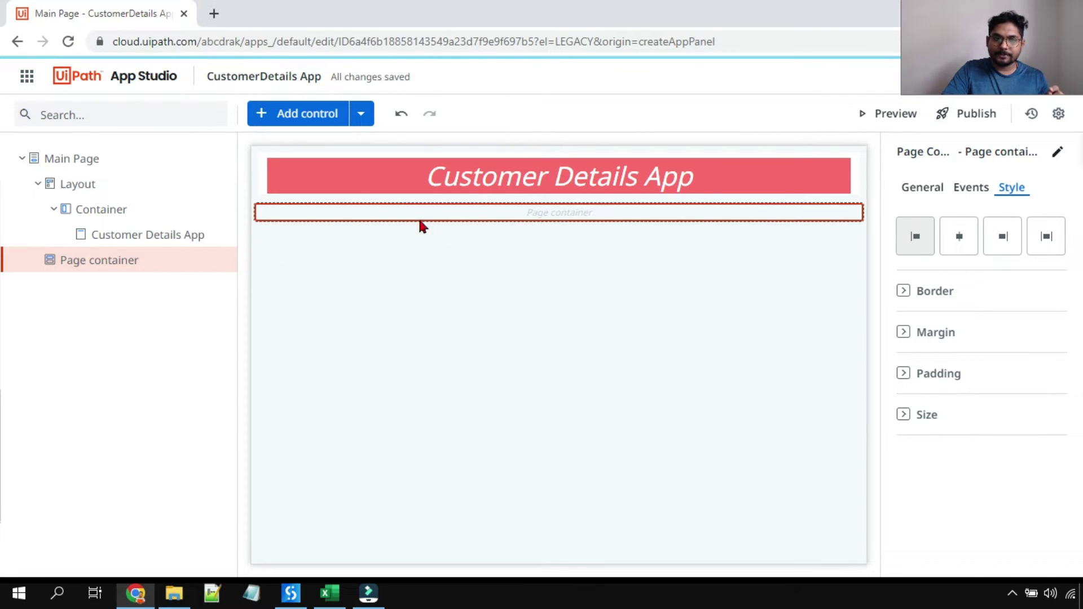
Rename the new page container as "Page Root"
double_click(125, 260)
drag(145, 261, 65, 261)
text(Pa)
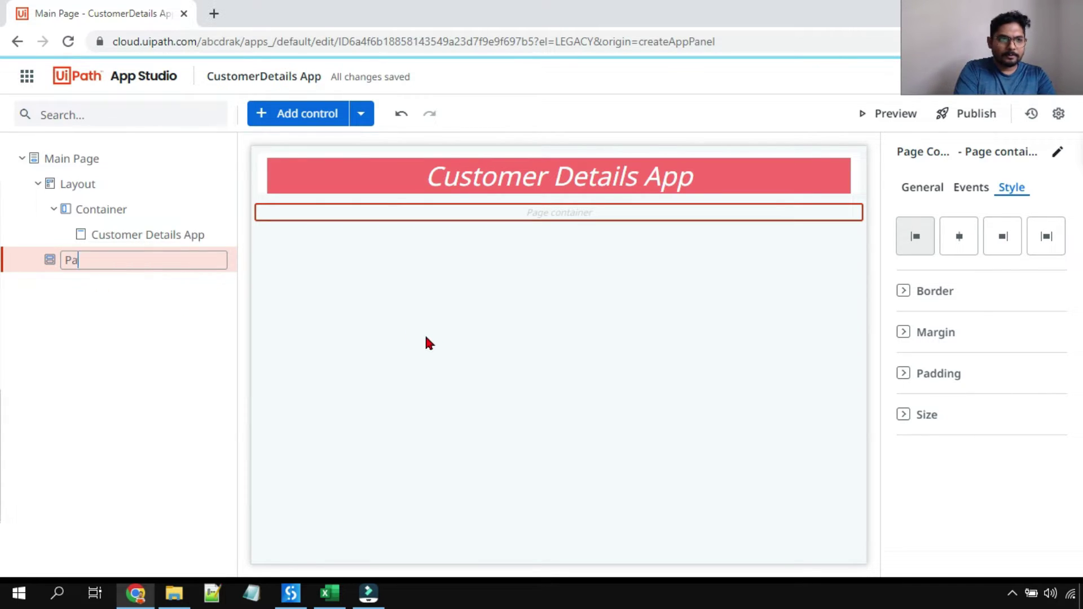
text(ge Root)
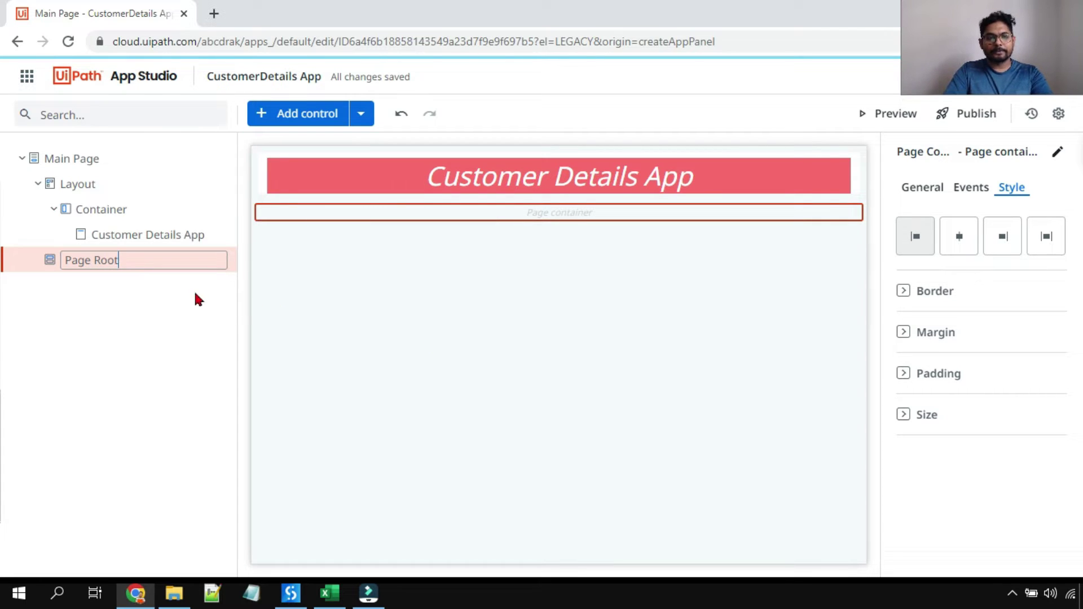
click(541, 213)
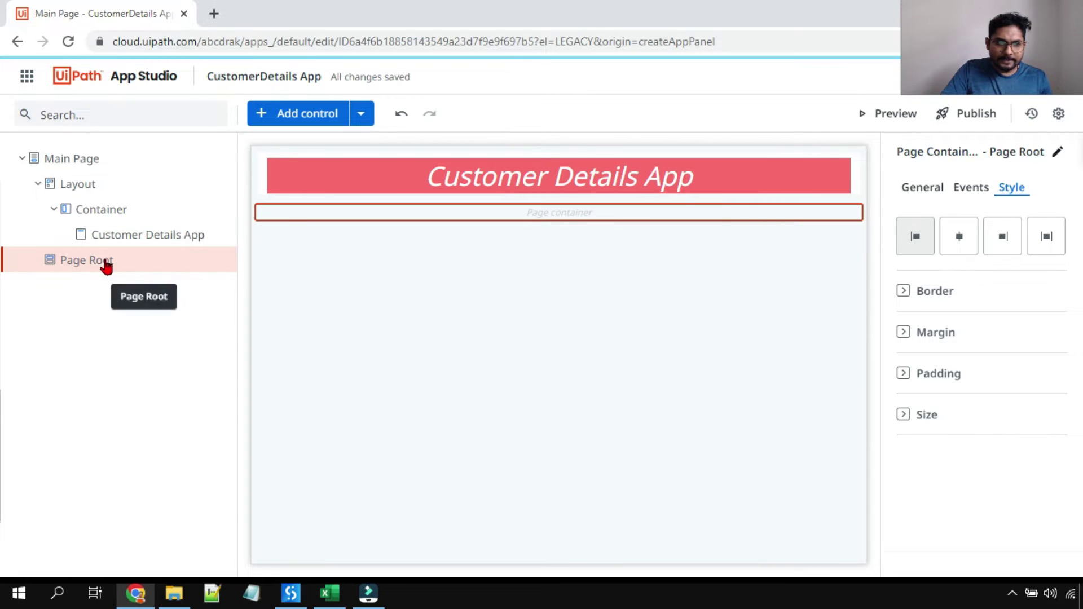
Add a new page to the app using the Blank Page template
click(361, 116)
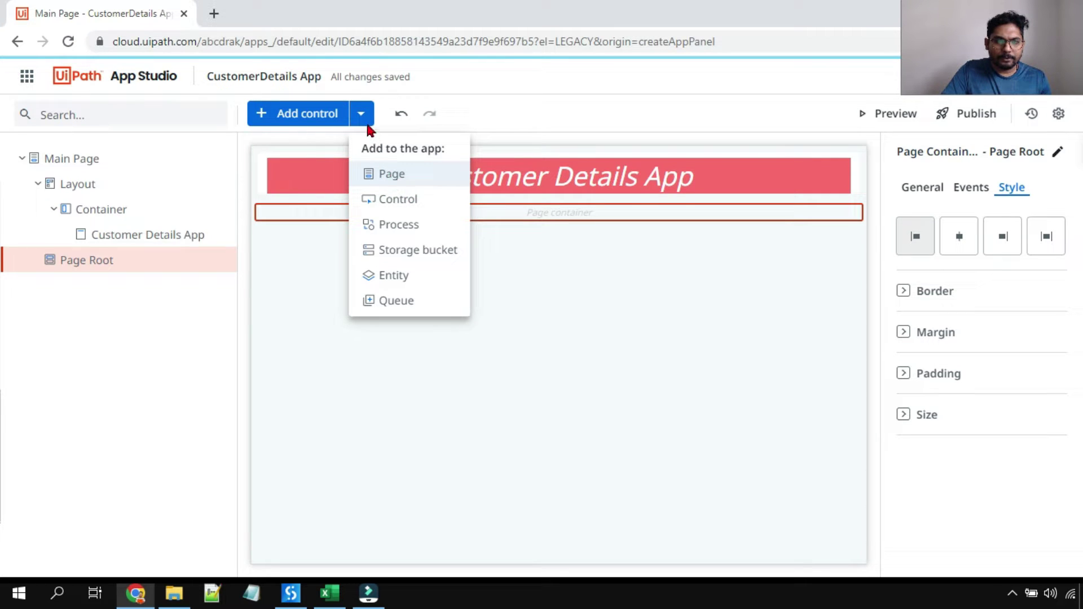
click(391, 171)
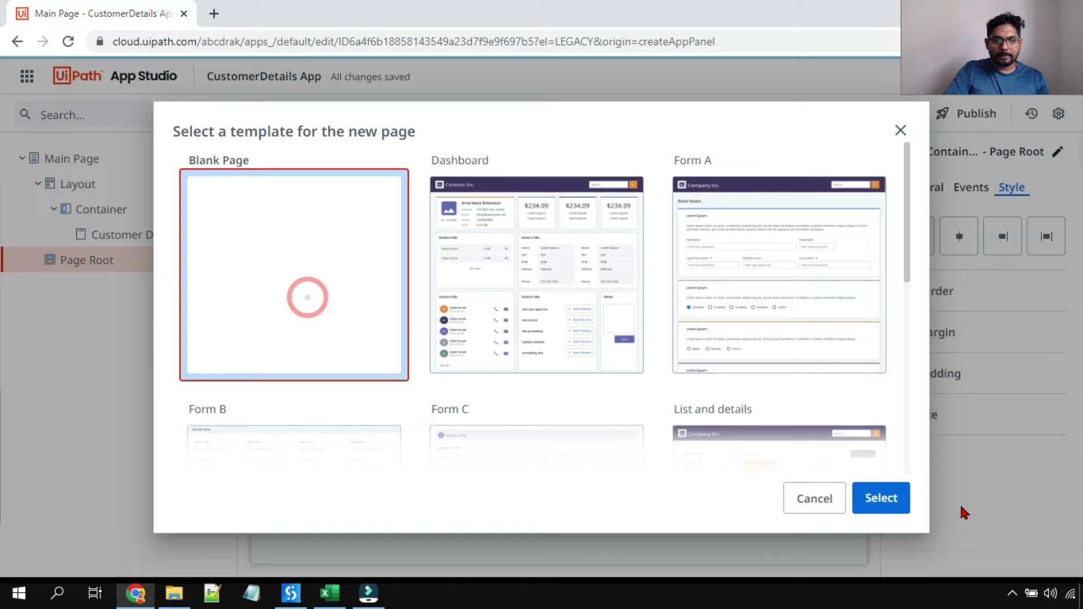
click(882, 498)
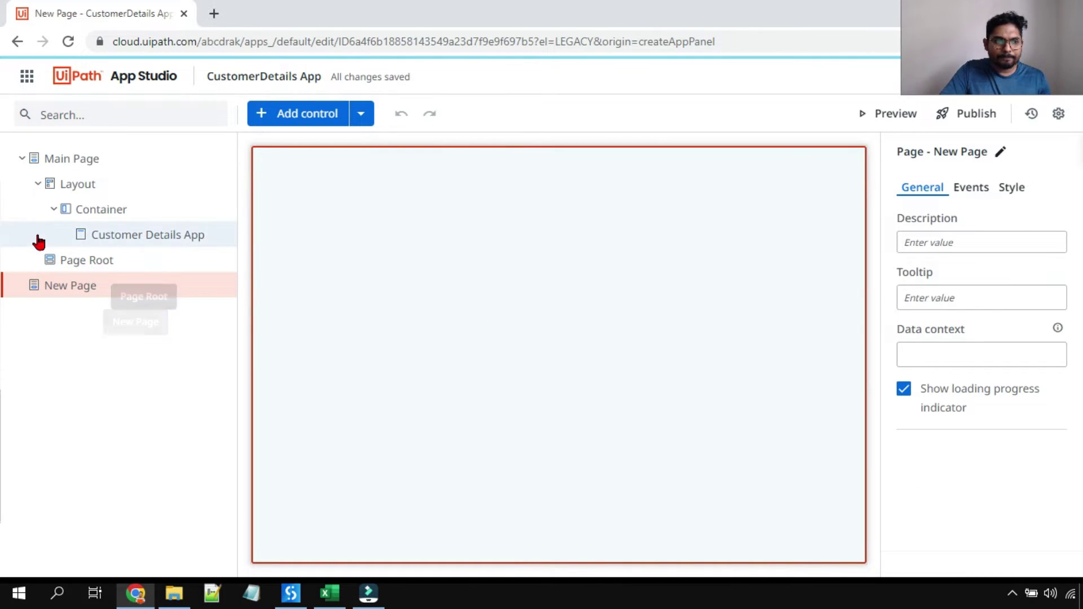
click(81, 259)
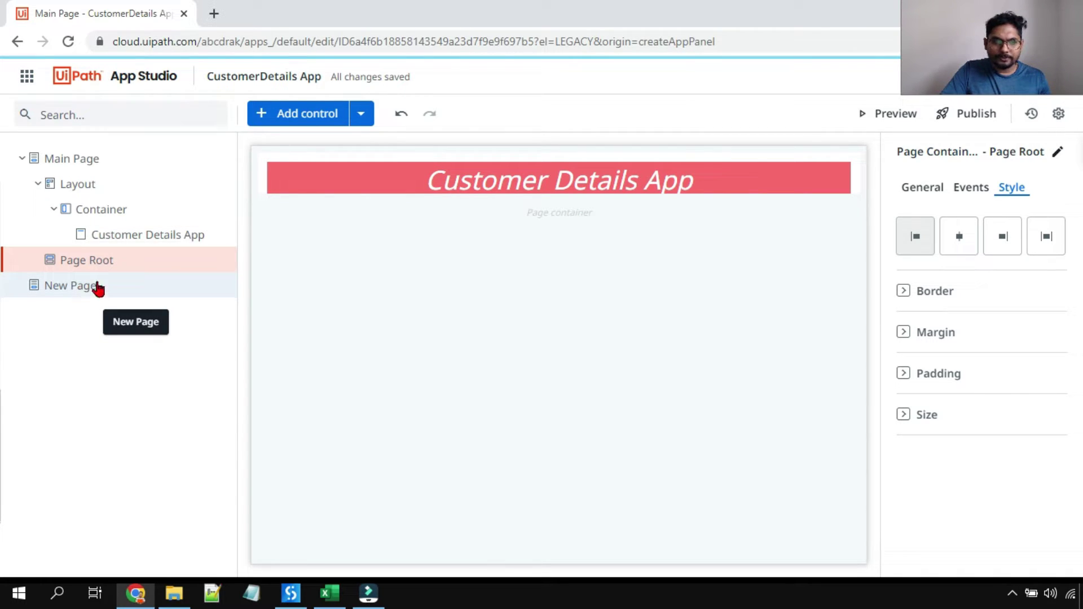
click(929, 194)
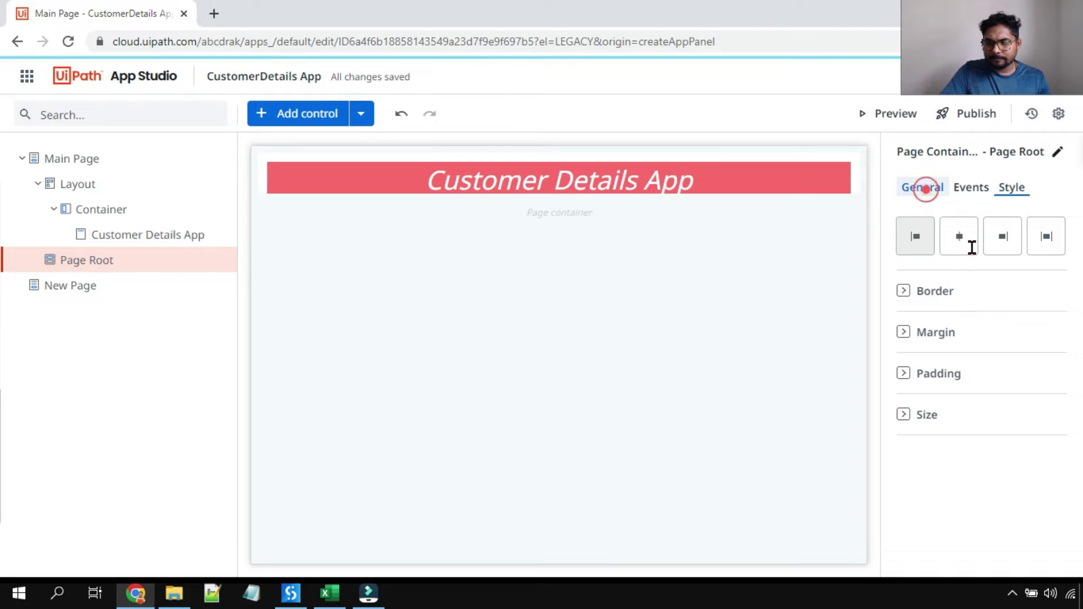
Rename the newly added page as "Fetch Customer Detail Page"
click(83, 294)
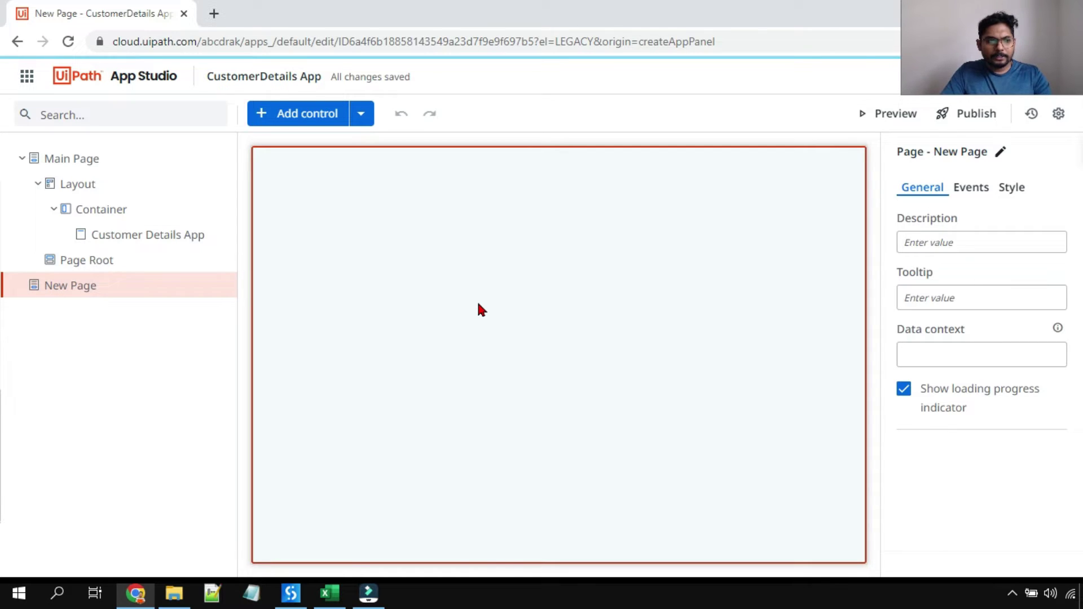
click(87, 284)
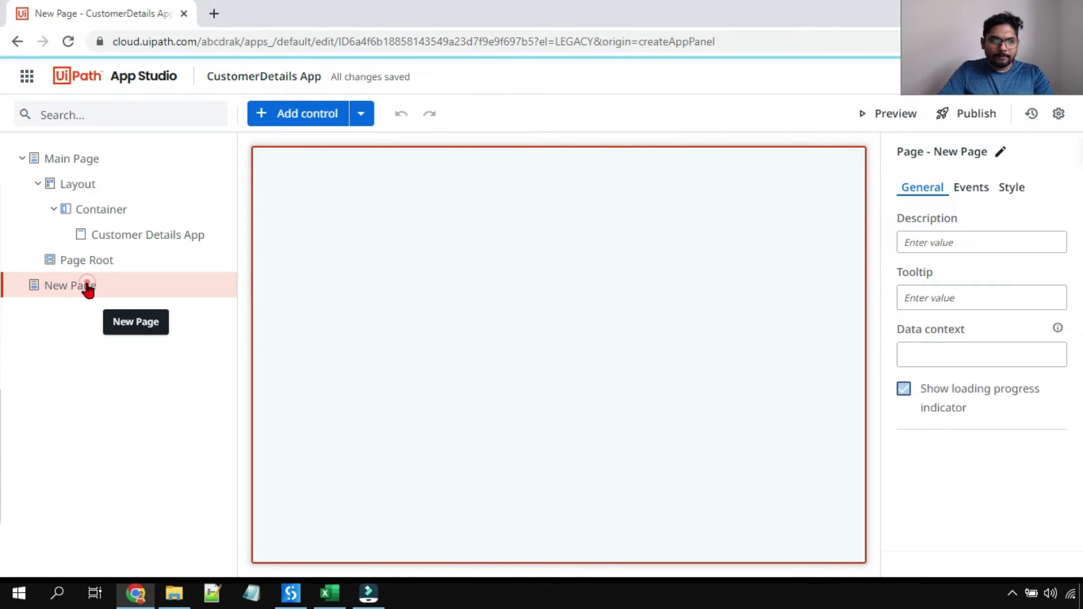
key(BackSpace)
key(BackSpace)
key(BackSpace)
key(BackSpace)
key(BackSpace)
key(BackSpace)
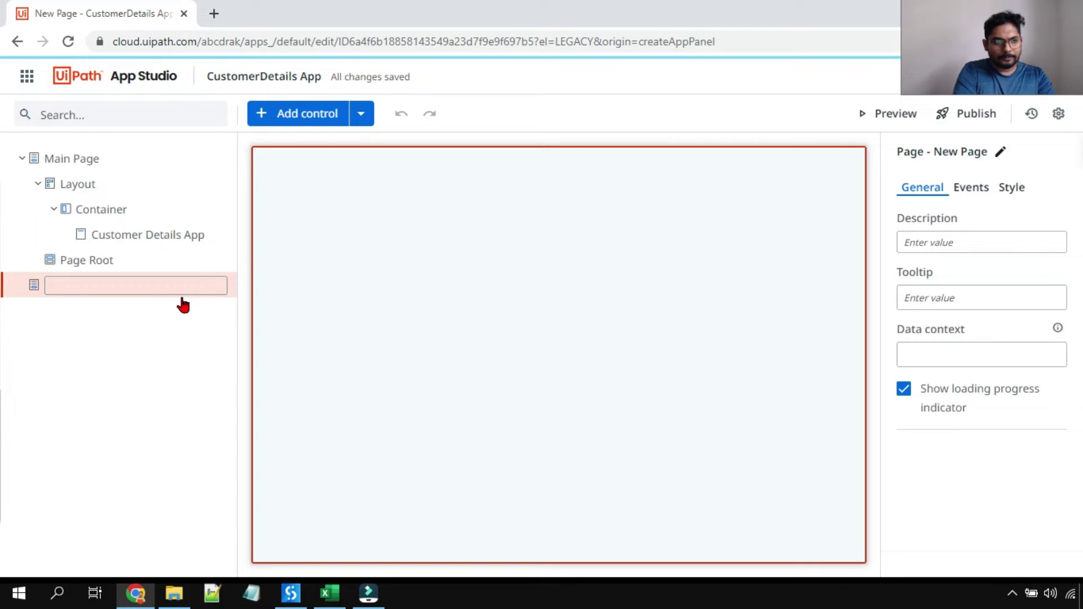
text(Fetch Customer D)
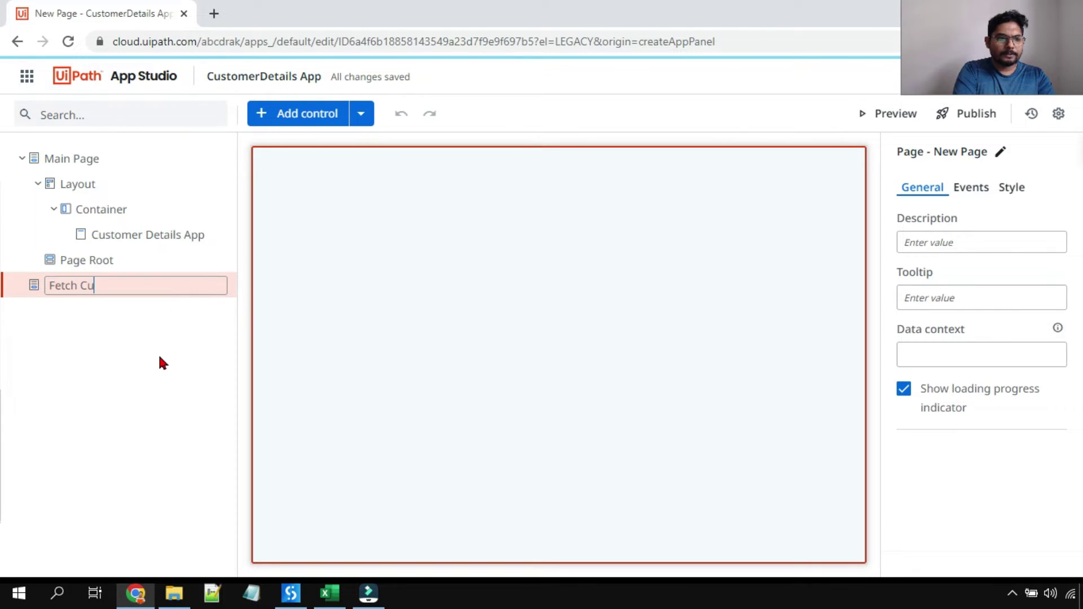
text(l Page)
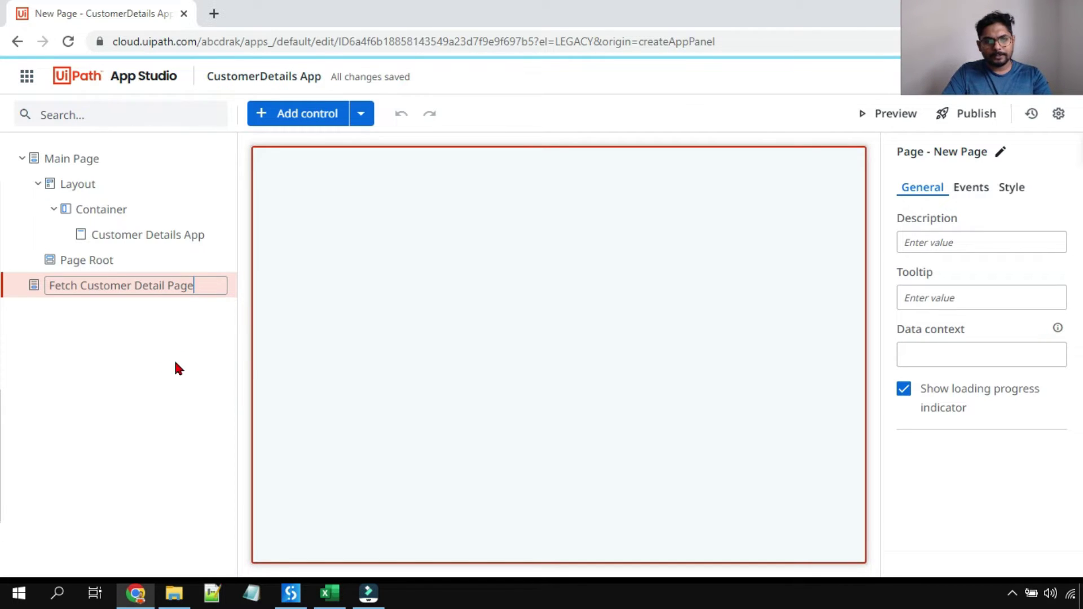
key(Return)
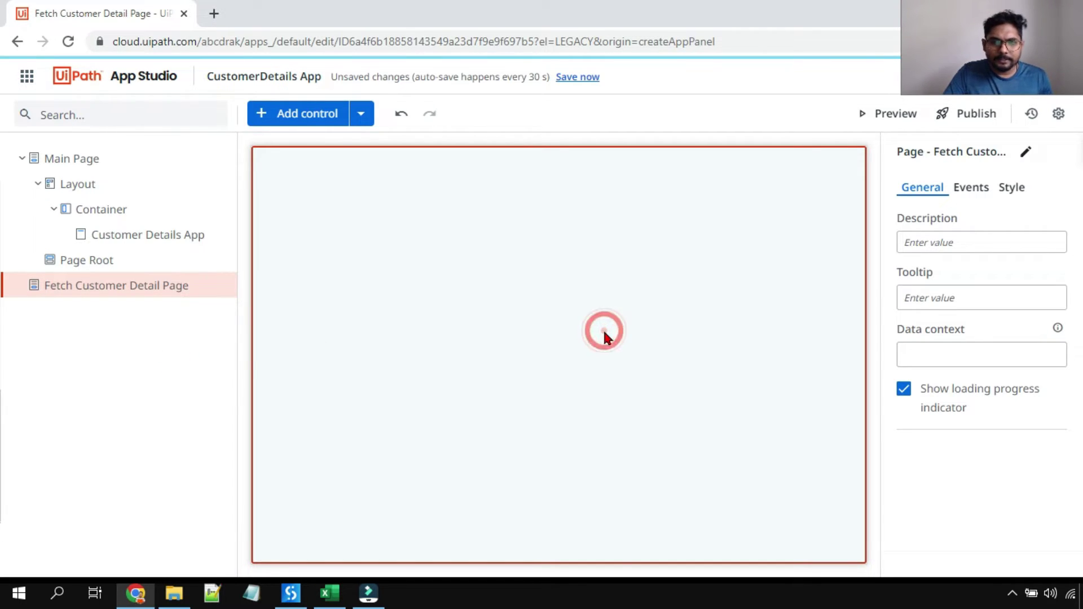
Assign Fetch Customer Detail Page as the page shown in the Page Root container
click(101, 260)
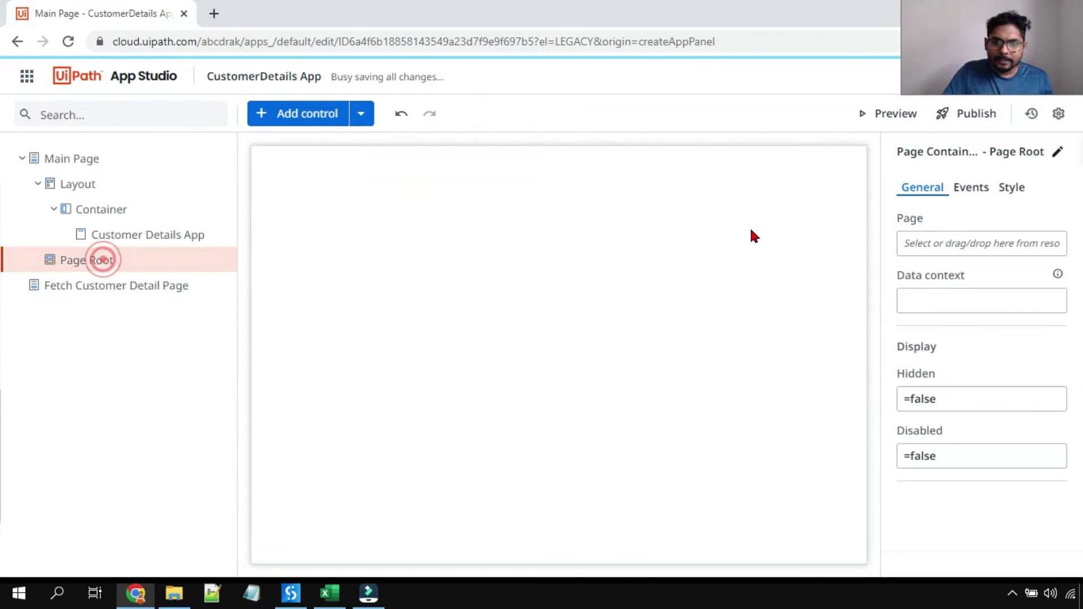
click(946, 243)
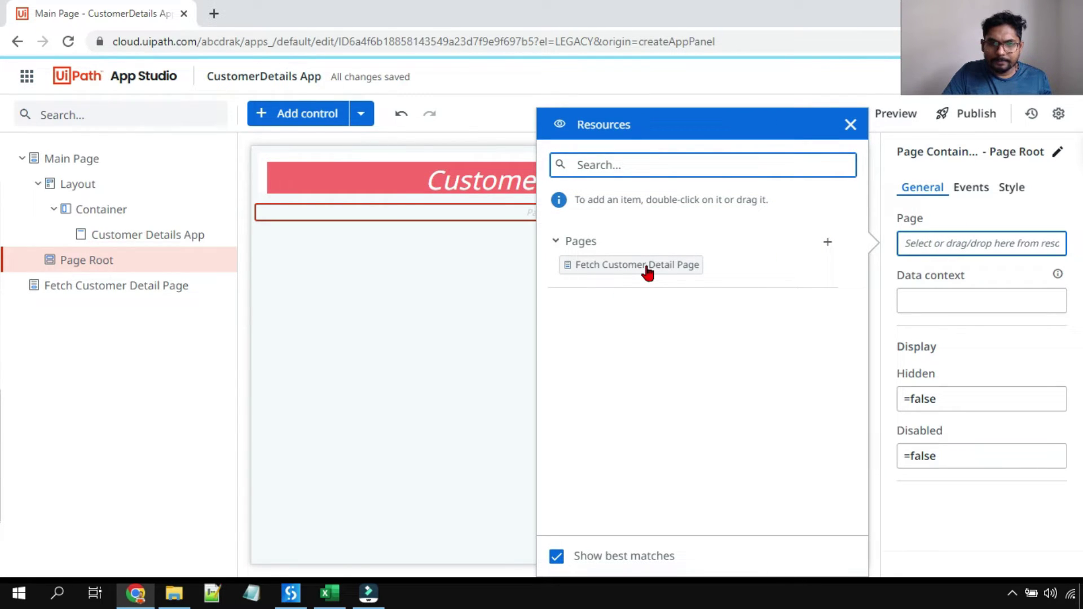
click(640, 275)
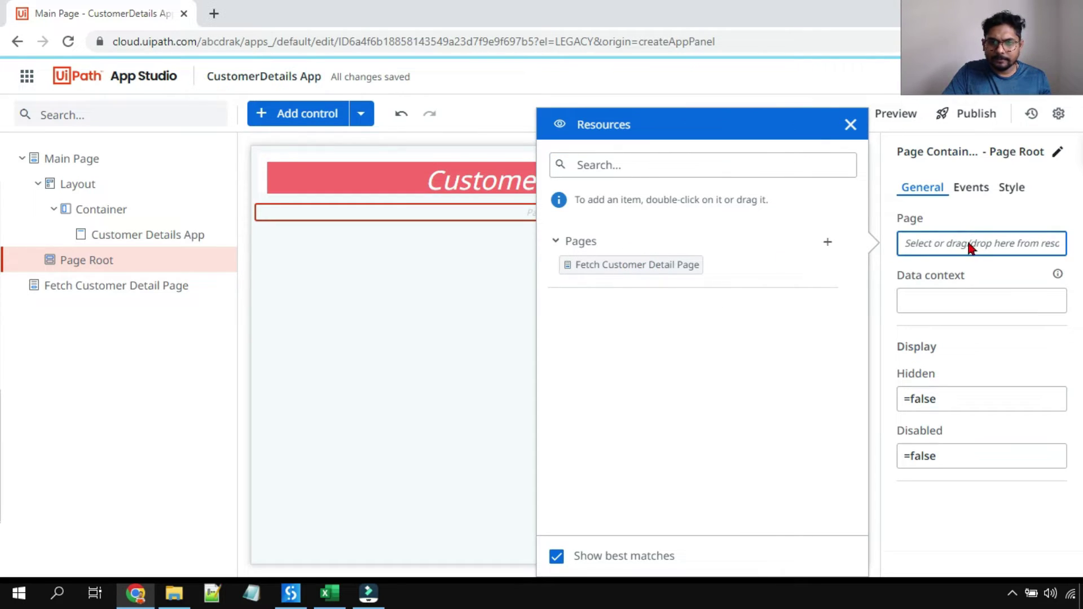
click(852, 125)
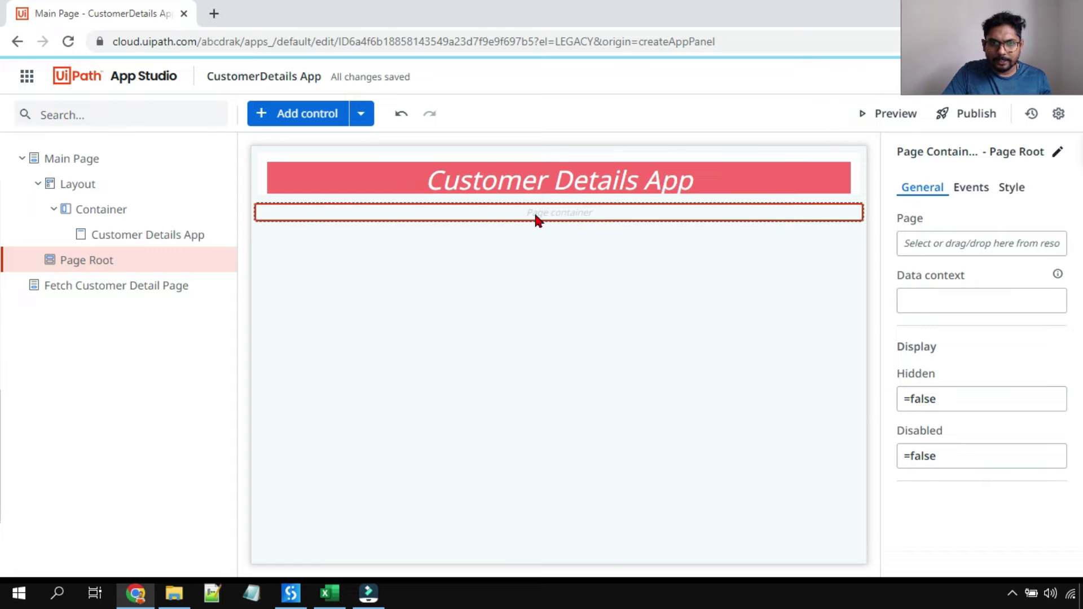
click(534, 214)
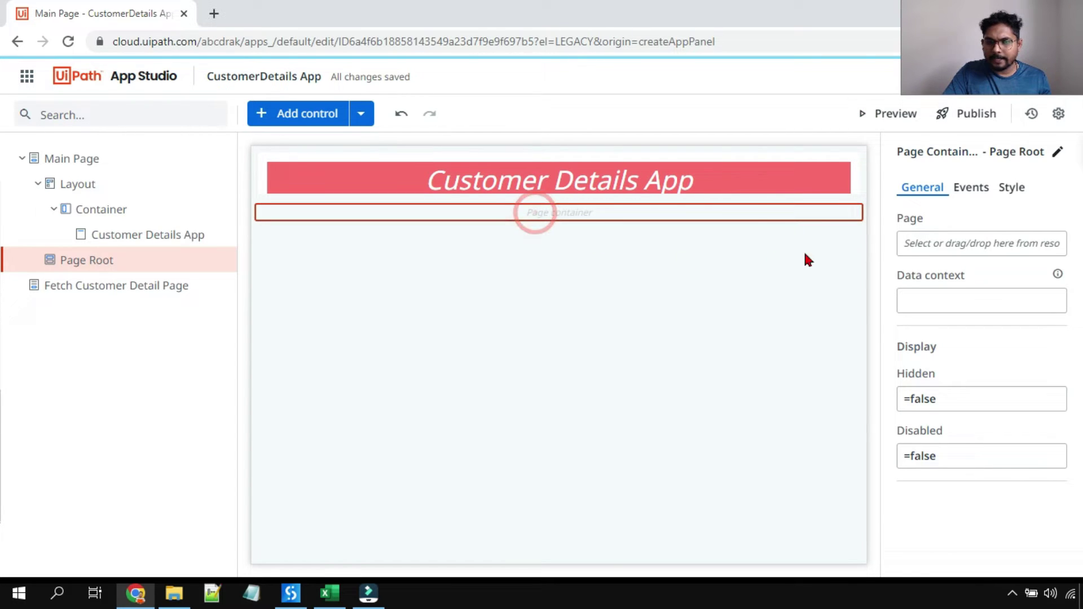
click(931, 243)
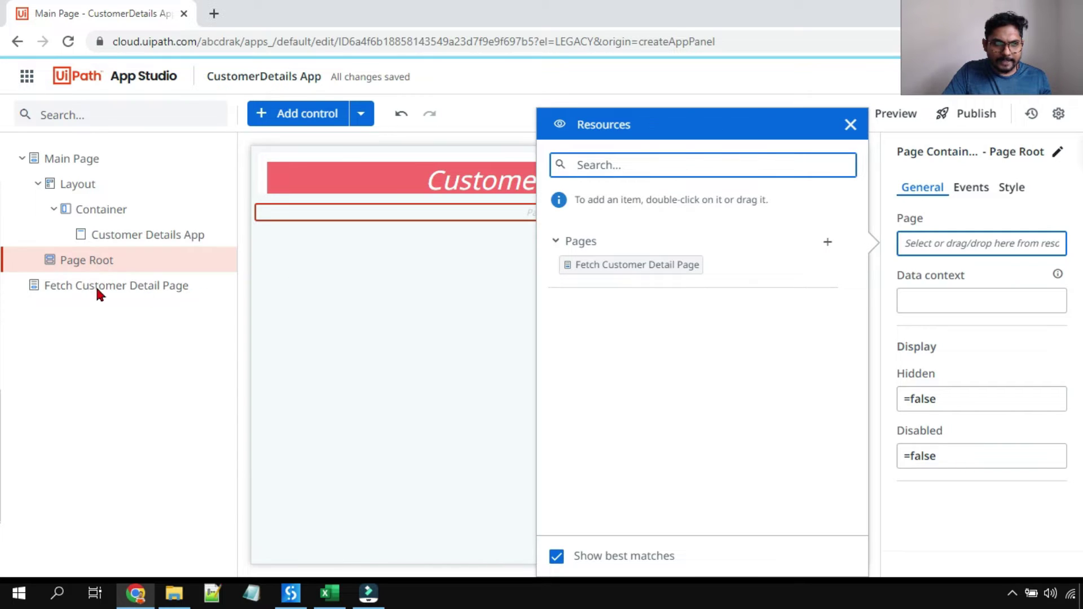
double_click(641, 265)
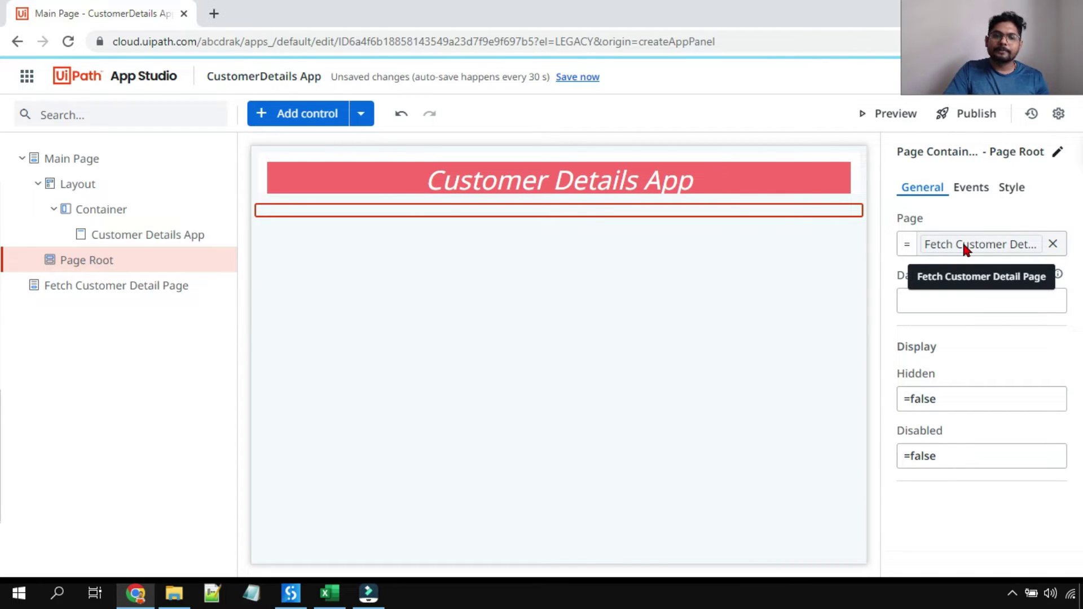
Examine how Main Page, its Page Root container and Fetch Customer Detail Page are linked
click(155, 297)
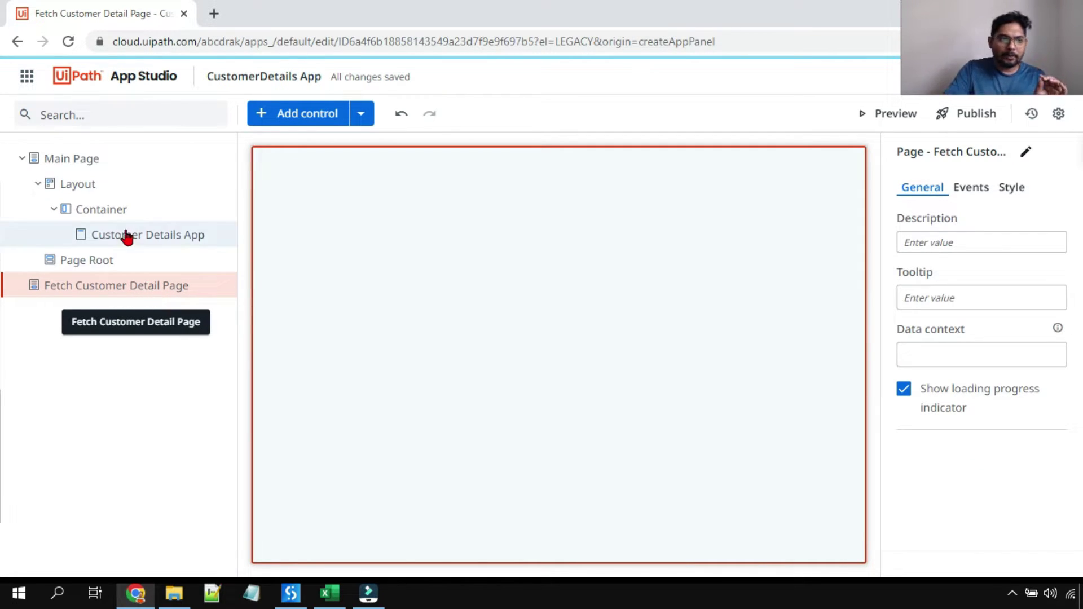
click(93, 165)
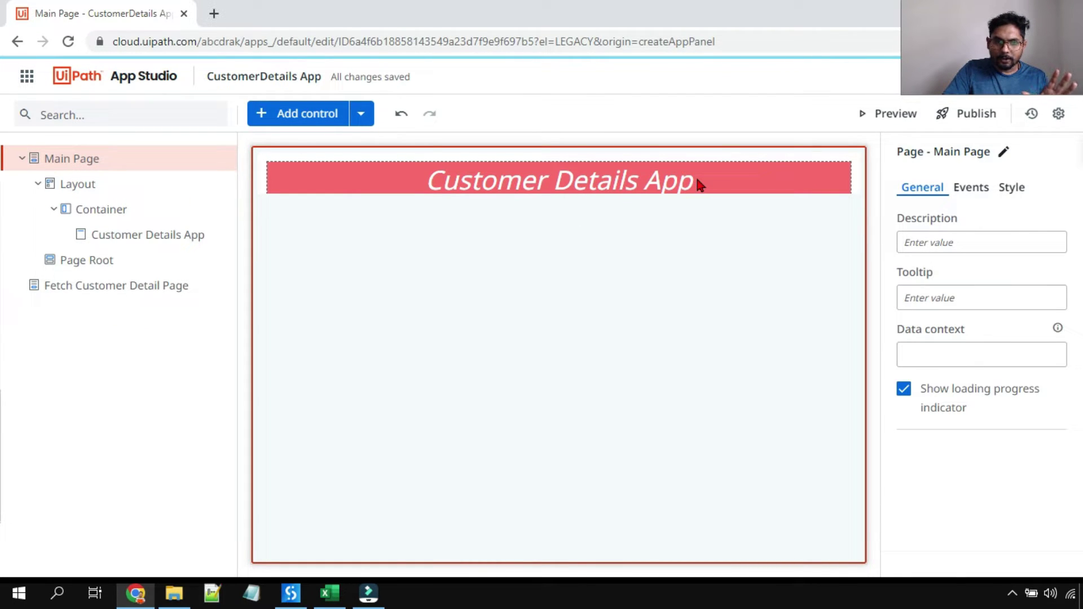
click(110, 260)
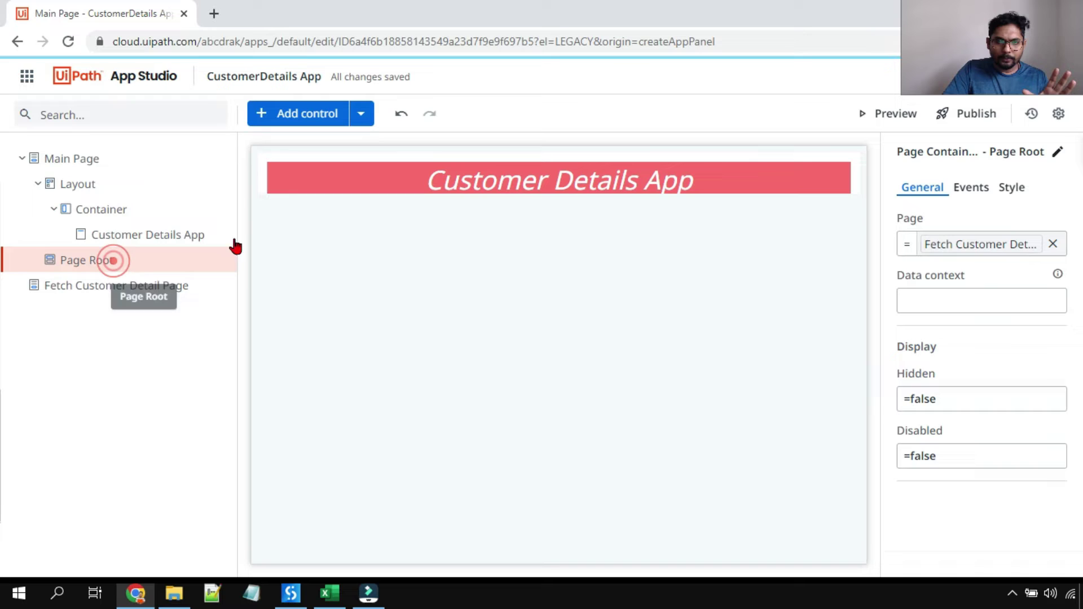
click(50, 164)
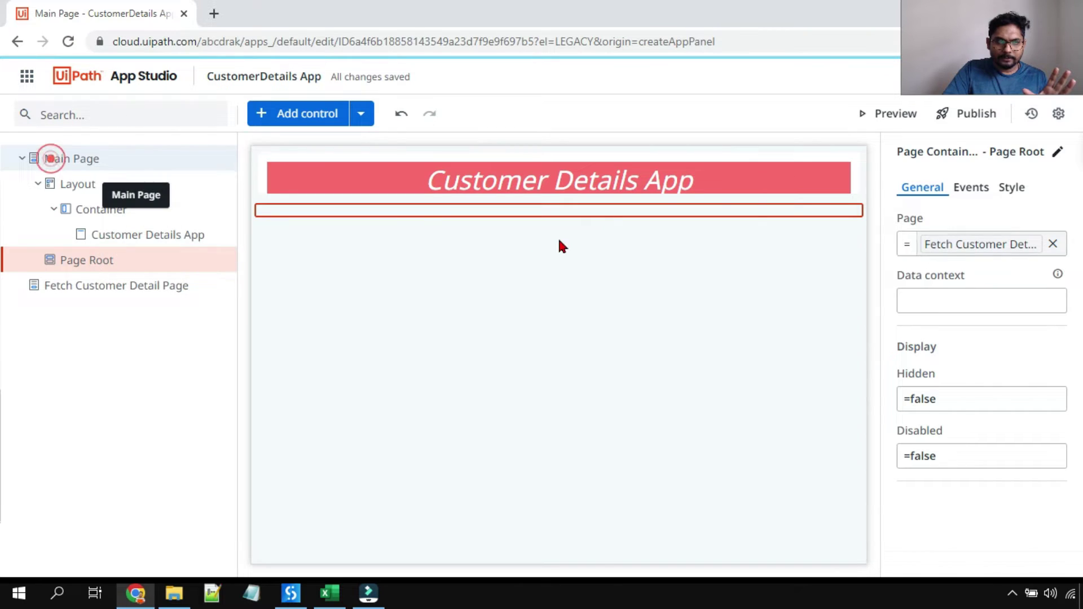
click(89, 263)
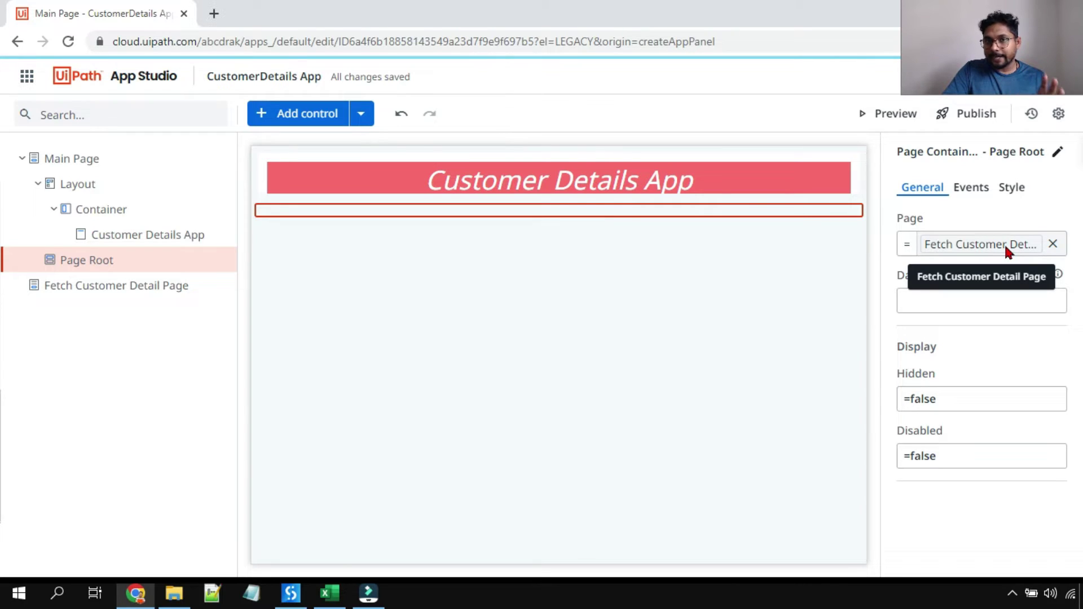
Set the background color of Fetch Customer Detail Page to light teal, #acdce6, and check it inside Page Root
click(156, 286)
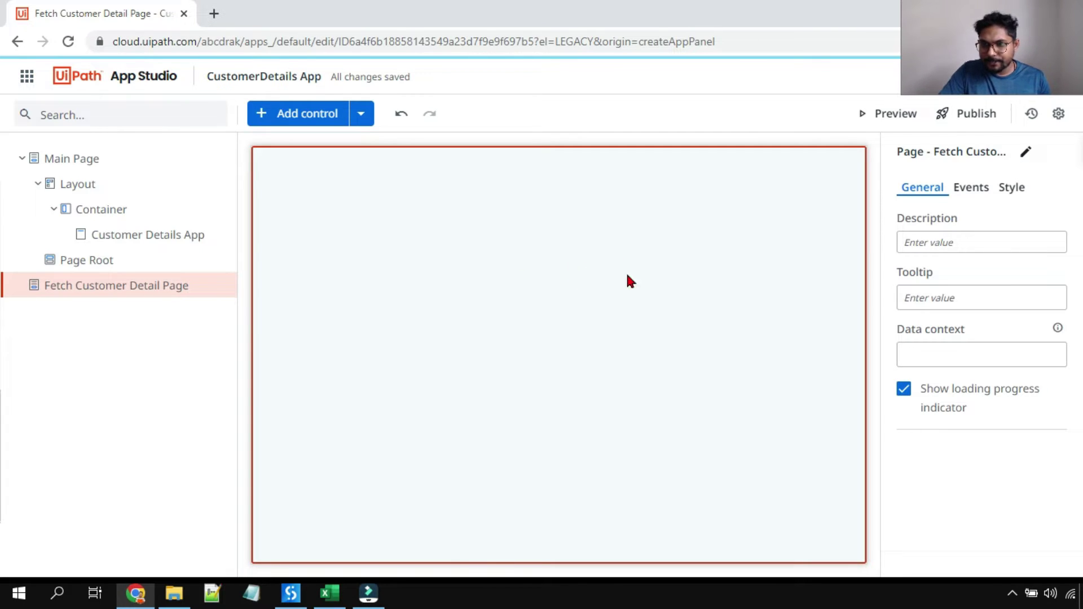
click(1011, 188)
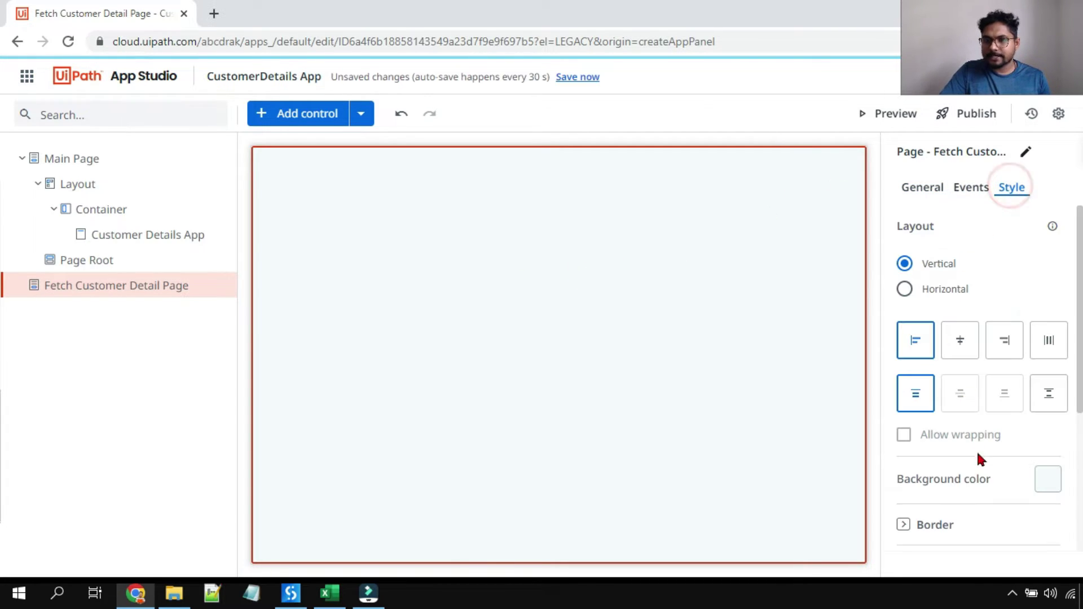
scroll(1061, 463, down, 2)
click(1049, 402)
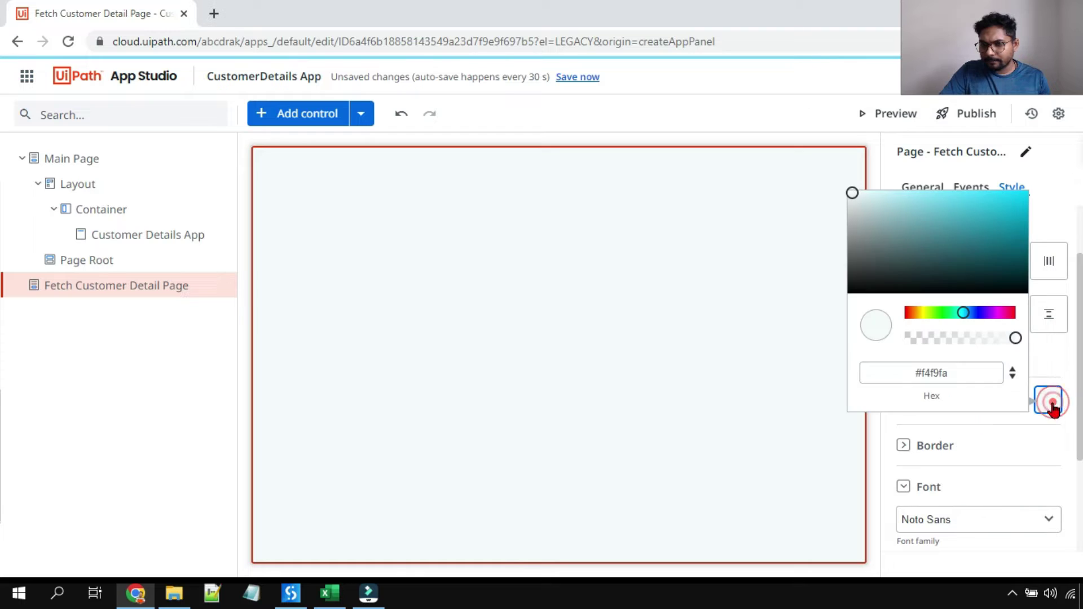
drag(859, 192, 900, 194)
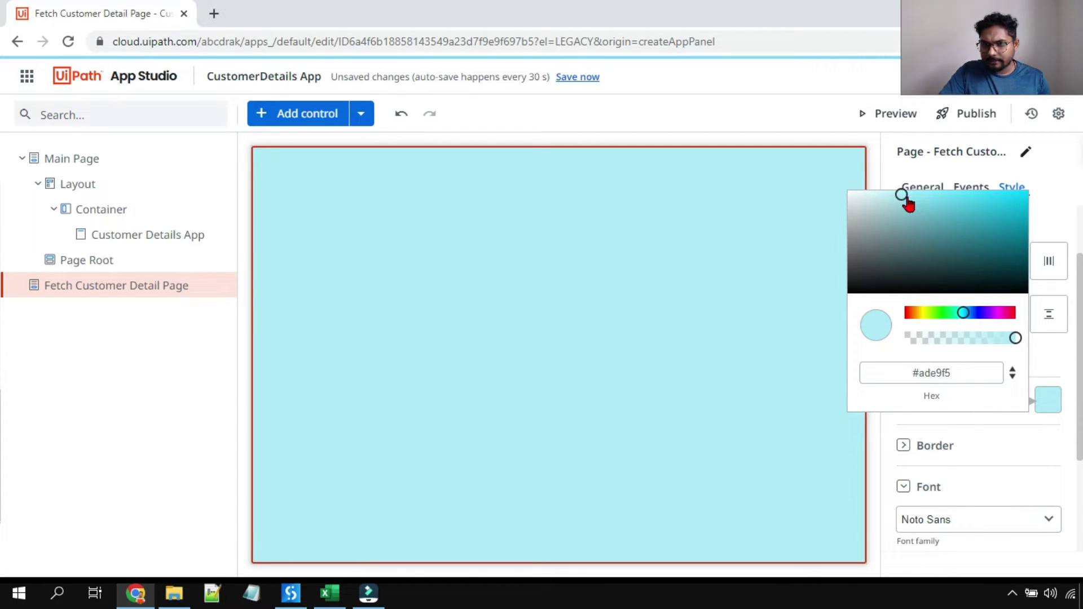
mouse_move(898, 203)
mouse_down()
mouse_move(866, 221)
mouse_move(861, 212)
mouse_move(1024, 200)
mouse_move(894, 201)
mouse_up()
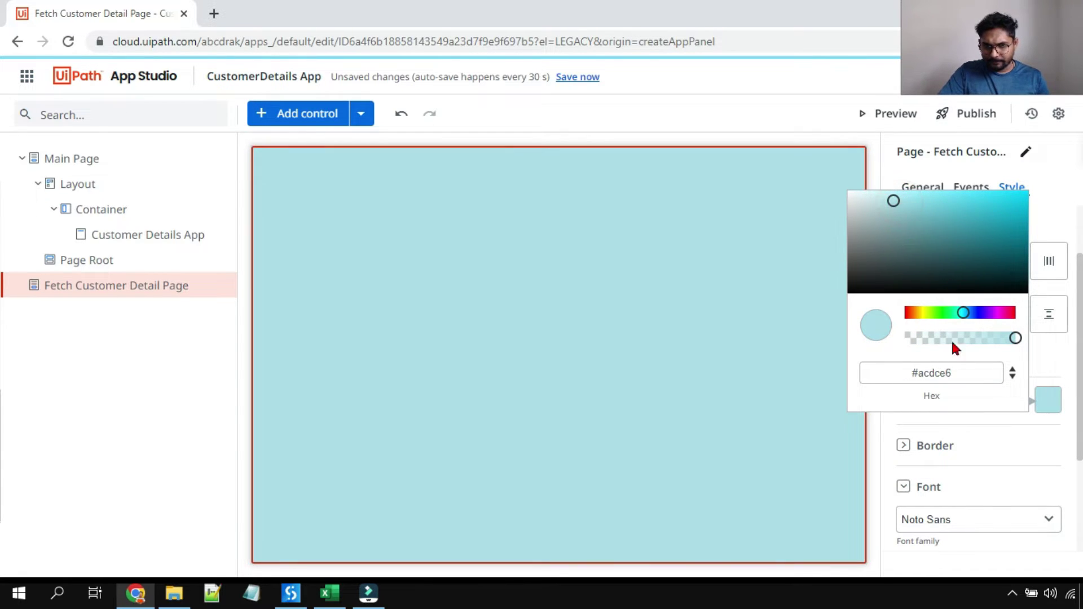
click(140, 446)
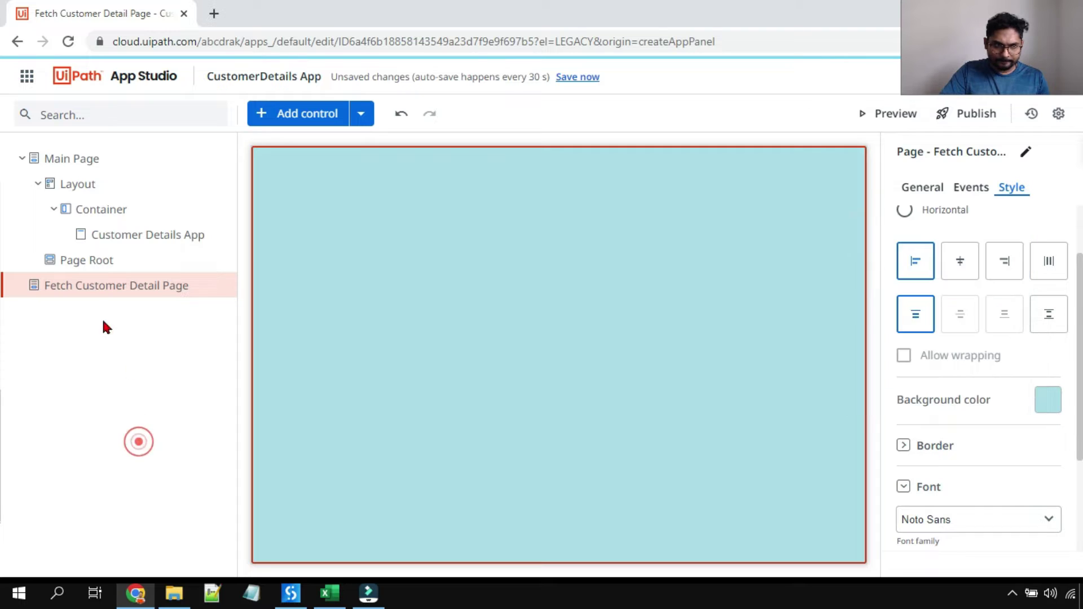
click(99, 260)
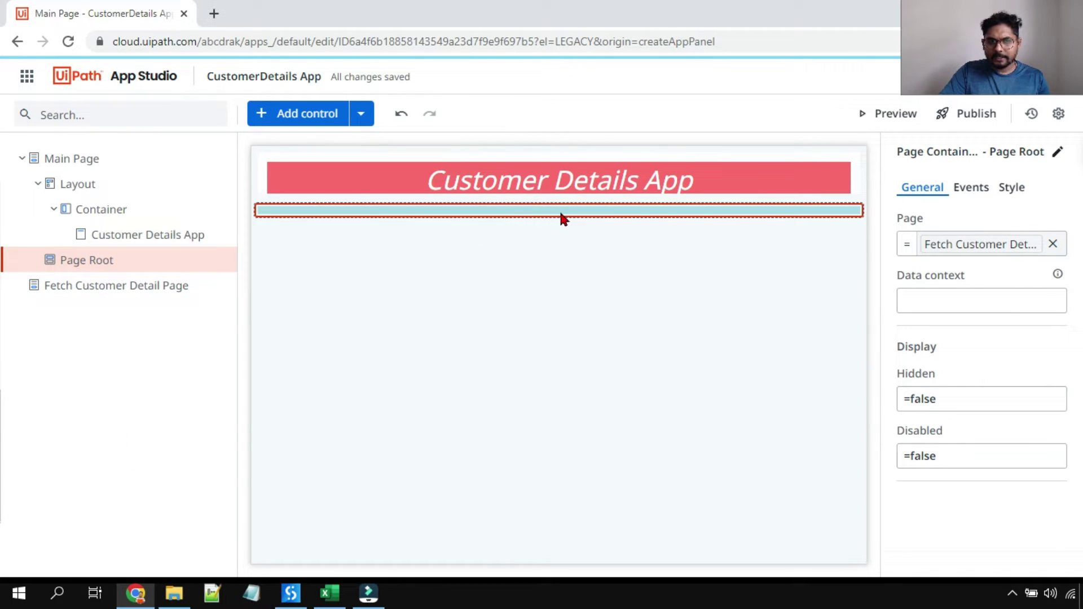
Change the background color of Fetch Customer Detail Page to blue, #0739e2, and check it inside Page Root
click(186, 286)
click(1045, 480)
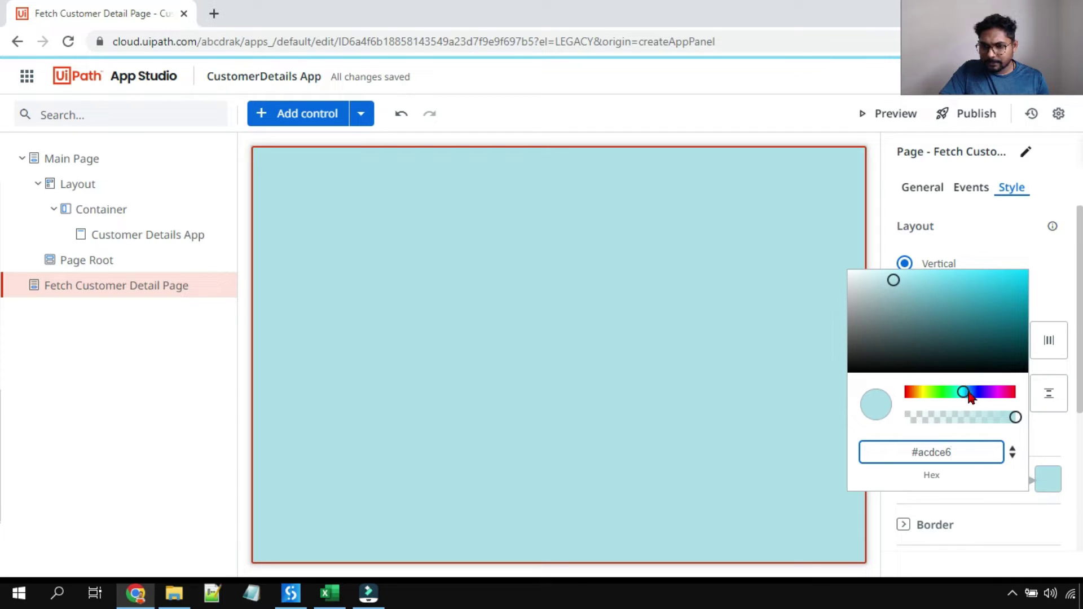
drag(969, 397, 974, 393)
mouse_move(895, 287)
mouse_down()
mouse_move(918, 273)
mouse_move(1024, 281)
mouse_up()
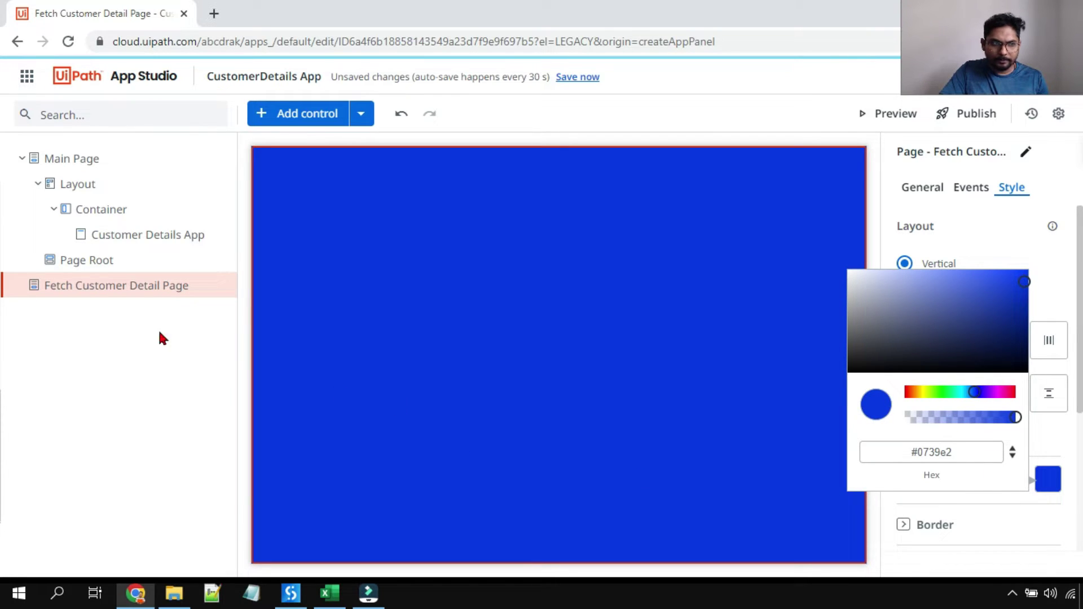
click(100, 260)
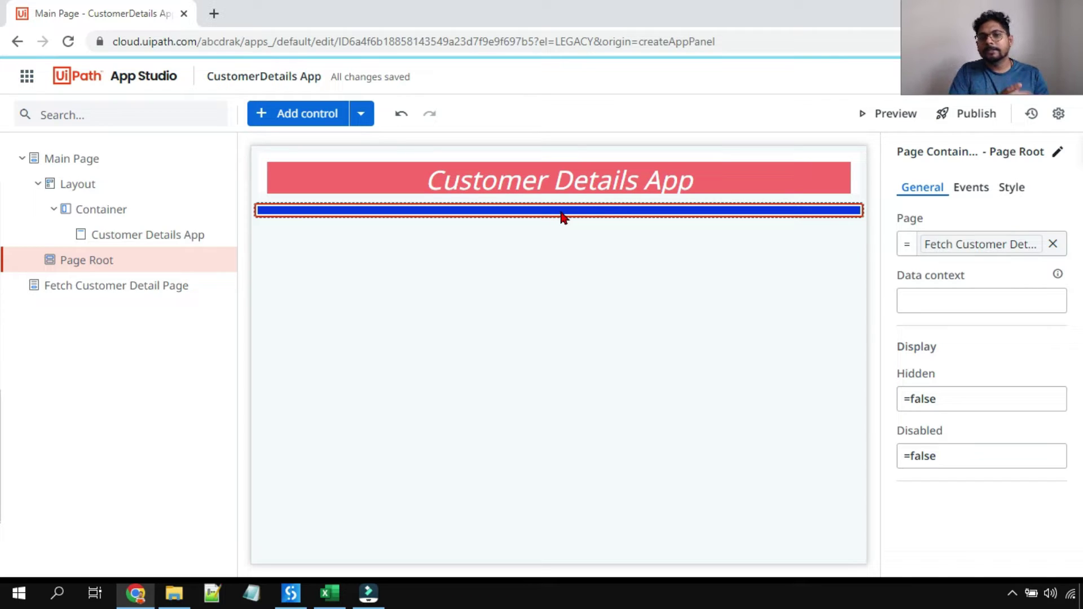
Change the background color of Fetch Customer Detail Page to light blue, #a0b1ec
click(96, 285)
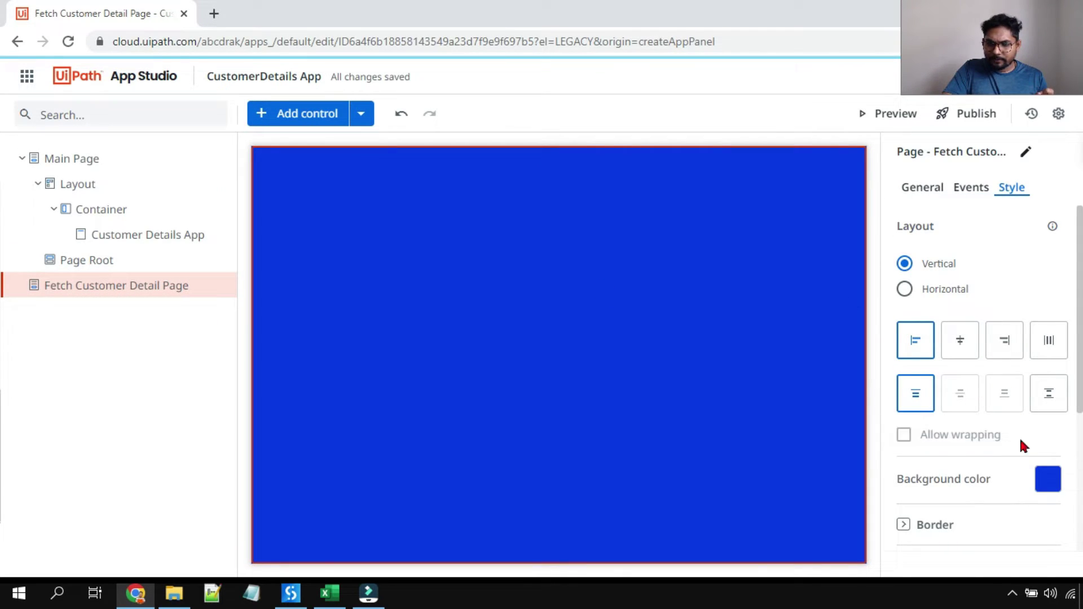
click(1048, 479)
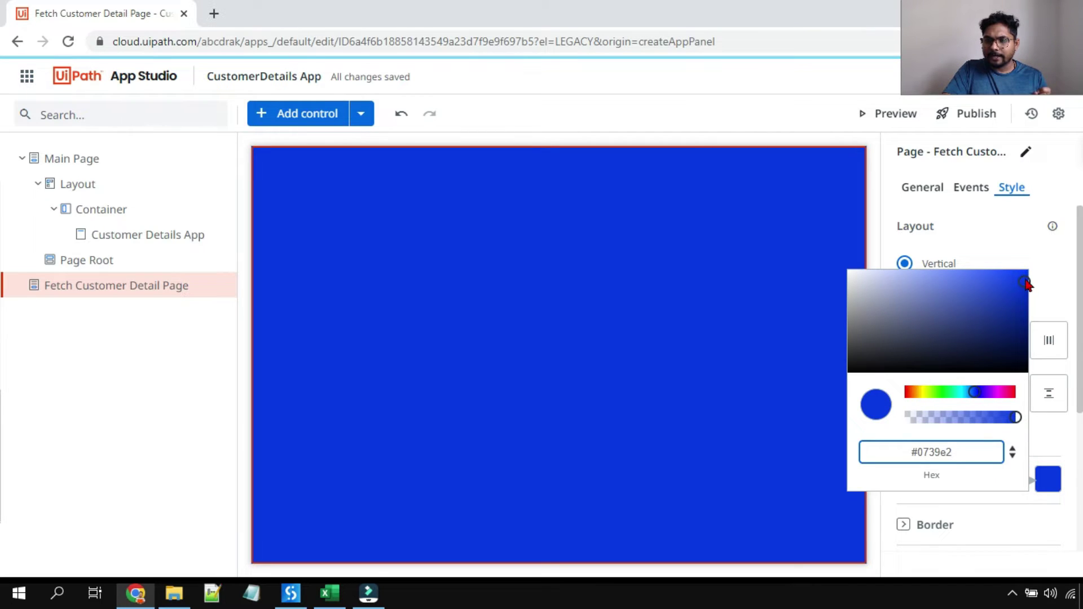
drag(1025, 284, 905, 279)
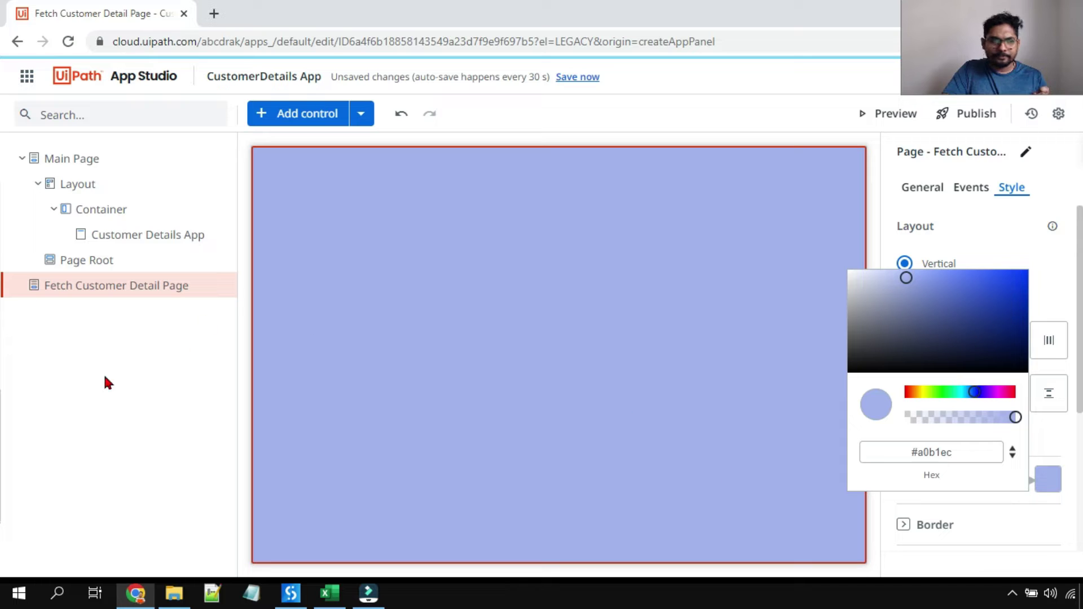
click(129, 390)
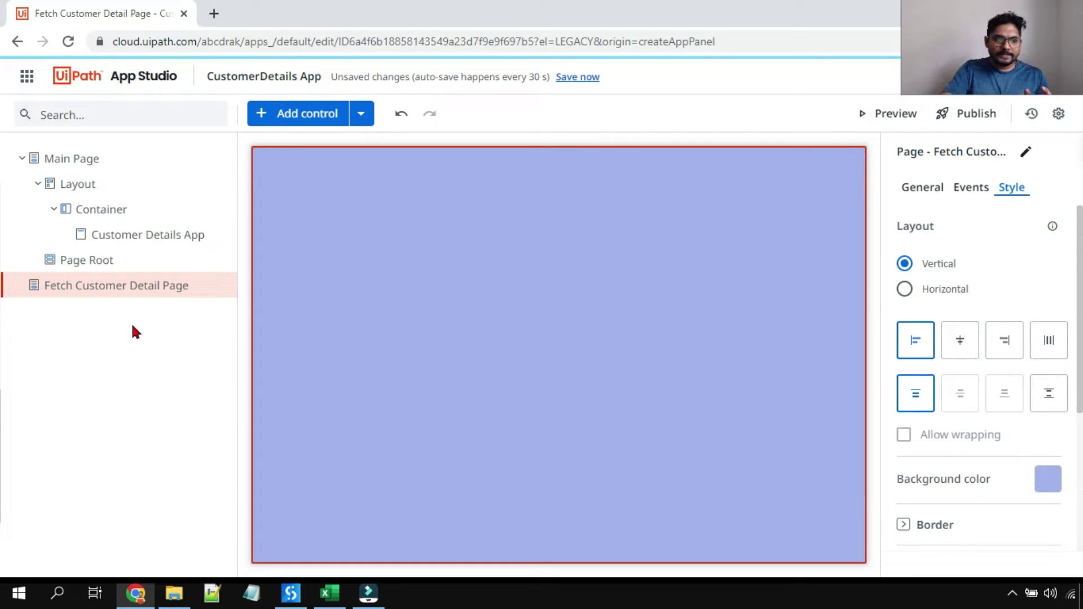
Add a Container Layout at the top of Fetch Customer Detail Page and resize its container into a shallow strip spanning the page's full width
click(131, 291)
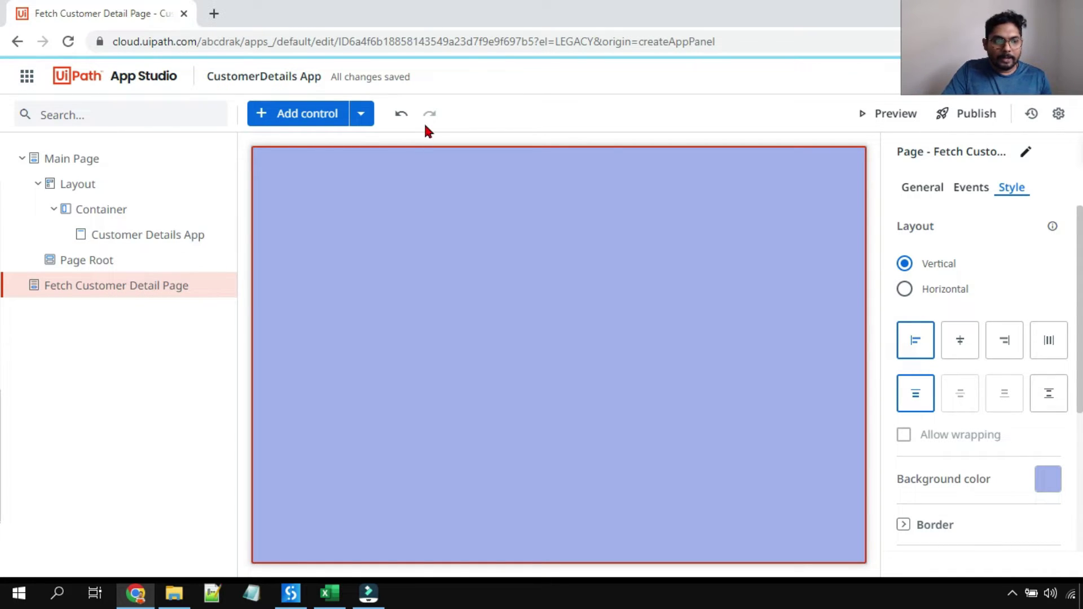
click(264, 120)
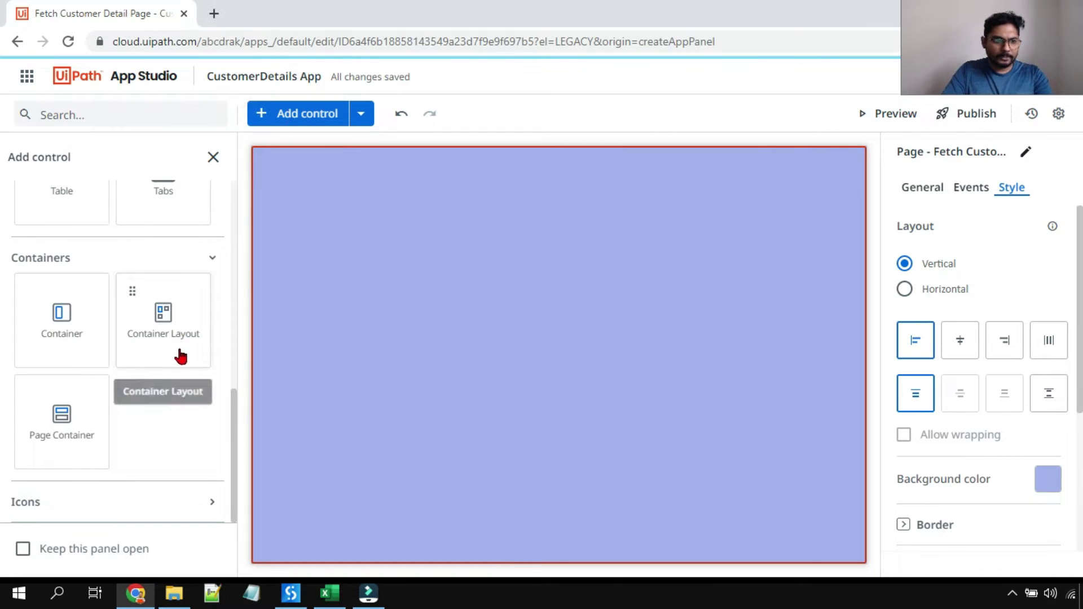
scroll(180, 339, up, 5)
scroll(184, 320, up, 3)
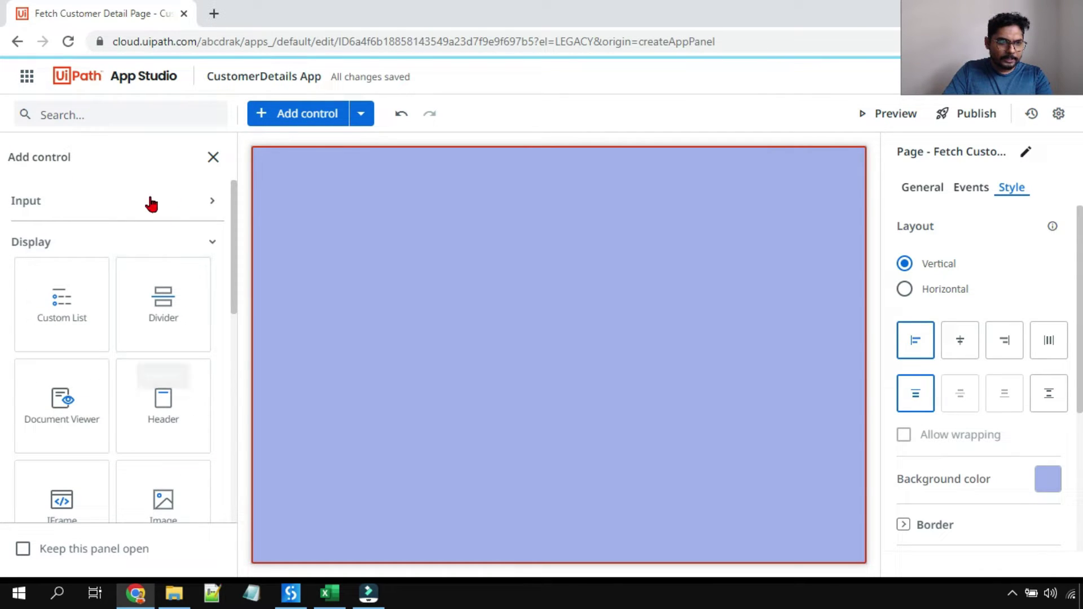
click(107, 203)
scroll(119, 423, down, 3)
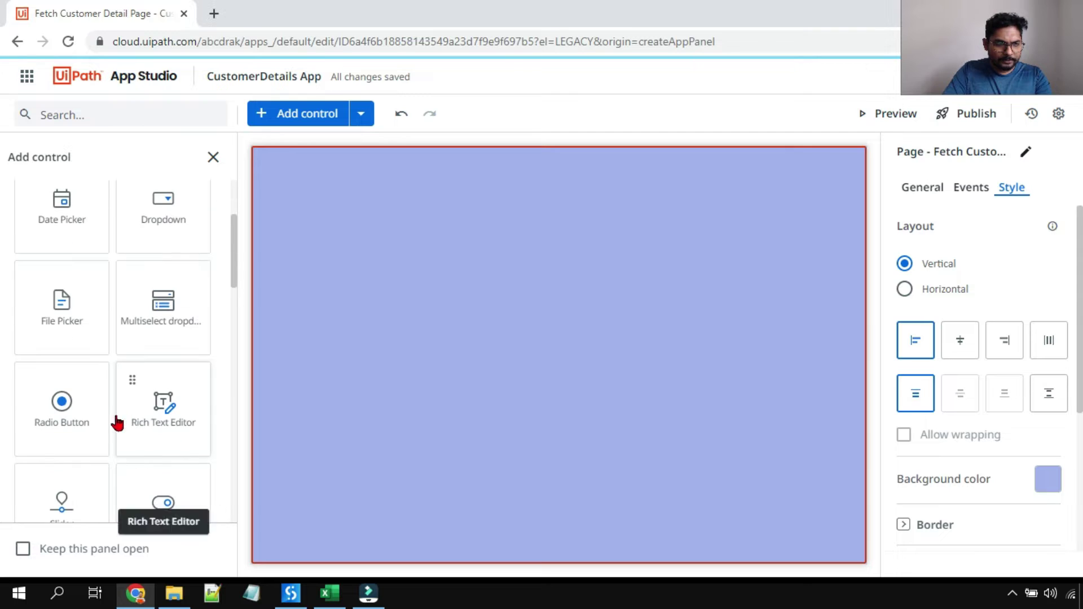
scroll(140, 436, down, 3)
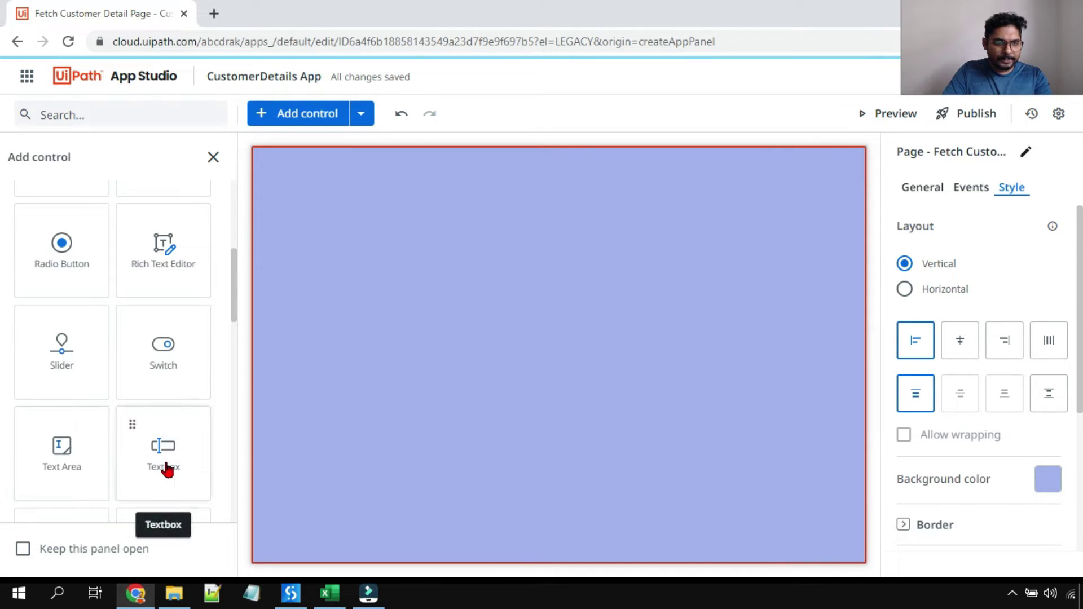
mouse_move(166, 461)
mouse_down()
mouse_move(349, 276)
mouse_move(391, 212)
mouse_move(389, 185)
mouse_move(189, 447)
mouse_move(162, 450)
mouse_up()
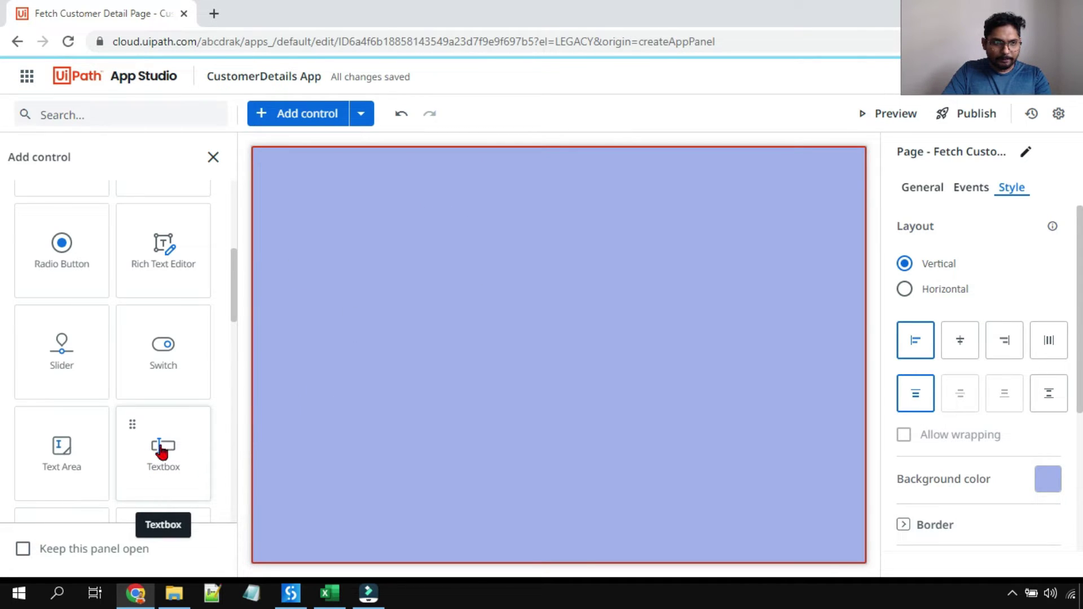
drag(233, 303, 235, 455)
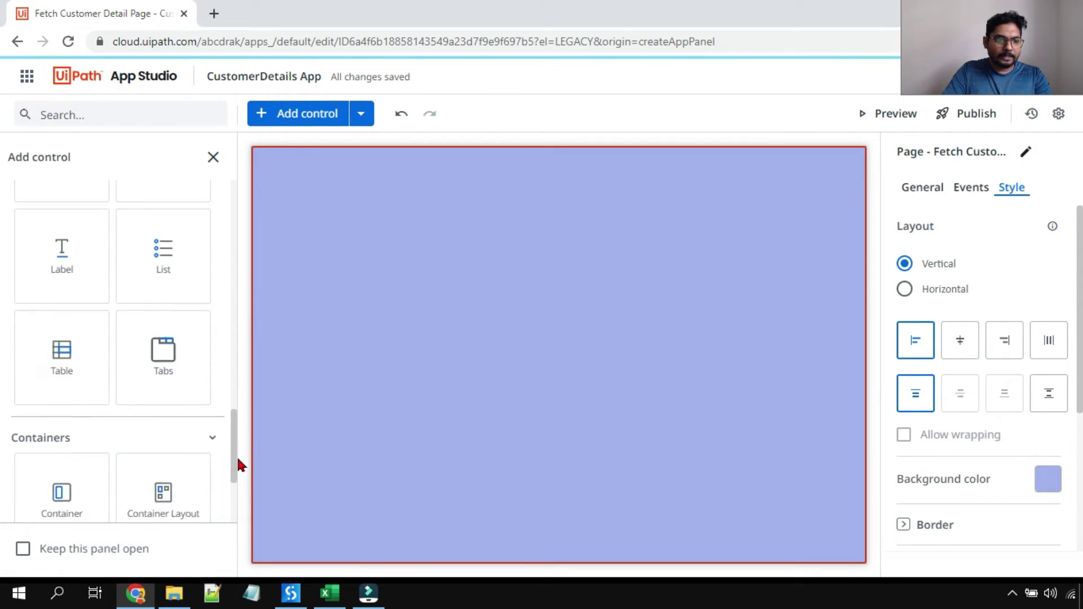
scroll(135, 483, down, 2)
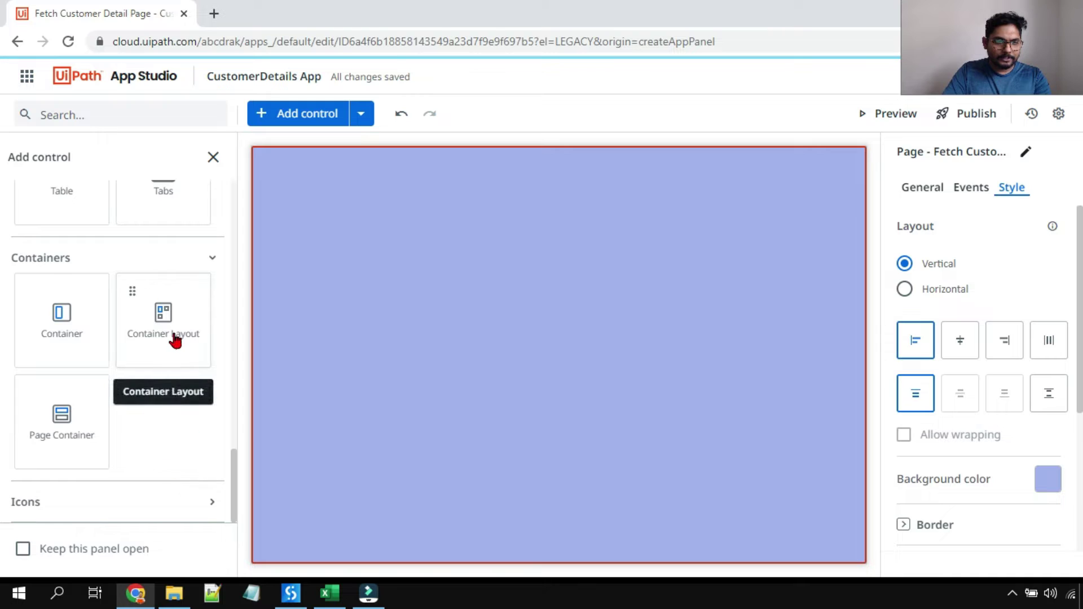
drag(171, 331, 291, 181)
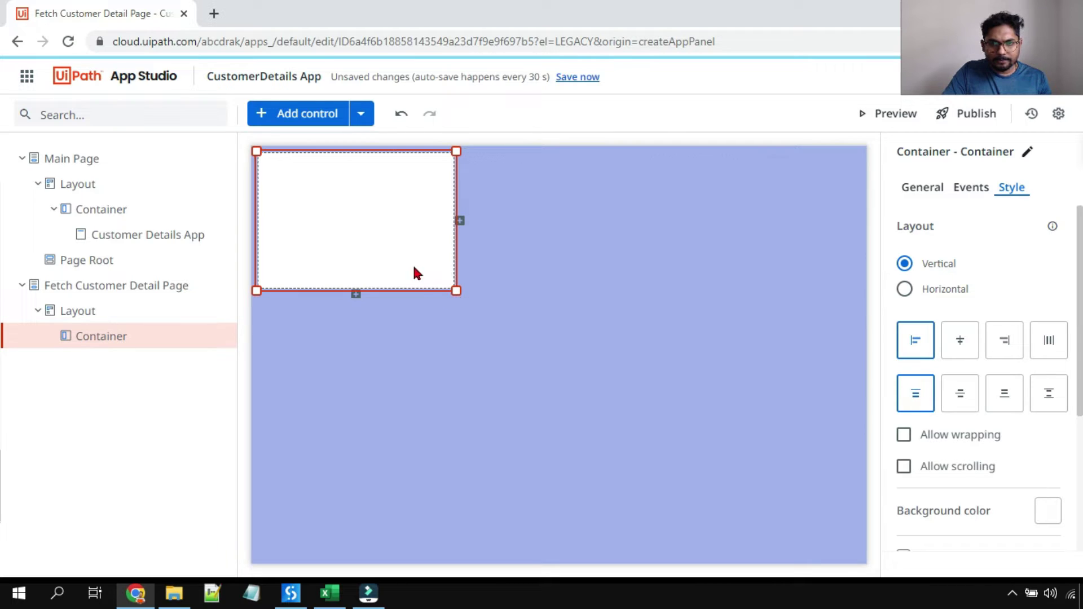
drag(454, 289, 850, 262)
click(489, 365)
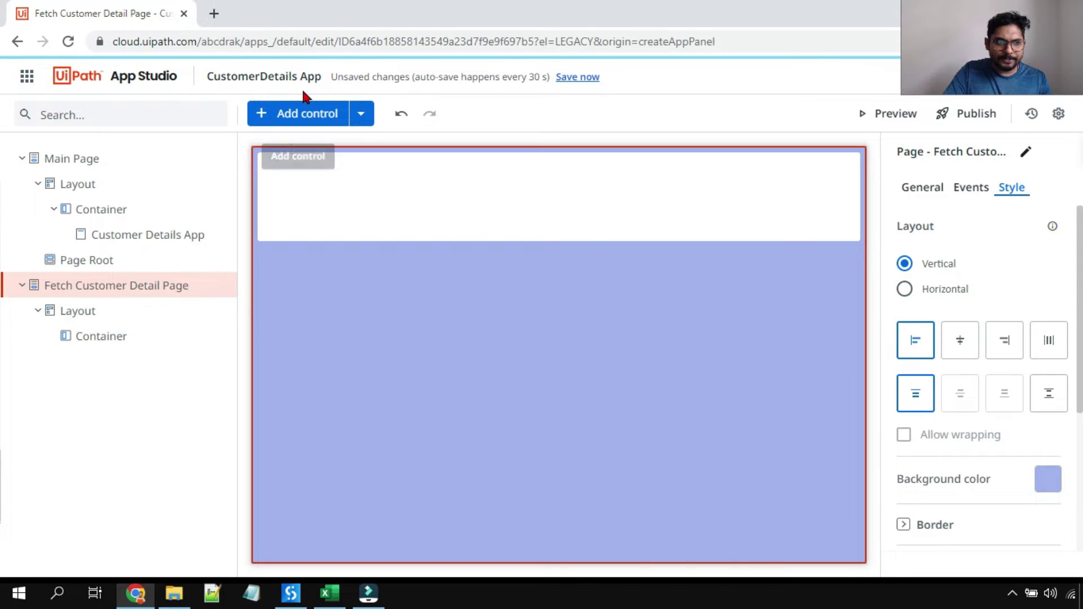
Add a Textbox control inside the white container of Fetch Customer Detail Page
click(270, 118)
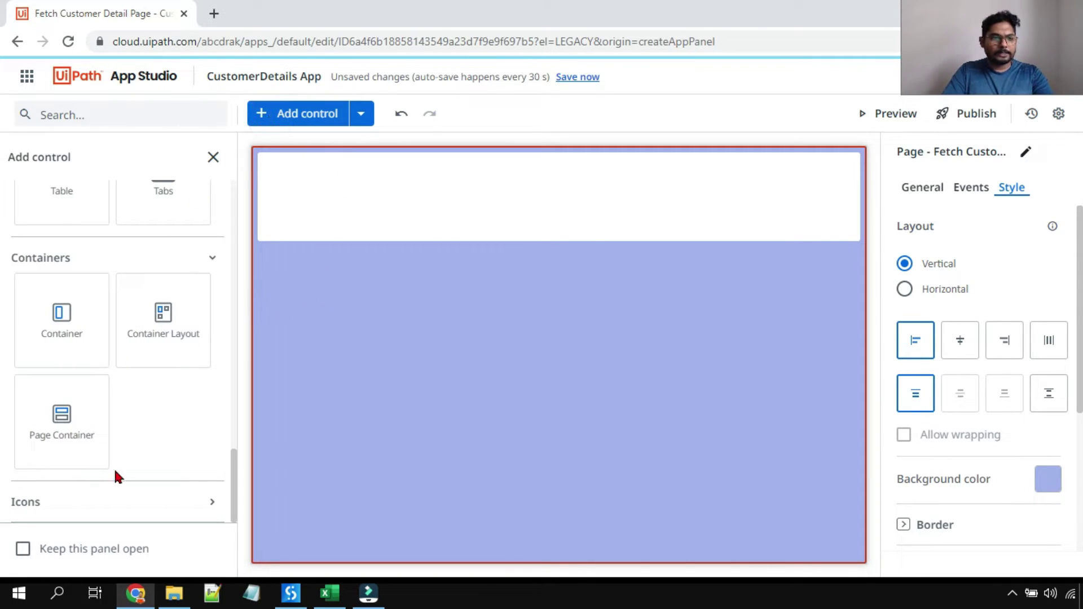
scroll(180, 383, up, 5)
scroll(194, 388, down, 2)
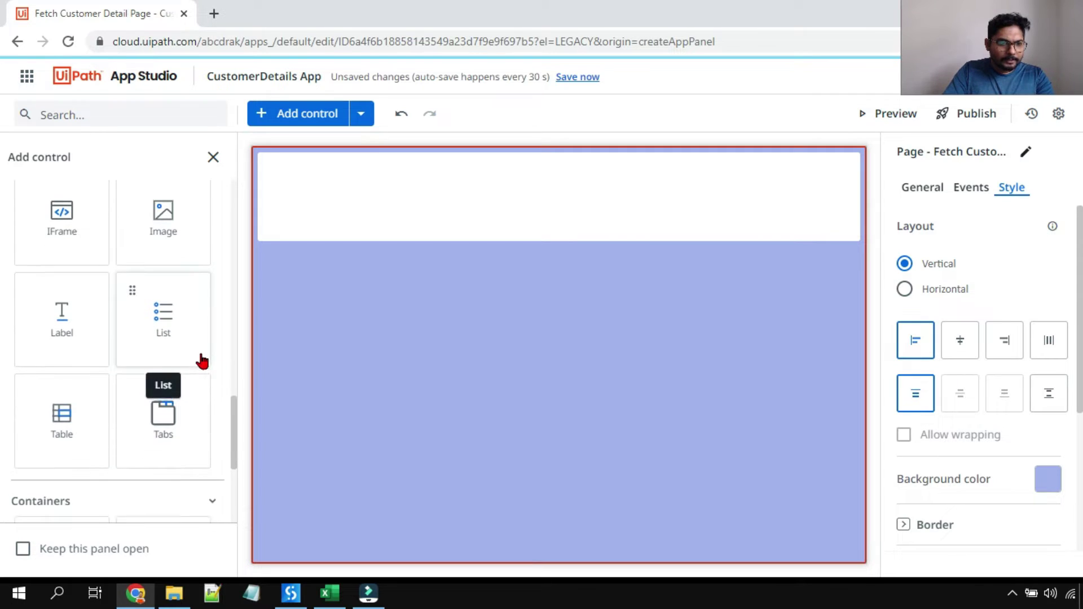
scroll(203, 357, up, 2)
scroll(193, 387, up, 3)
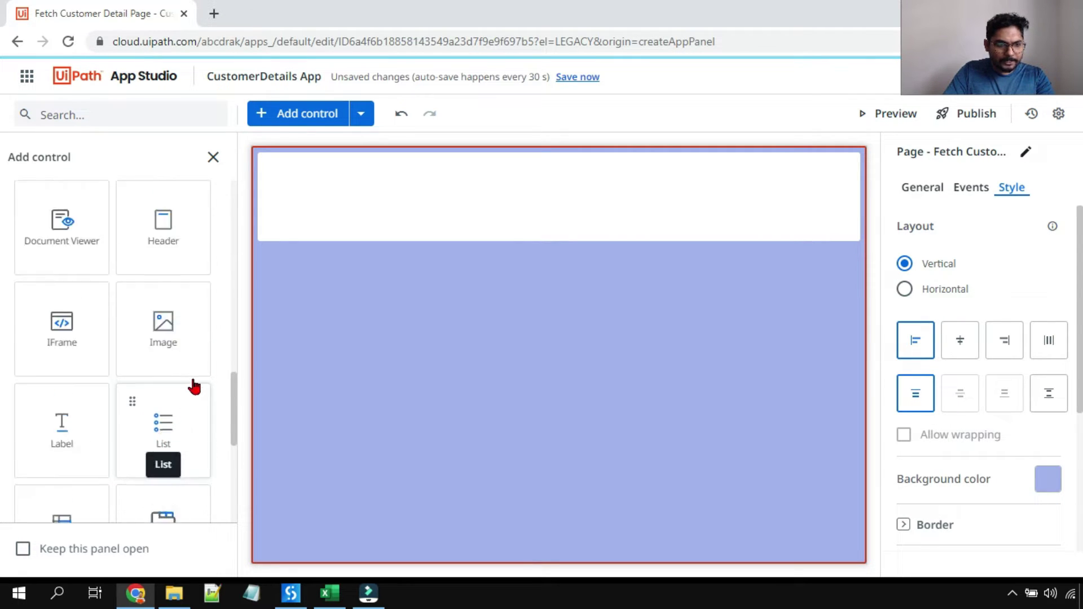
scroll(201, 373, down, 4)
scroll(197, 382, up, 5)
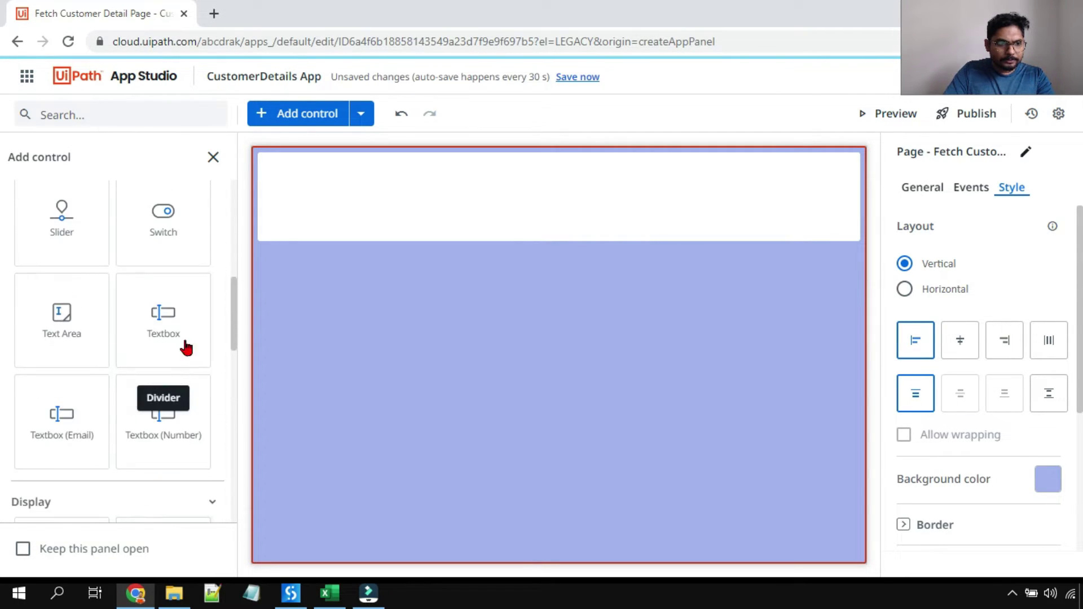
scroll(187, 319, up, 6)
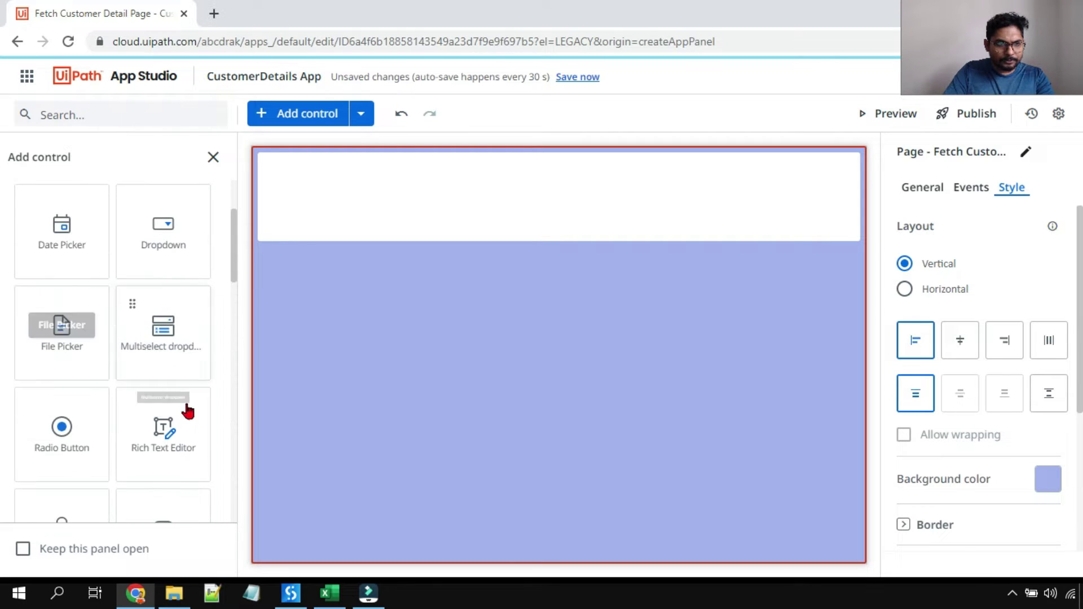
scroll(186, 411, down, 3)
scroll(116, 459, down, 3)
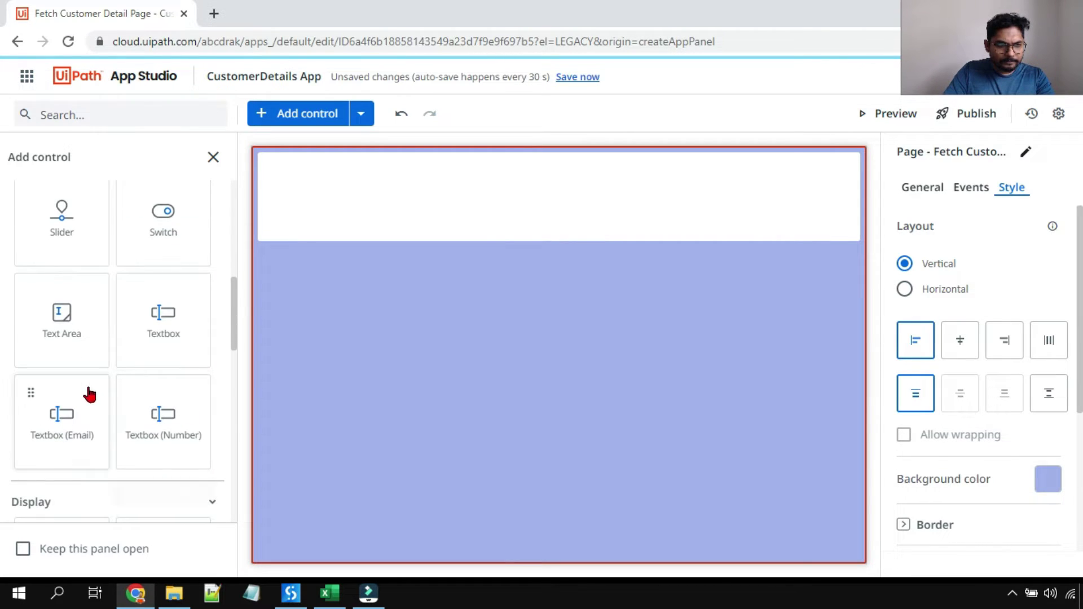
drag(183, 330, 355, 188)
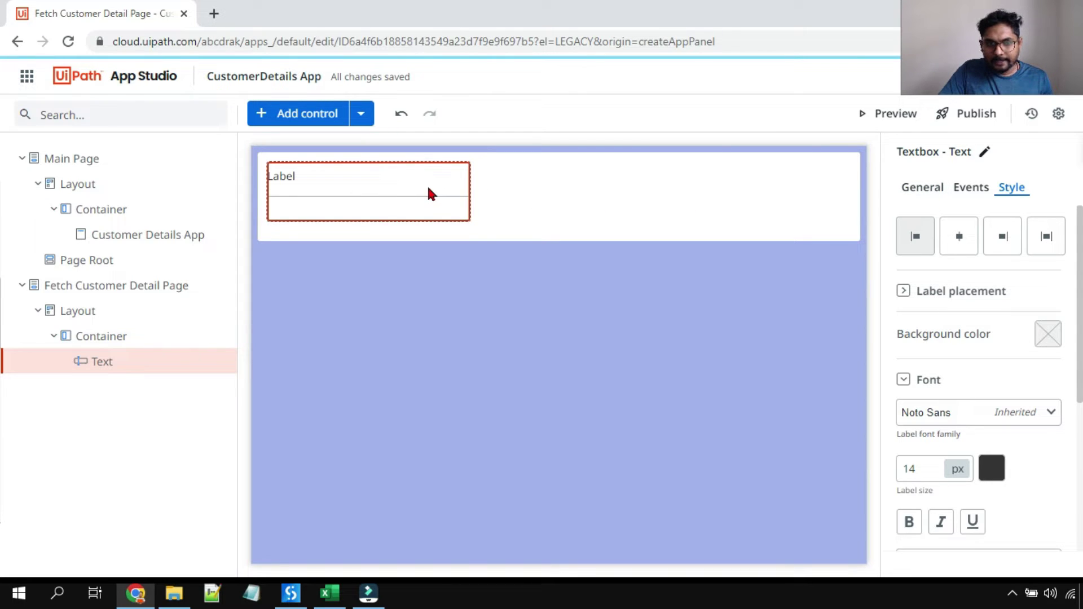
Clear the label text of the new textbox so its Label property is empty
click(918, 191)
scroll(1030, 435, down, 7)
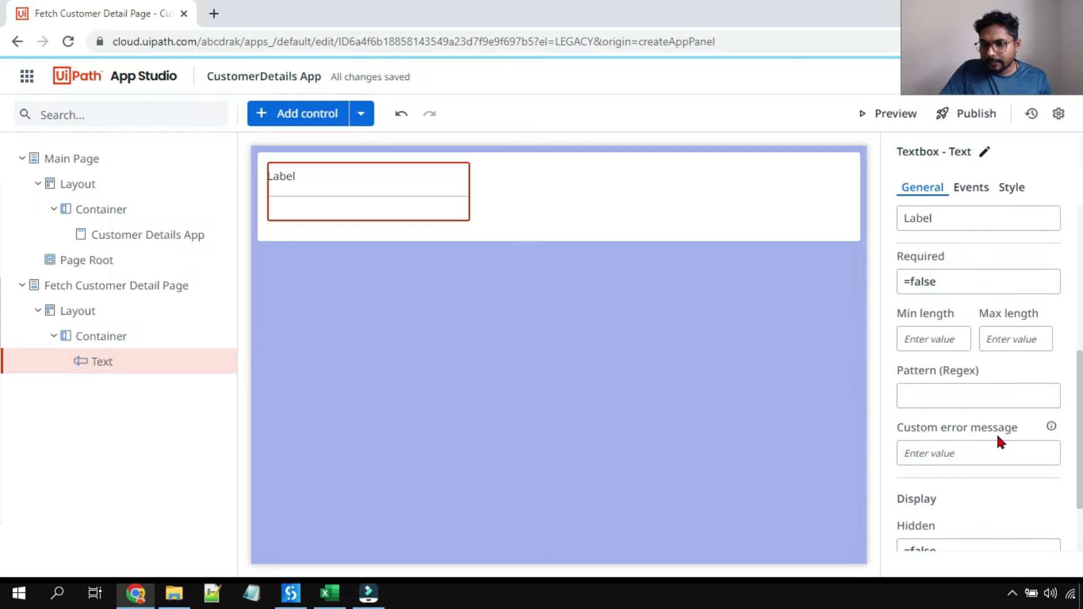
scroll(985, 452, up, 4)
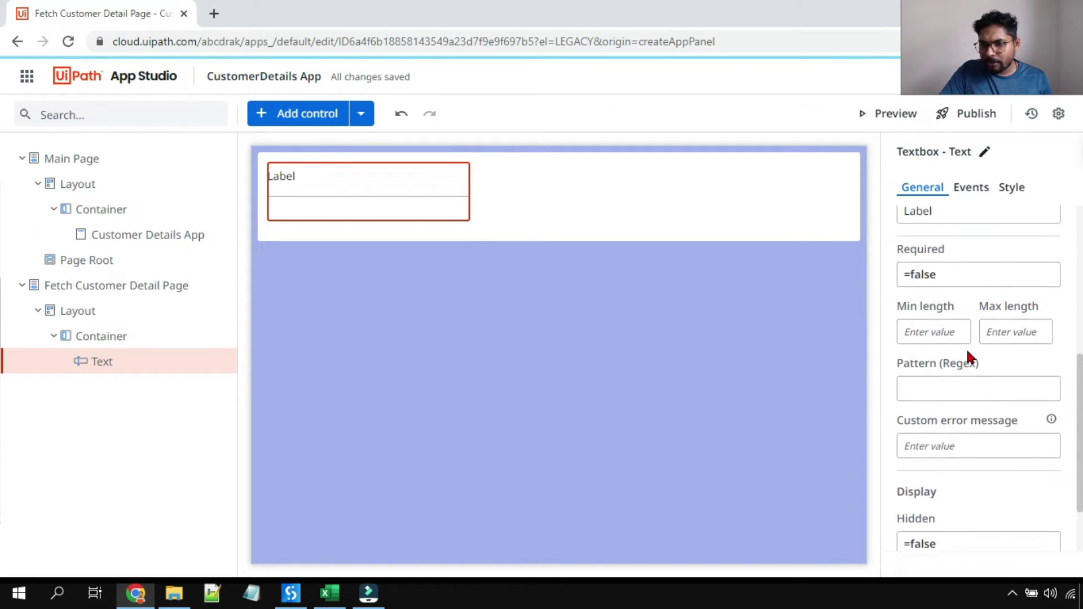
double_click(942, 365)
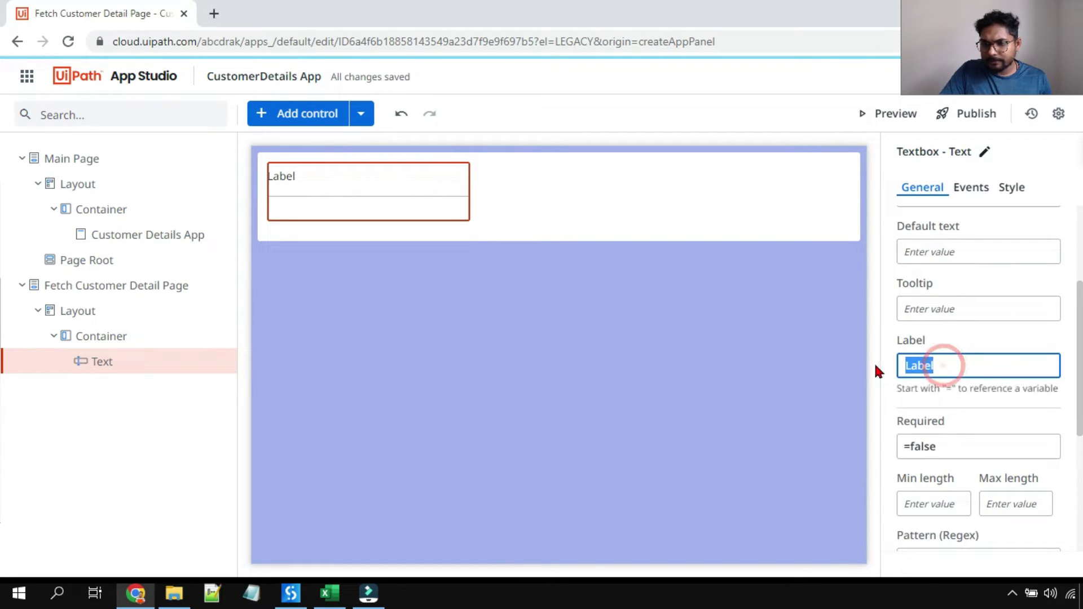
key(BackSpace)
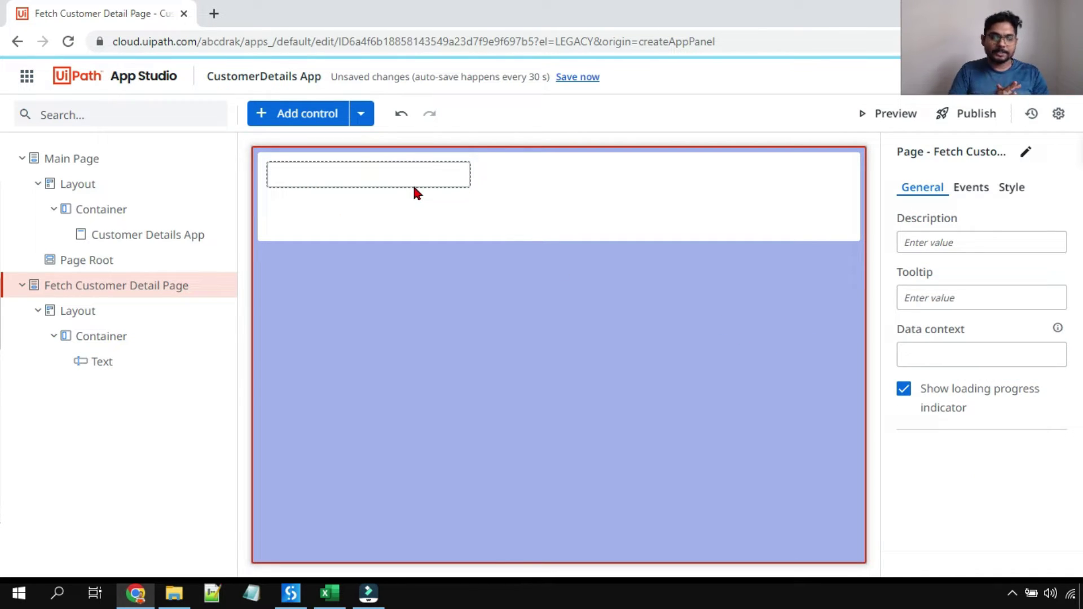
Add a Button control below the textbox inside the same container
click(262, 120)
scroll(169, 236, up, 3)
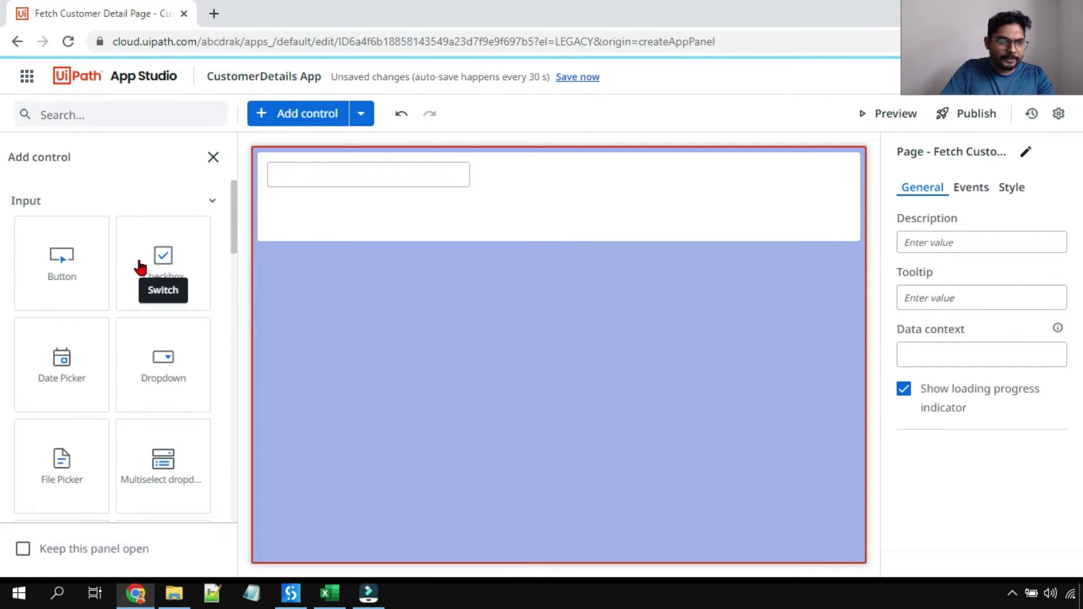
drag(53, 261, 509, 180)
drag(65, 264, 314, 220)
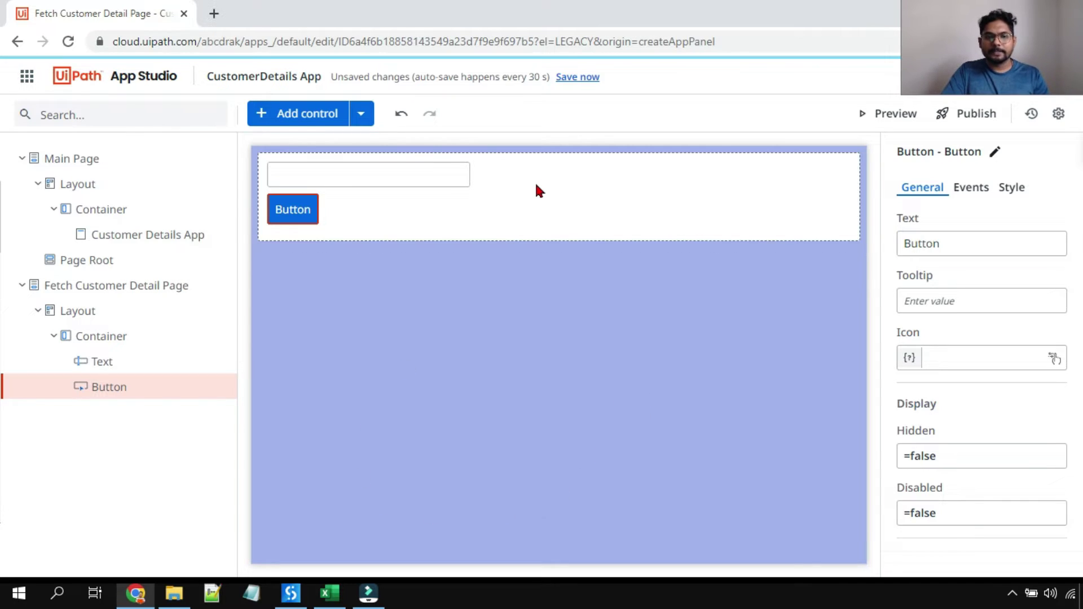
Set the container holding the textbox and button to a horizontal layout, vertically centered and aligned to its right end
click(605, 195)
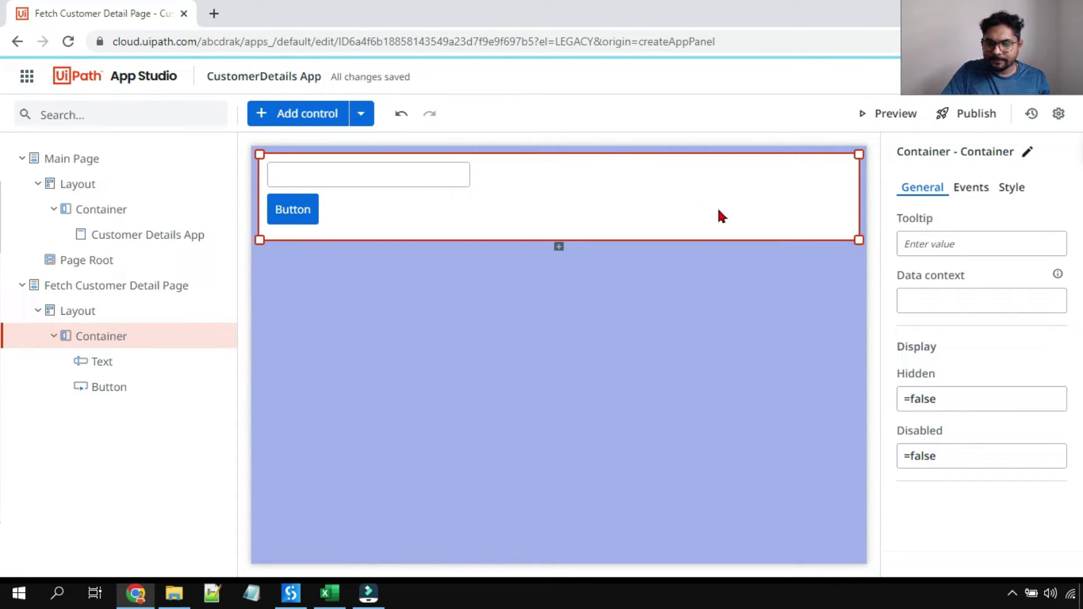
click(1012, 189)
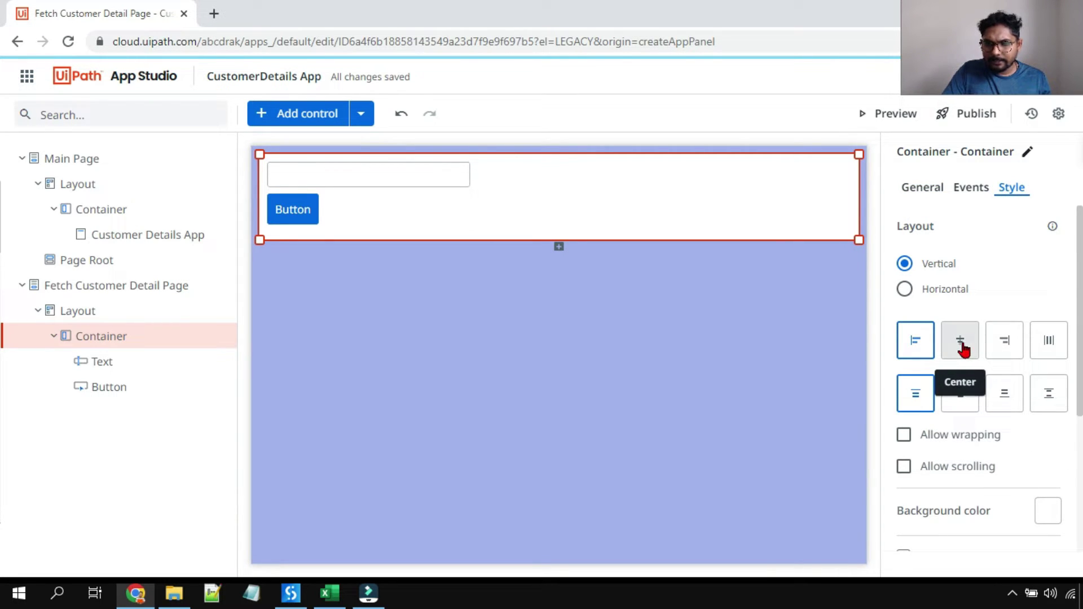
click(961, 347)
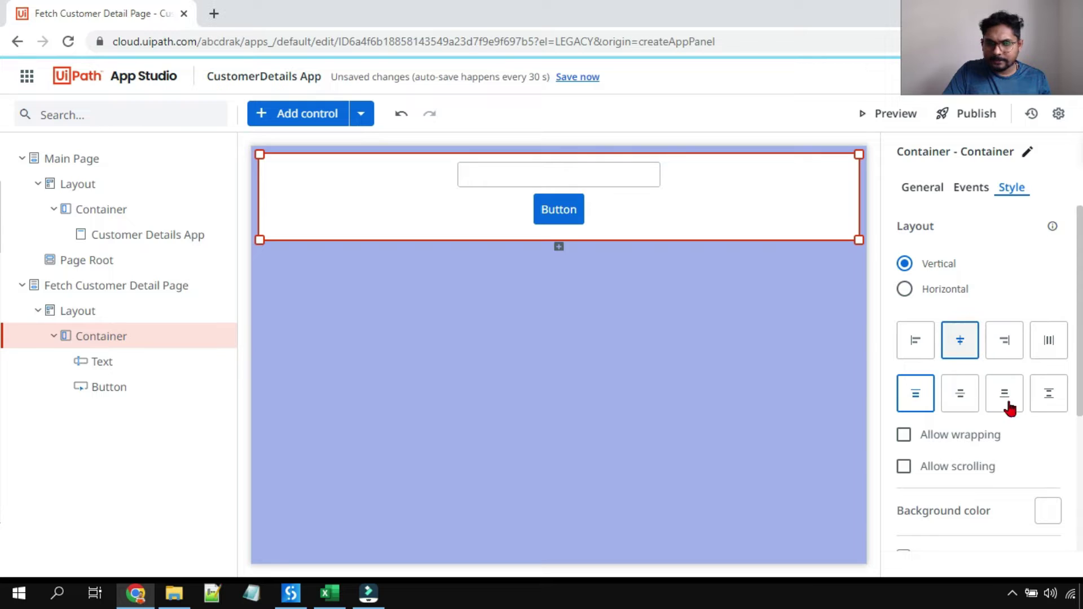
click(905, 290)
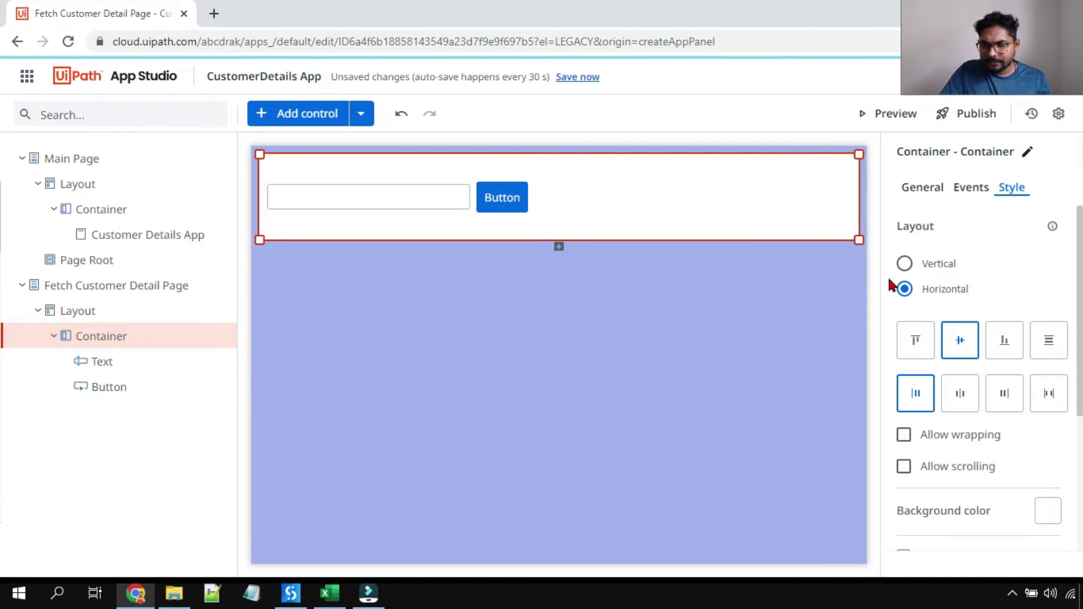
click(965, 351)
click(1005, 395)
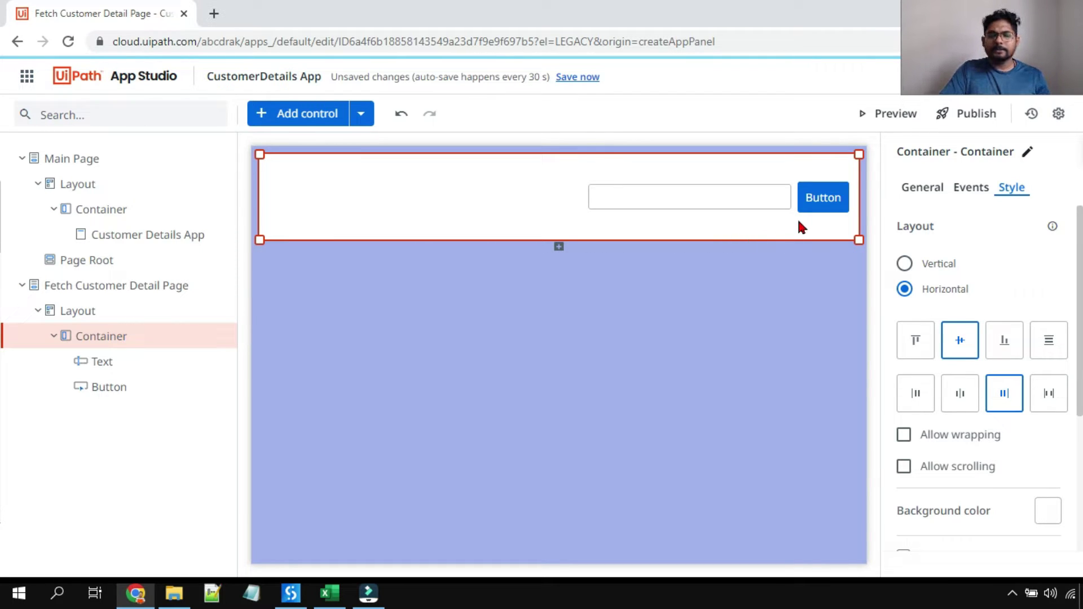
Set the text of the button beside the textbox to Search and select that button again
click(823, 202)
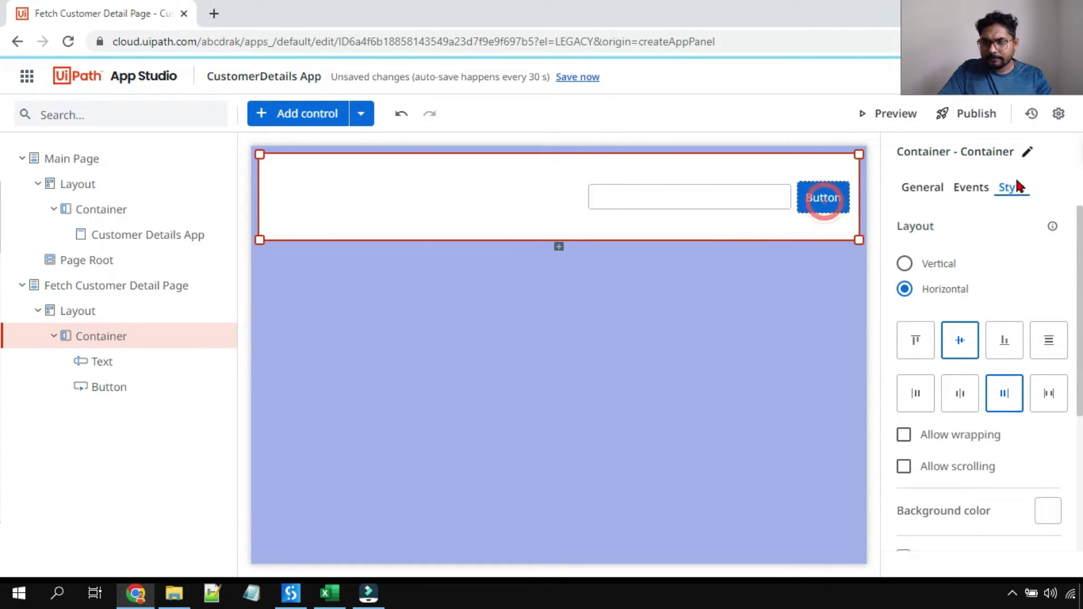
click(928, 192)
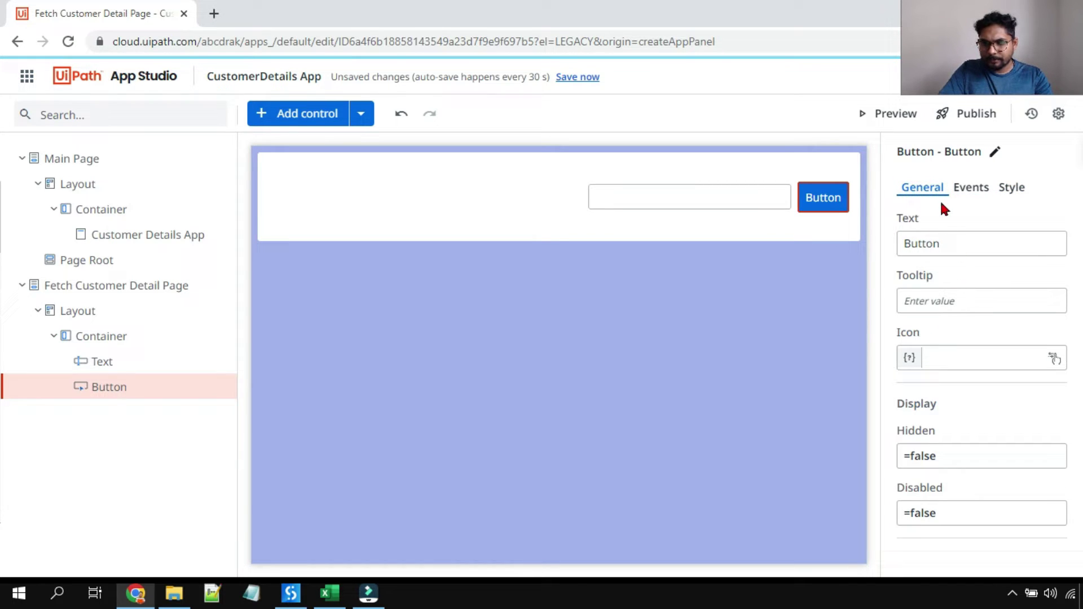
double_click(949, 250)
text(Se)
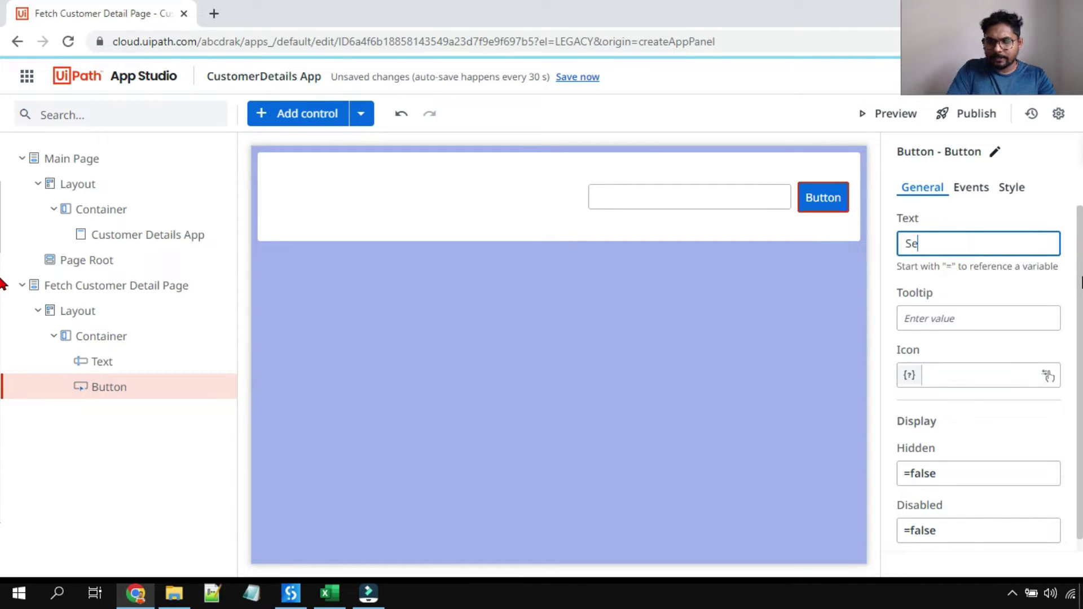
text(arch)
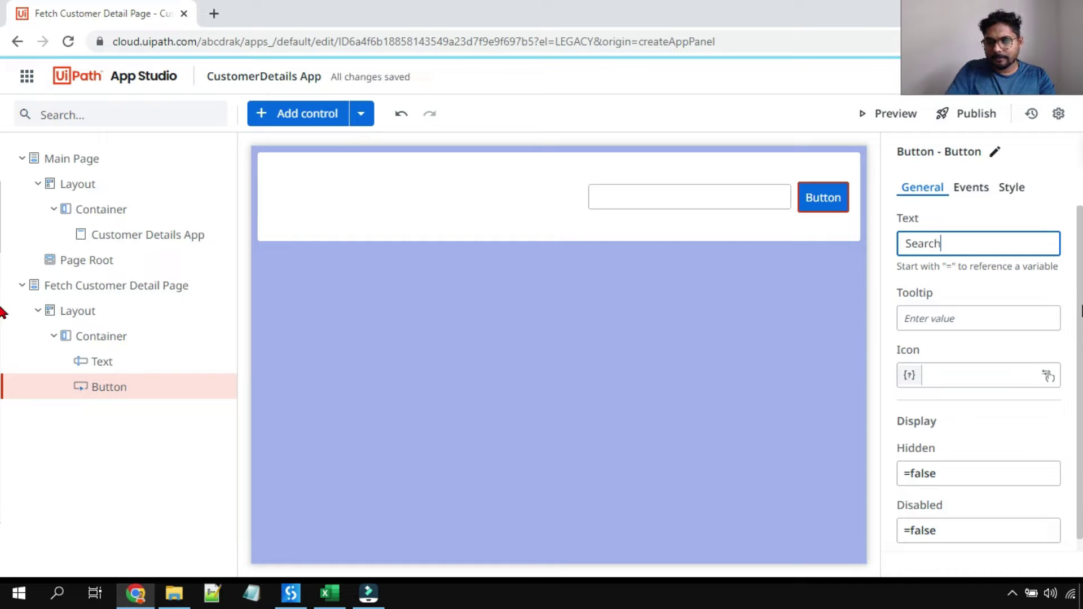
click(837, 378)
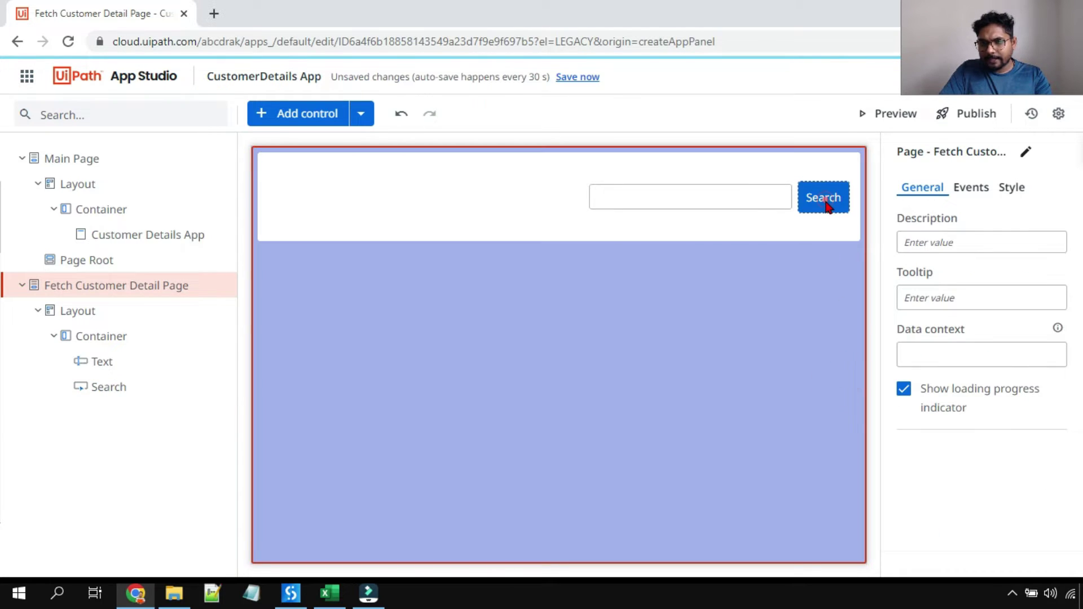
click(826, 206)
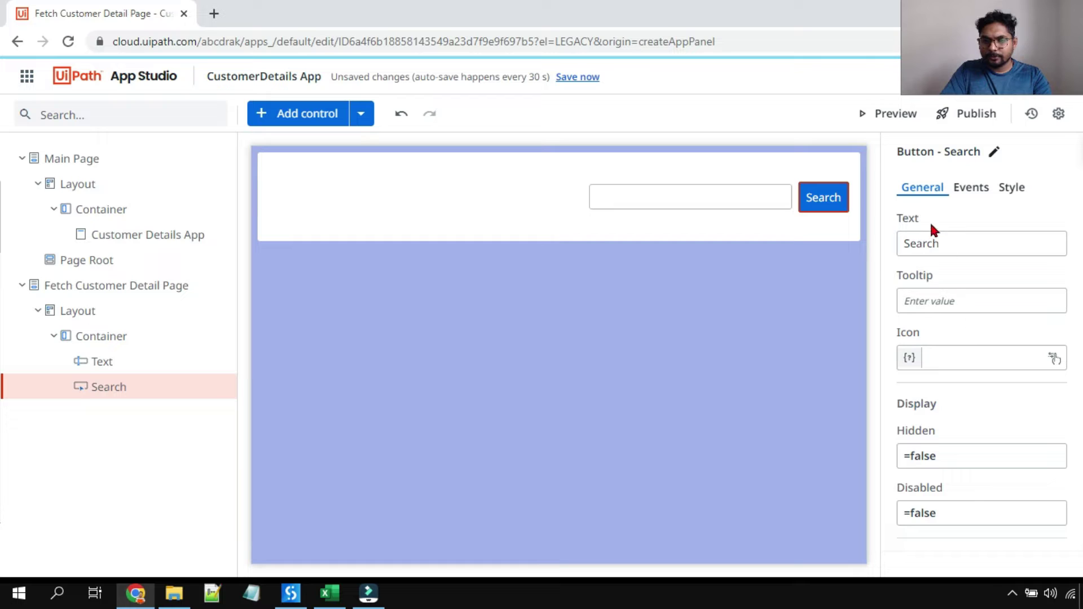
click(795, 220)
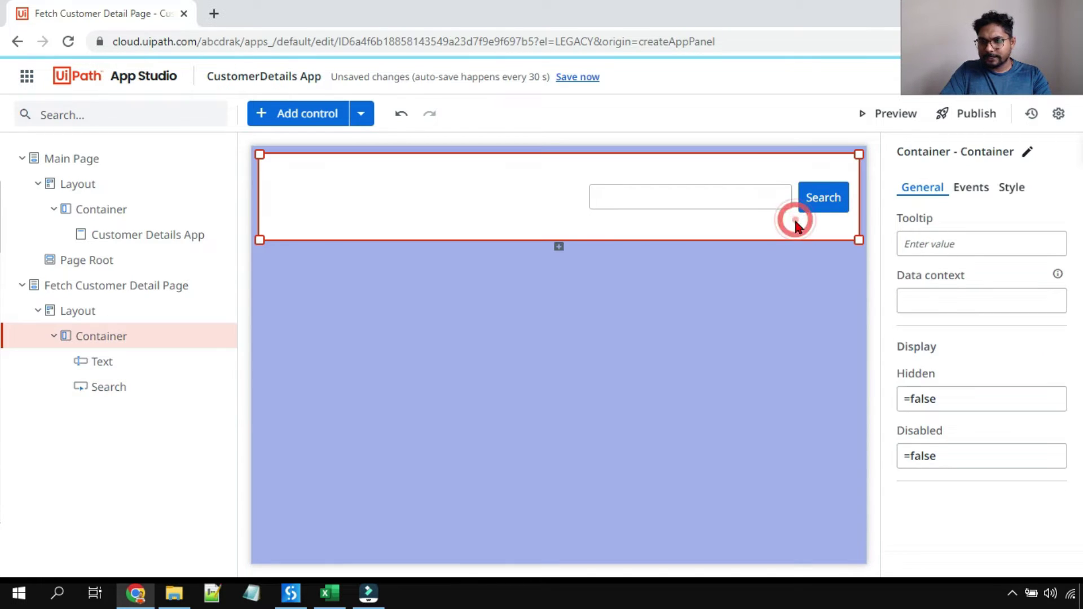
click(831, 211)
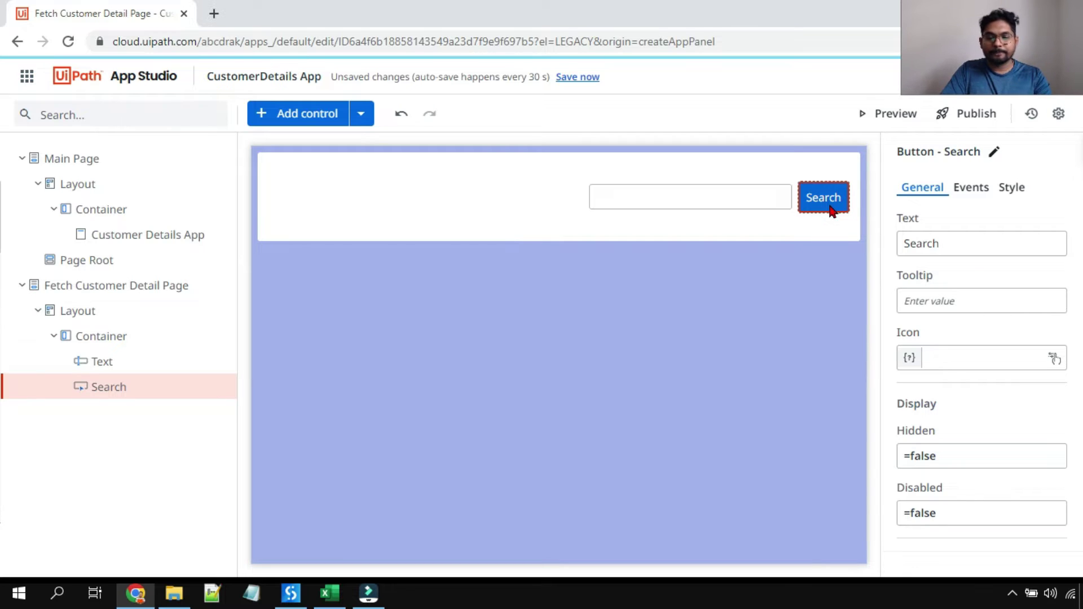
click(943, 358)
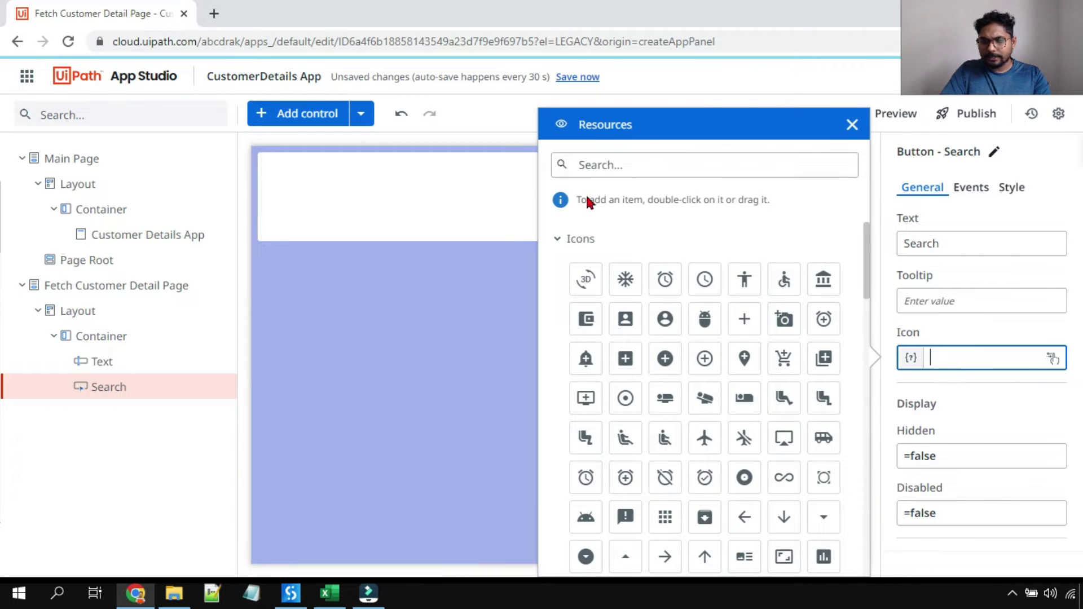
click(1007, 316)
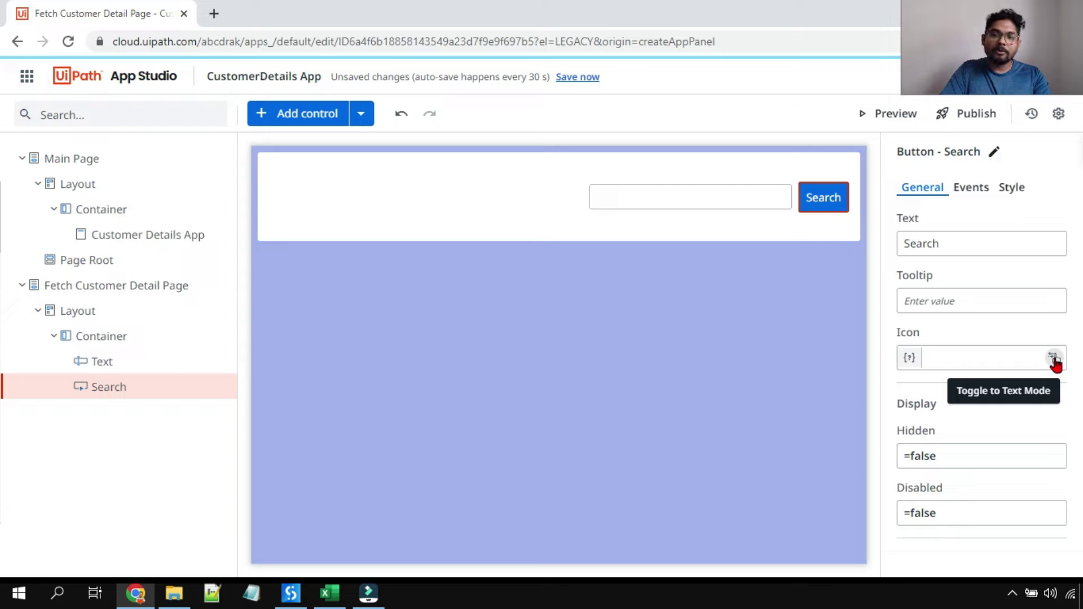
click(1053, 359)
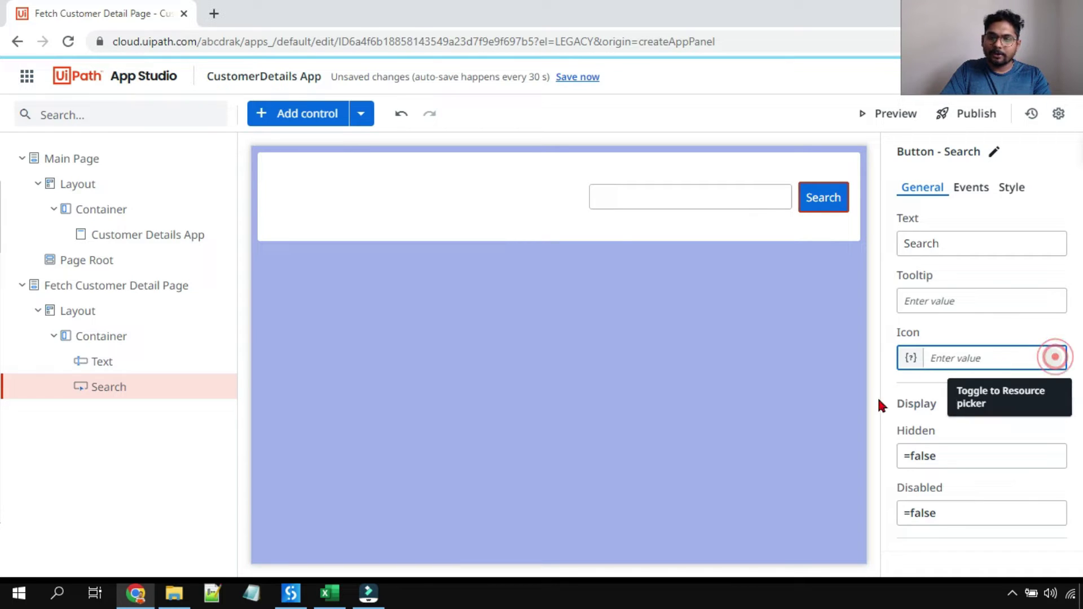
click(966, 359)
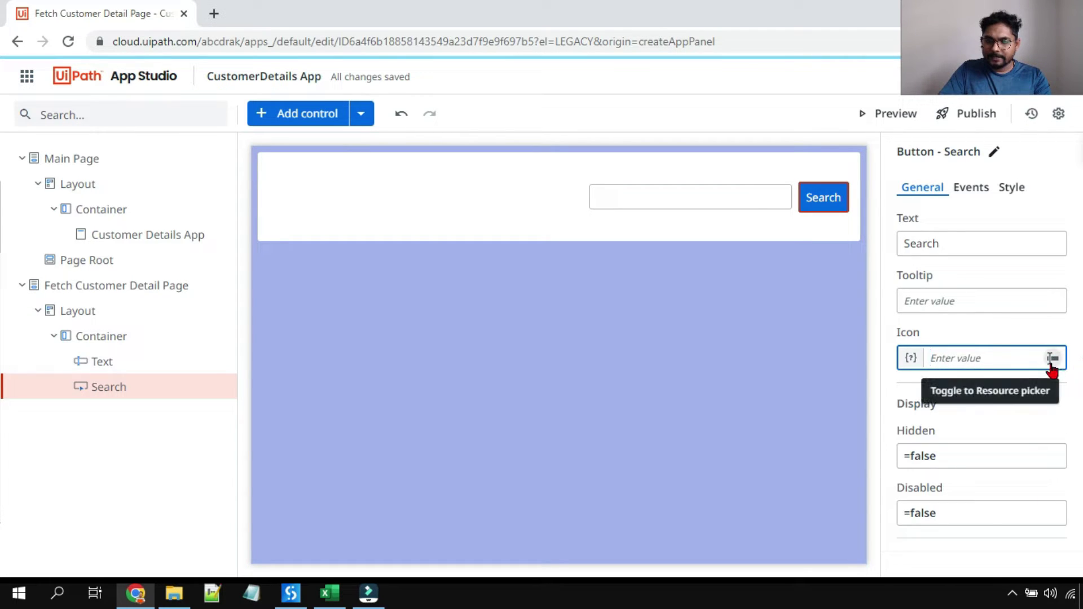
click(1052, 361)
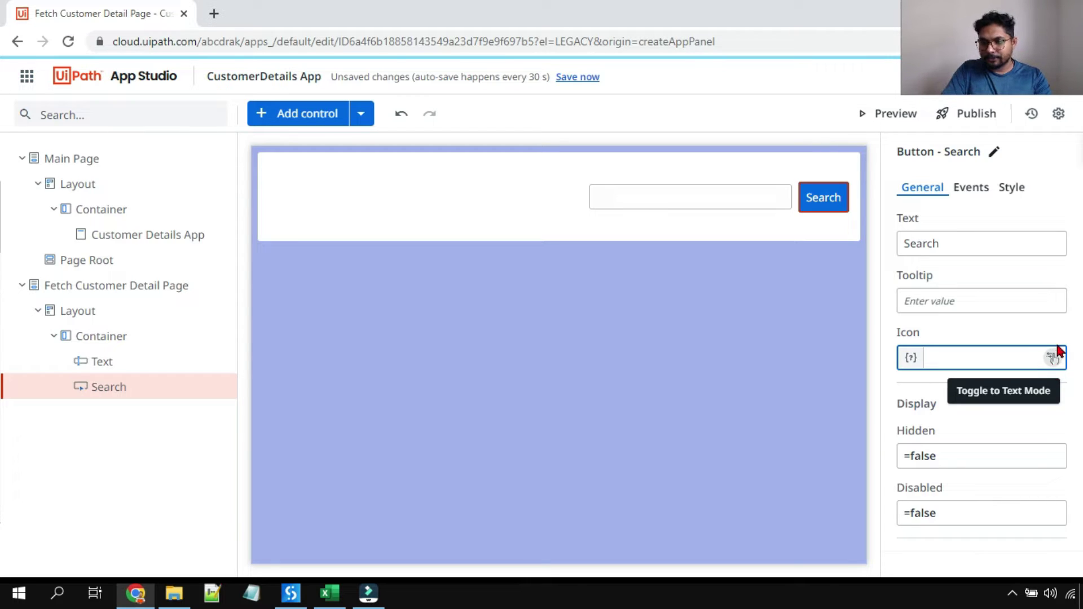
Find the magnifier icon by searching the icon resources for "search" and assign it to the Search button
click(961, 362)
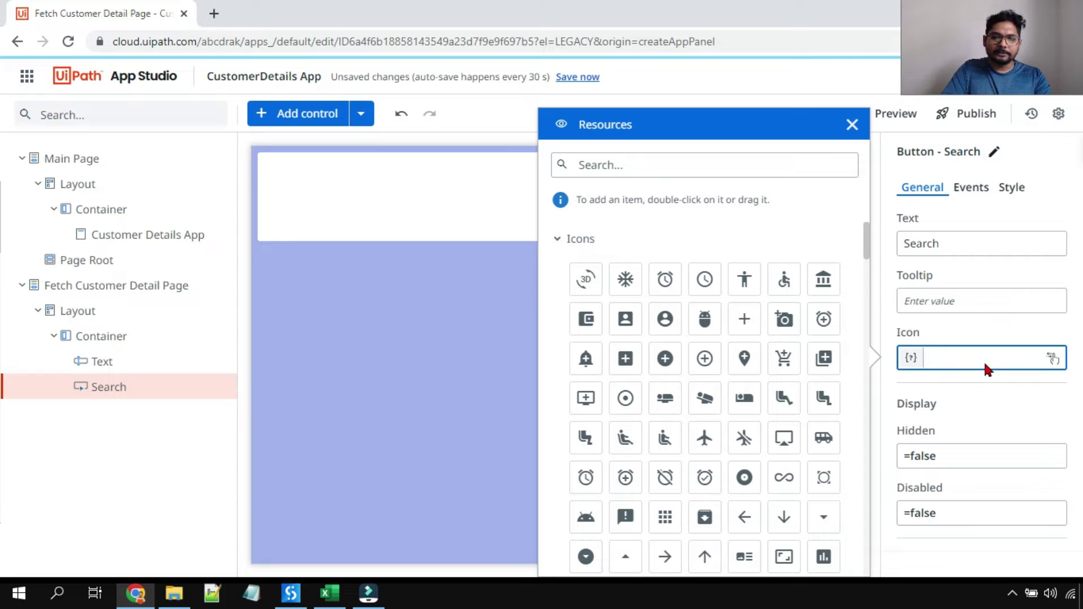
click(592, 165)
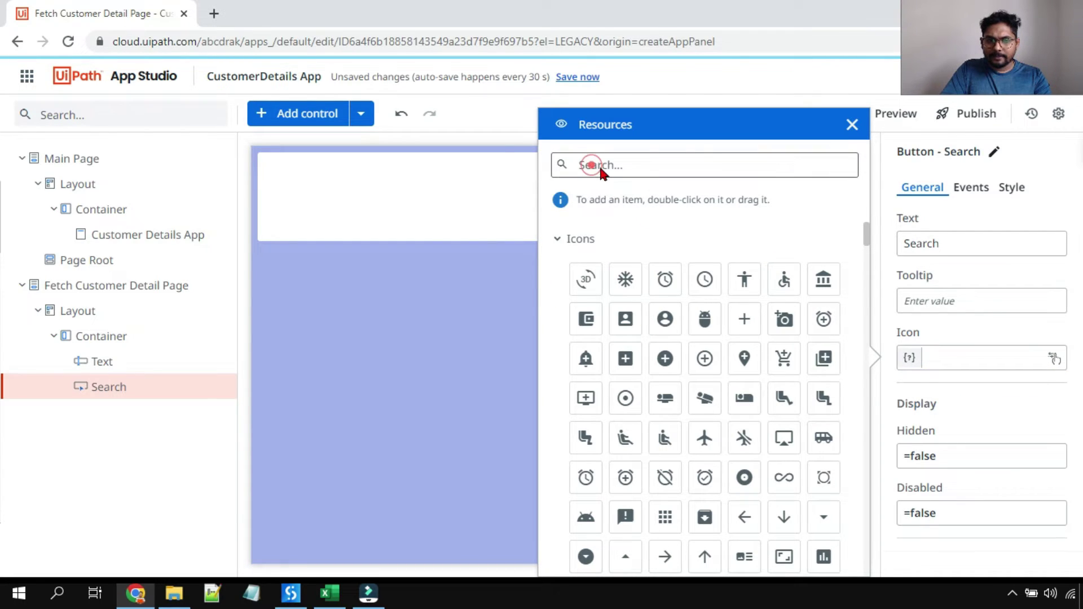
text(s)
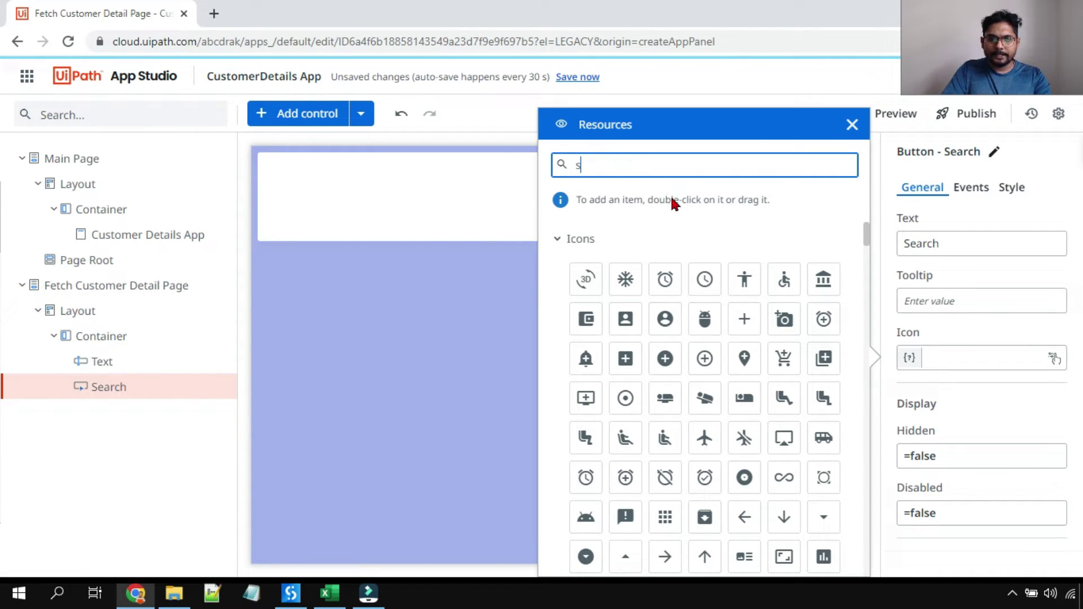
text(earch)
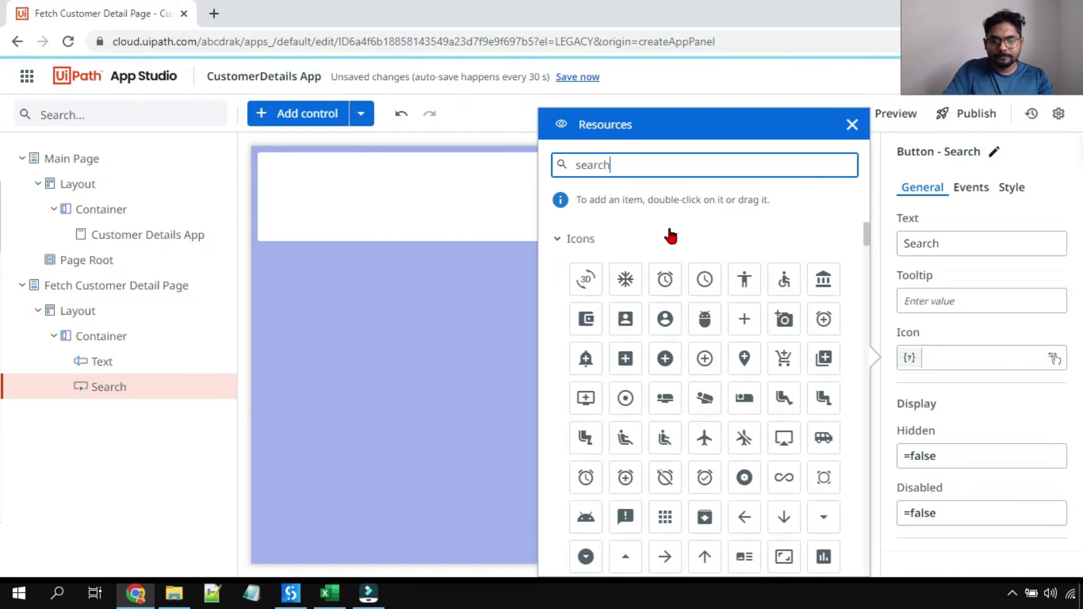
click(666, 282)
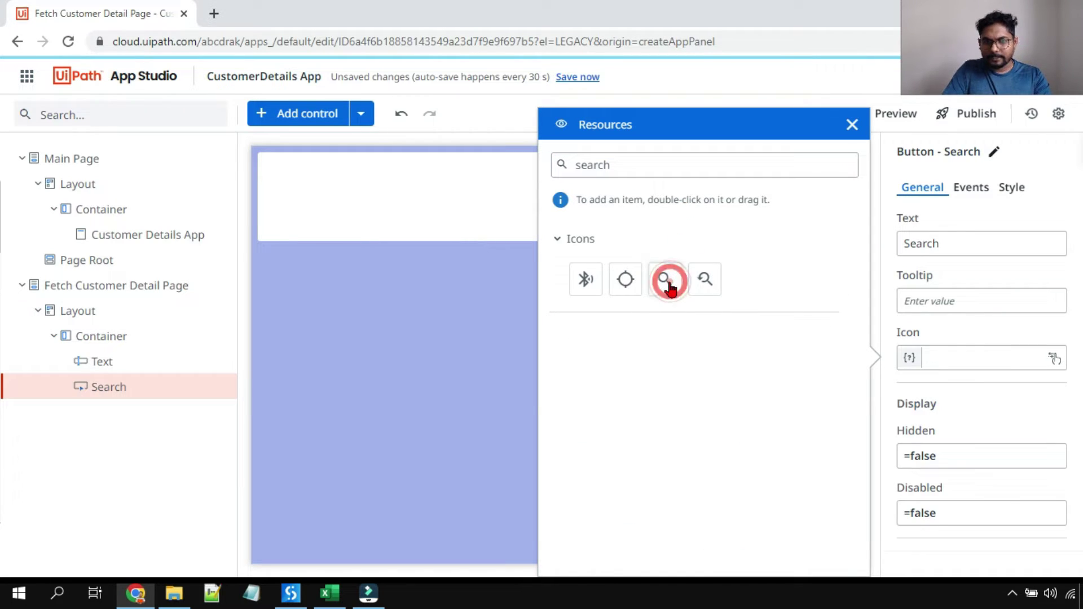
double_click(667, 281)
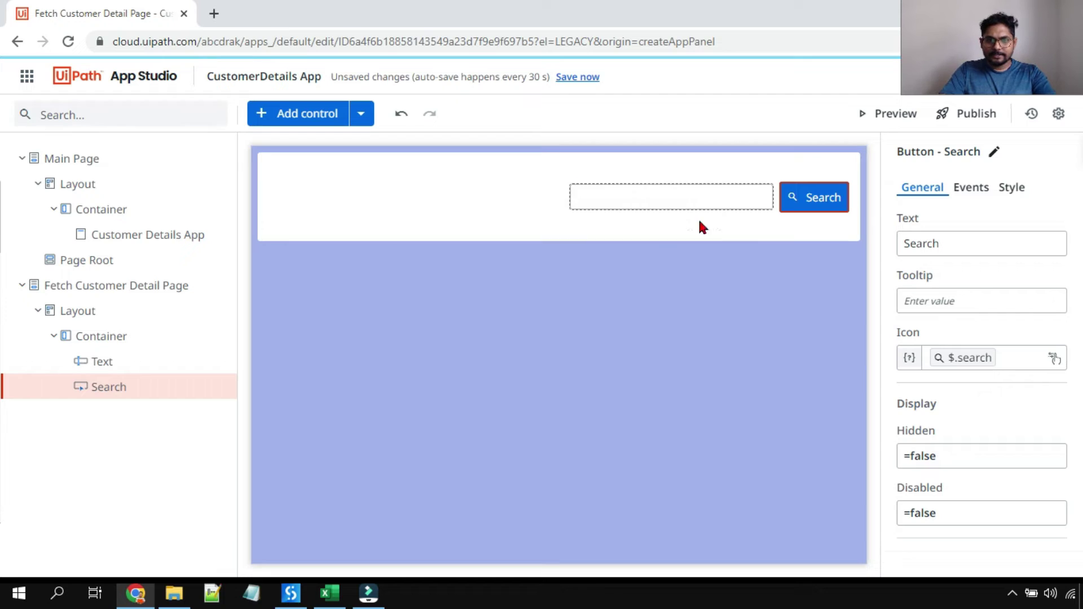
Shrink the height of the container holding the textbox and Search button on Fetch Customer Detail Page so it closely fits them
click(55, 161)
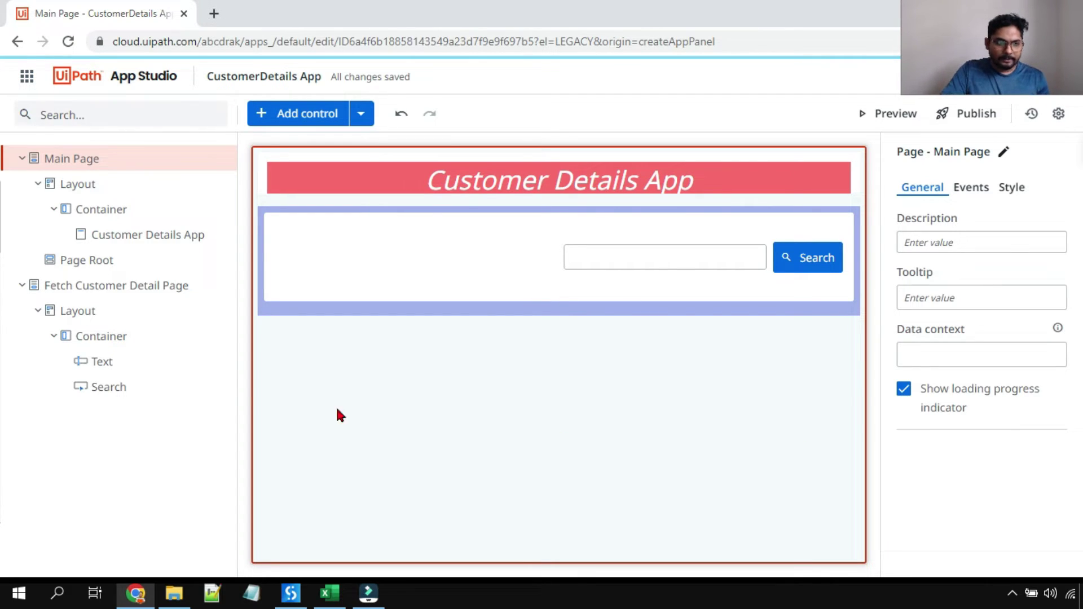
click(112, 285)
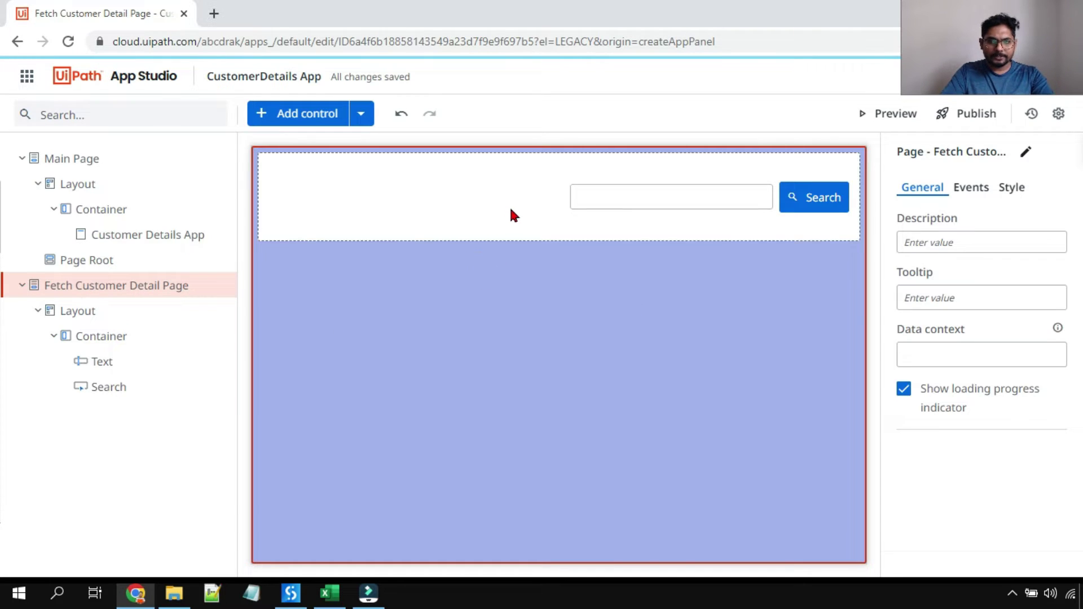
click(511, 210)
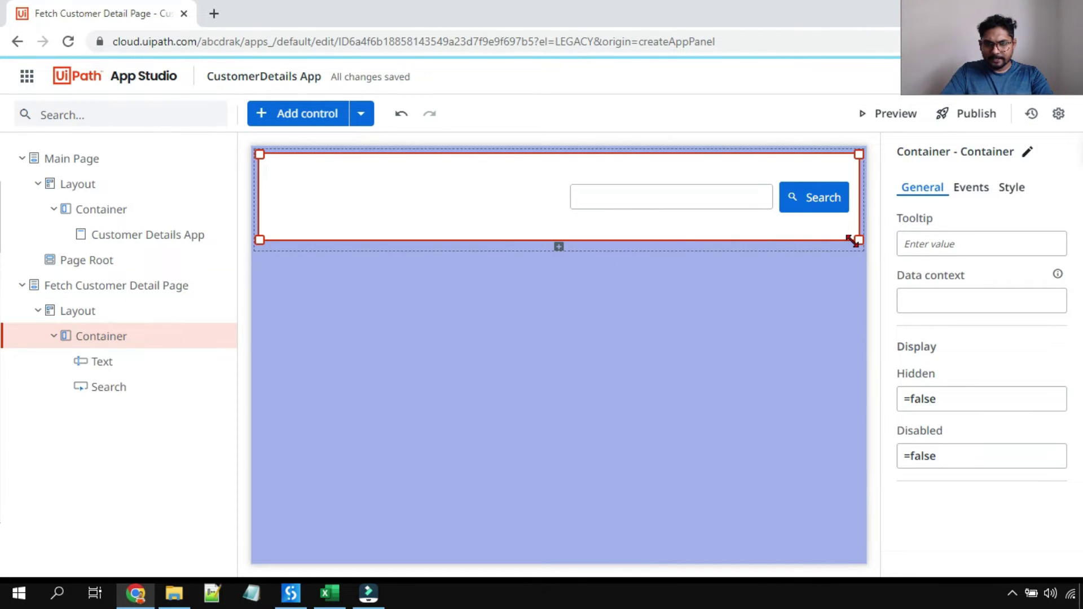
drag(855, 240, 861, 215)
click(297, 225)
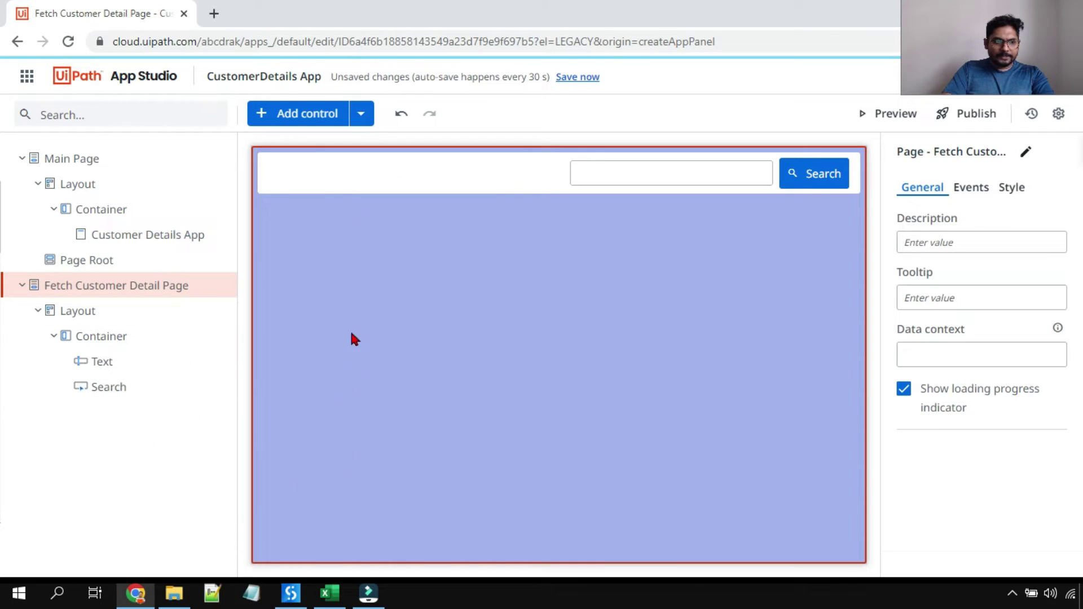
Add a new container directly below the container that holds the textbox and Search button
click(391, 179)
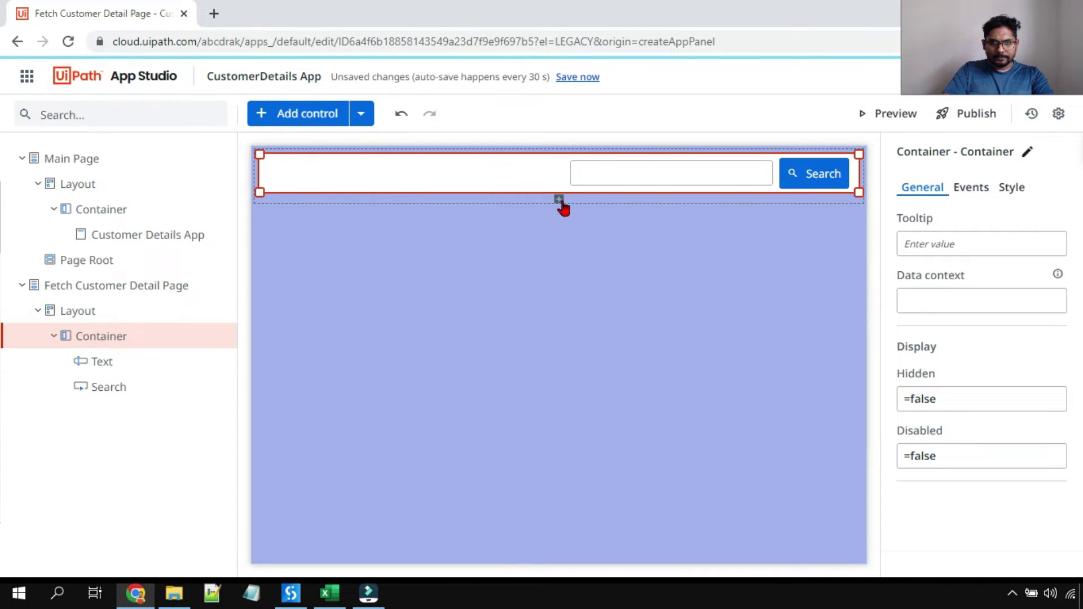
click(468, 180)
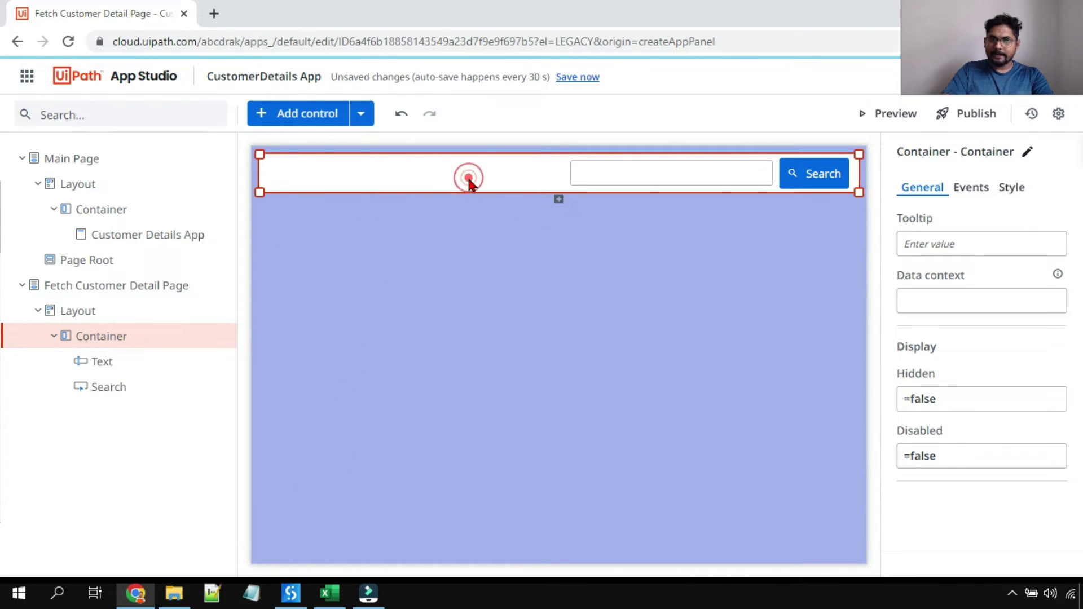
click(558, 200)
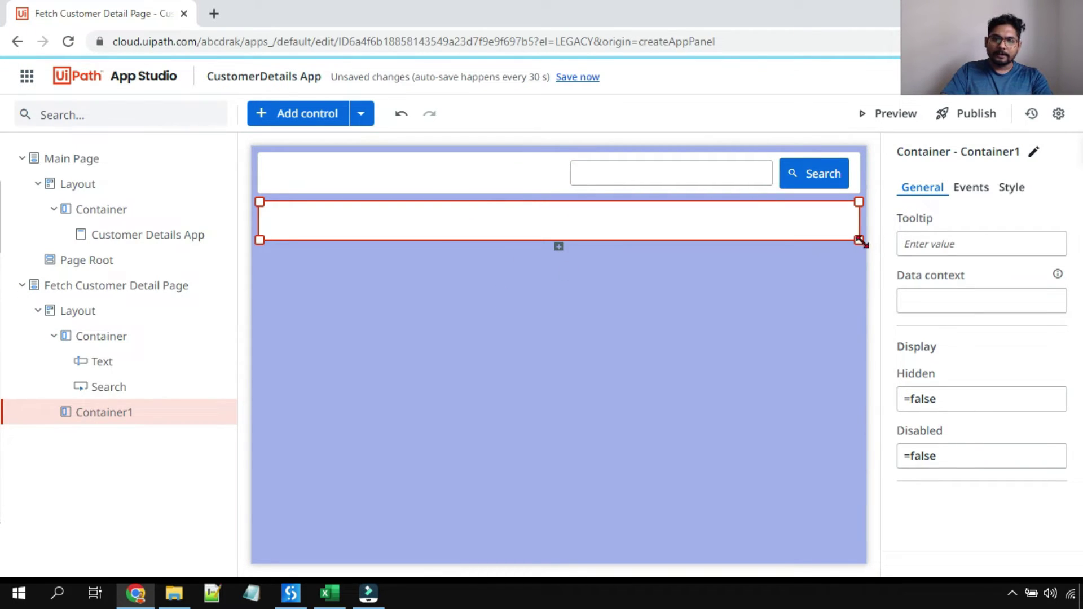
Resize the new container to about half the page width and make it taller, and add a second container beside it on the right
drag(859, 241, 533, 348)
click(703, 317)
click(517, 292)
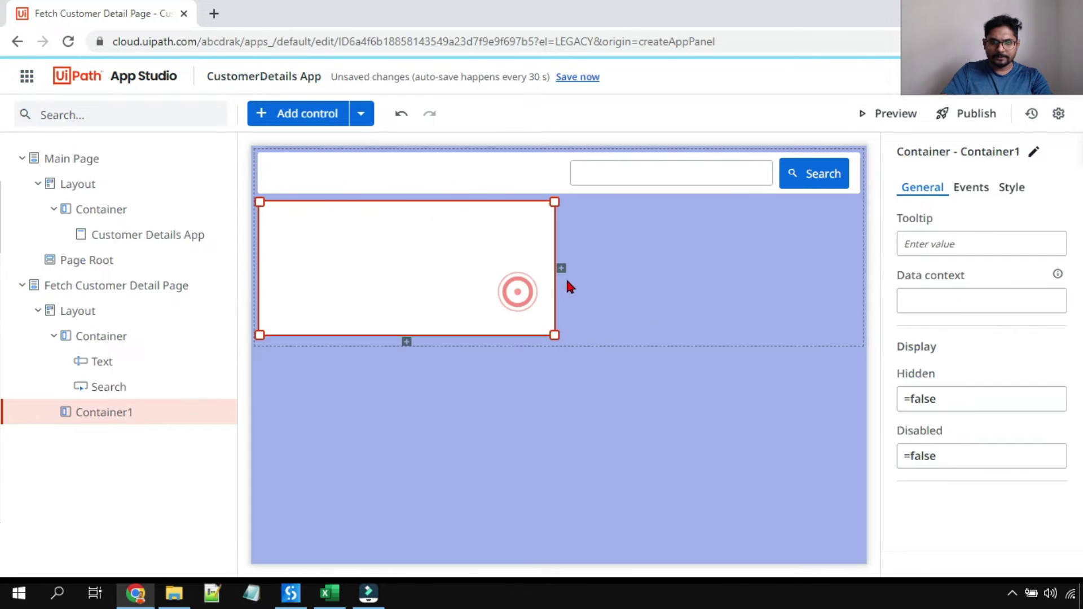
click(561, 268)
click(684, 420)
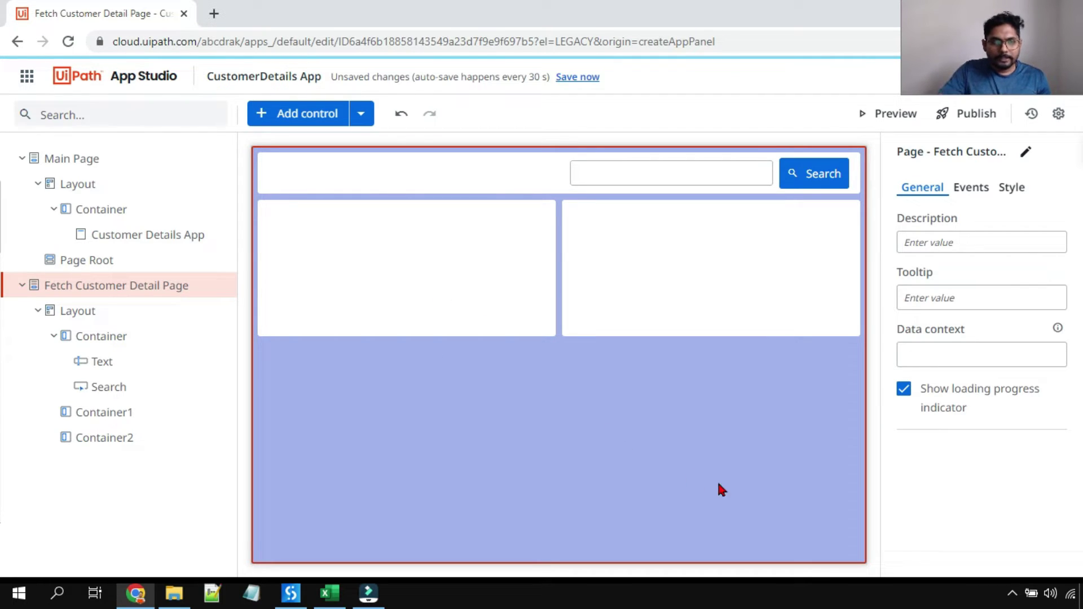
Add a Textbox control inside the left of the two new containers, Container1
click(392, 274)
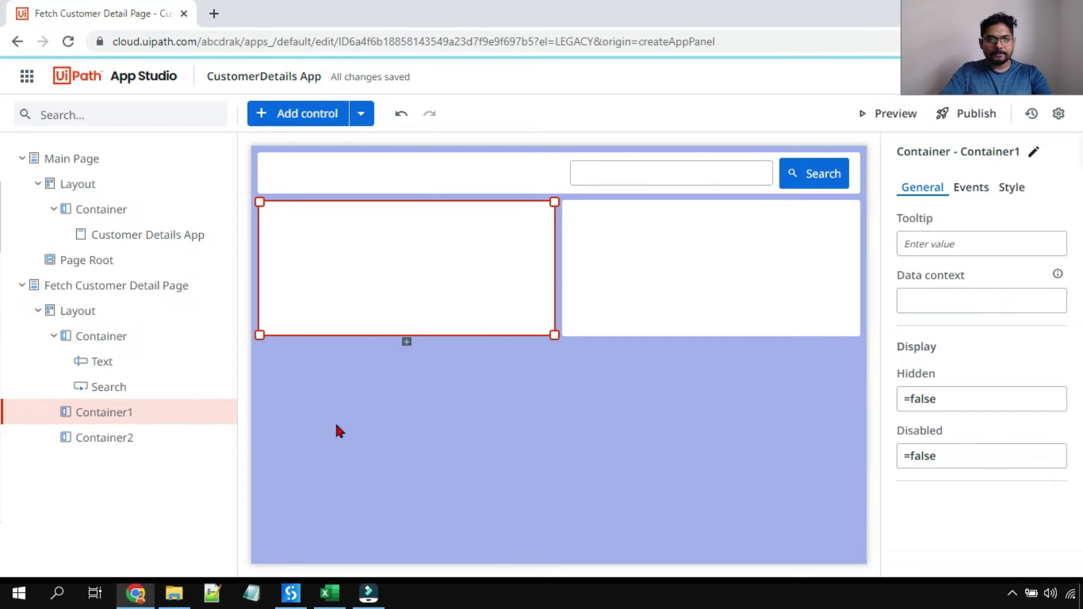
click(306, 120)
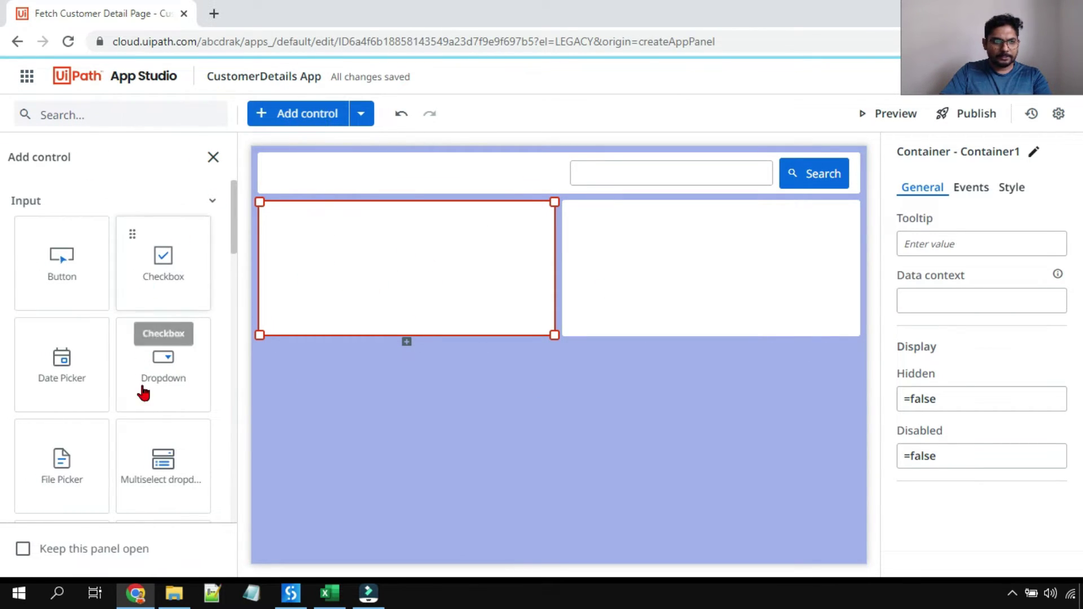
scroll(169, 389, down, 8)
scroll(197, 422, down, 1)
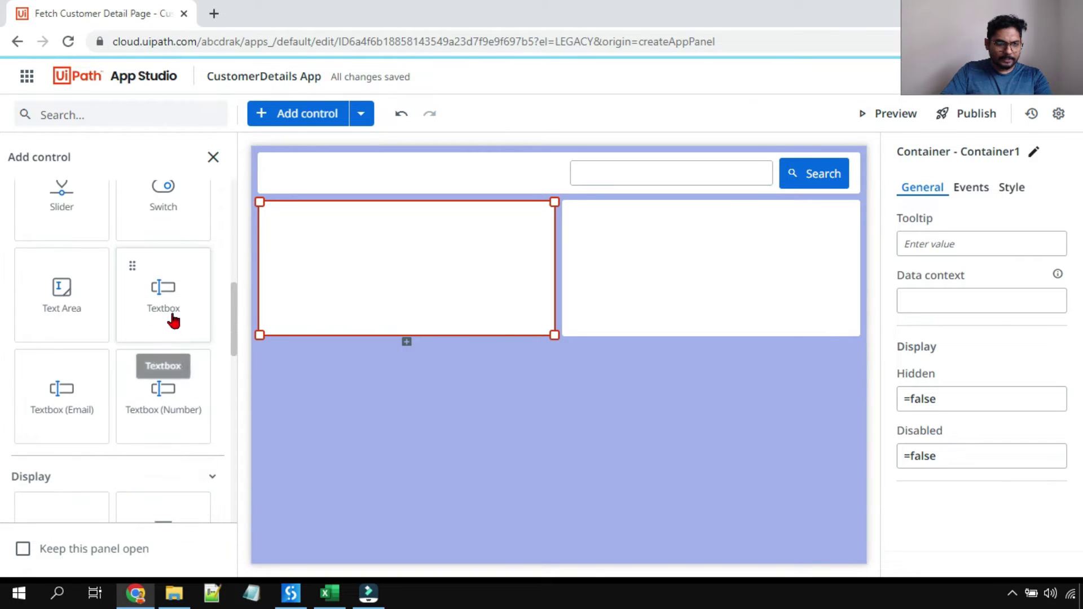
drag(171, 316, 326, 262)
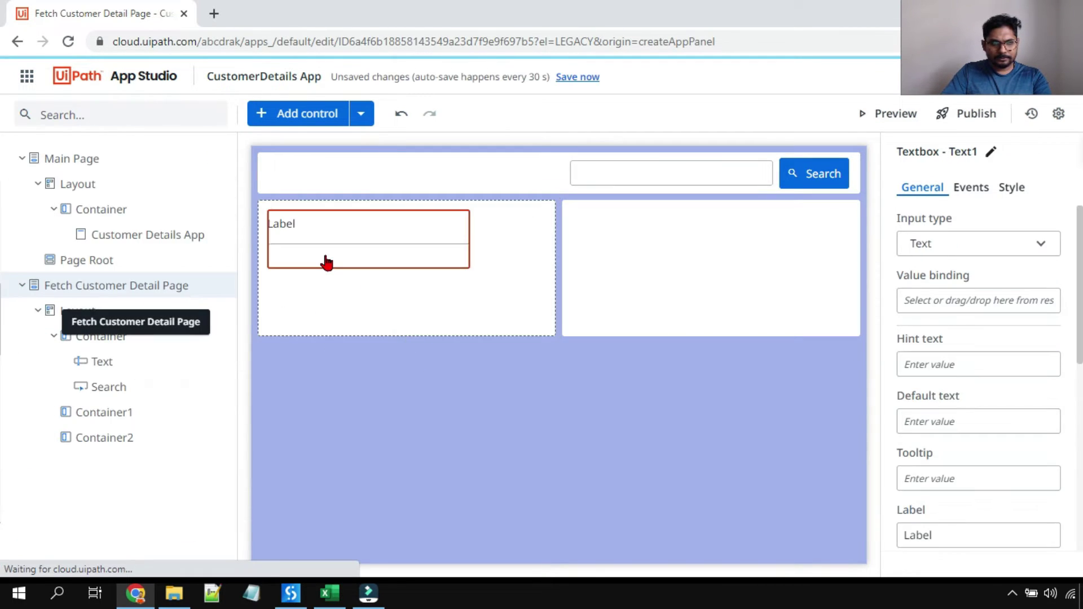
Switch to the customer workbook in Excel, check the column headers on Sheet2 and Sheet1, and return to App Studio
click(336, 601)
click(296, 230)
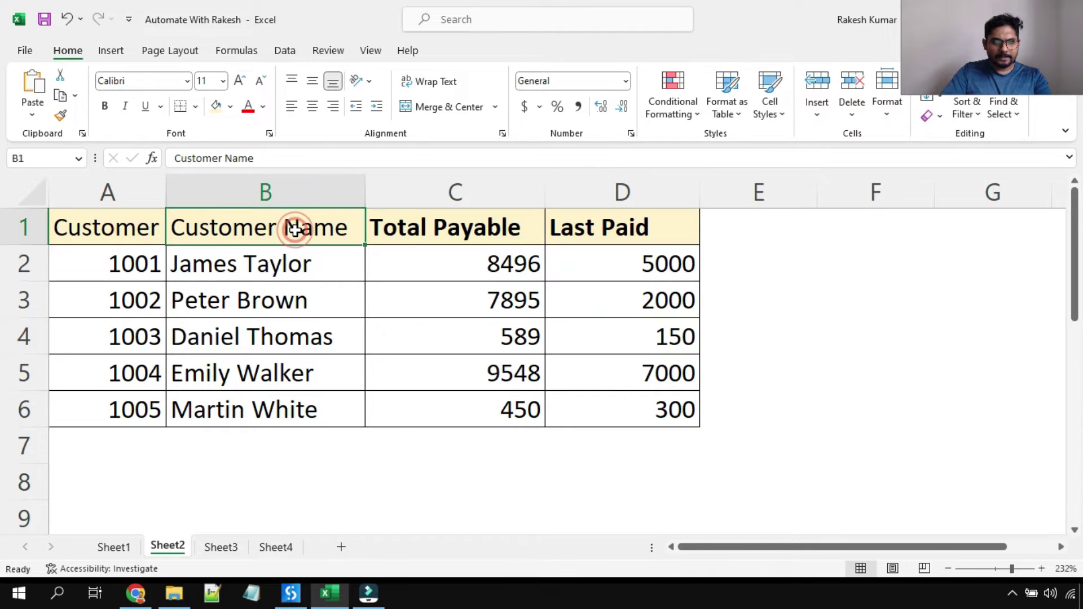
click(120, 548)
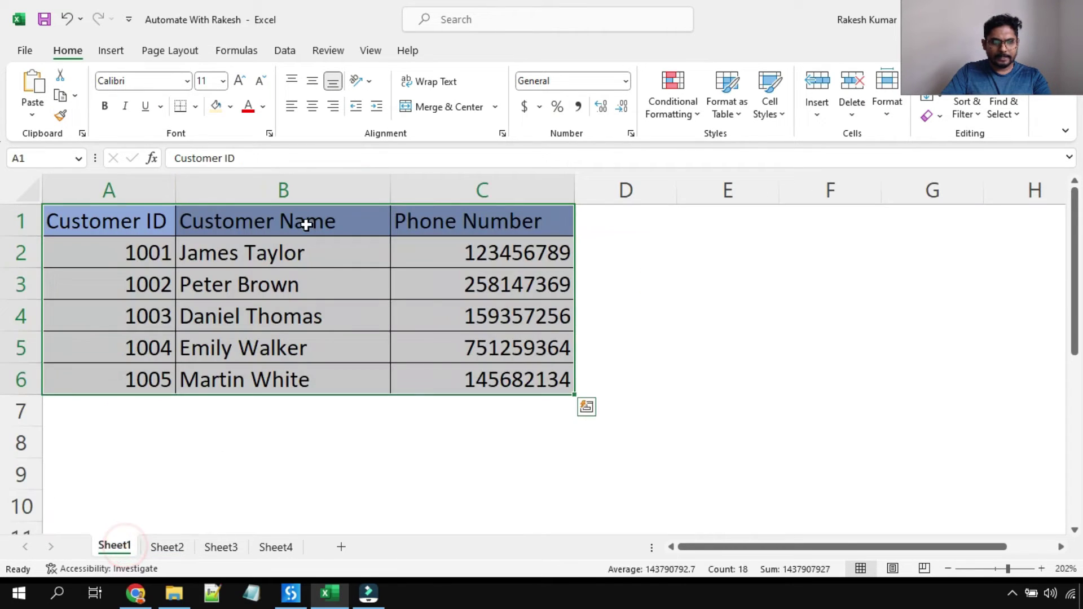
click(305, 225)
click(421, 220)
key(alt+Tab)
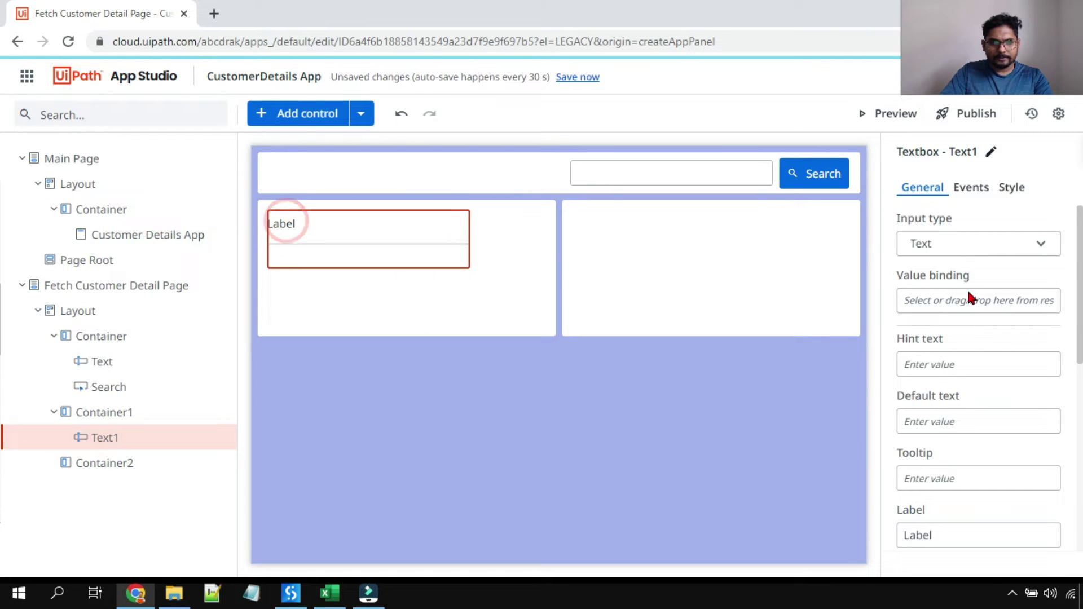
Set the label of the textbox in Container1 to Customer Name
scroll(956, 344, down, 1)
scroll(956, 375, down, 4)
scroll(956, 375, up, 4)
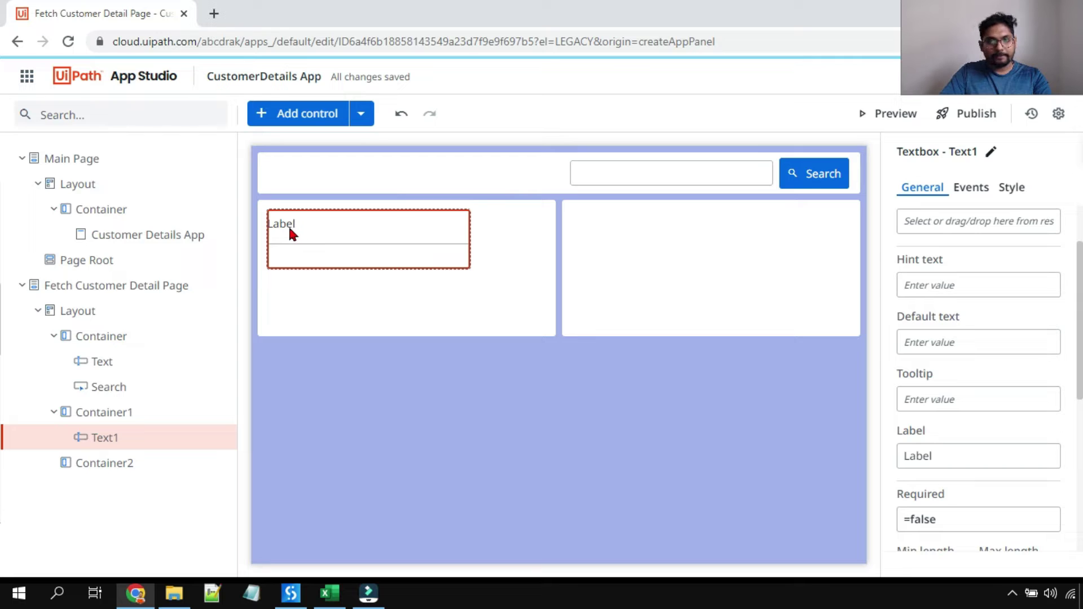
scroll(965, 388, down, 4)
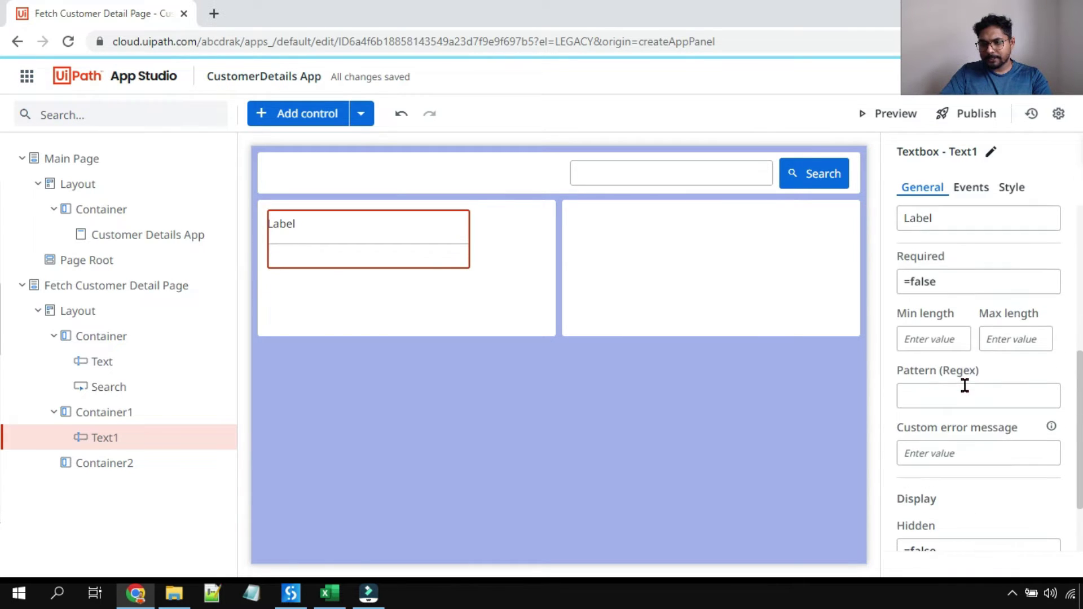
double_click(937, 219)
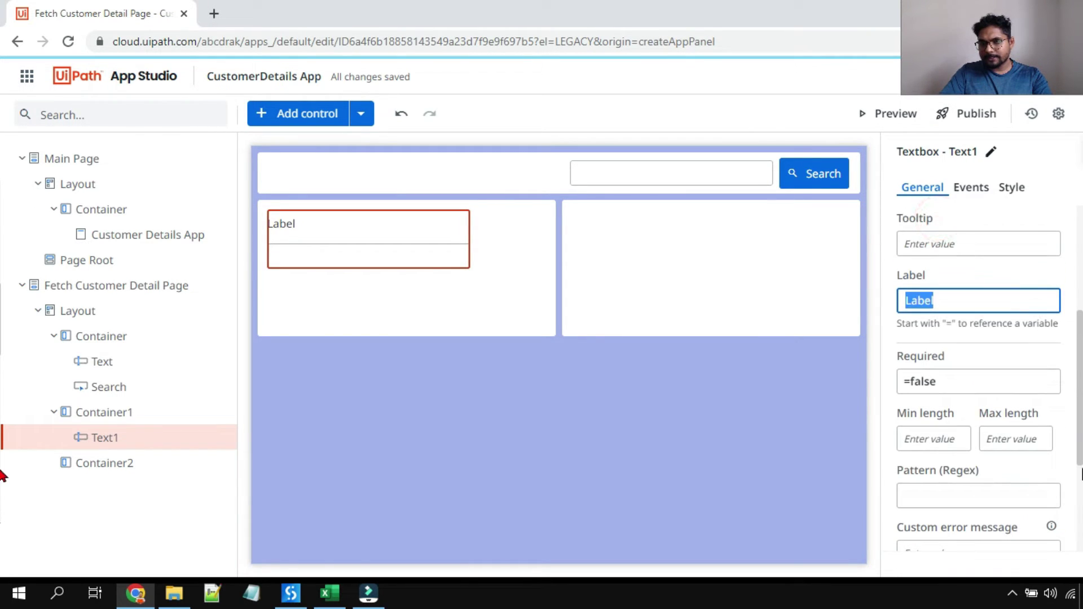
text(Customer Name)
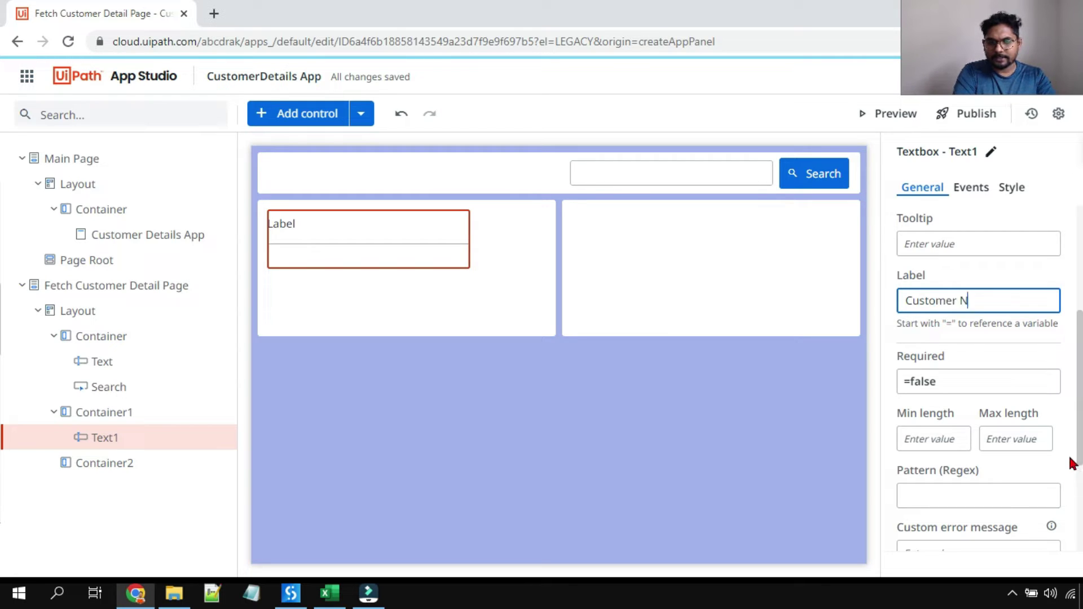
click(638, 455)
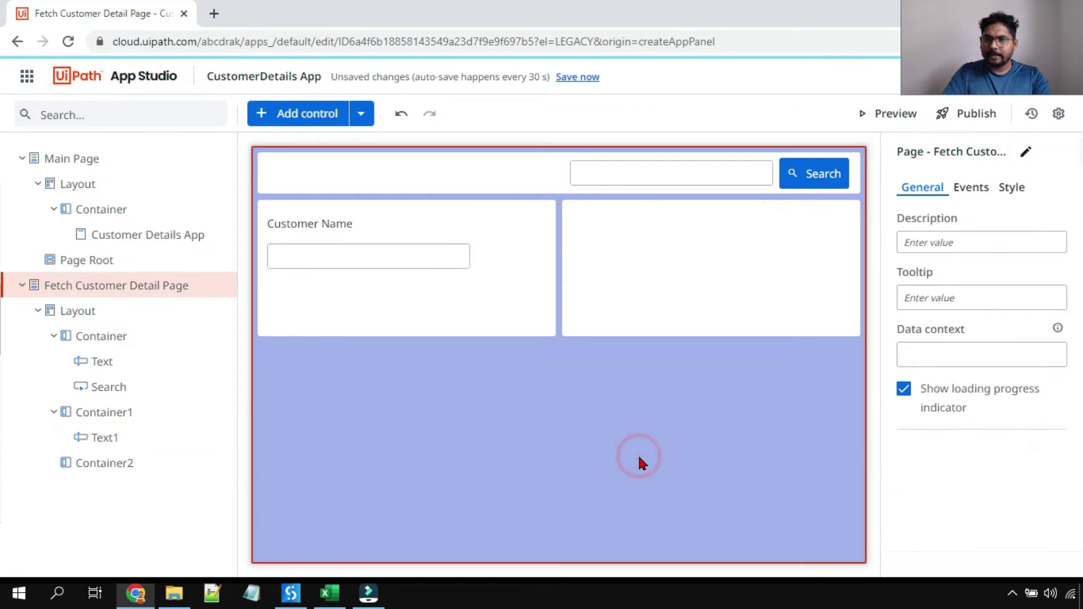
click(374, 239)
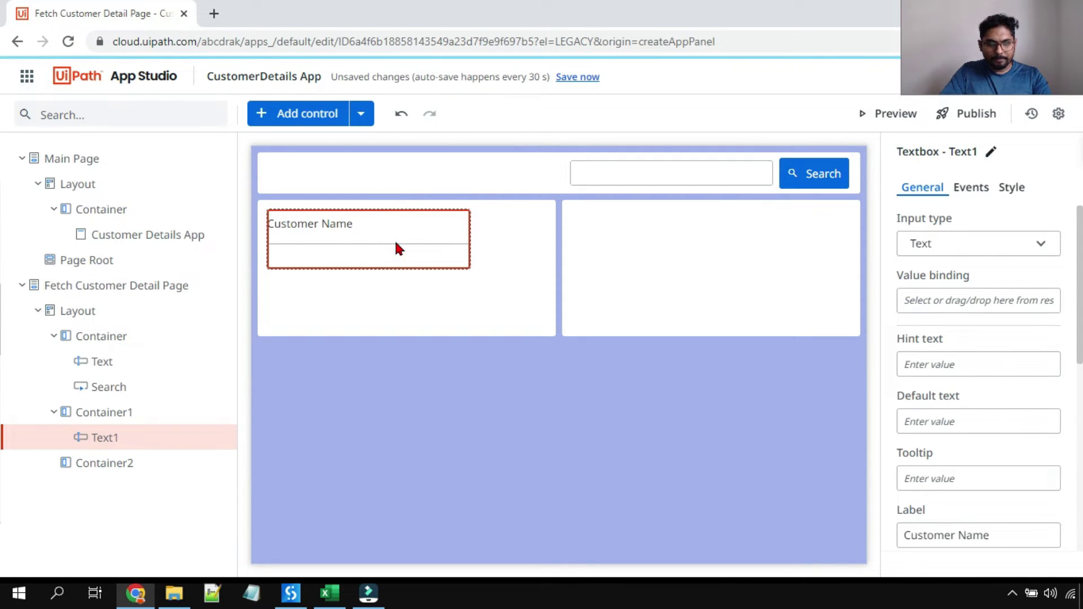
Make both side-by-side containers, Container1 and Container2, taller by the same amount so their bottom edges line up
click(390, 298)
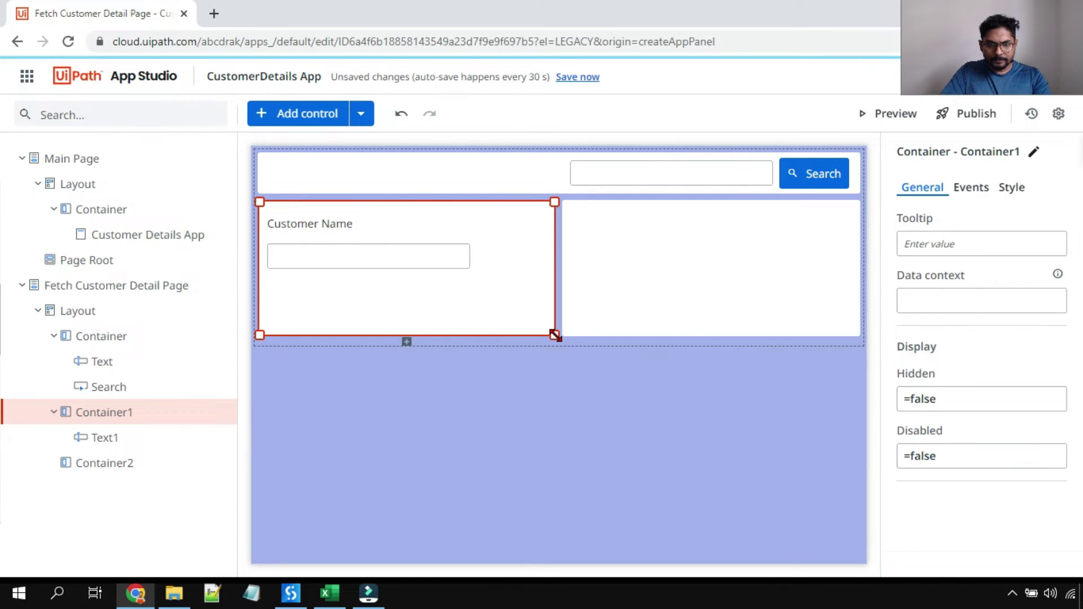
drag(554, 335, 546, 405)
click(685, 287)
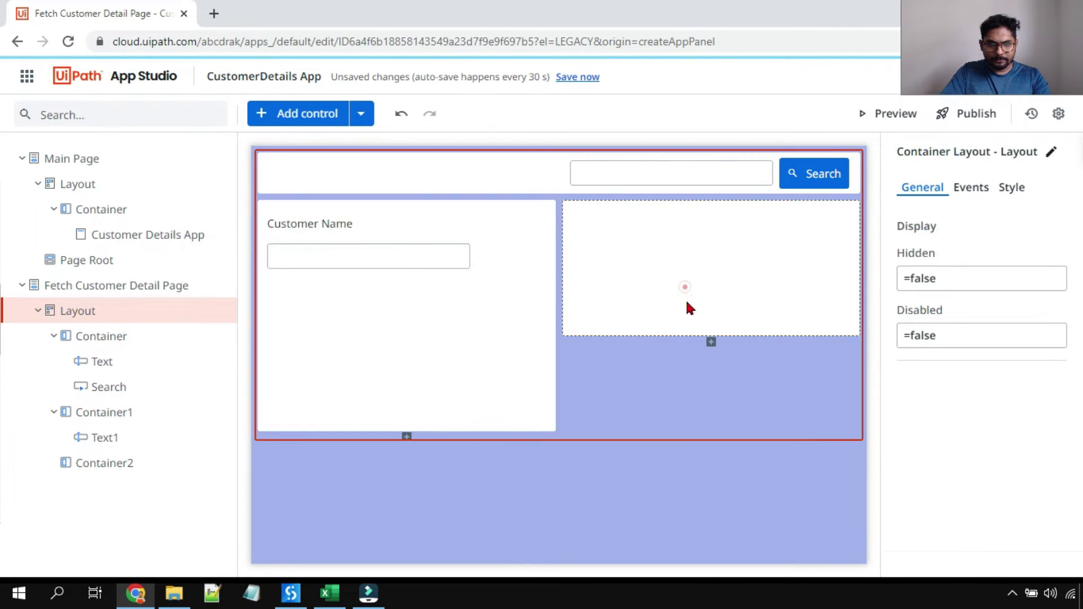
click(688, 303)
drag(858, 335, 851, 438)
click(441, 340)
Copy the Customer Name textbox and paste the duplicate below it in Container1
click(358, 249)
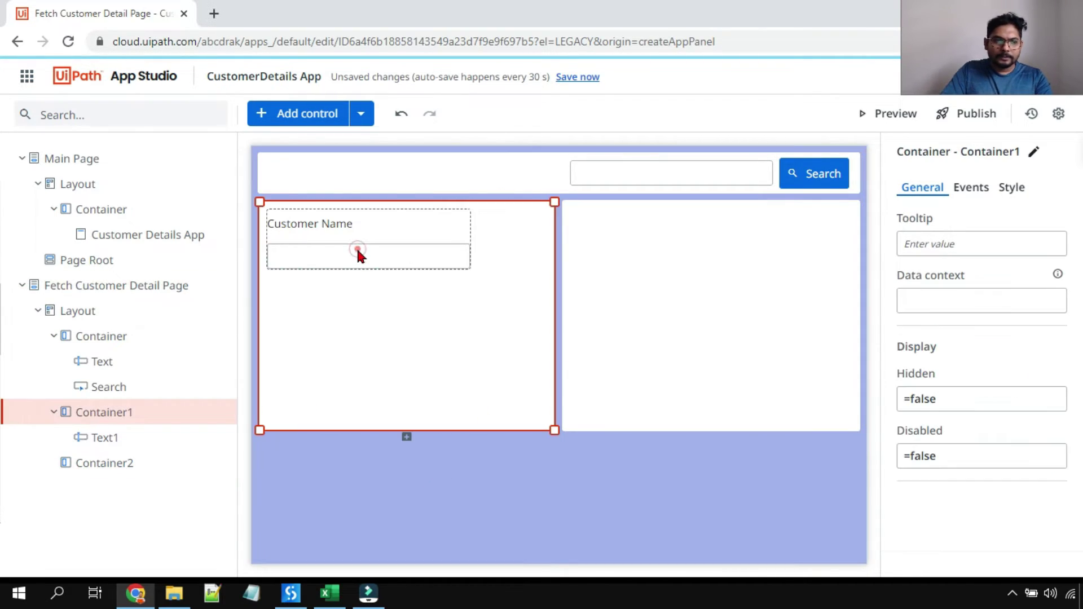
click(358, 249)
right_click(358, 250)
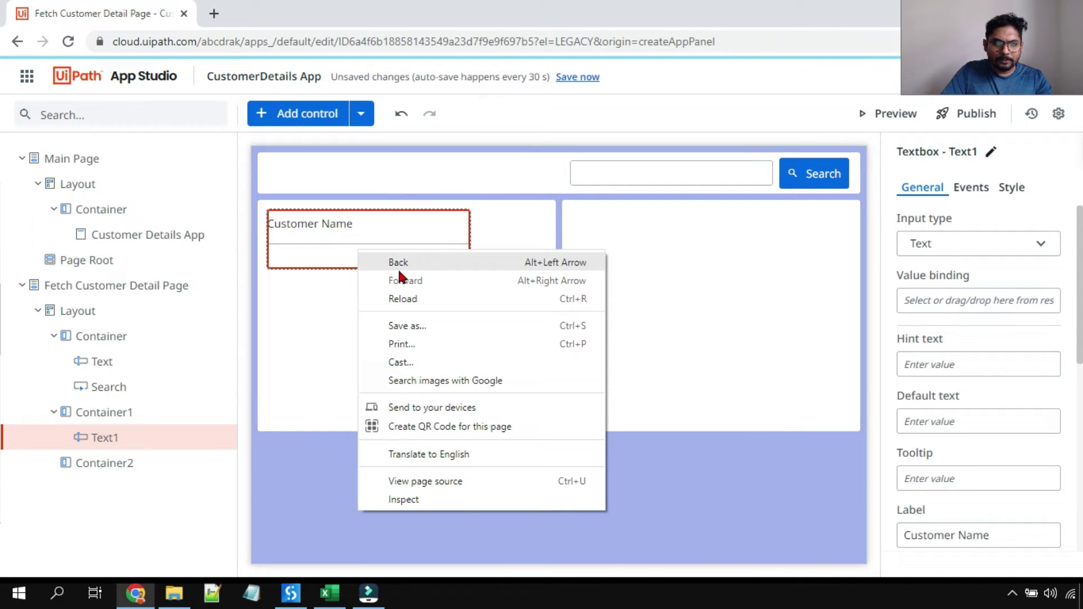
click(333, 245)
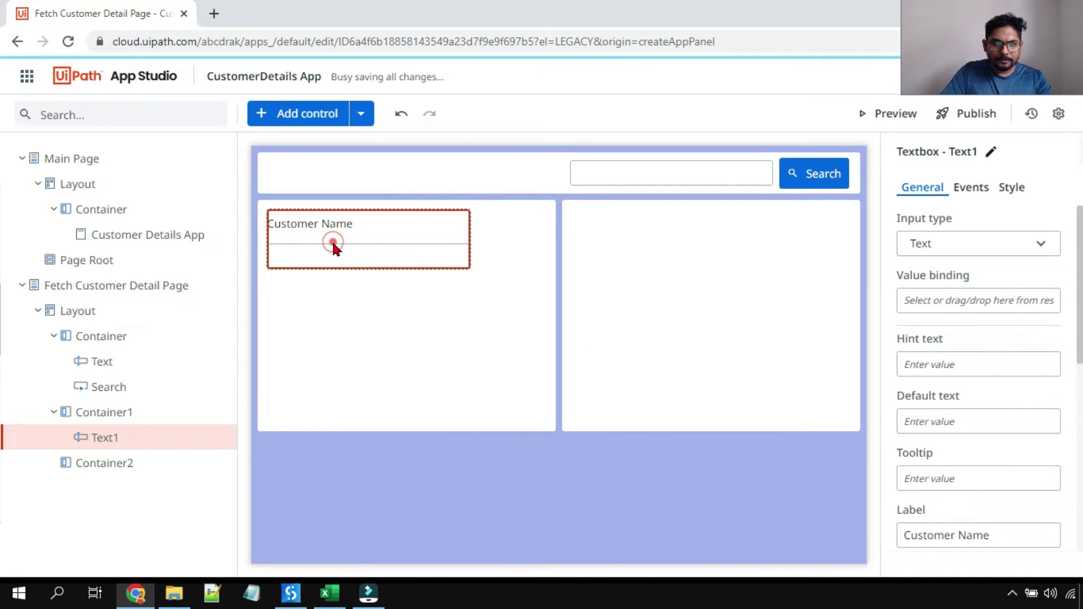
click(373, 353)
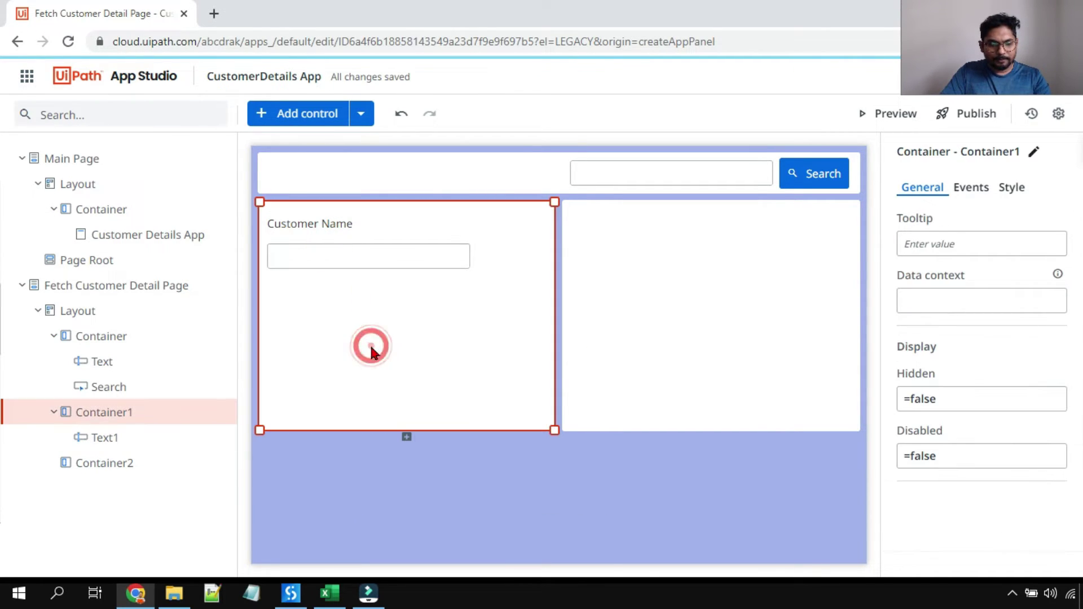
click(382, 255)
key(ctrl+c)
key(ctrl+v)
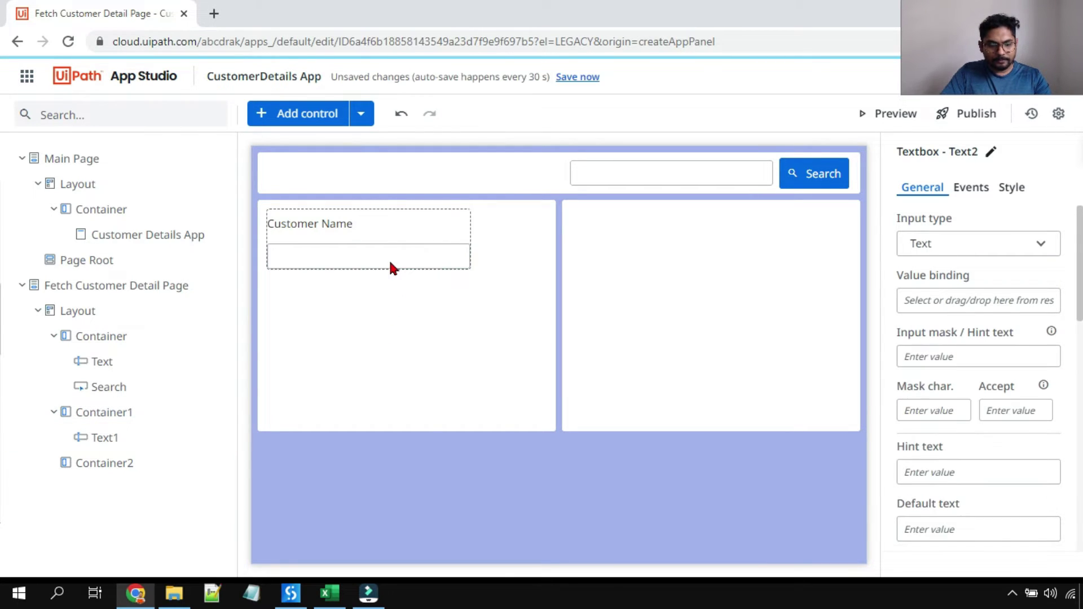
Reduce the height of Container1 so that it ends slightly below the second textbox
click(398, 316)
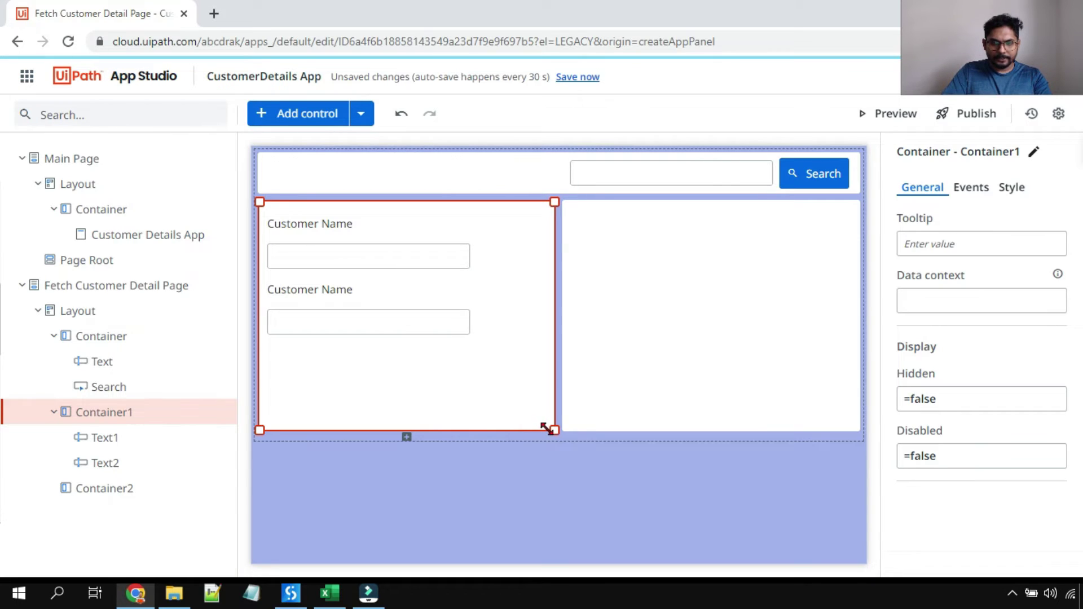
drag(546, 429, 543, 375)
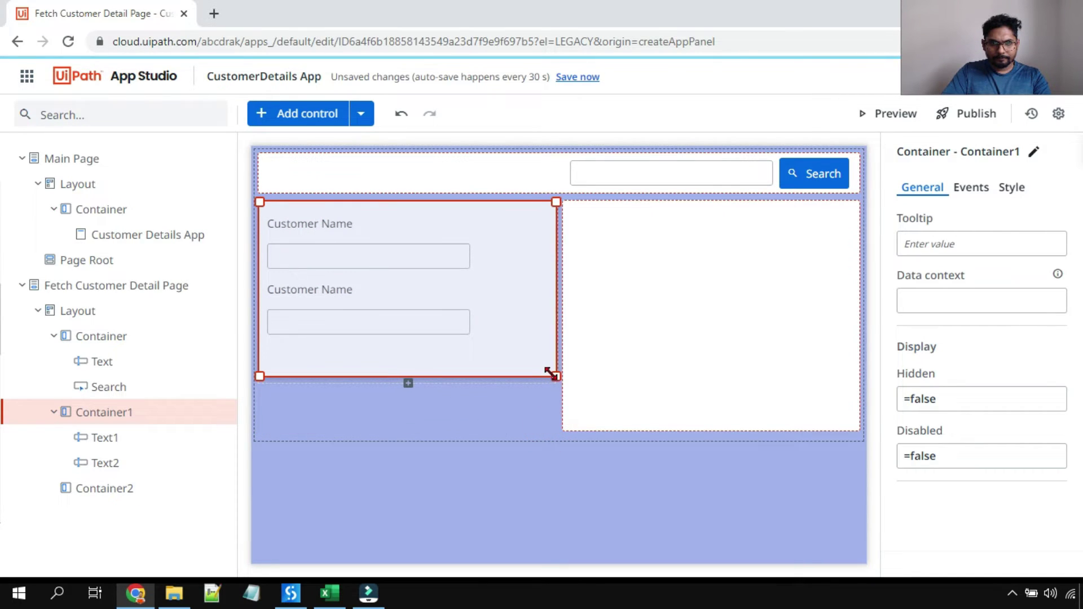
click(481, 406)
Change the label of the duplicated textbox in Container1 to Phone Number
click(341, 288)
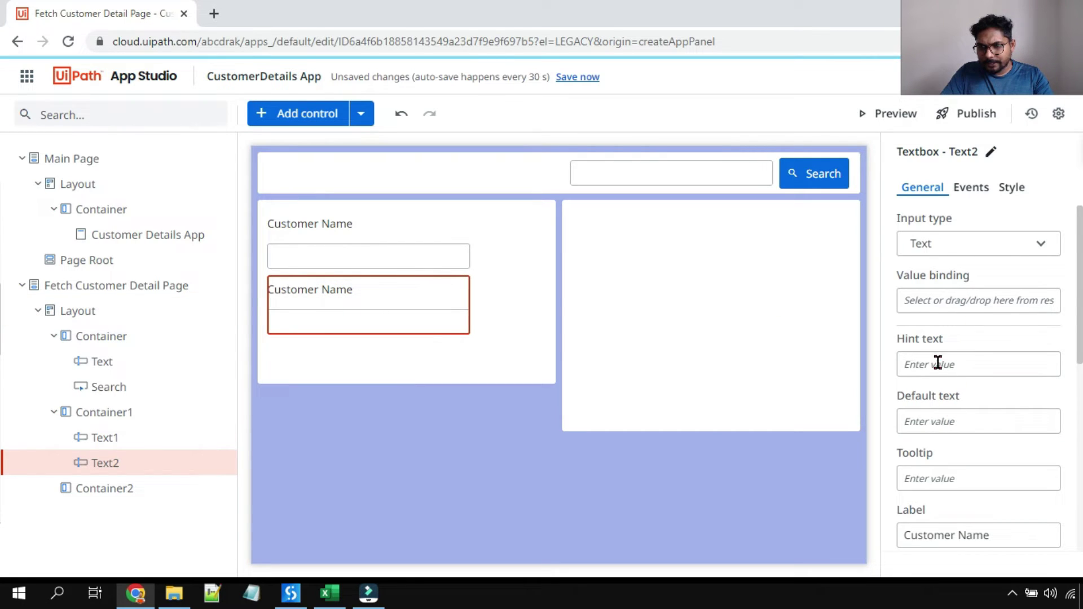
scroll(979, 366, down, 3)
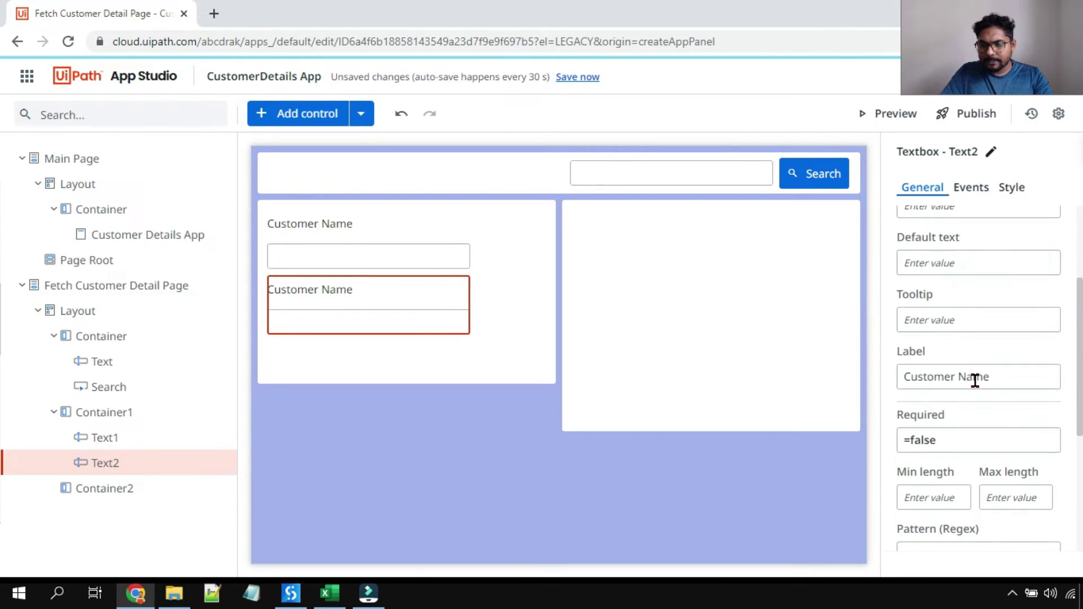
triple_click(999, 377)
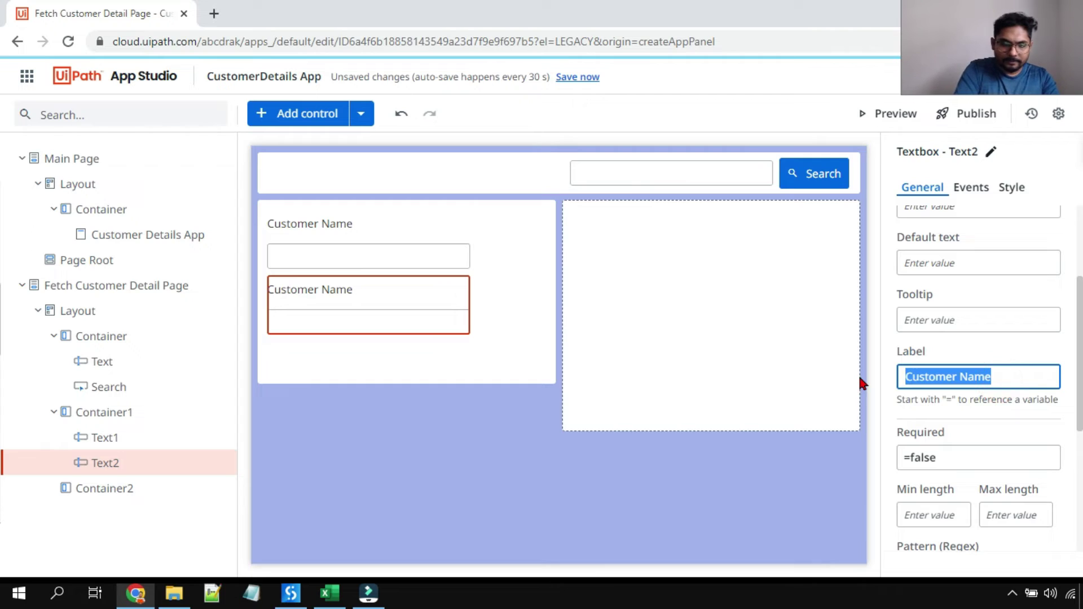
text(Phone Number)
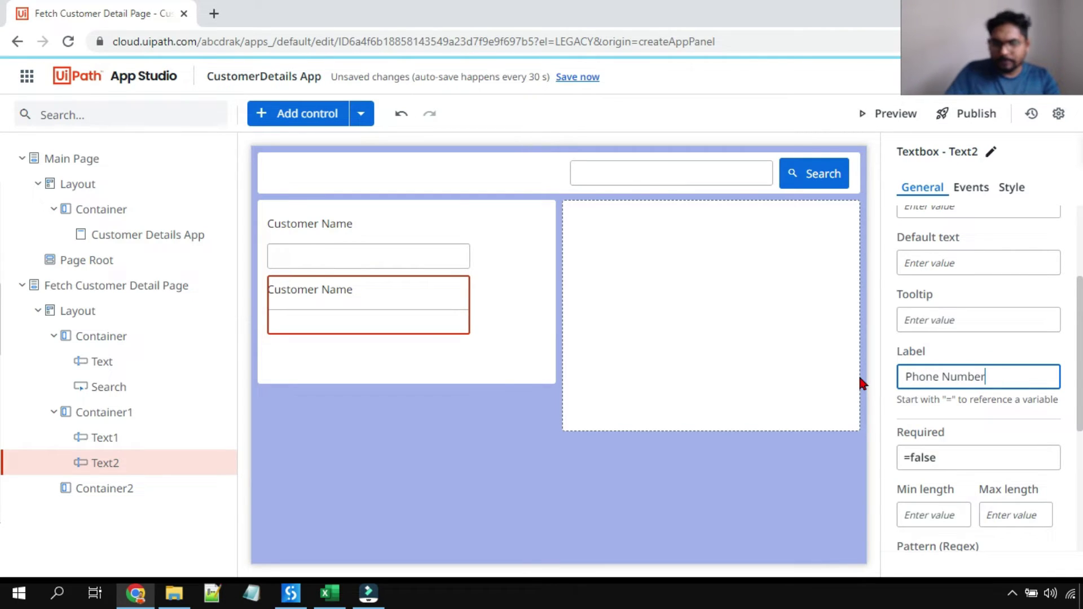
click(527, 421)
Preview the app, enter a test customer ID in the search textbox, and check whether the Customer Name and Phone Number fields accept focus
click(409, 255)
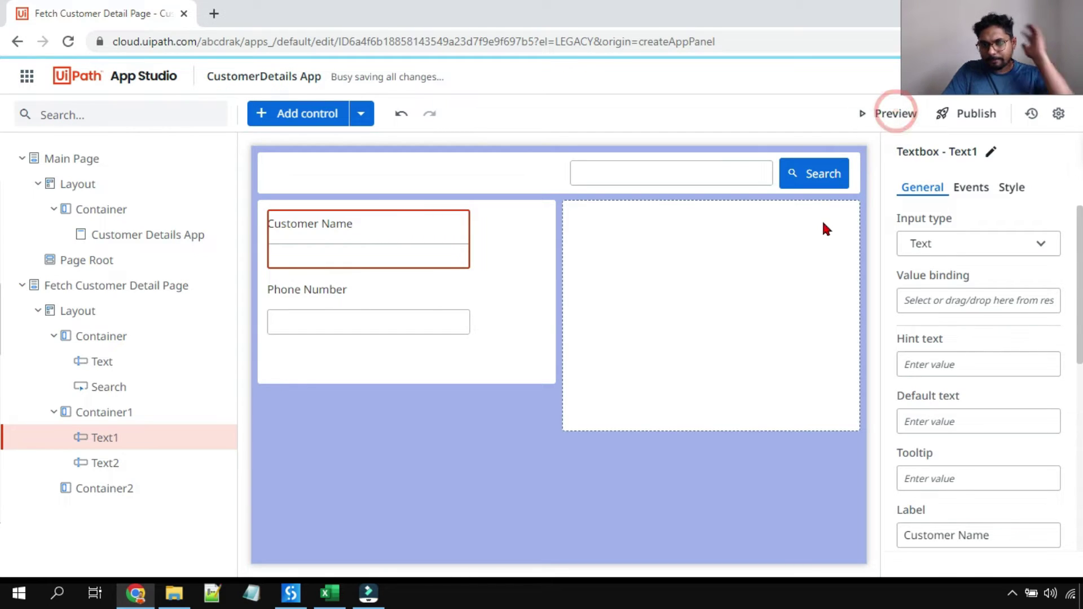
click(888, 117)
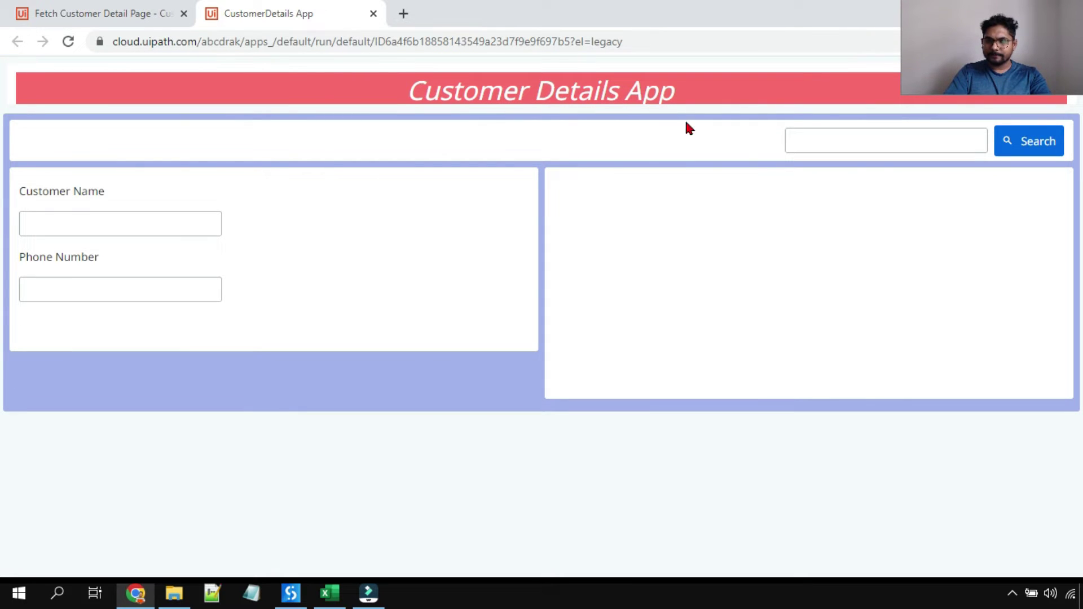
click(873, 146)
text(adfada)
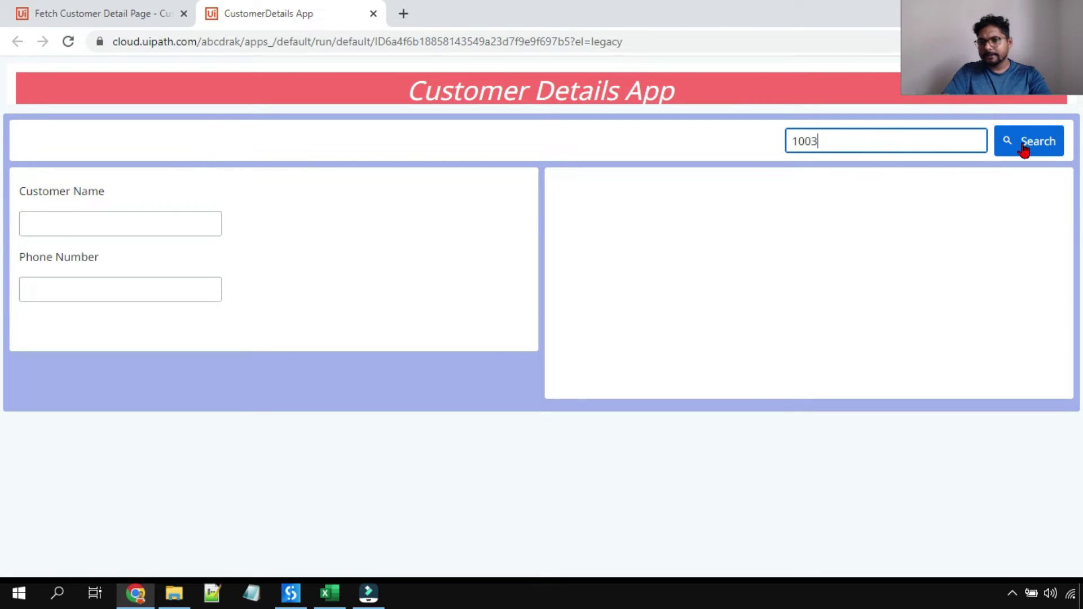
click(70, 221)
click(54, 285)
click(67, 223)
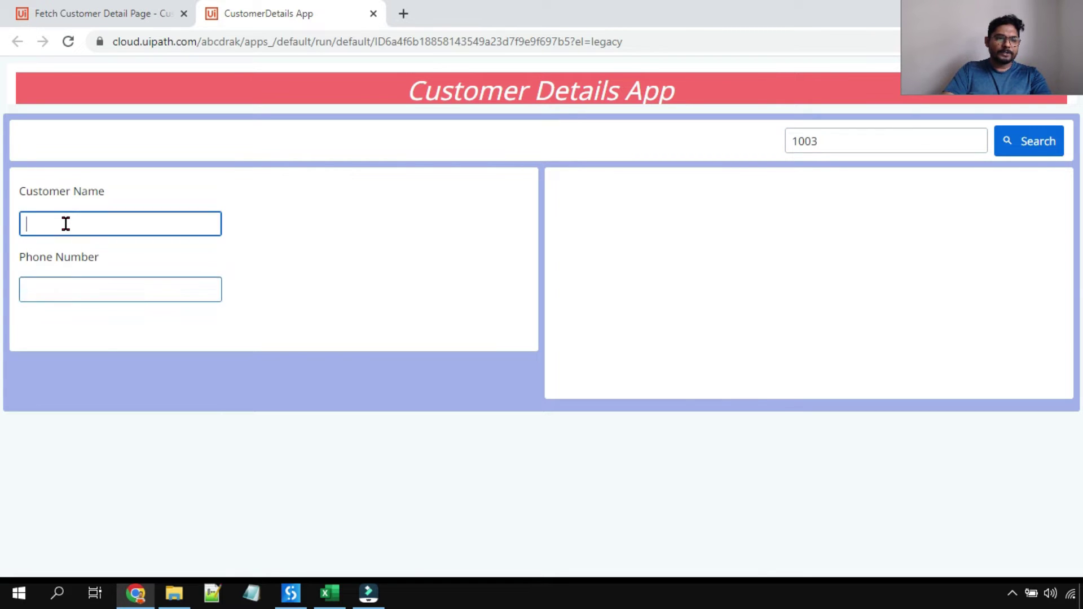
click(58, 284)
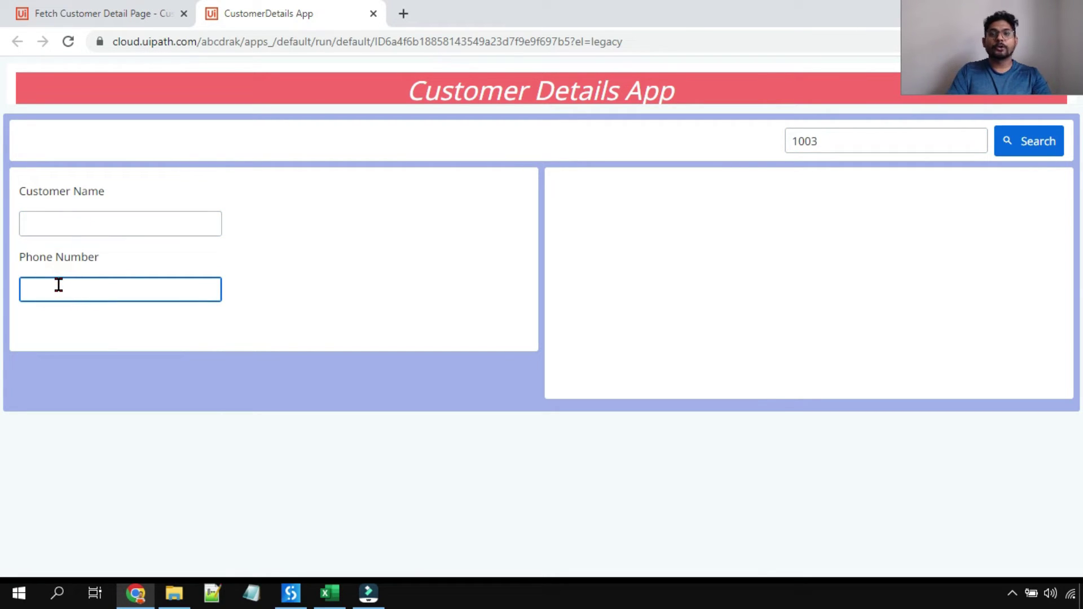
Test the preview by entering adadf under Customer Name and adfadfa under Phone Number, and close the preview
click(43, 219)
text(adadf)
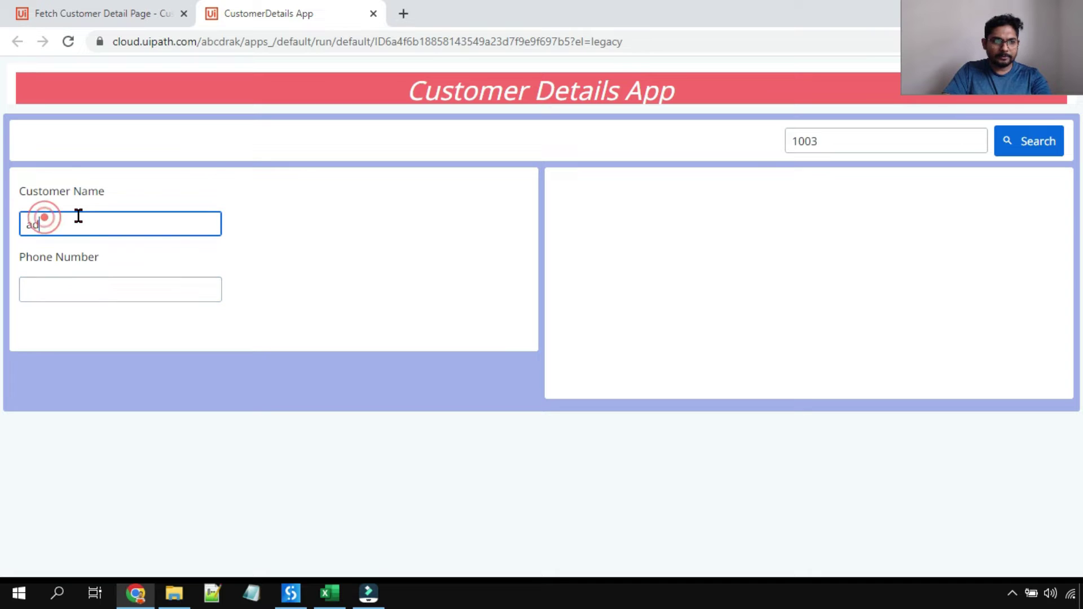
click(62, 293)
text(adfadfa)
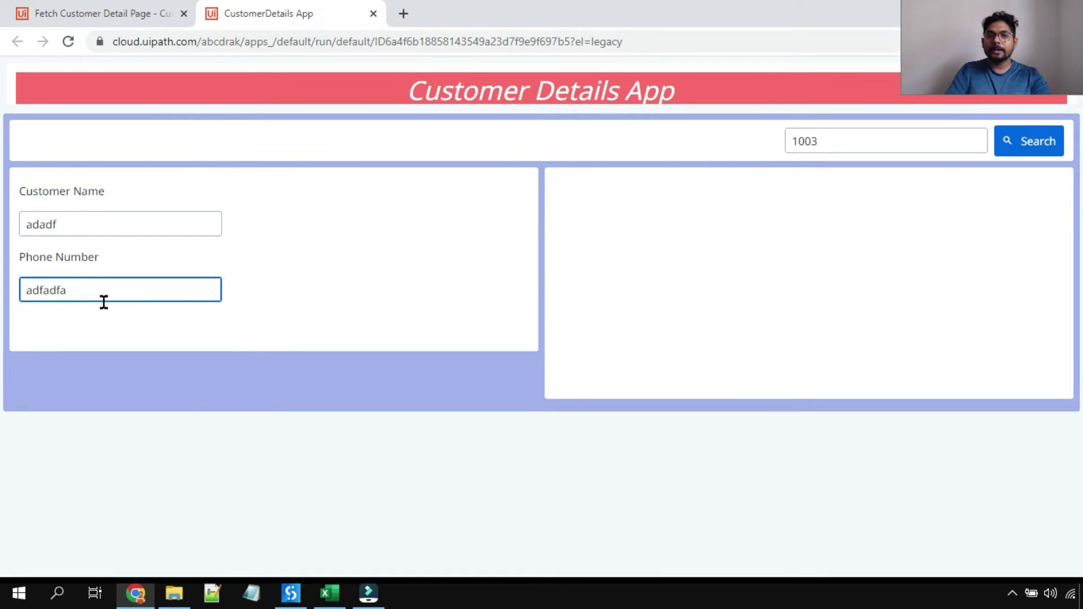
click(373, 13)
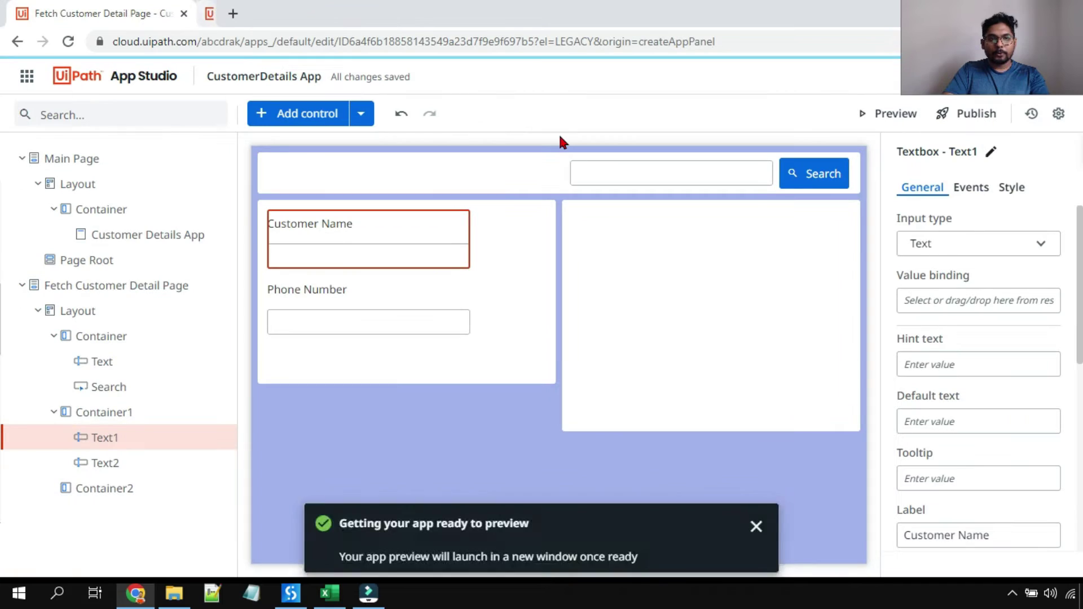
Set the Disabled property of the Customer Name textbox to =true
click(410, 314)
click(429, 239)
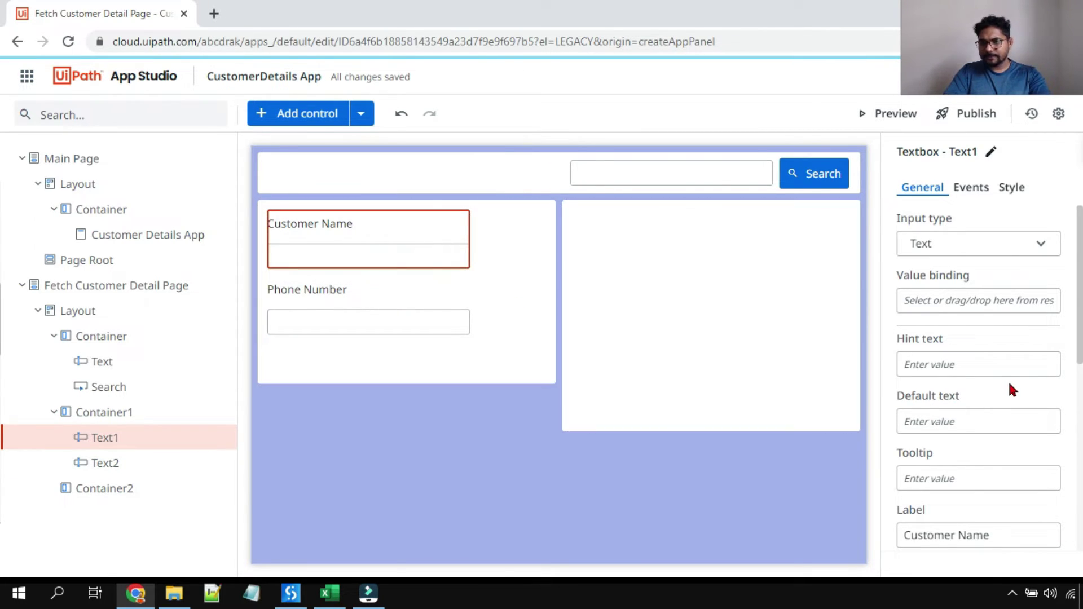
scroll(1010, 383, down, 5)
click(947, 517)
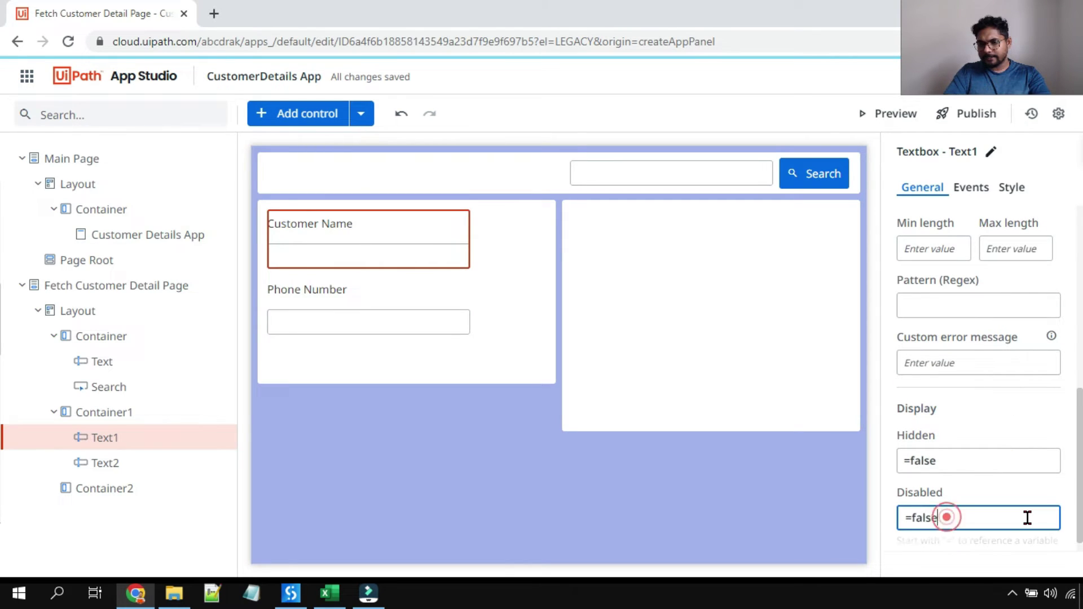
key(BackSpace)
key(BackSpace)
key(BackSpace)
key(BackSpace)
key(BackSpace)
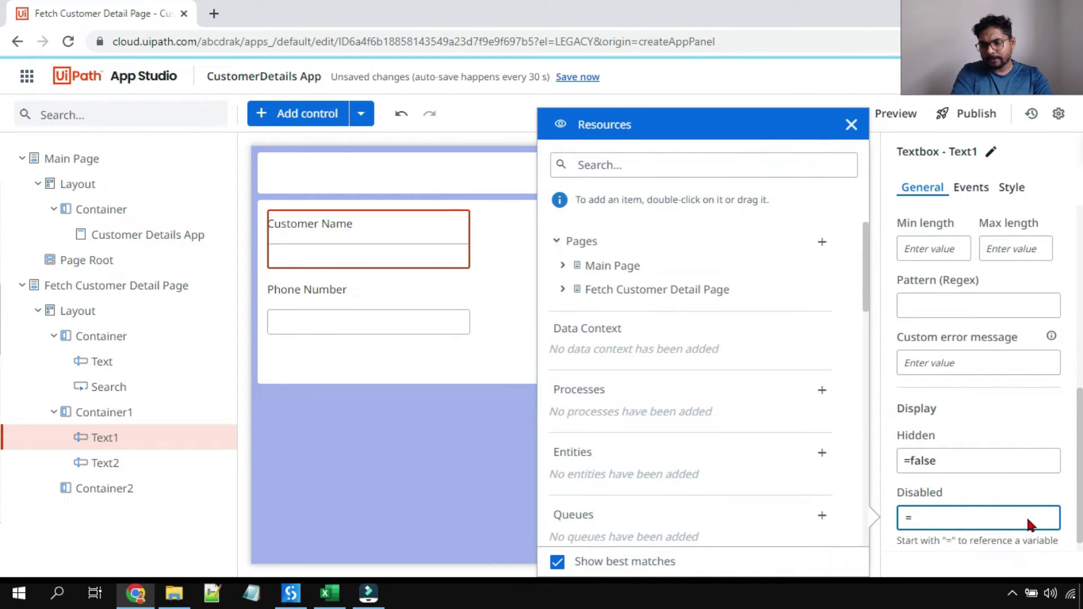
text(true)
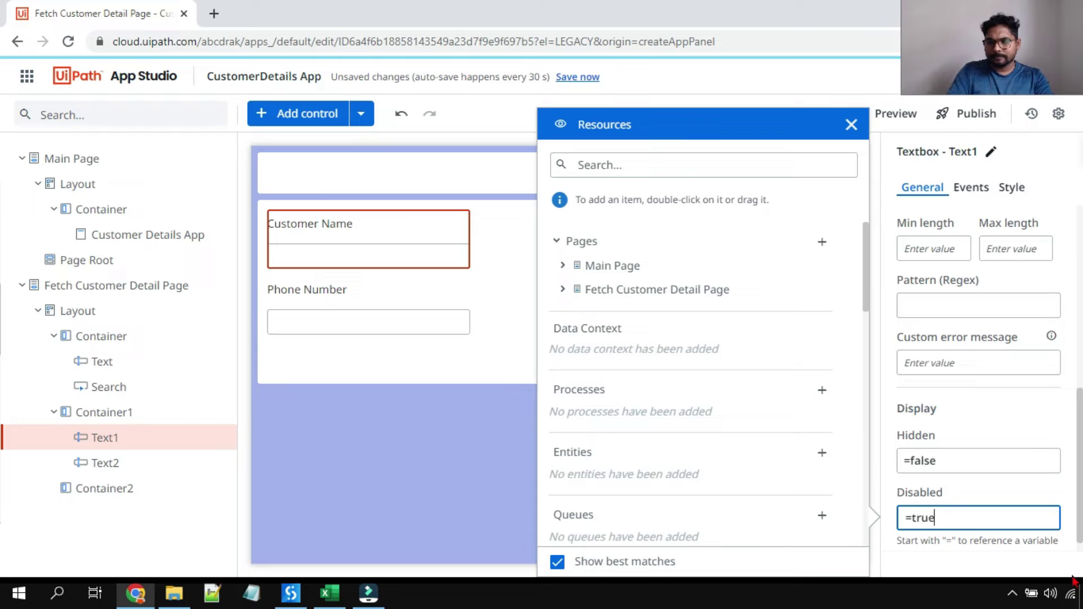
click(466, 499)
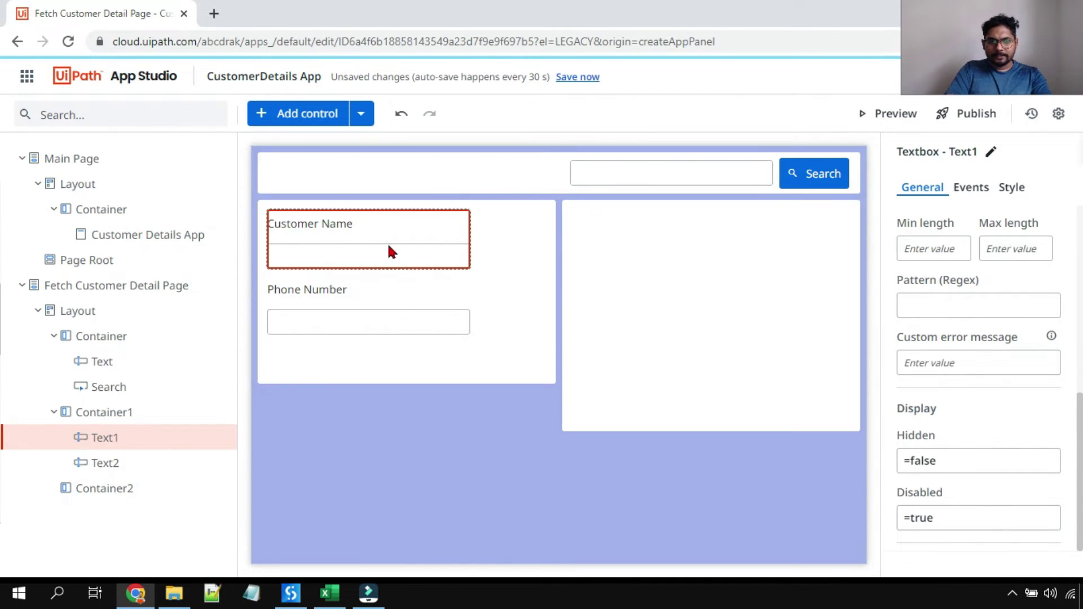
Set the Disabled property of the Phone Number textbox to =true
click(394, 317)
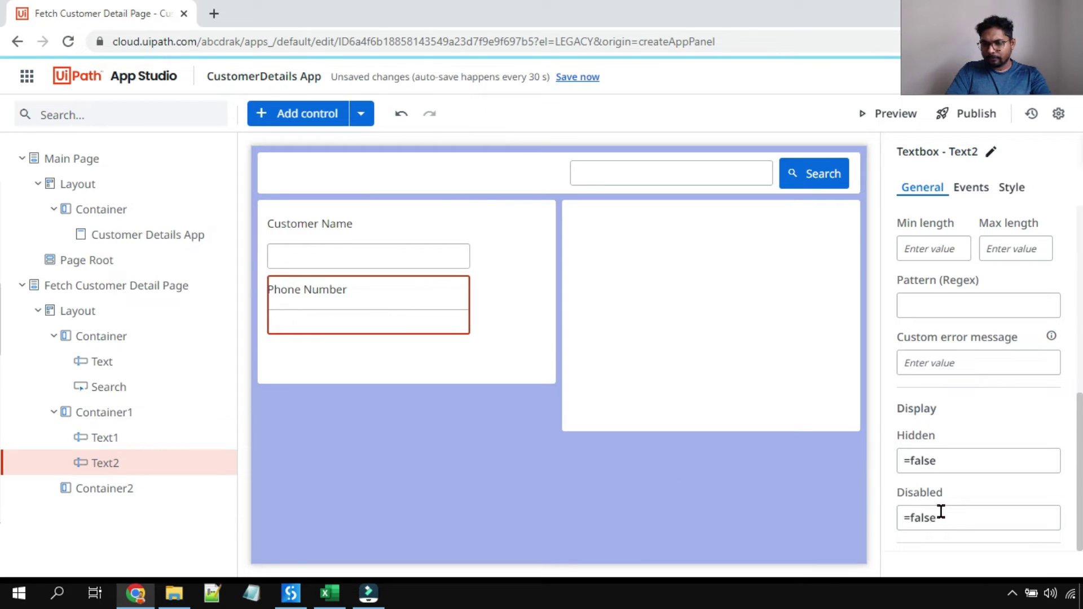
click(959, 513)
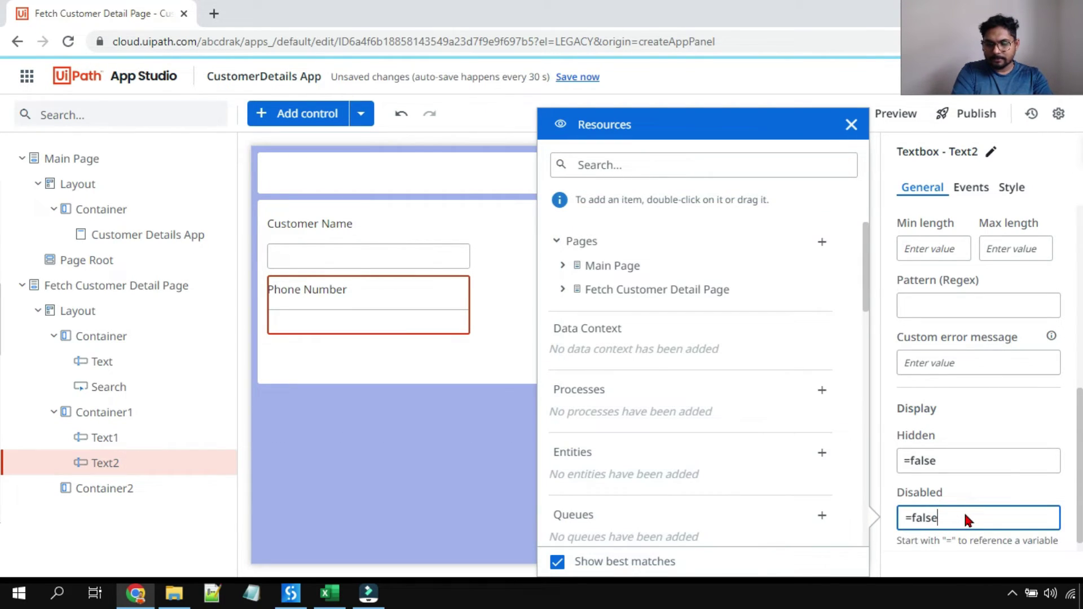
key(BackSpace)
key(BackSpace)
key(BackSpace)
key(BackSpace)
key(BackSpace)
text(t)
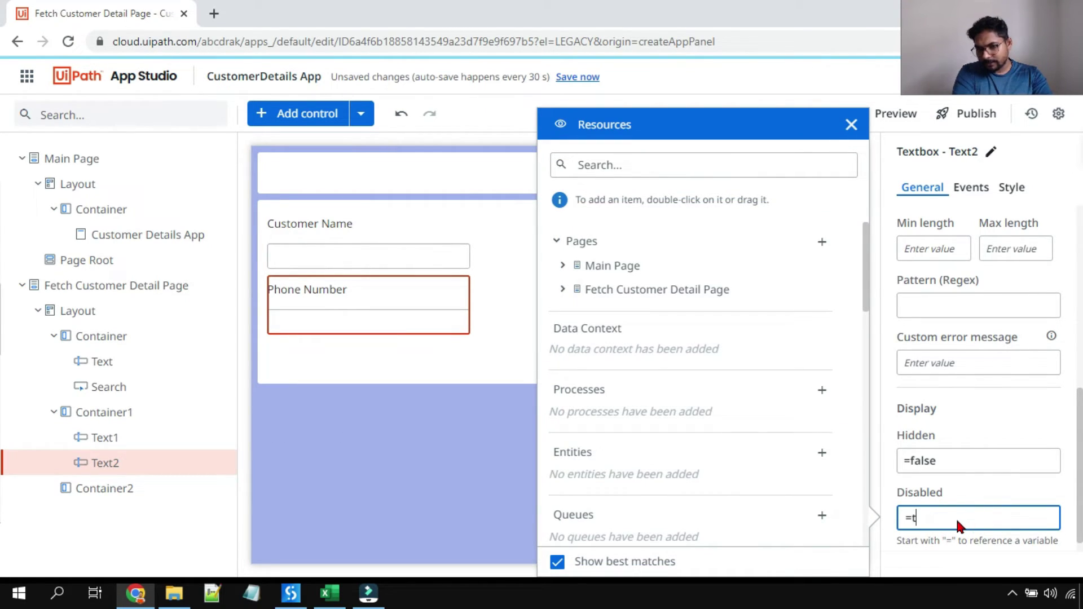
text(rue)
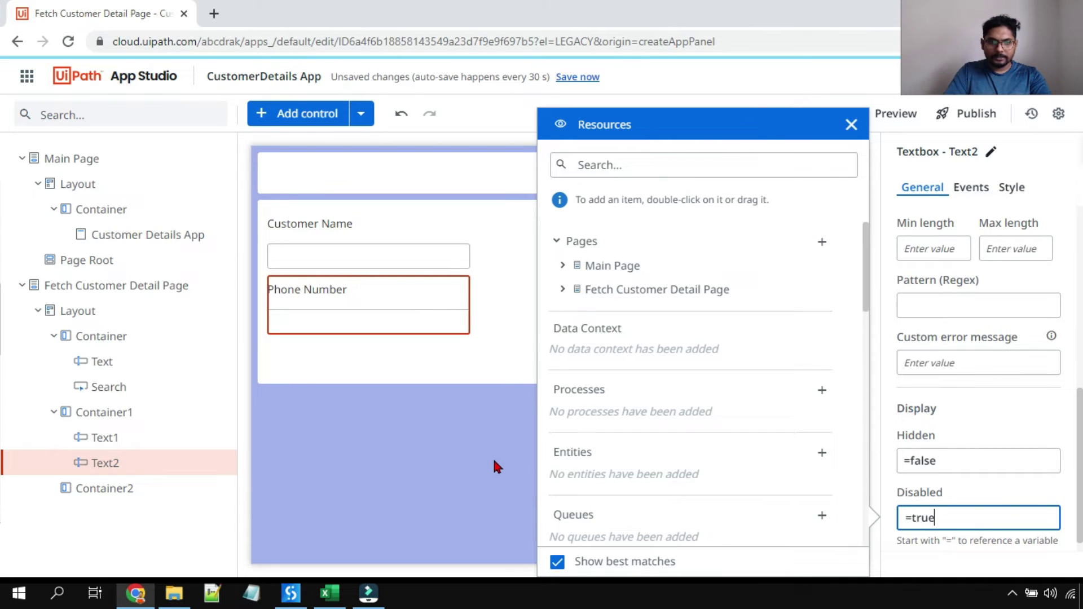
click(492, 456)
Preview the app, check whether the Customer Name and Phone Number fields accept input, enter ad in the search textbox, and close the preview
click(895, 112)
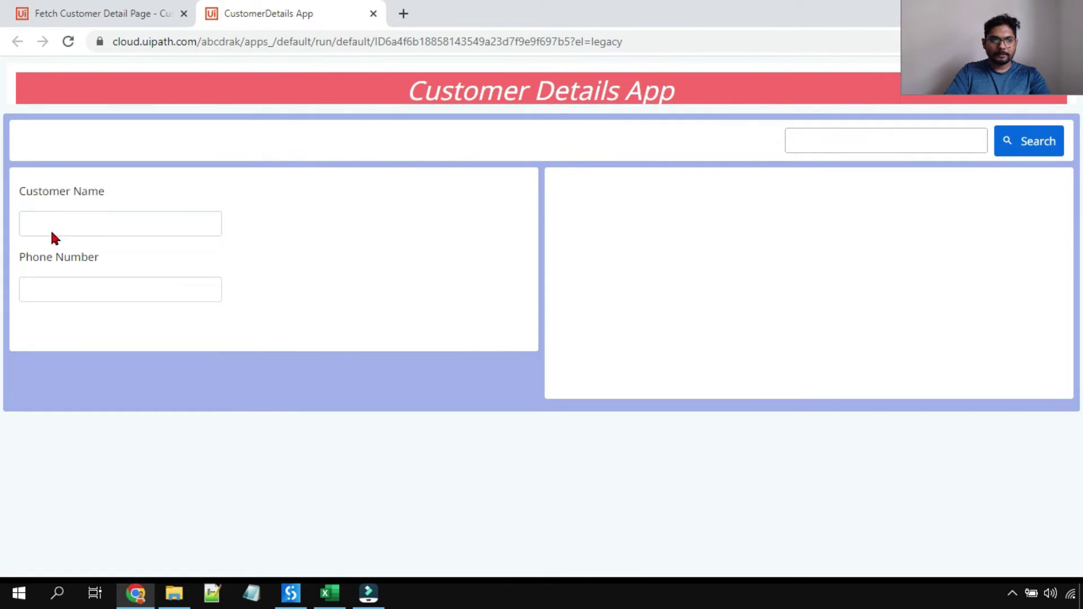
click(49, 225)
click(47, 287)
click(53, 224)
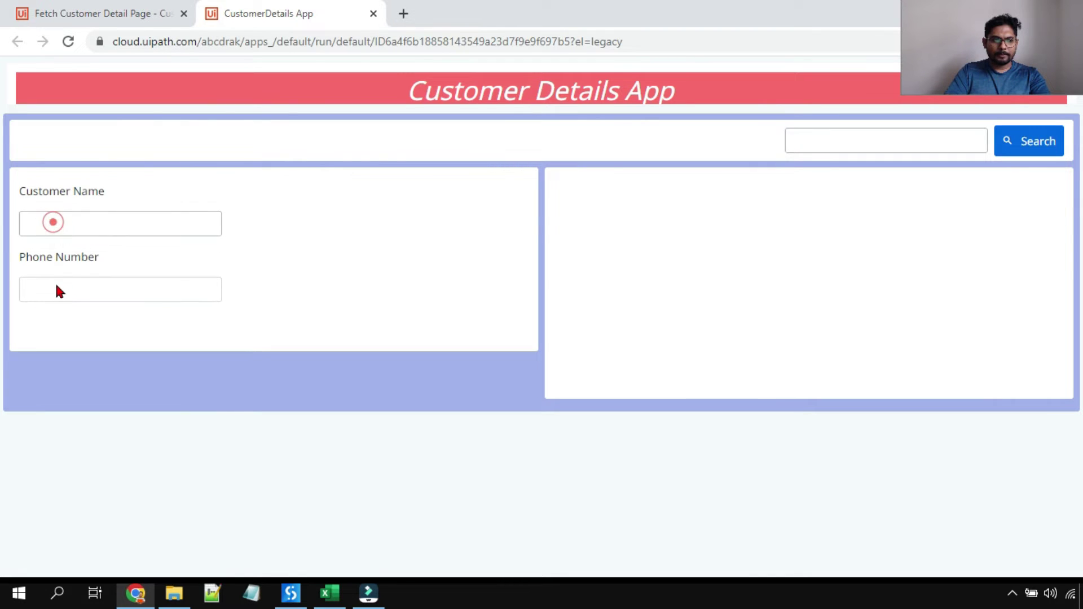
click(56, 289)
click(66, 223)
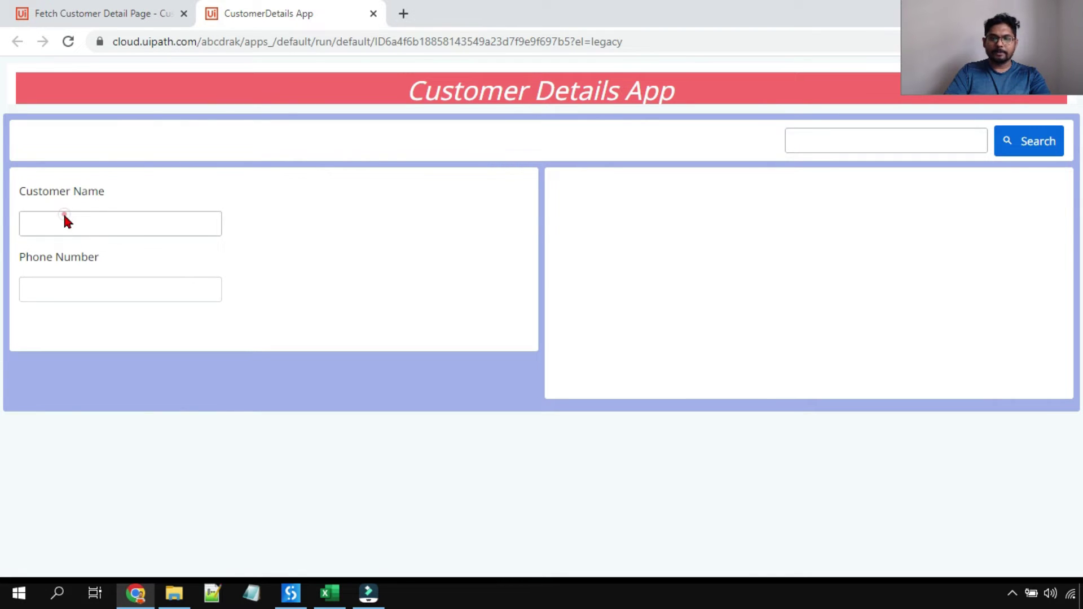
click(63, 214)
click(126, 287)
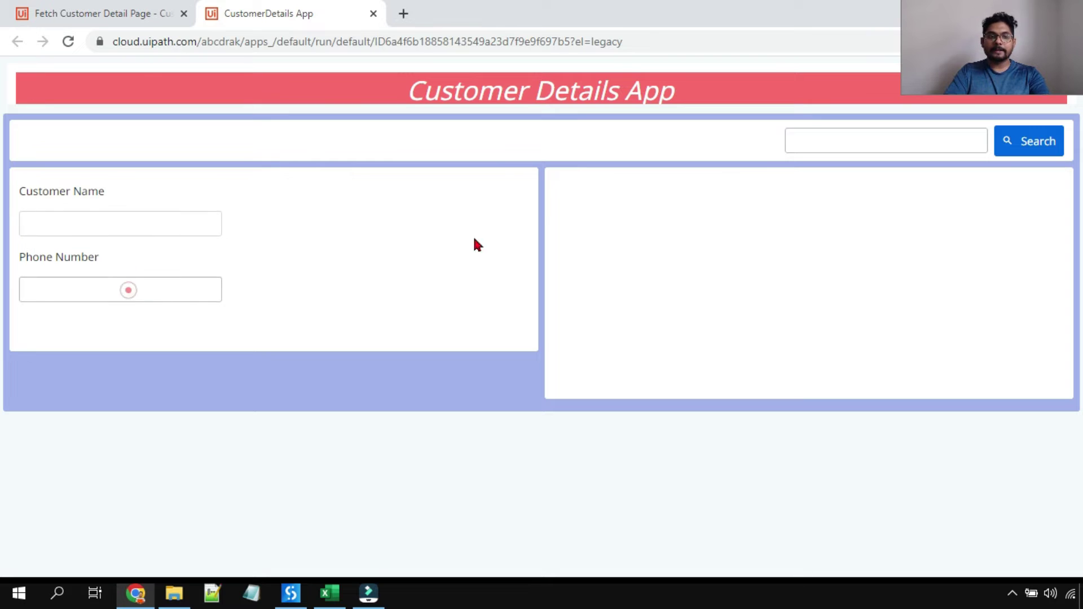
click(805, 139)
text(ad)
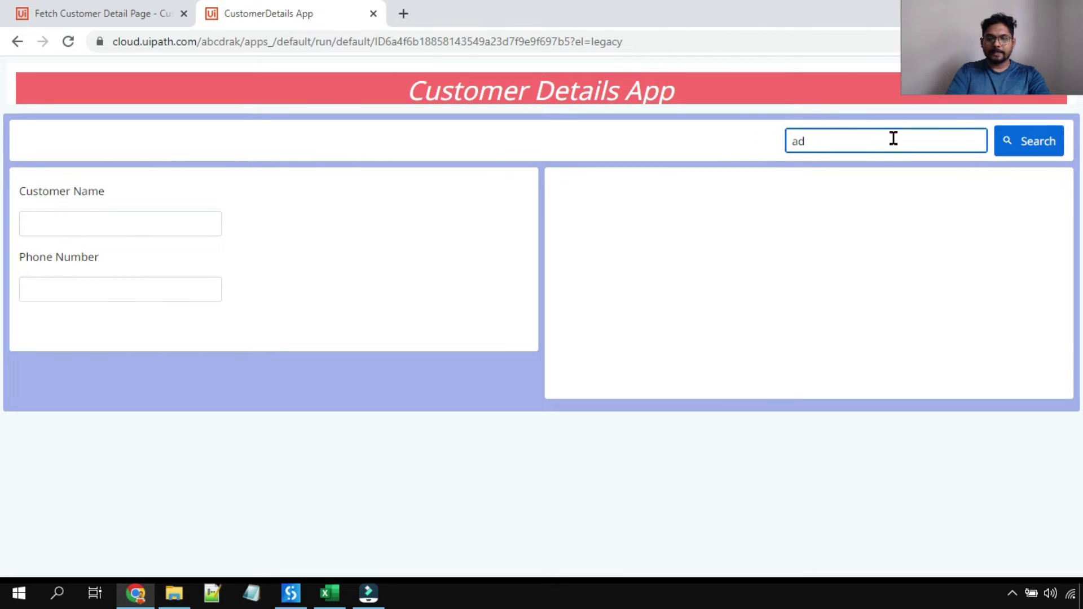
click(373, 14)
Delete the empty Container2 and add a new container beside Container1
click(638, 332)
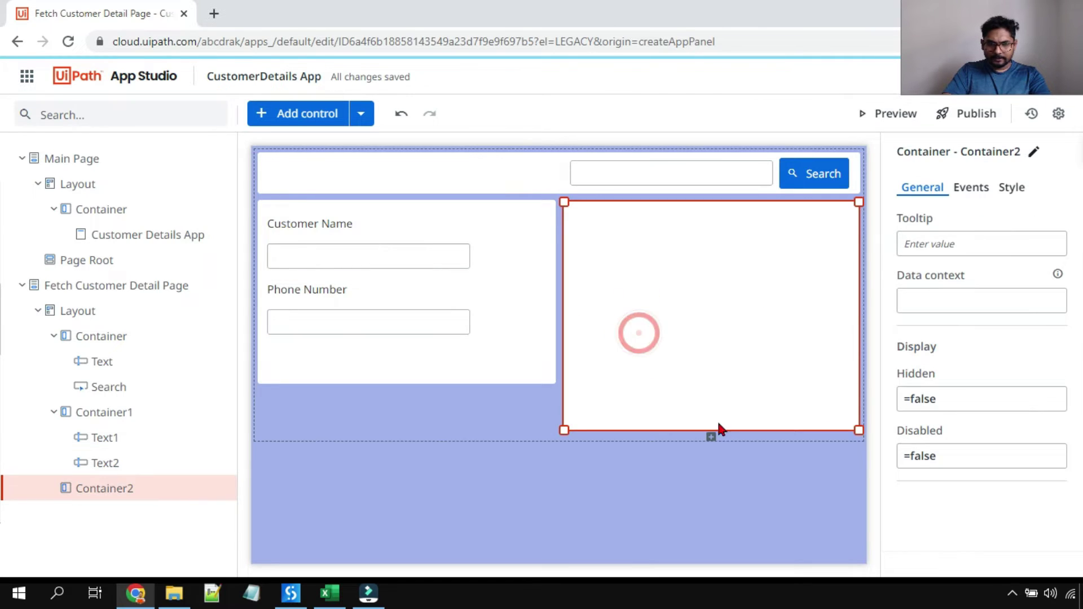
key(Delete)
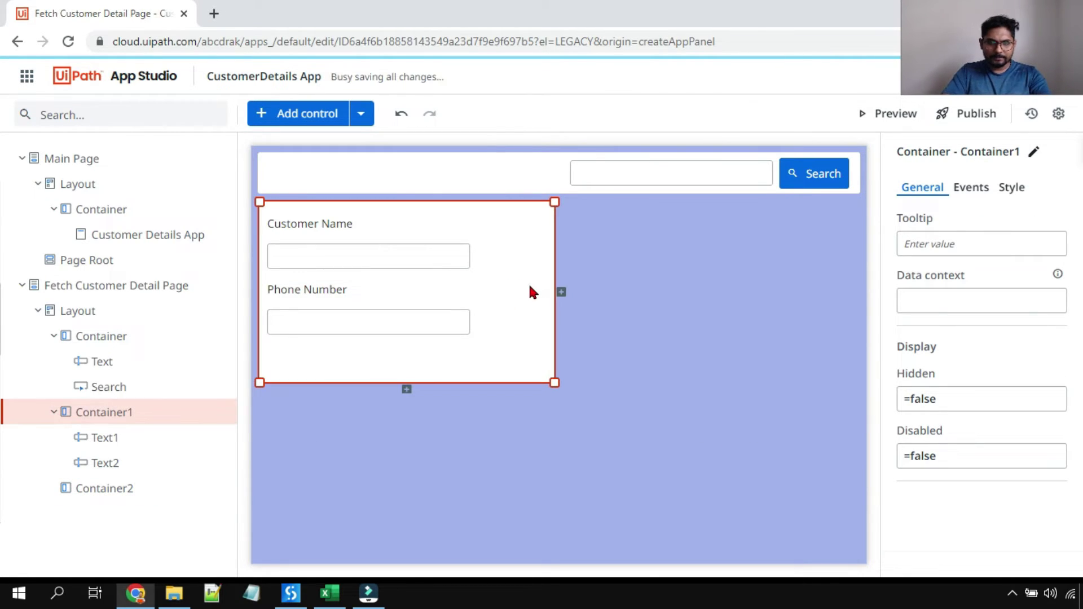
click(527, 283)
click(561, 294)
click(707, 292)
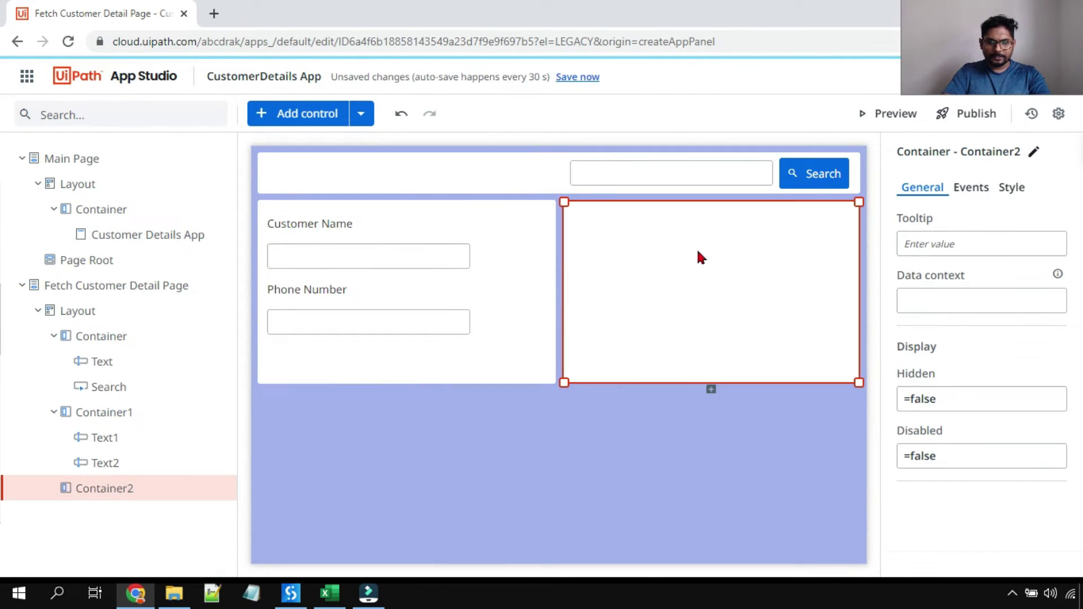
Try to copy the Customer Name and Phone Number textboxes from Container1 into Container2
click(391, 243)
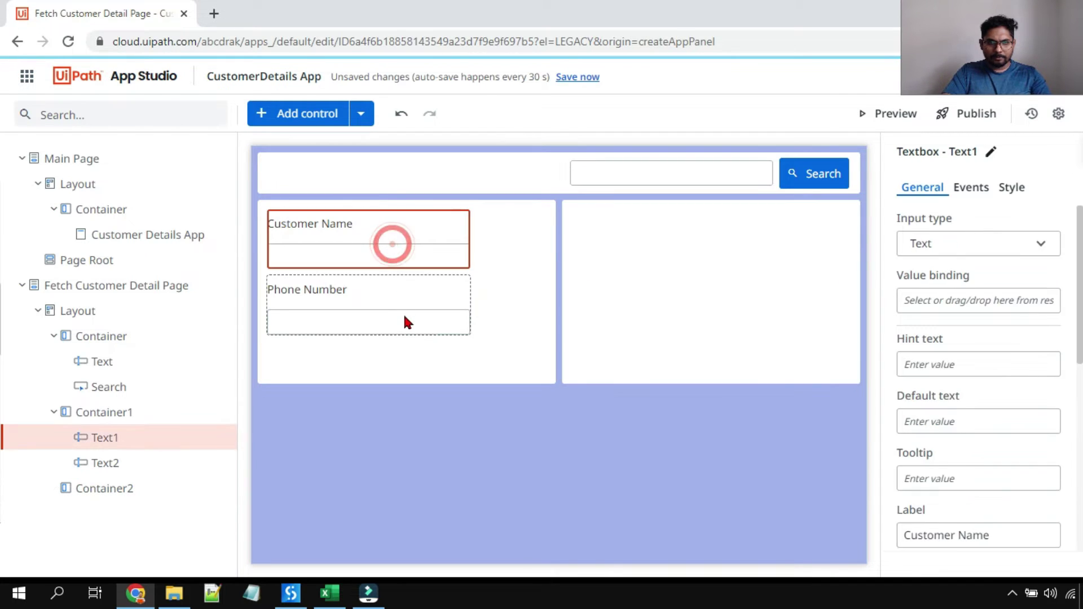
ctrl+click(402, 315)
click(638, 265)
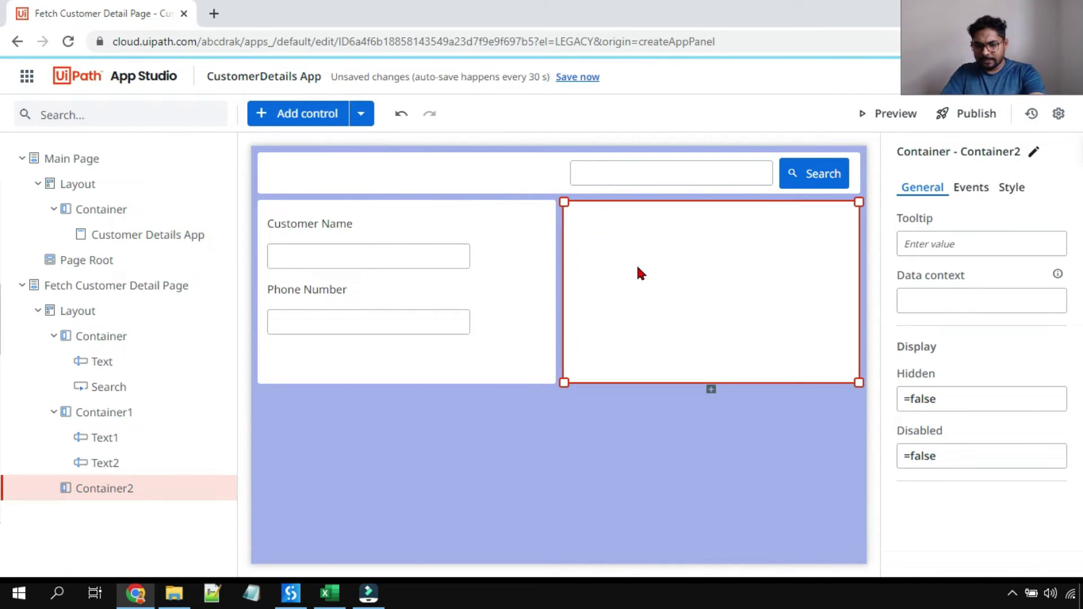
Delete the empty Container2 and paste a copy of Container1 onto the page
key(Delete)
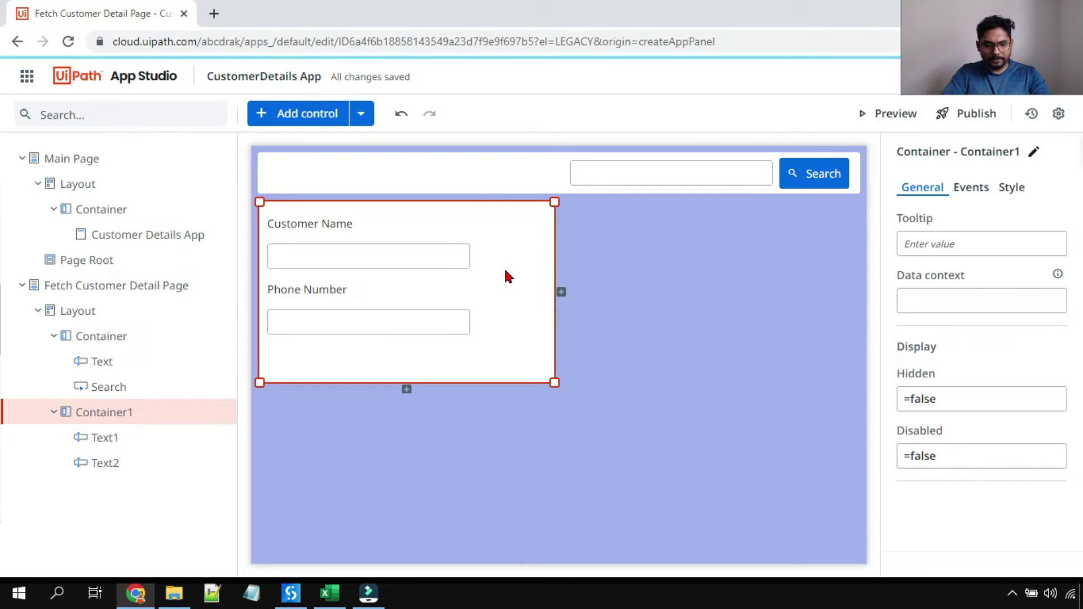
click(640, 263)
key(ctrl+v)
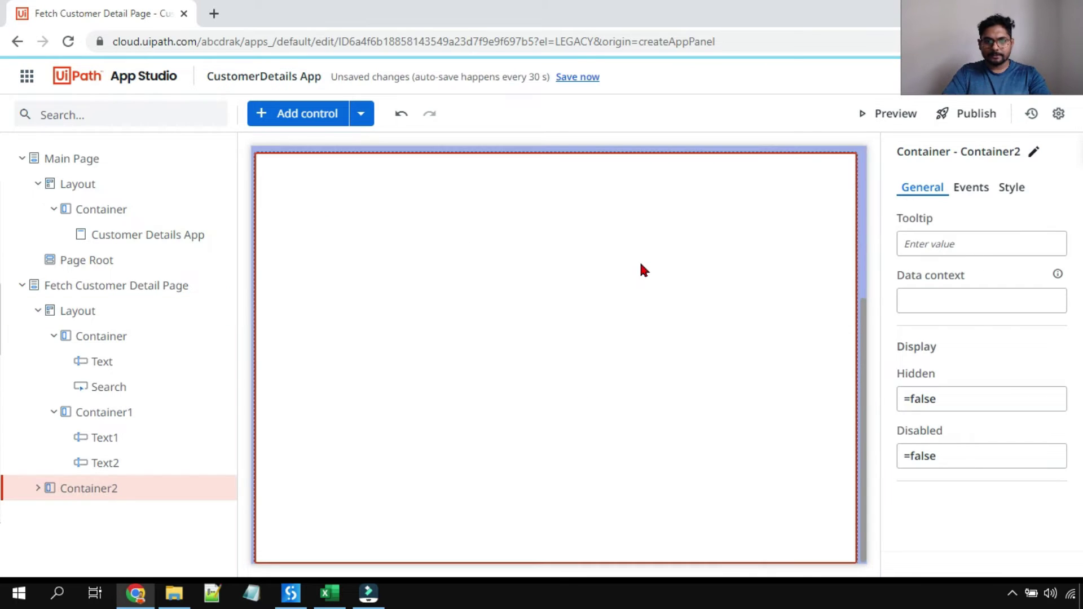
scroll(678, 327, up, 5)
scroll(673, 328, down, 5)
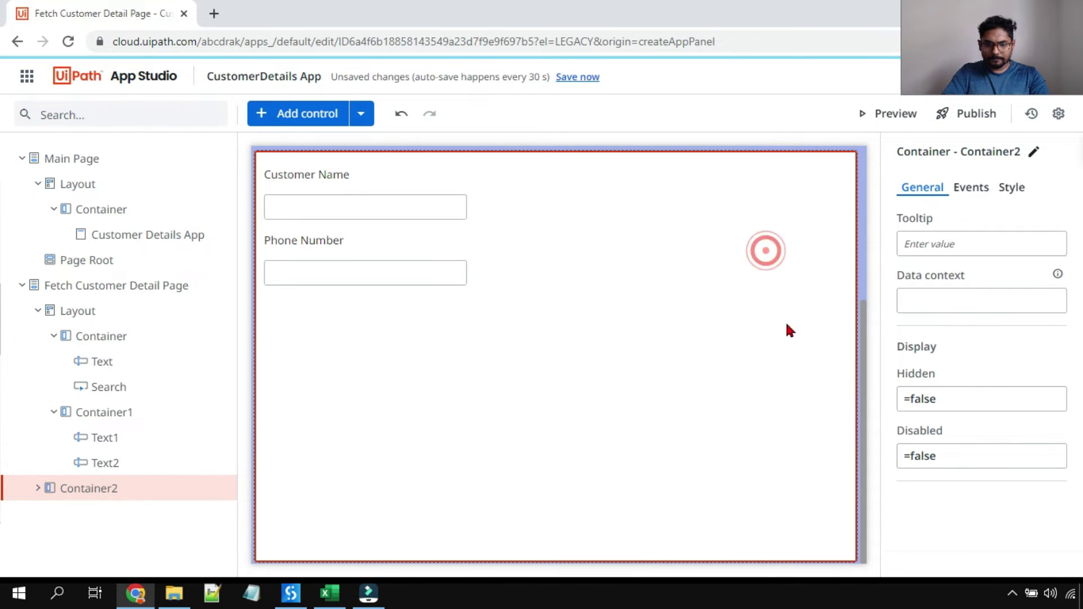
Try to resize the pasted container by its corner, and undo the paste
click(585, 512)
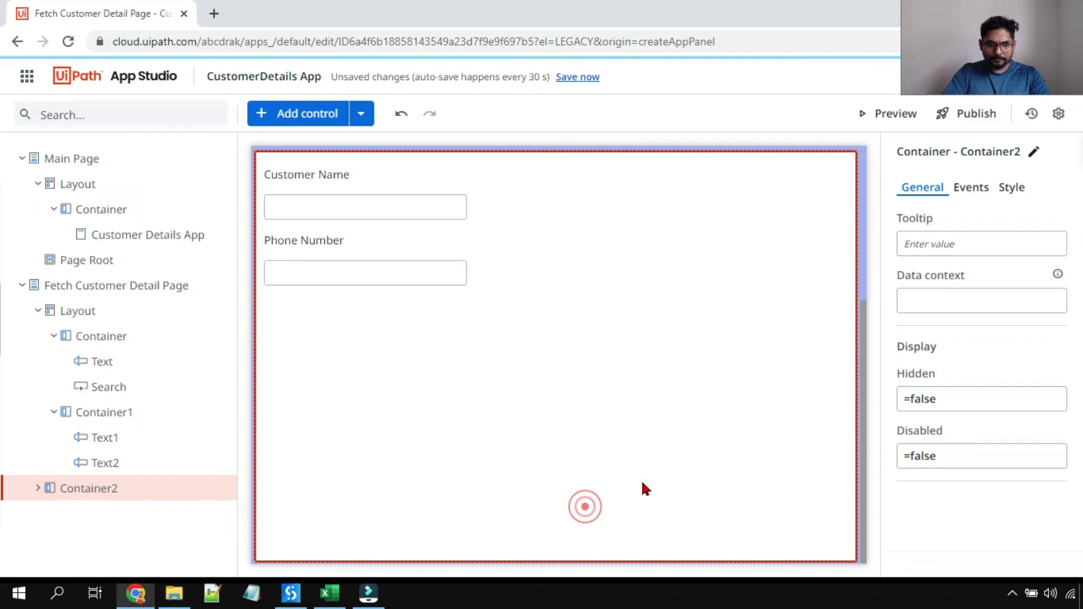
click(853, 558)
click(732, 417)
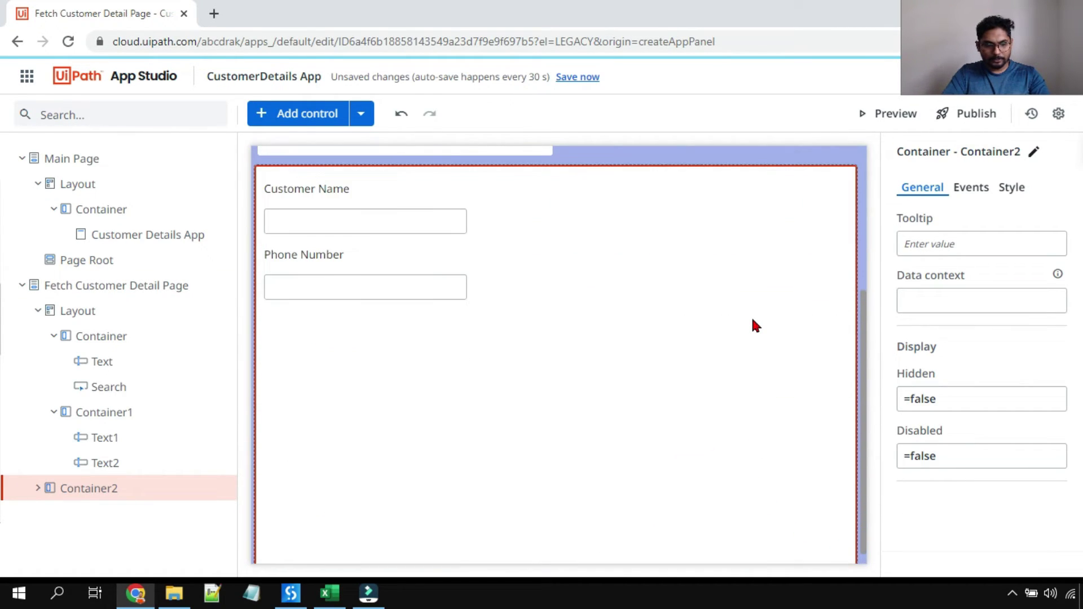
key(ctrl+z)
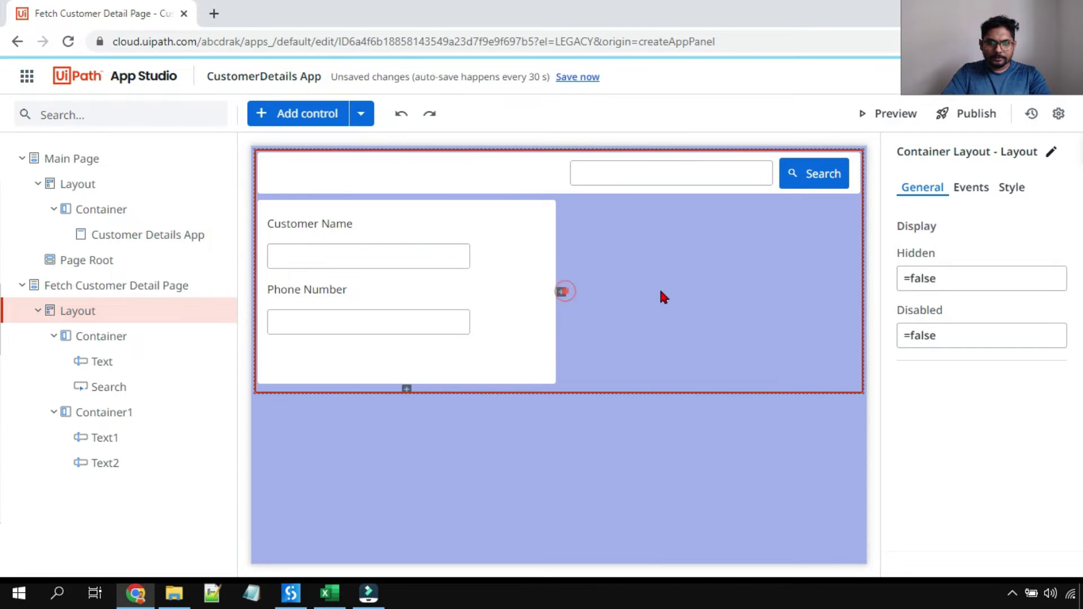
Add an empty container beside Container1 and try to paste both its textboxes into the new container
key(ctrl+y)
click(439, 241)
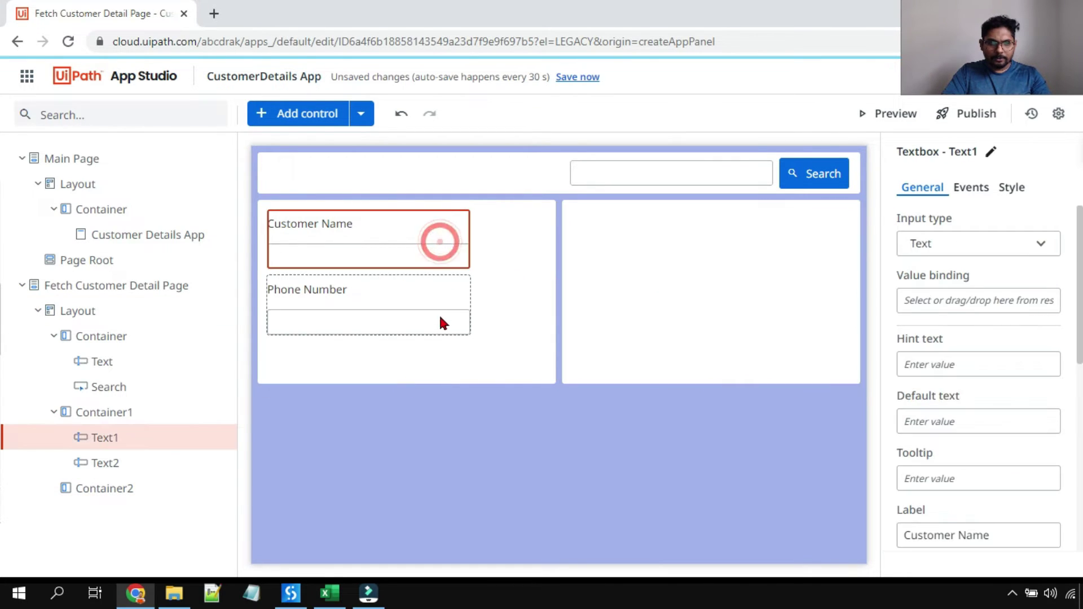
ctrl+click(442, 322)
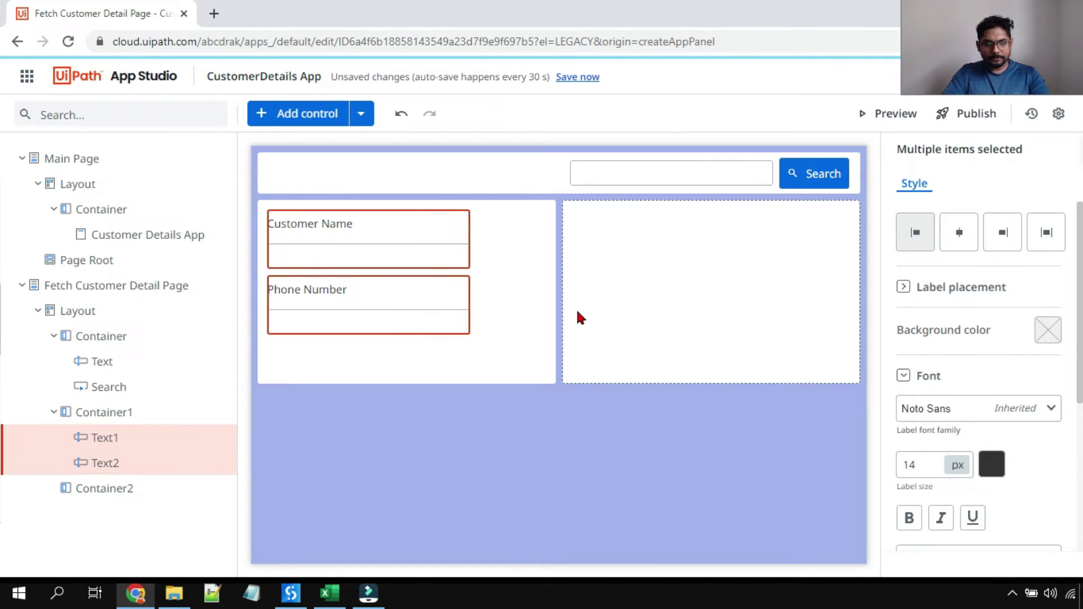
click(663, 259)
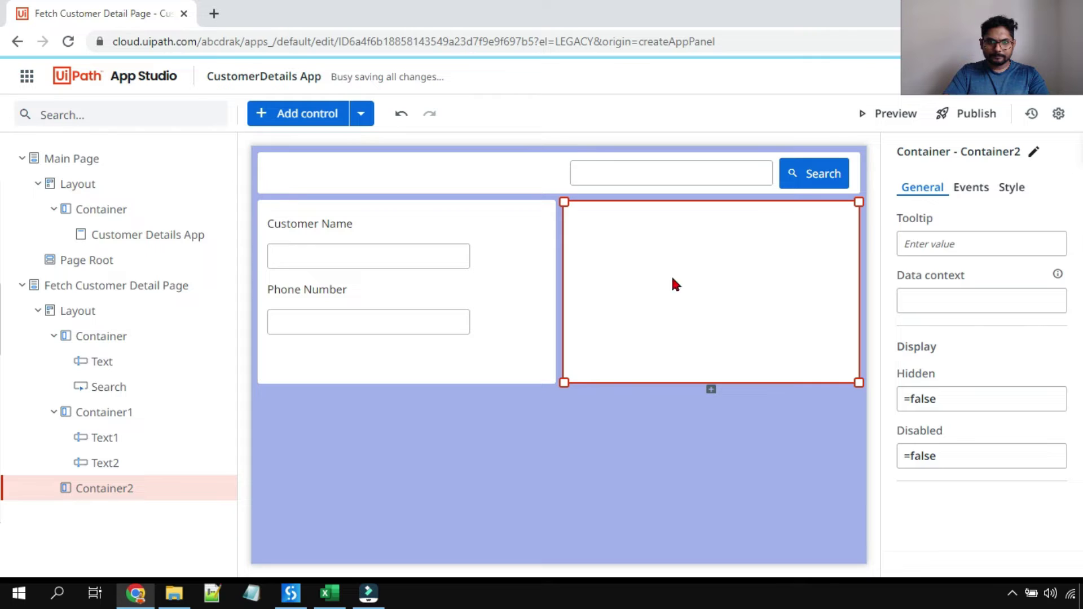
Retry copying the Customer Name and Phone Number textboxes into the empty Container2
click(442, 263)
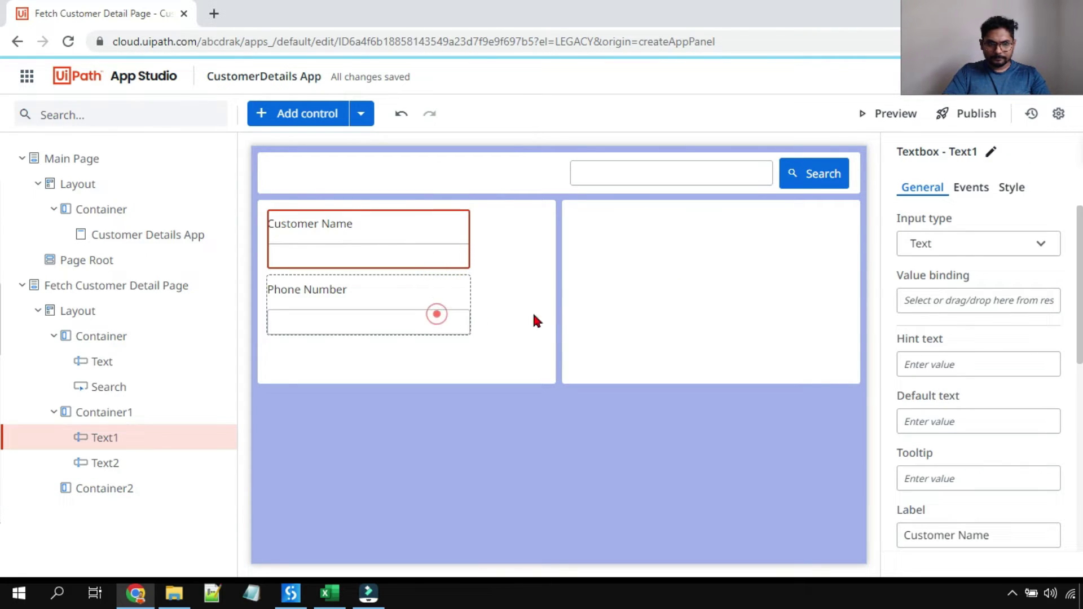
click(678, 237)
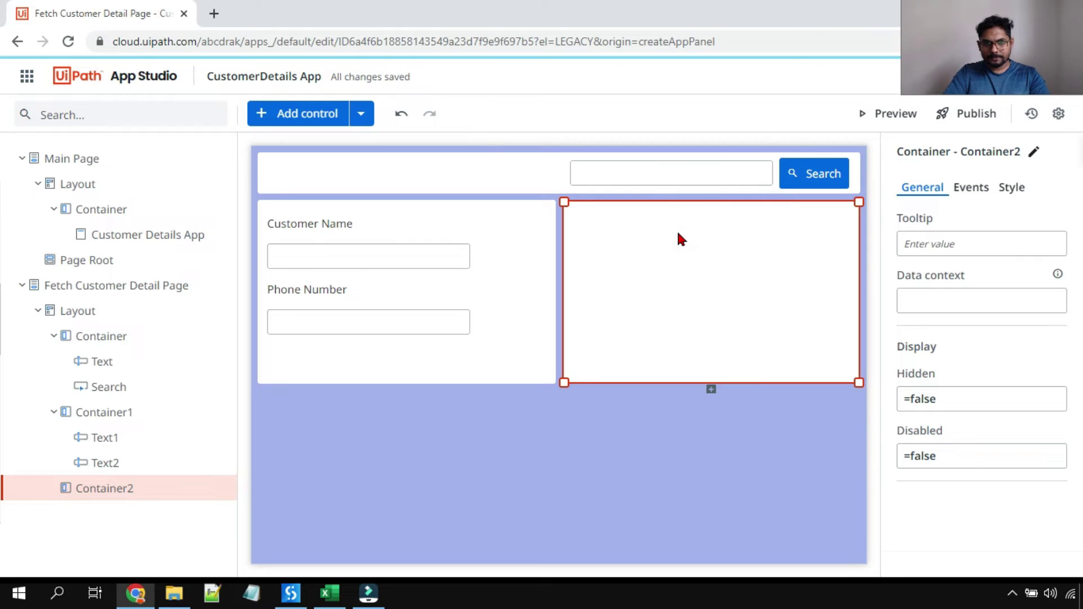
click(713, 267)
click(662, 265)
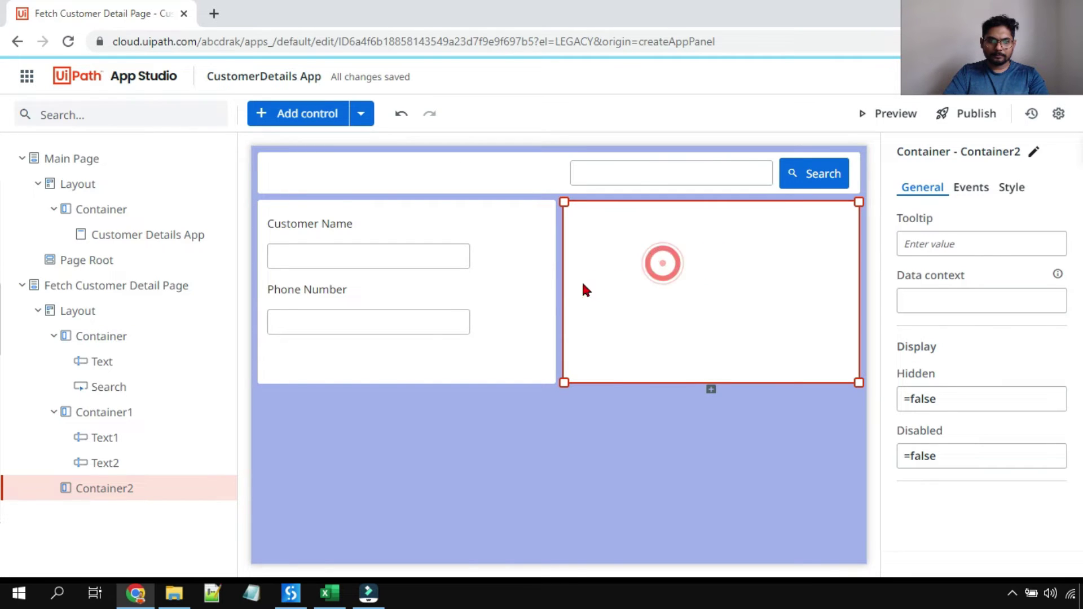
Duplicate Container1 together with its textboxes, and delete the empty Container2
click(123, 416)
right_click(121, 412)
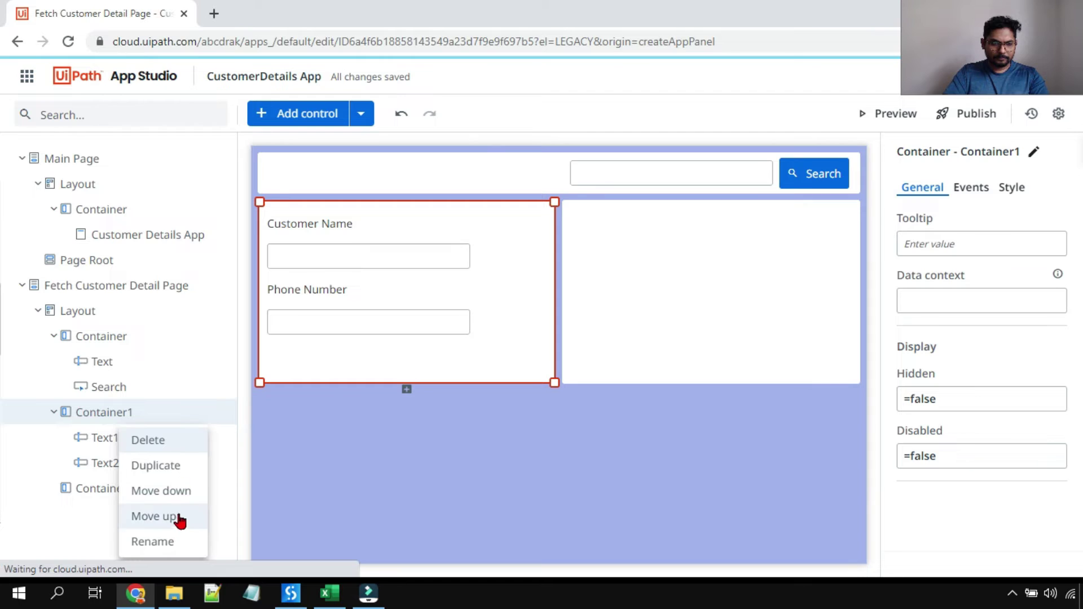
click(175, 467)
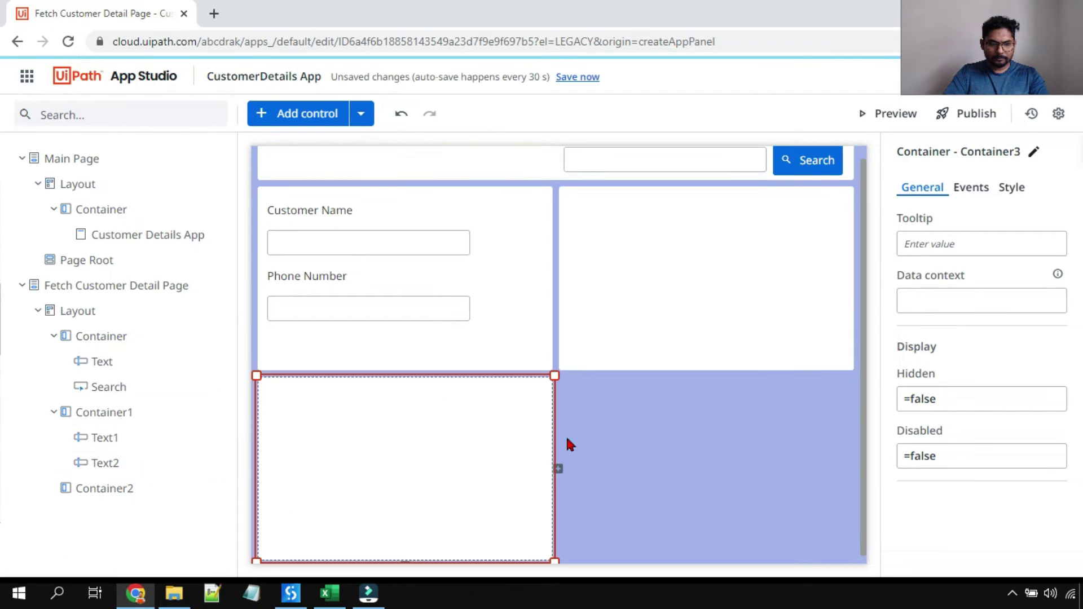
click(684, 291)
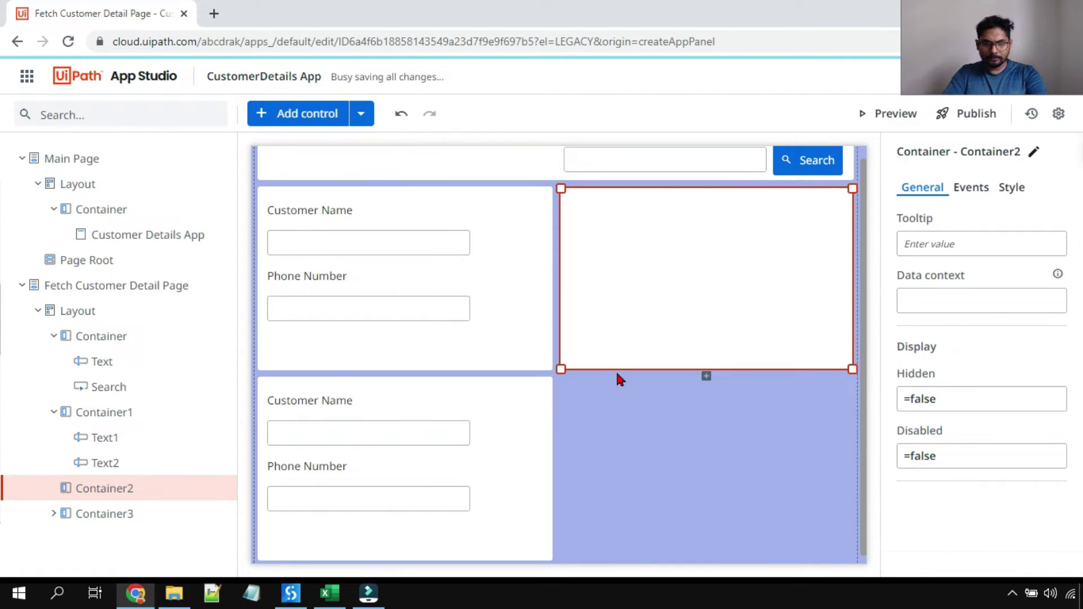
key(Delete)
Move the duplicated container above the original Container1, and delete the original
click(515, 440)
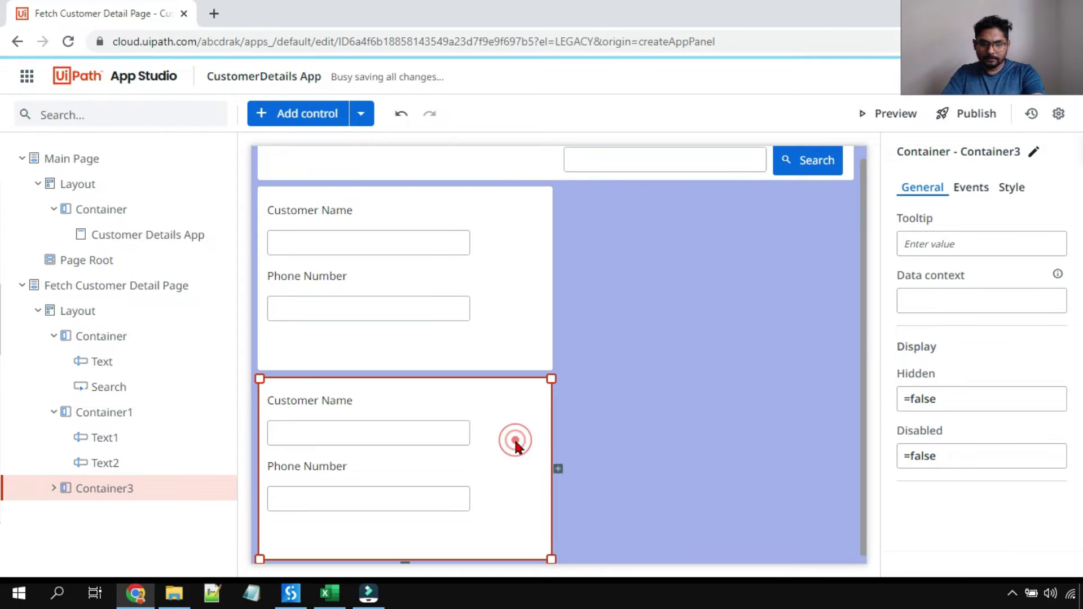
drag(524, 446, 520, 262)
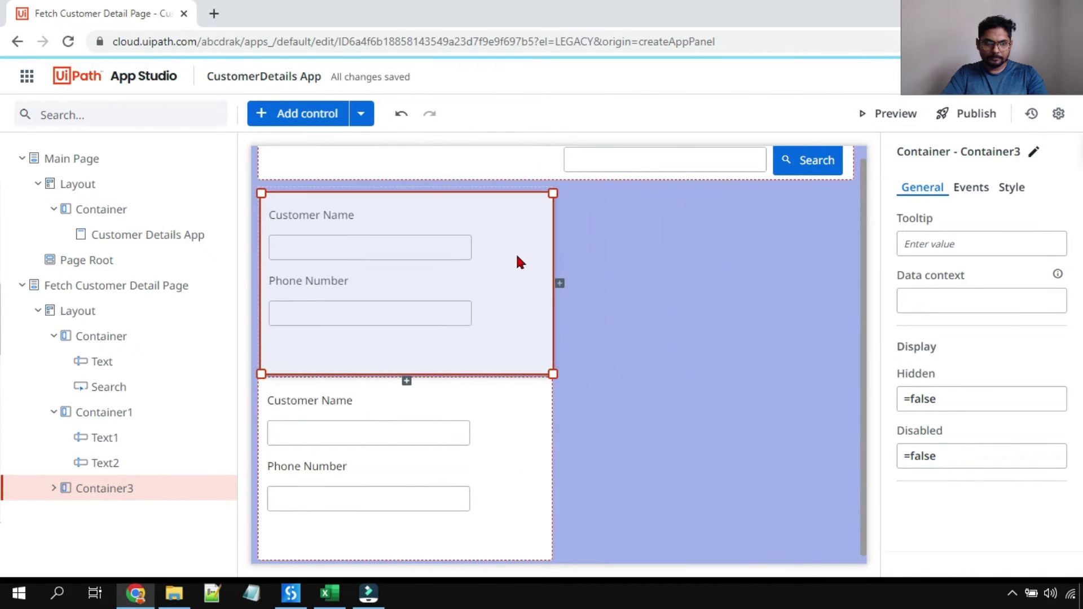
click(522, 472)
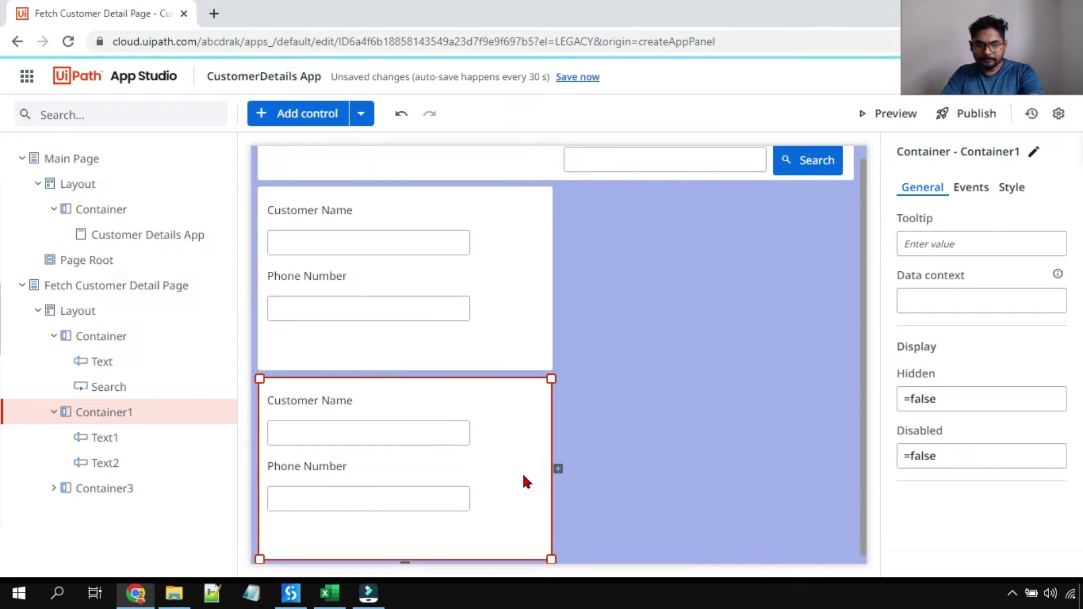
click(496, 290)
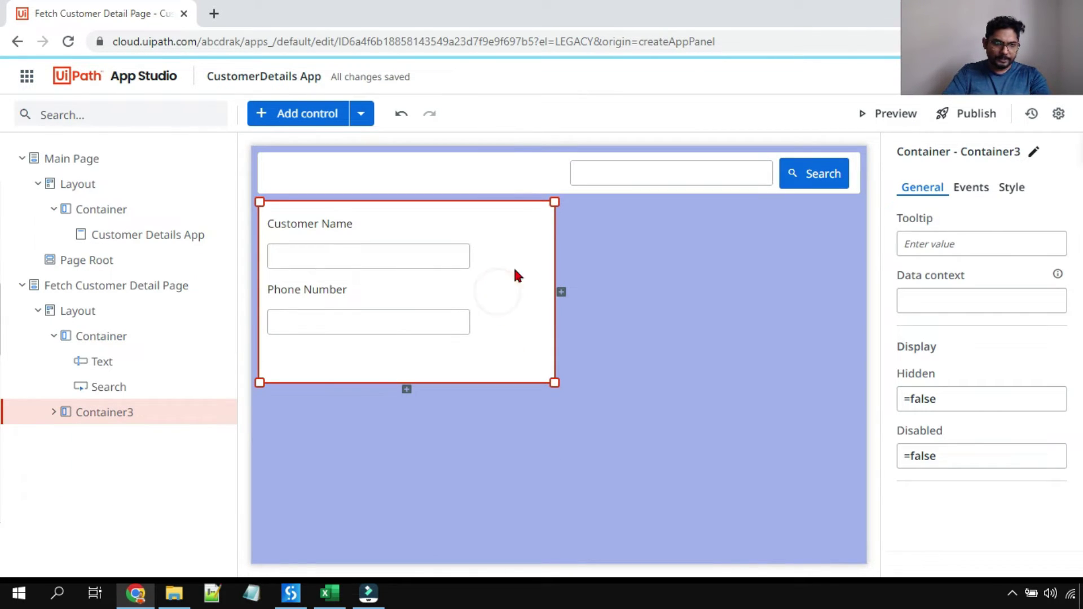
Duplicate the container holding the Customer Name and Phone Number textboxes so the copy sits beside it
click(111, 335)
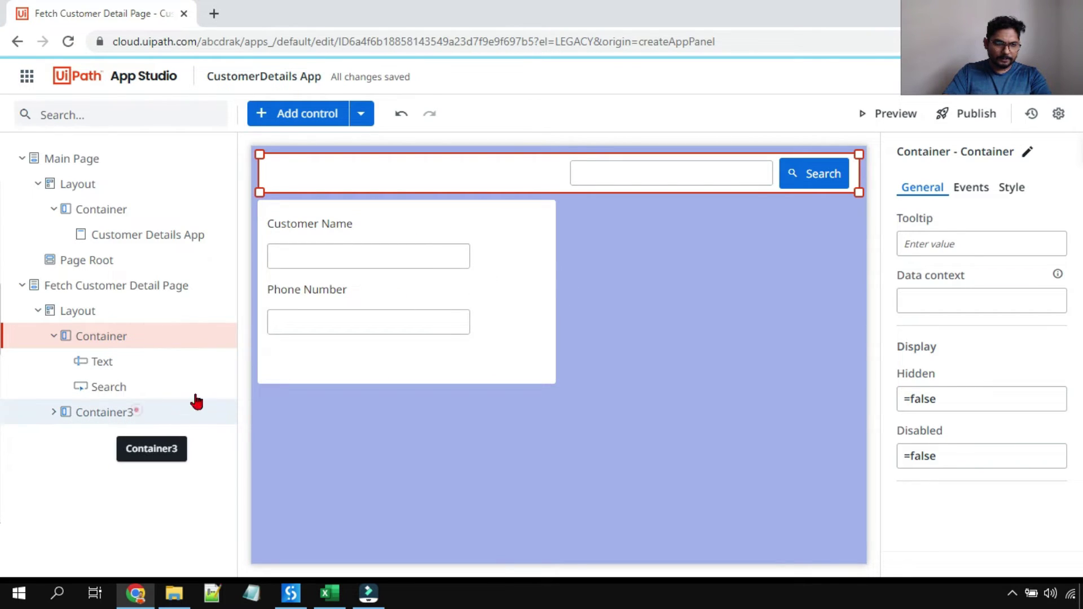
click(135, 411)
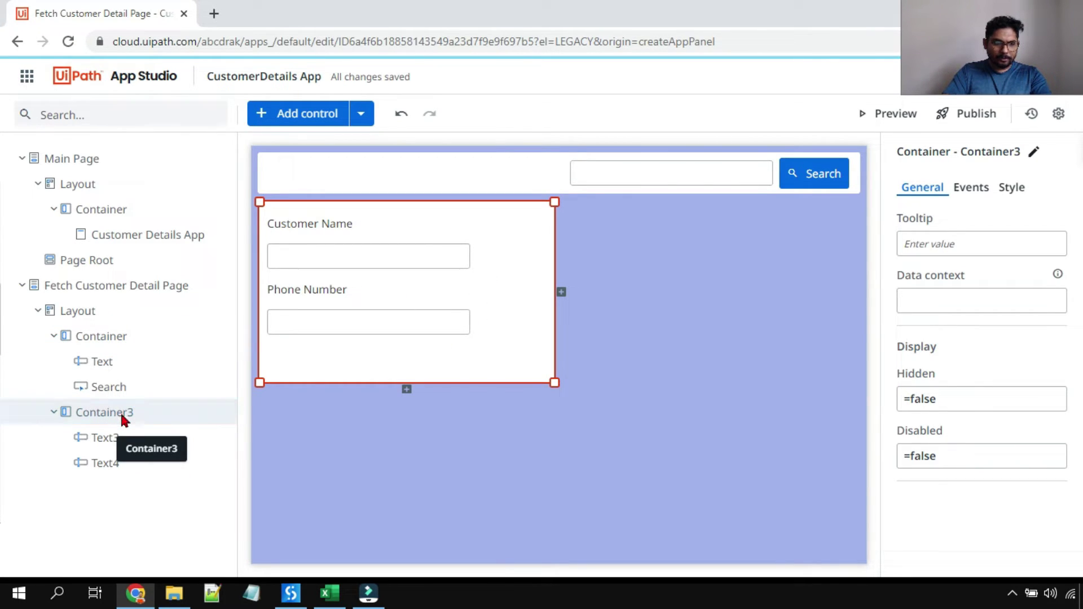
right_click(120, 411)
click(169, 333)
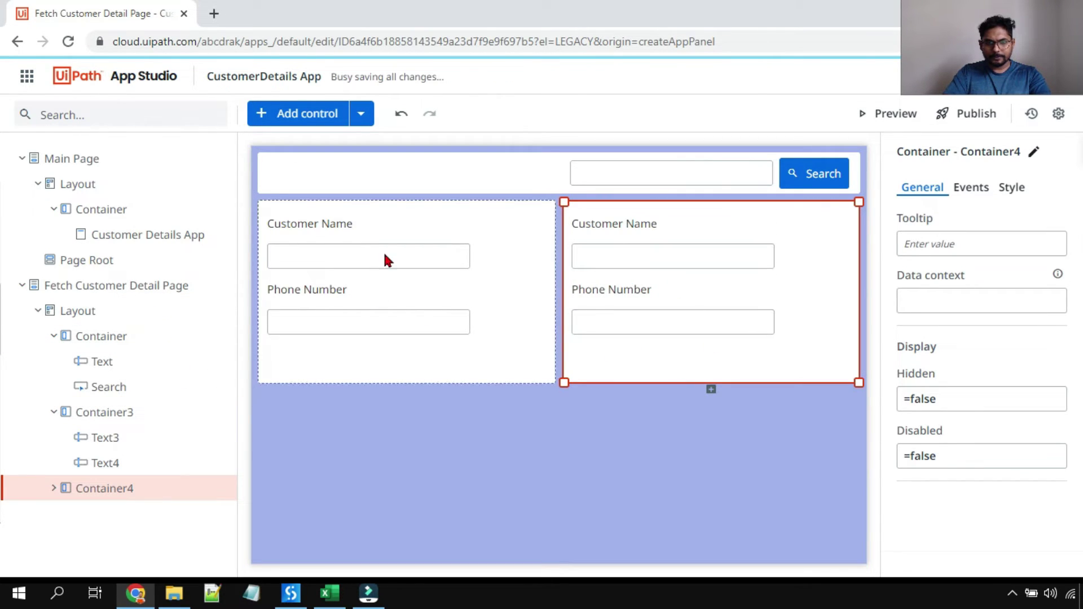
Select the copied Customer Name textbox and check the payment column headings in Sheet2 of the Excel workbook
click(629, 230)
click(330, 593)
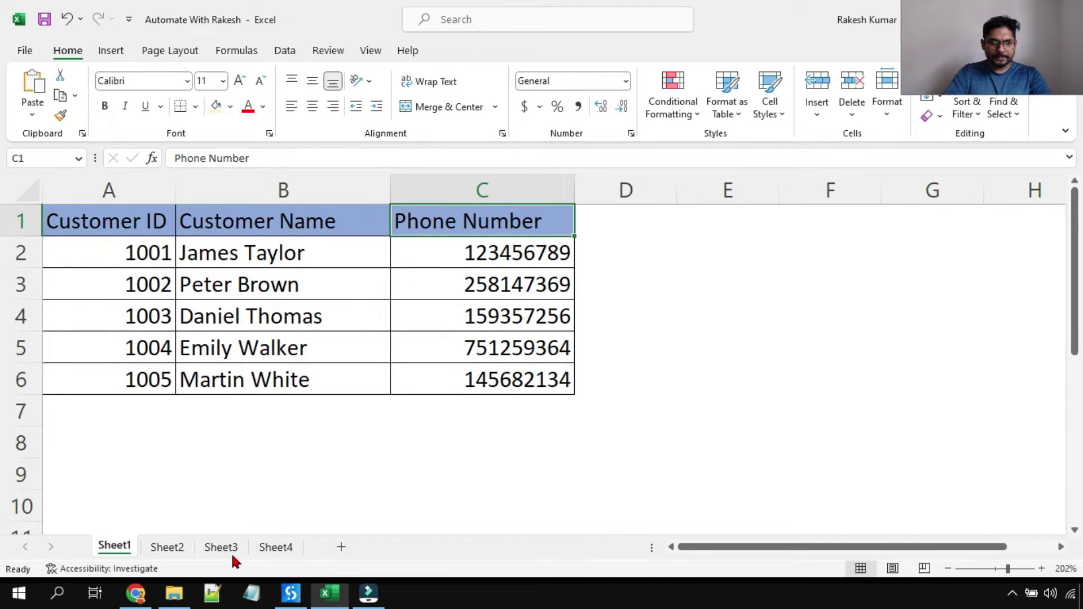
click(166, 548)
click(451, 218)
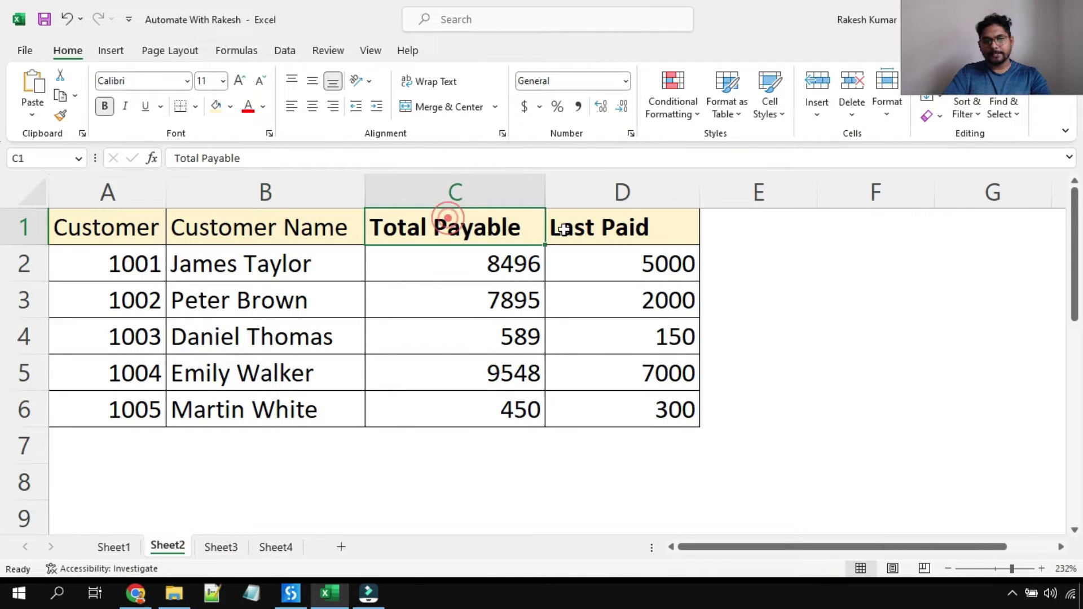
click(635, 224)
key(alt+Tab)
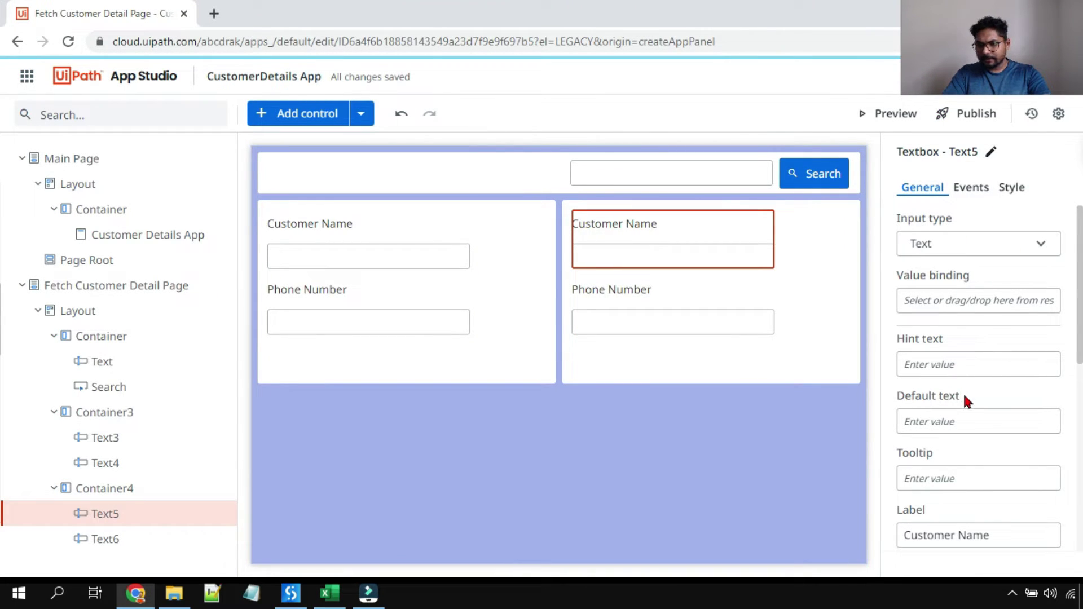
Set the label of the copied Customer Name textbox in the second container to Total Payable
scroll(966, 417, down, 1)
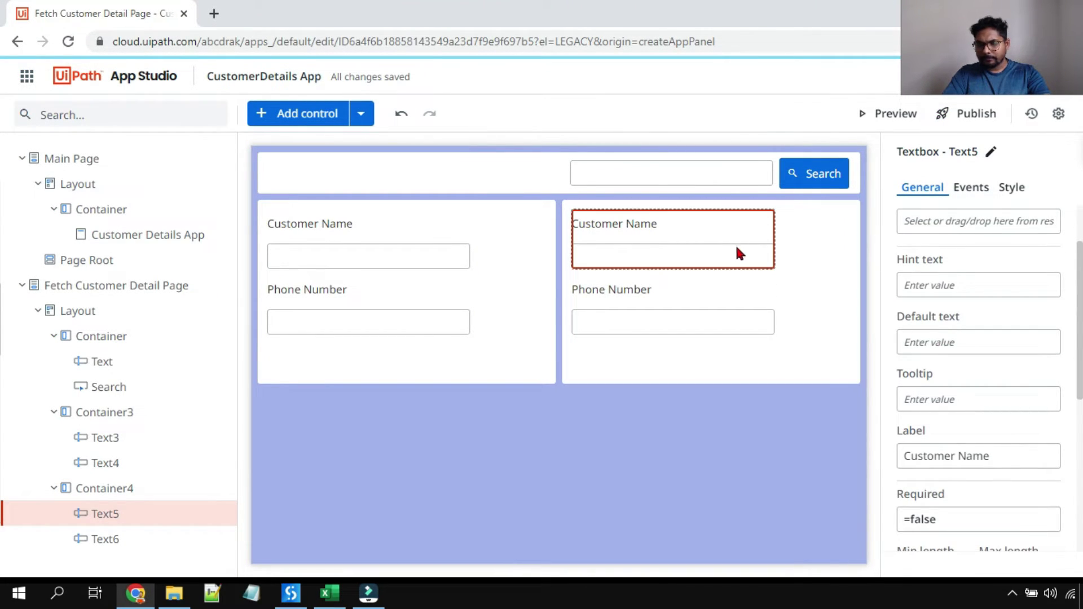
drag(996, 452, 2, 481)
text(Total)
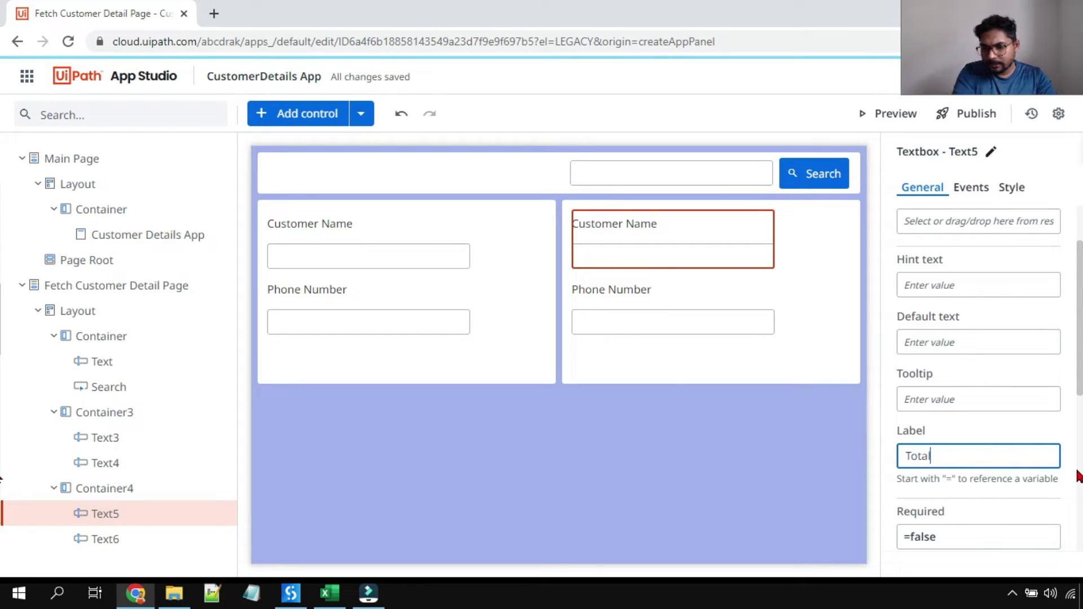
text( Payable)
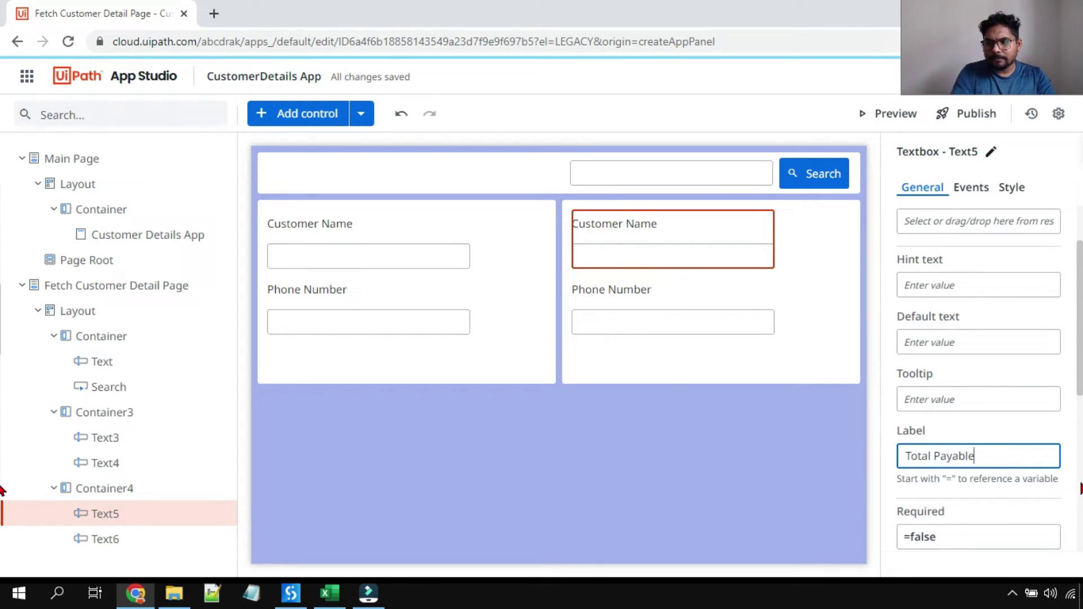
Relabel the second container's Phone Number textbox as Last Paid and check its Disabled setting
click(632, 291)
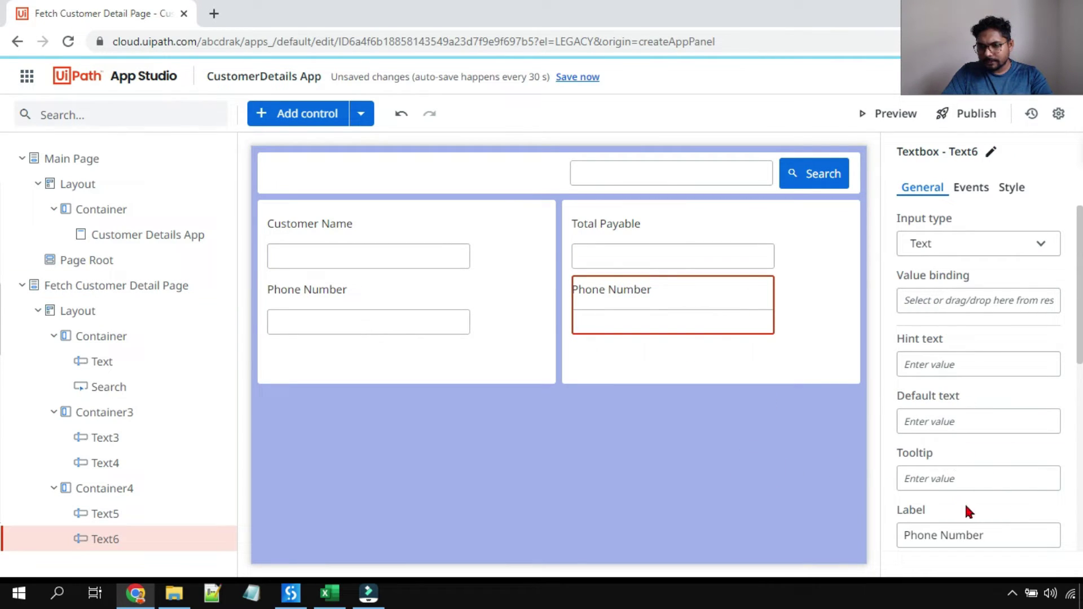
scroll(968, 510, down, 3)
drag(989, 376, 848, 377)
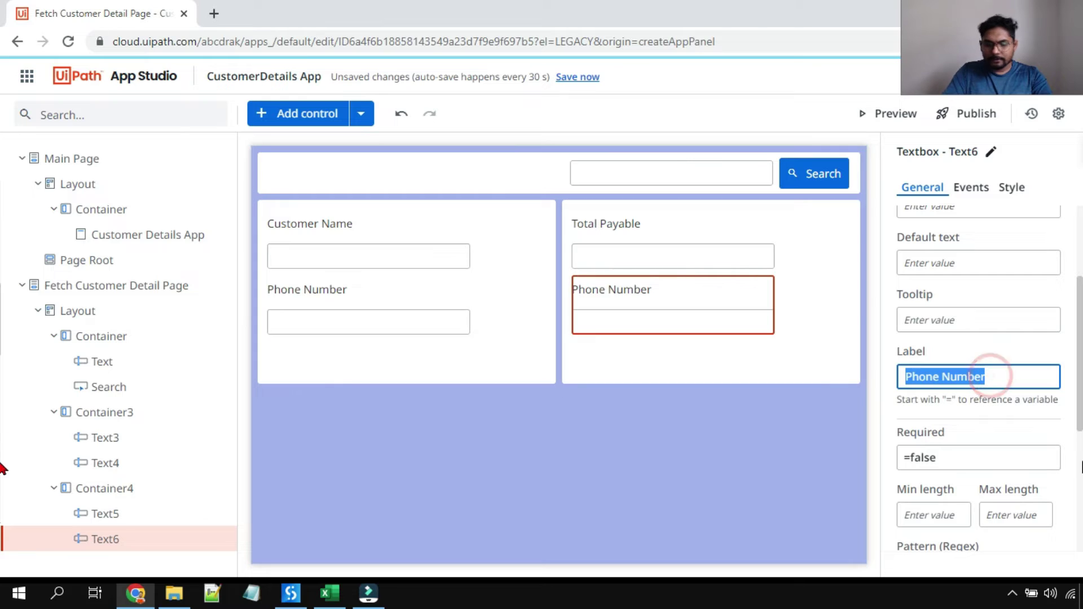
text(Last Paid)
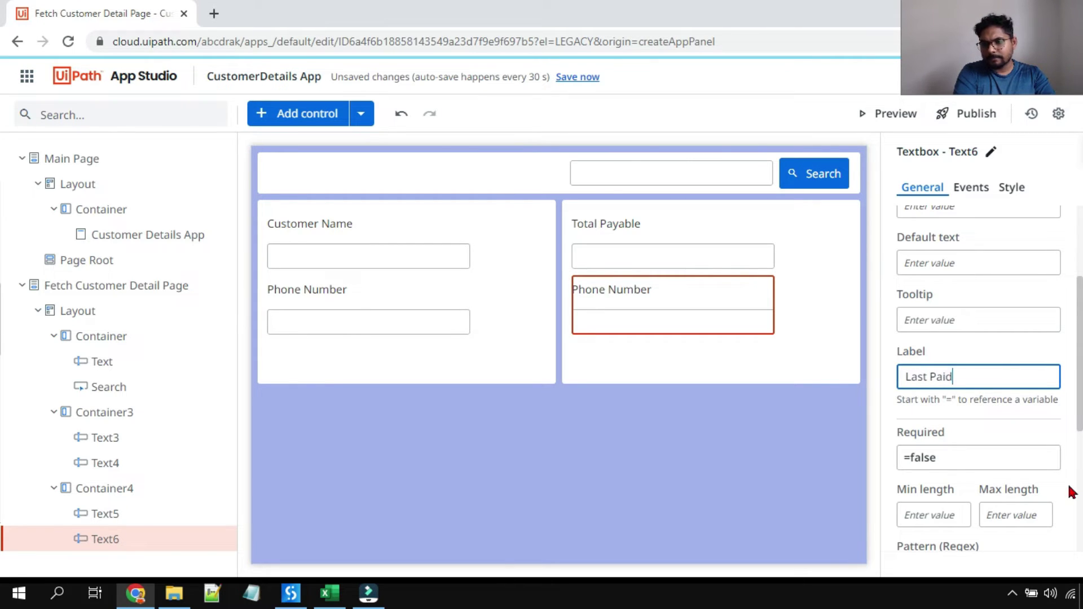
scroll(1066, 485, down, 5)
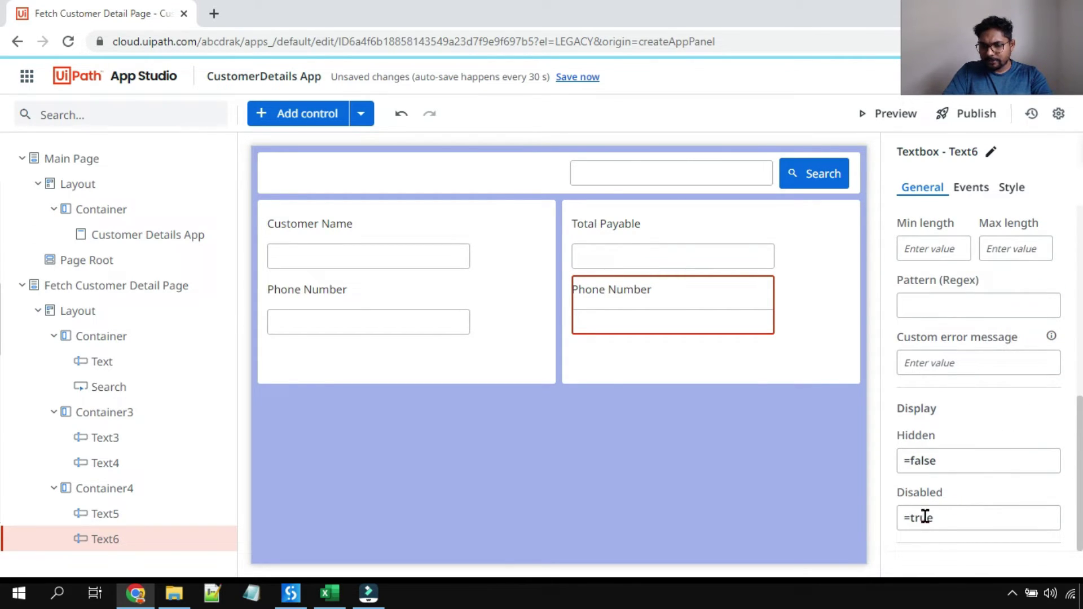
click(733, 508)
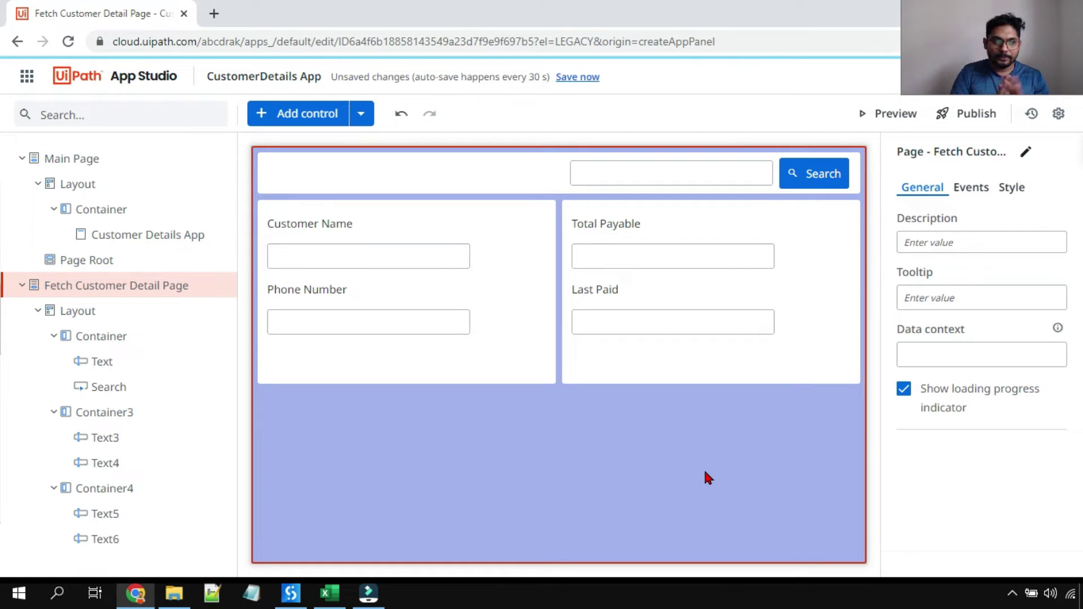
Preview the app with both detail containers, and close the preview to return to the page design
click(898, 117)
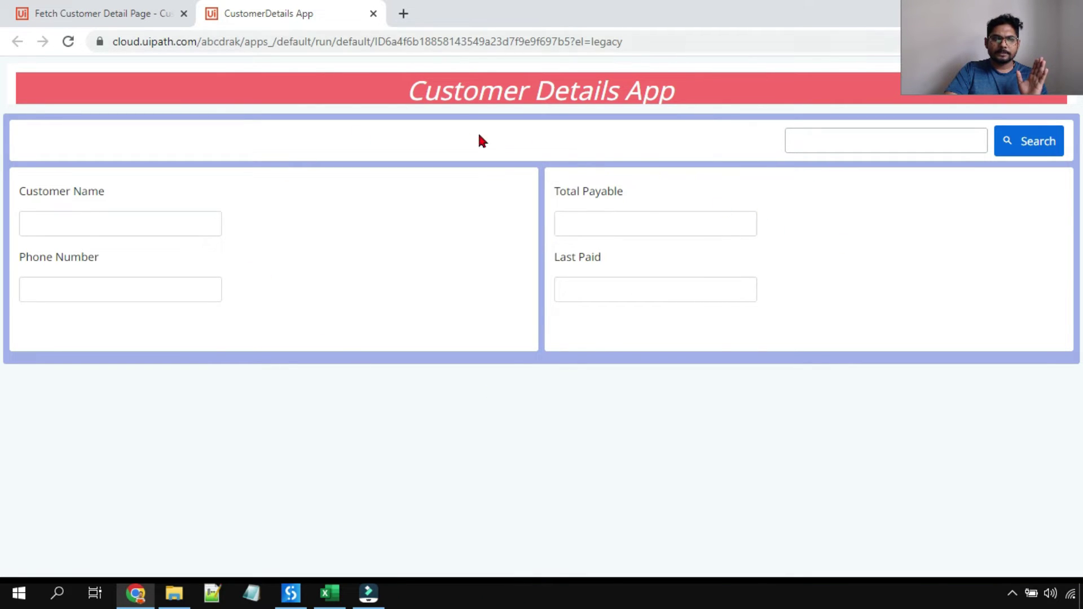
click(373, 14)
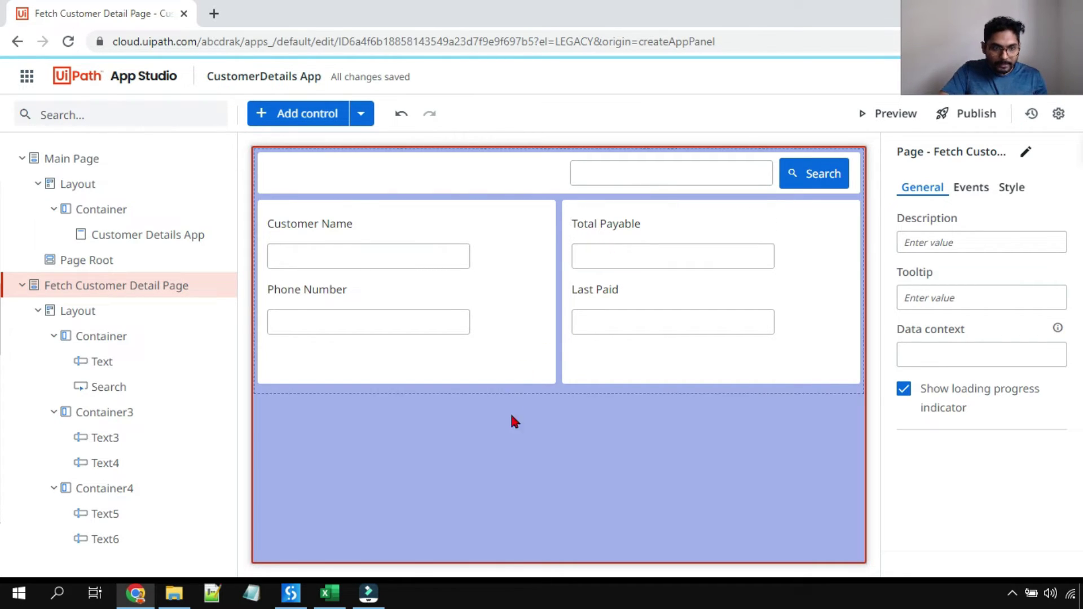
click(515, 457)
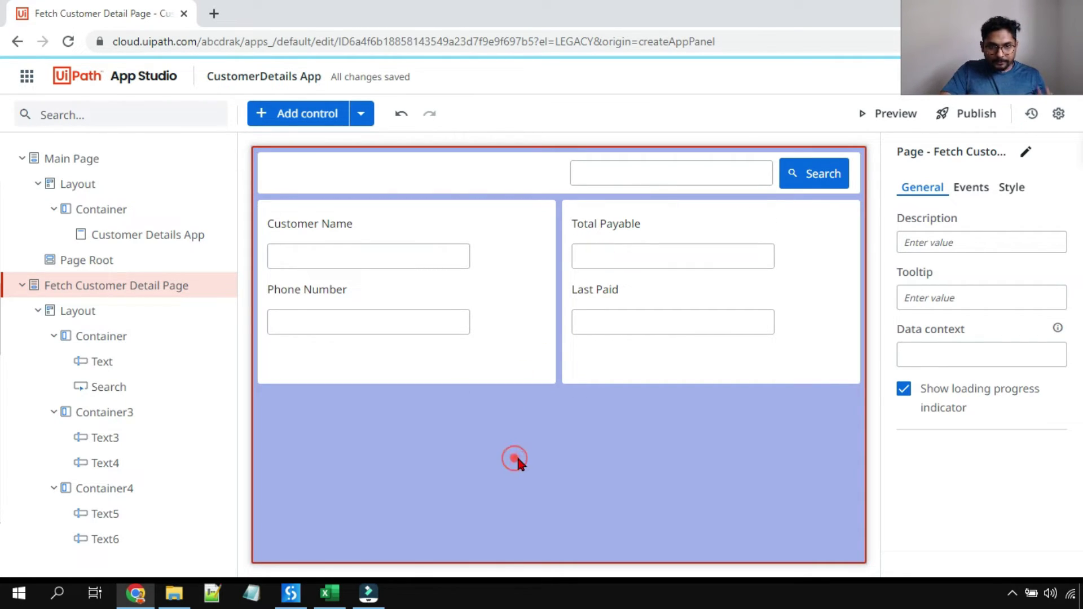
Compare the Page Root container on the Main Page with the Fetch Customer Detail Page it embeds
click(90, 261)
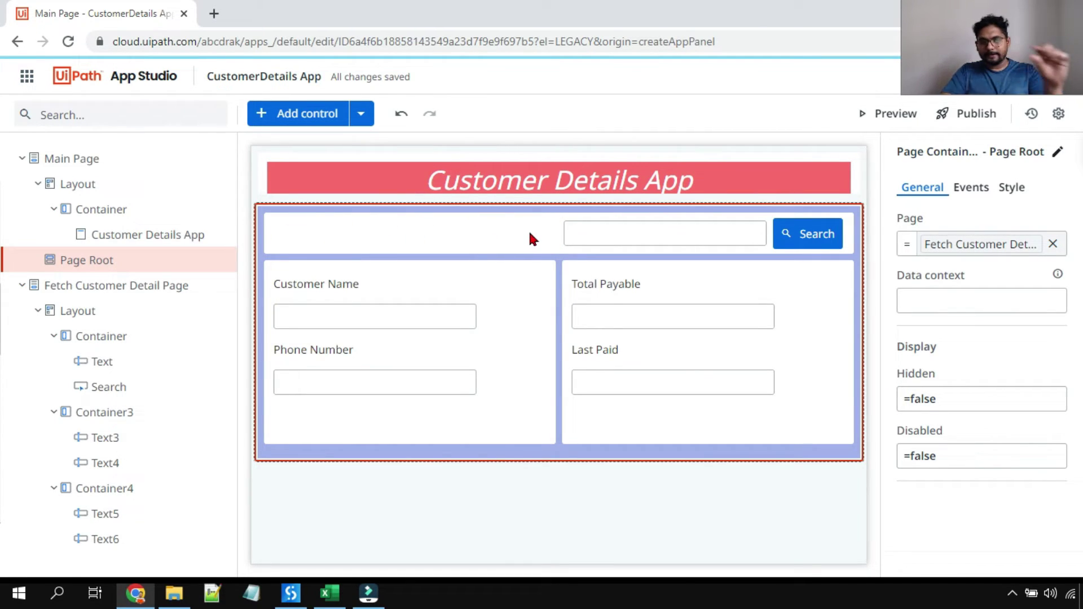
click(107, 286)
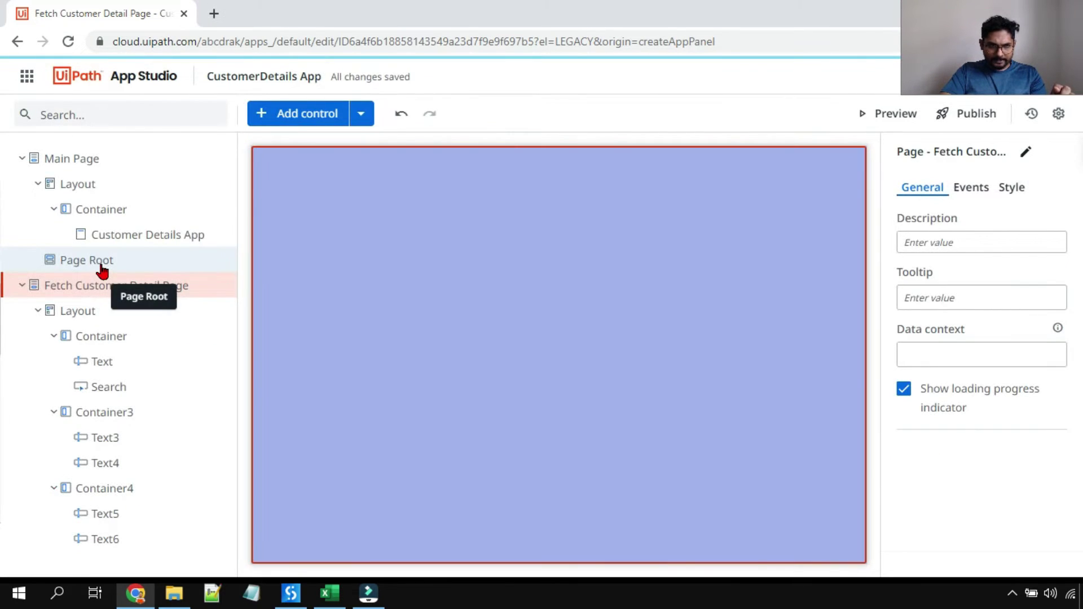
click(99, 261)
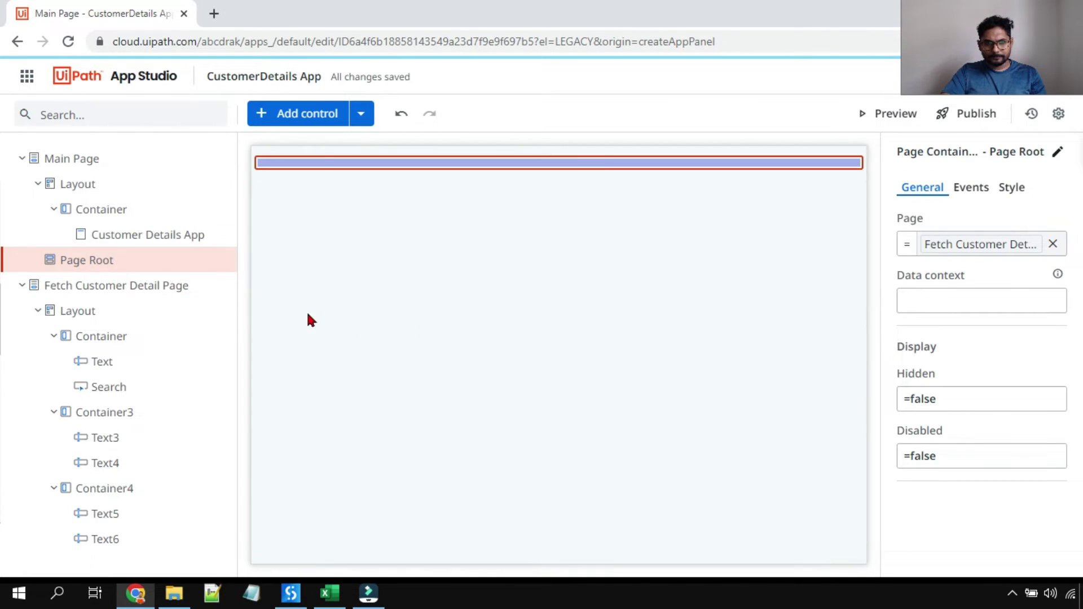
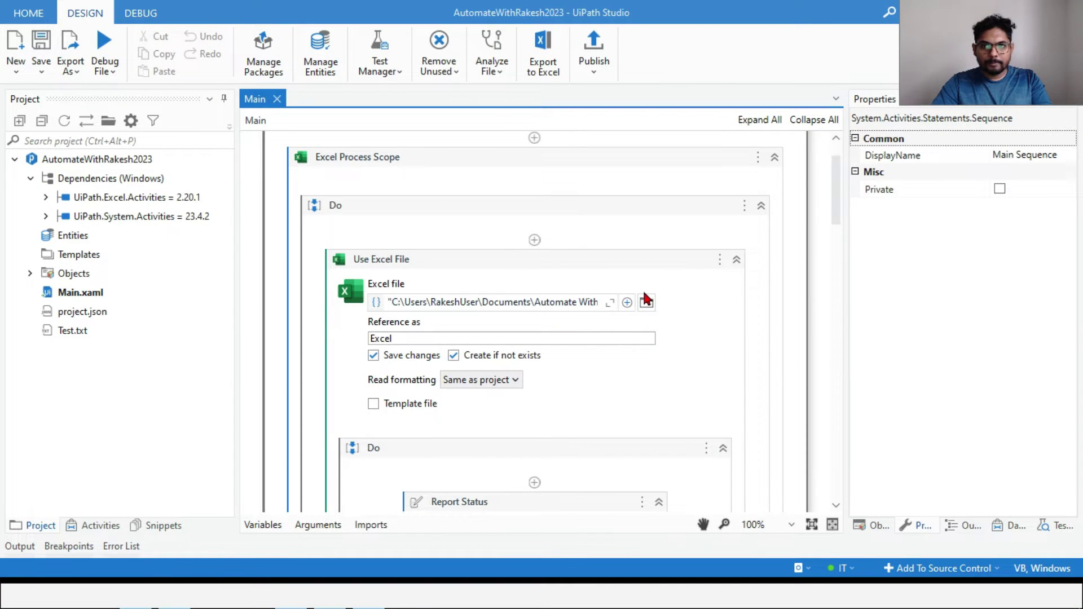
In UiPath Studio, create a new sequence workflow named Backedn Design in the AutomateWithRakesh2023 project
click(16, 71)
click(48, 97)
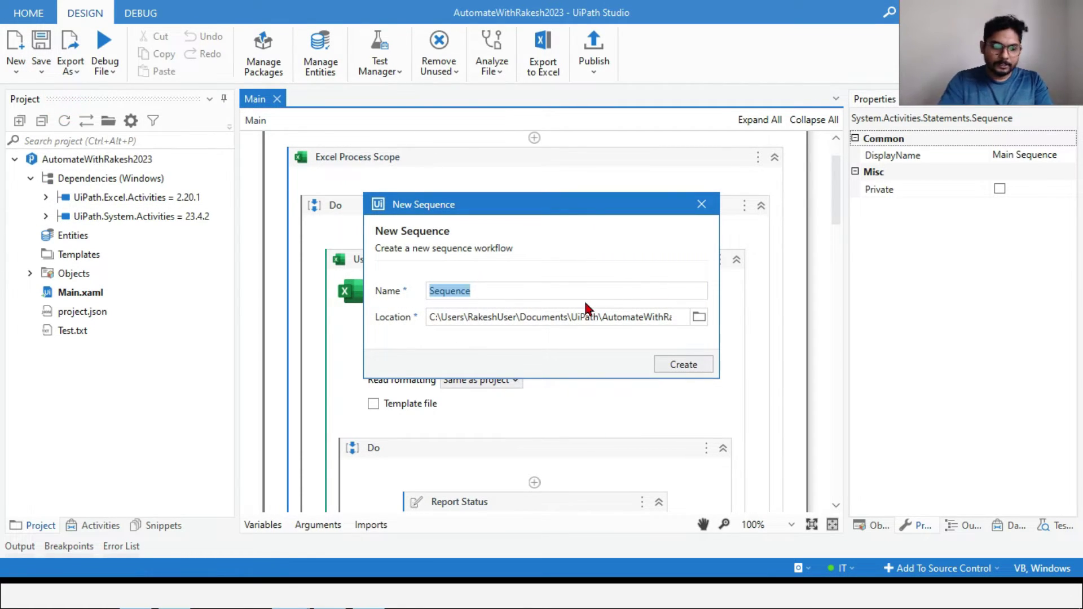
text(bACK)
key(BackSpace)
key(BackSpace)
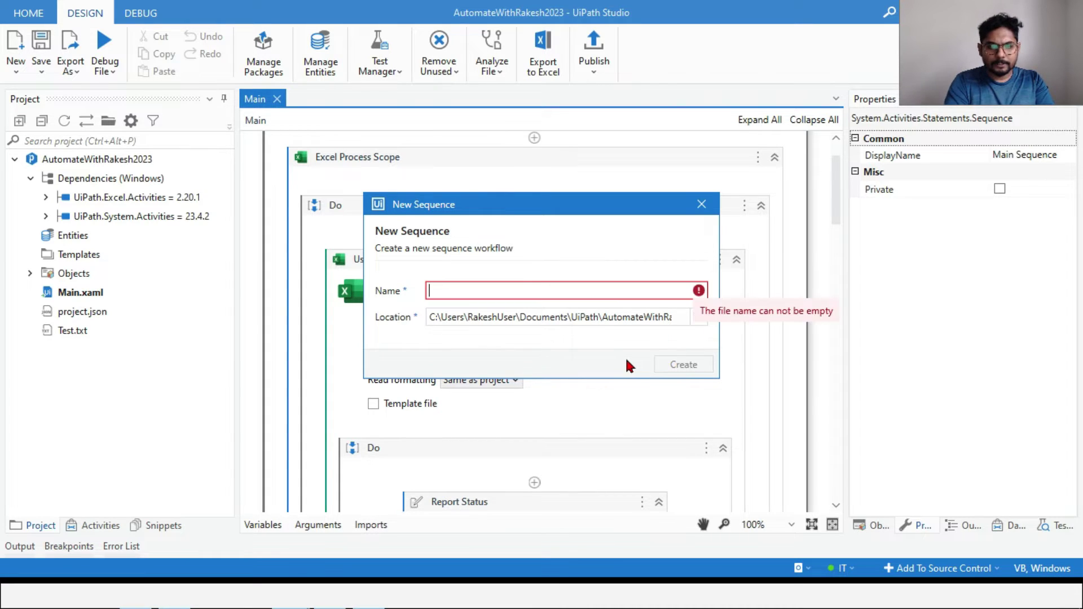
text(Backedn Design)
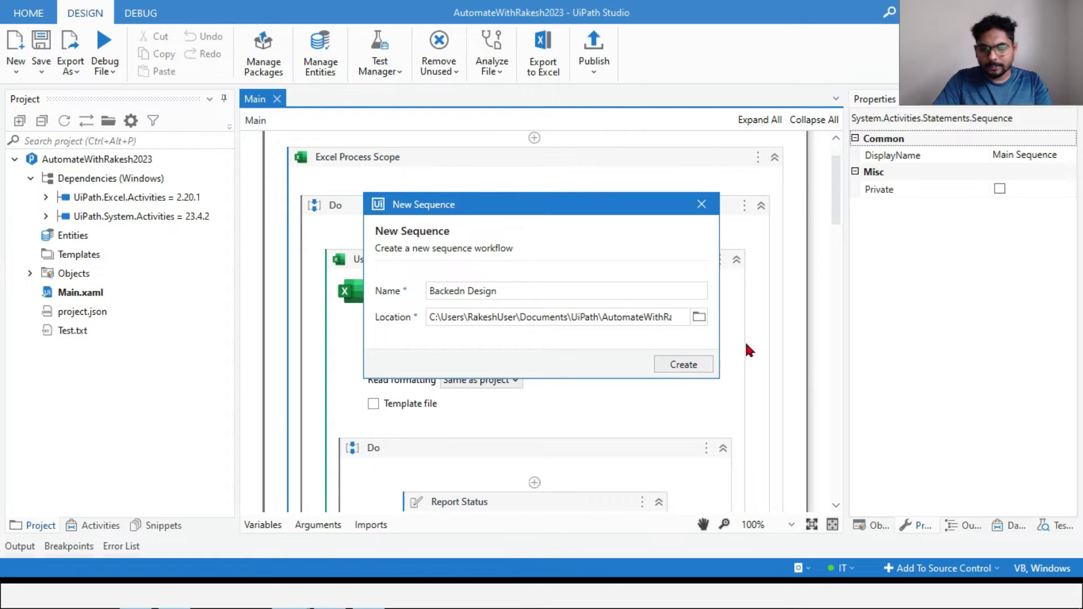
click(683, 365)
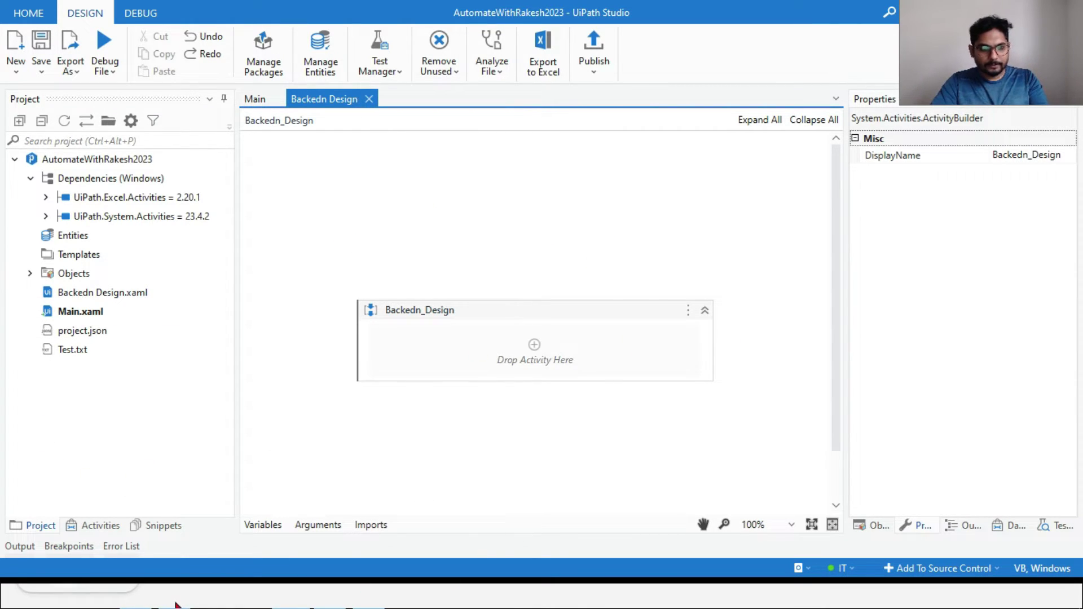
Switch to the Excel workbook and review the Customer ID, Customer Name and Phone Number columns in Sheet1
key(super)
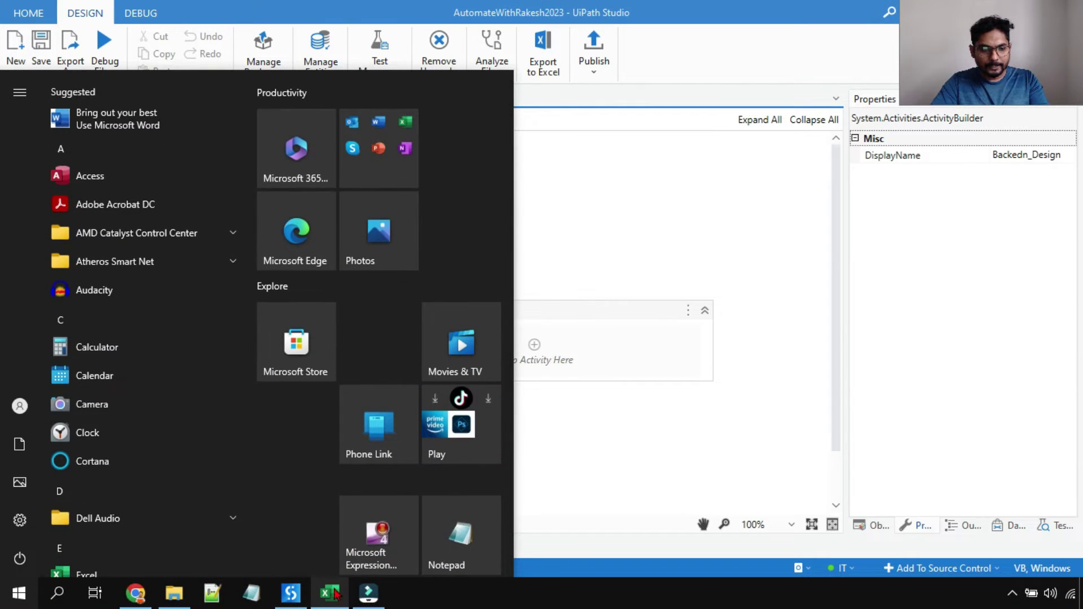
click(332, 594)
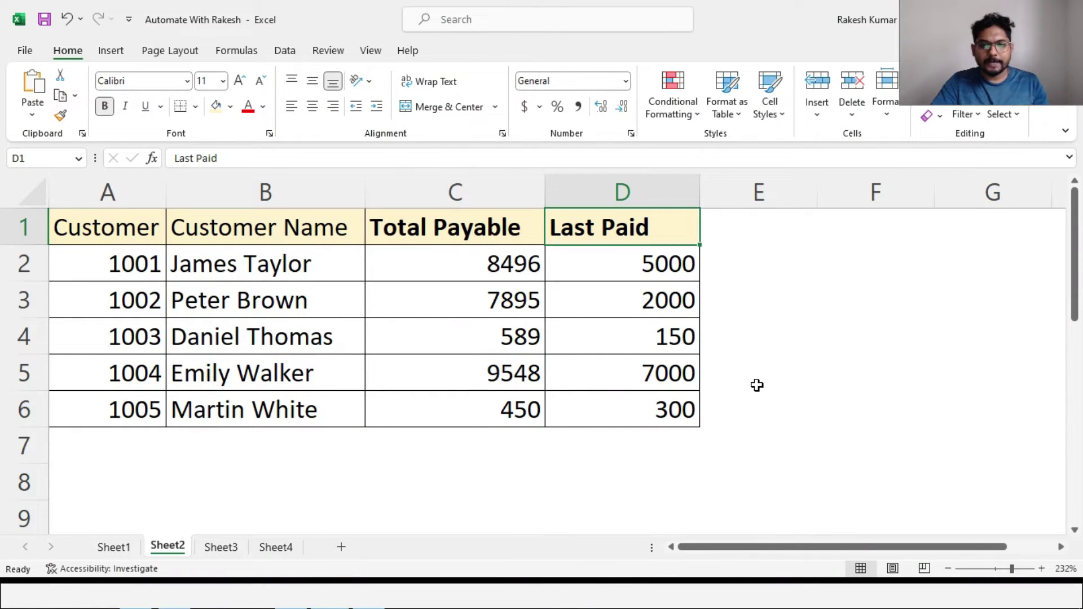
click(110, 550)
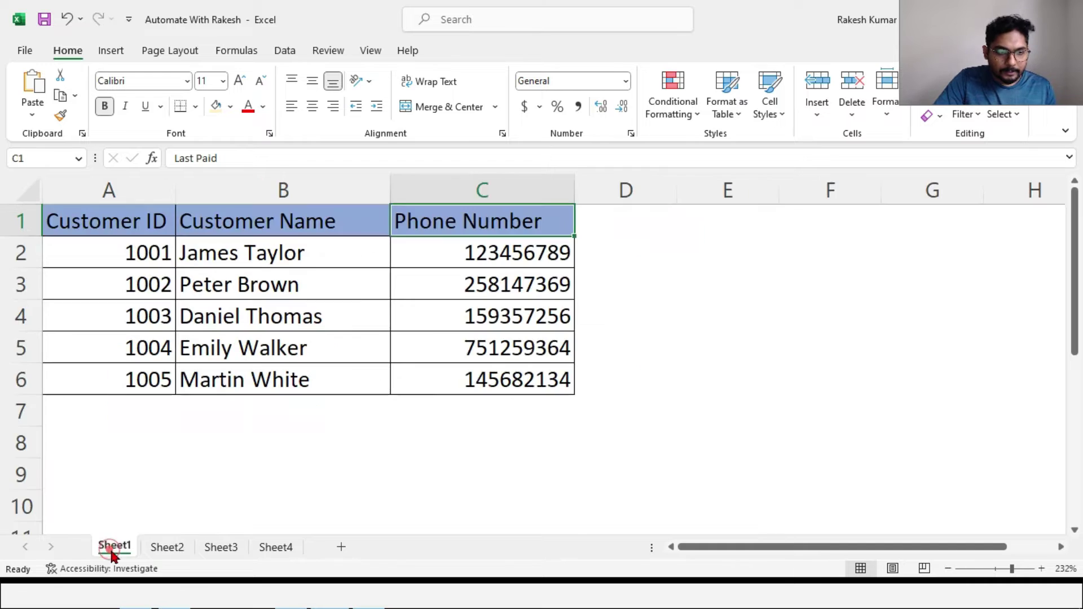
drag(135, 222, 160, 377)
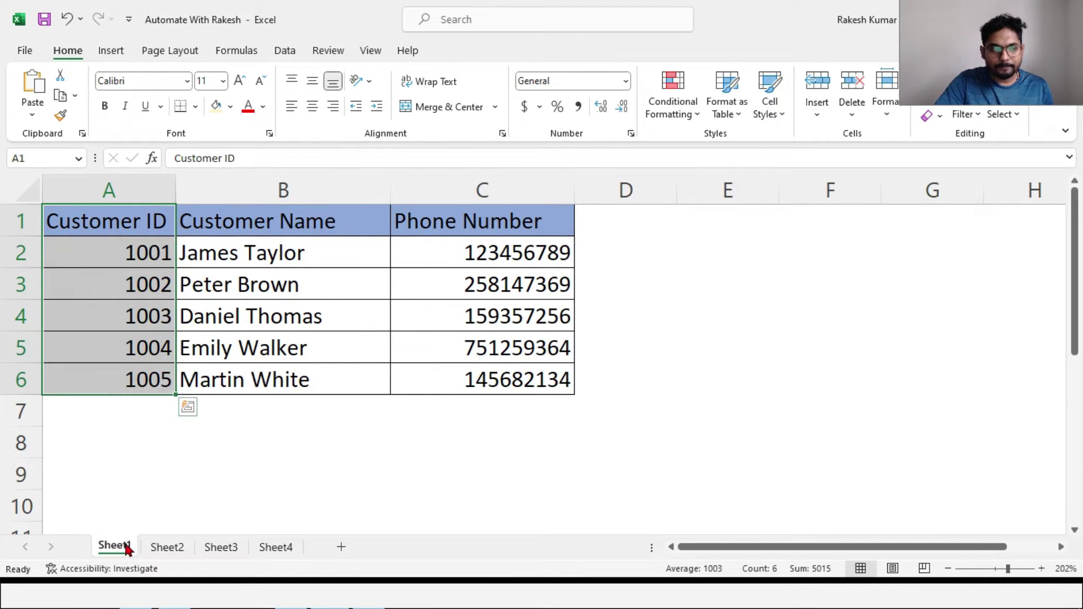
drag(304, 219, 297, 377)
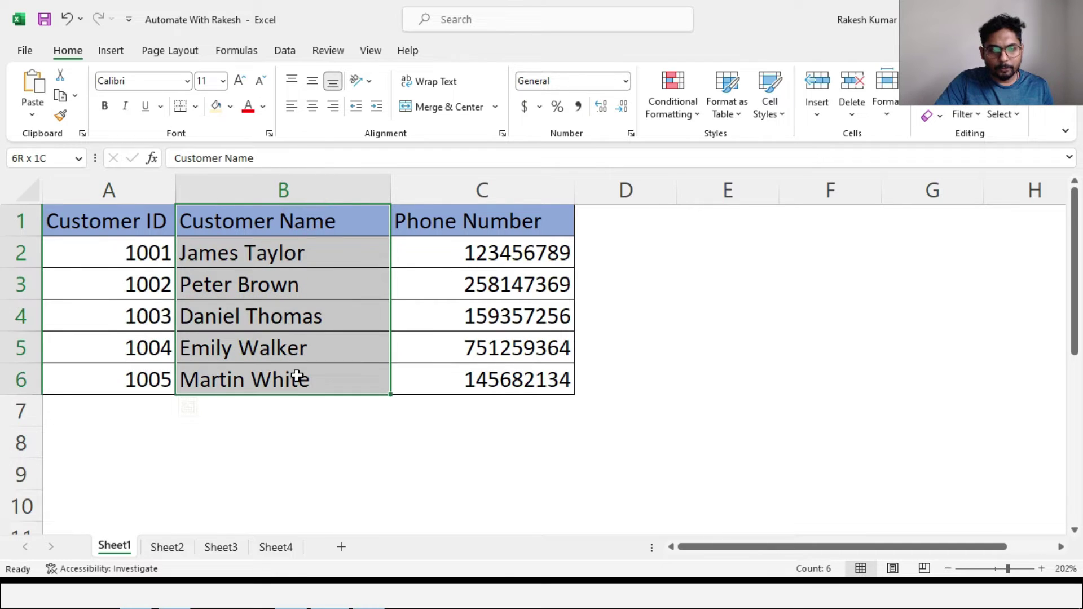
drag(491, 223, 496, 380)
Examine how a customer ID in Sheet1 leads to the customer name and phone number in the same row
click(148, 255)
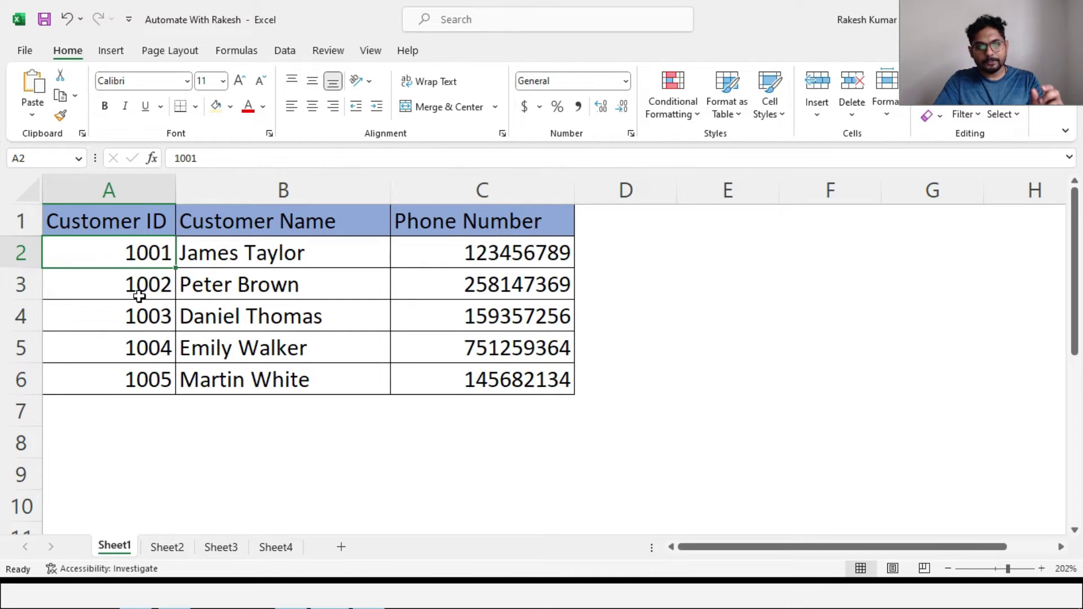
click(148, 317)
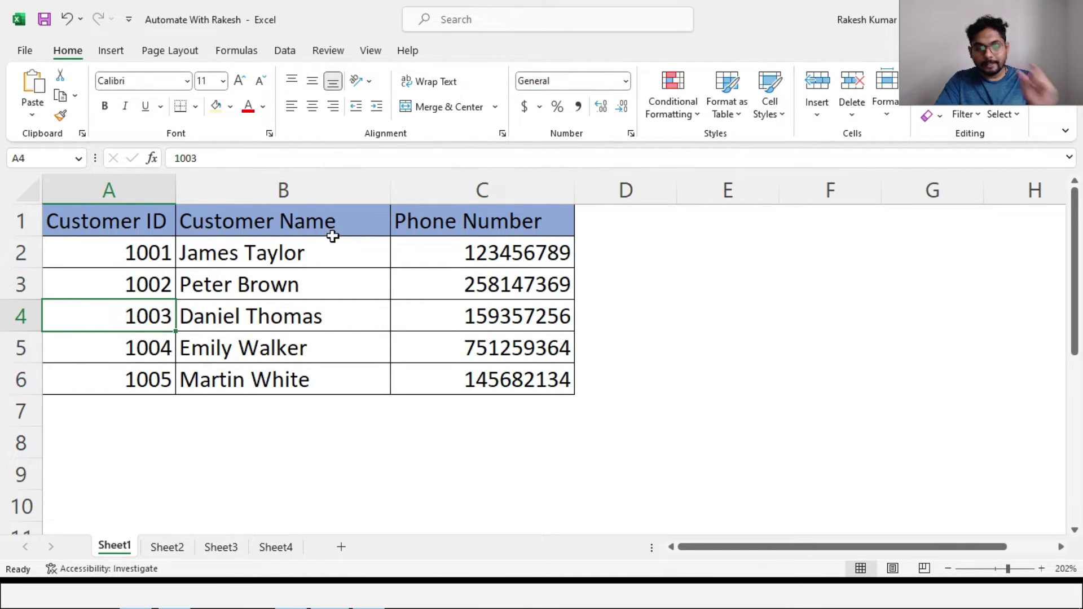
click(309, 229)
click(155, 318)
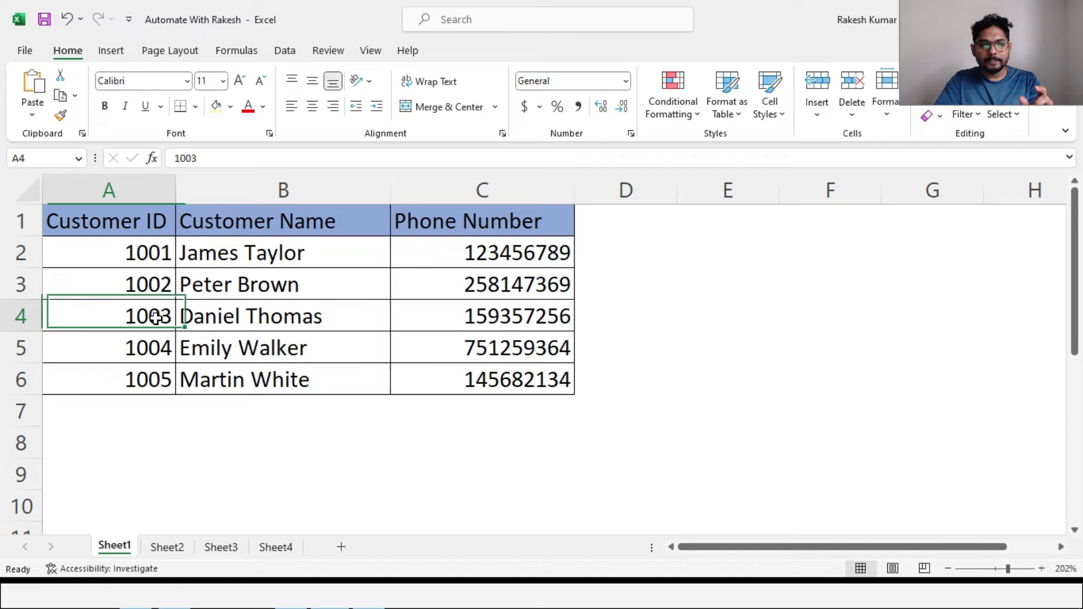
click(263, 317)
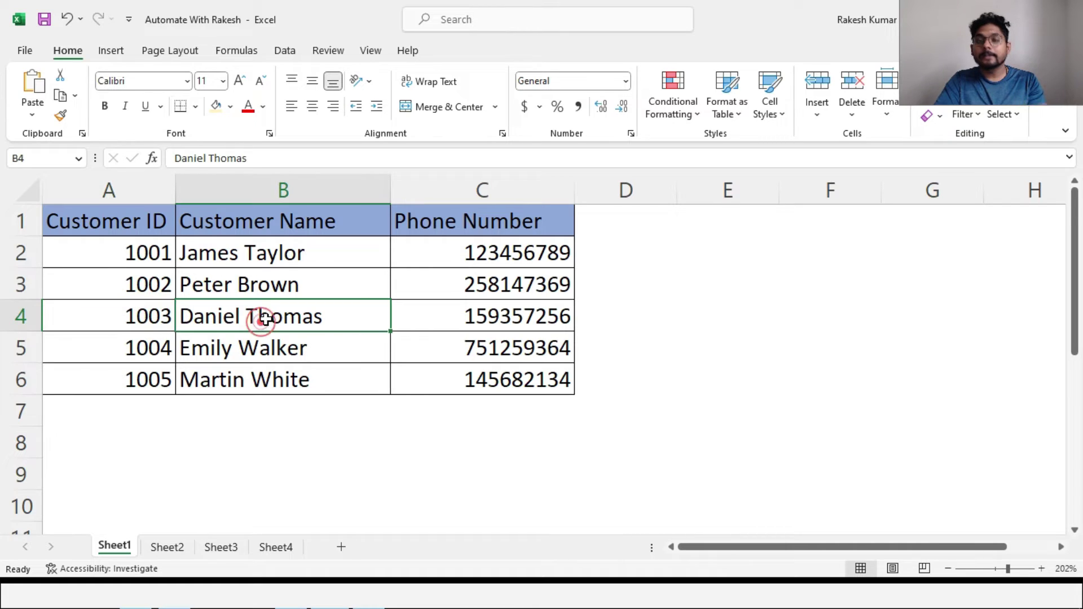
click(502, 323)
click(136, 318)
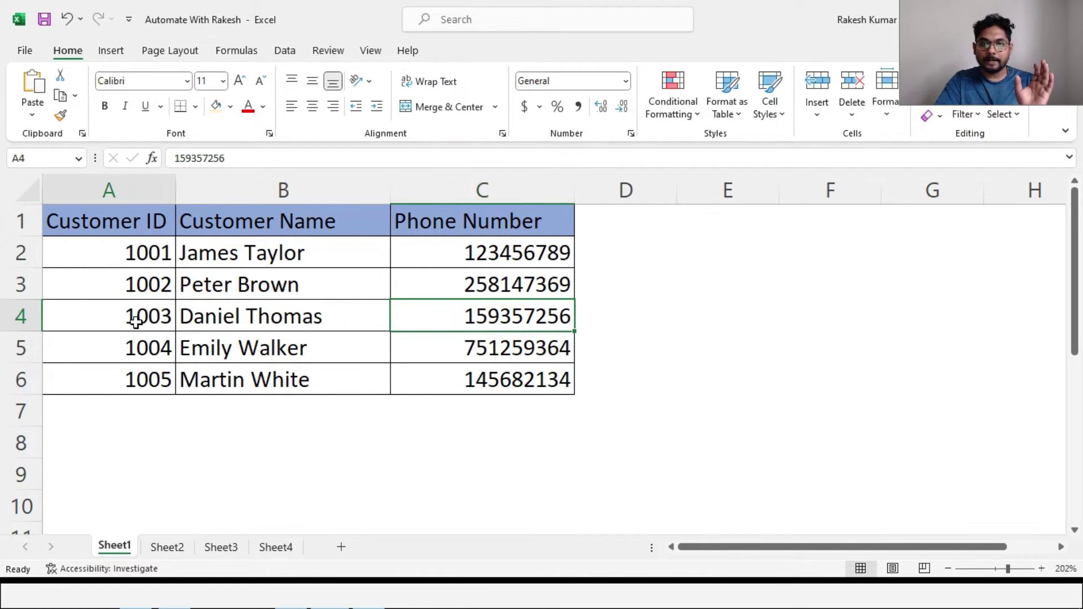
click(251, 314)
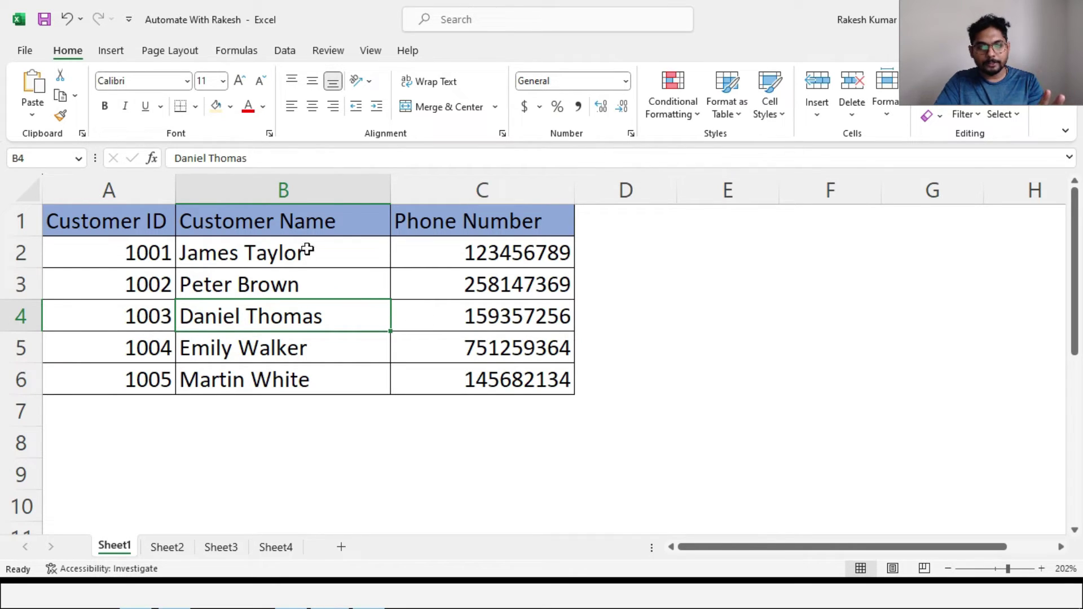
Switch from Excel to UiPath Studio and search the activities for "excel"
click(479, 319)
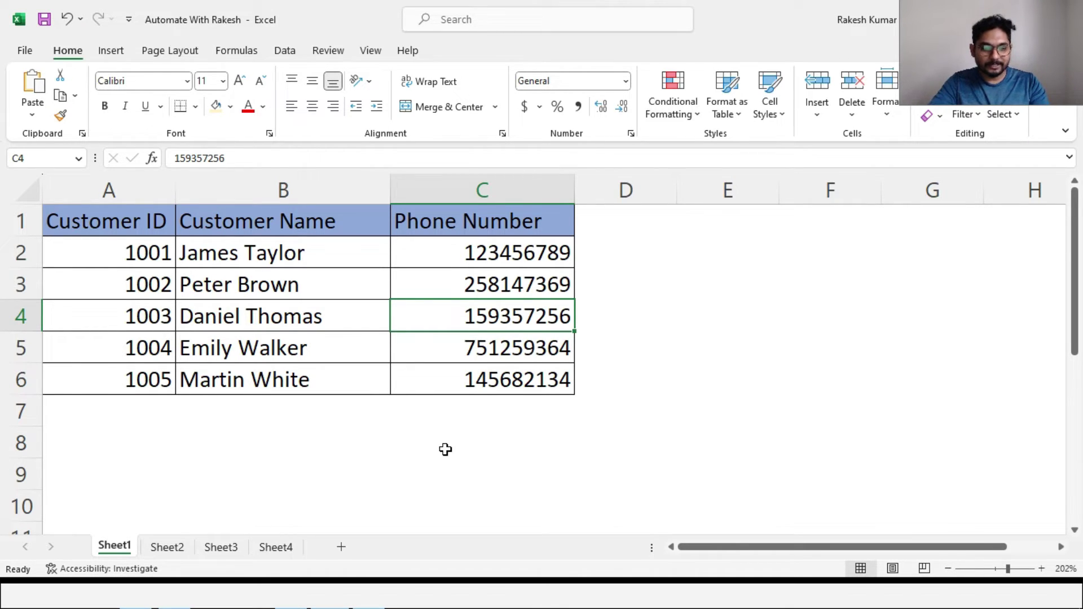
key(alt+Tab)
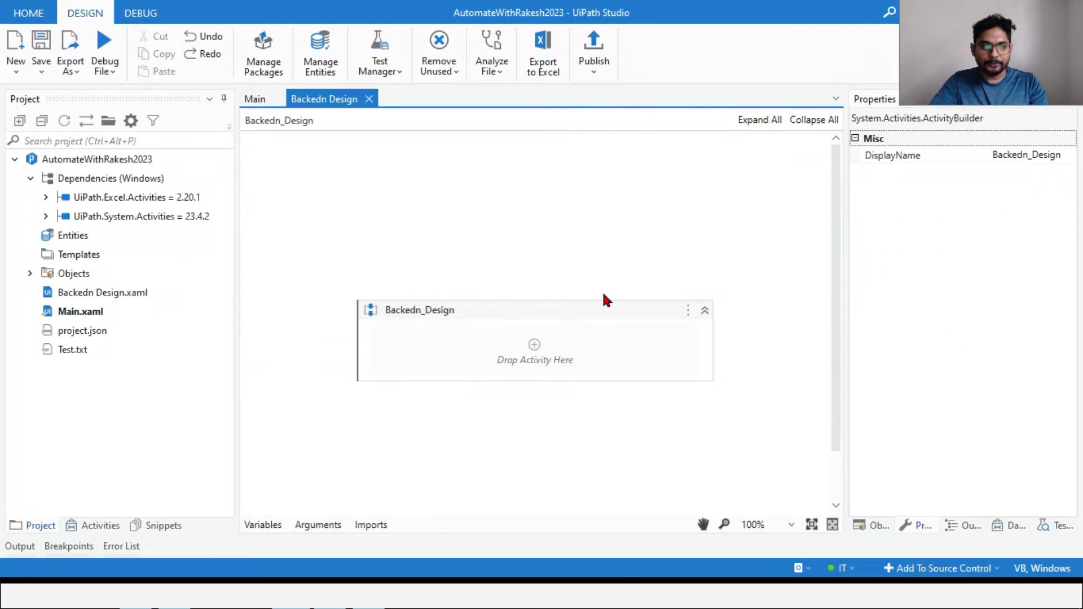
scroll(767, 299, down, 2)
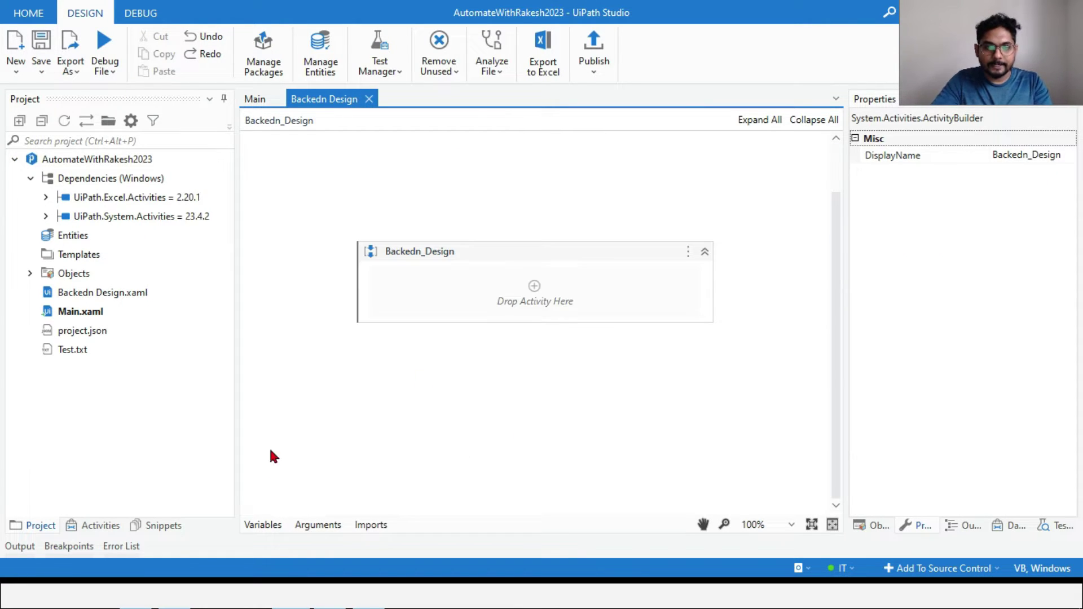
click(46, 141)
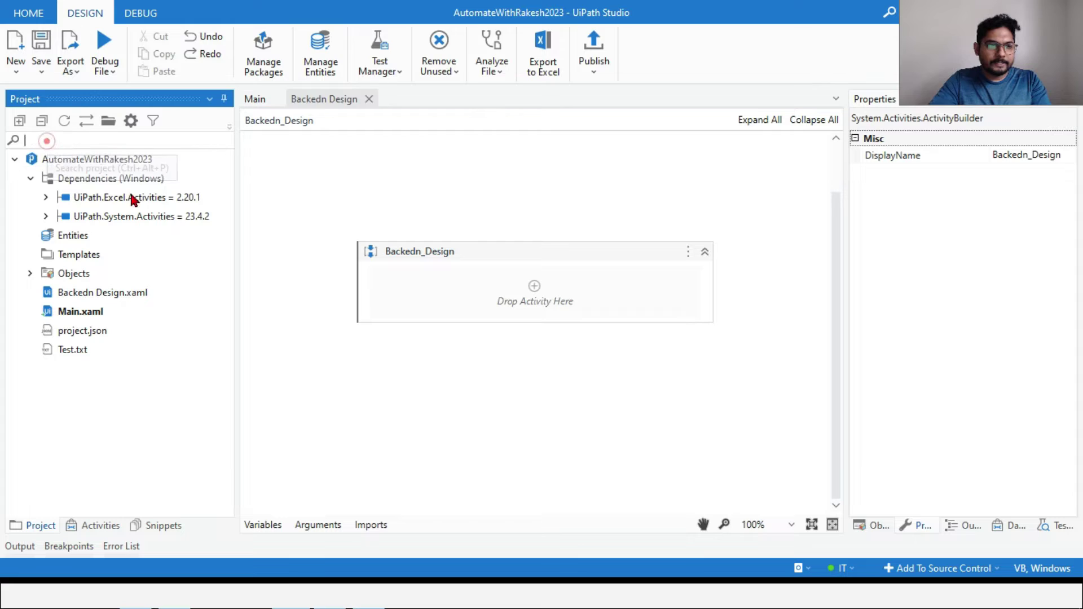
click(101, 524)
click(79, 141)
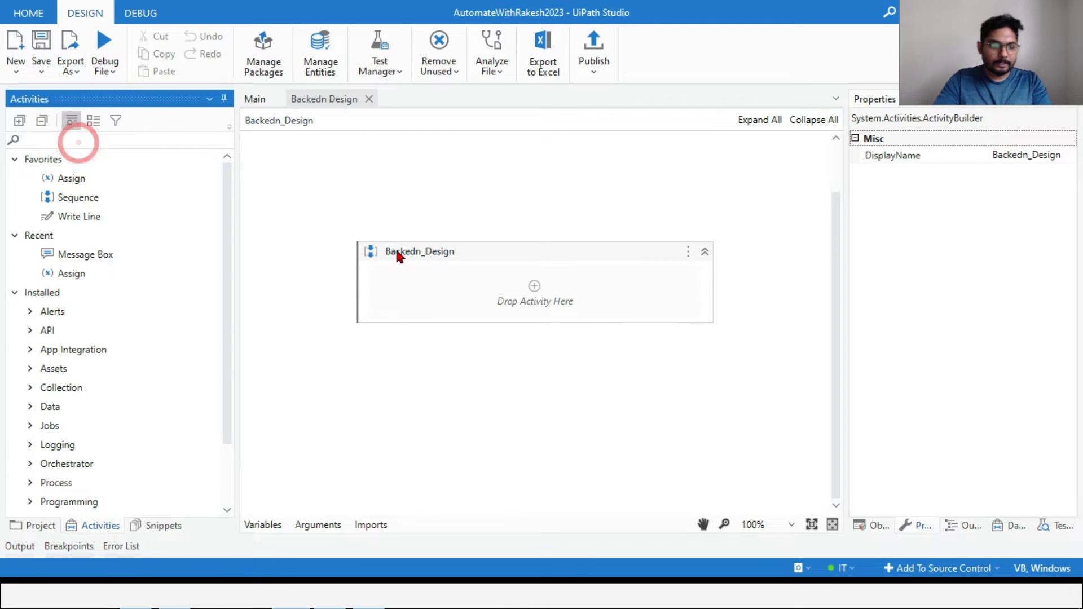
text(exc)
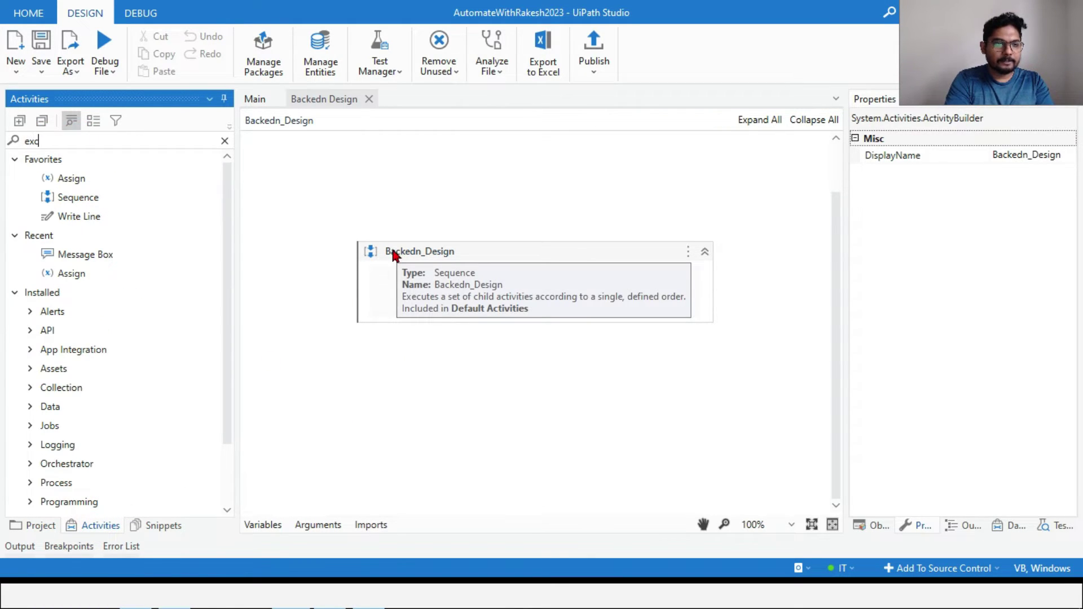
text(el)
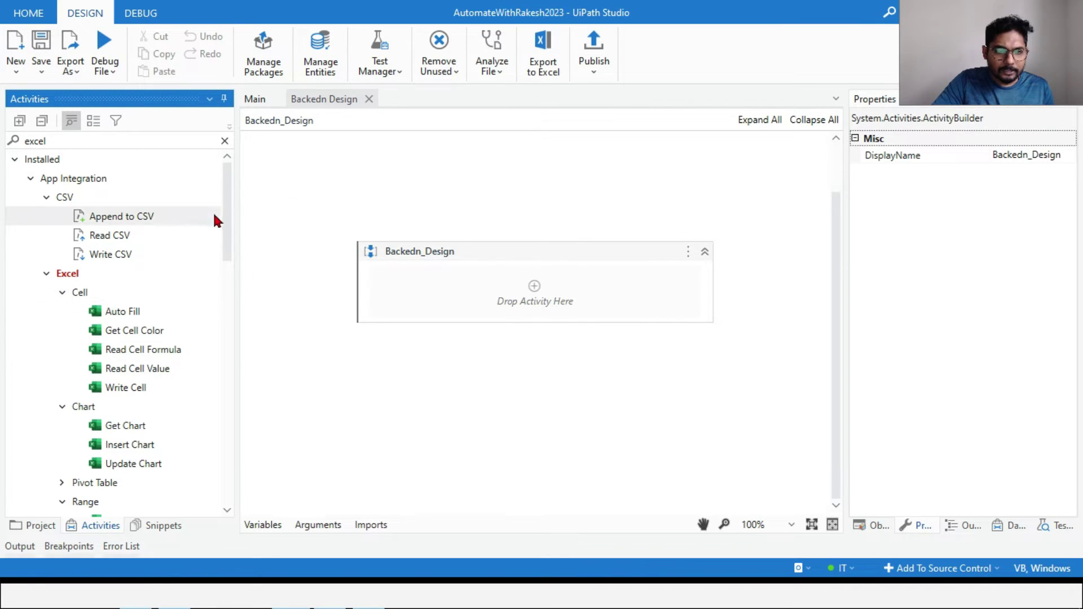
Add an Excel Process Scope to the Backedn_Design sequence and place a Use Excel File activity inside its Do container
drag(228, 220, 232, 438)
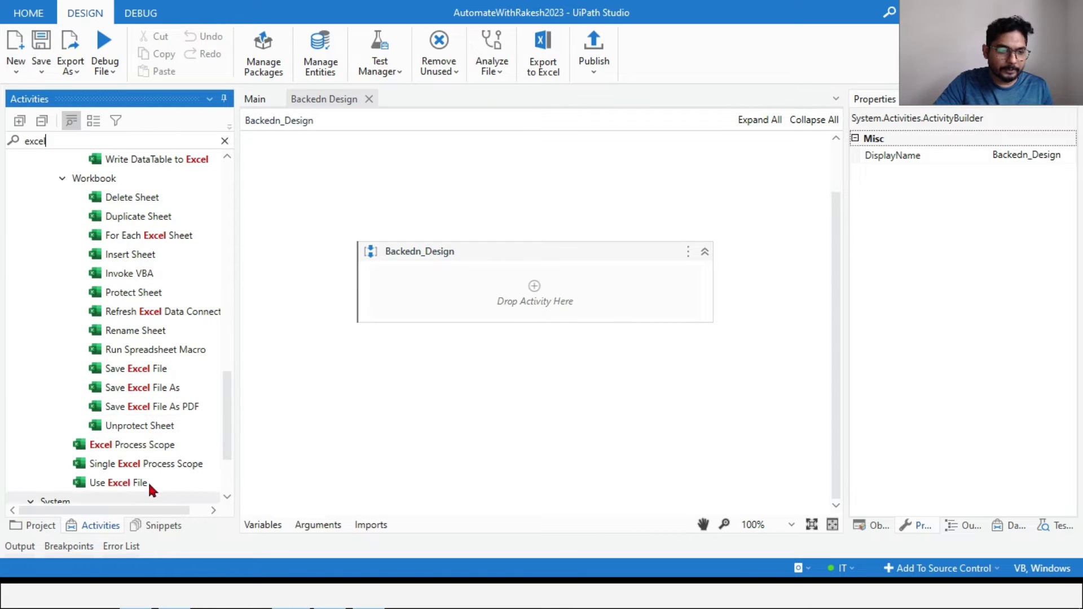
drag(148, 442, 536, 287)
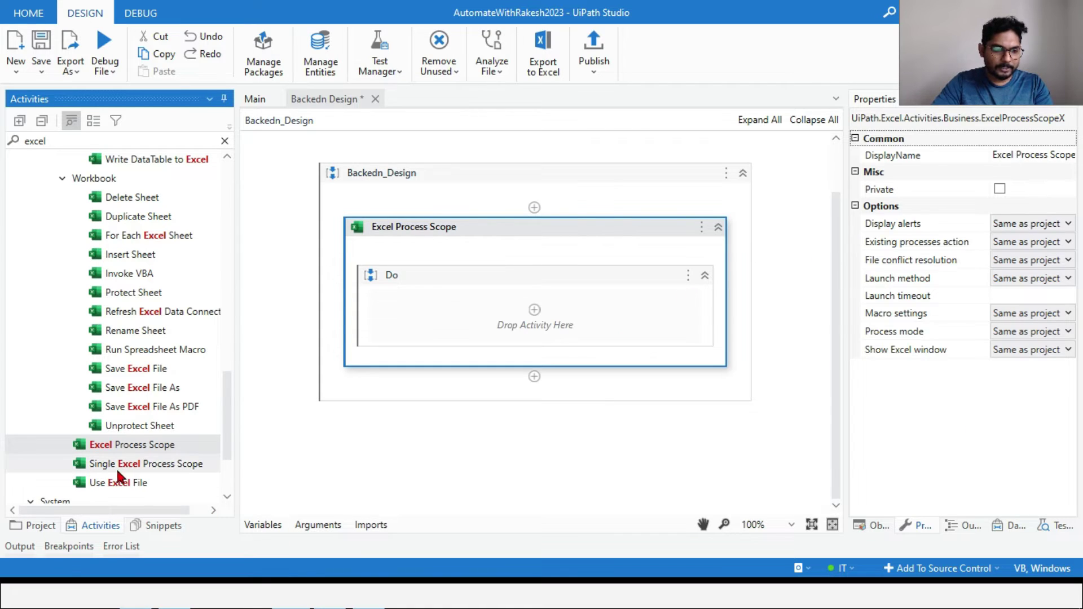
drag(120, 482, 529, 309)
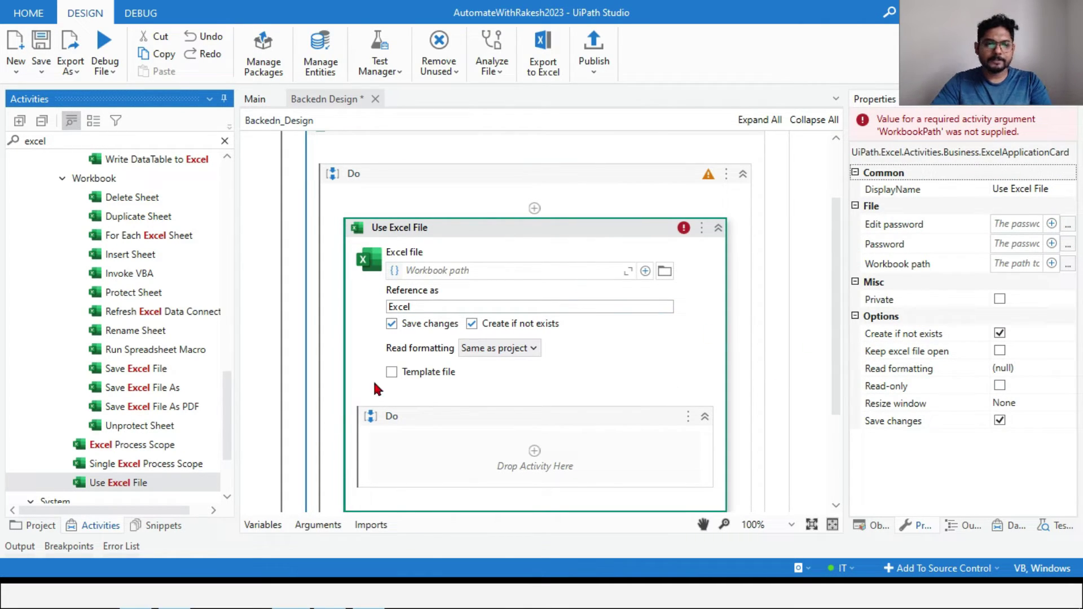
click(454, 280)
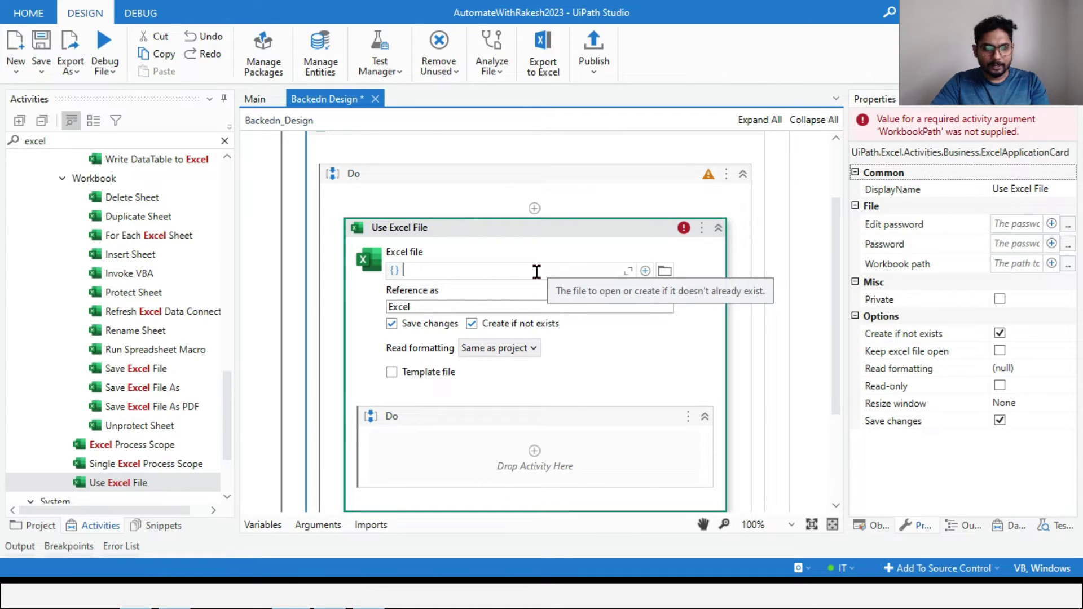
Switch to Excel, review the Total Payable and Last Paid columns on Sheet2, and return to UiPath Studio
key(alt+Tab)
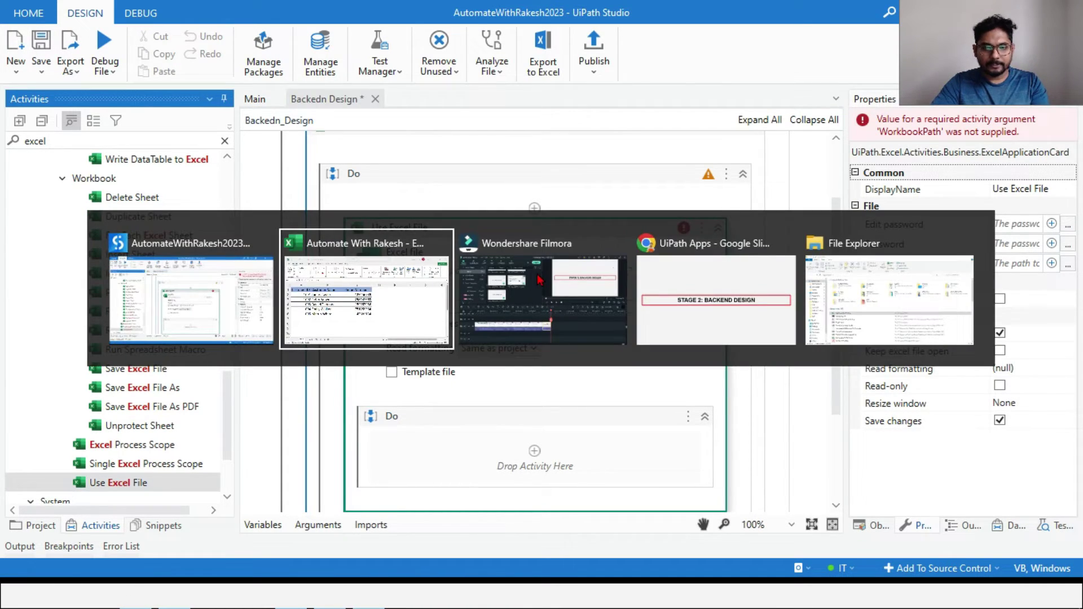
key(alt+Tab)
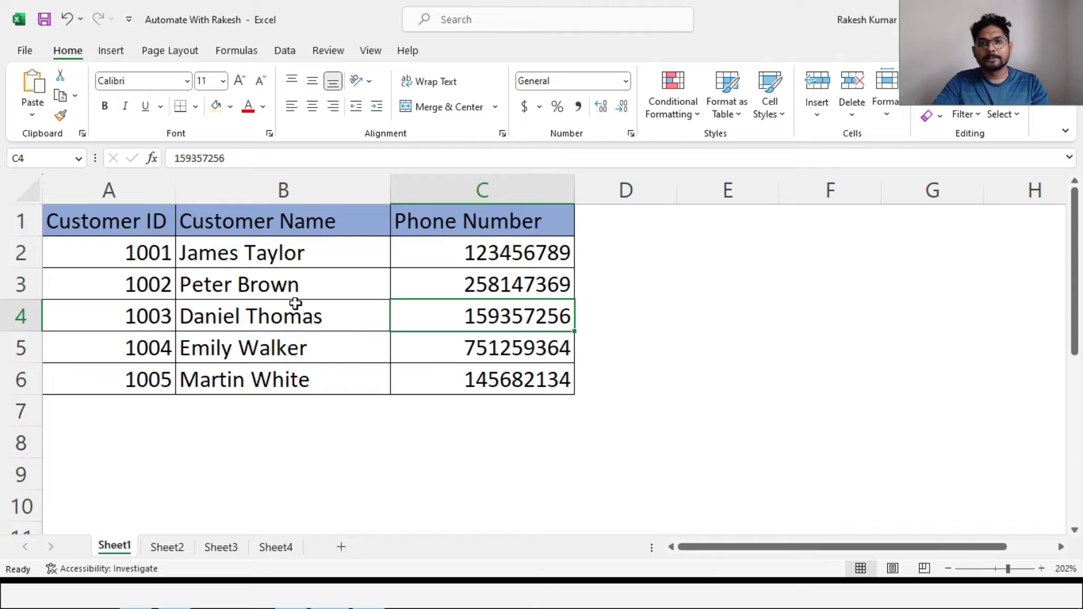
click(167, 548)
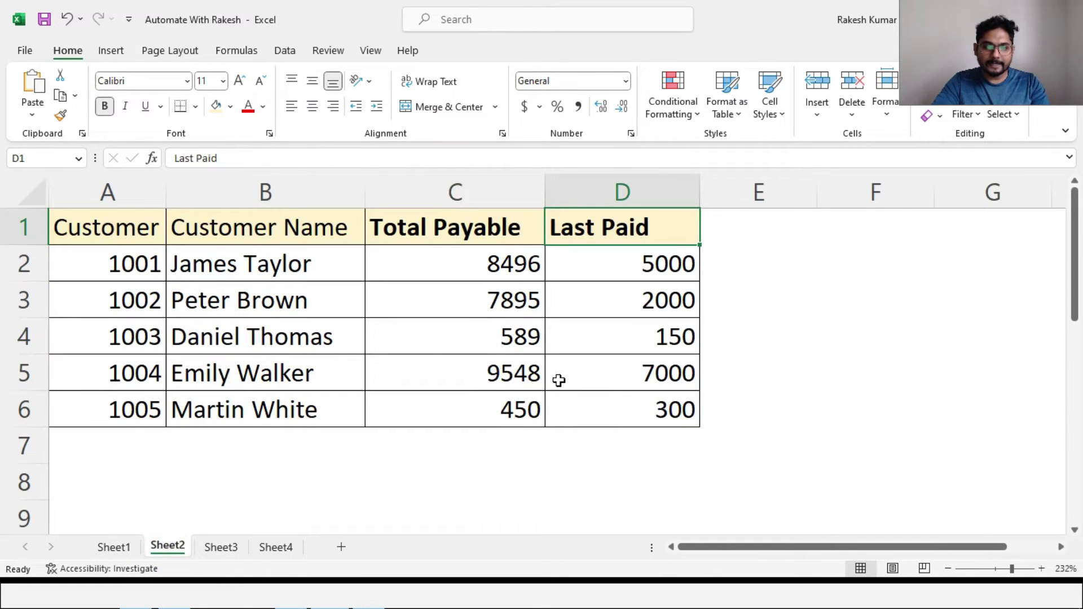
key(alt+Tab)
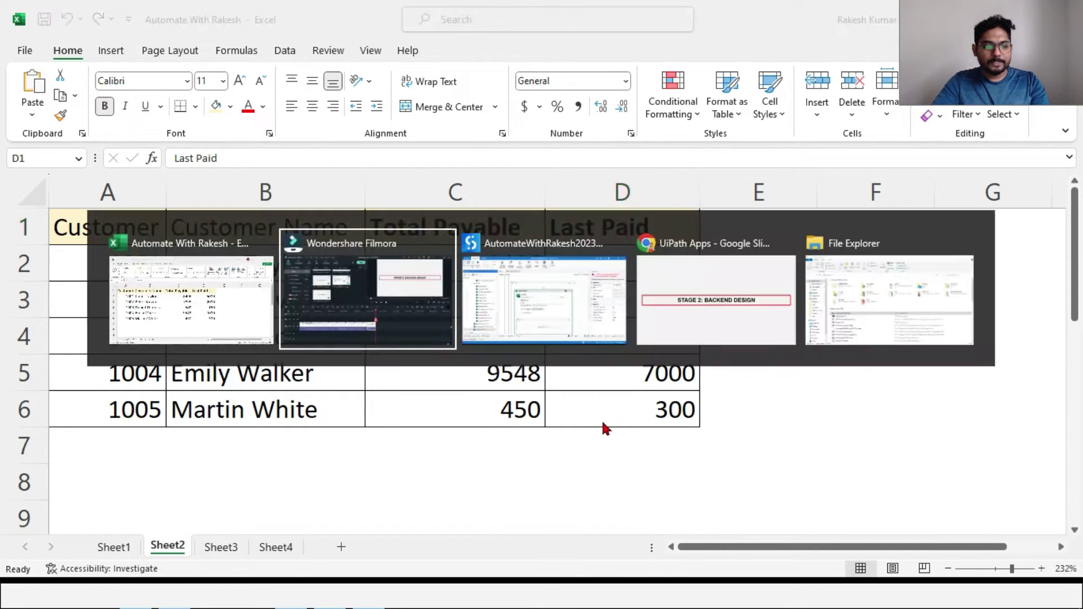
key(Tab)
Set the Use Excel File activity's workbook to the Automate With Rakesh file in the Documents folder
scroll(635, 314, down, 1)
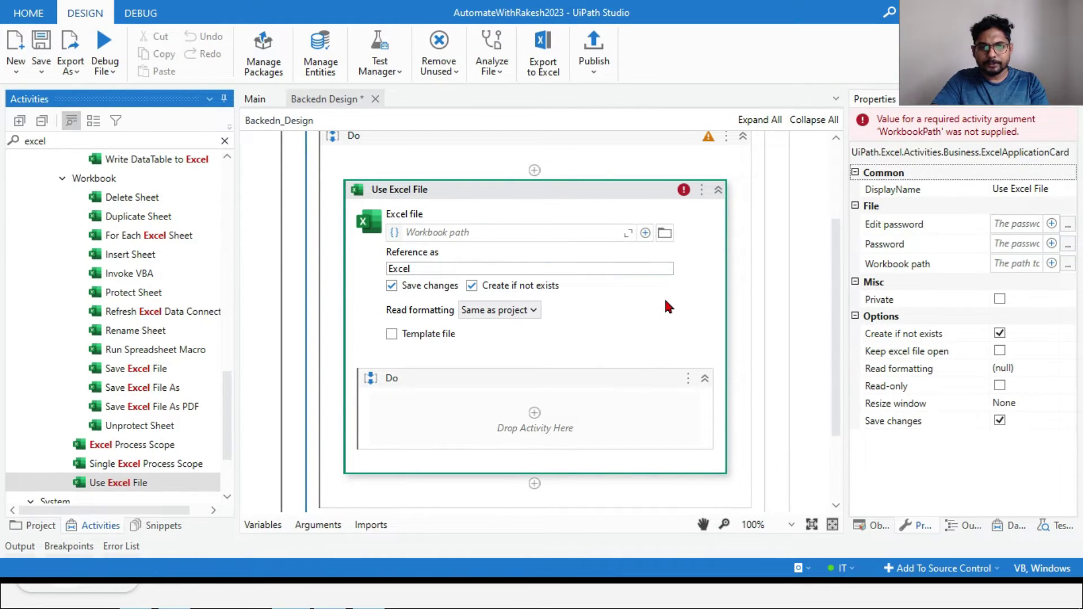
ctrl+scroll(665, 297, up, 1)
scroll(699, 291, down, 1)
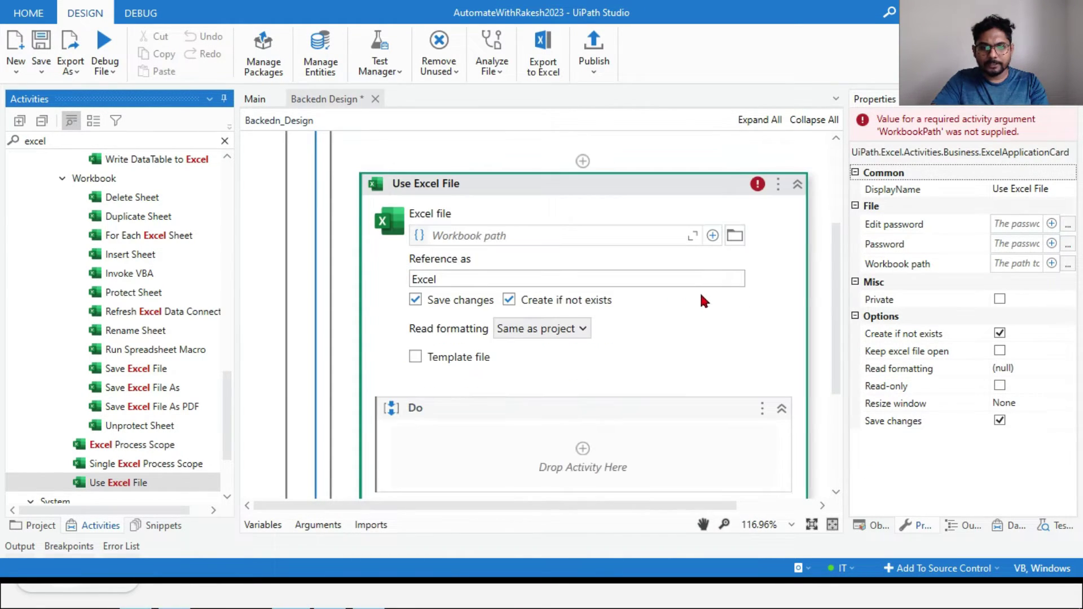
click(733, 235)
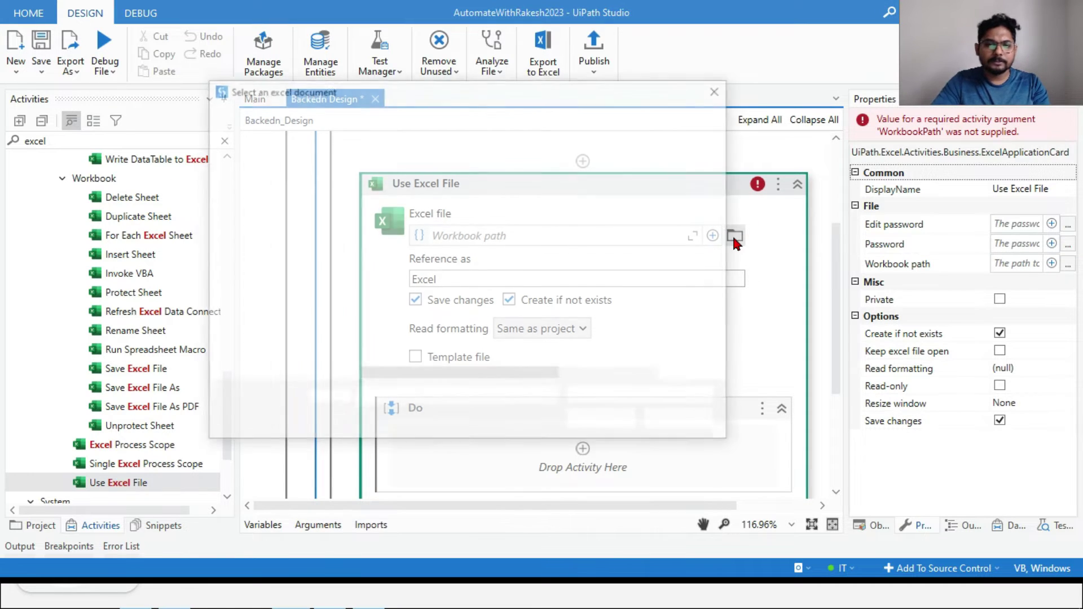
scroll(329, 282, up, 3)
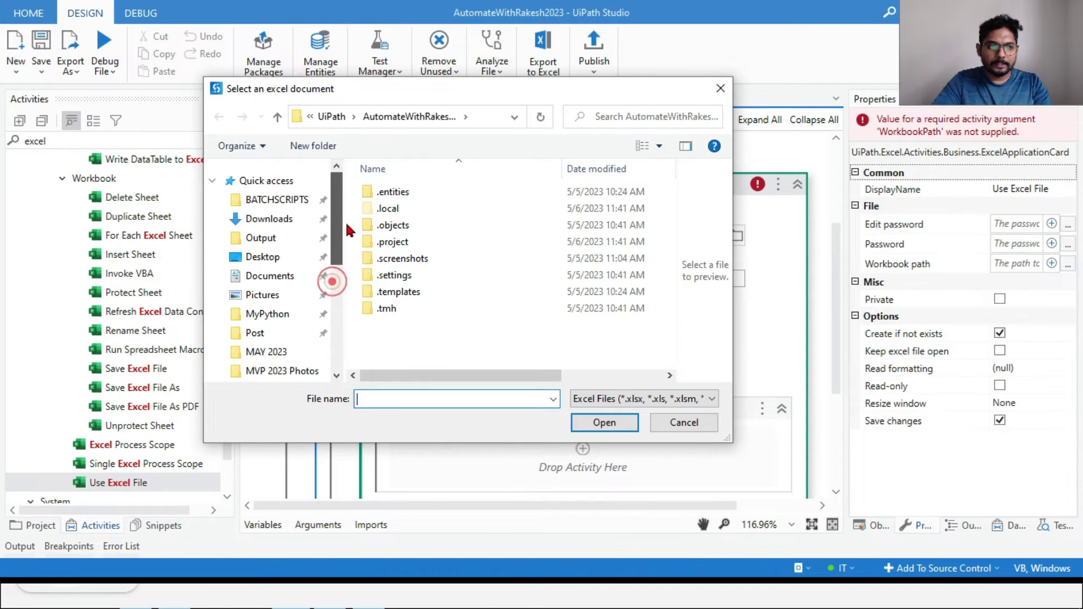
click(271, 275)
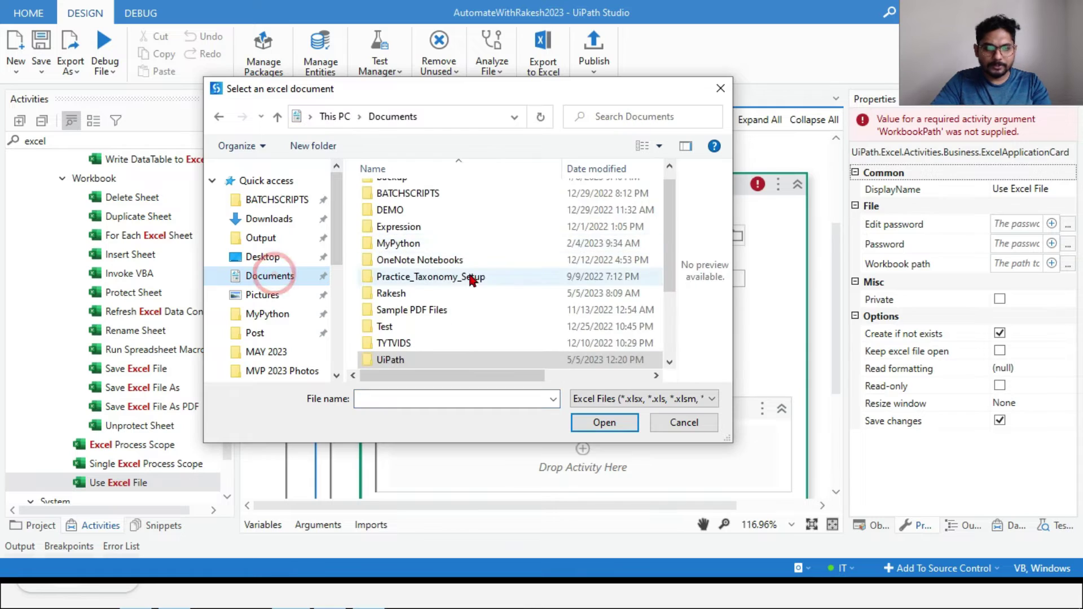
scroll(470, 293, down, 2)
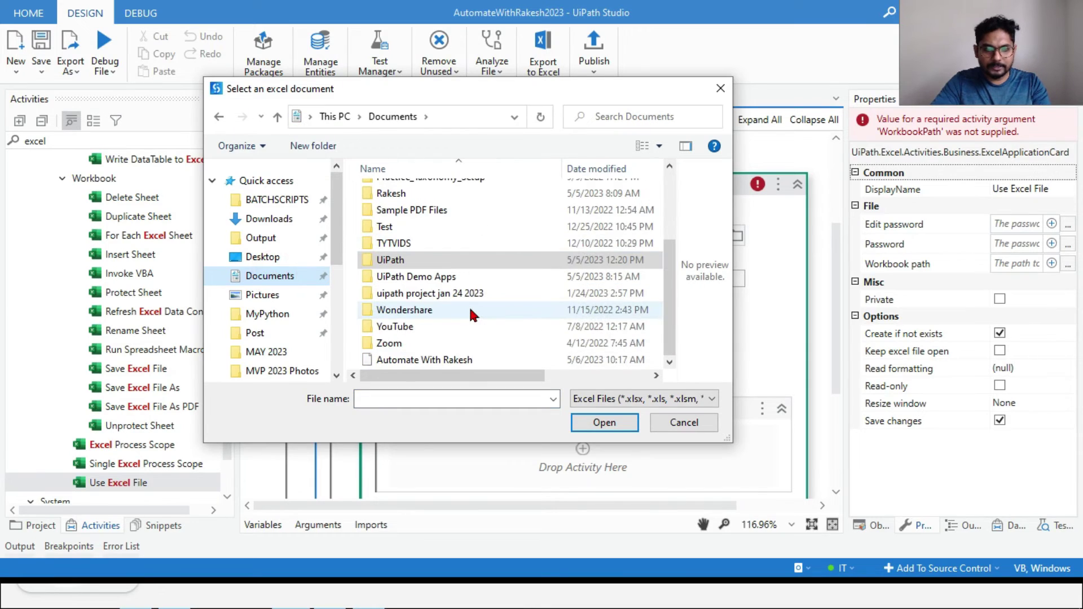
click(442, 357)
click(611, 429)
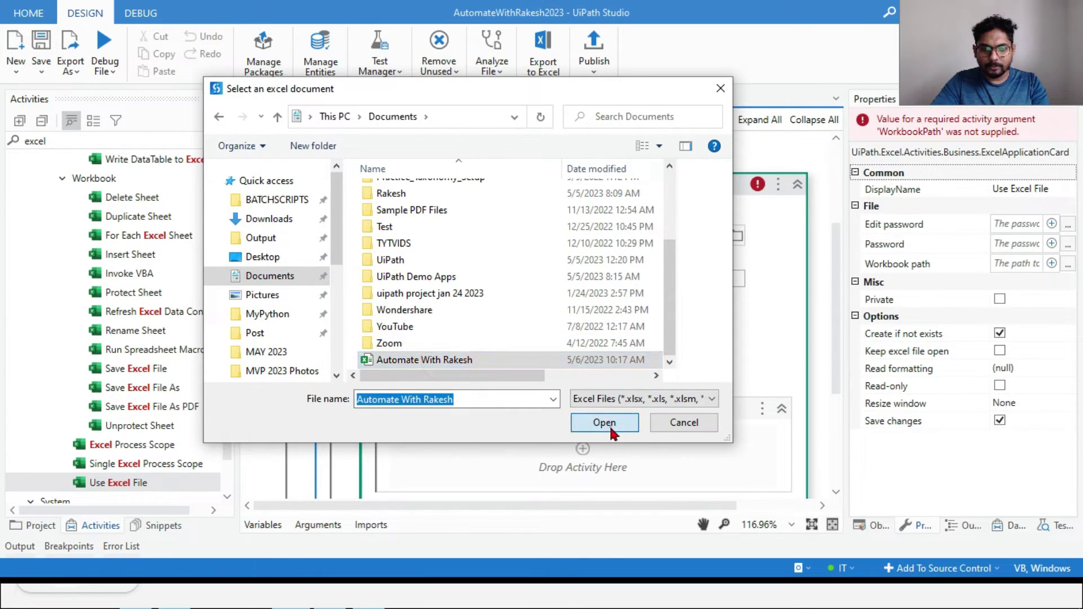
scroll(730, 410, down, 1)
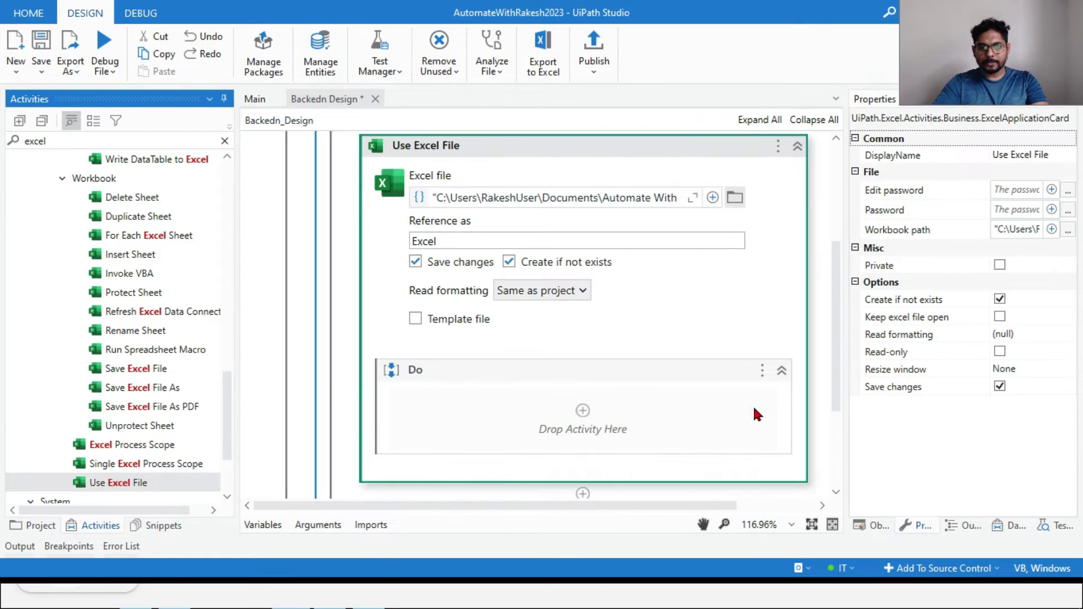
scroll(634, 341, down, 2)
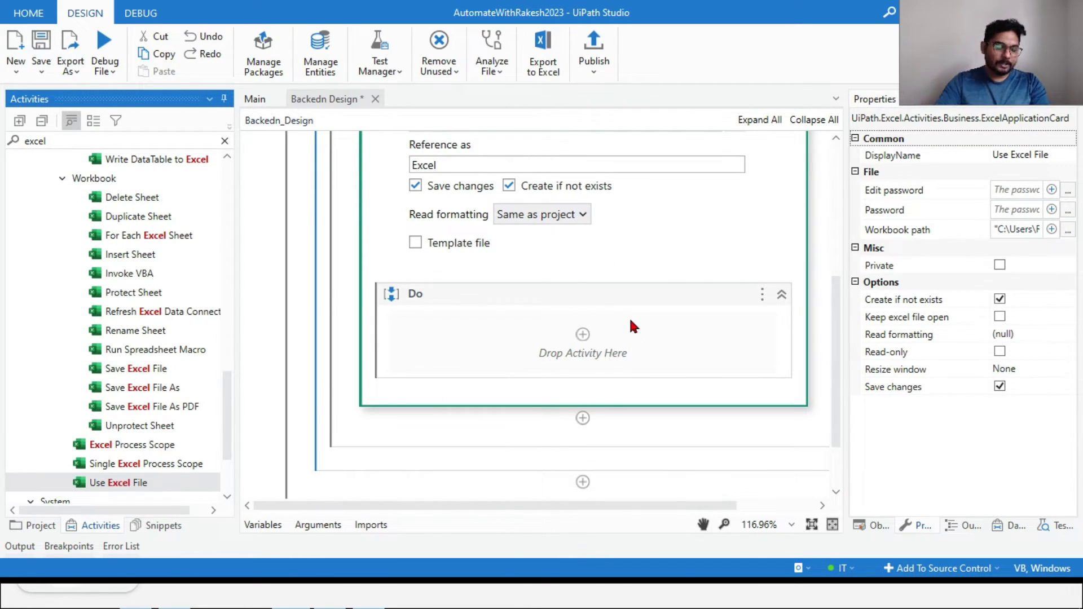
Switch to Excel, compare the customer record in row 4 on Sheet2 and Sheet1, and return to UiPath Studio
key(alt+Tab)
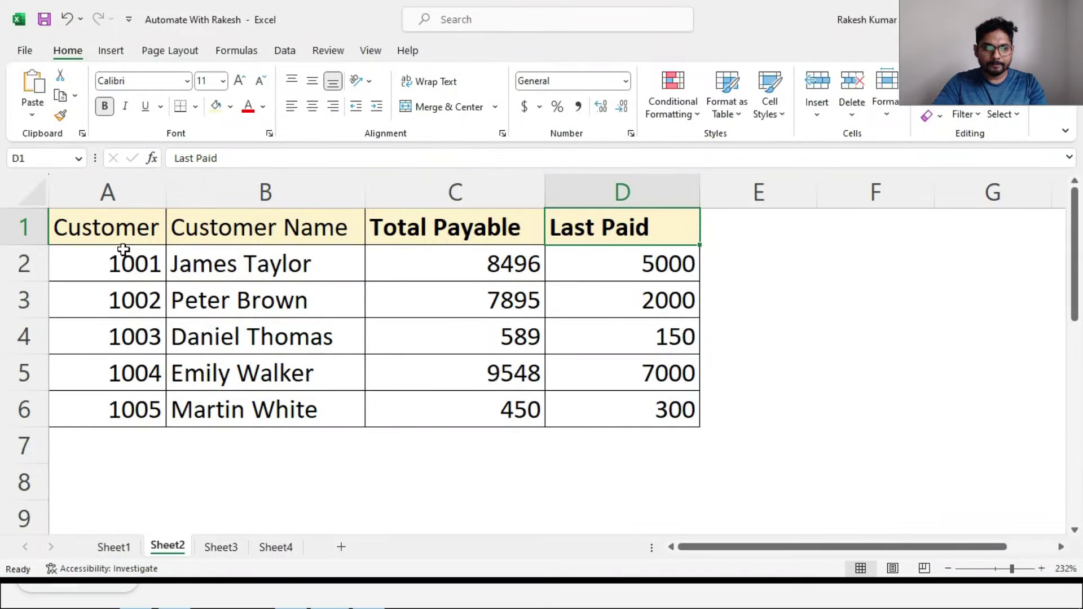
click(137, 336)
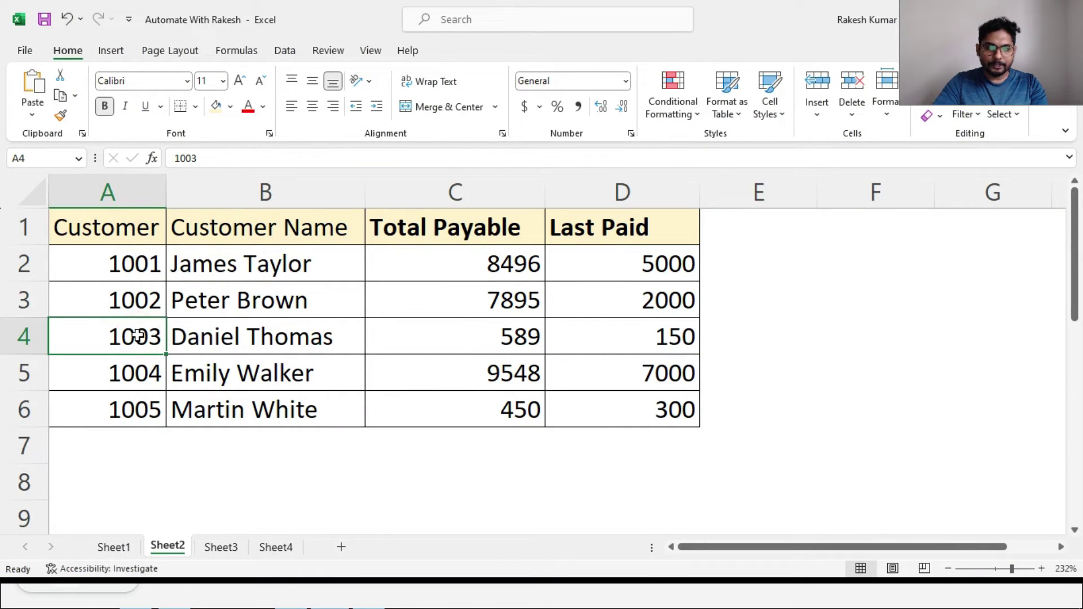
click(108, 545)
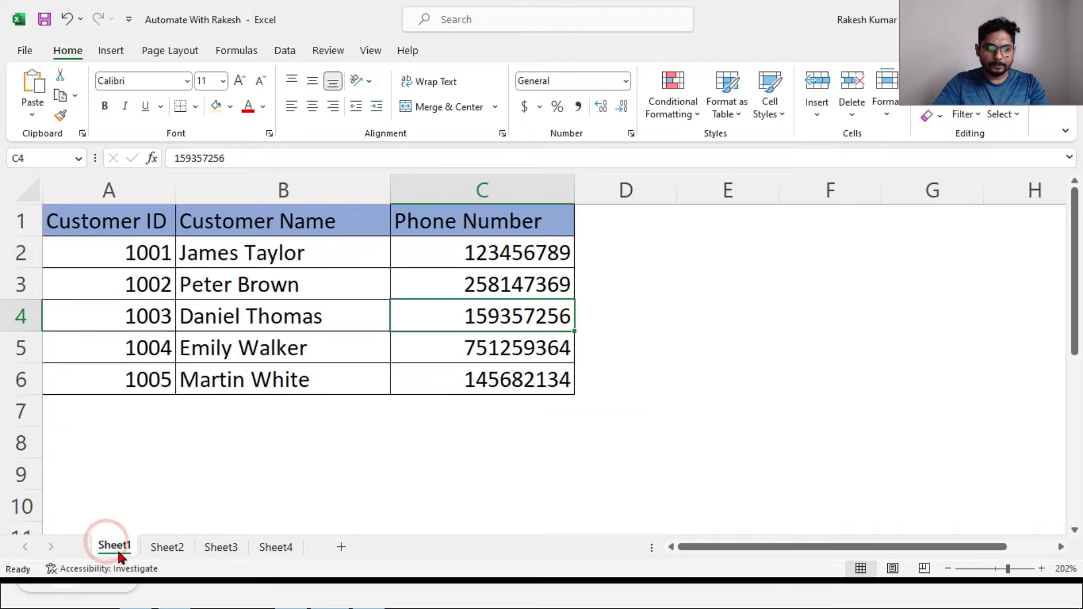
click(149, 316)
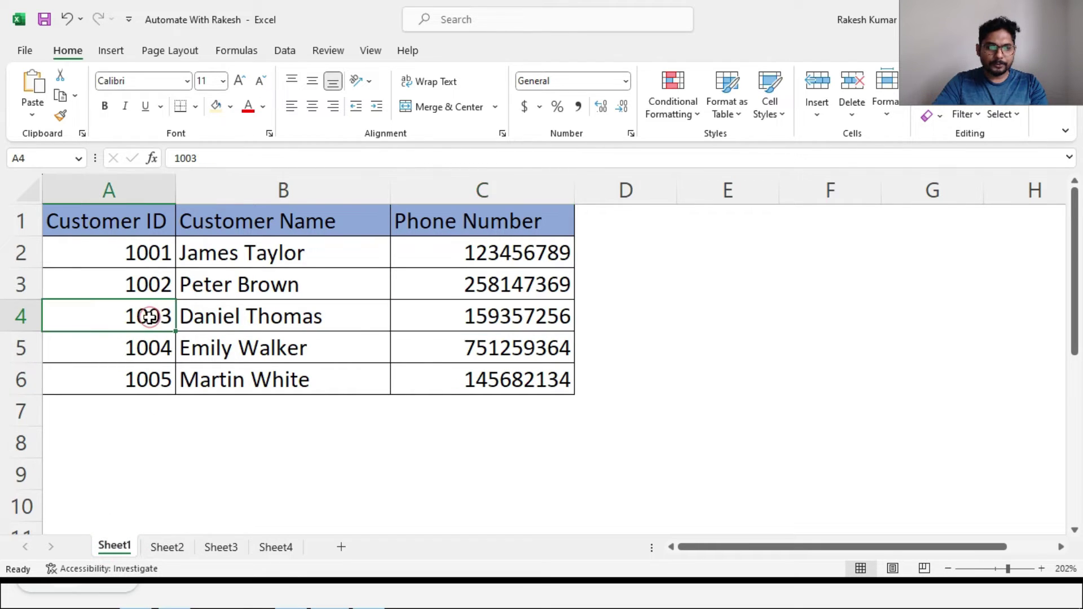
click(273, 328)
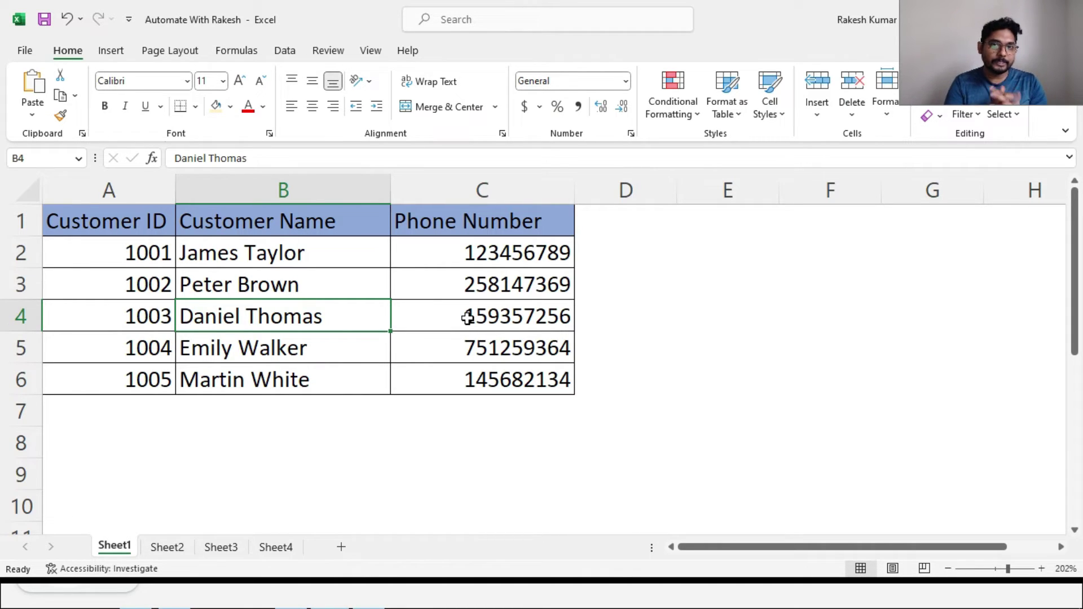
key(alt+Tab)
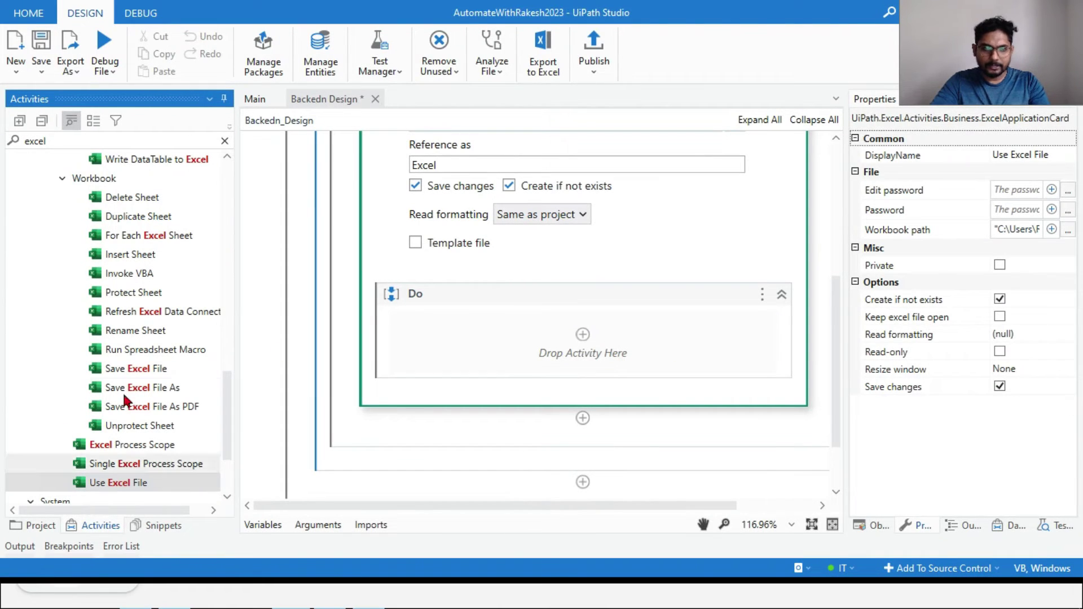
Add a Lookup activity to the Do container of Use Excel File and open its Value to lookup field for entry
scroll(161, 344, down, 2)
scroll(145, 377, up, 3)
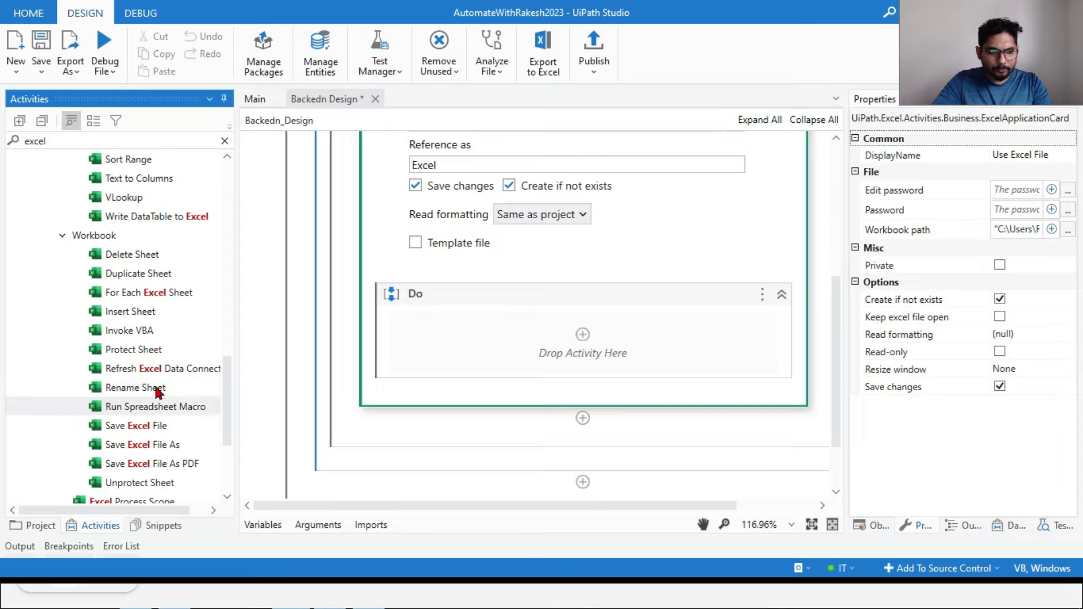
scroll(164, 355, up, 2)
scroll(159, 305, up, 2)
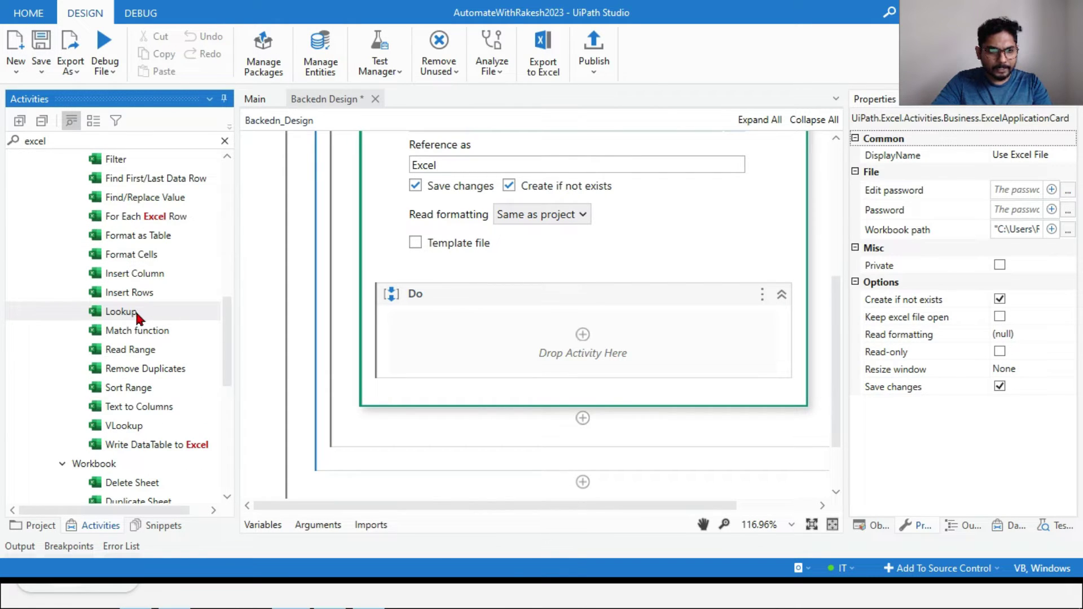
drag(135, 309, 584, 355)
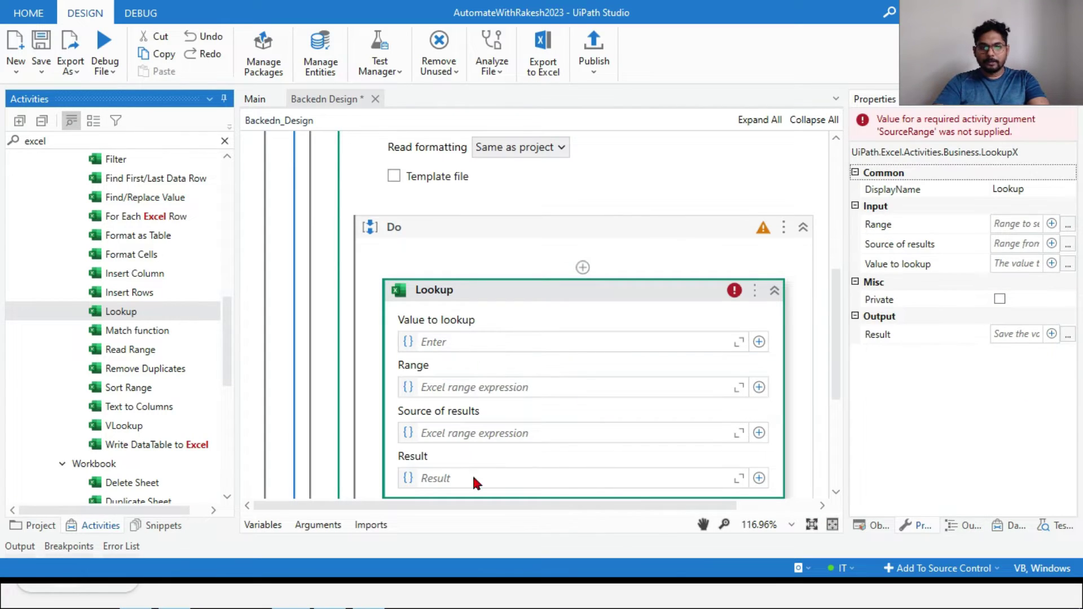
click(435, 342)
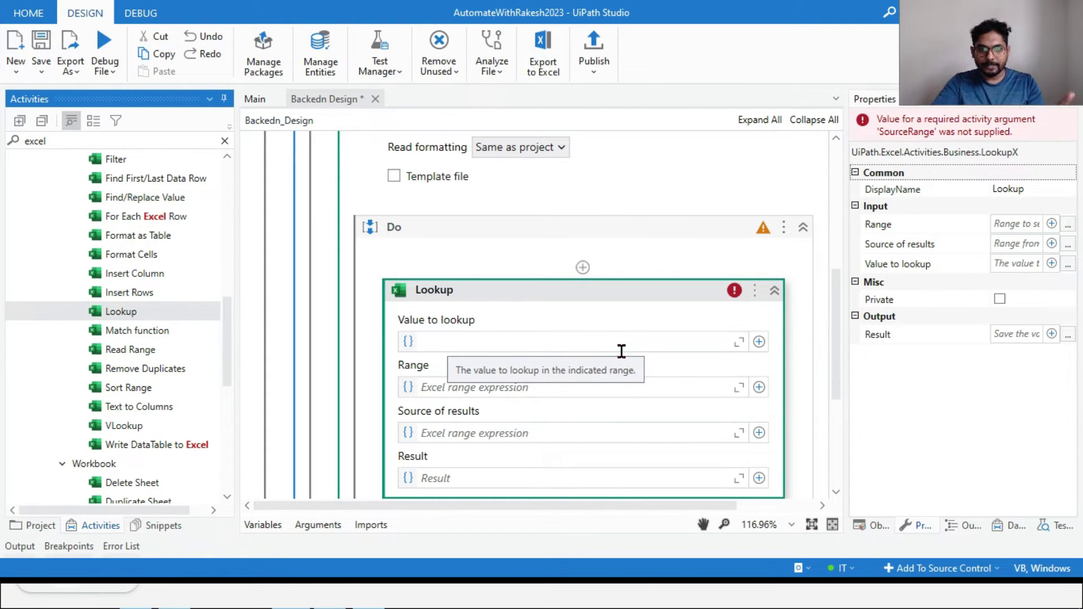
scroll(628, 362, down, 1)
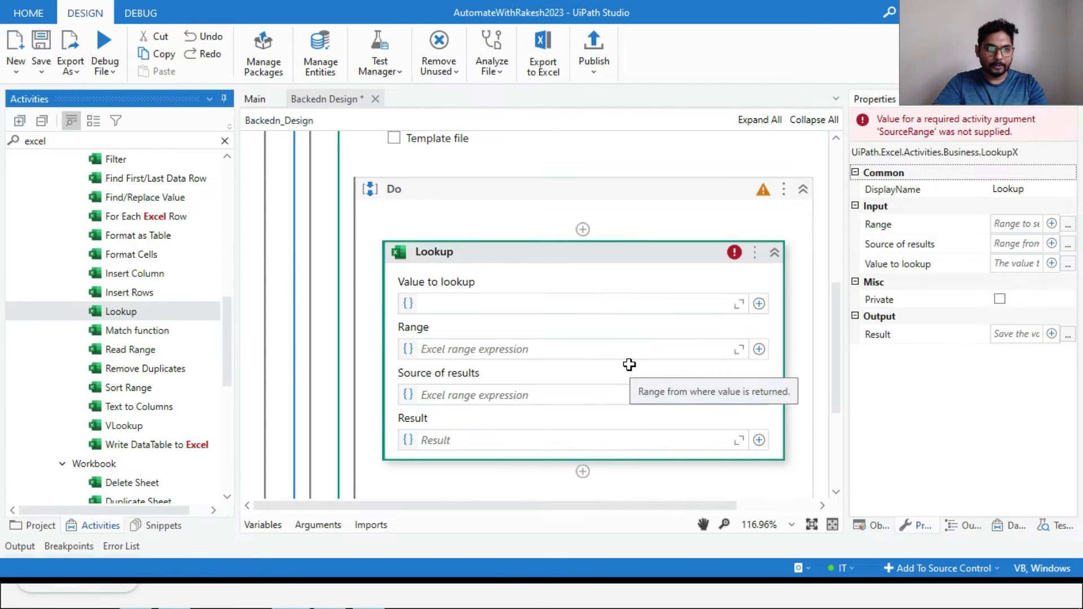
Check the customer ID in cell A4 of Sheet1 in Excel and enter it as the Lookup activity's value to lookup
key(alt+Tab)
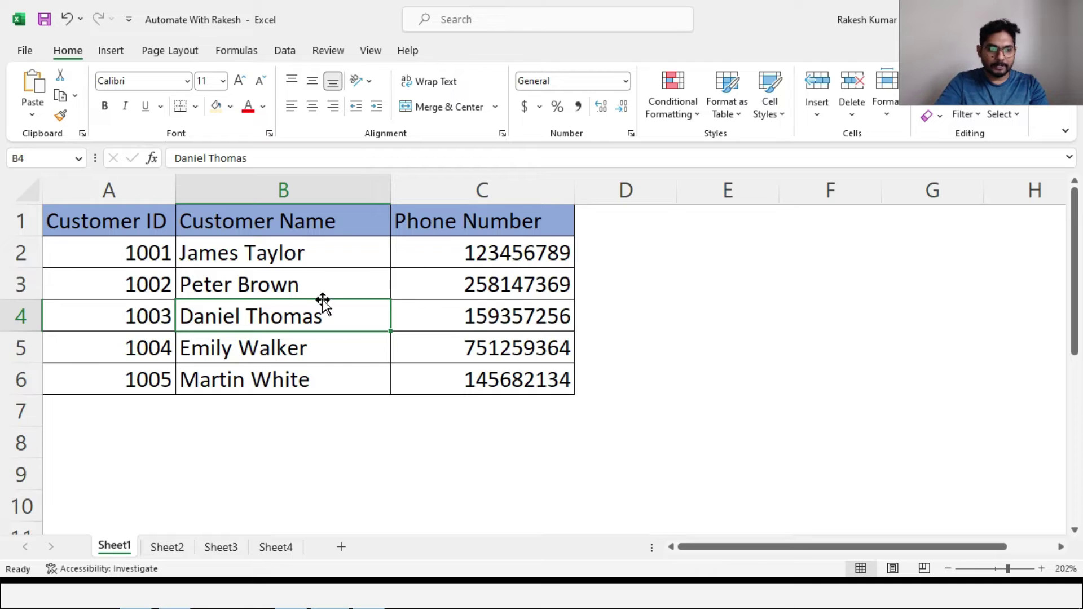
click(162, 312)
key(alt+Tab)
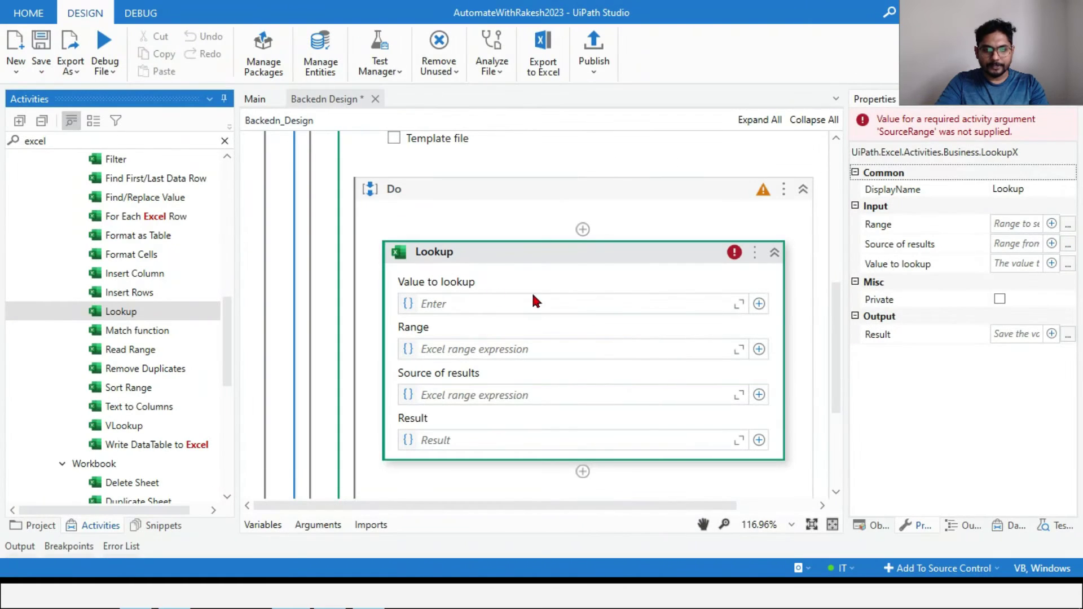
click(447, 304)
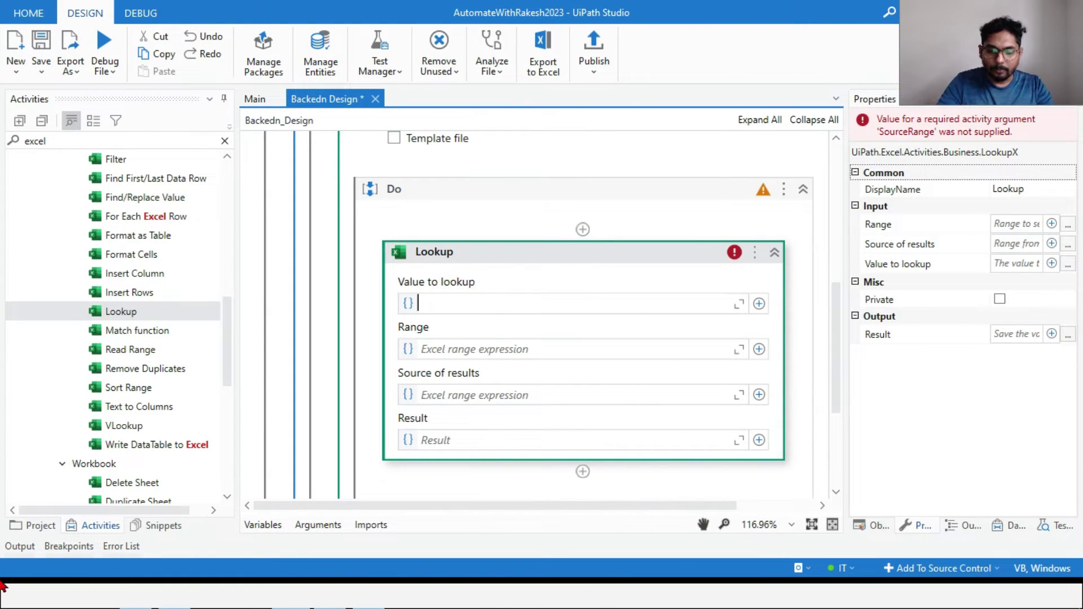
text(1003)
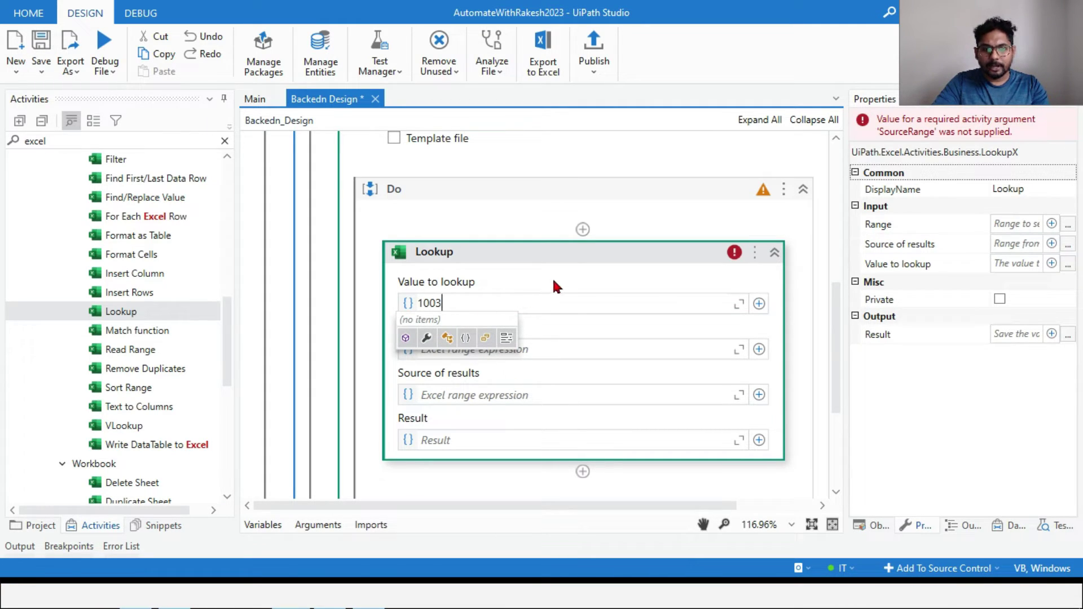
click(580, 253)
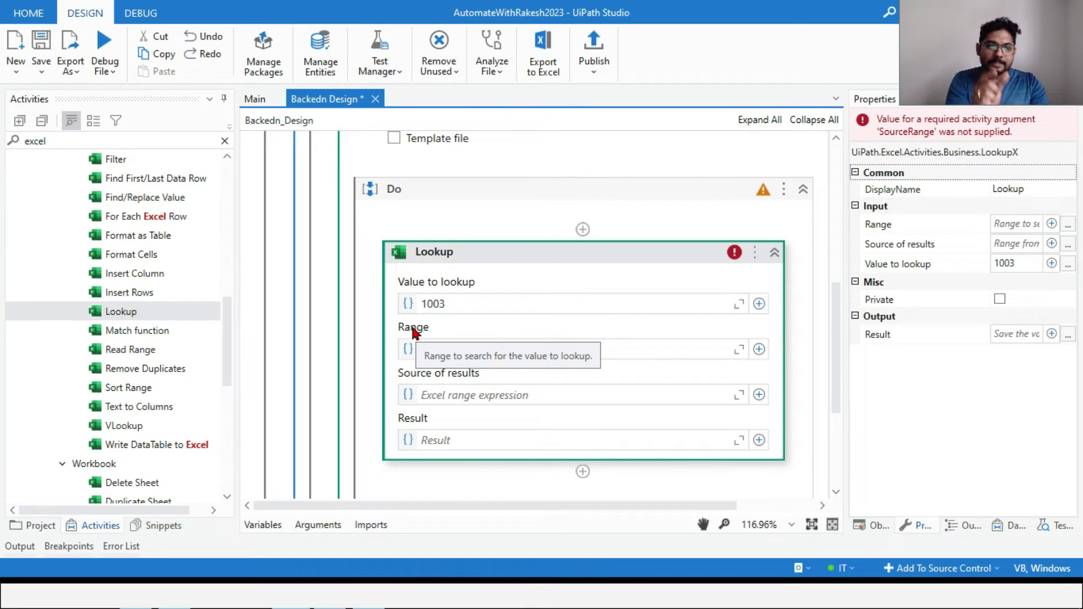
click(758, 349)
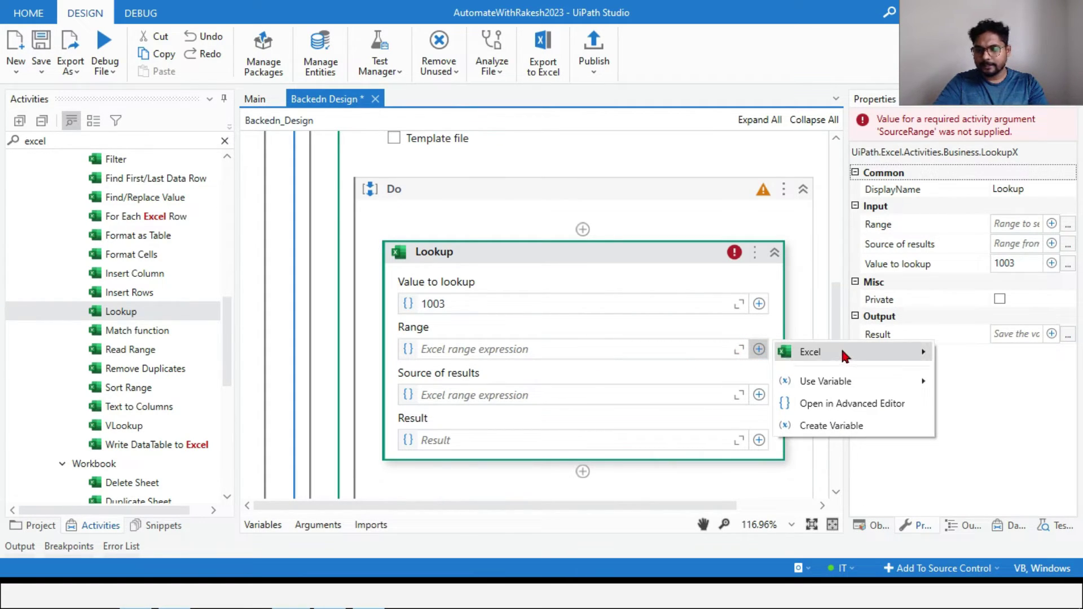
mouse_move(841, 347)
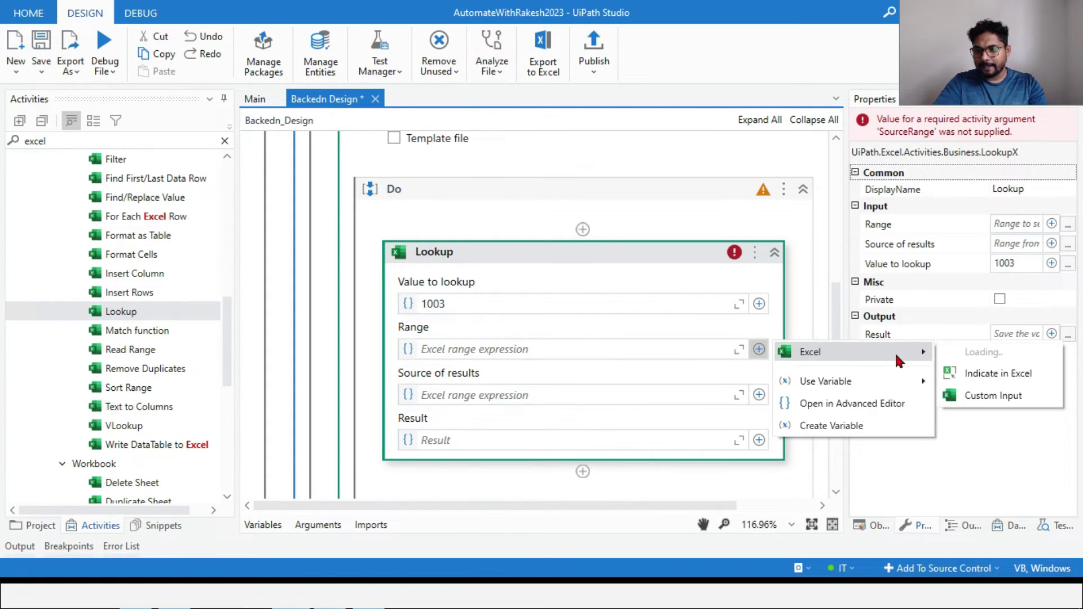
click(1004, 375)
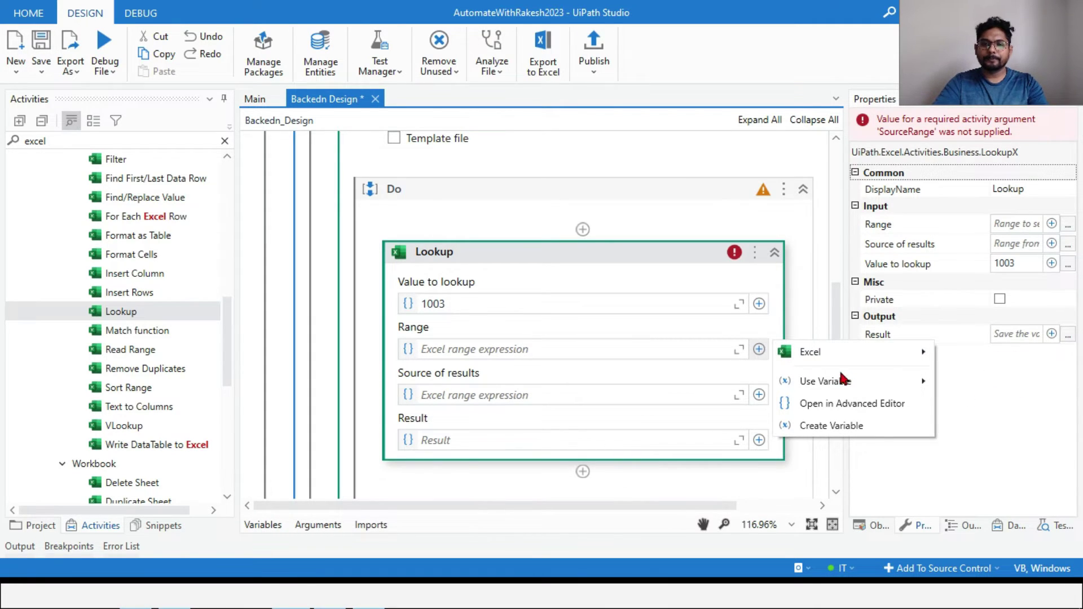
Set the Lookup activity's range to the Customer ID cells A1:A6 on Sheet1 by indicating them in Excel
click(759, 349)
mouse_move(809, 354)
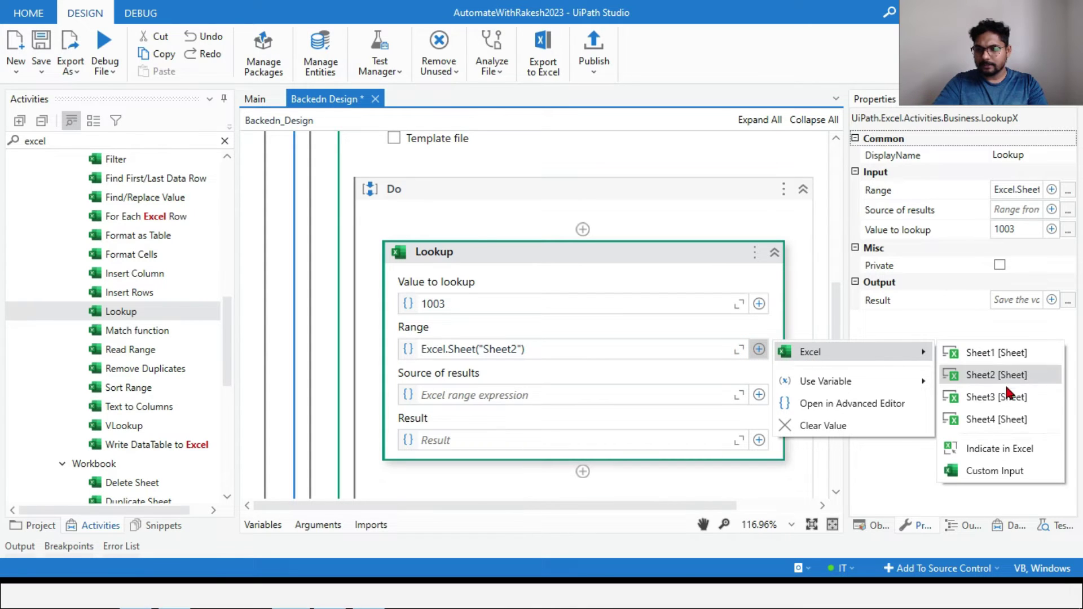
click(1000, 448)
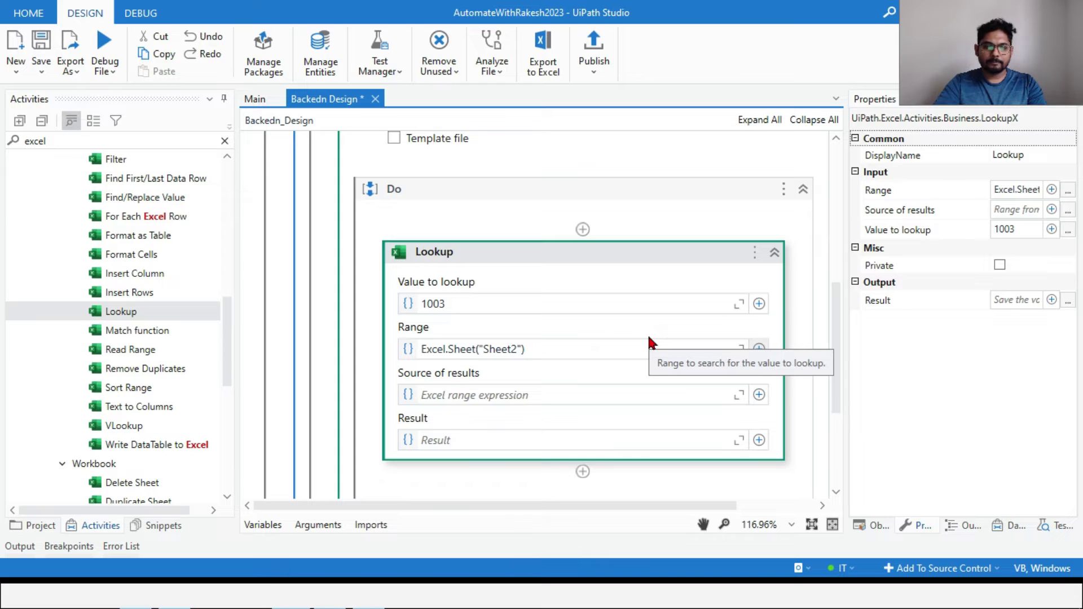
key(alt+Tab)
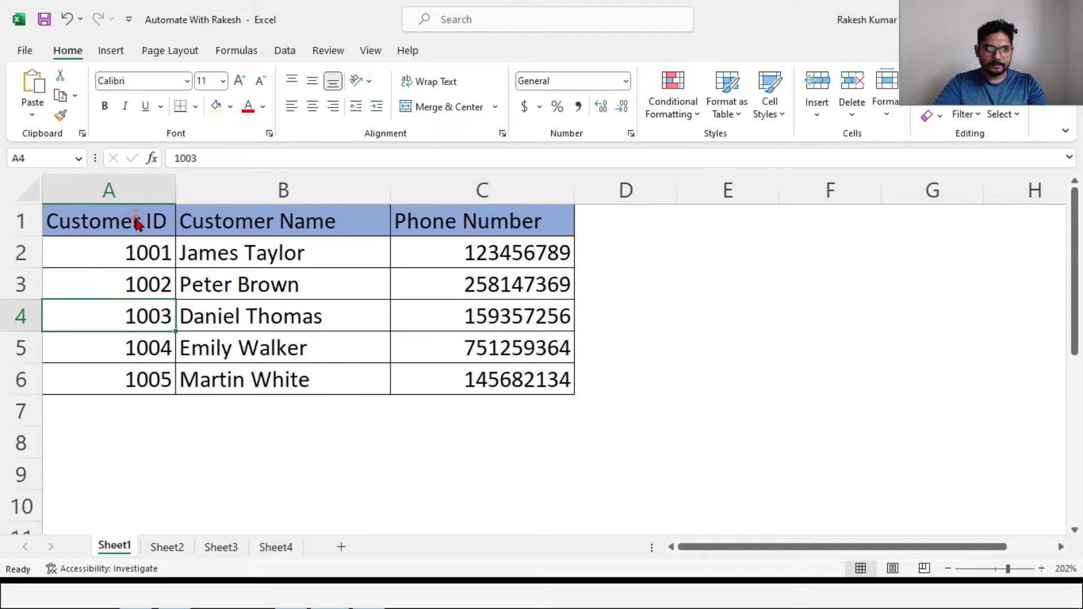
click(136, 223)
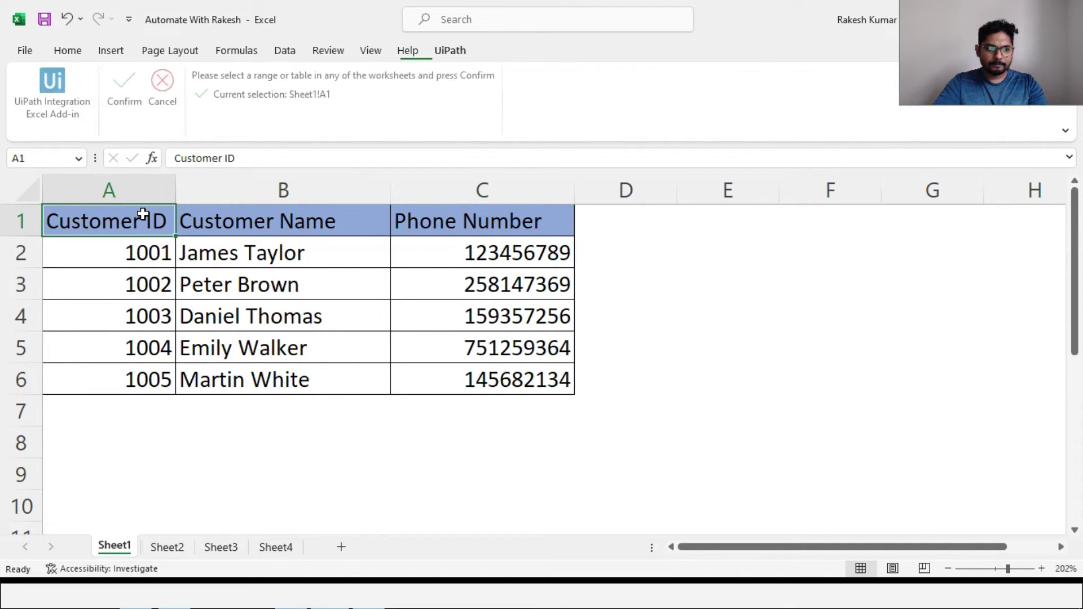
drag(143, 219, 141, 380)
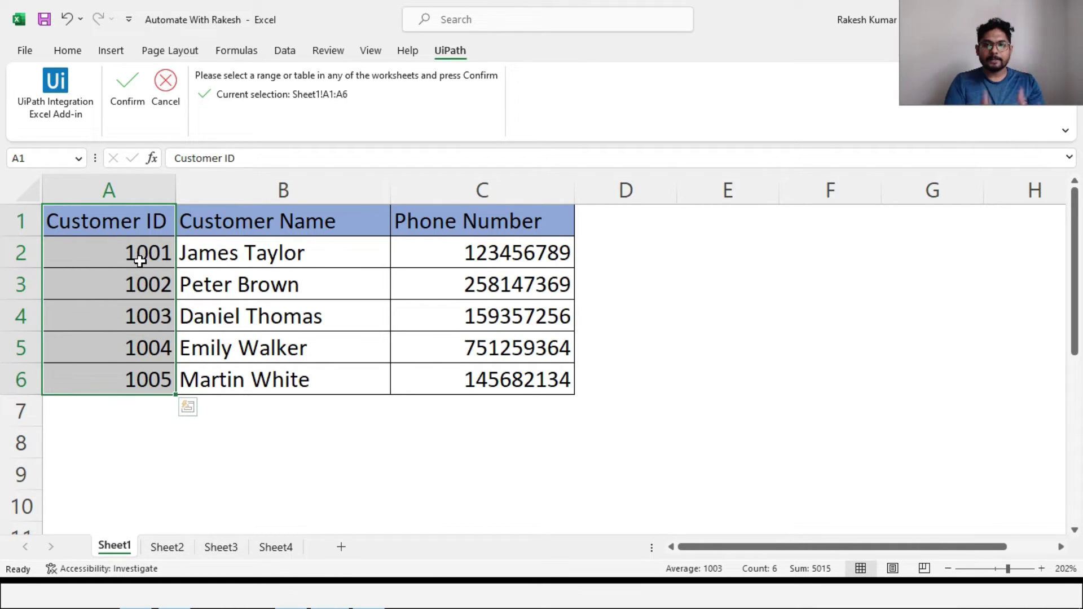
click(127, 87)
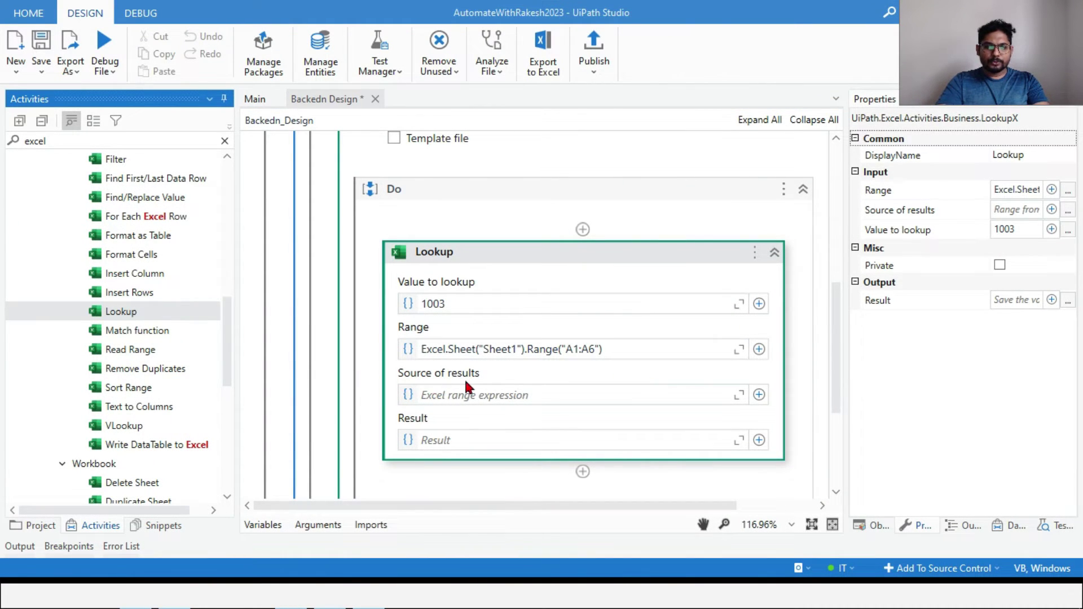
Set the Lookup activity's source of results to the Customer Name cells B1:B6 on Sheet1 by indicating them in Excel
click(760, 395)
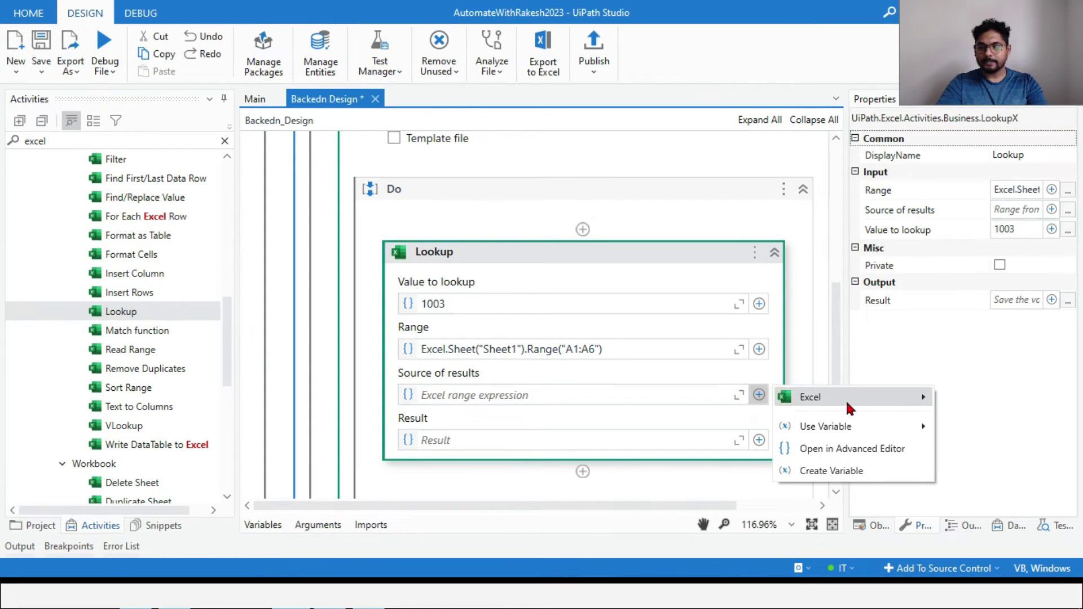
mouse_move(870, 402)
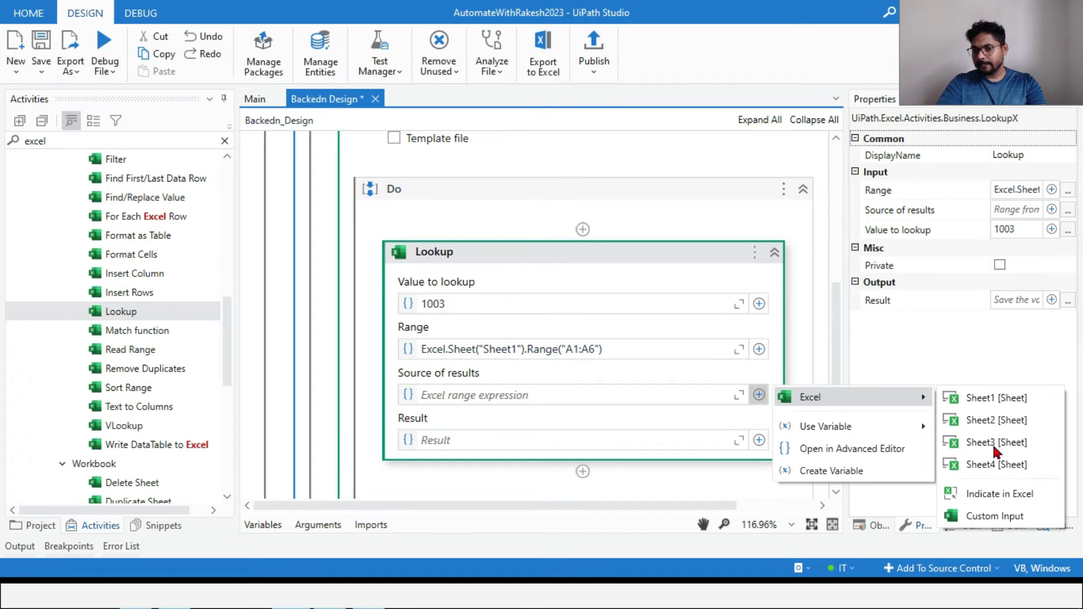
click(997, 495)
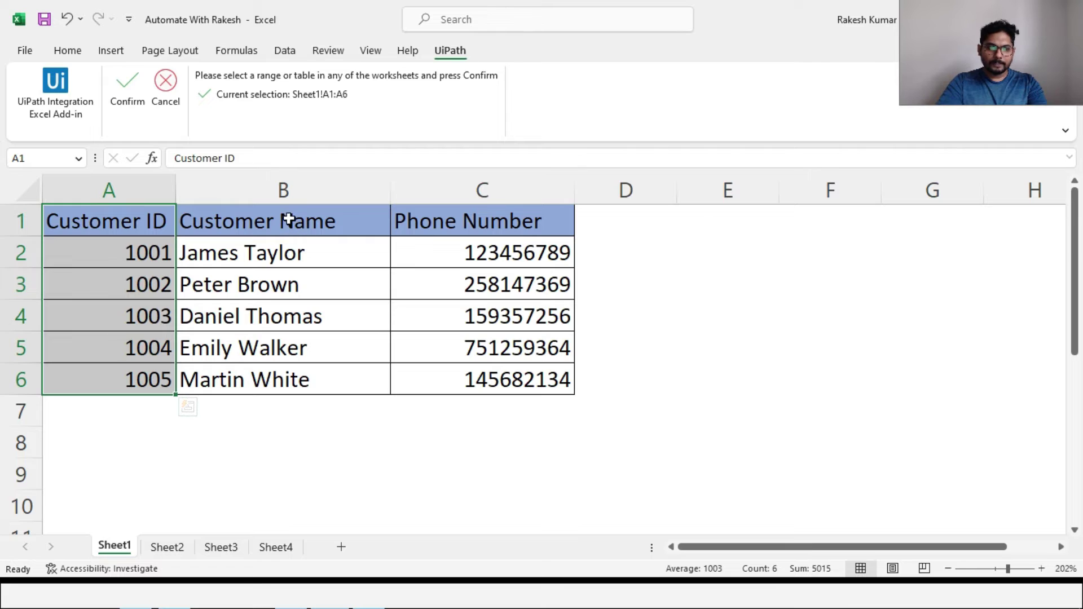
drag(290, 215, 277, 380)
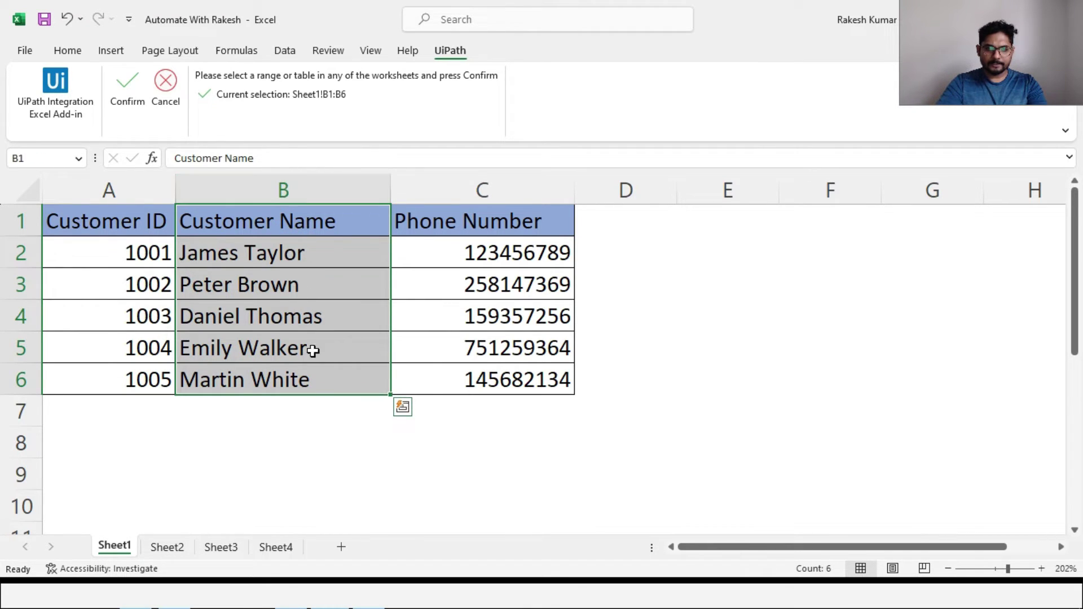
click(132, 85)
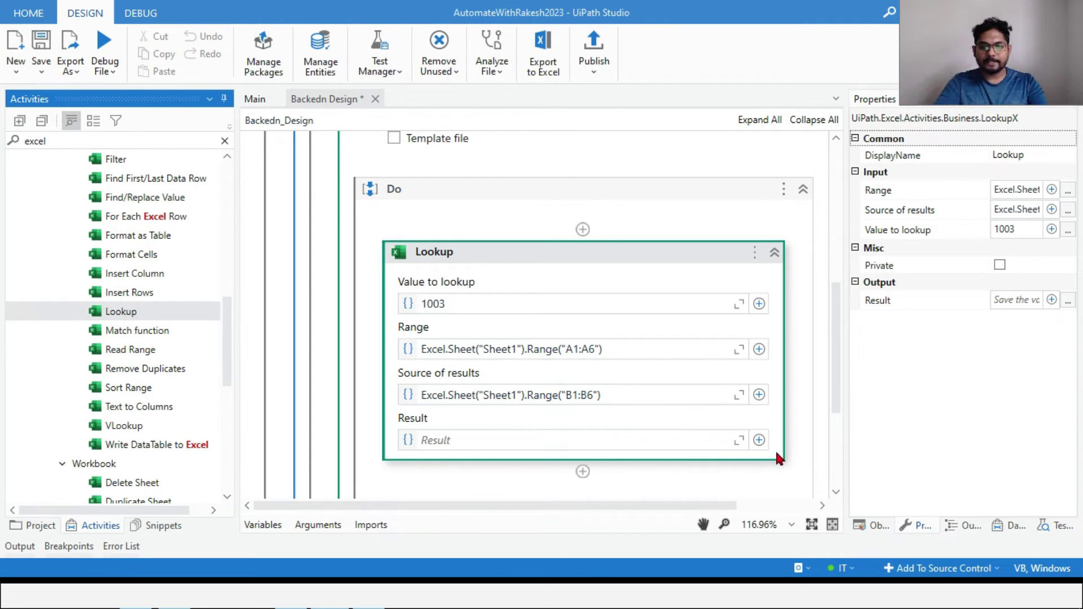
Create a variable named A to hold the Lookup activity's result
click(443, 445)
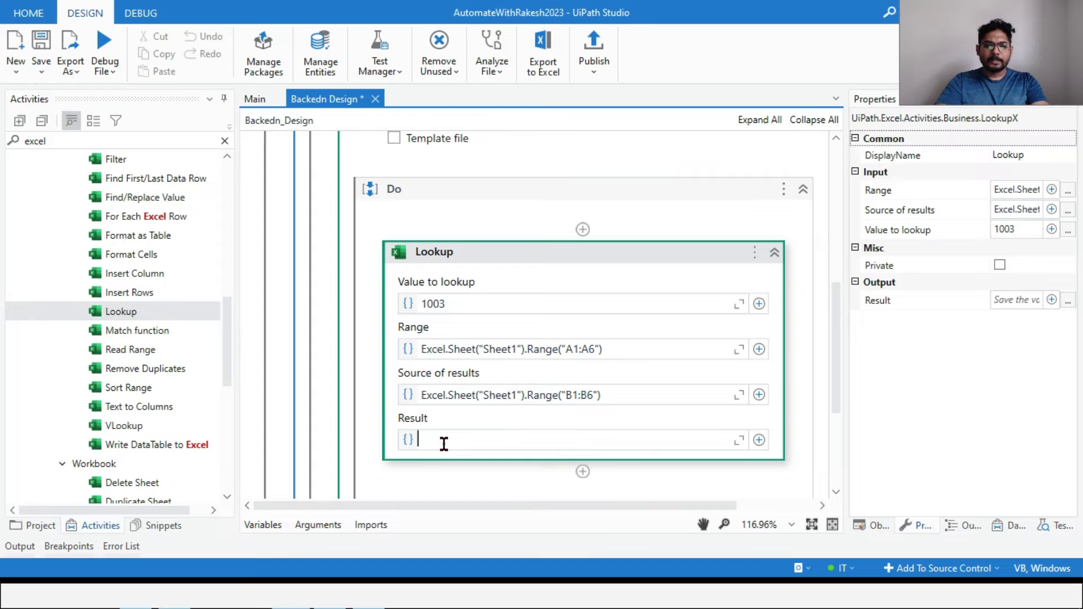
right_click(443, 445)
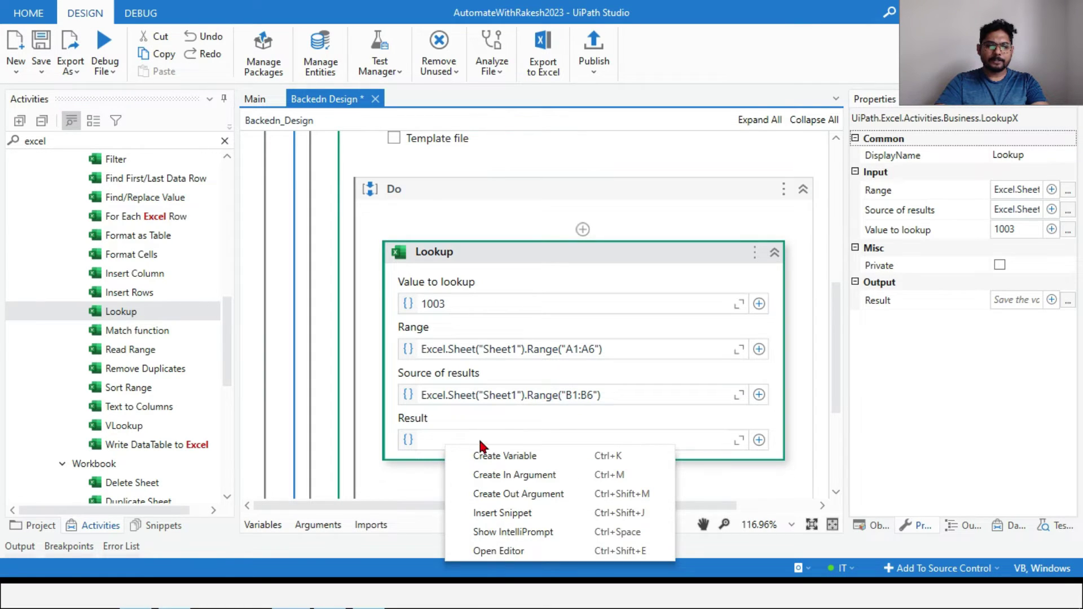
click(505, 454)
text(R)
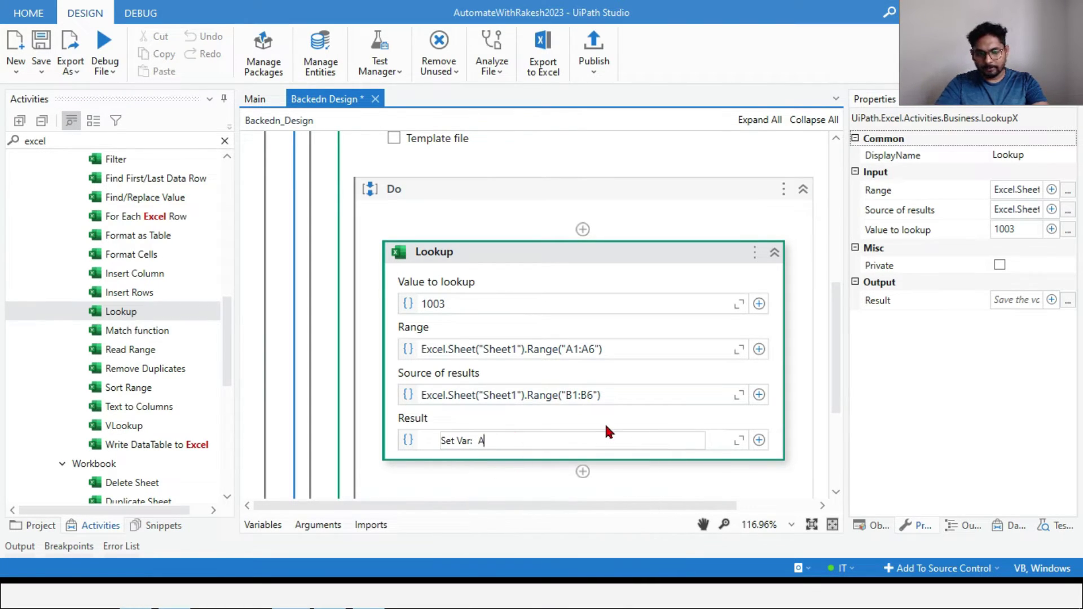
click(467, 472)
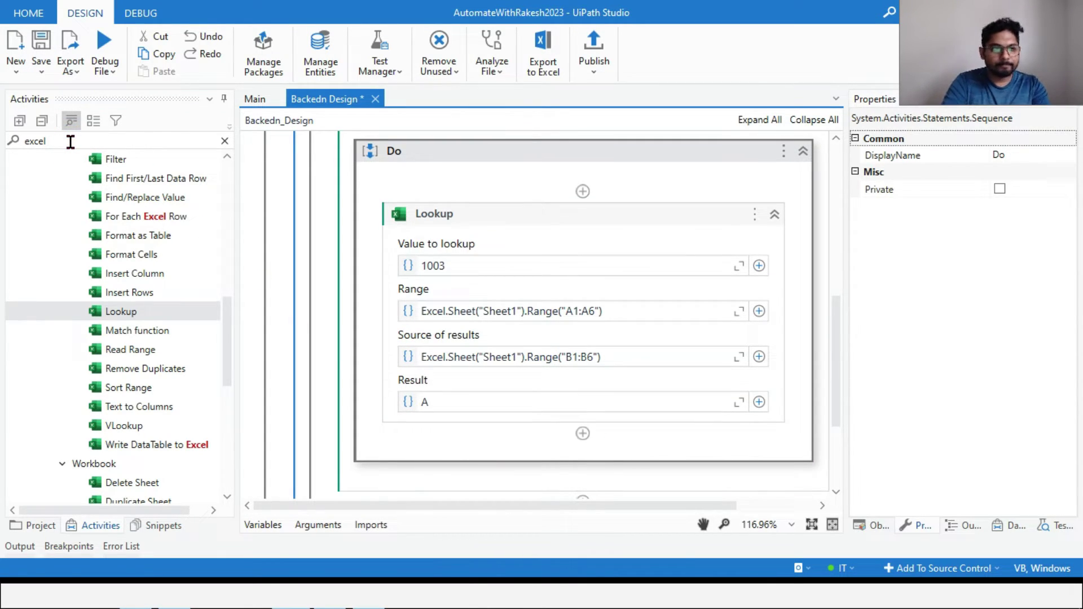
Search the activities for "message" and add a Message Box below Lookup in the Do container
click(66, 141)
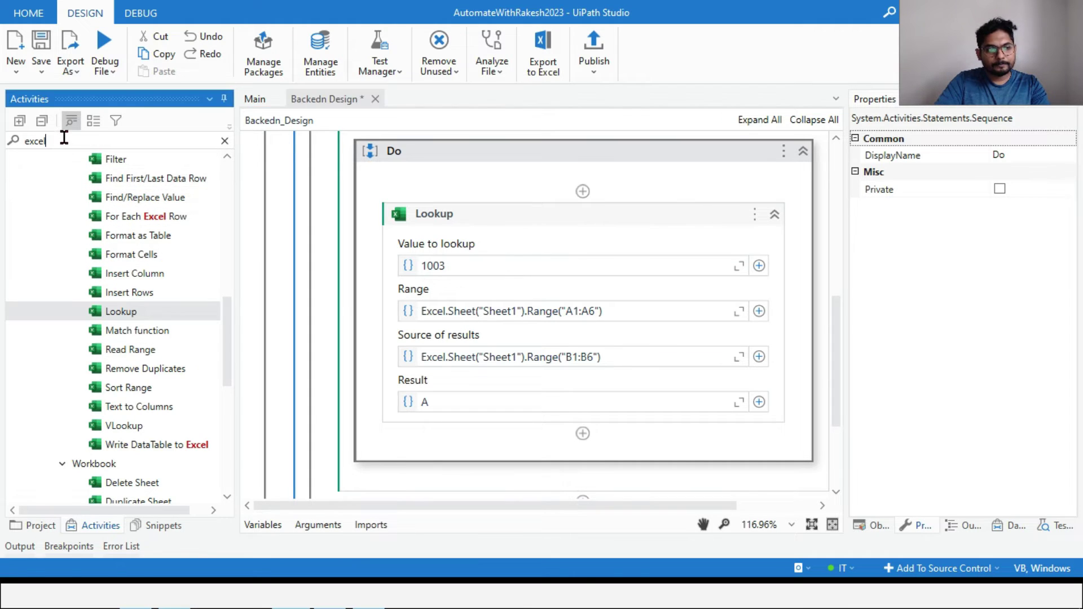
key(BackSpace)
key(BackSpace)
key(BackSpace)
key(BackSpace)
key(BackSpace)
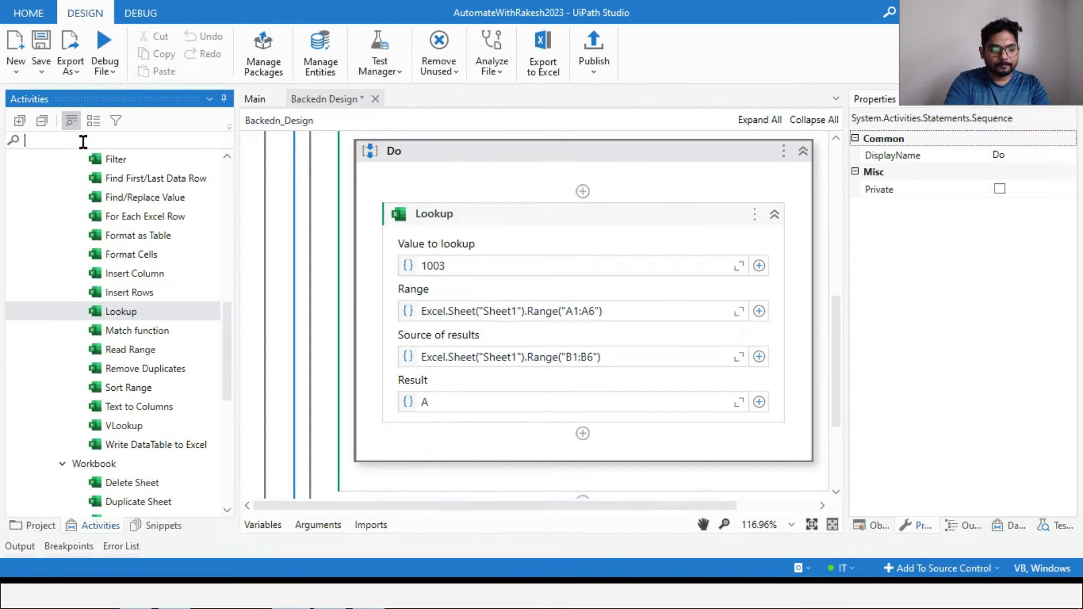
text(message)
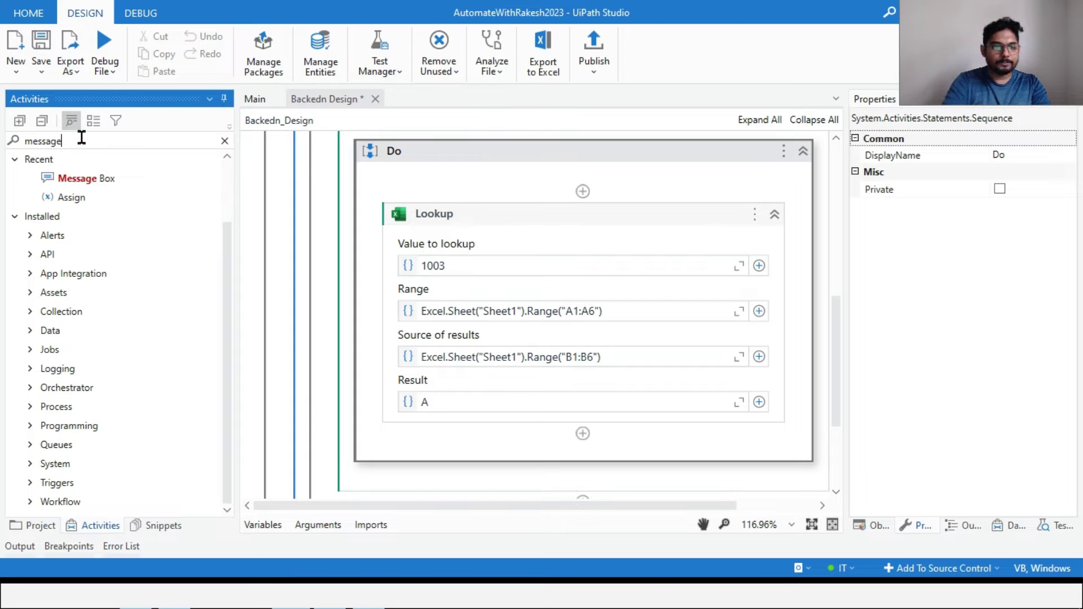
drag(89, 179, 620, 451)
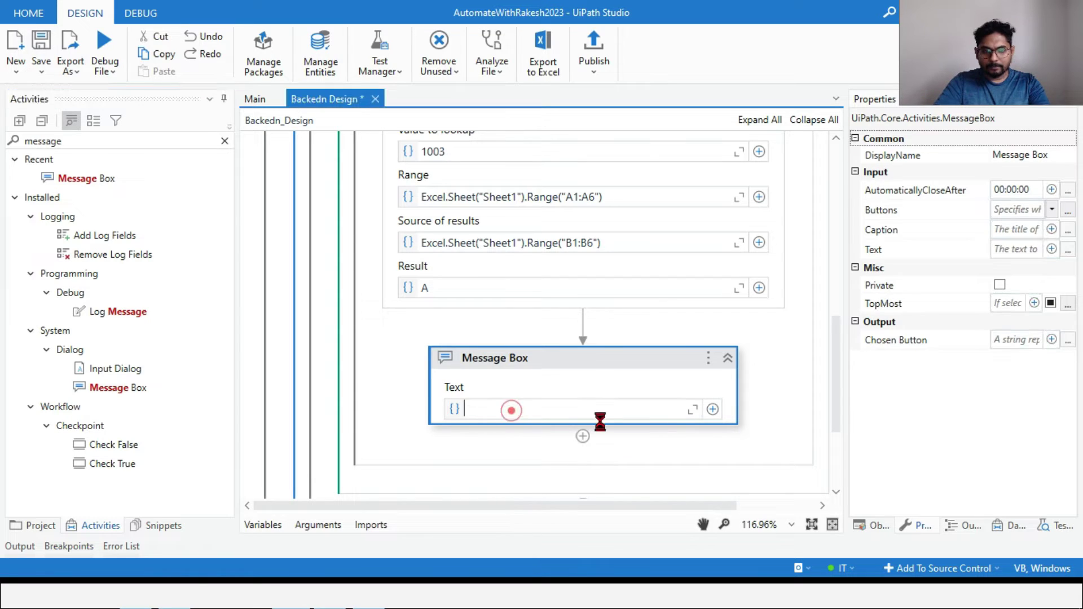
Set the Message Box text to the variable A
click(495, 411)
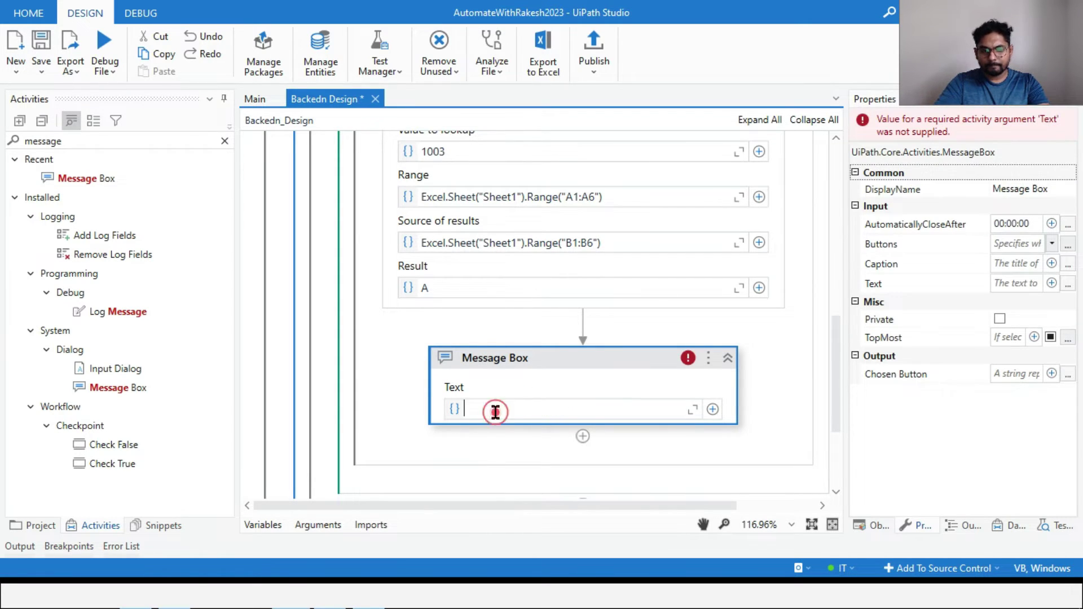
text(A)
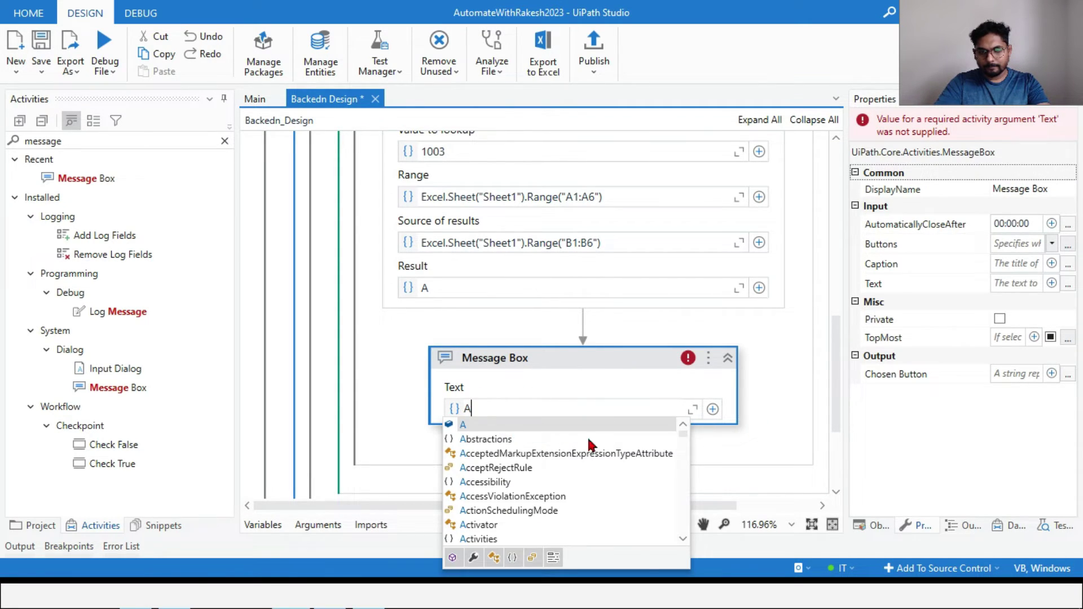
click(494, 427)
click(785, 451)
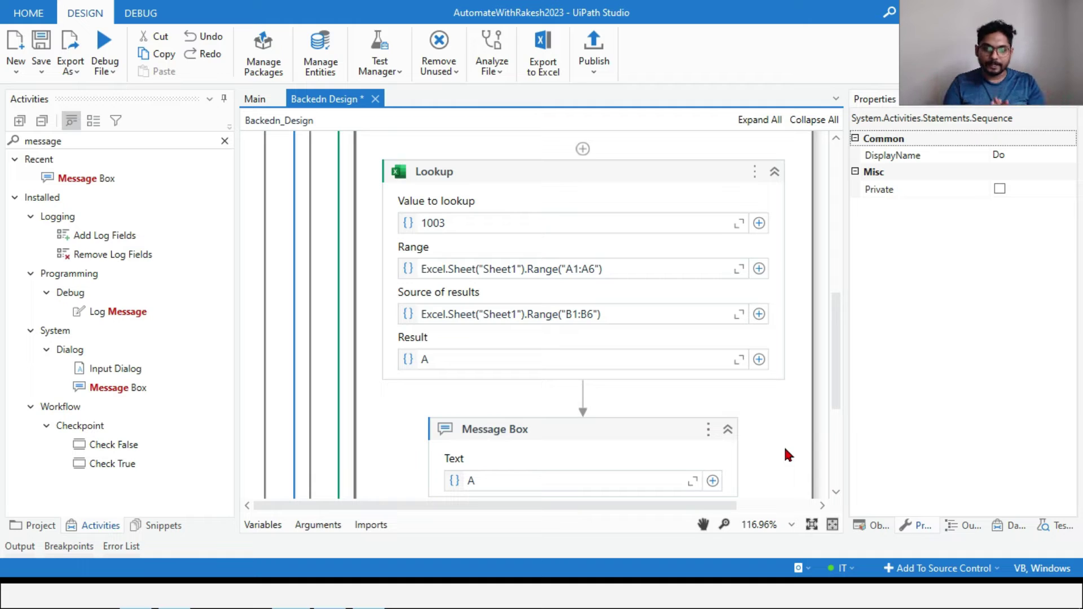
Save the Backedn Design workflow and debug the file, dismissing its message box after reading the lookup result
click(43, 51)
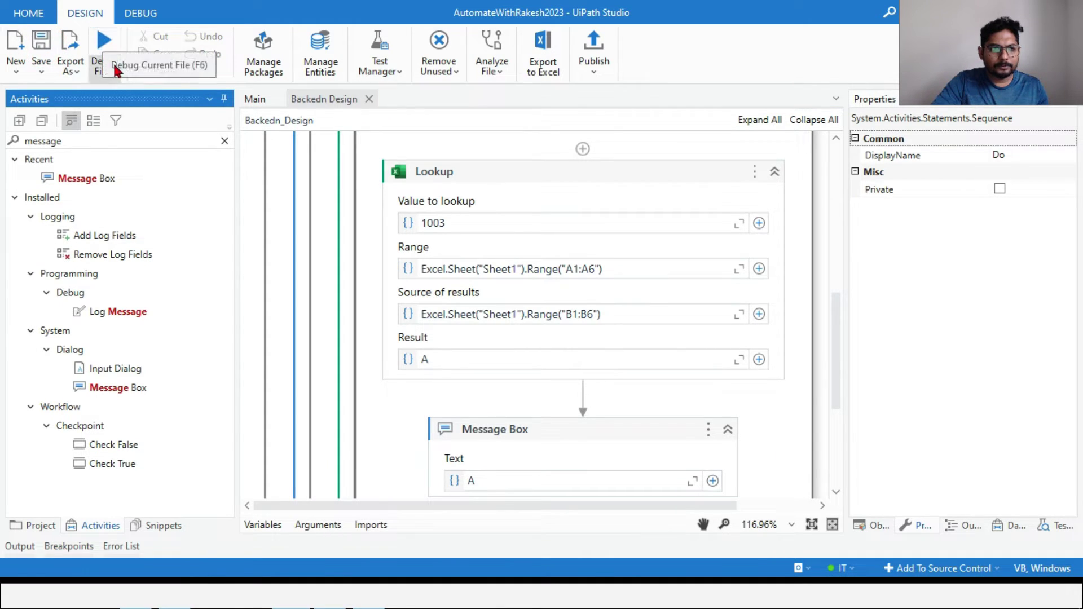
click(105, 42)
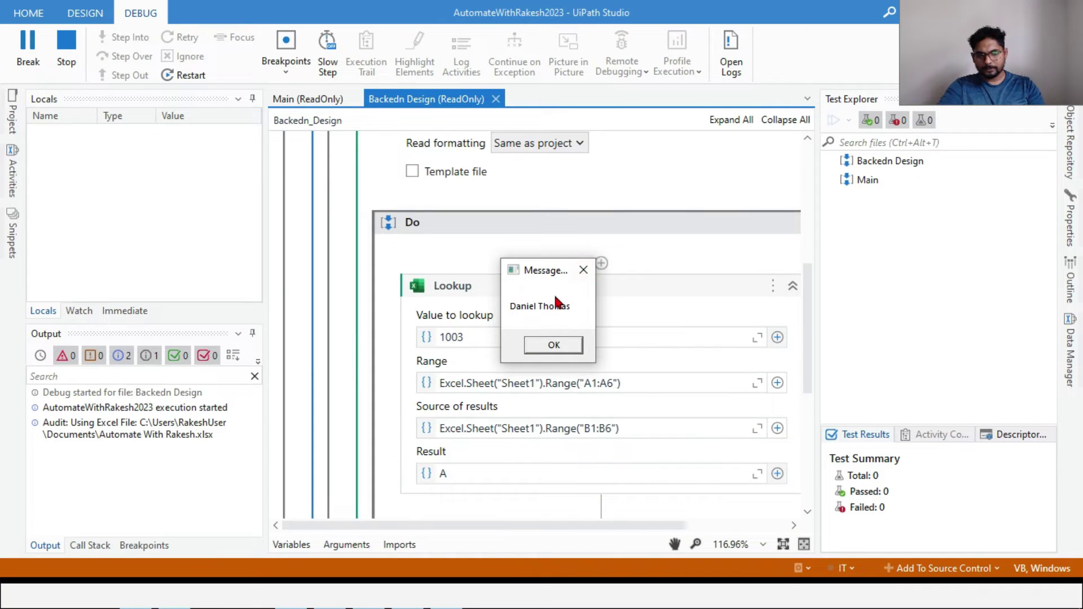
drag(550, 275, 549, 215)
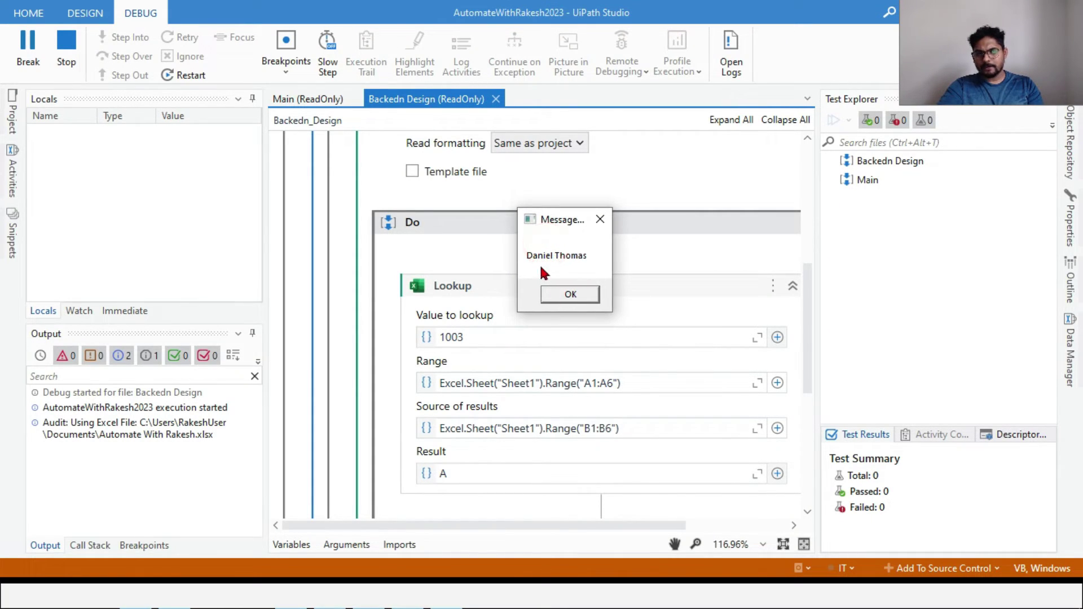
click(571, 295)
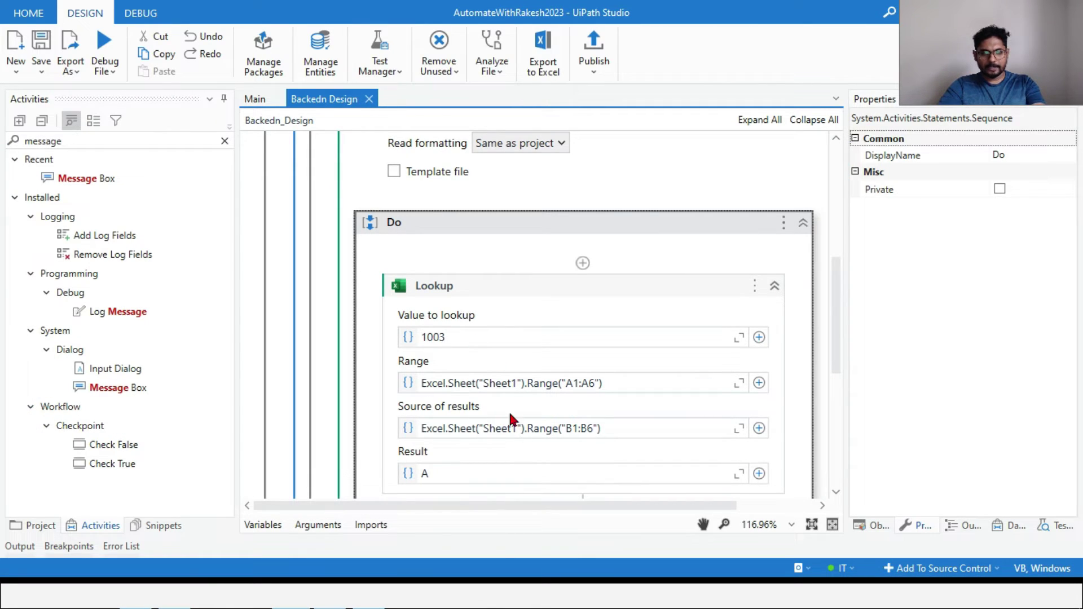
scroll(509, 411, down, 5)
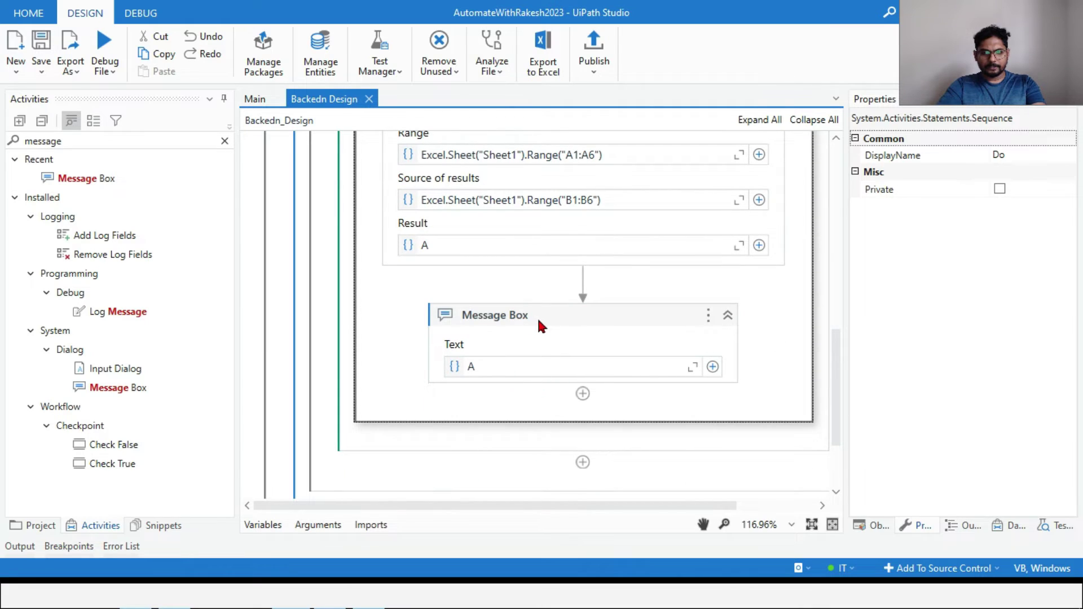
Delete the Message Box below Lookup in the Do container and remove the variable A
click(544, 318)
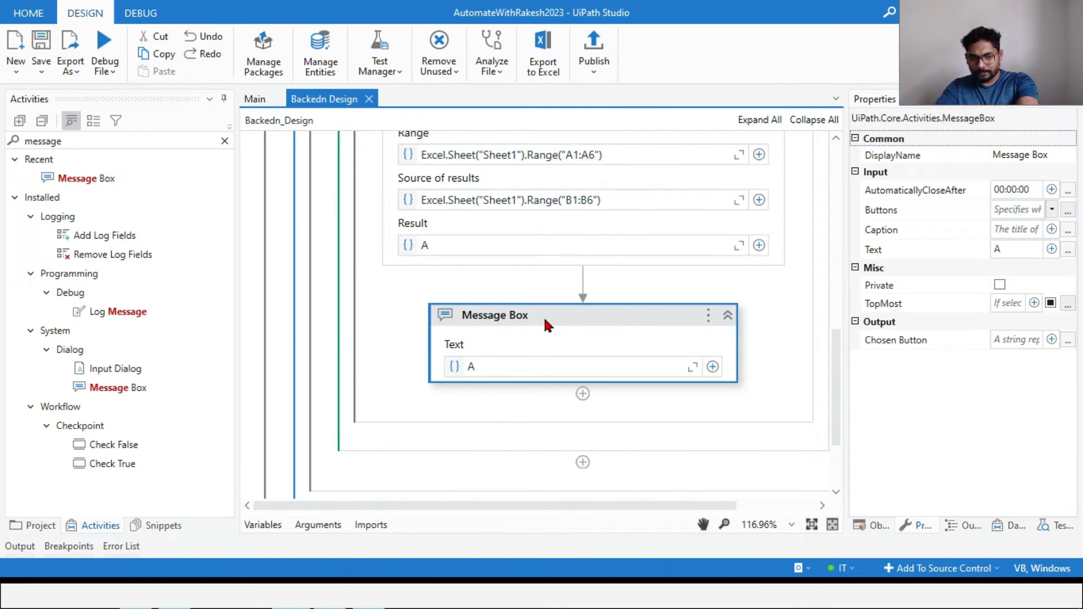
key(Delete)
scroll(546, 320, up, 4)
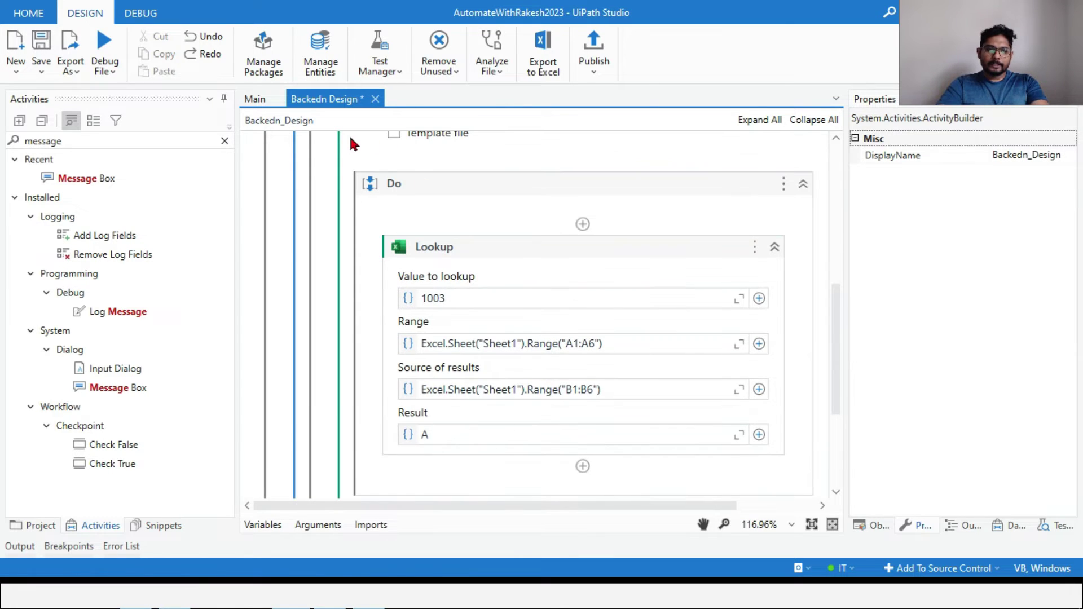
click(258, 524)
scroll(480, 247, down, 2)
click(479, 242)
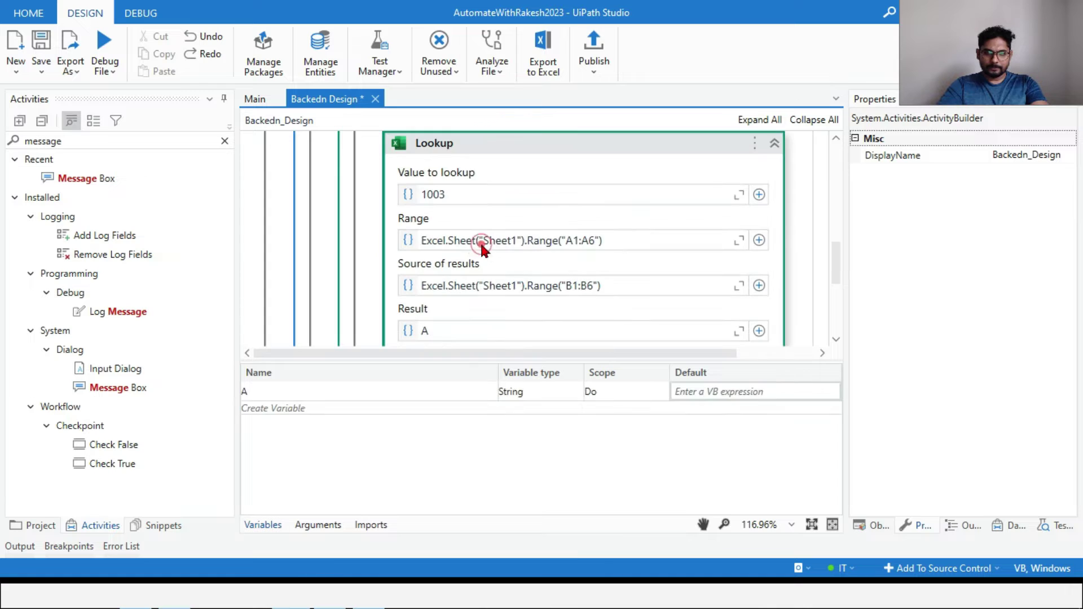
click(285, 392)
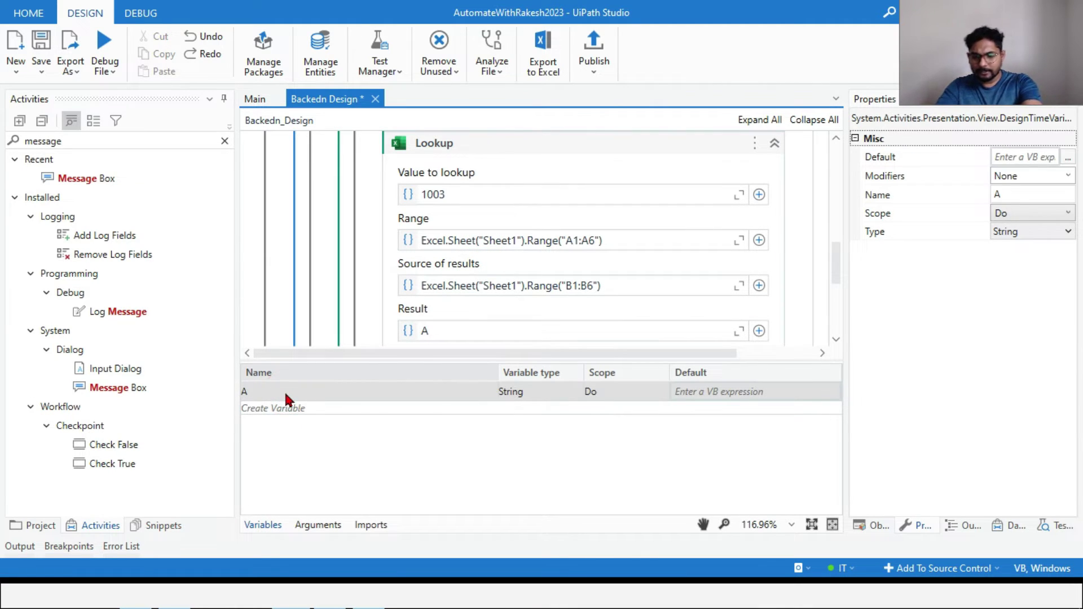
key(Delete)
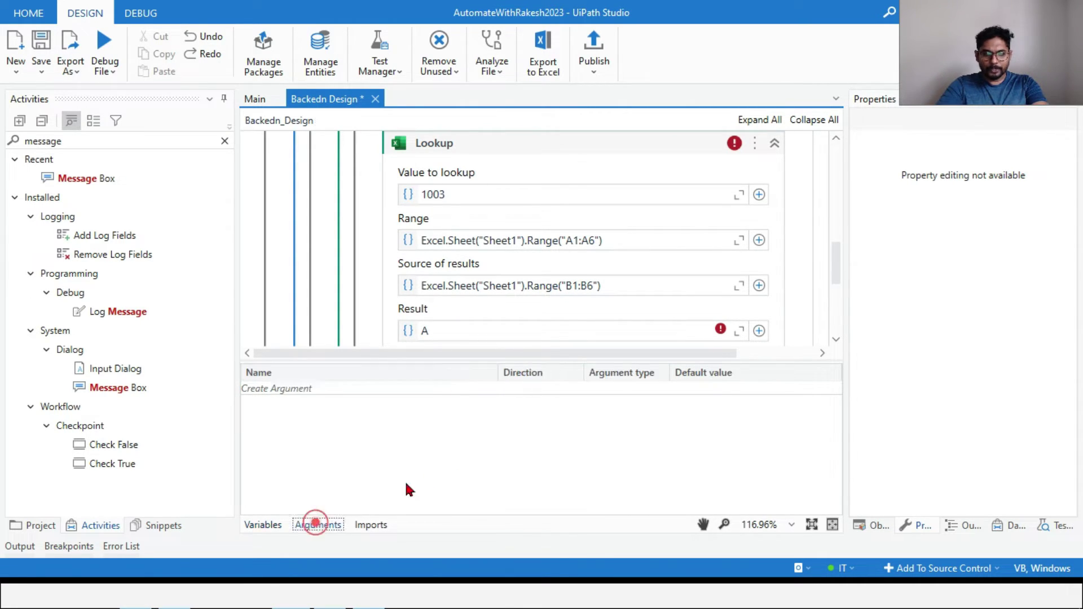
Create a workflow argument named In_CustomerID
click(316, 526)
scroll(424, 196, down, 1)
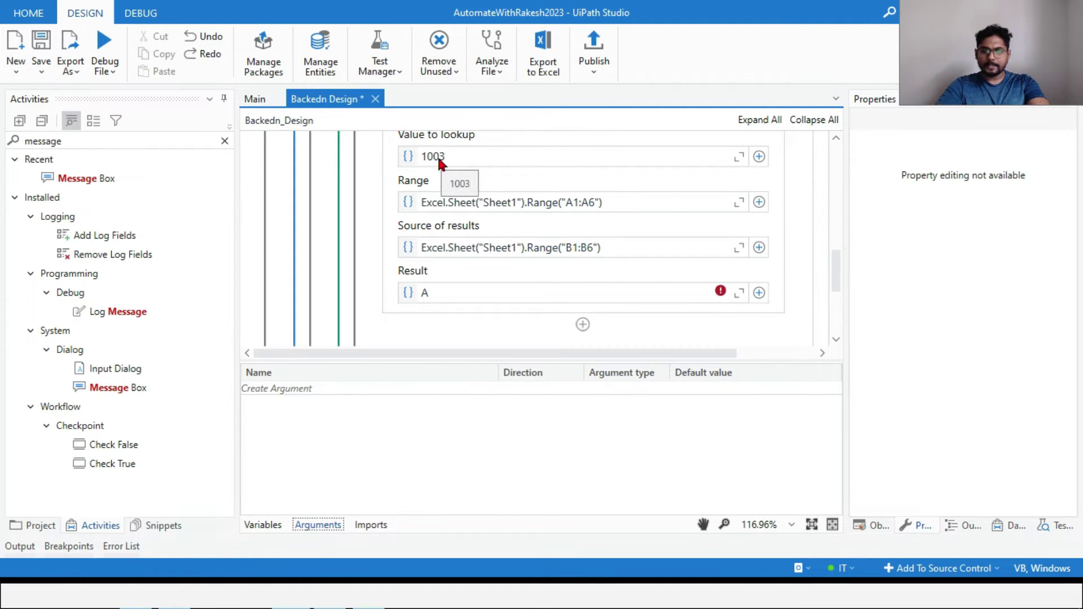
click(309, 389)
text(Con)
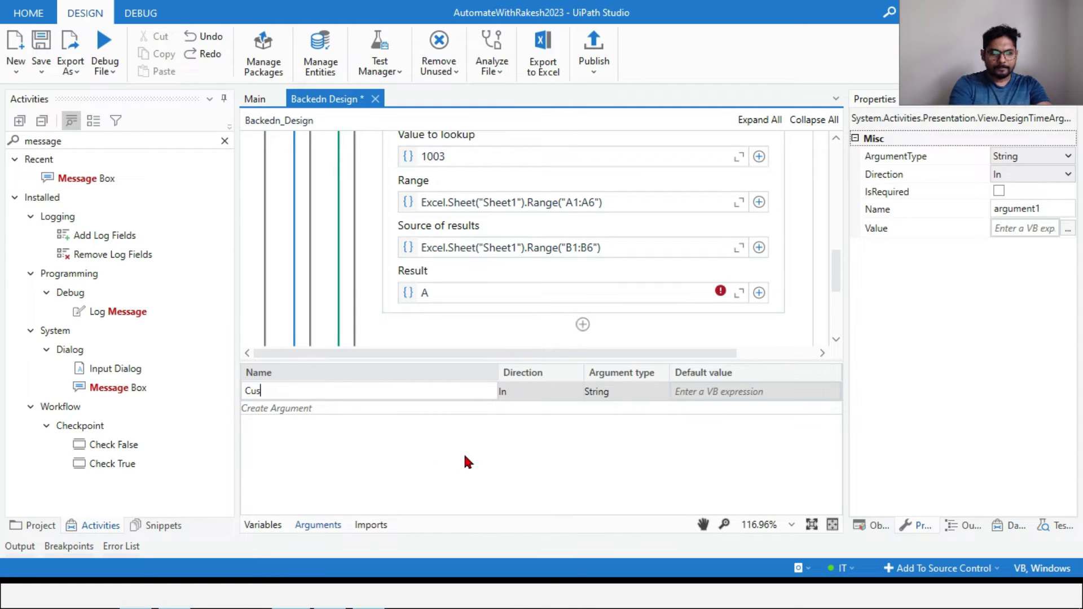
key(BackSpace)
key(BackSpace)
key(BackSpace)
text(In+)
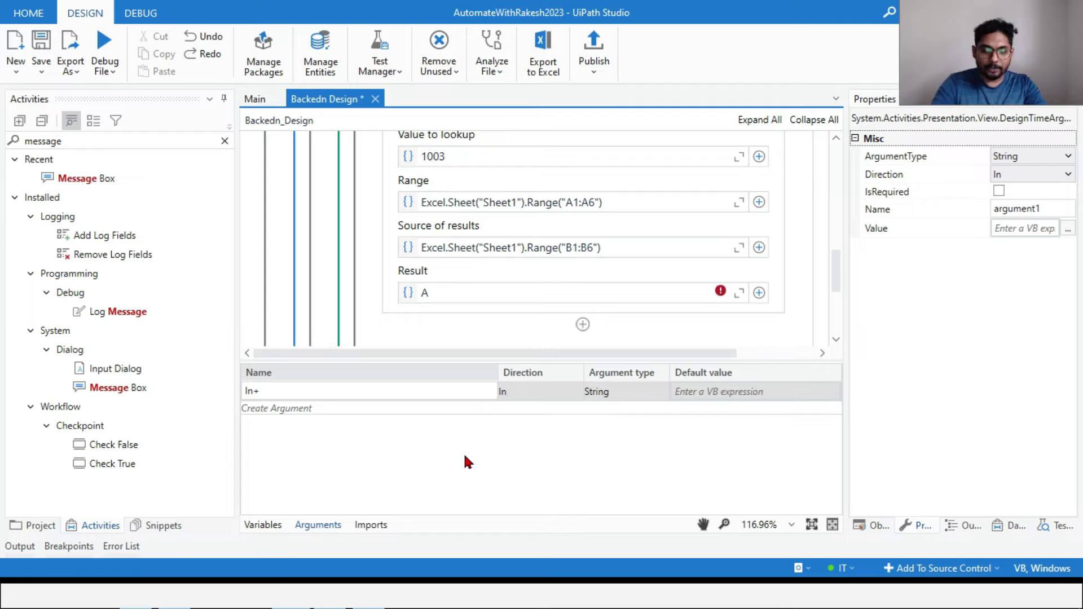
key(BackSpace)
text(_)
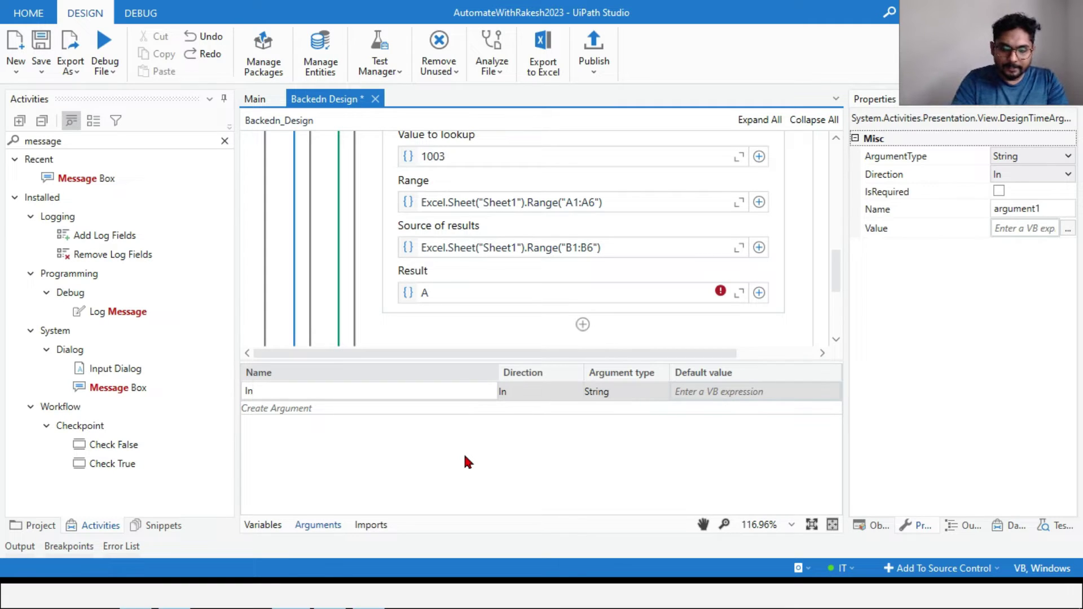
text(CustomerID)
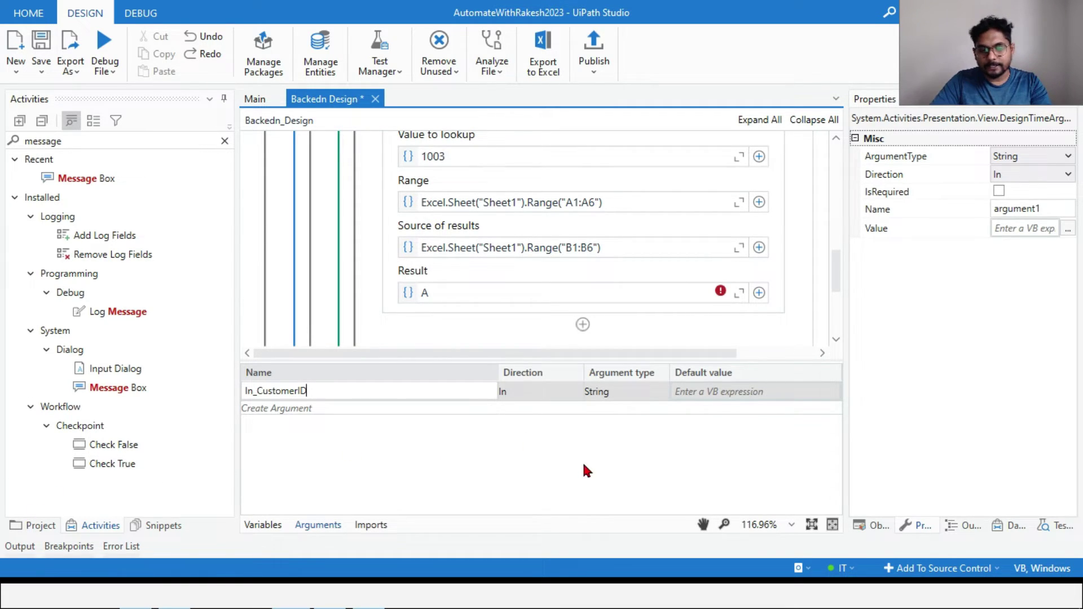
Set the argument type of In_CustomerID to Int32
click(621, 394)
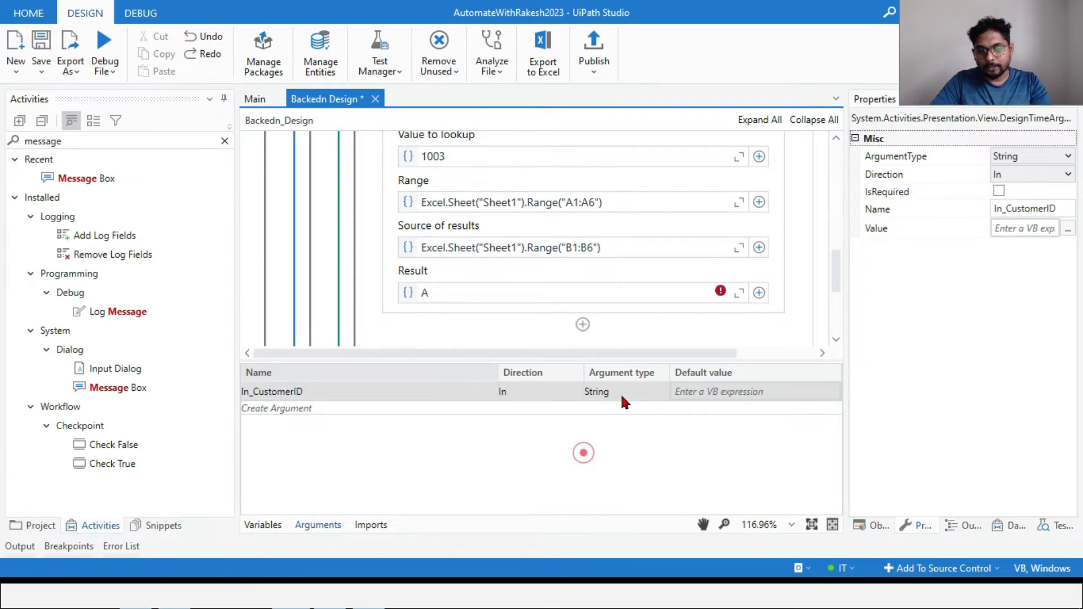
click(625, 388)
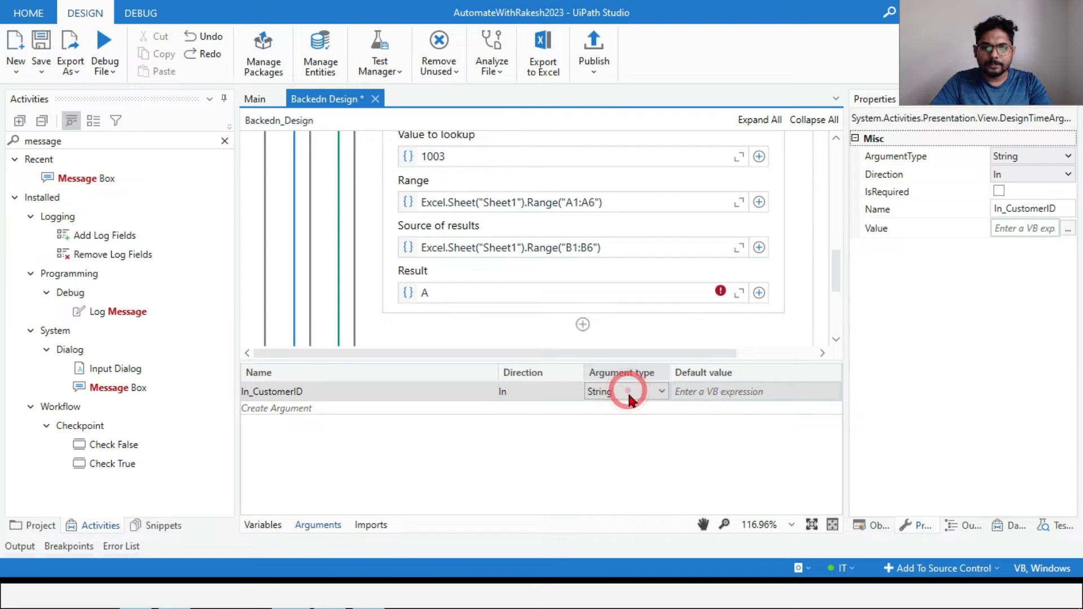
click(658, 387)
click(612, 424)
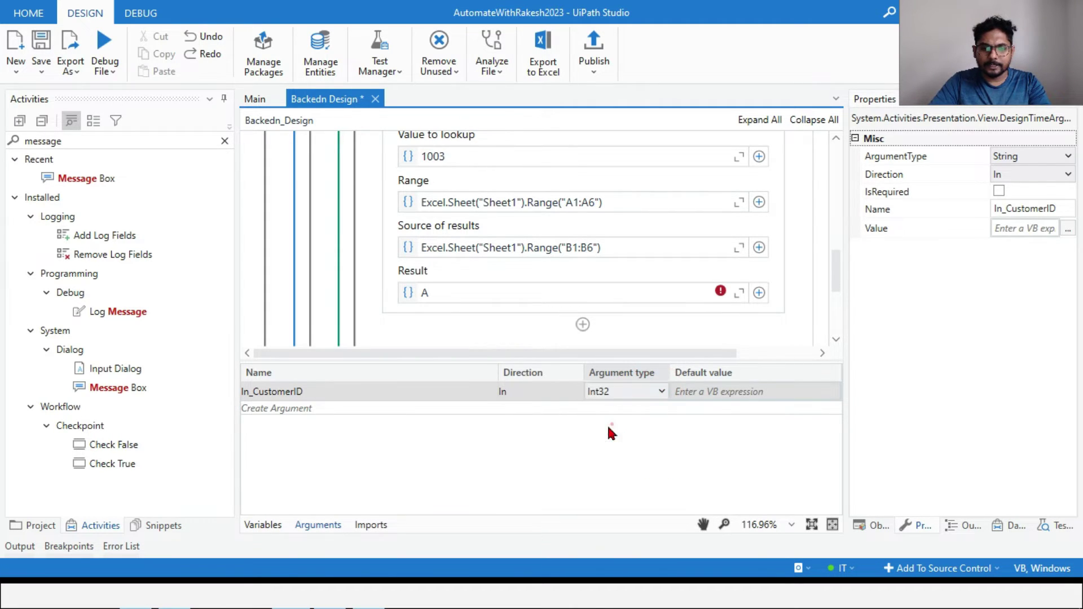
Create a second workflow argument named out_CustomerName
click(277, 408)
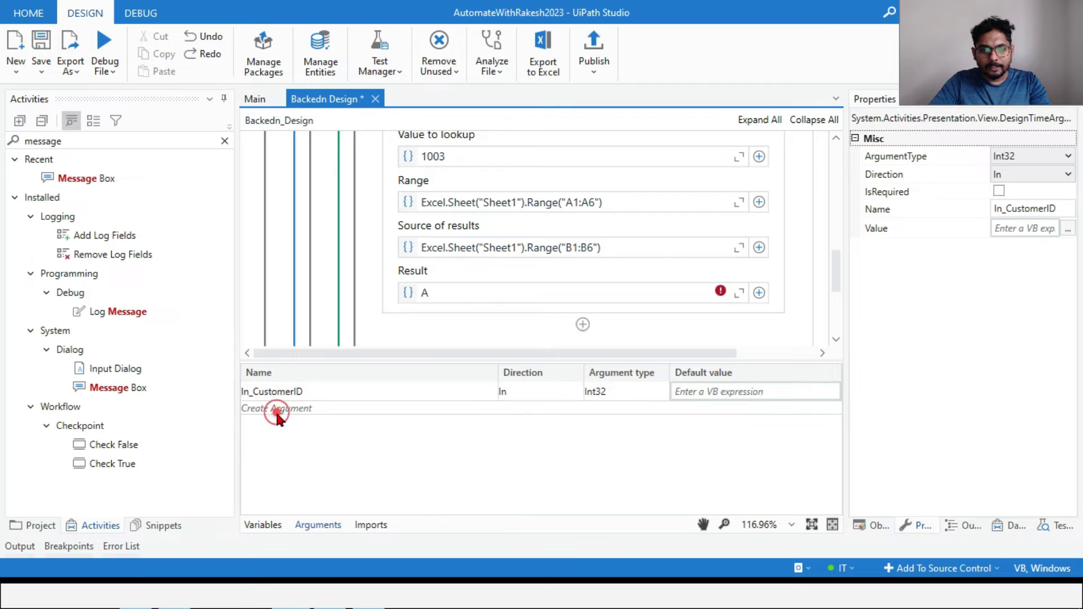
text(out+C)
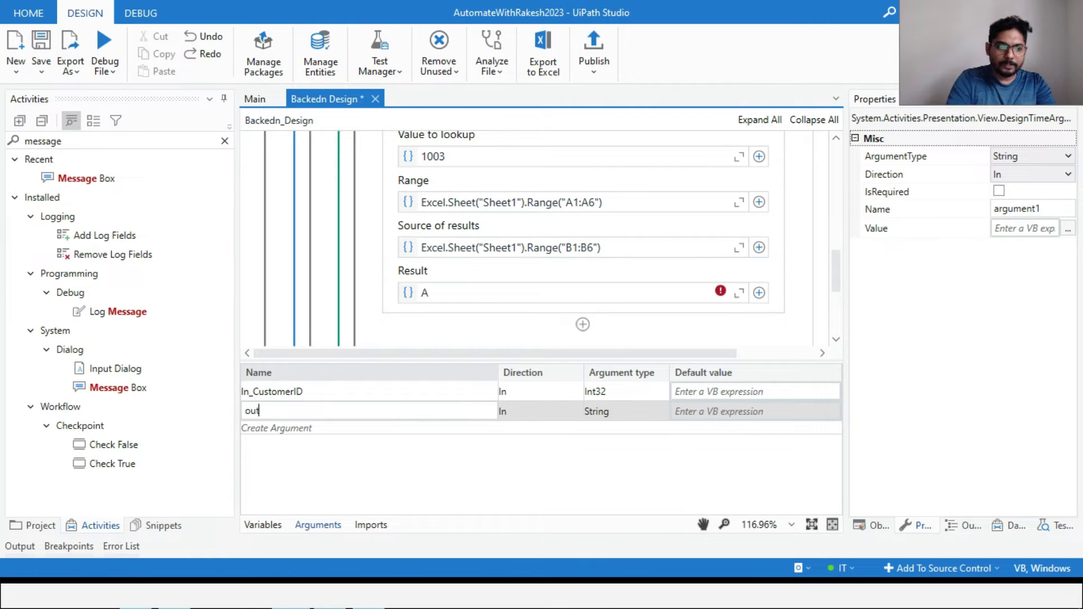
key(BackSpace)
key(BackSpace)
key(BackSpace)
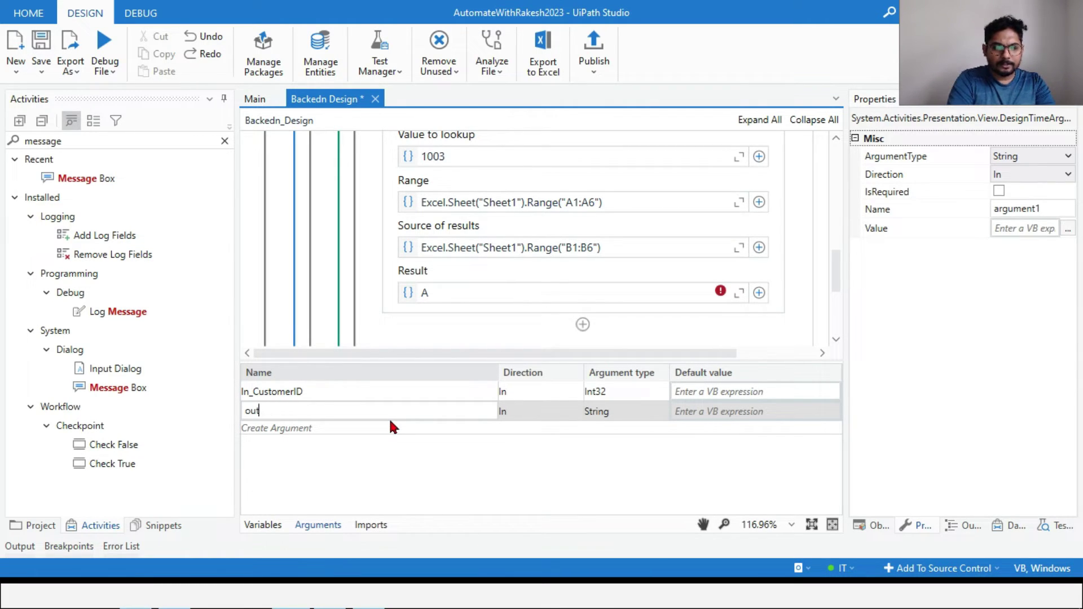
text(t_CustomerName)
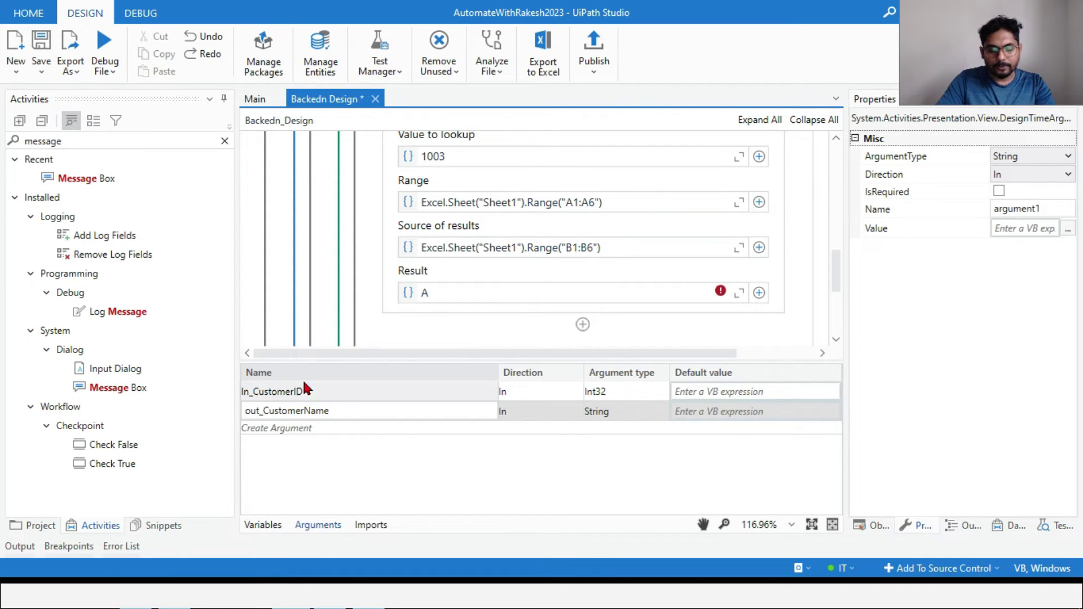
click(590, 444)
Create a third workflow argument named Out_PhoneNumber
click(262, 427)
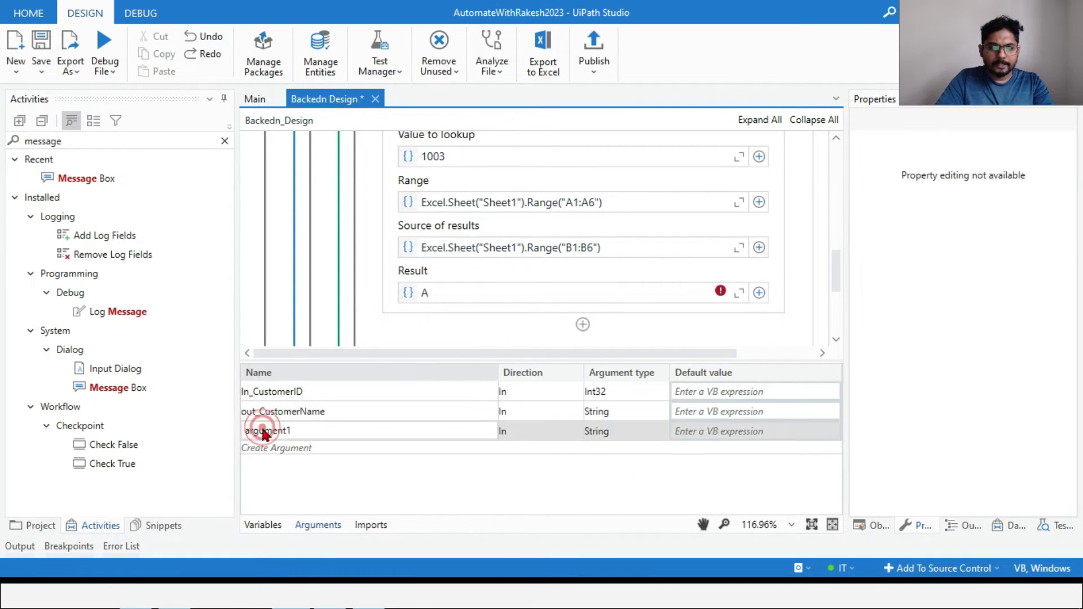
text(Out)
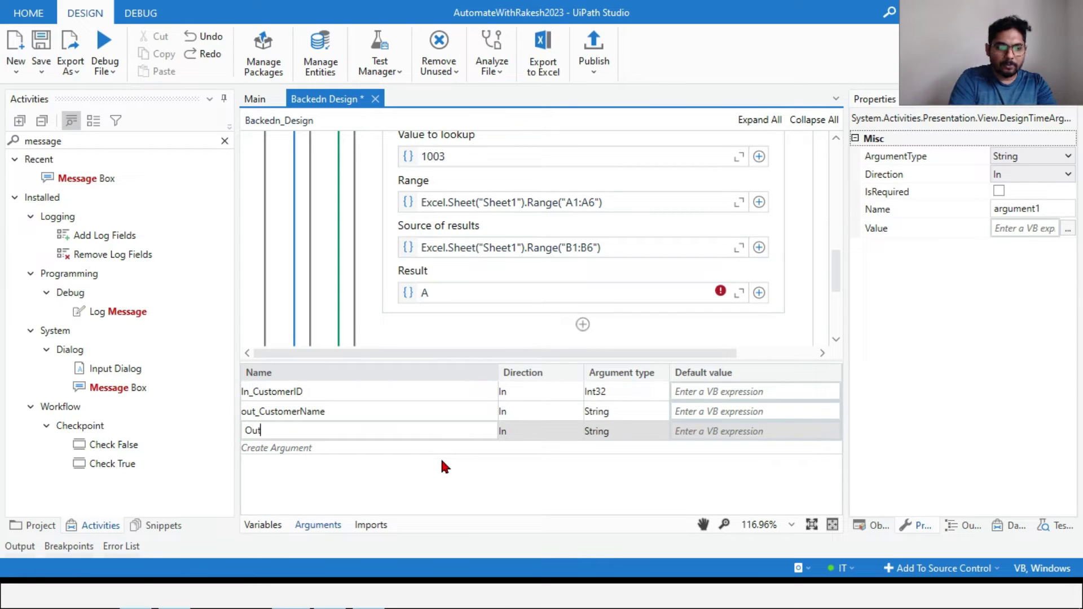
text(_Pho)
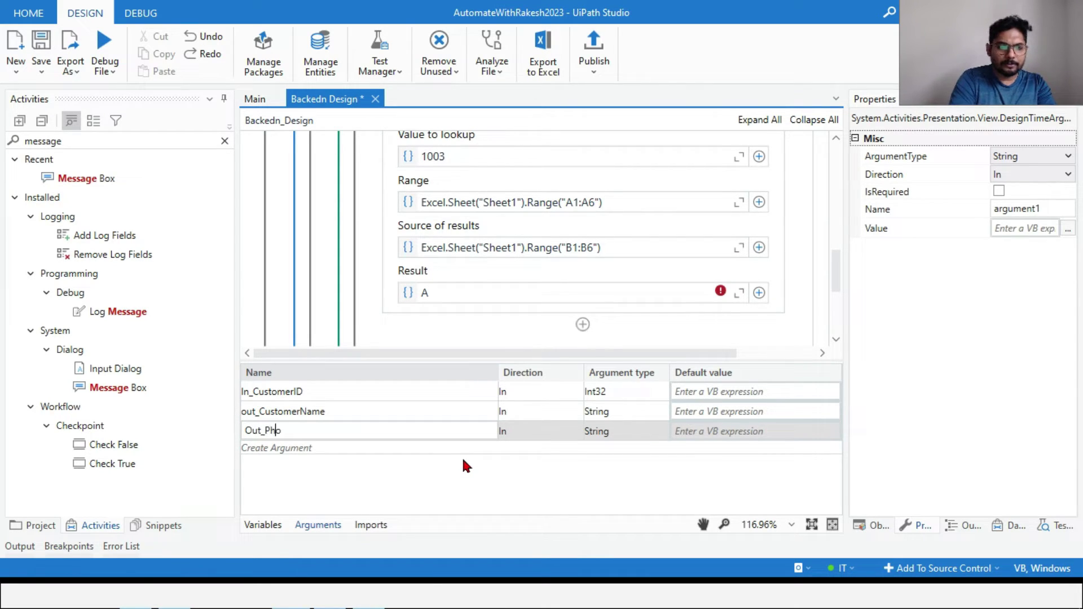
text(neNumber)
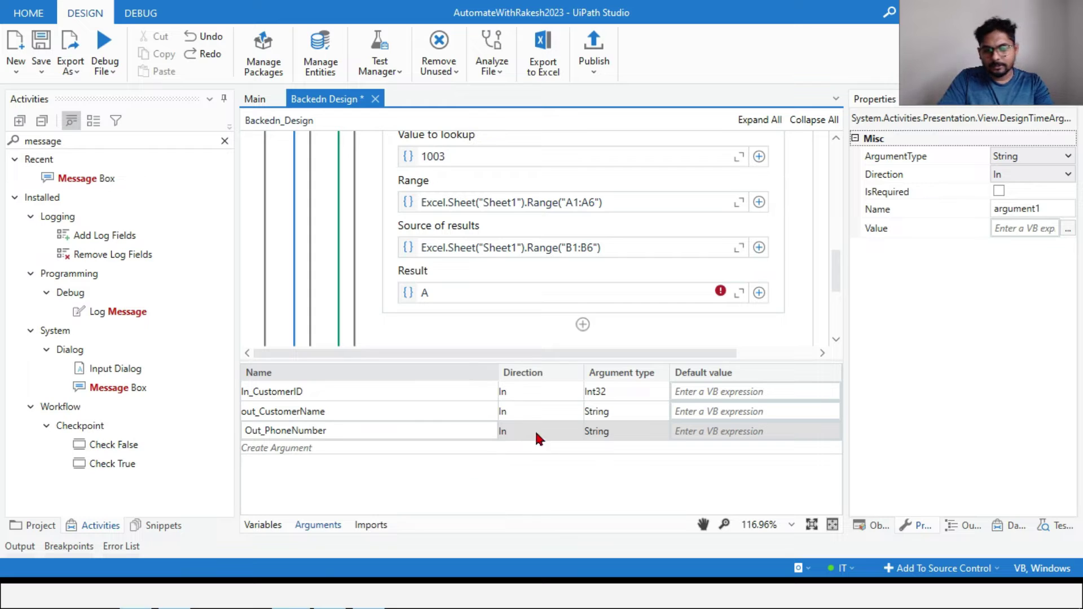
Set the direction of both out_CustomerName and Out_PhoneNumber to Out
click(532, 411)
click(531, 411)
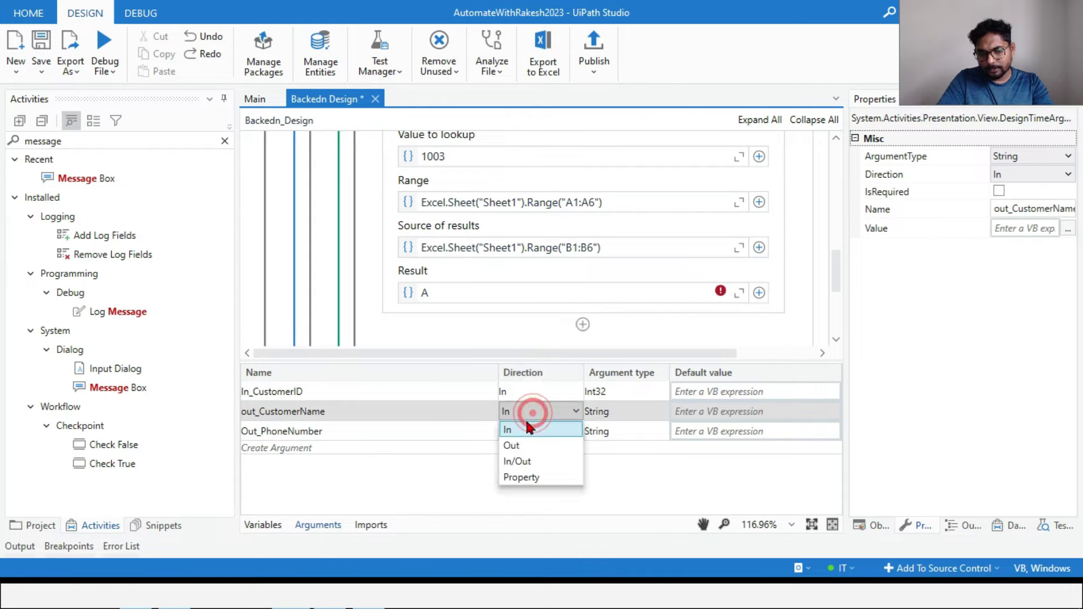
click(525, 445)
click(537, 431)
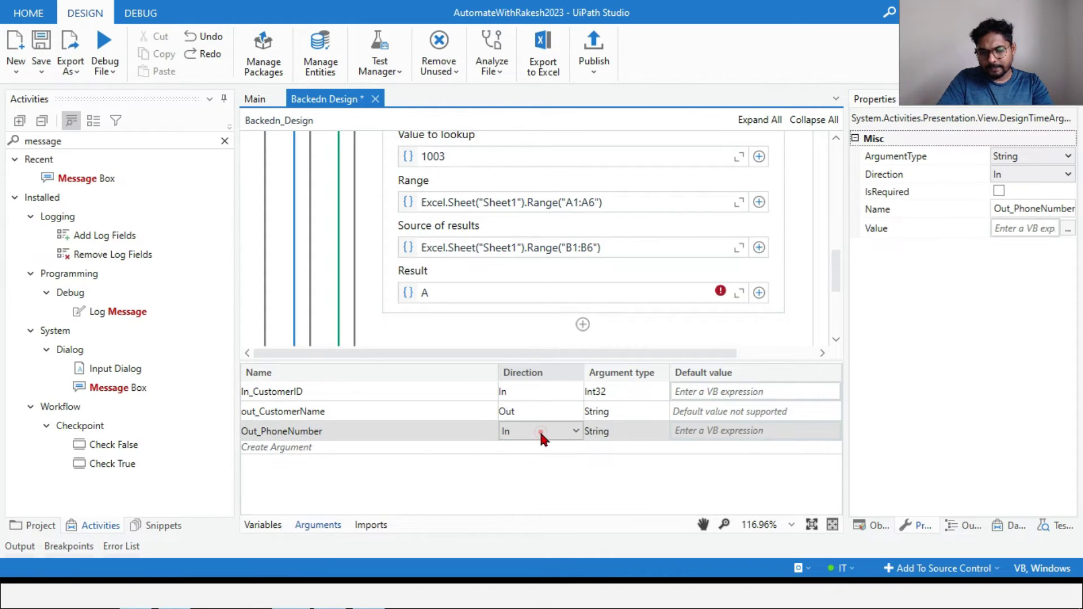
click(540, 430)
click(524, 465)
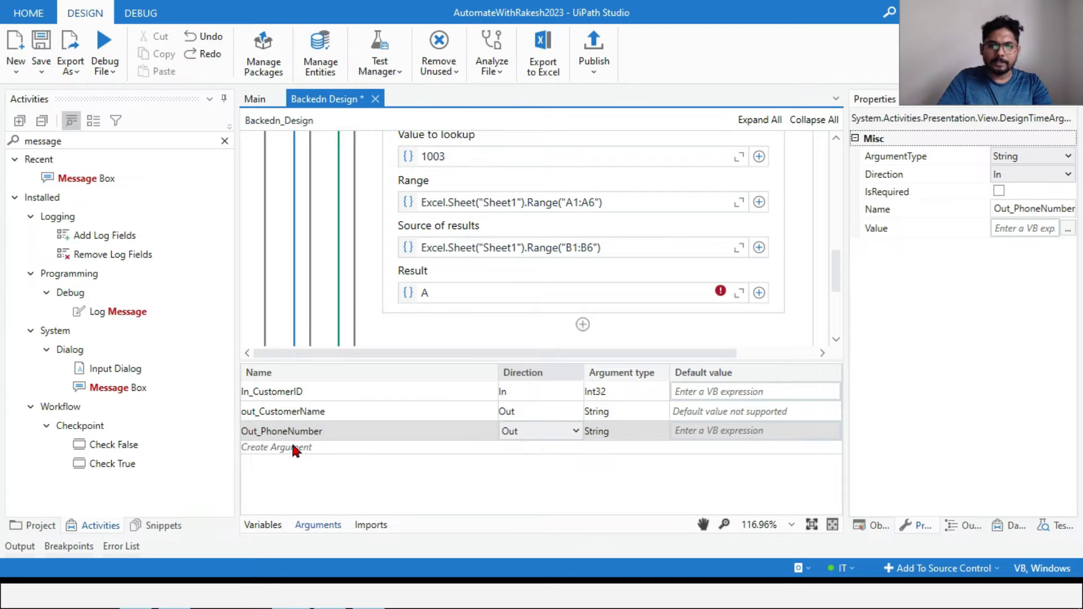
click(623, 414)
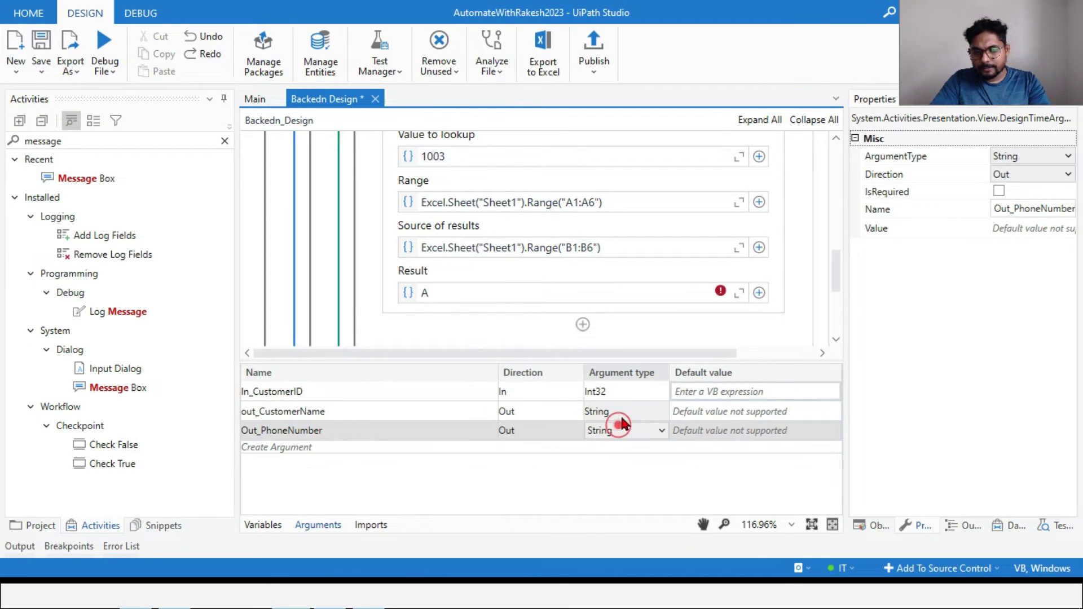
click(623, 414)
click(622, 414)
click(506, 501)
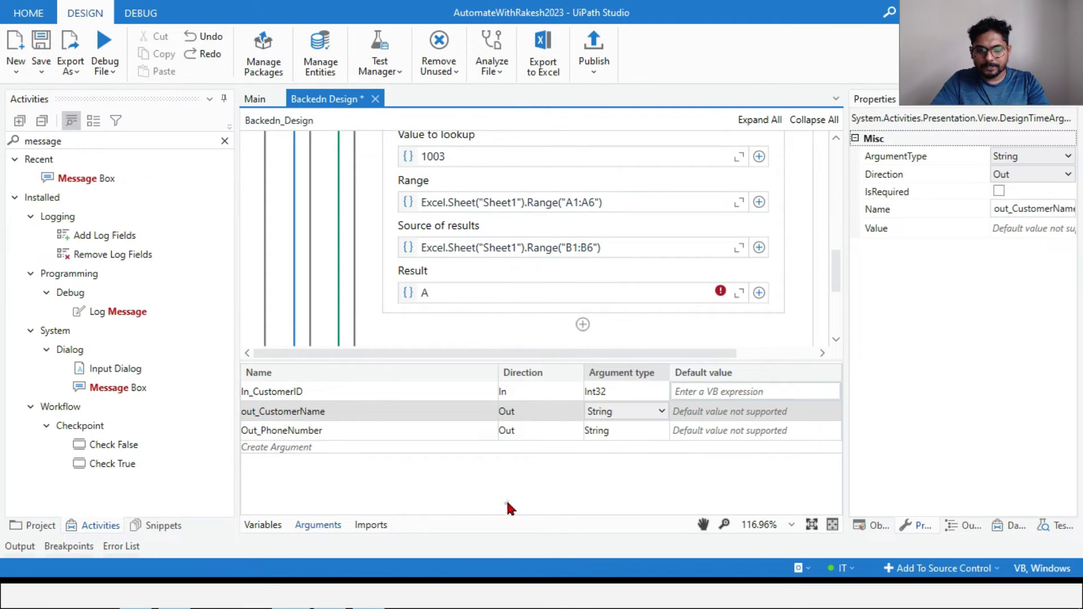
Change the argument type of Out_PhoneNumber to System.Double, browsing the .NET types for "system.dou"
click(634, 432)
click(635, 430)
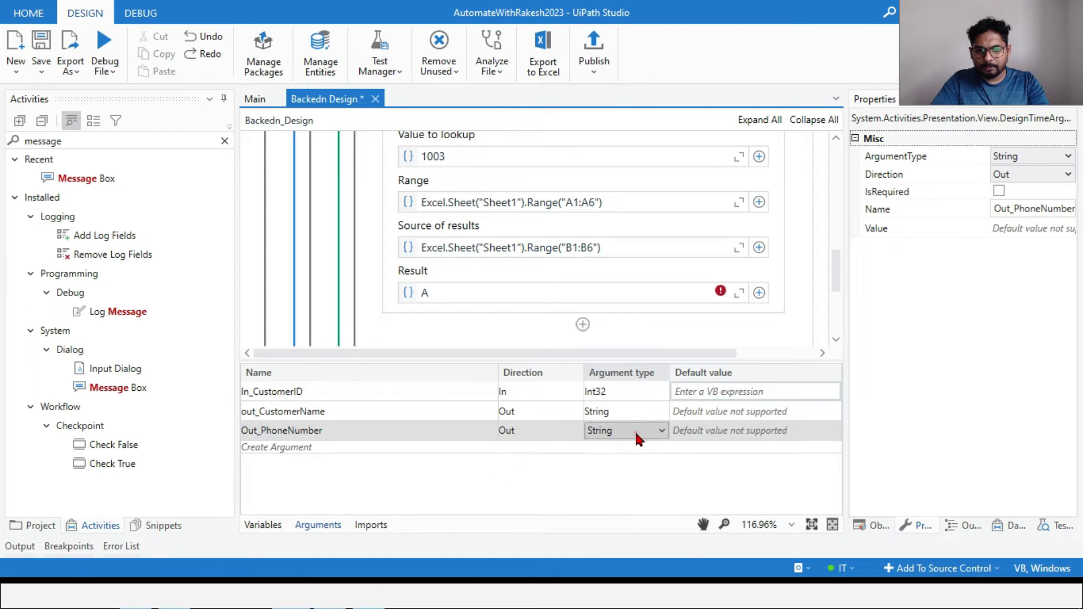
click(635, 431)
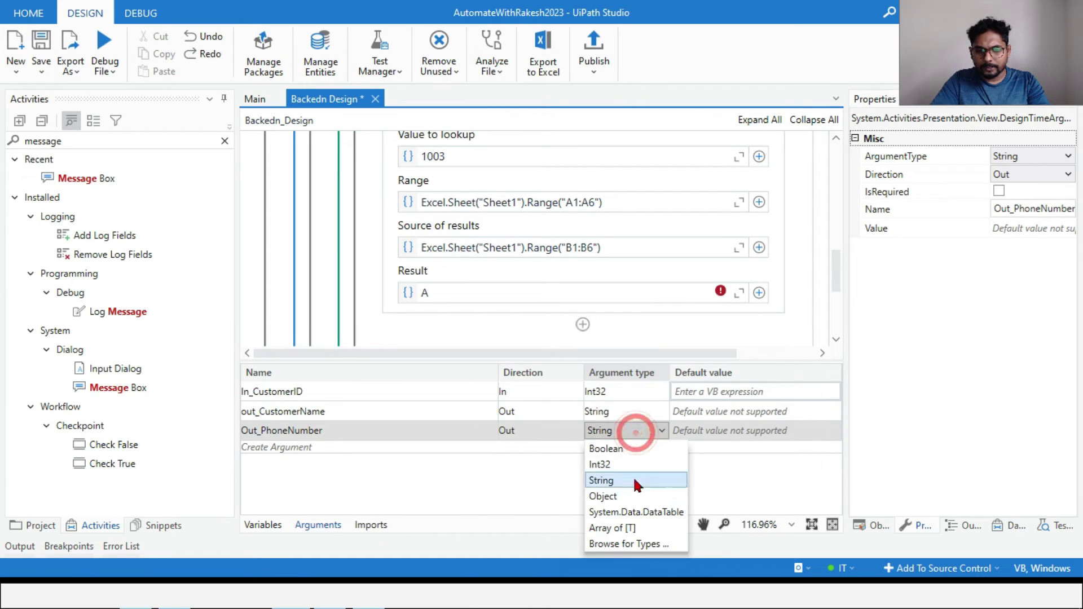
click(645, 544)
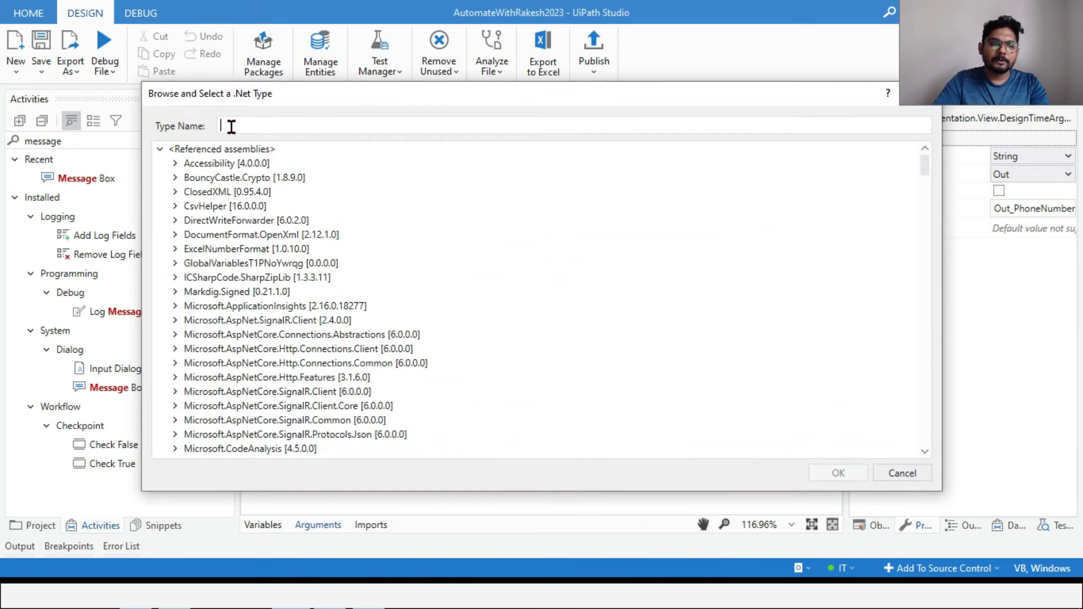
click(231, 126)
text(system.)
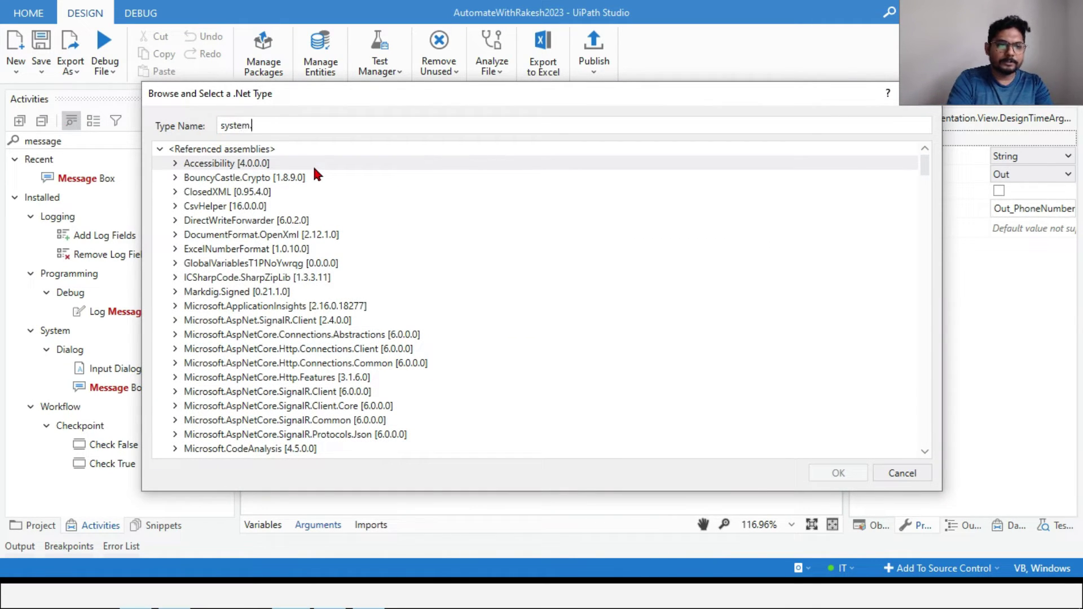
text(dou)
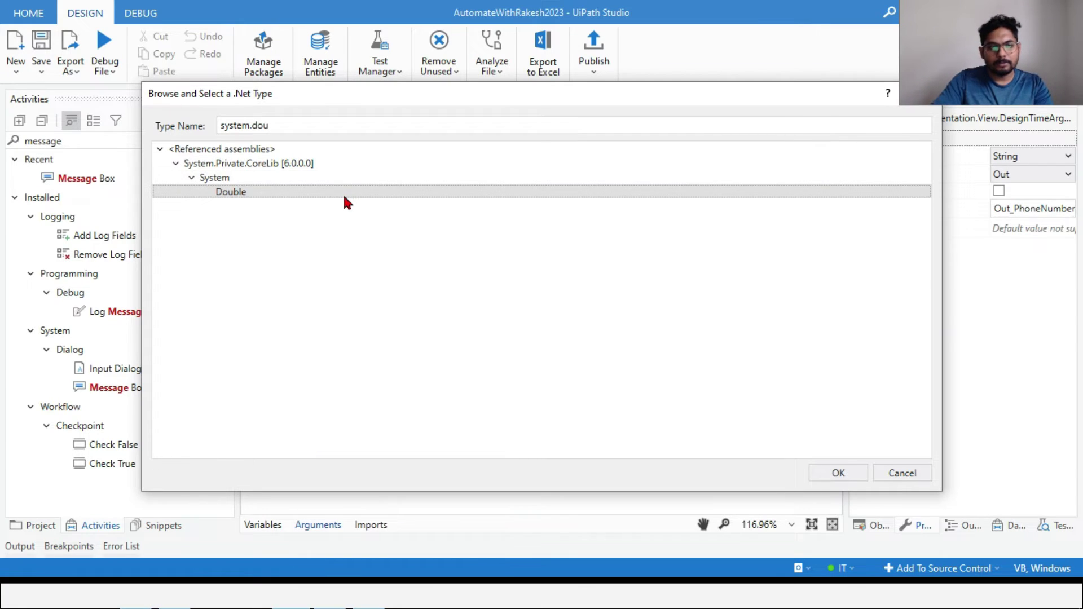
double_click(253, 192)
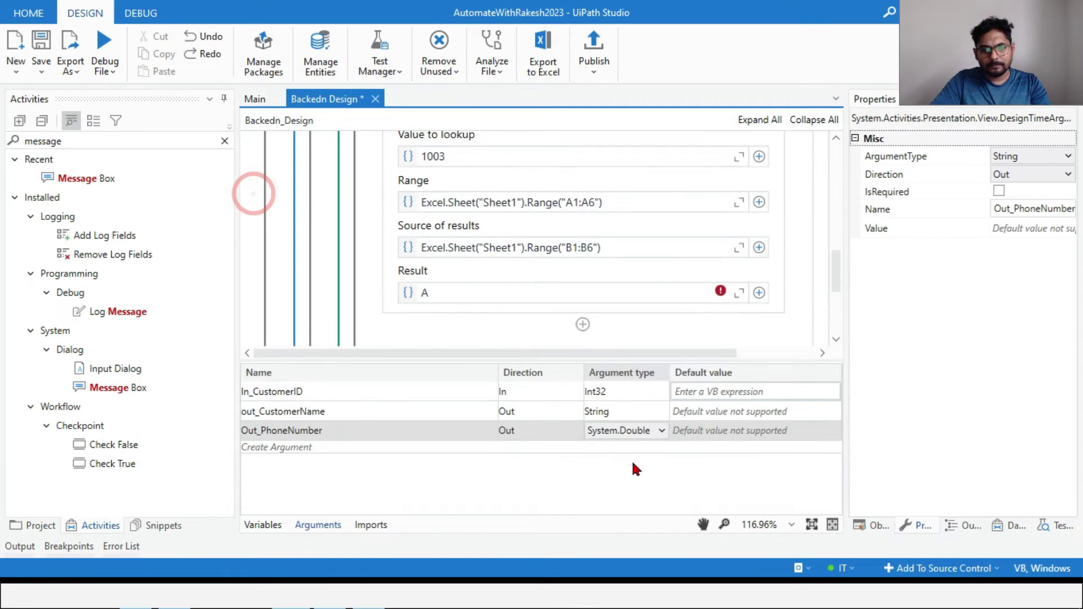
click(599, 483)
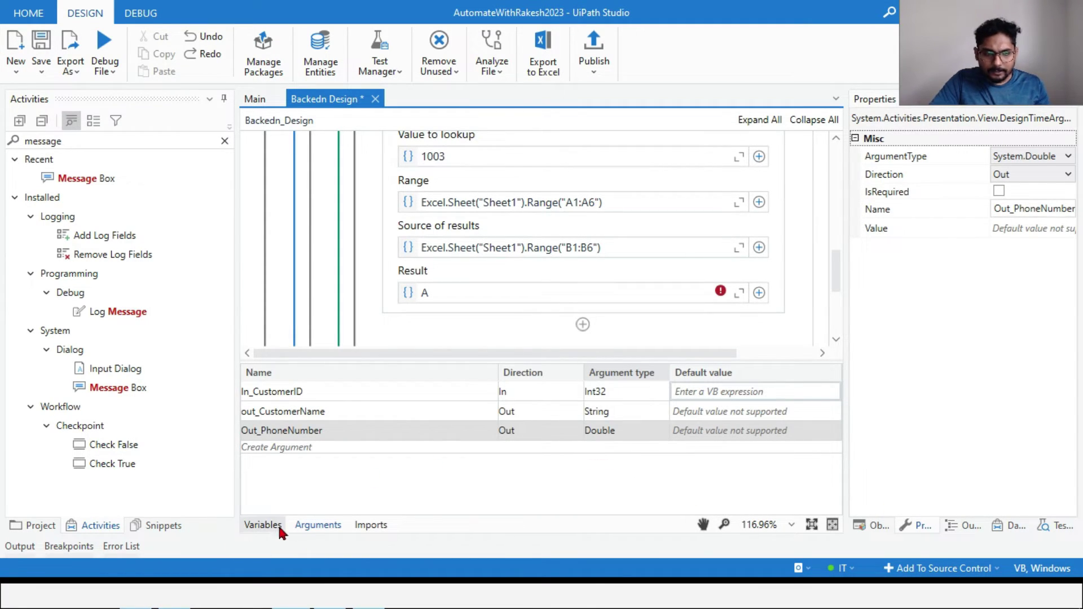
Hide the arguments list and clear the existing lookup value of the Lookup activity
click(318, 524)
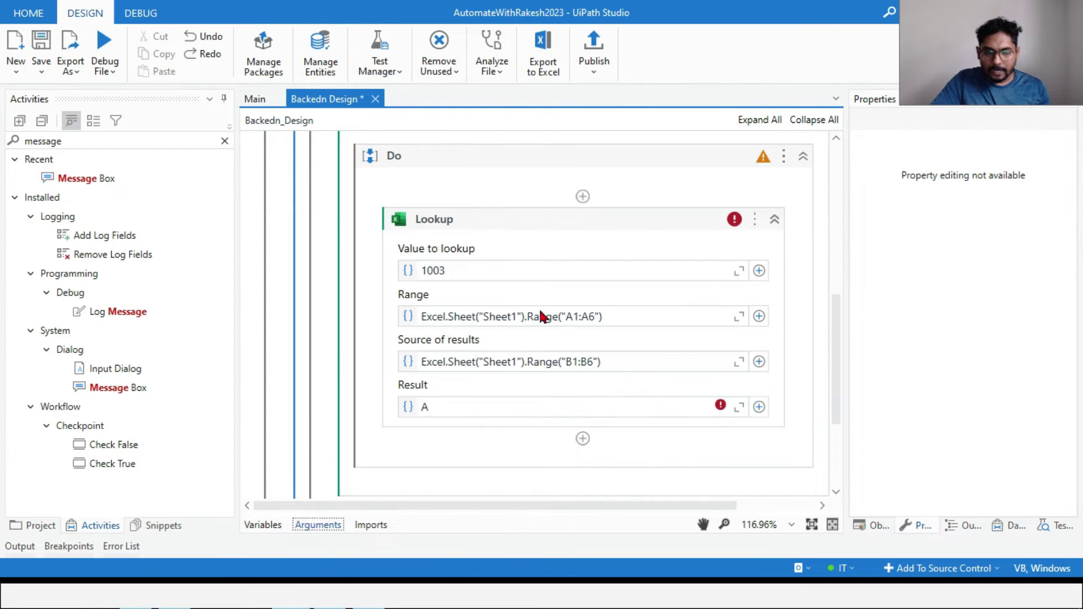
click(462, 271)
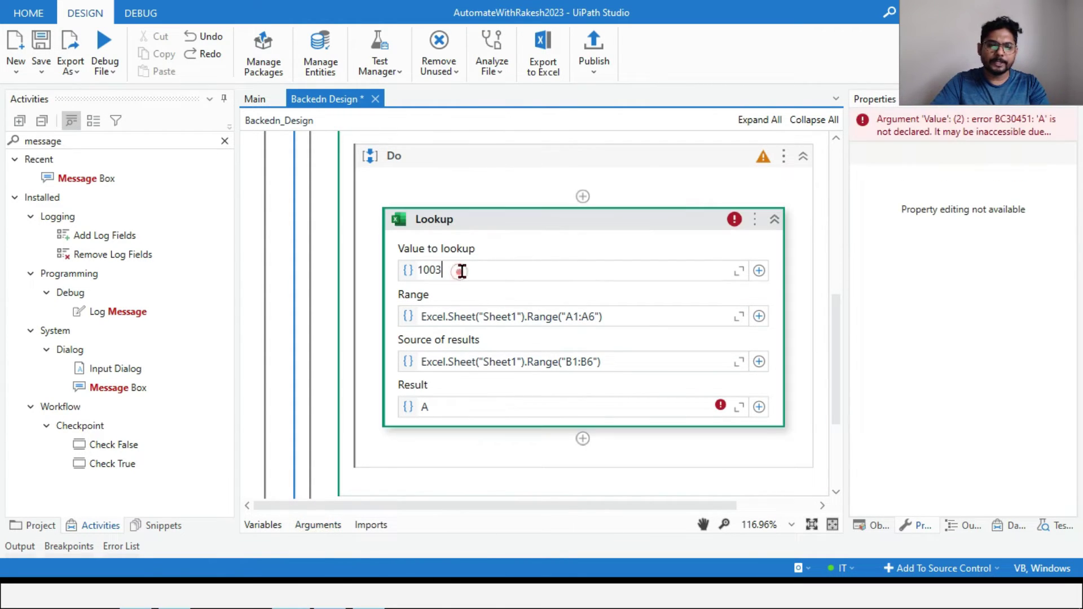
key(BackSpace)
key(BackSpace)
key(BackSpace)
key(BackSpace)
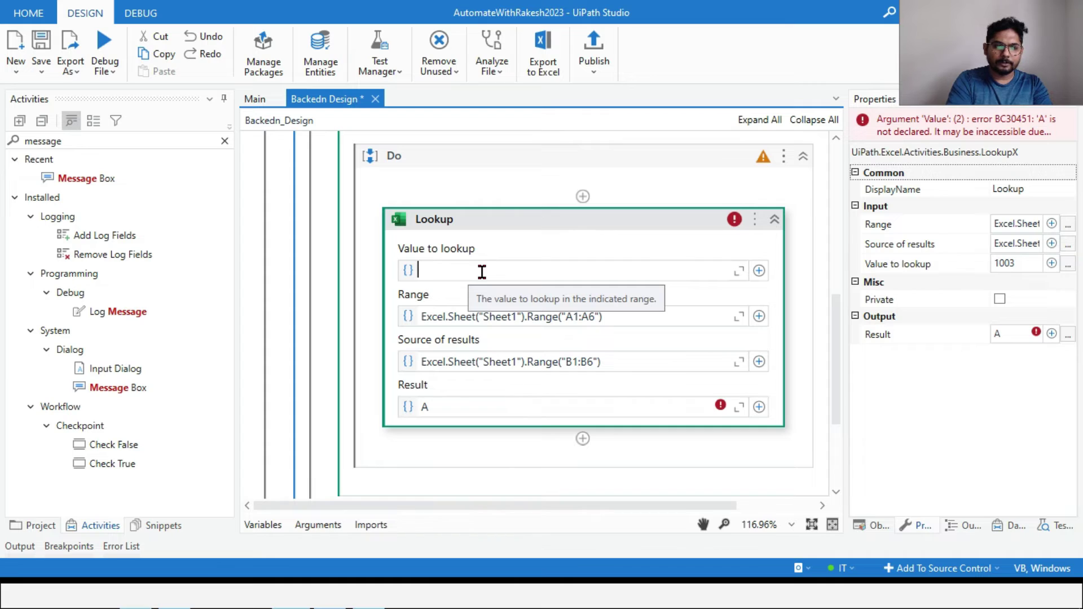
text(C)
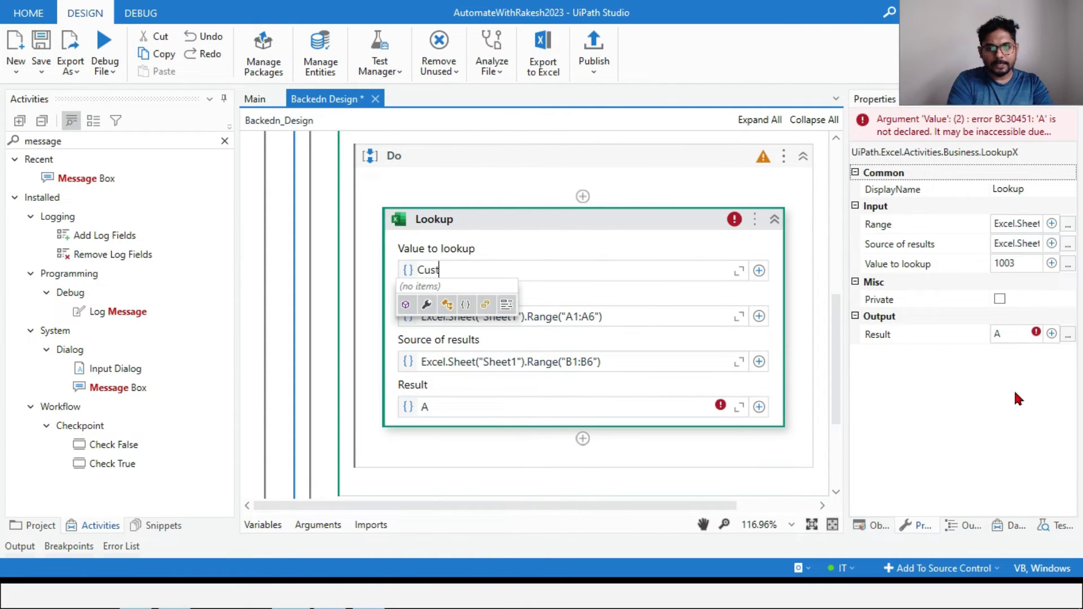
key(BackSpace)
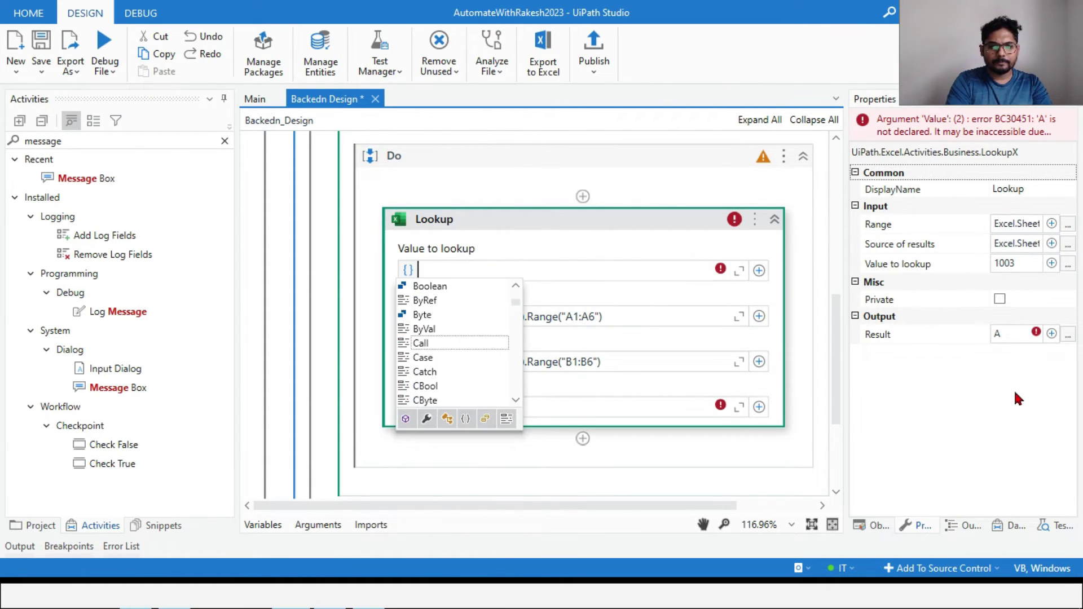
text(C)
key(BackSpace)
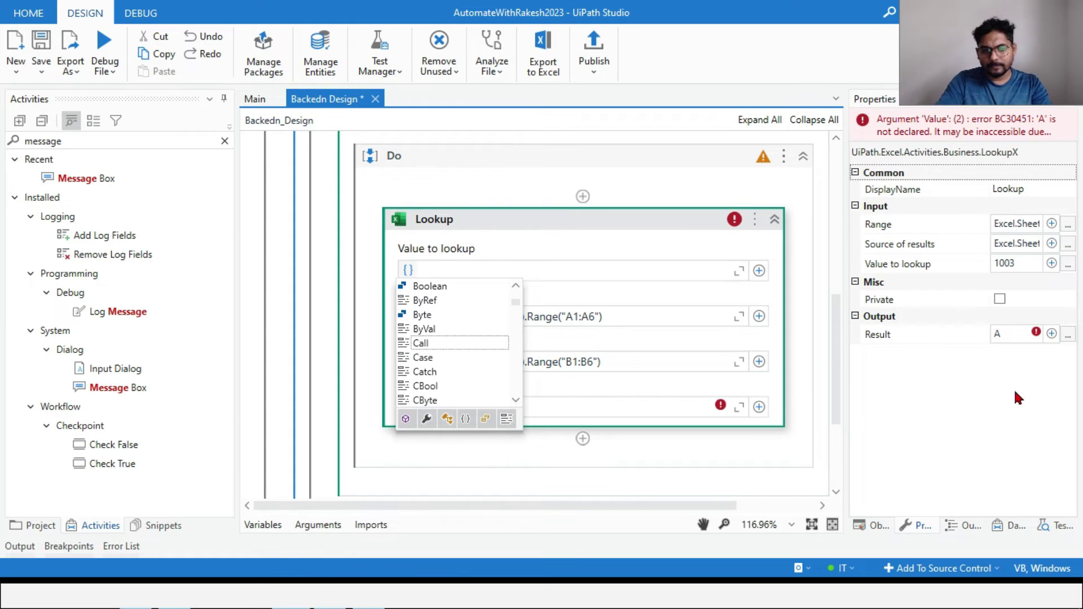
click(498, 443)
Set the Lookup activity's value to lookup to the In_CustomerID argument
click(439, 276)
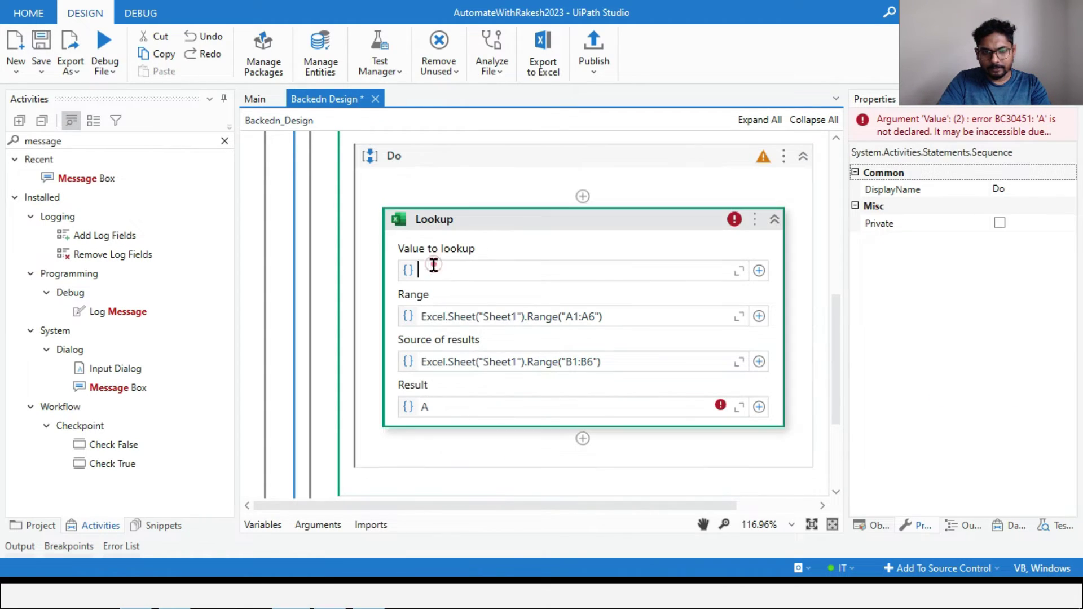
text(in)
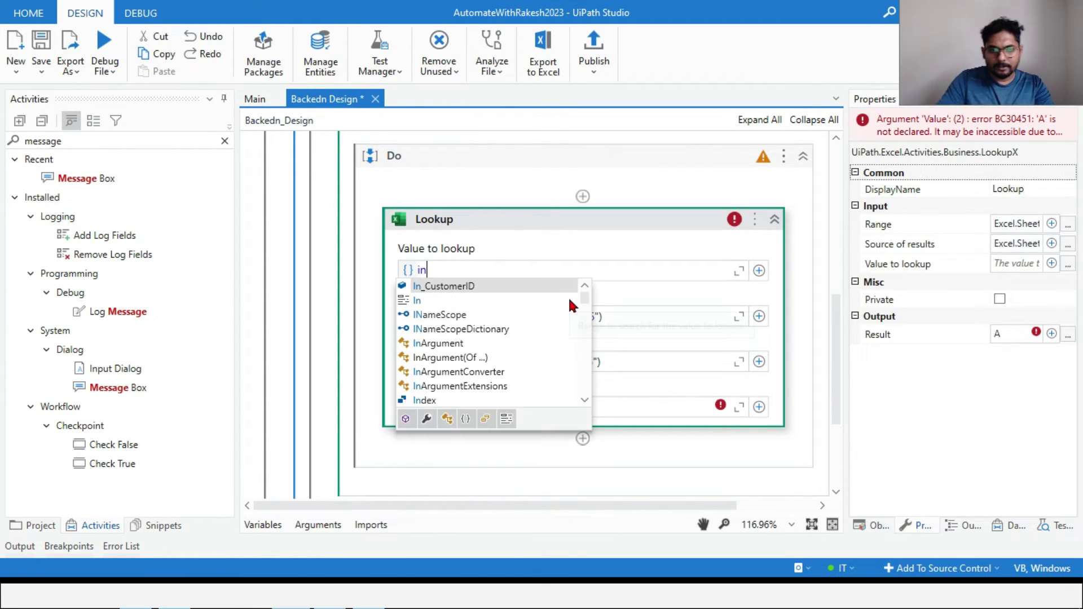
click(490, 284)
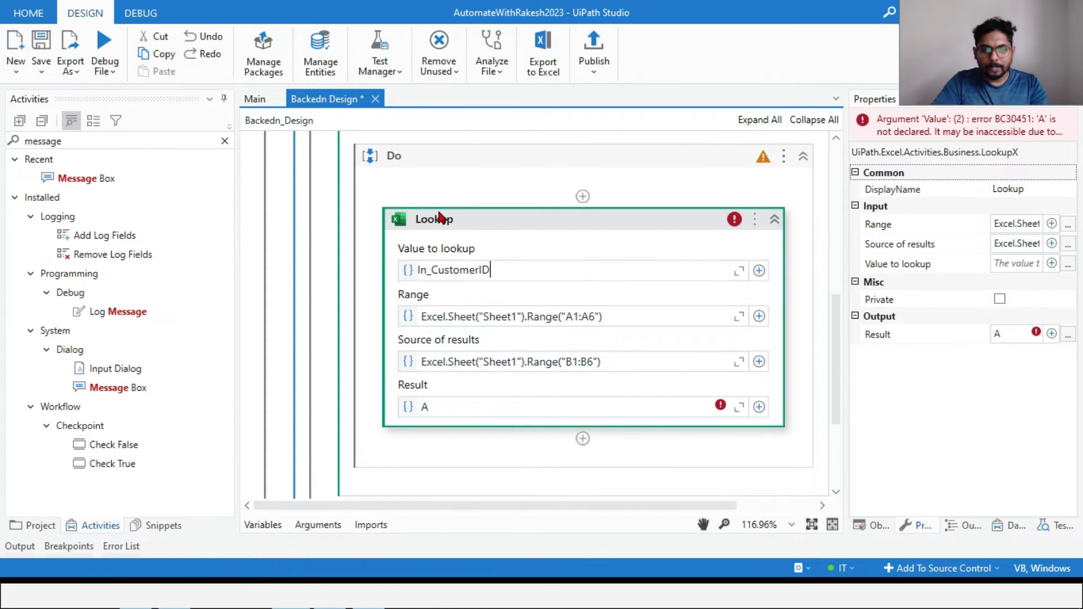
Replace the Lookup activity's result with the out_CustomerName argument
click(445, 409)
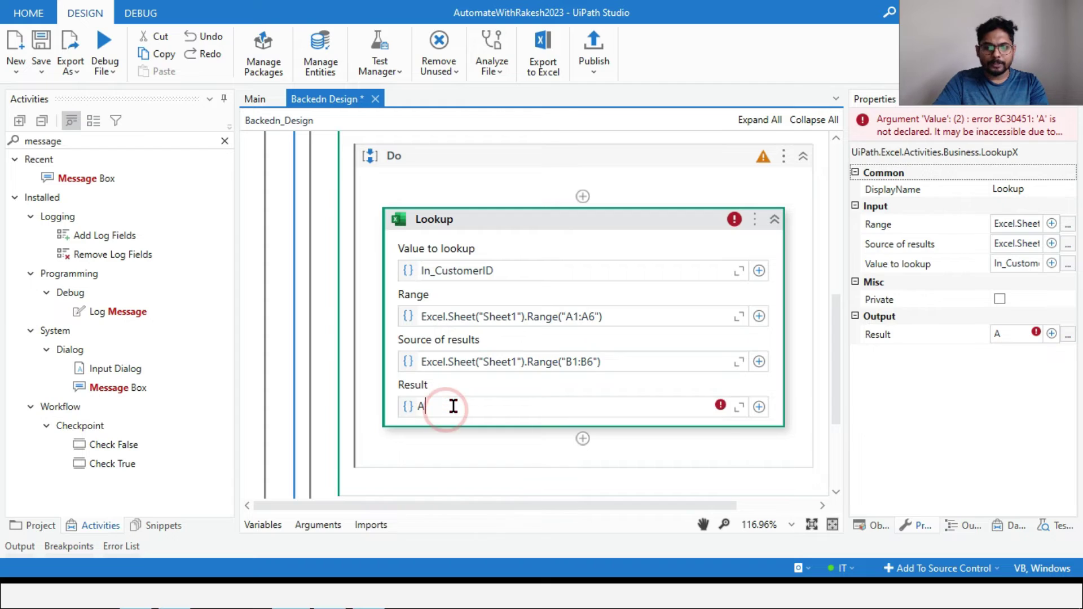
key(BackSpace)
text(out)
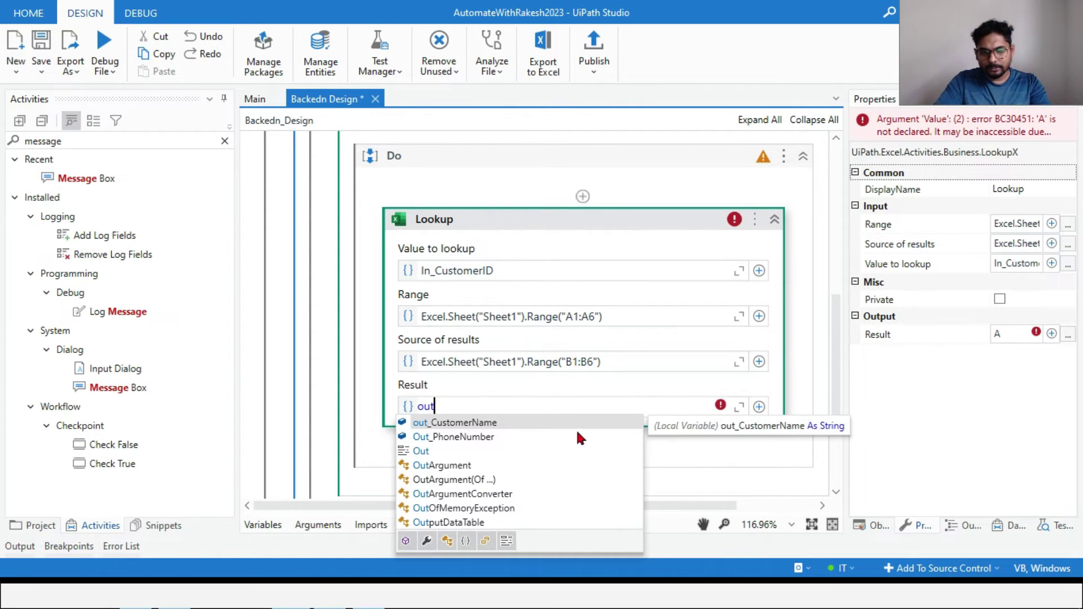
click(485, 421)
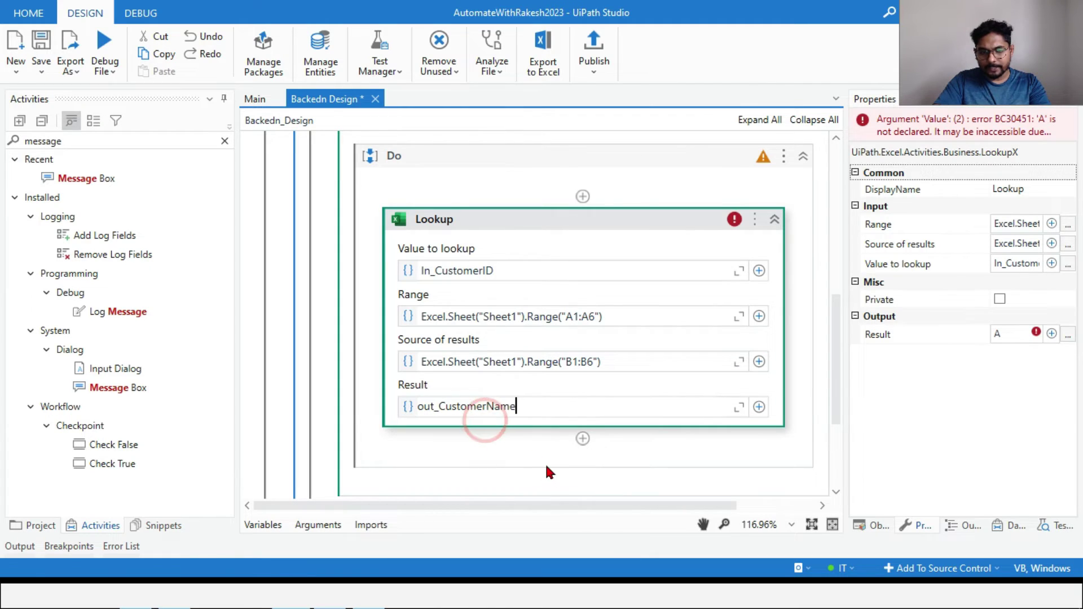
click(546, 465)
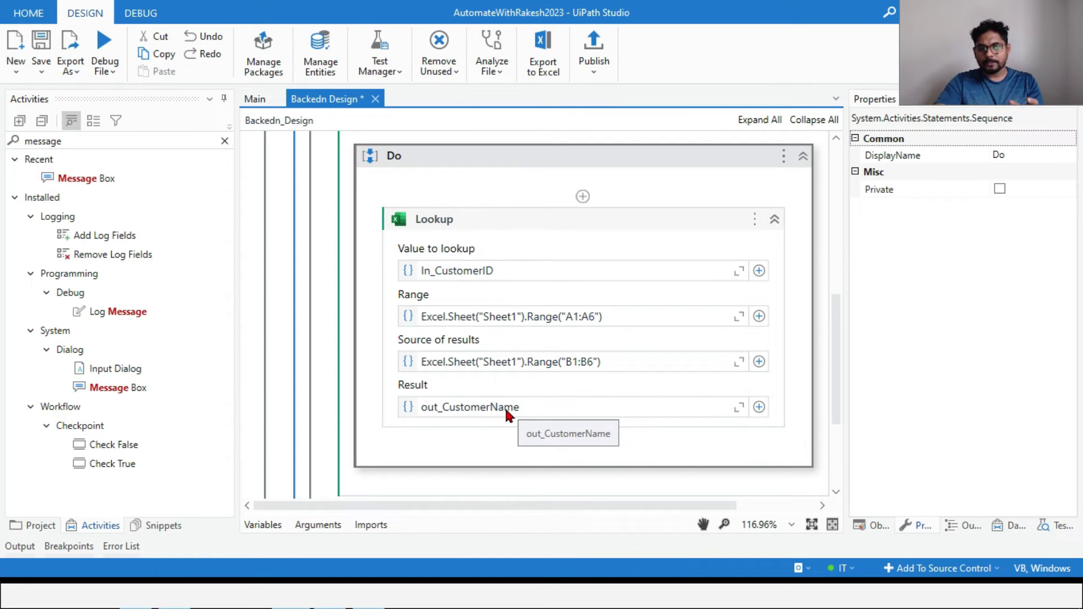
Open the Main workflow and display its list of arguments
click(254, 101)
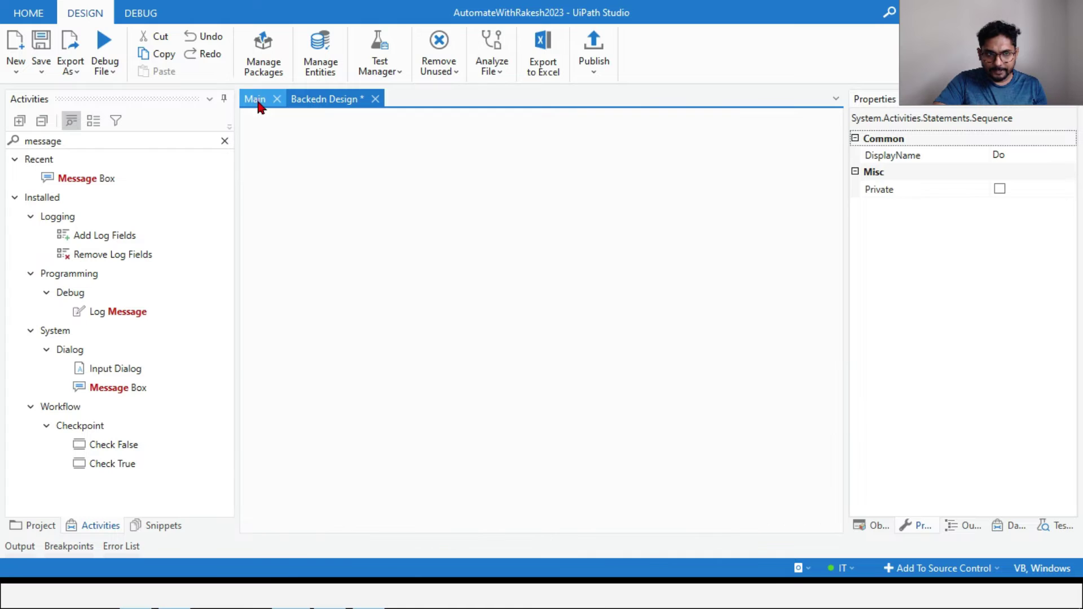
scroll(548, 361, up, 1)
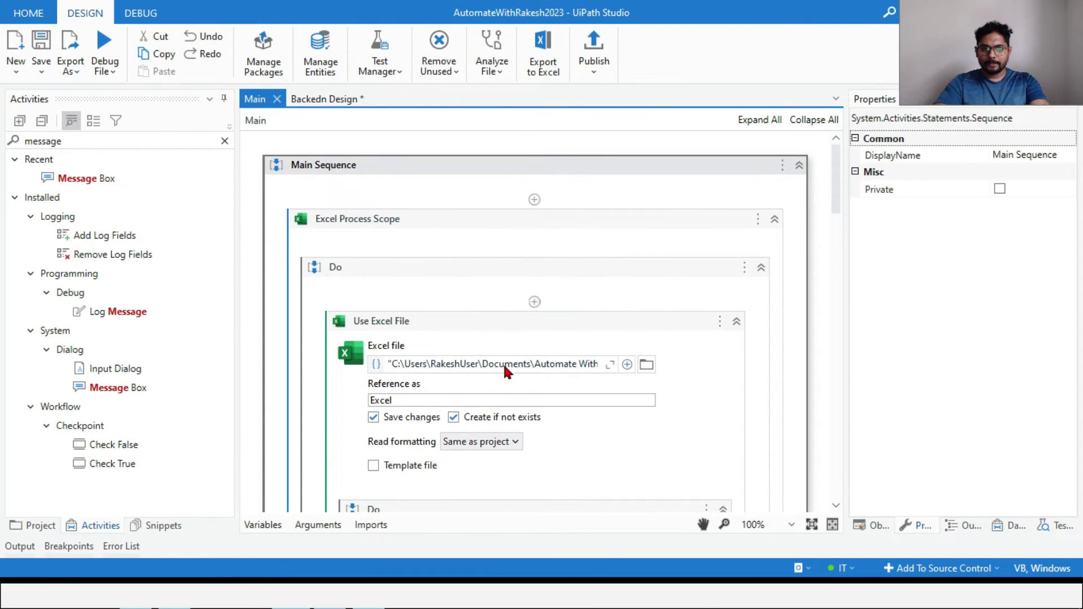
scroll(449, 432, down, 1)
click(318, 526)
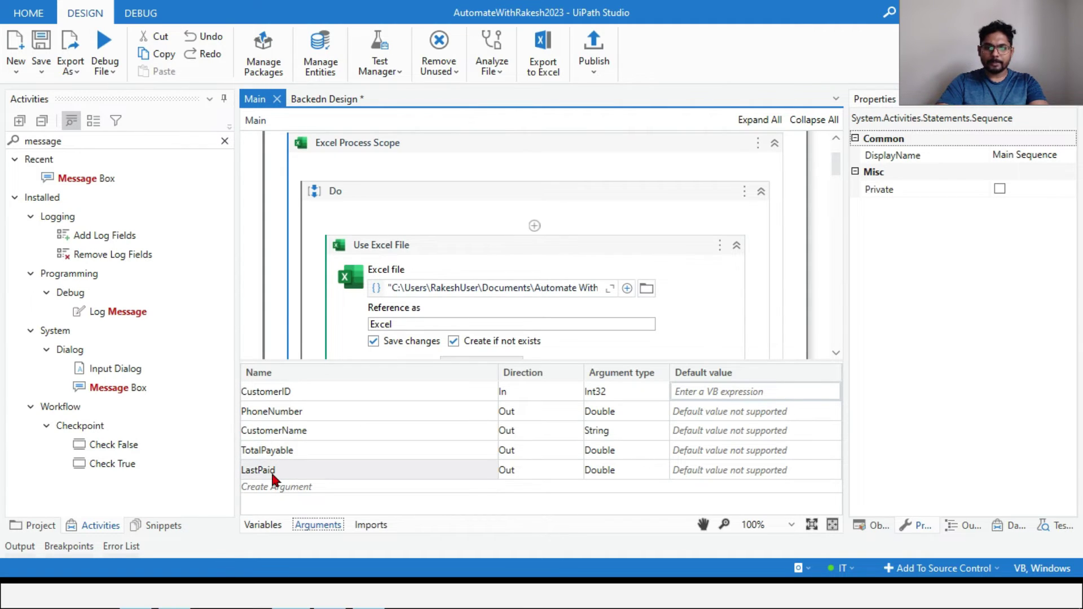
Switch to the Excel workbook, check the Phone Number column on Sheet1 and Total Payable and Last Paid on Sheet2, and return to UiPath Studio
key(alt+Tab)
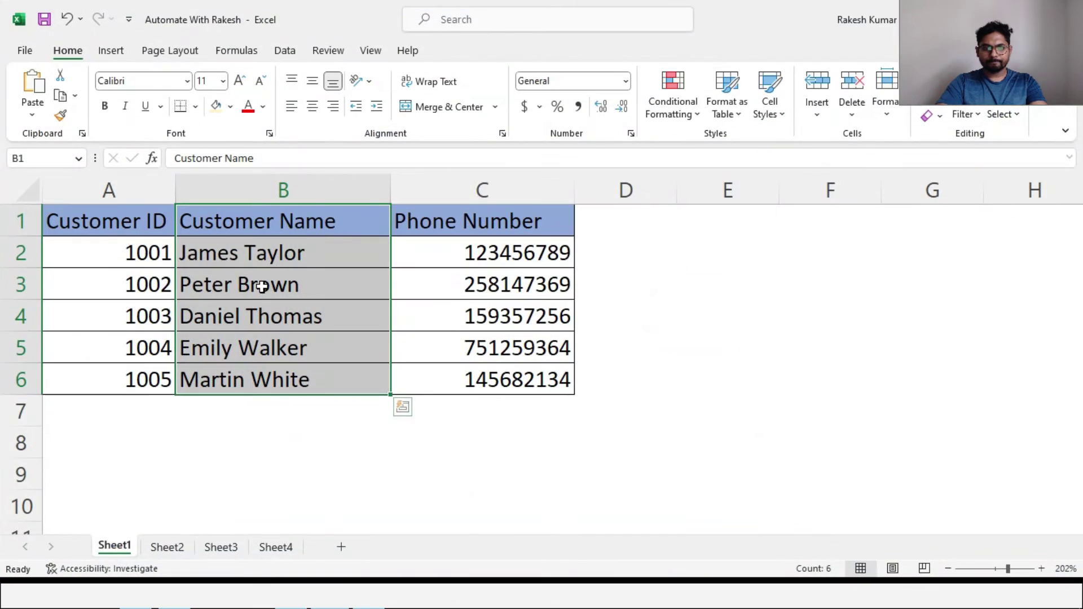
click(435, 222)
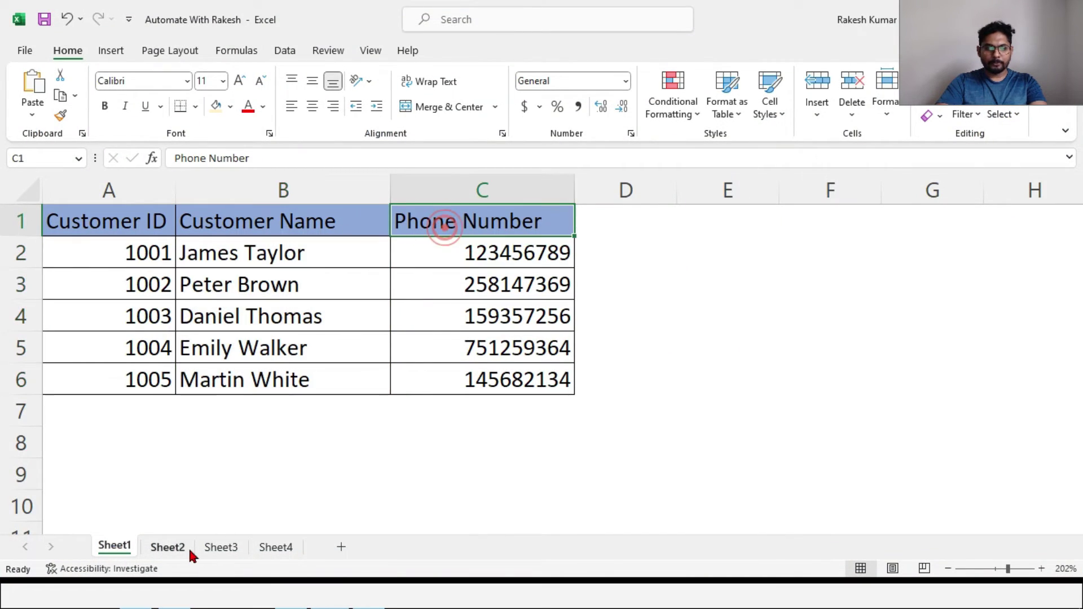
click(176, 546)
click(451, 227)
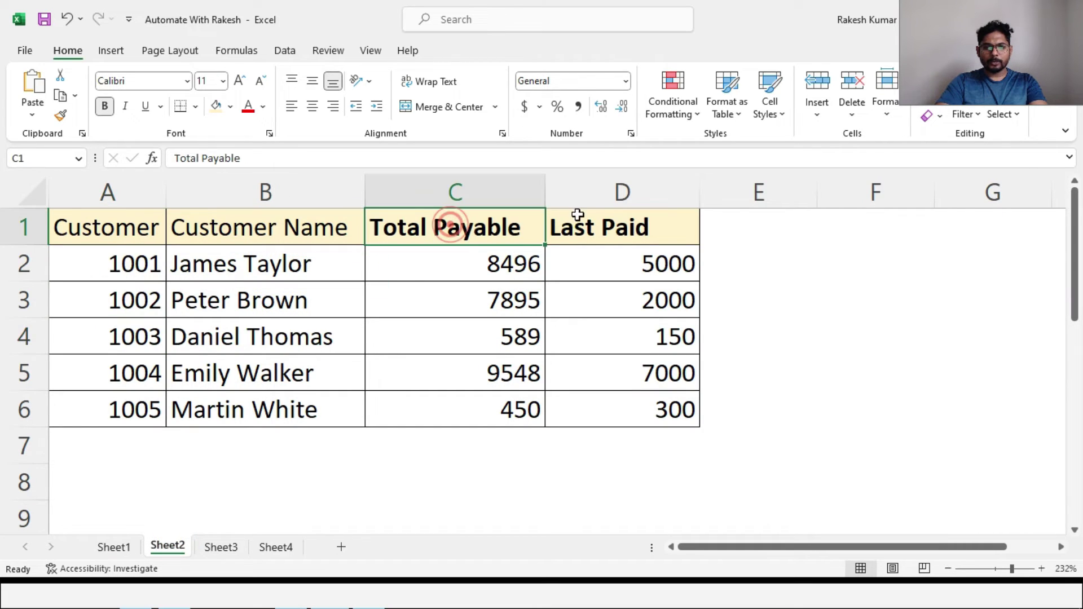
click(609, 233)
key(alt+Tab)
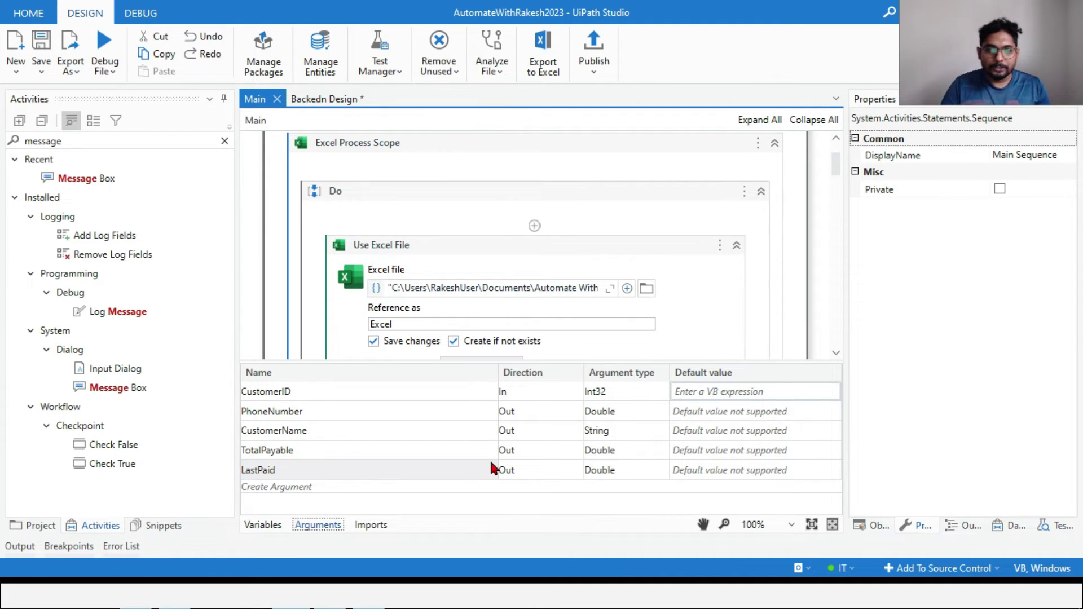
Hide Main's arguments list and examine its Excel Process Scope, Use Excel File and Report Status activities
click(333, 525)
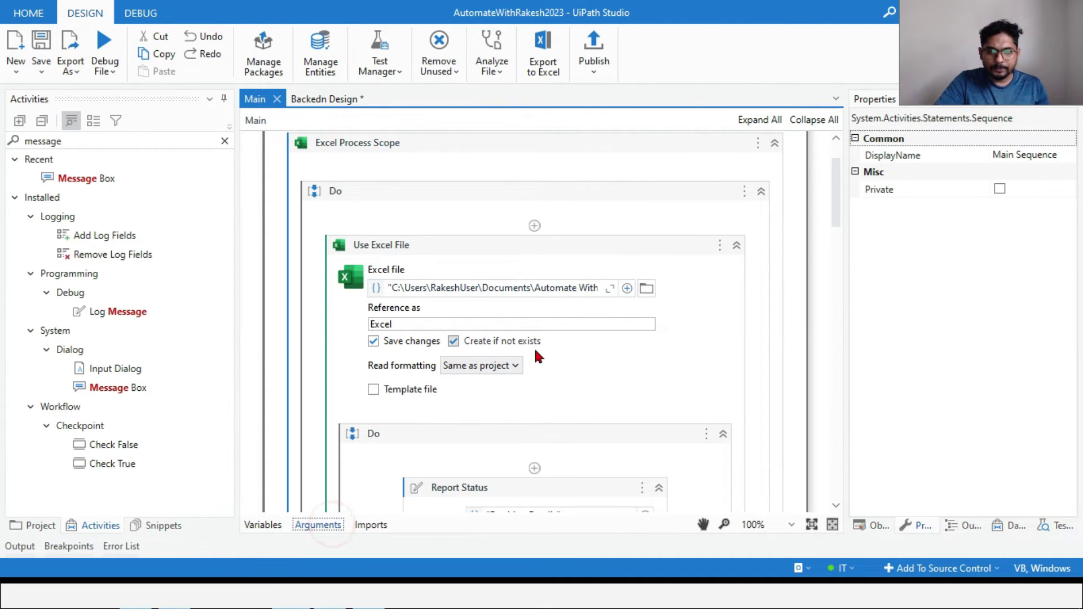
scroll(534, 347, down, 3)
scroll(533, 274, up, 3)
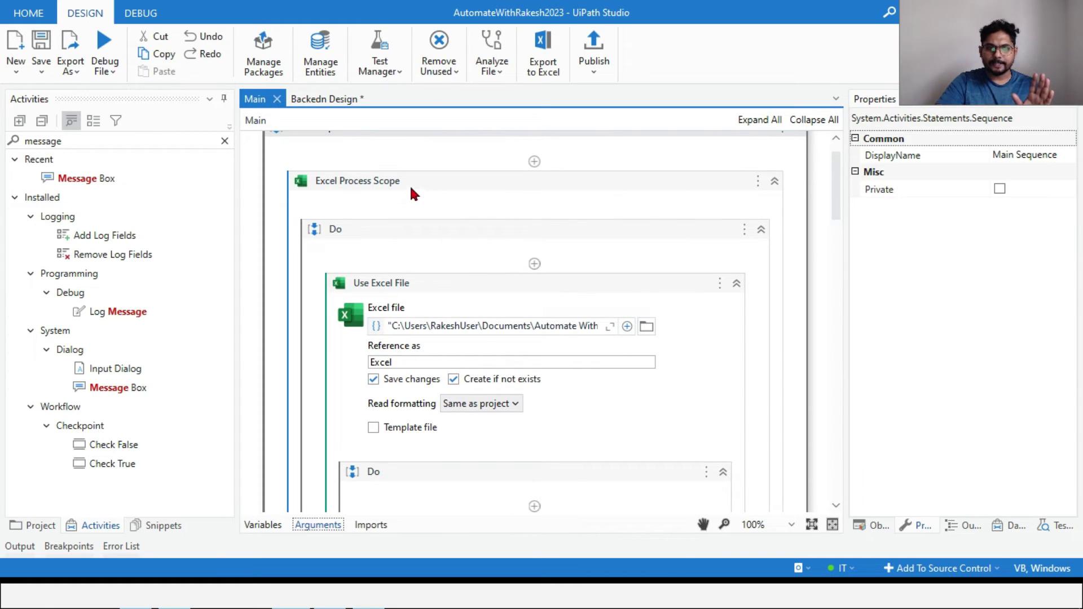
scroll(422, 276, down, 3)
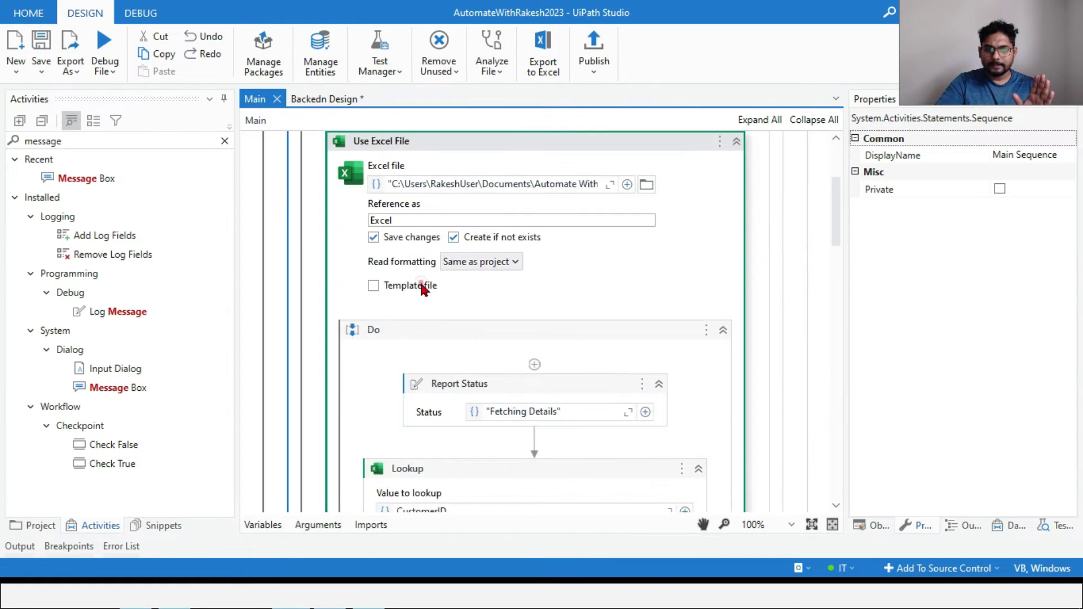
click(420, 285)
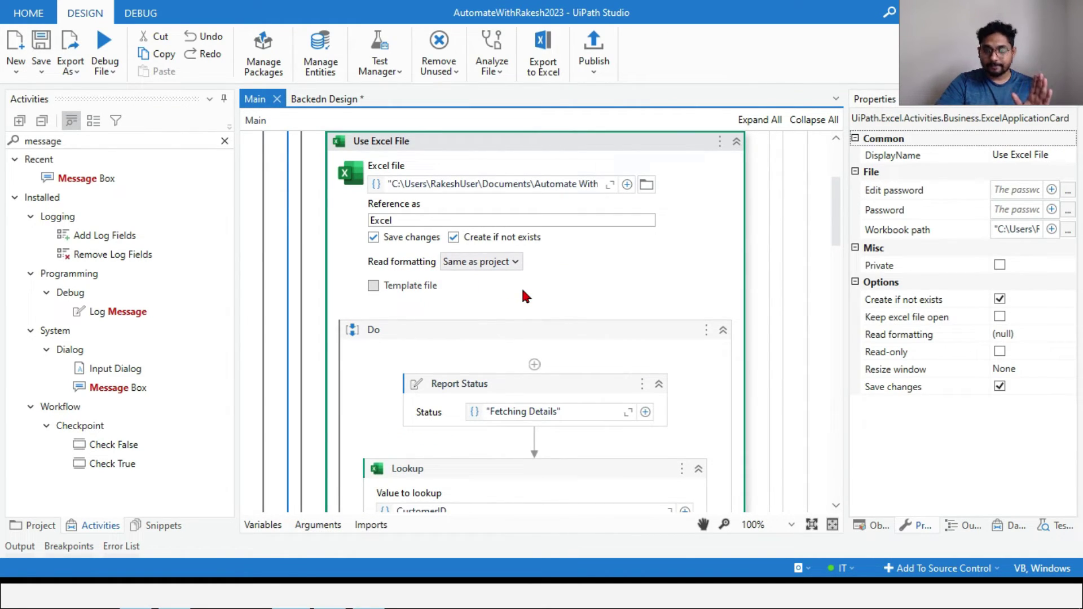
scroll(525, 288, down, 4)
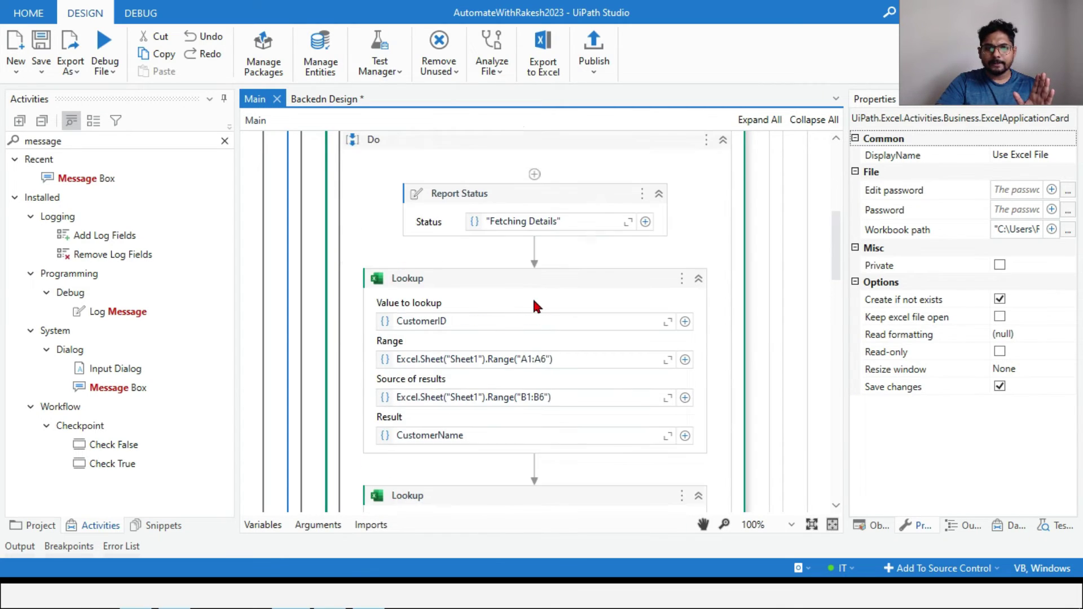
click(494, 192)
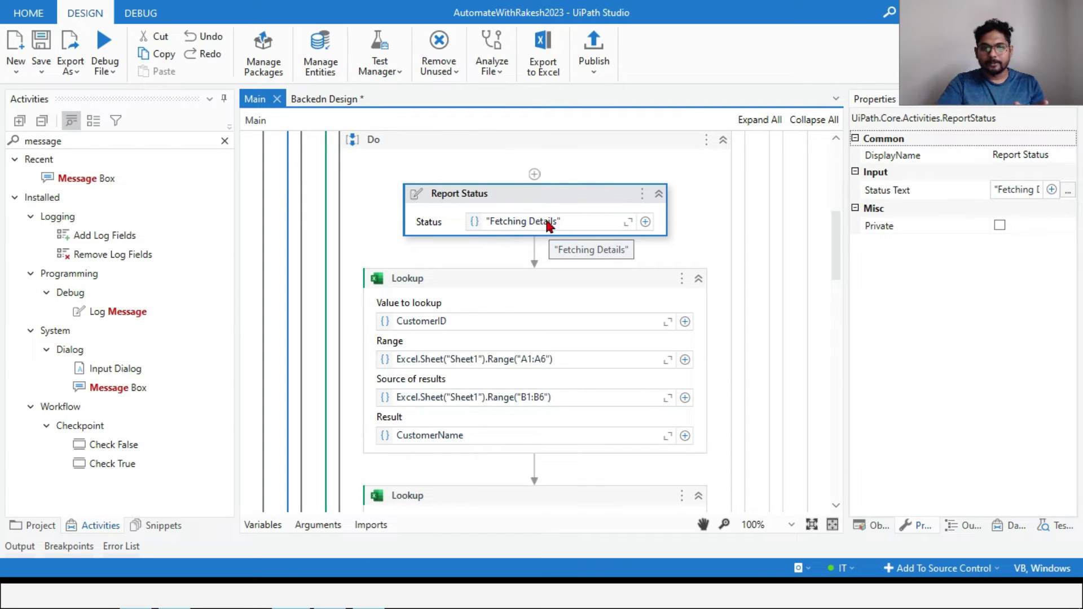
Search the available activities for "Report" to locate Report Status
click(83, 142)
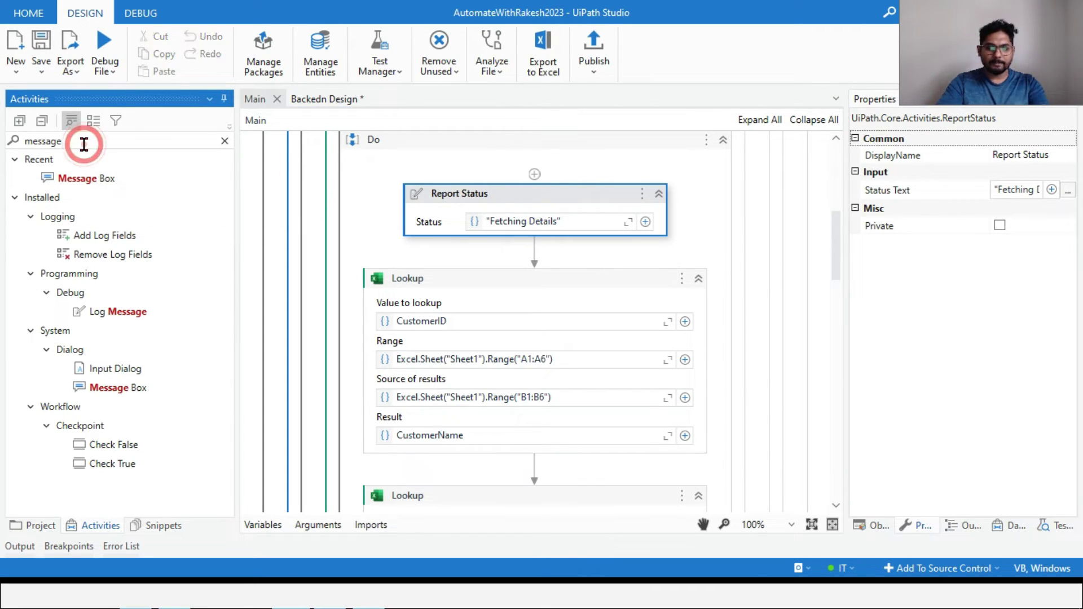
key(BackSpace)
key(BackSpace)
key(BackSpace)
key(BackSpace)
key(BackSpace)
key(BackSpace)
key(BackSpace)
text(Re)
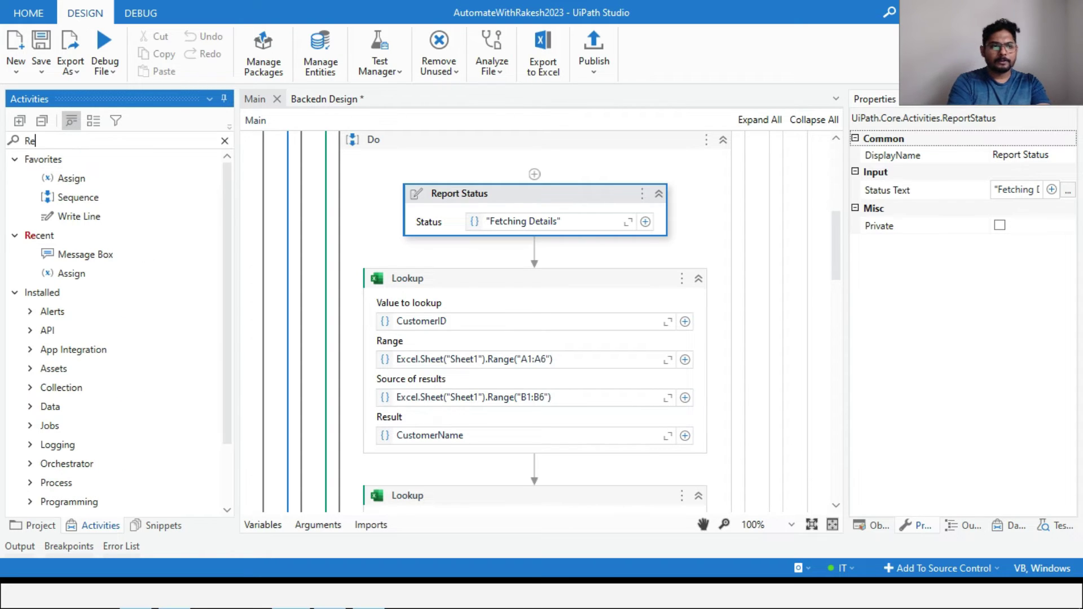
text(port)
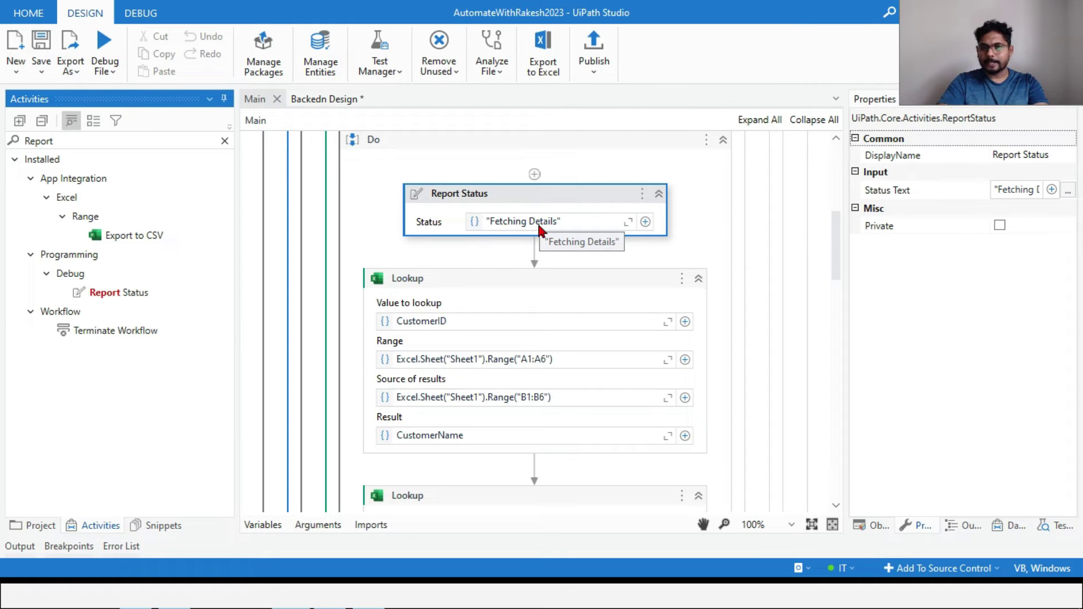
Examine the Main workflow's Lookup activities for customer name, phone number and total payable, checking their ranges, sources and result arguments
scroll(537, 241, down, 2)
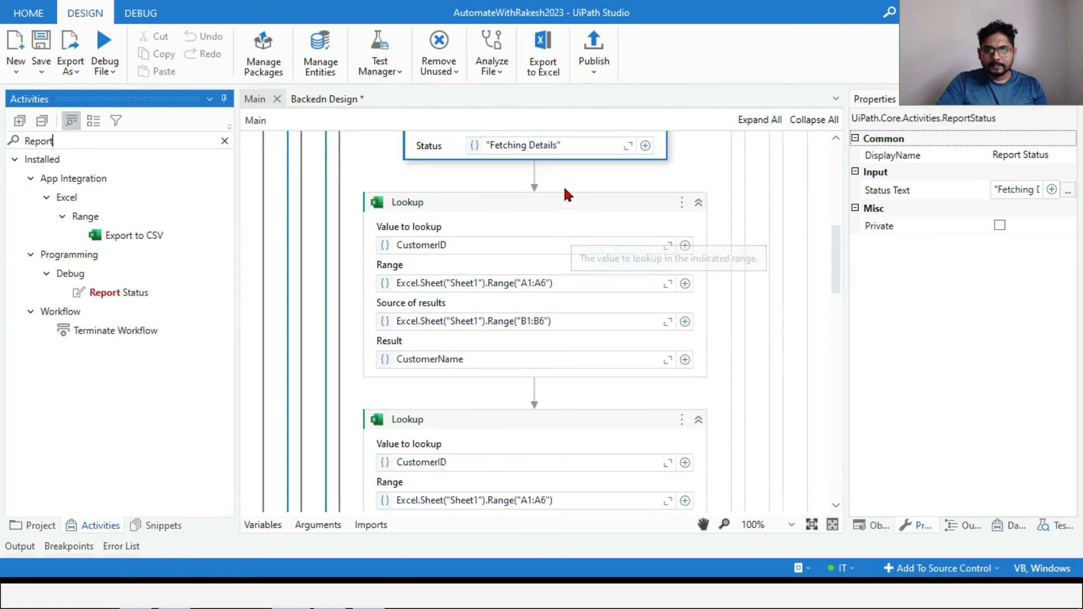
click(566, 200)
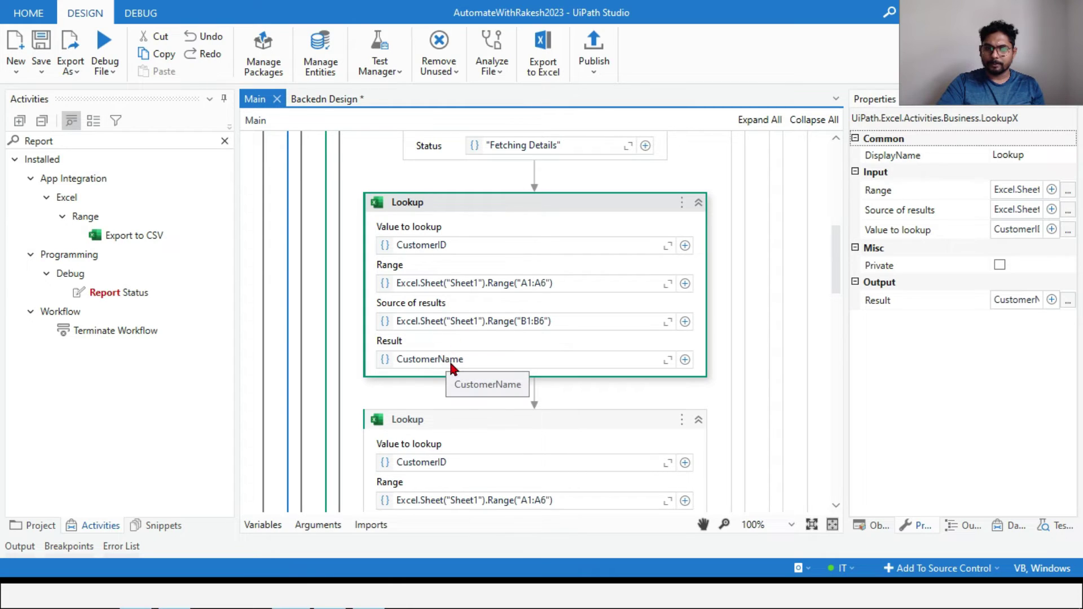
scroll(518, 383, down, 2)
scroll(447, 367, down, 2)
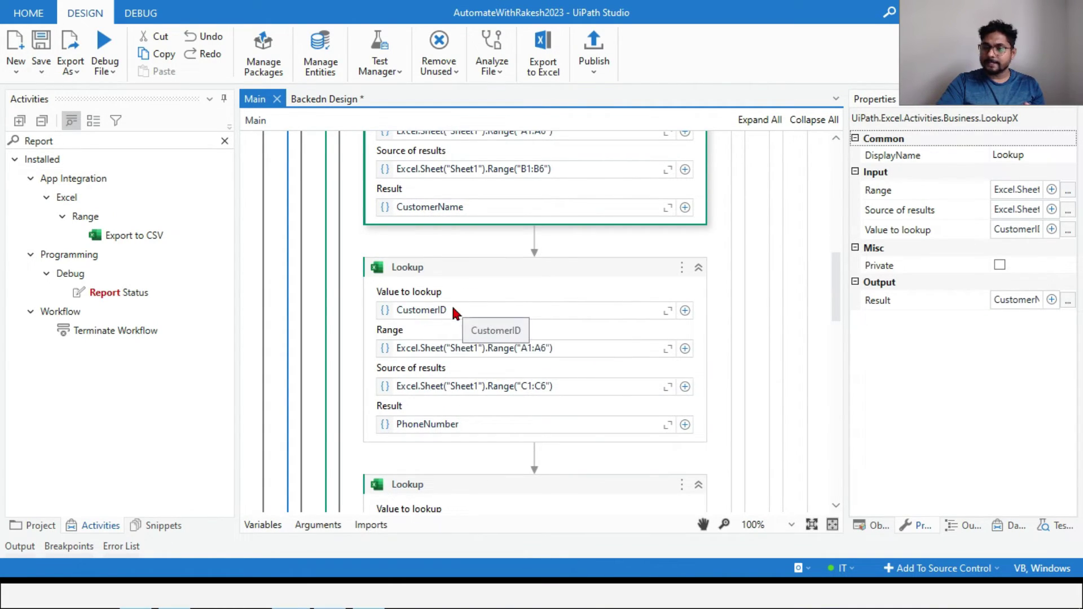
scroll(475, 440, down, 3)
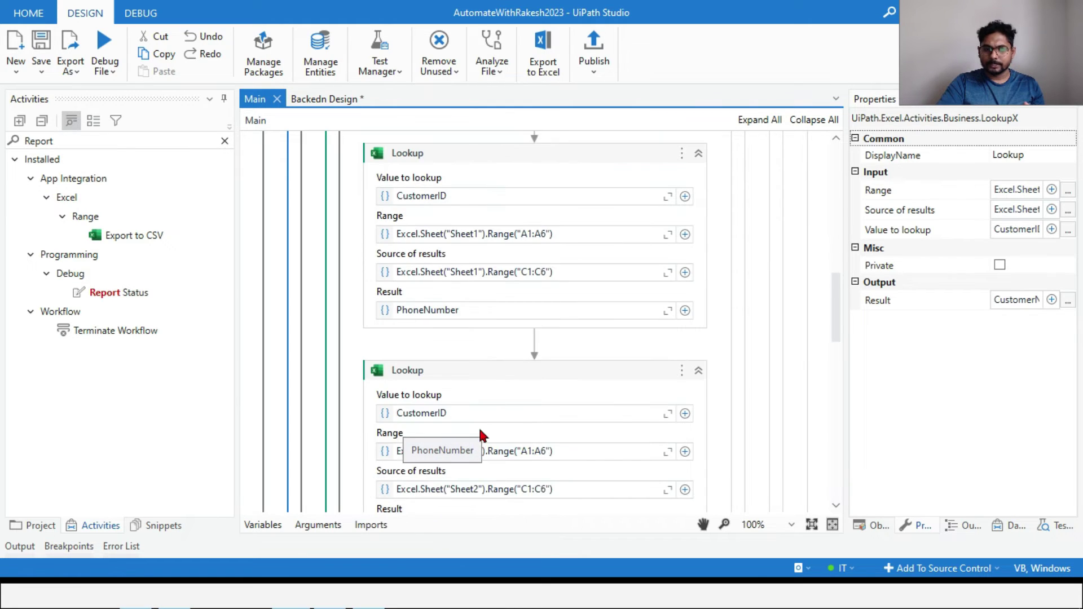
scroll(479, 425, down, 2)
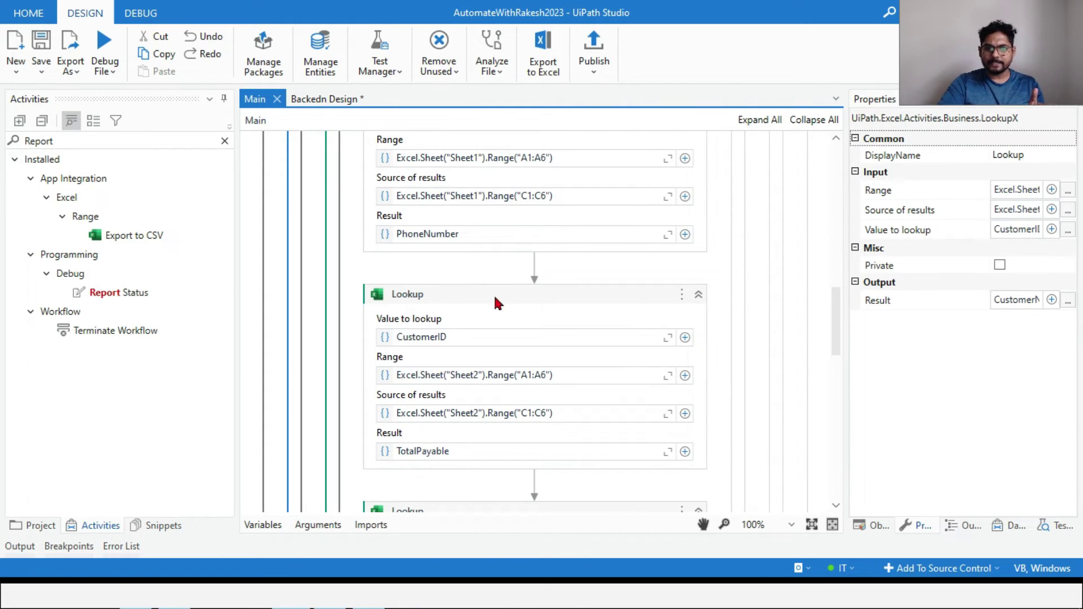
scroll(501, 283, up, 1)
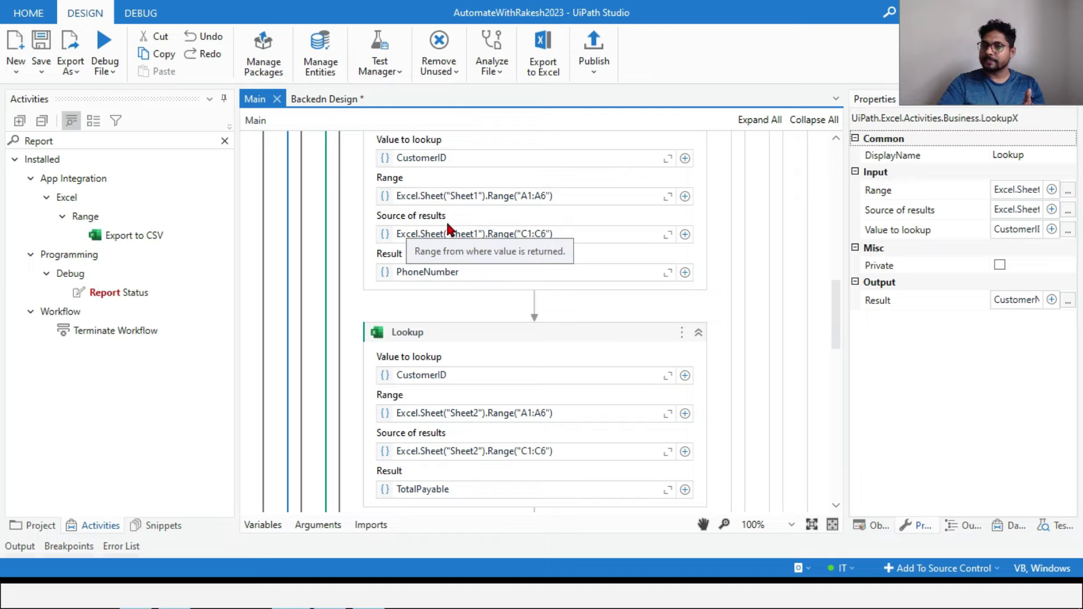
Compare the customer name Lookup's source range with the Customer Name column on Sheet1 of the Excel workbook, returning to UiPath Studio
scroll(574, 250, up, 5)
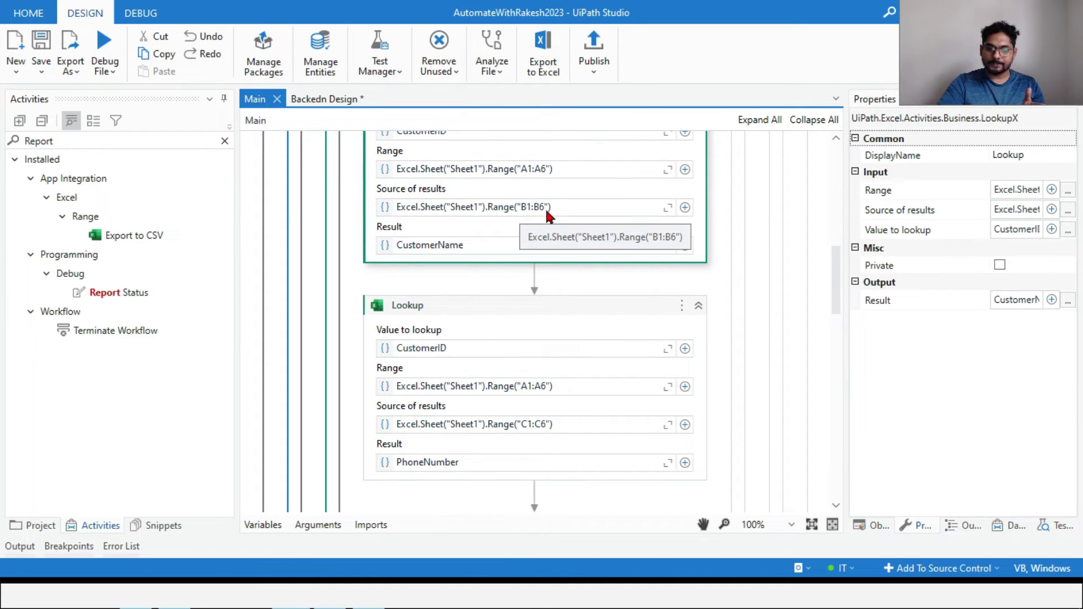
key(alt+Tab)
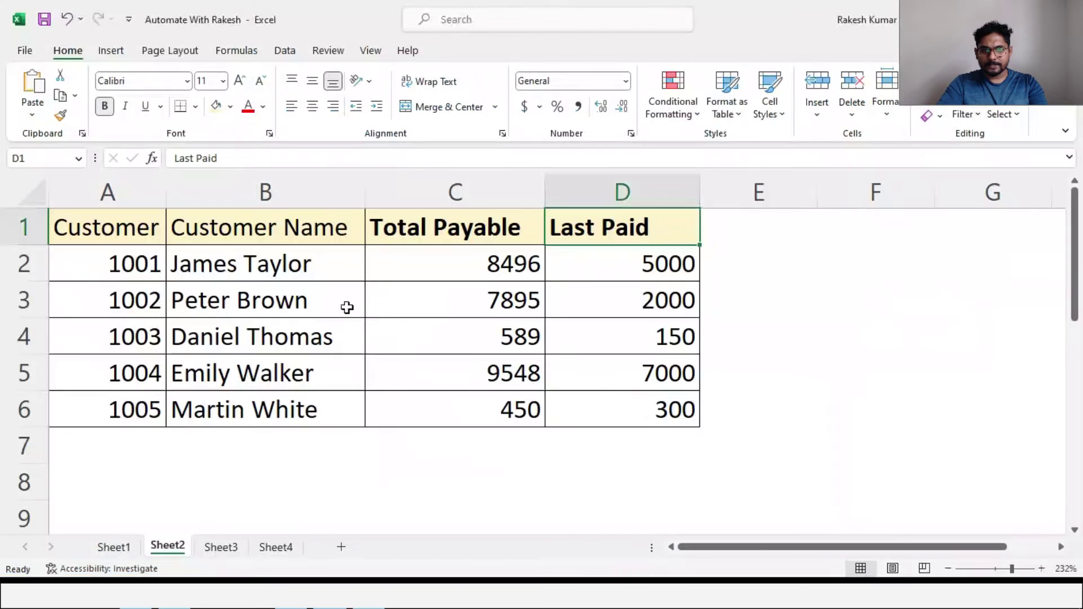
click(116, 545)
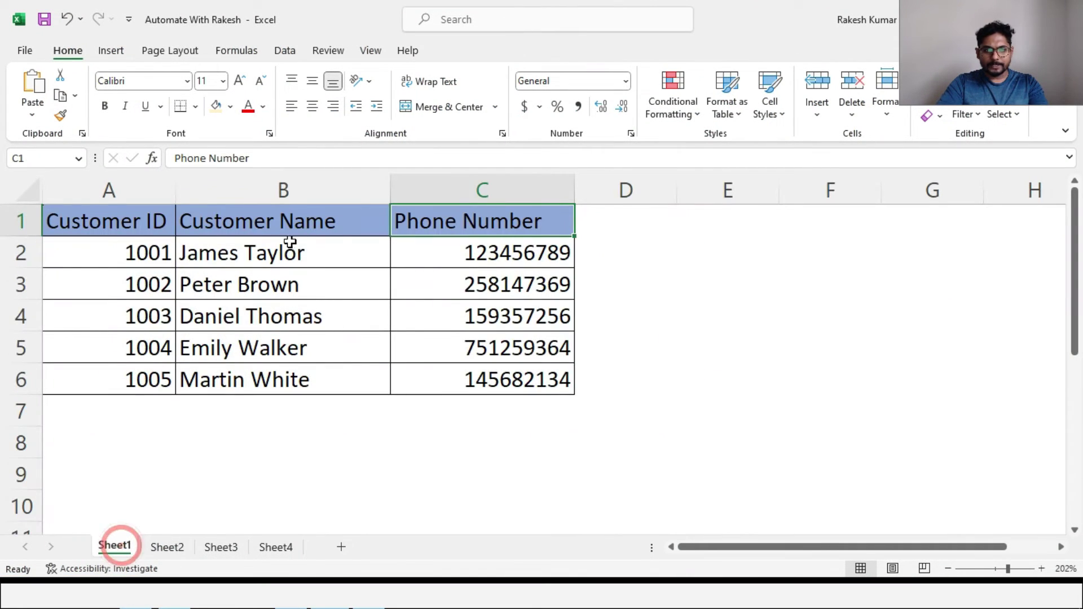
click(299, 219)
click(286, 255)
drag(310, 216, 304, 387)
key(alt+Tab)
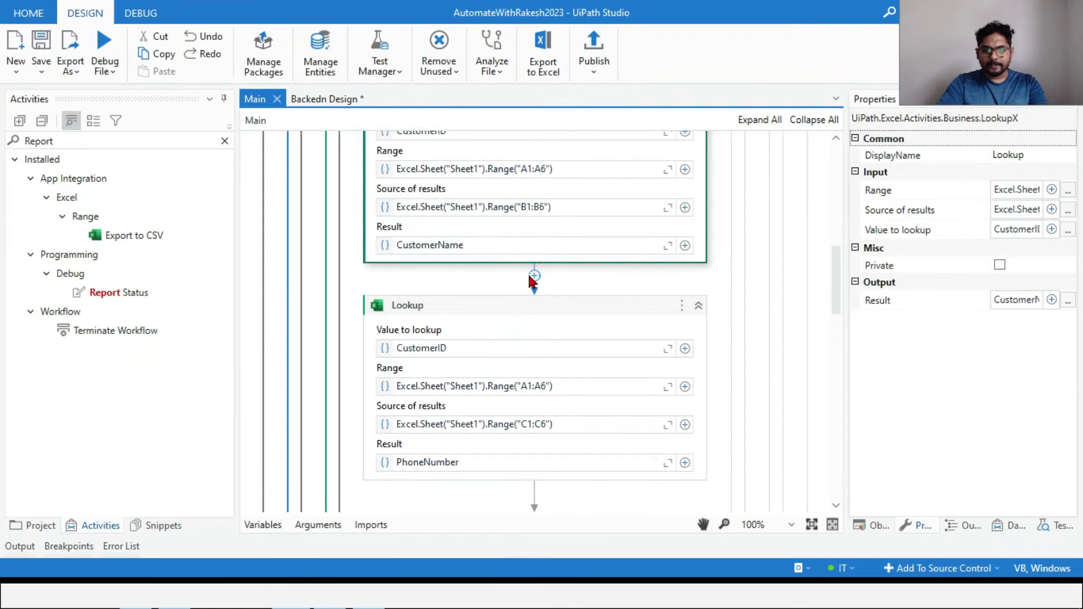
Compare the phone number Lookup's source range with the Phone Number column in the Excel workbook, returning to UiPath Studio
scroll(520, 398, down, 1)
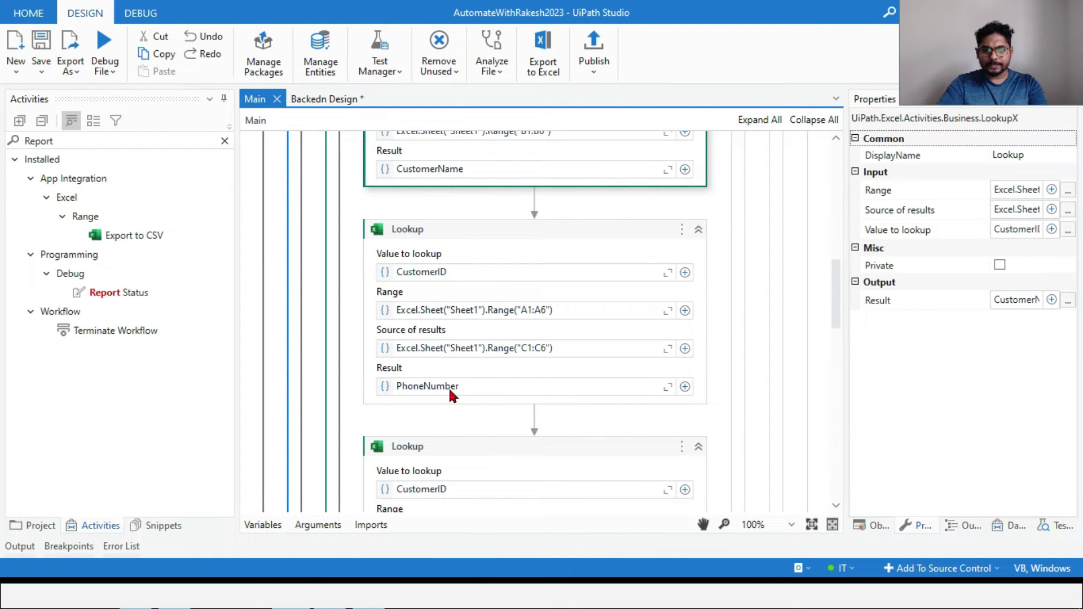
key(alt+Tab)
drag(481, 222, 474, 382)
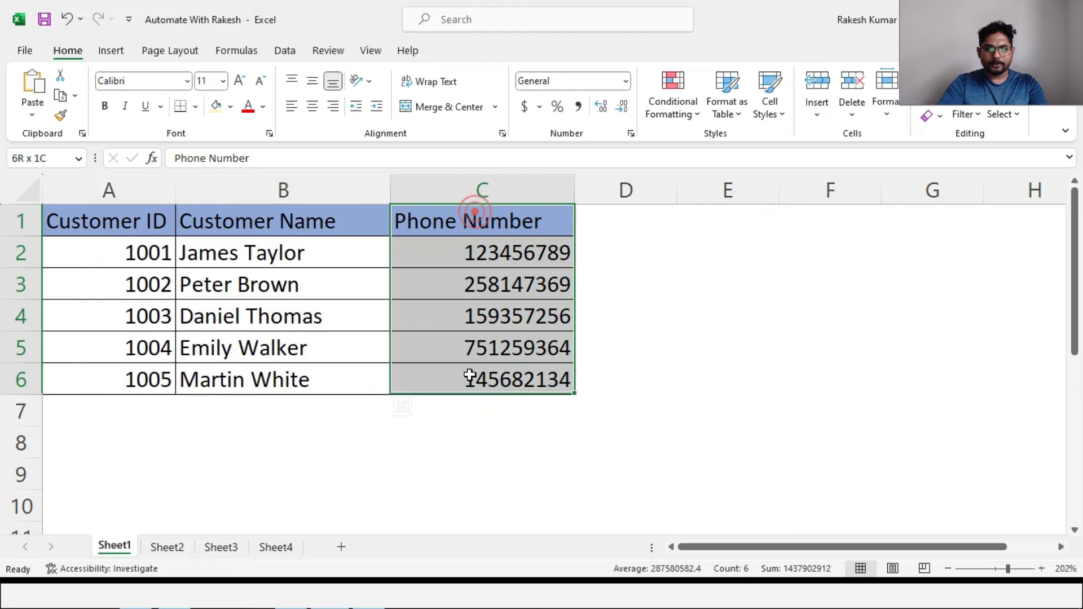
key(alt+Tab)
Examine the TotalPayable and LastPaid Lookup activities in Main, checking their Sheet2 ranges, sources and result arguments
scroll(493, 421, down, 3)
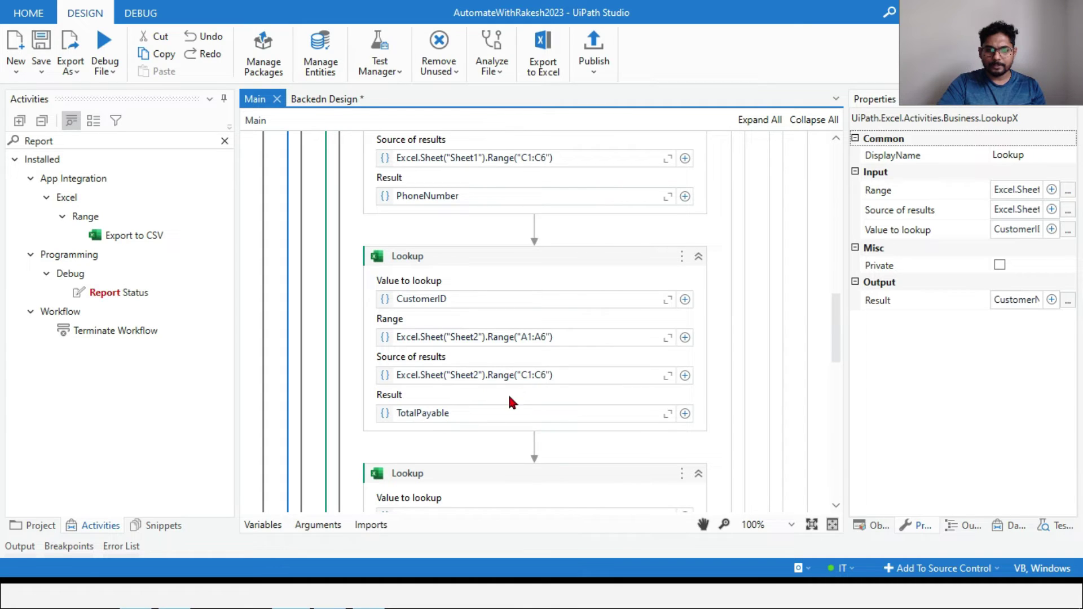
scroll(511, 402, down, 3)
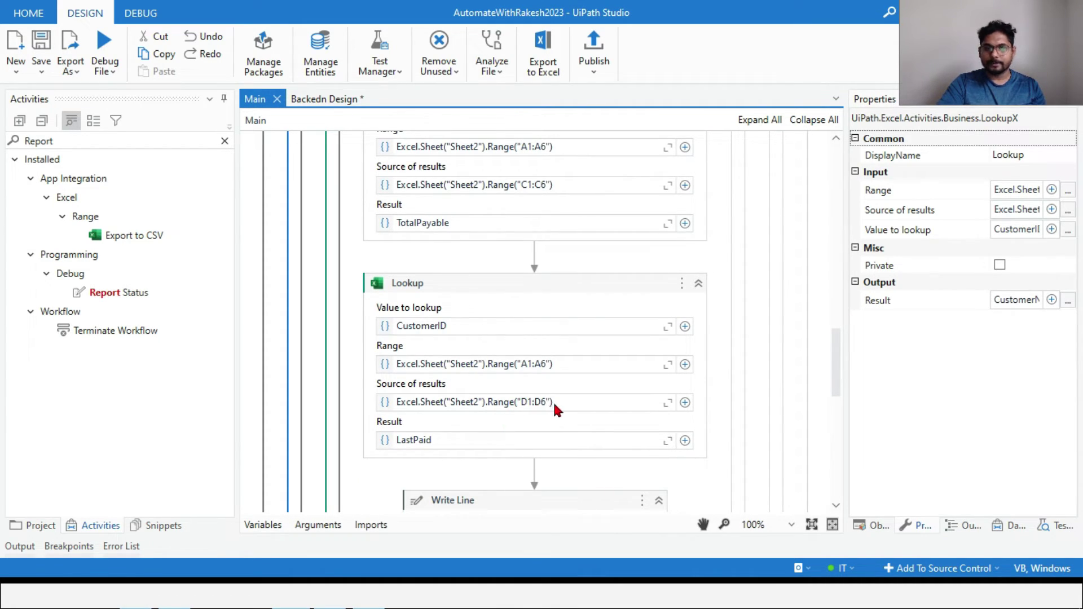
scroll(562, 254, up, 6)
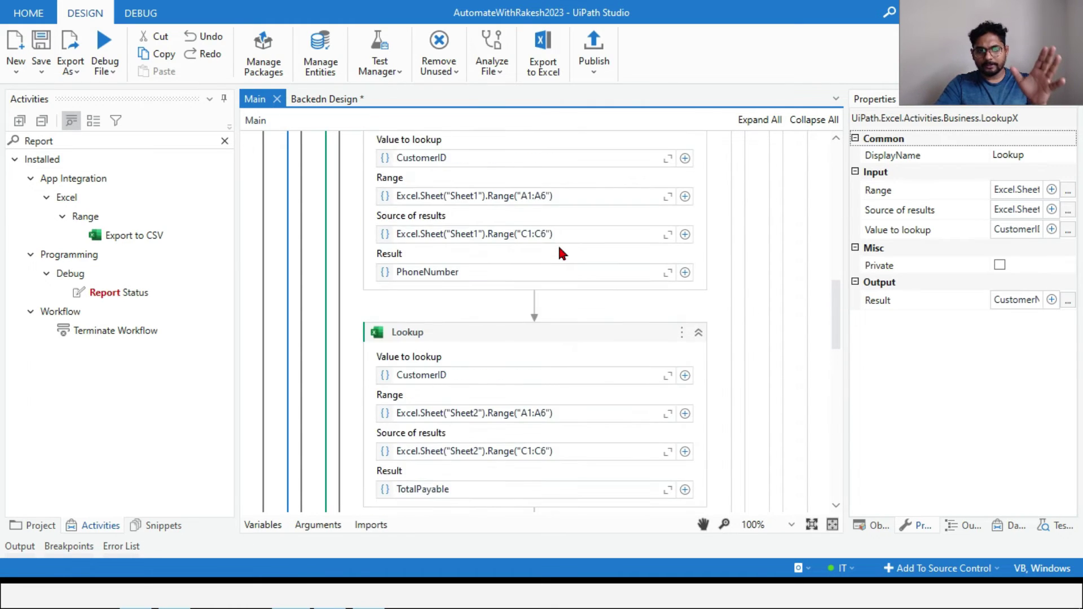
scroll(570, 279, down, 5)
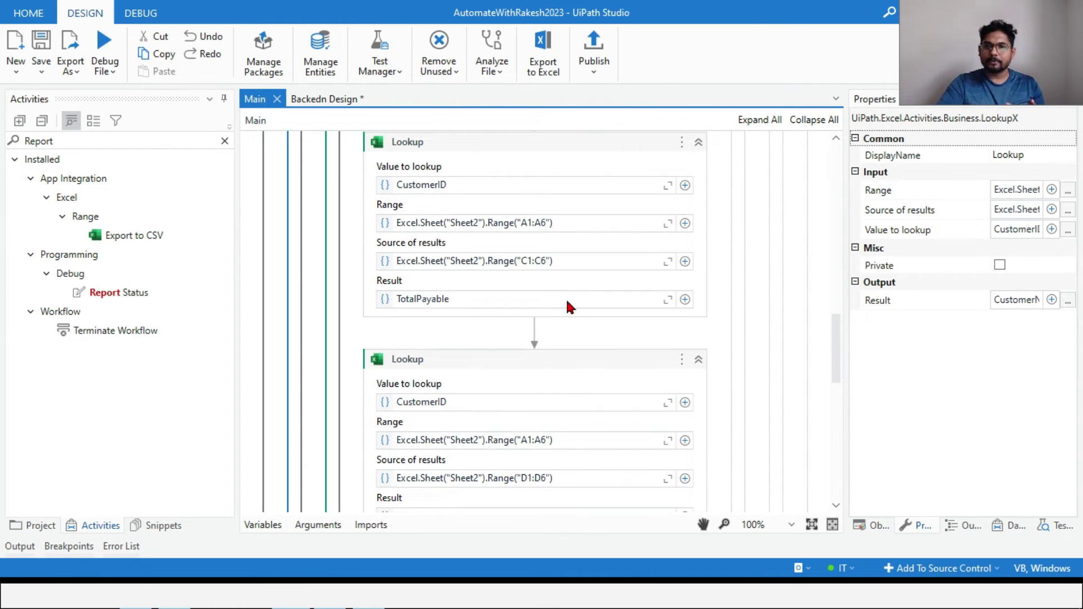
scroll(570, 299, down, 3)
scroll(577, 312, down, 3)
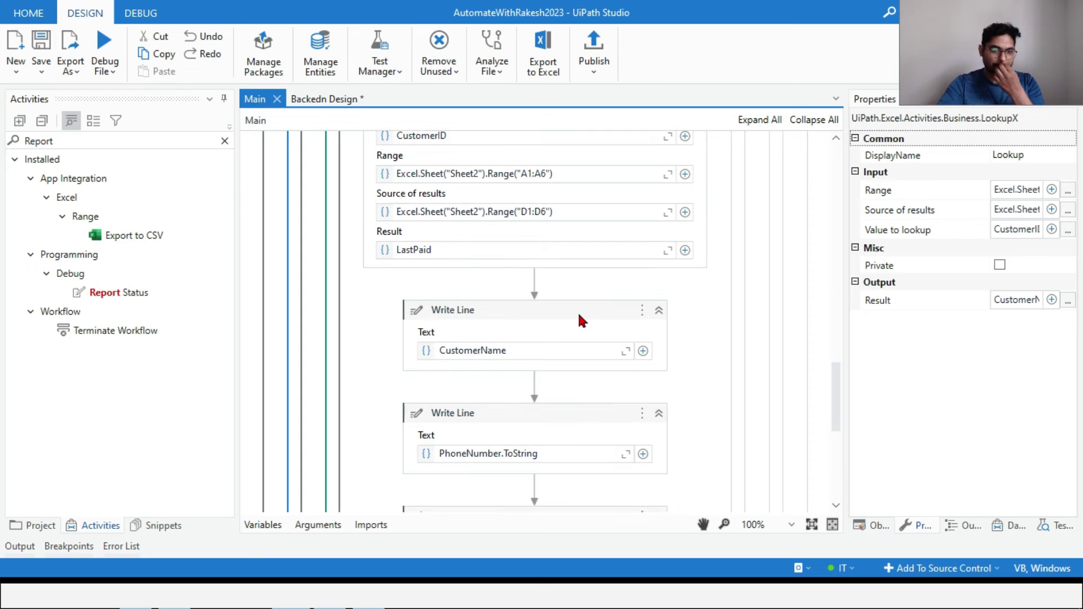
Delete the four Write Line activities for CustomerName, PhoneNumber, TotalPayable and LastPaid from the Main workflow
click(533, 237)
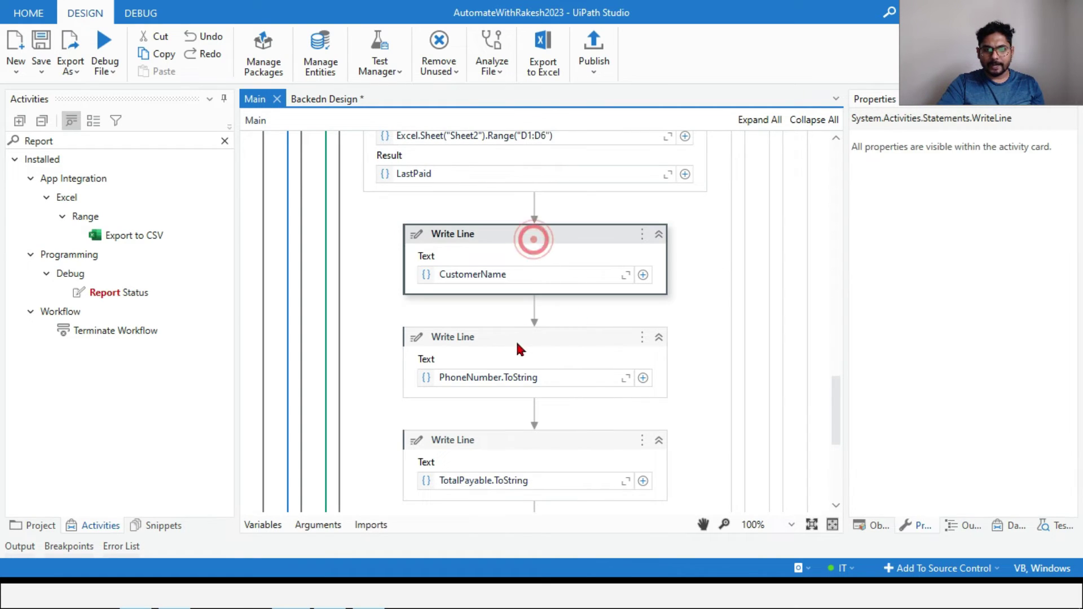
click(513, 340)
click(558, 241)
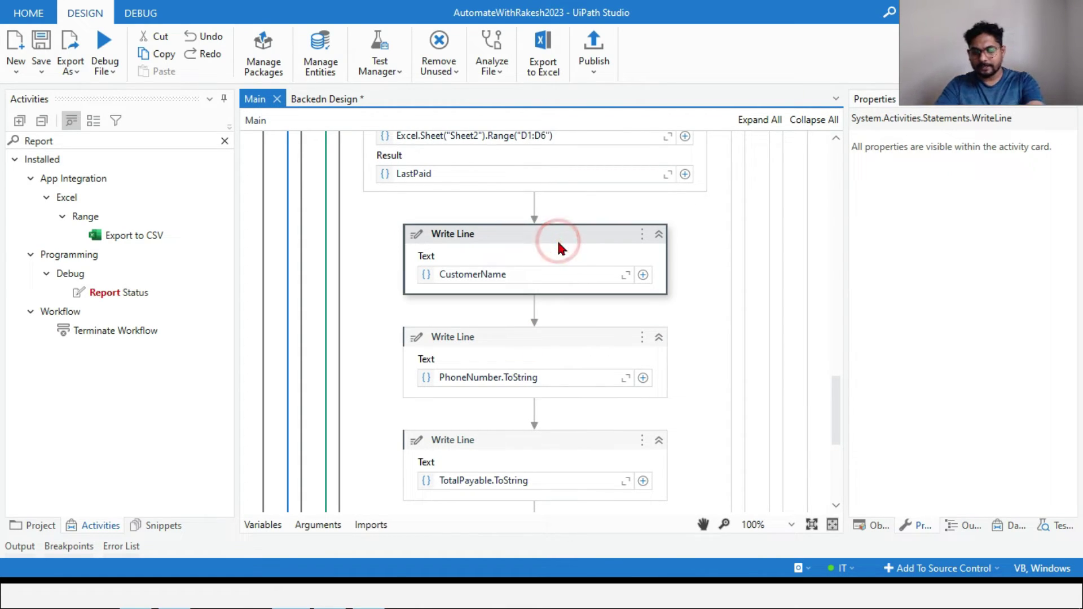
key(Delete)
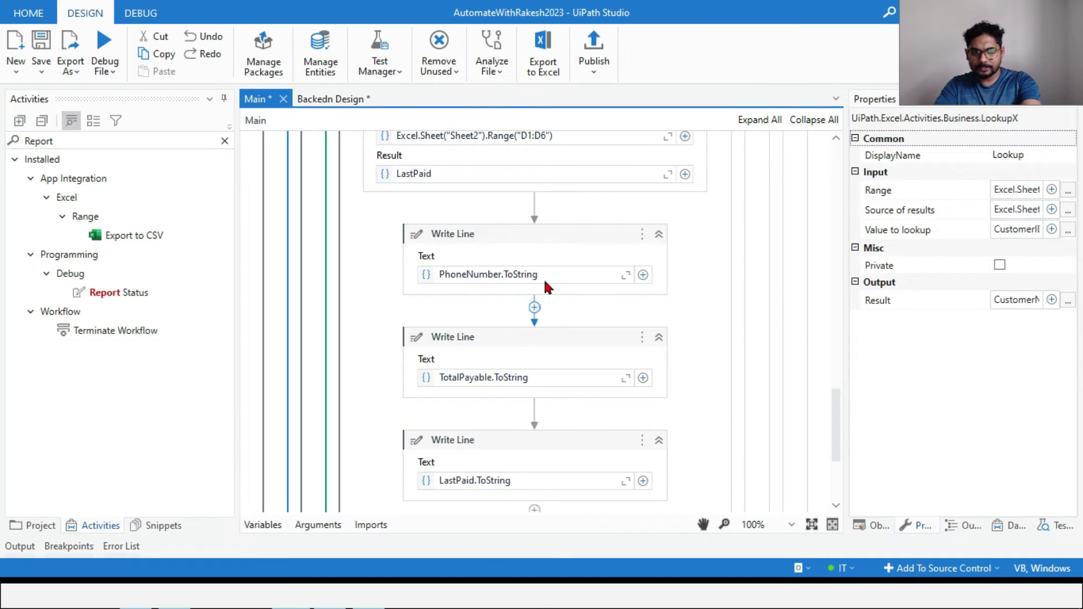
click(547, 242)
key(Delete)
click(546, 242)
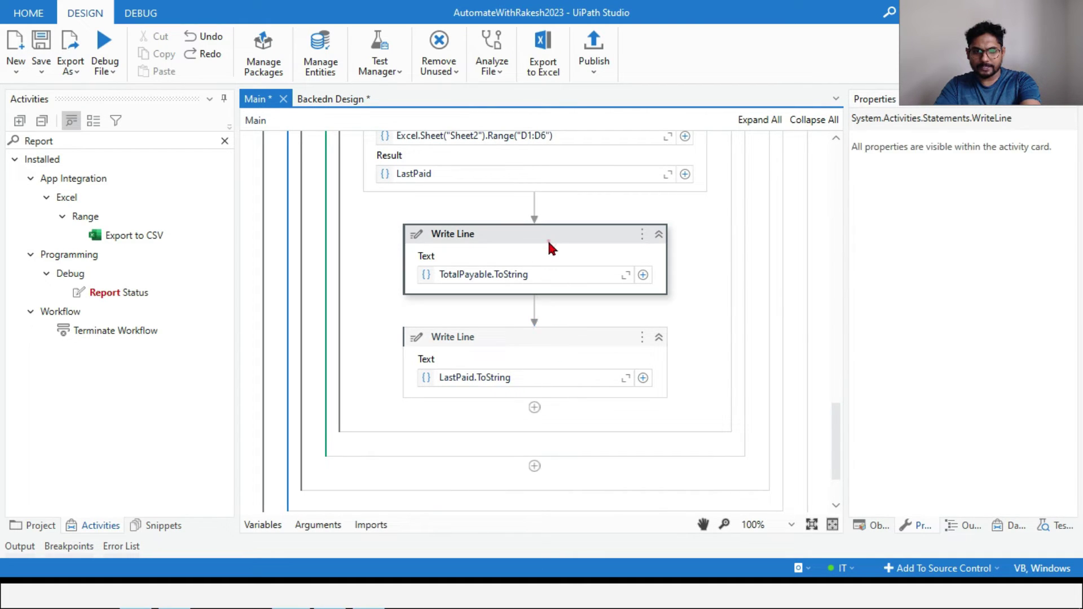
key(Delete)
click(539, 289)
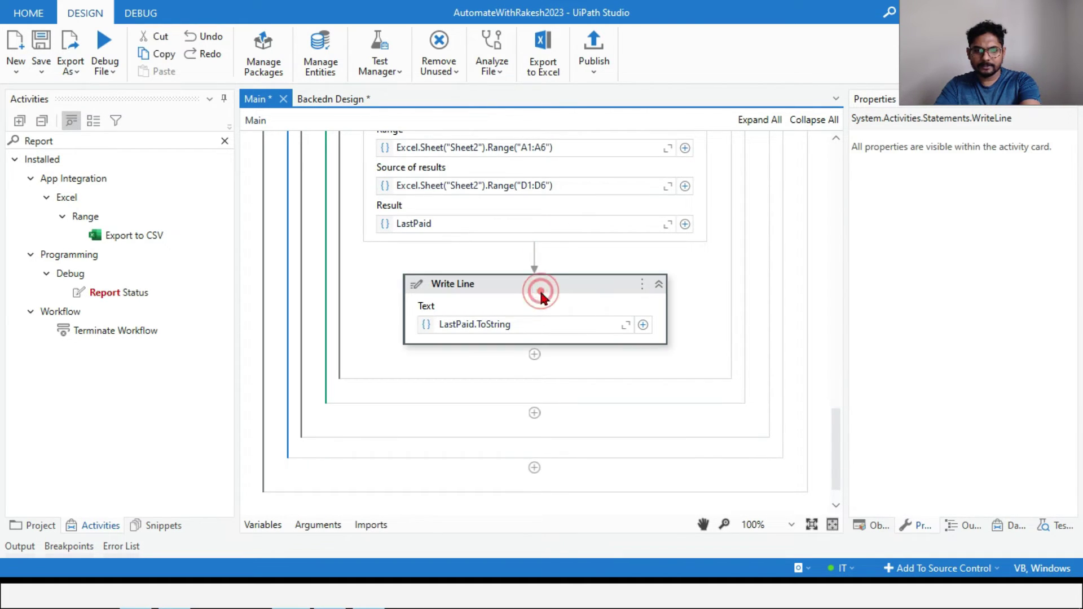
key(Delete)
Review Main's arguments list and its Use Excel File, Report Status and Lookup activities
click(332, 524)
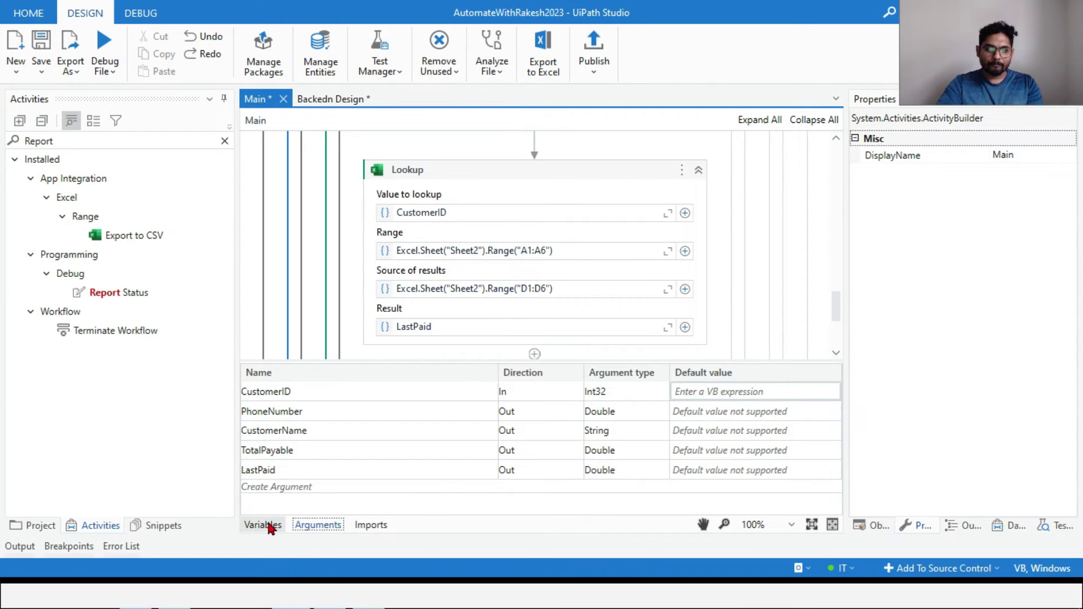
click(322, 519)
scroll(709, 364, up, 10)
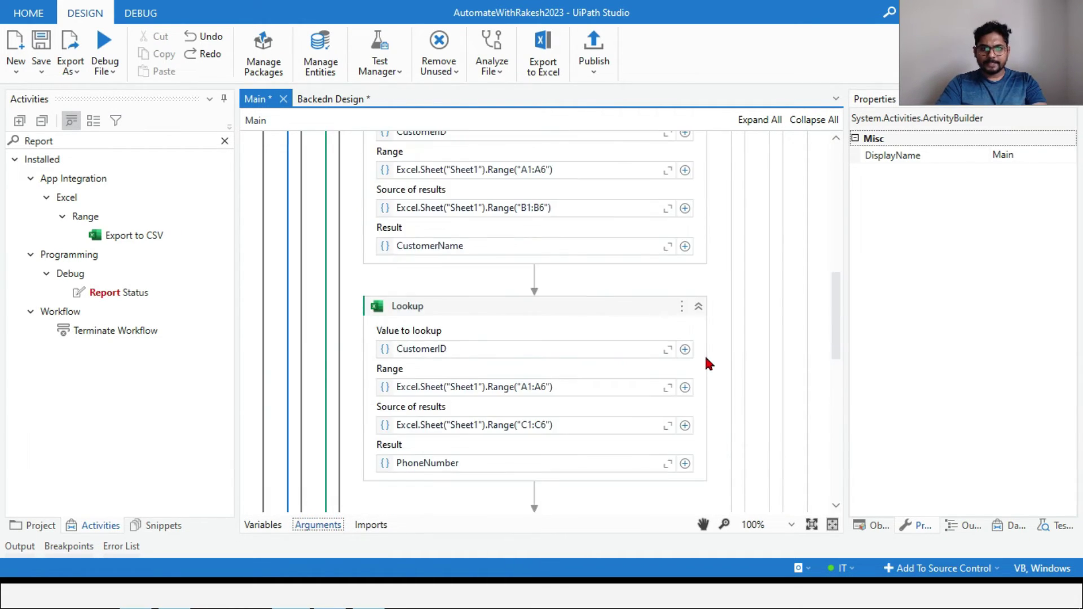
scroll(707, 360, up, 10)
scroll(707, 360, down, 3)
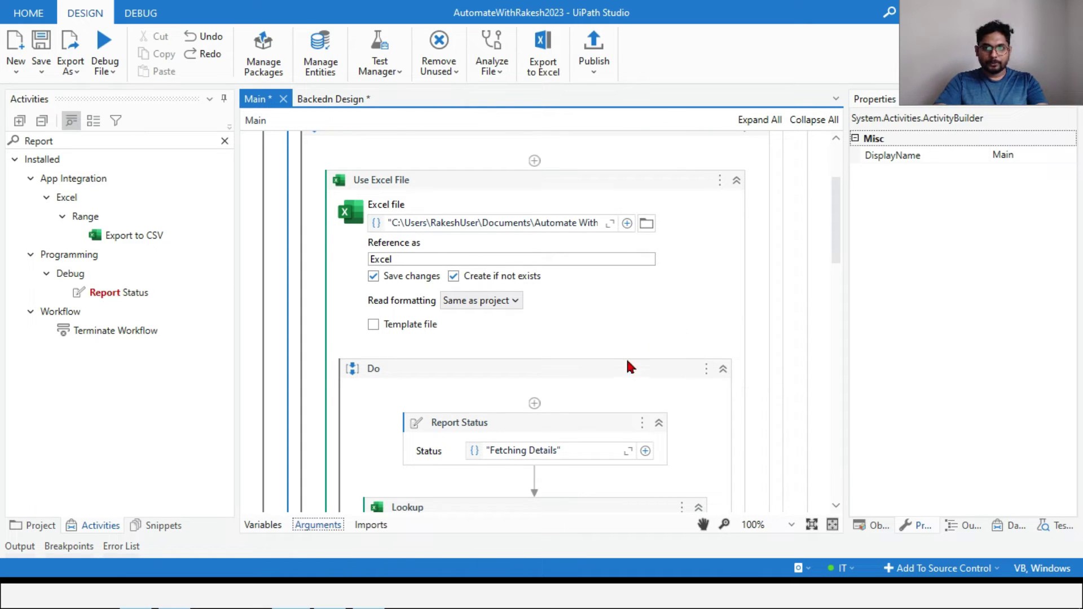
scroll(626, 364, down, 3)
scroll(616, 386, up, 2)
scroll(616, 387, up, 4)
scroll(616, 388, down, 5)
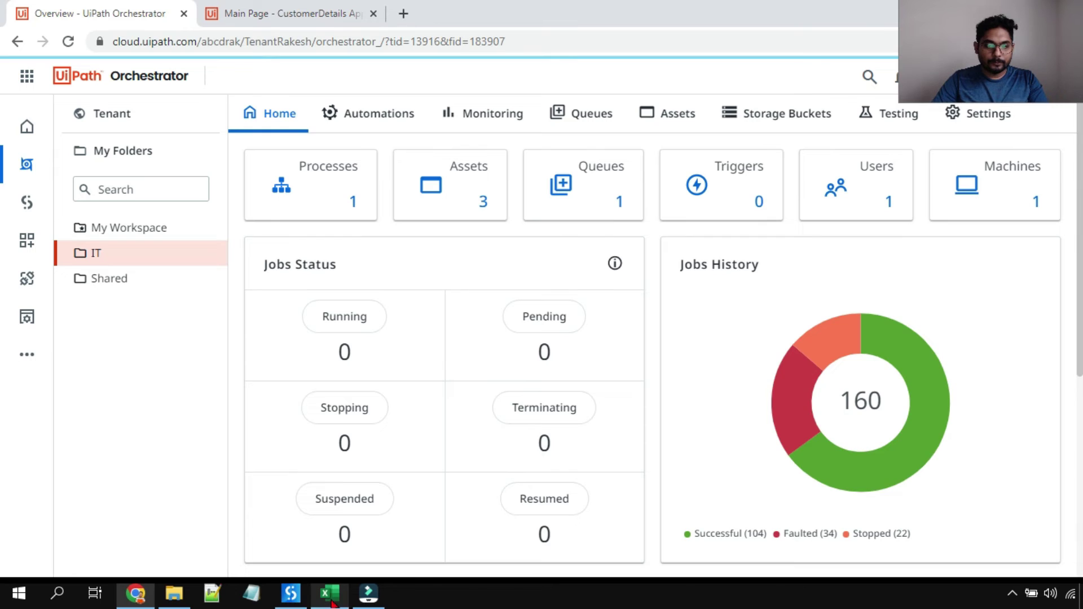
Switch to UiPath Studio and close the Backedn Design workflow without saving its changes
mouse_move(330, 592)
mouse_move(350, 542)
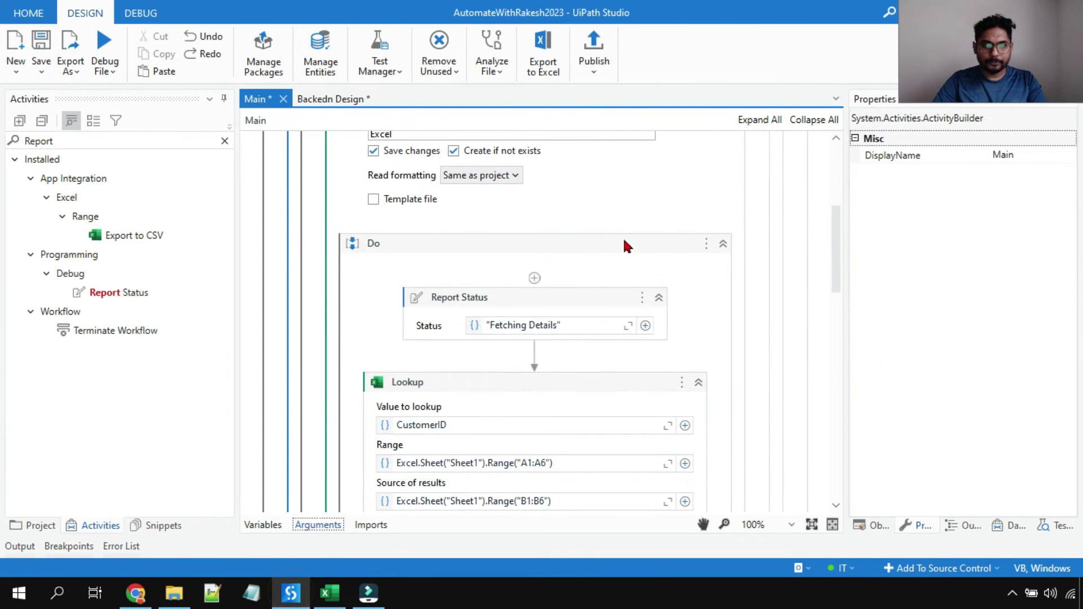
scroll(623, 244, up, 5)
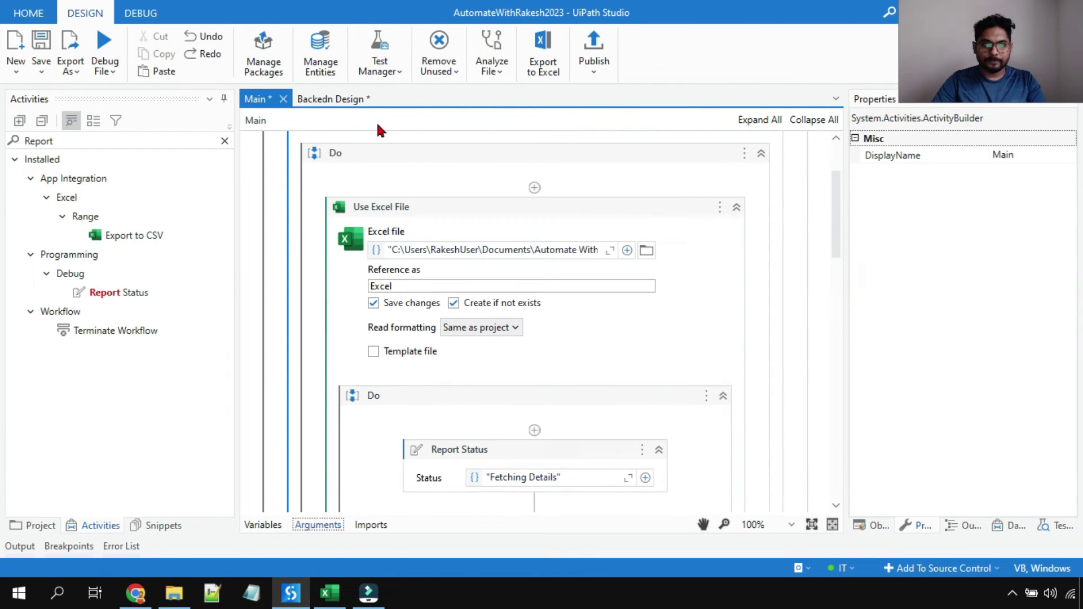
click(337, 100)
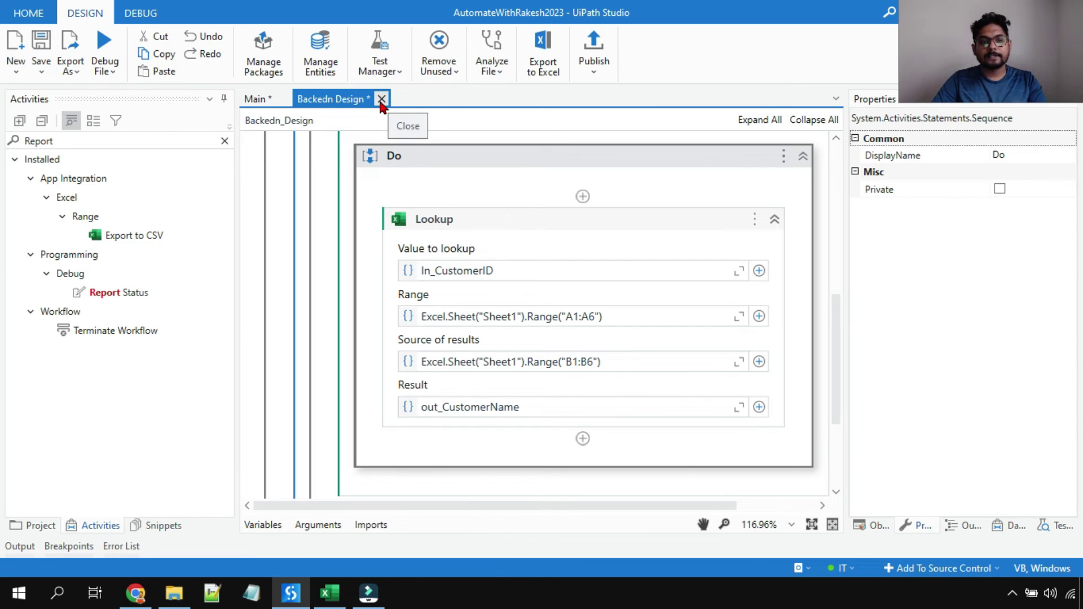
click(382, 101)
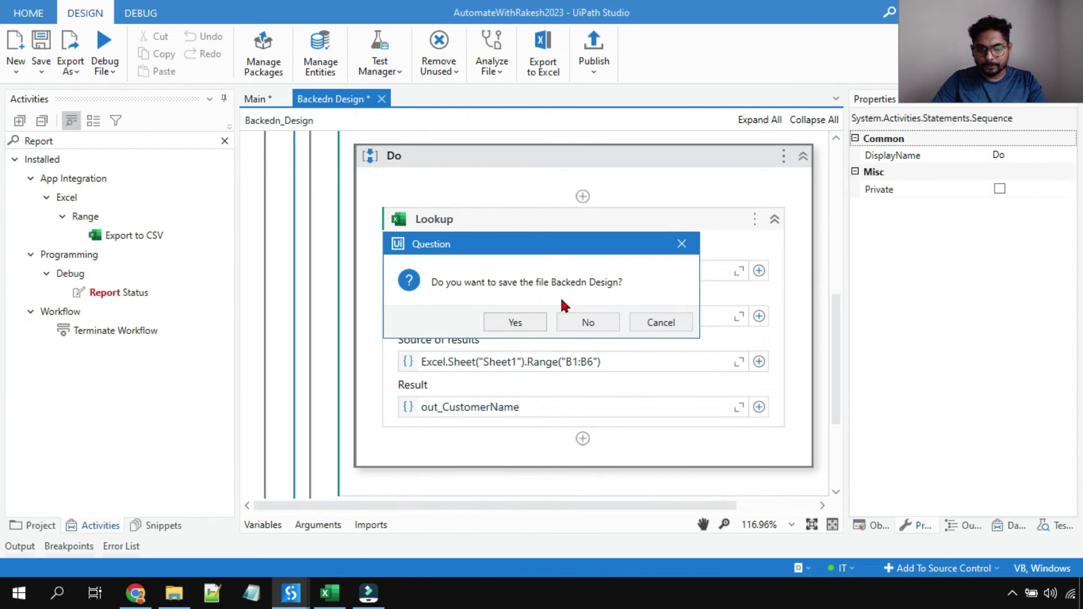
click(586, 321)
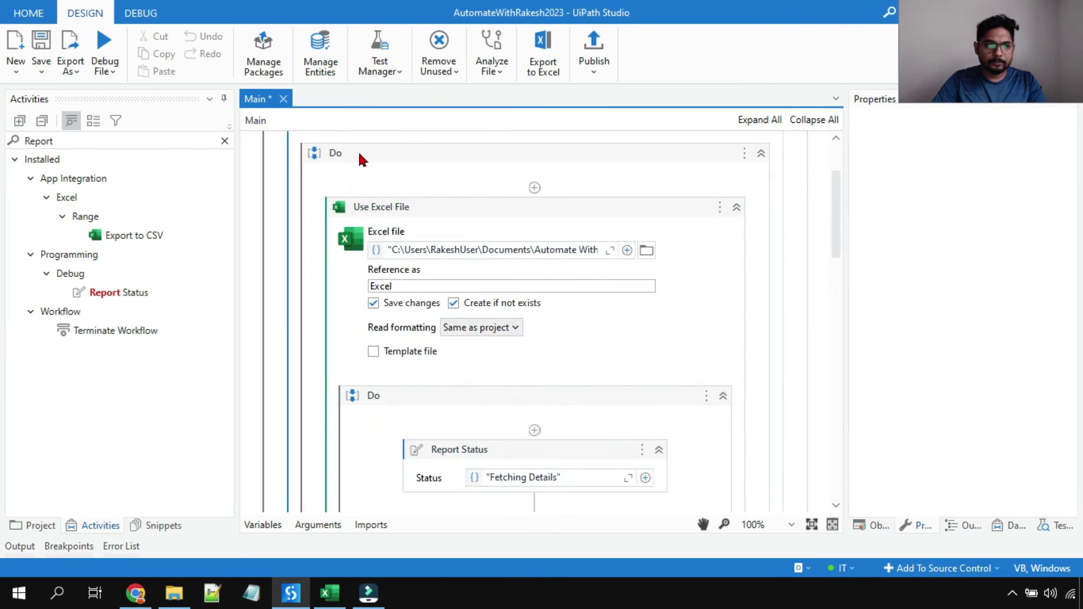
Delete the Backedn Design.xaml file from the project and confirm the deletion
click(40, 526)
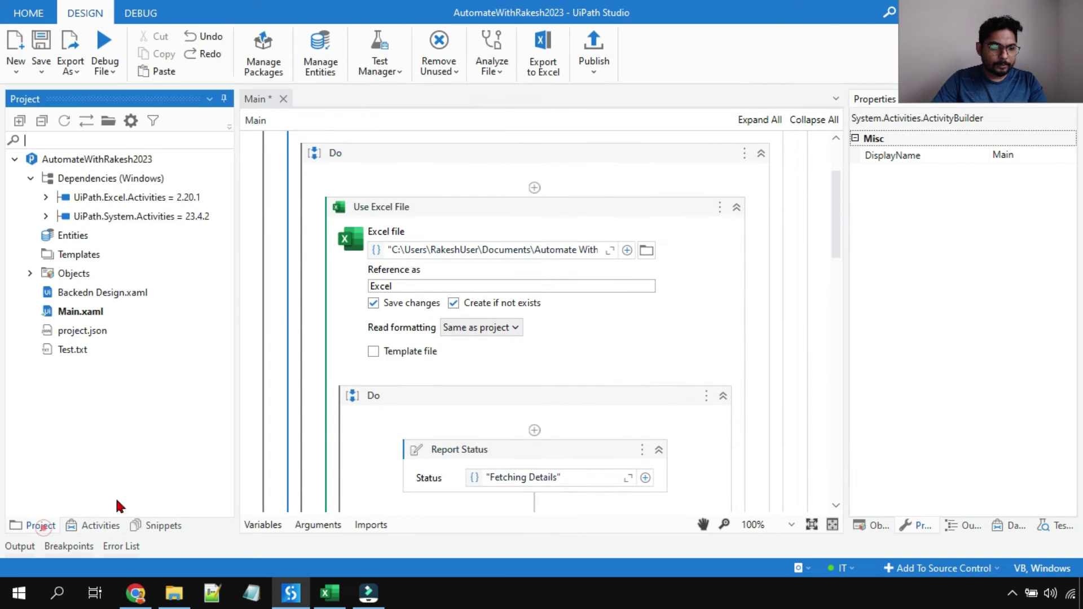
right_click(100, 286)
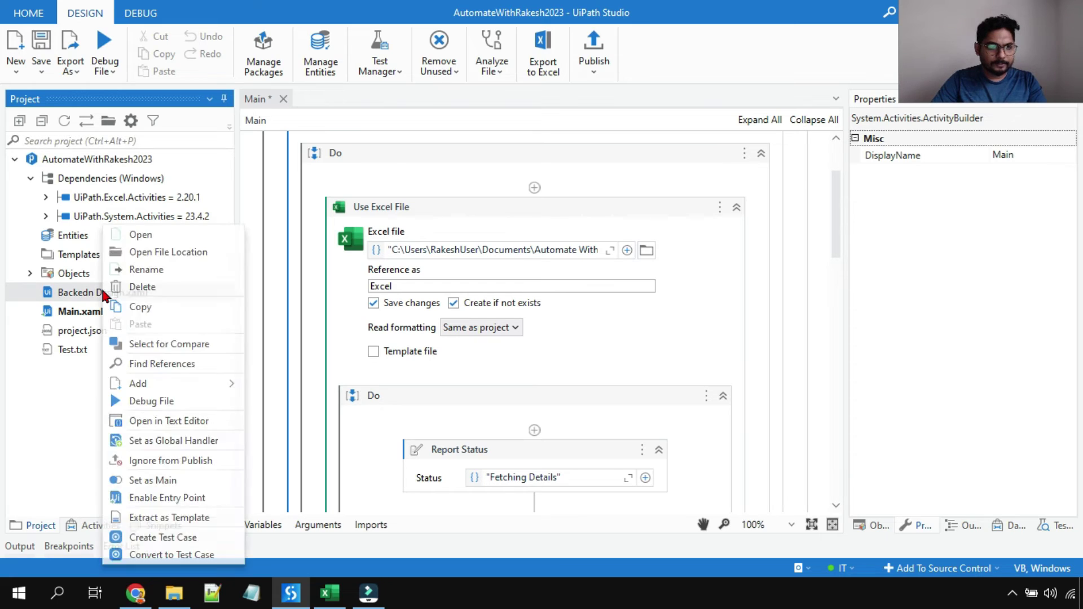
click(151, 287)
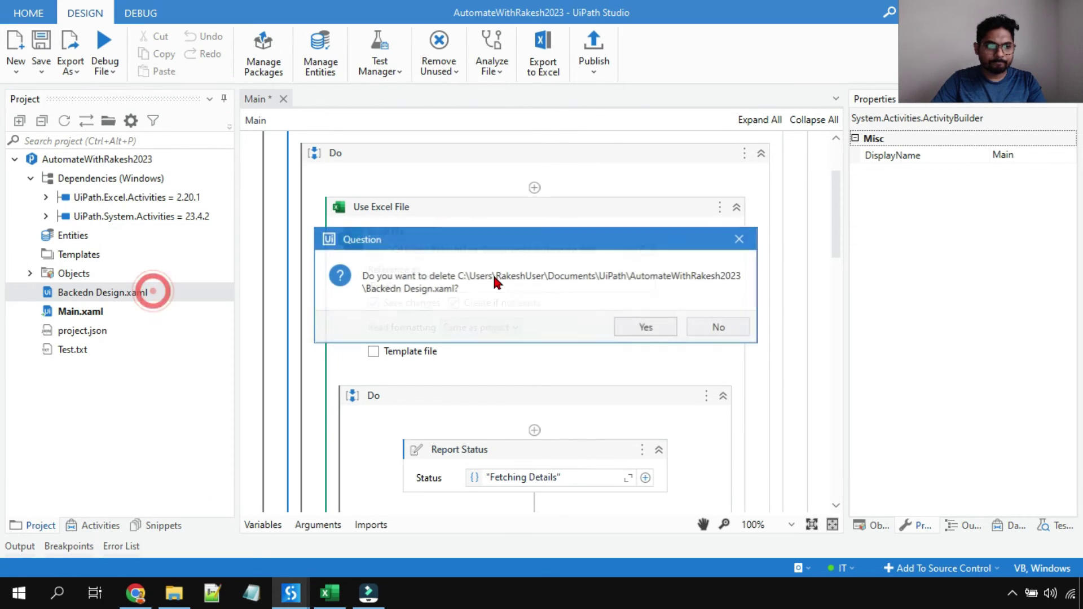
click(658, 327)
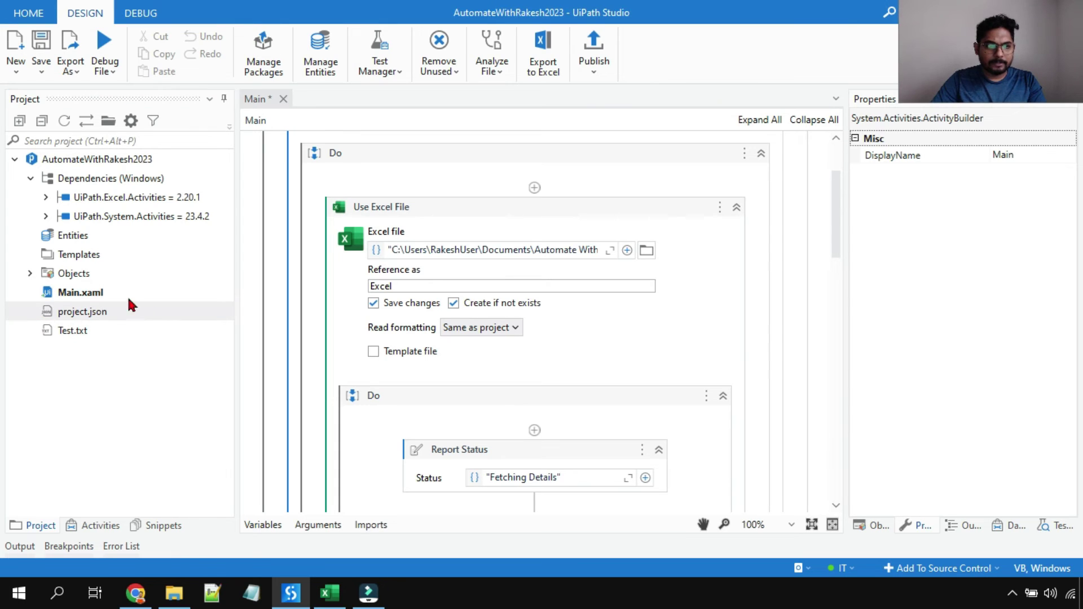
Check the remaining activities in Main.xaml and save the workflow
click(103, 288)
scroll(584, 344, down, 1)
scroll(583, 343, down, 12)
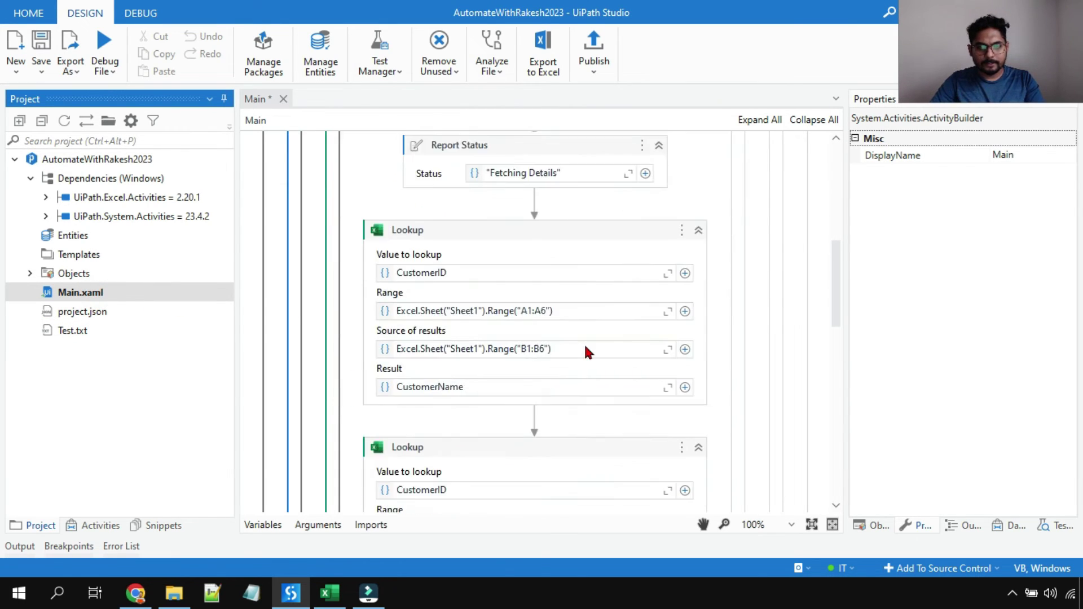
scroll(584, 343, up, 10)
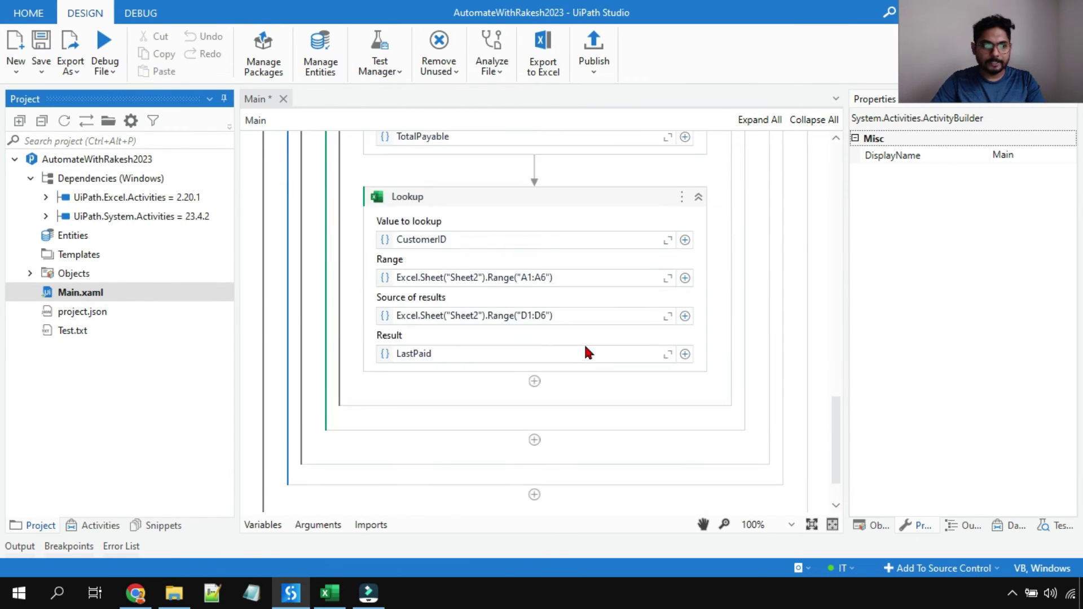
click(39, 40)
scroll(556, 225, up, 3)
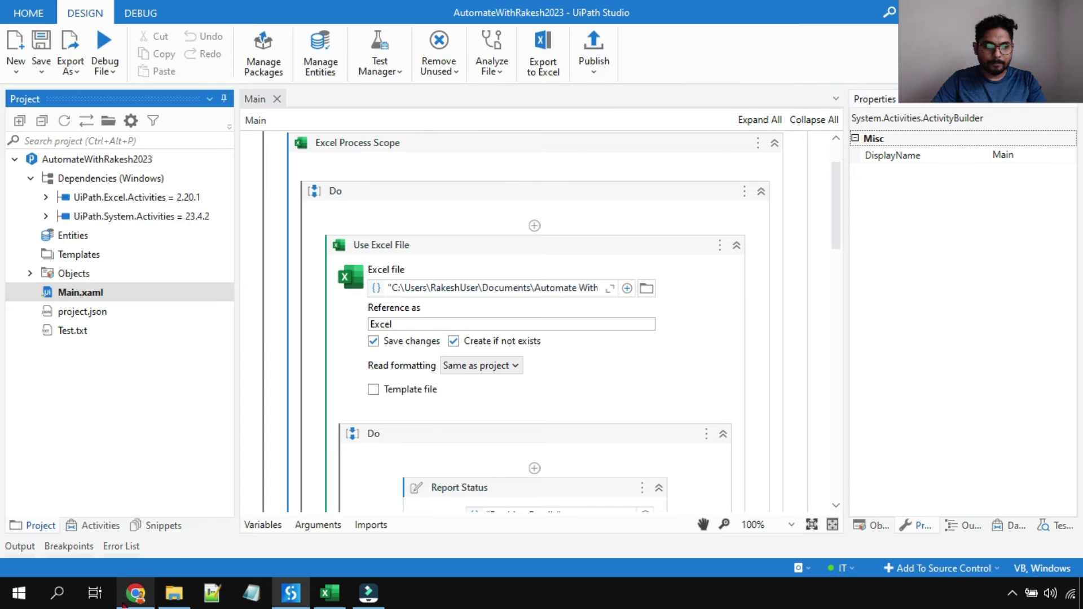
Publish the AutomateWithRakesh2023 project as version 1.0.17 to the Orchestrator Tenant Processes Feed, including sources and without a signing certificate
click(136, 597)
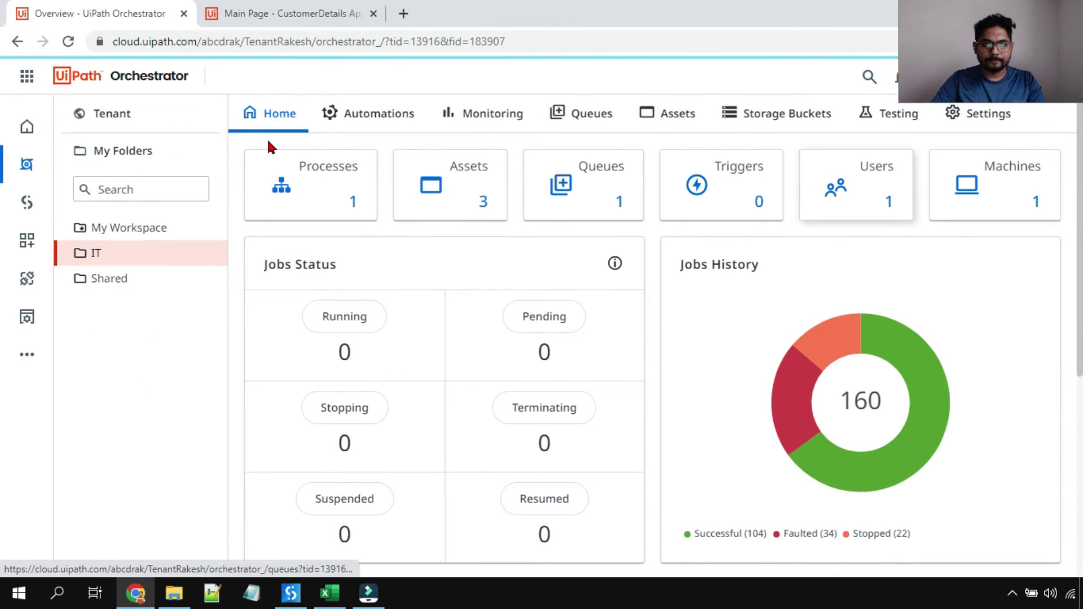
click(291, 593)
click(601, 62)
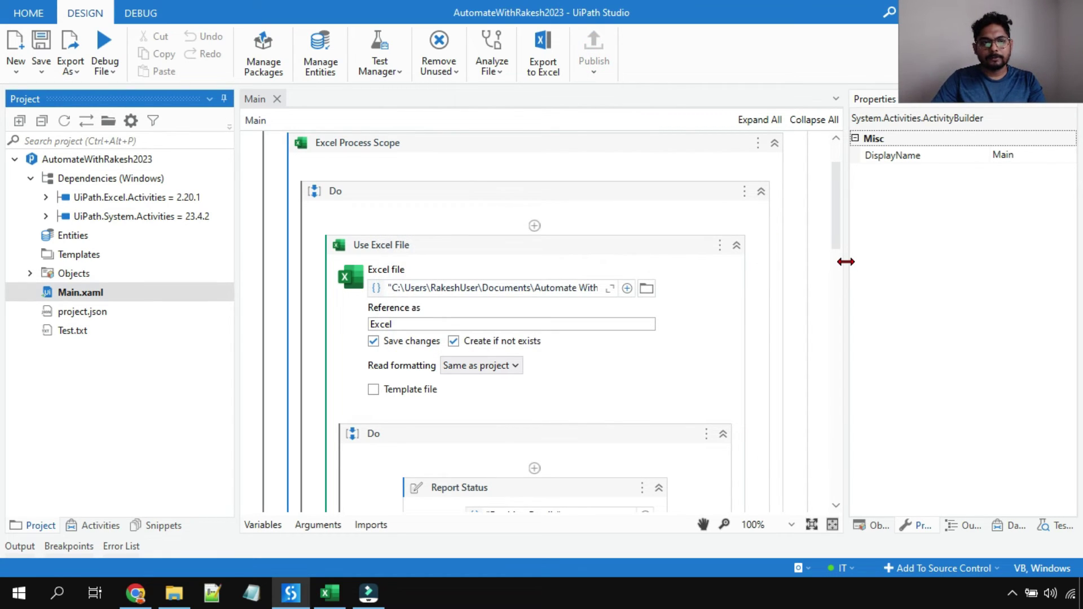
key(ctrl+p)
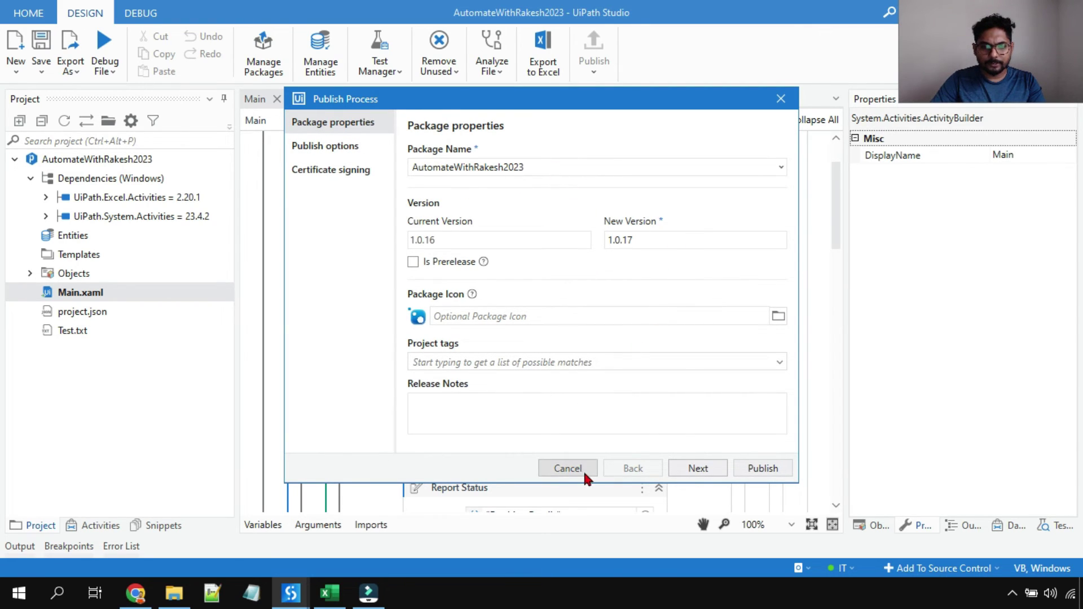
click(705, 471)
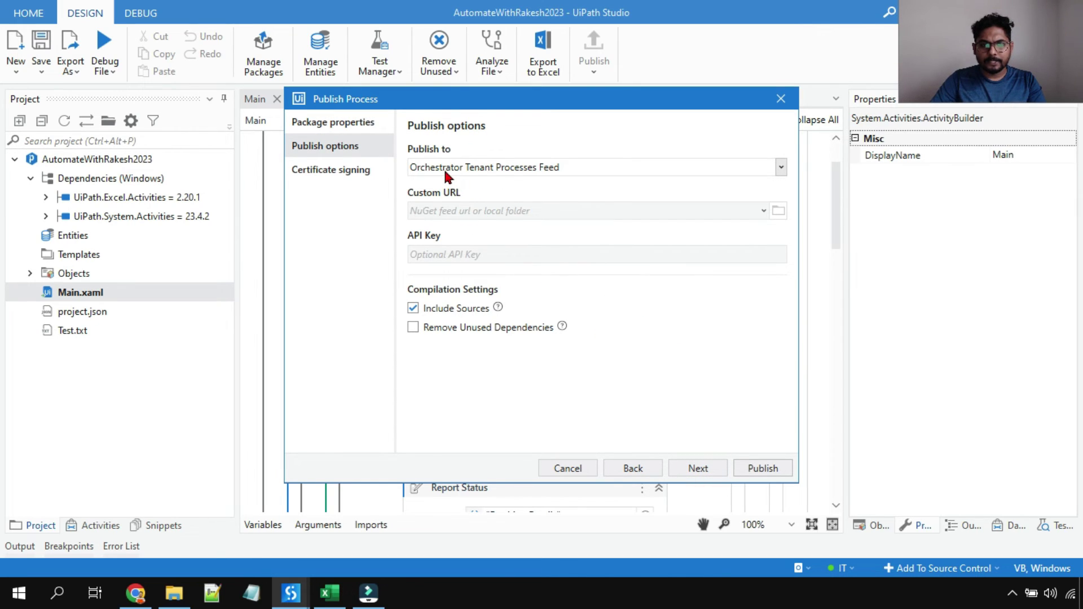
click(781, 169)
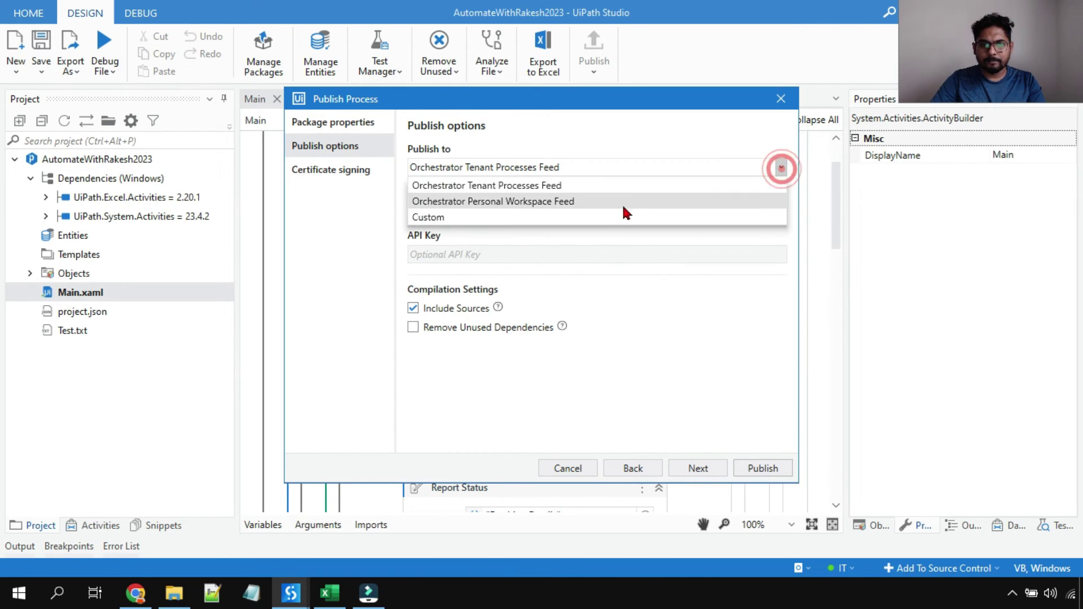
click(569, 185)
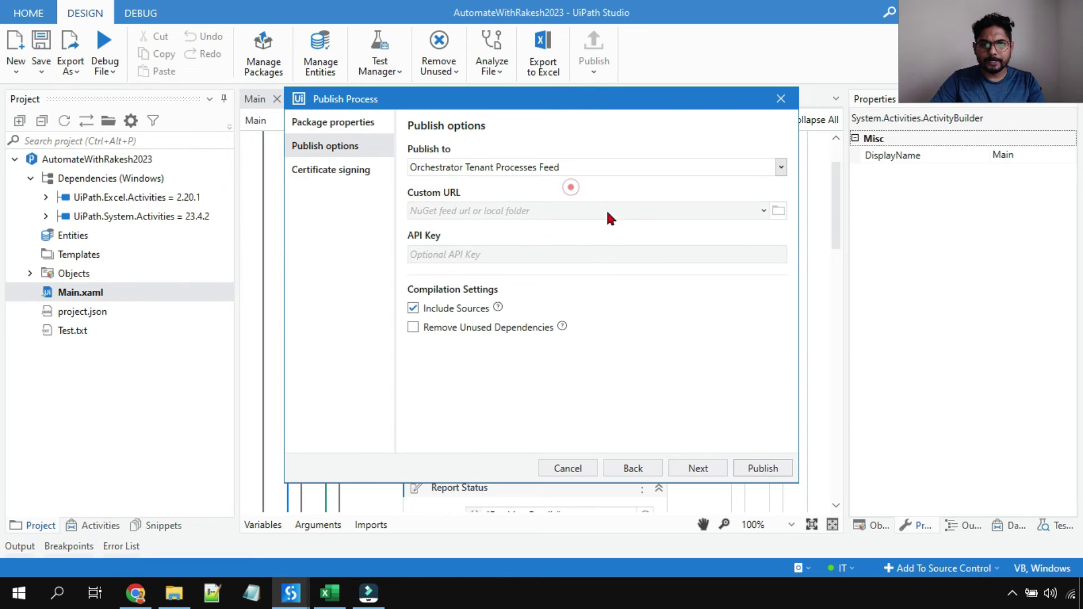
click(713, 472)
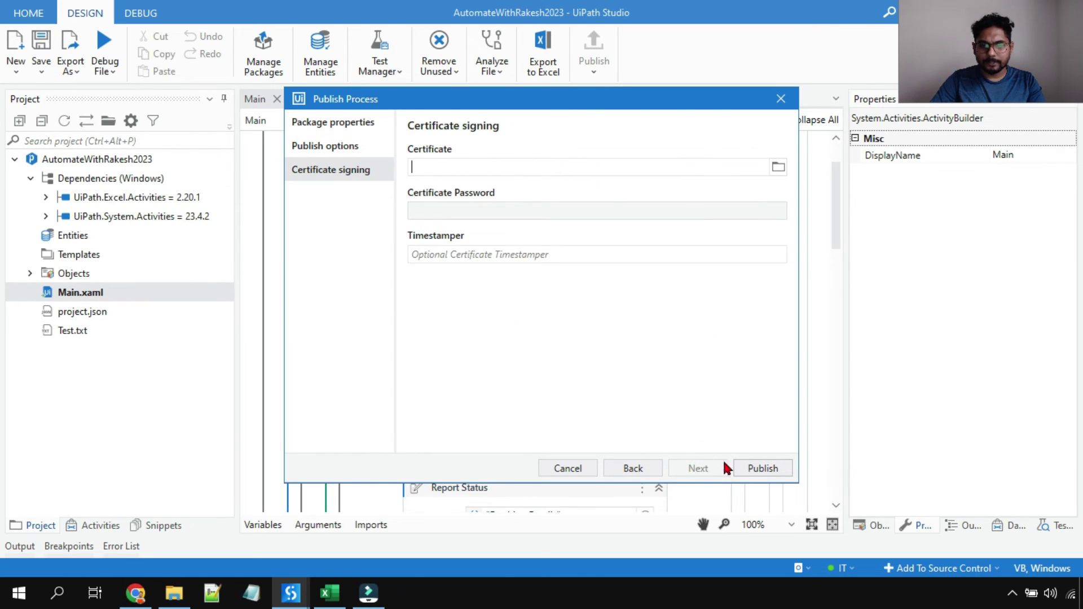
click(765, 469)
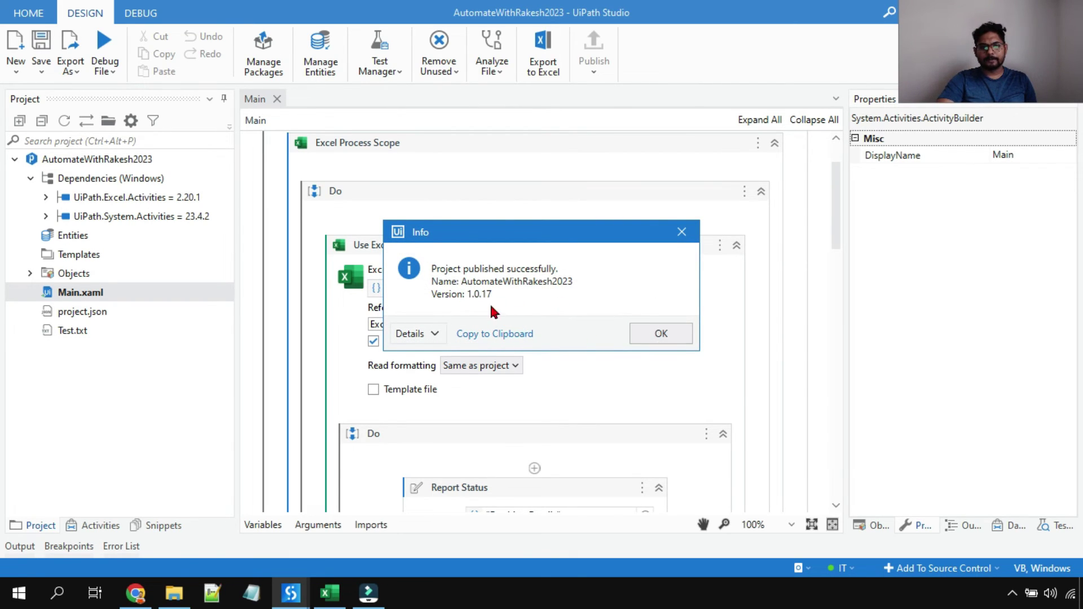
click(668, 333)
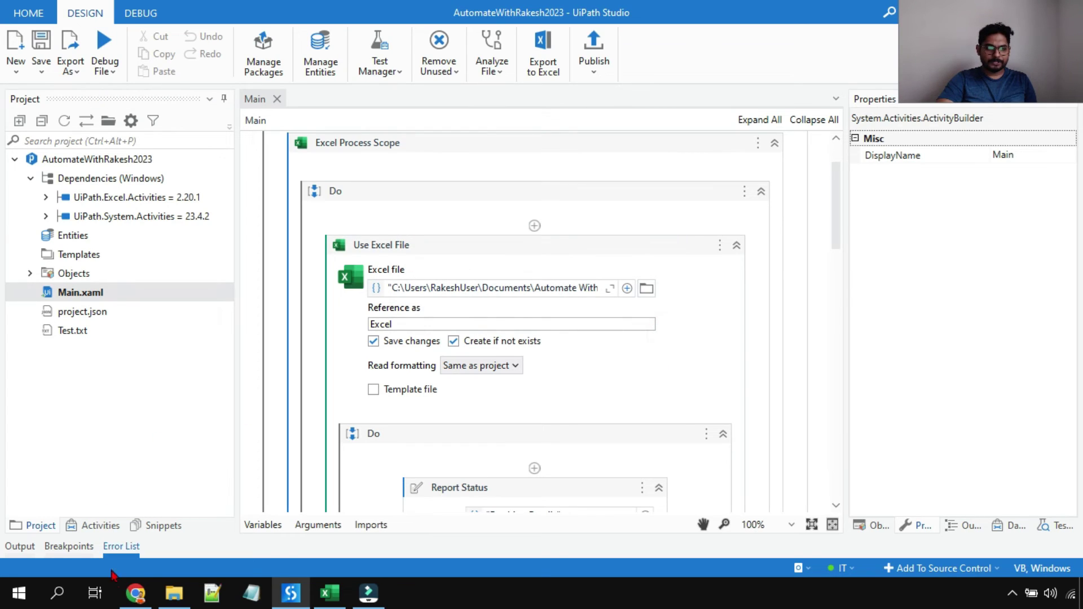
Switch to Orchestrator in the browser and check the published versions of the AutomateWithRakesh2023 package at tenant level
click(135, 592)
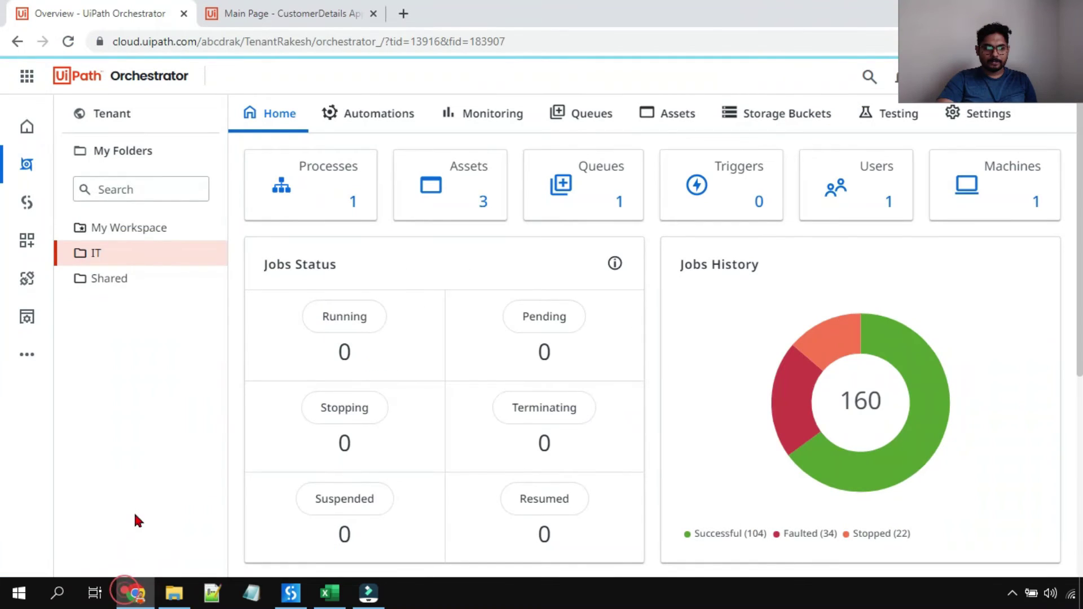
click(119, 132)
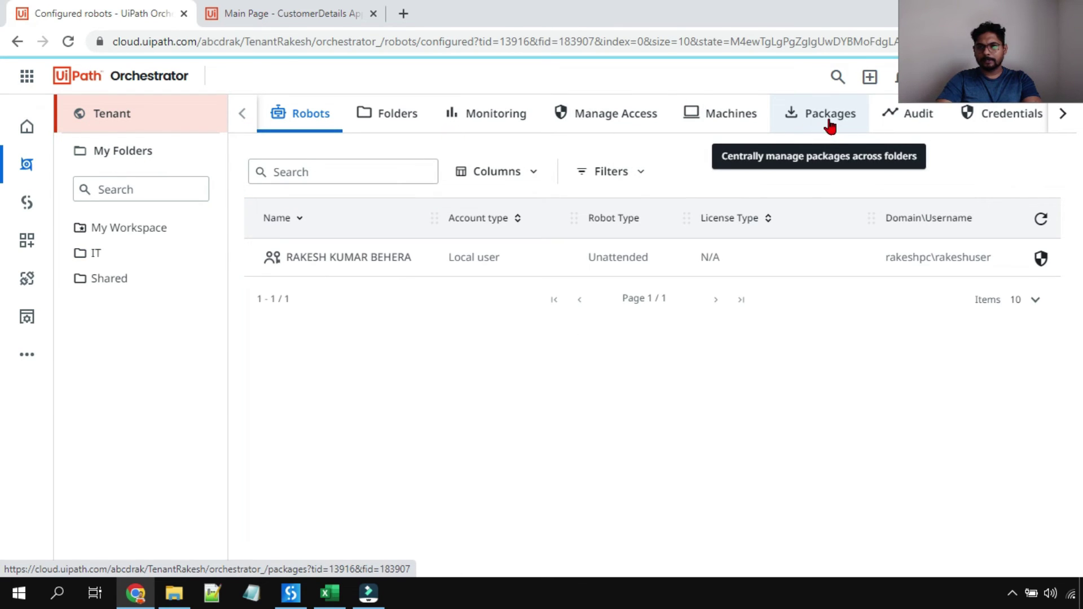
click(829, 119)
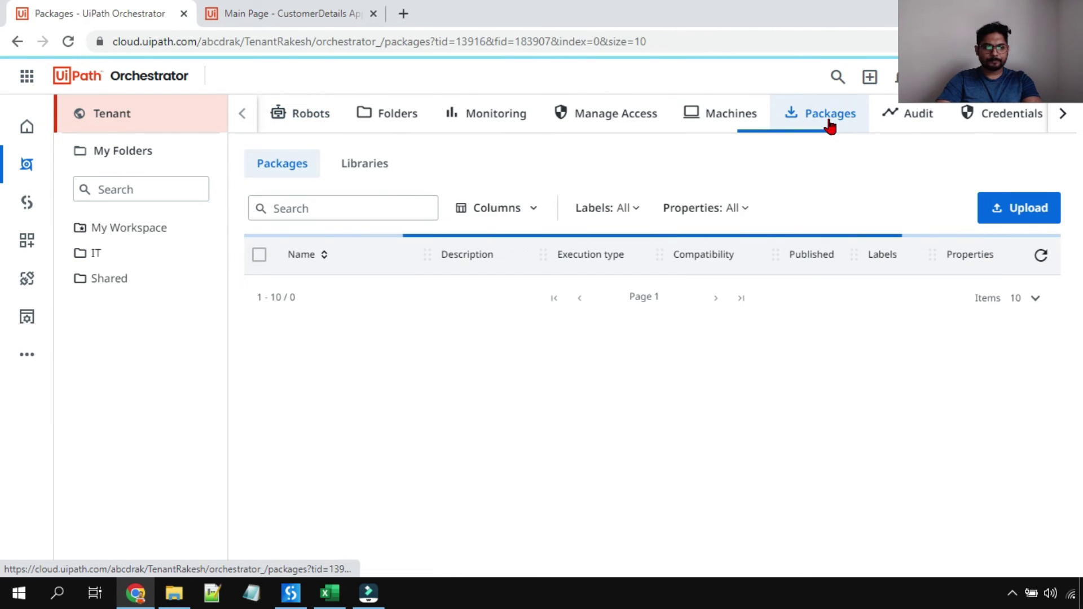
drag(428, 257, 492, 255)
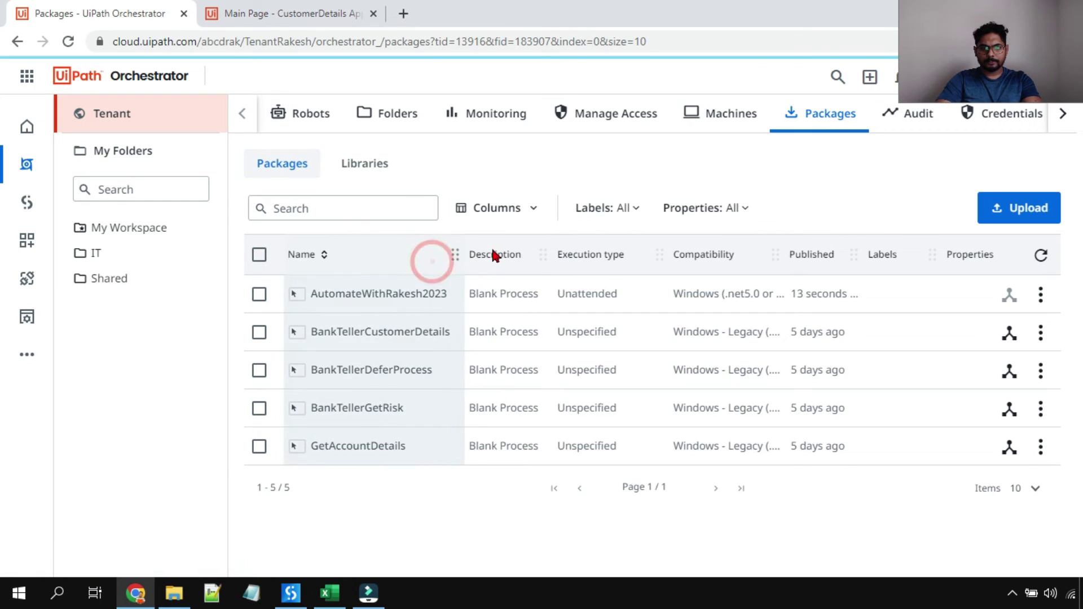
click(1041, 294)
click(993, 327)
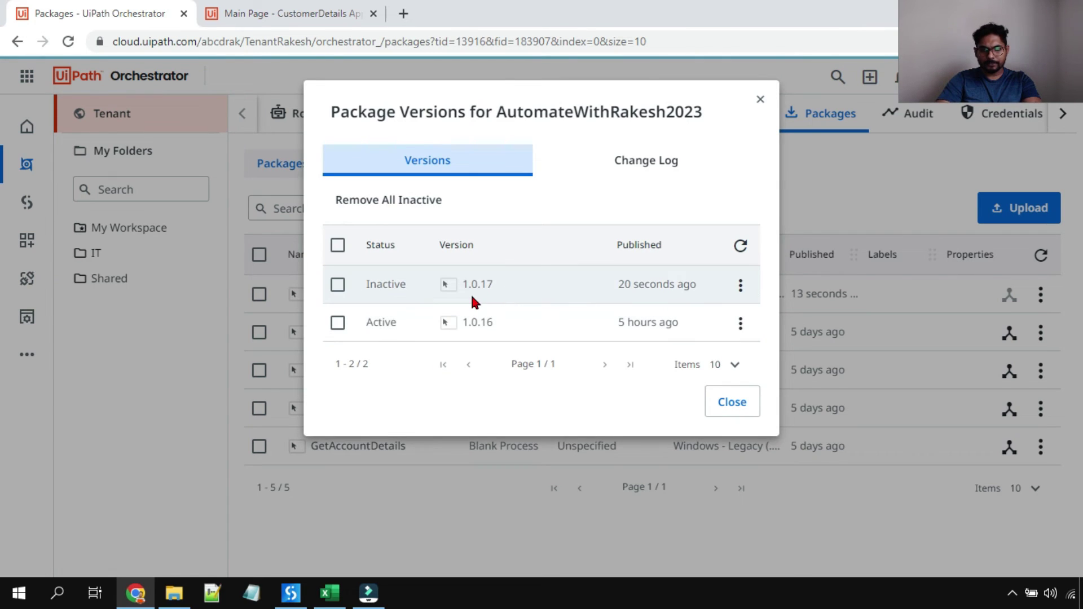
drag(469, 288, 502, 287)
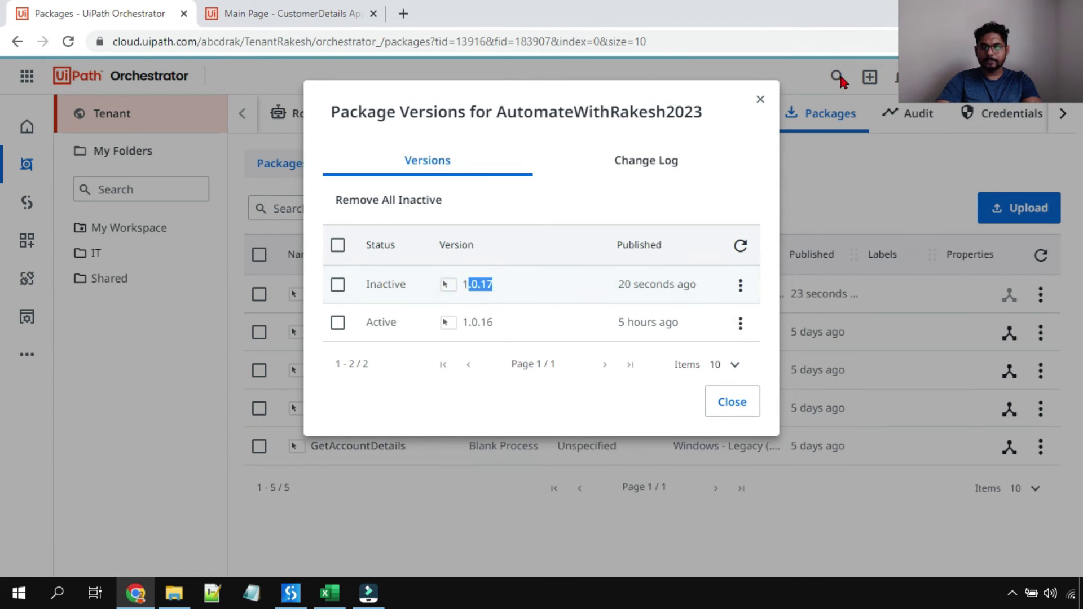
click(731, 402)
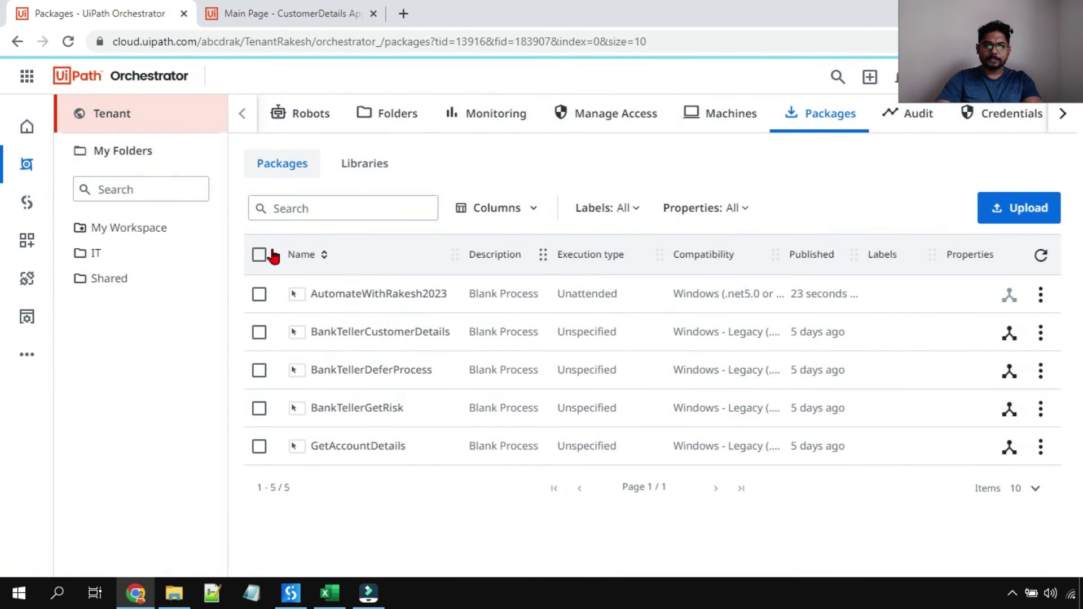
Delete the existing AutomateWithRakesh2023 process from the IT folder and confirm the deletion
click(97, 255)
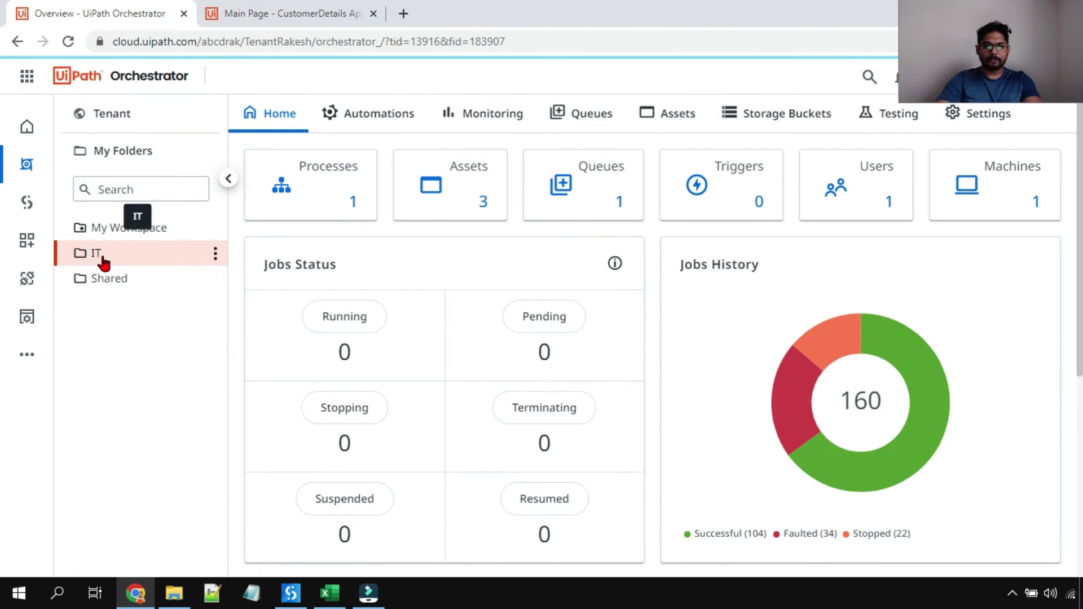
click(331, 181)
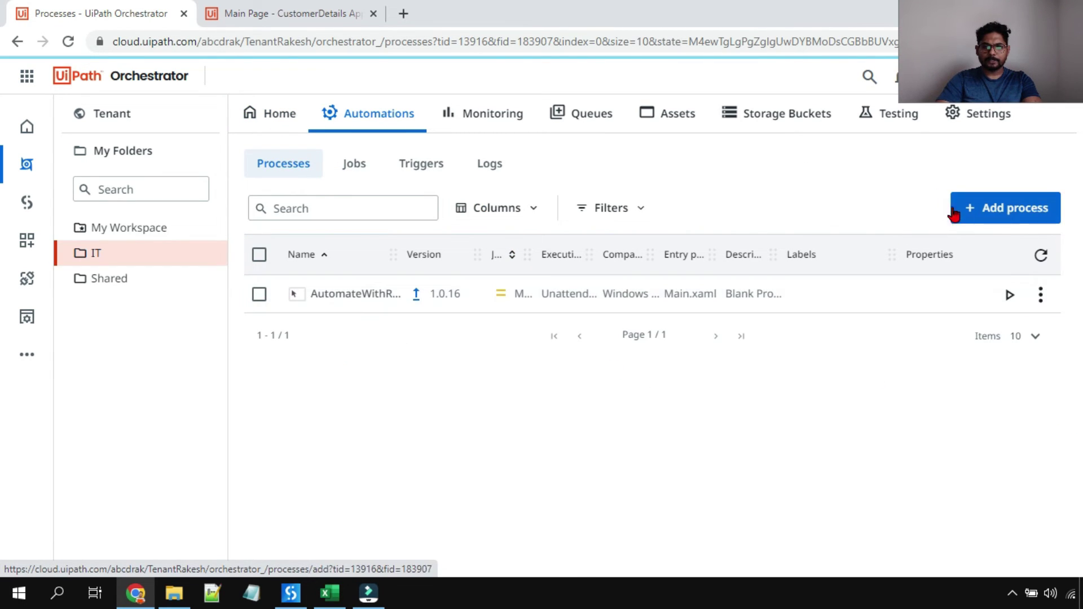
click(258, 294)
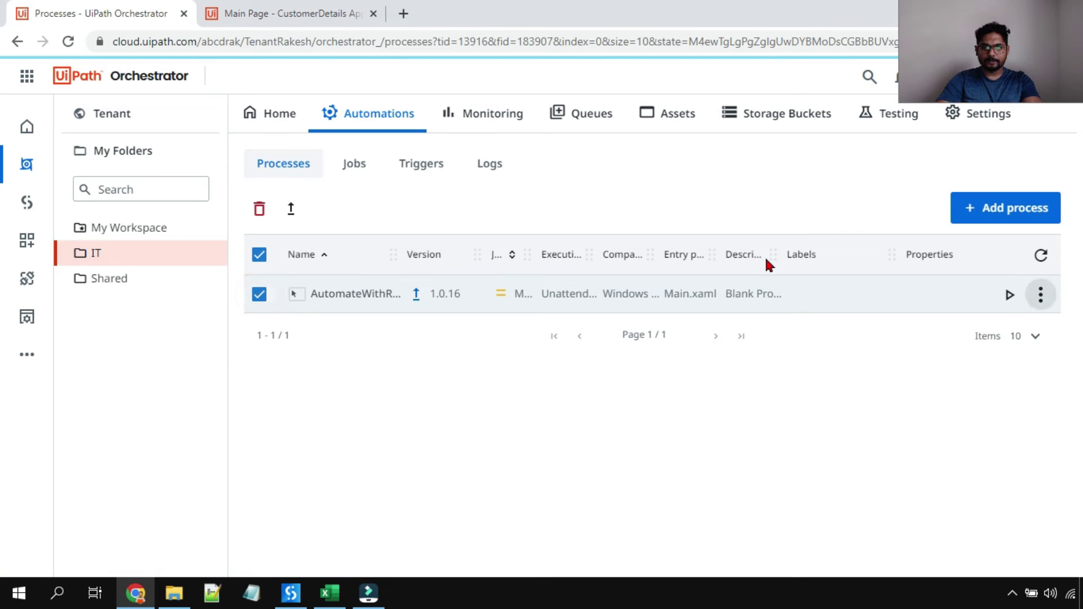
click(259, 209)
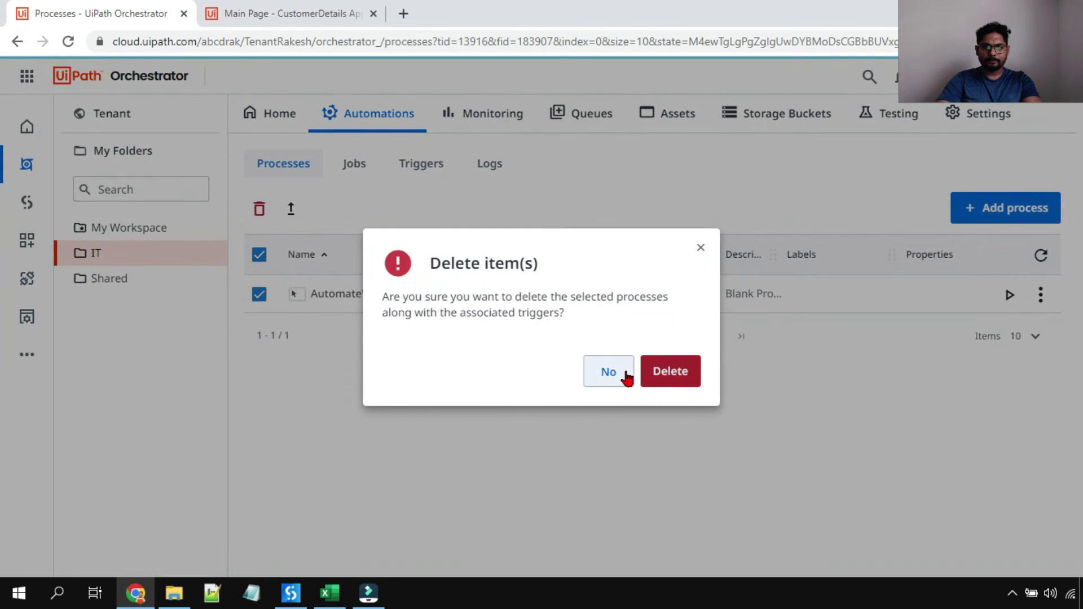
click(661, 371)
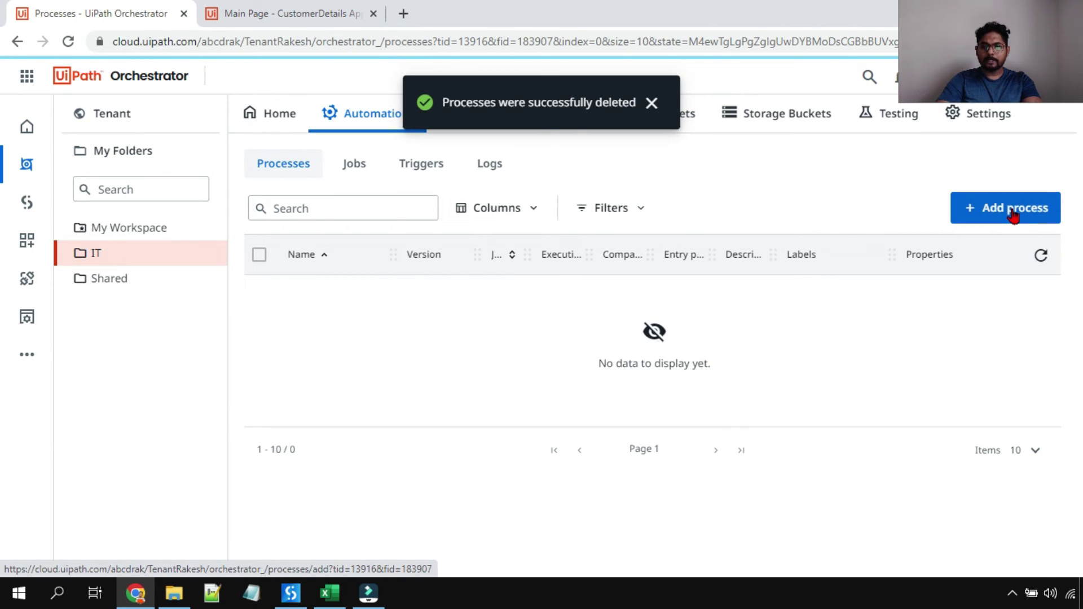
Add a new process in the IT folder from package AutomateWithRakesh2023, version 1.0.17, and review Main.xaml's input and output arguments
click(1012, 210)
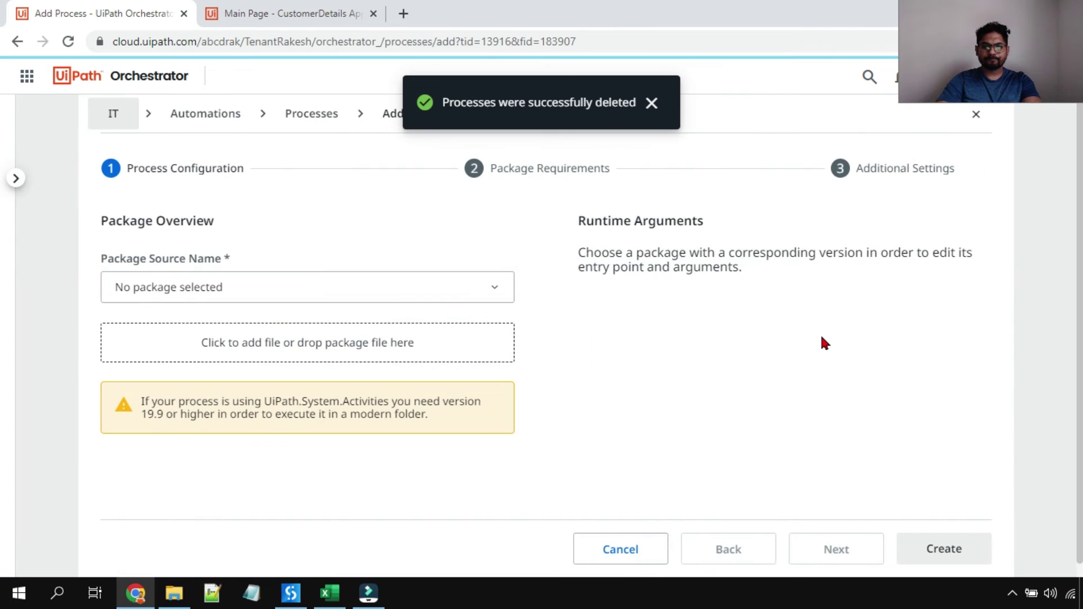
click(397, 297)
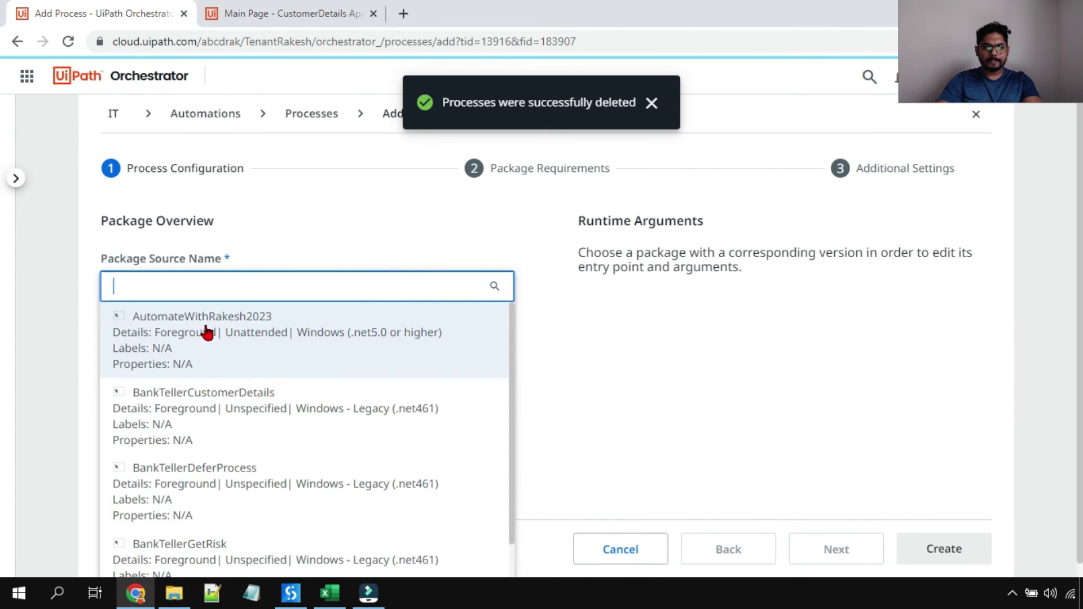
click(254, 332)
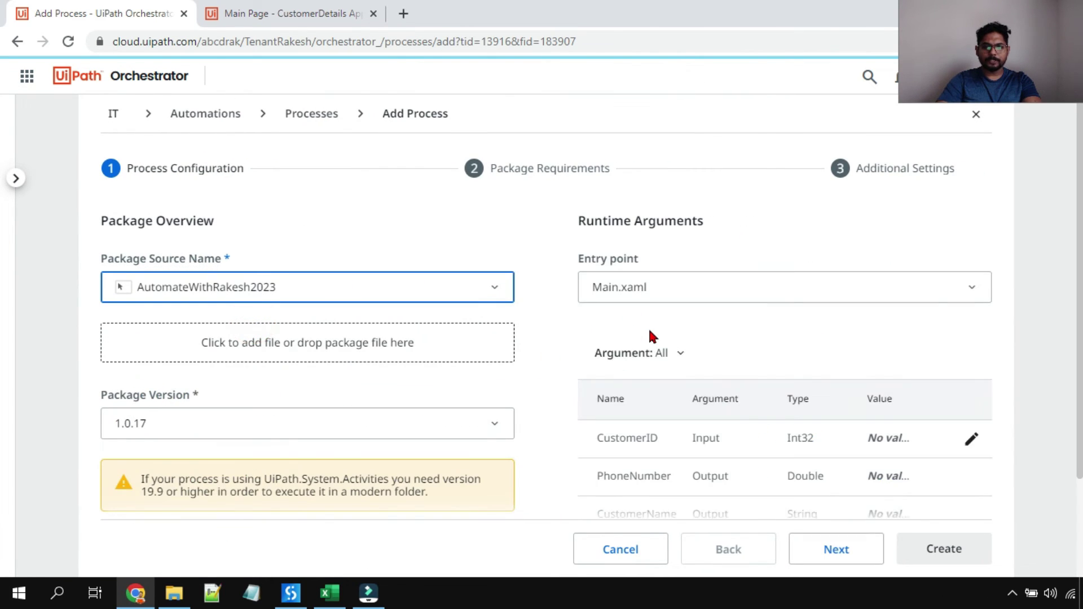
scroll(903, 307, down, 3)
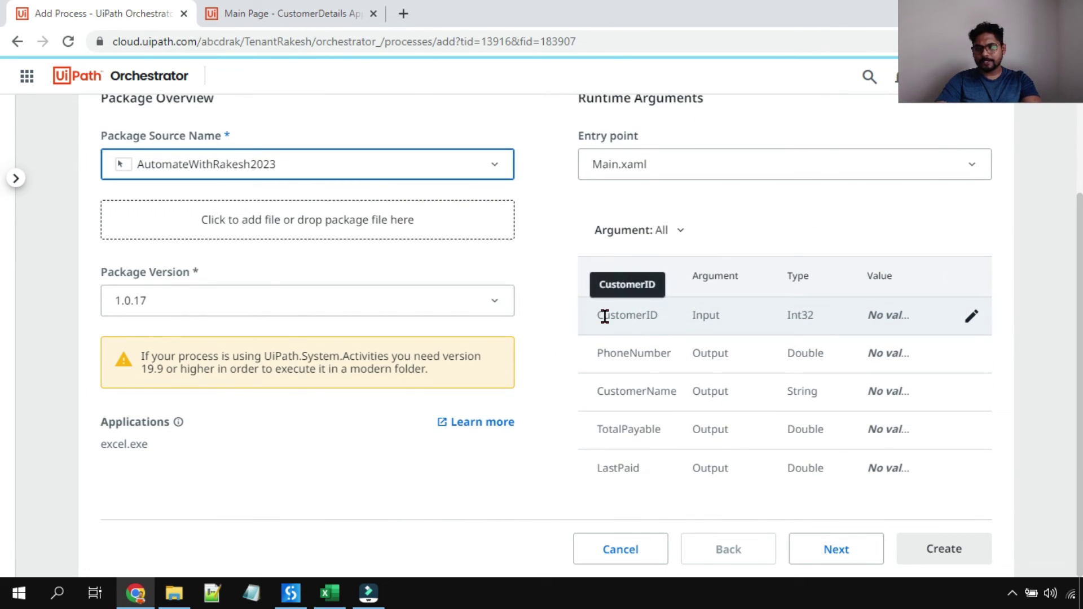
drag(605, 316, 658, 314)
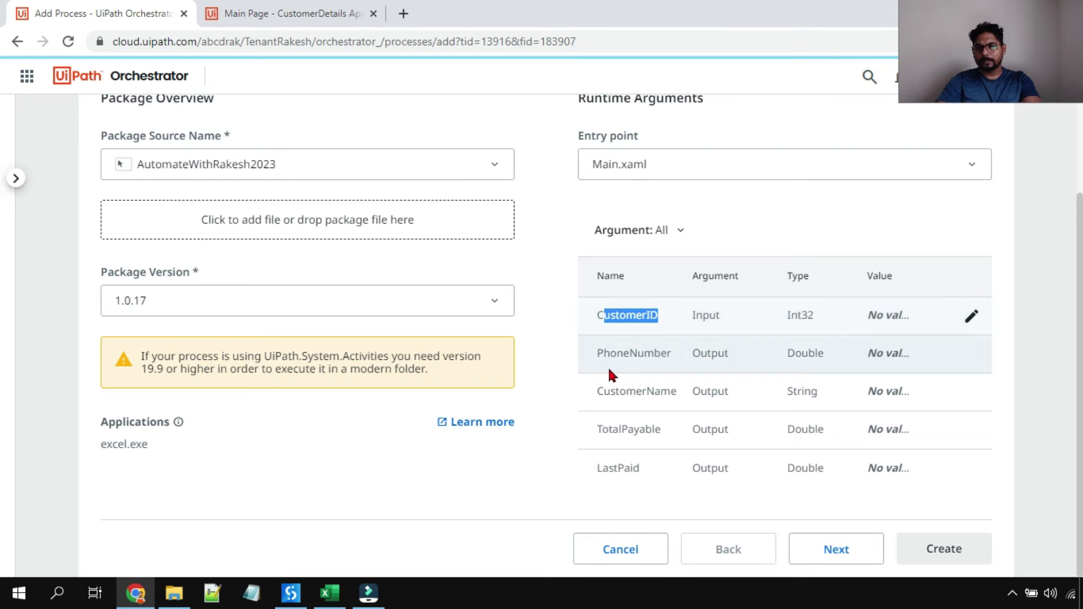
drag(603, 355, 646, 431)
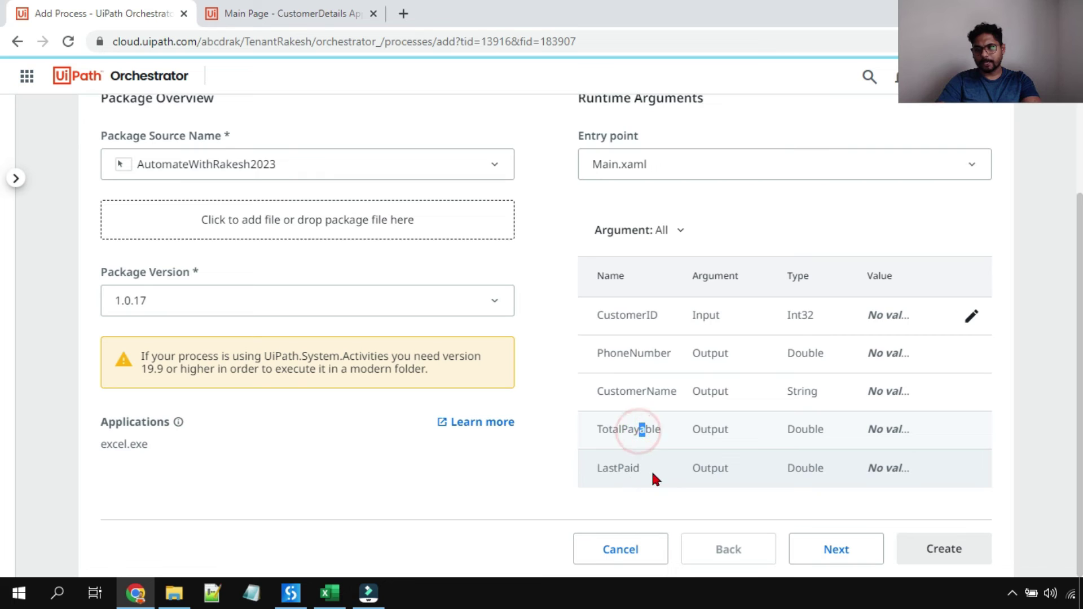
drag(649, 468, 610, 353)
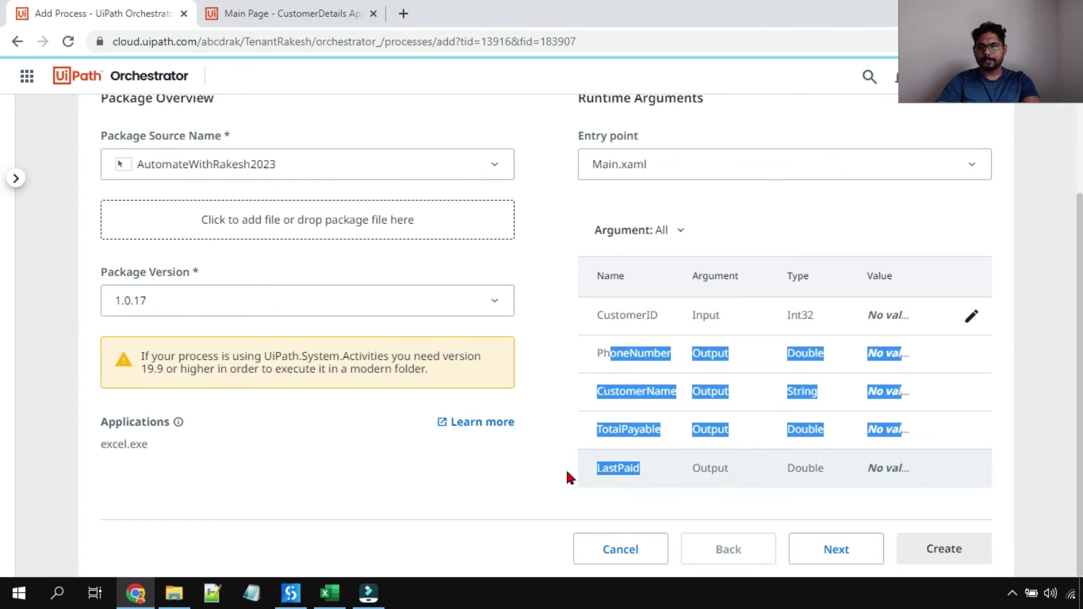
click(537, 494)
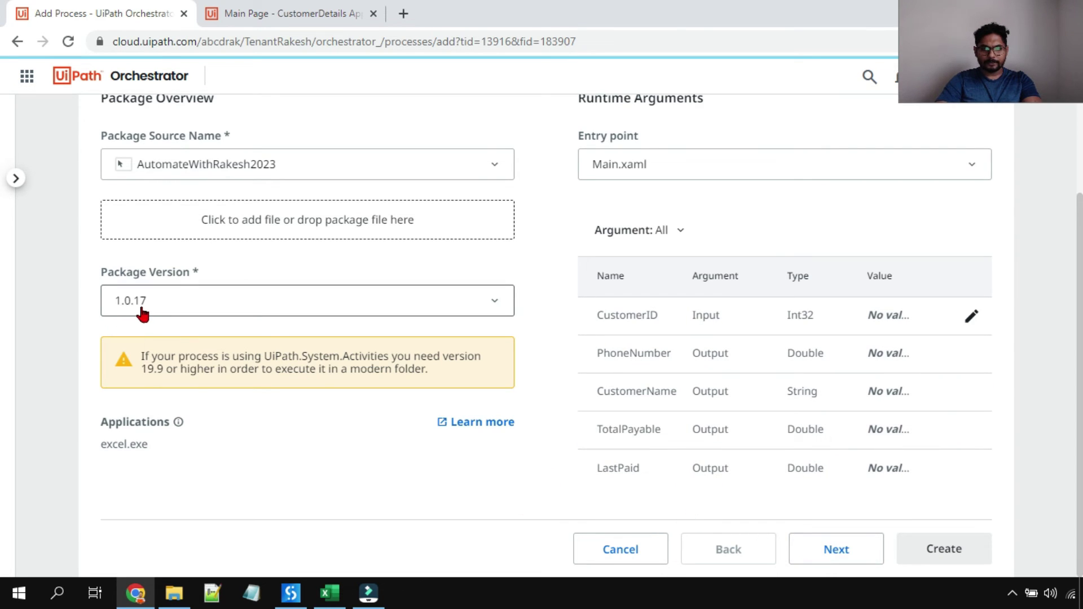
Name the new process AutomateWithRakeh2023, keep Medium job priority and the other additional settings, and create it
click(836, 550)
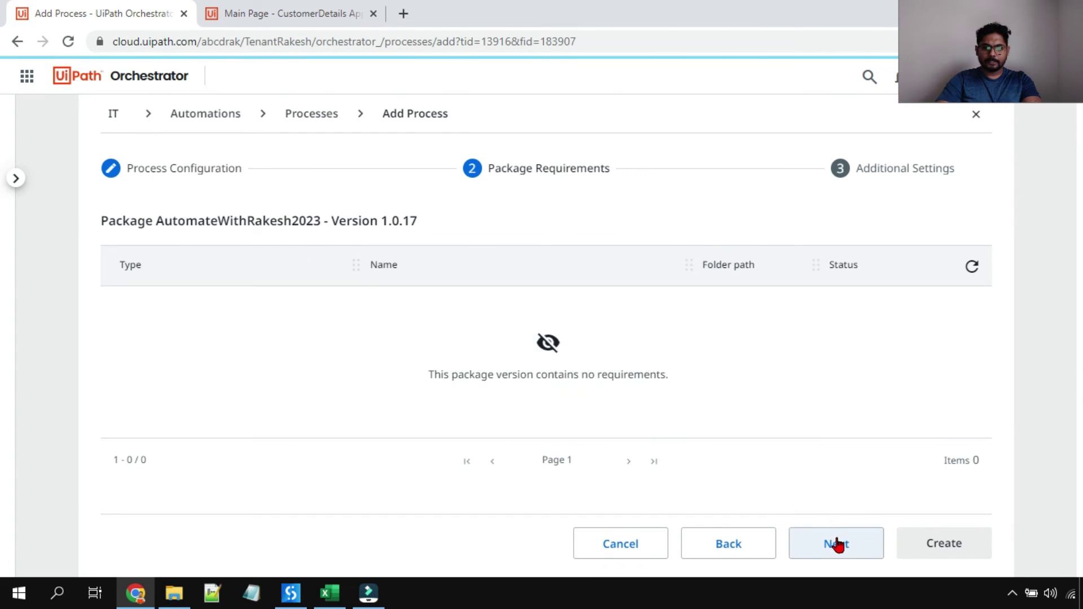
click(837, 543)
click(196, 292)
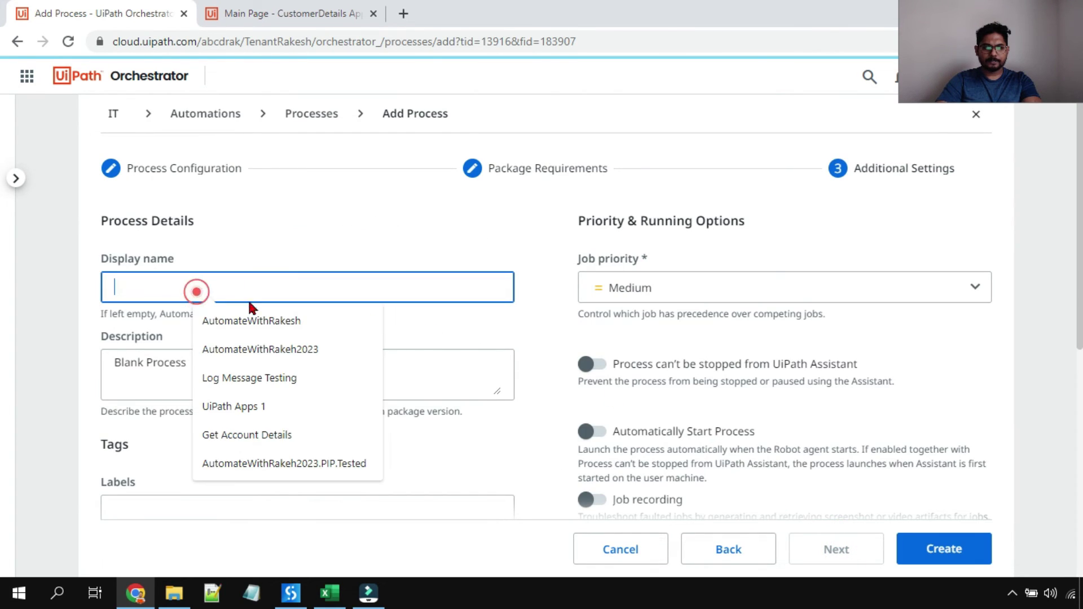
click(299, 347)
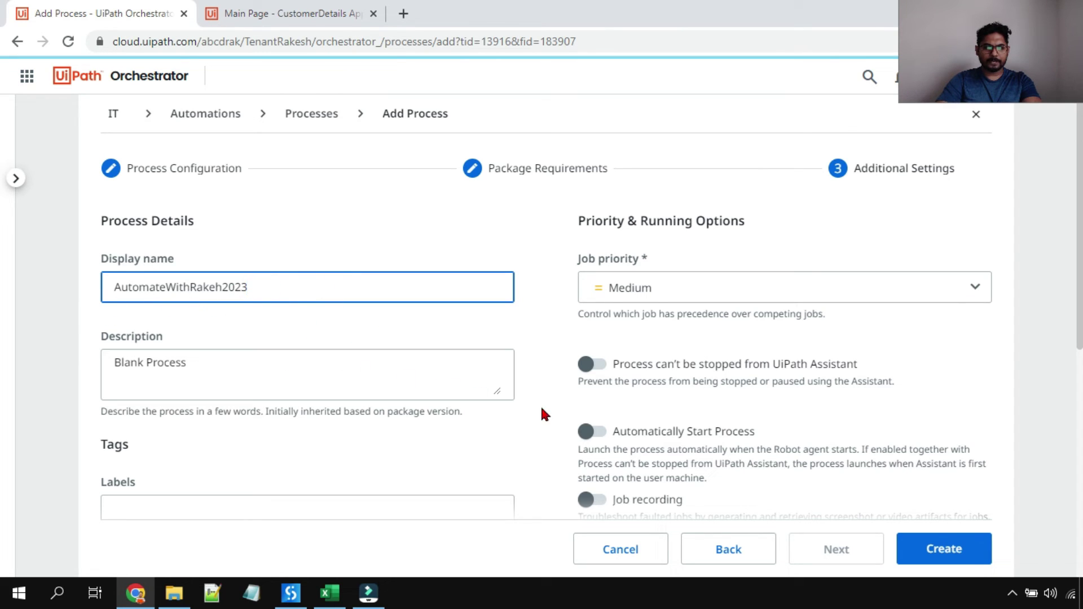
scroll(506, 428, down, 3)
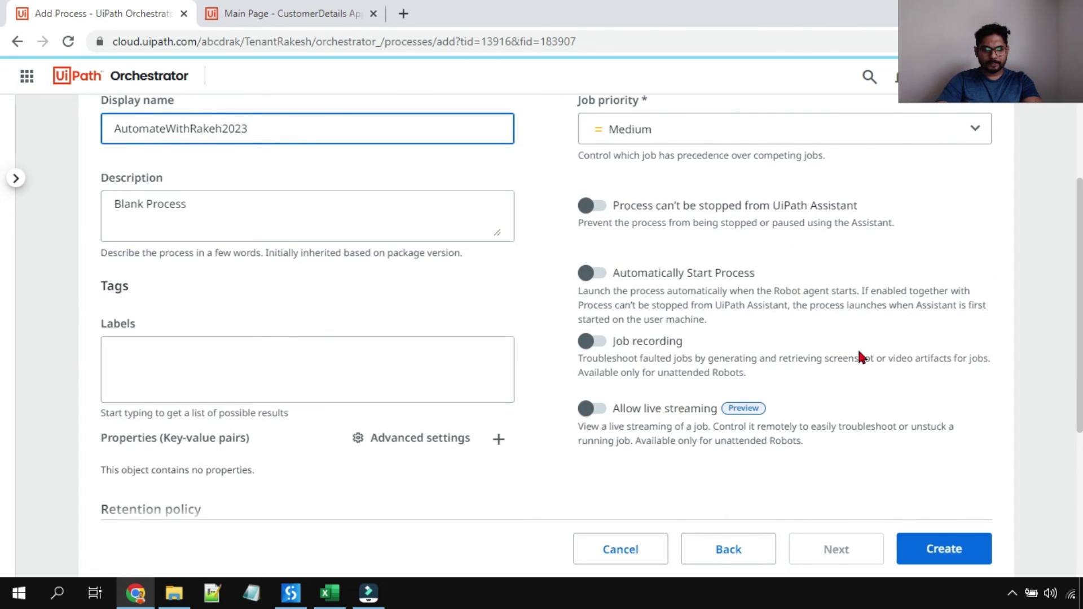
click(948, 550)
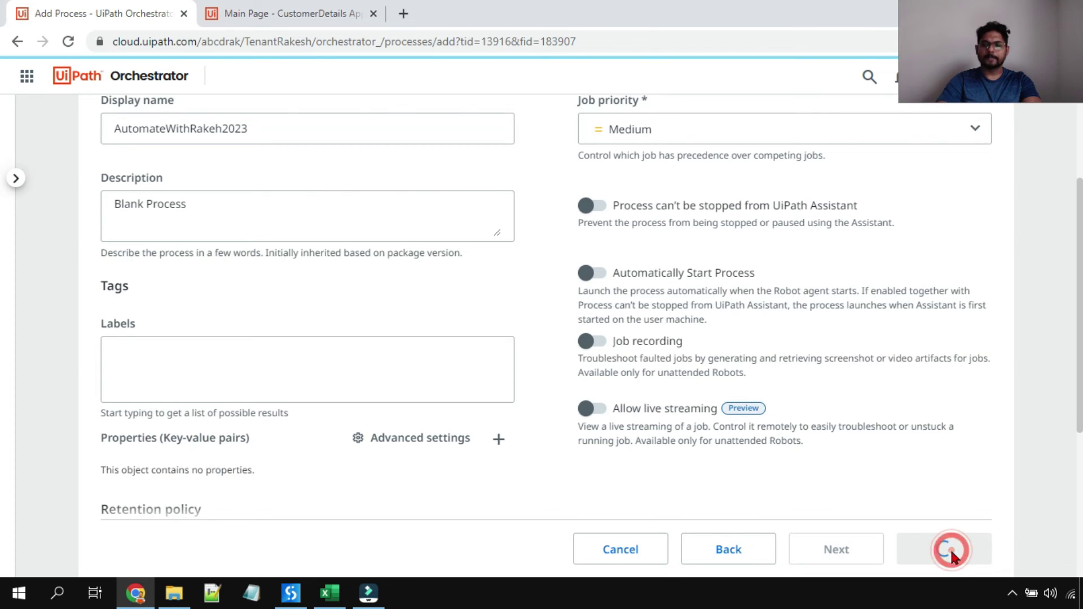
click(739, 443)
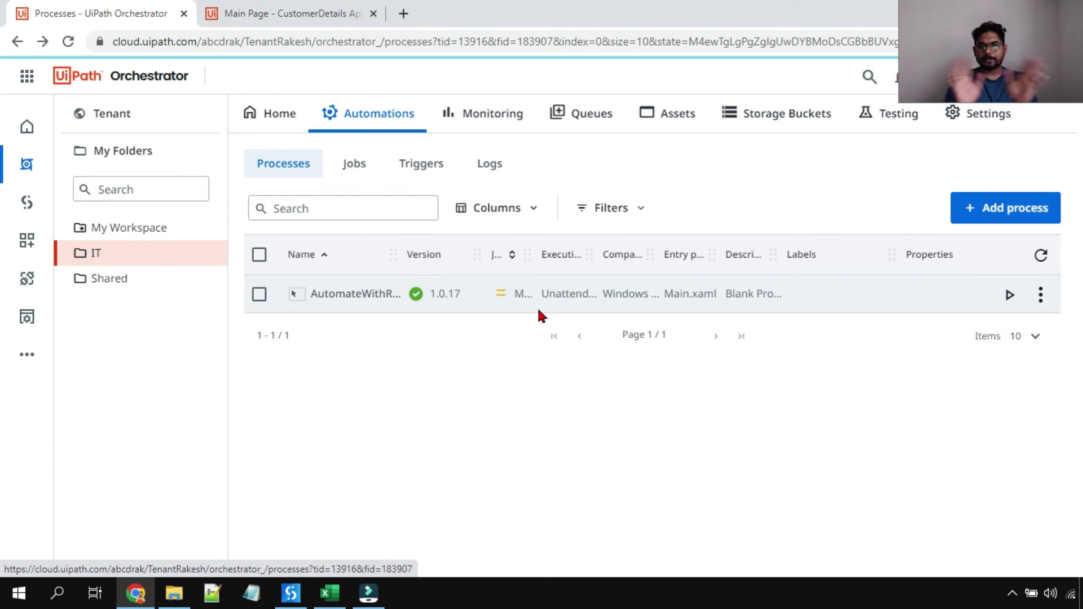
Switch to the CustomerDetails App in App Studio, reload it, and expand the Fetch Customer Detail Page down to its search textbox
click(299, 16)
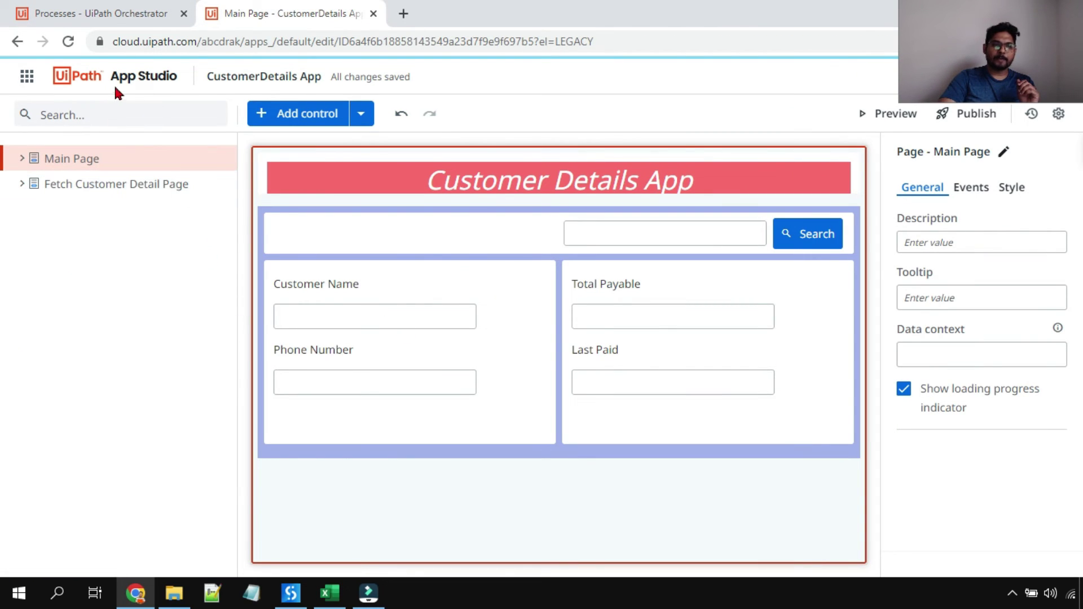
click(67, 41)
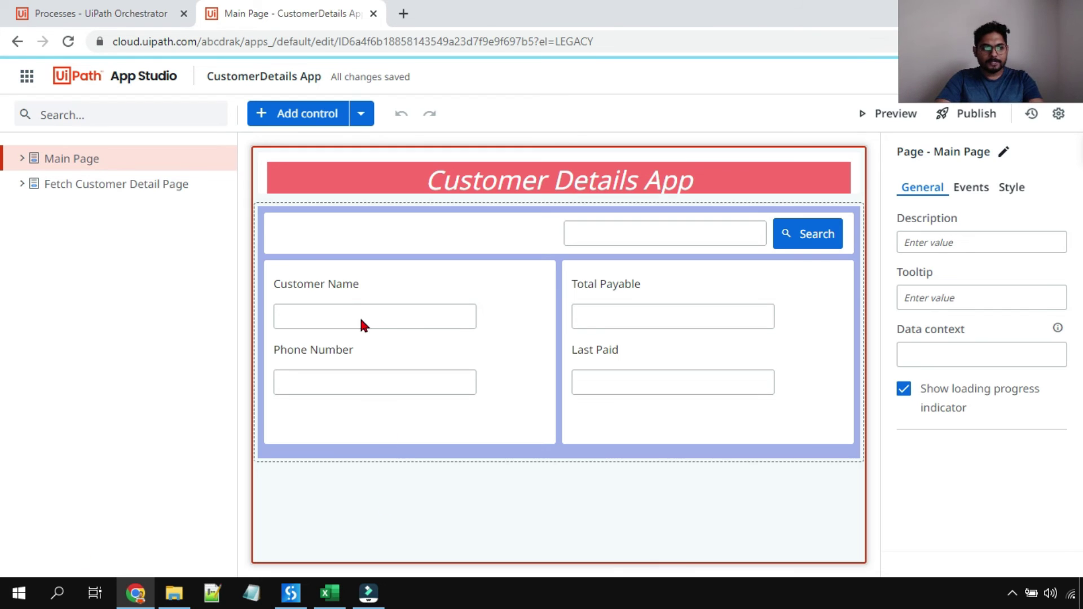
click(22, 160)
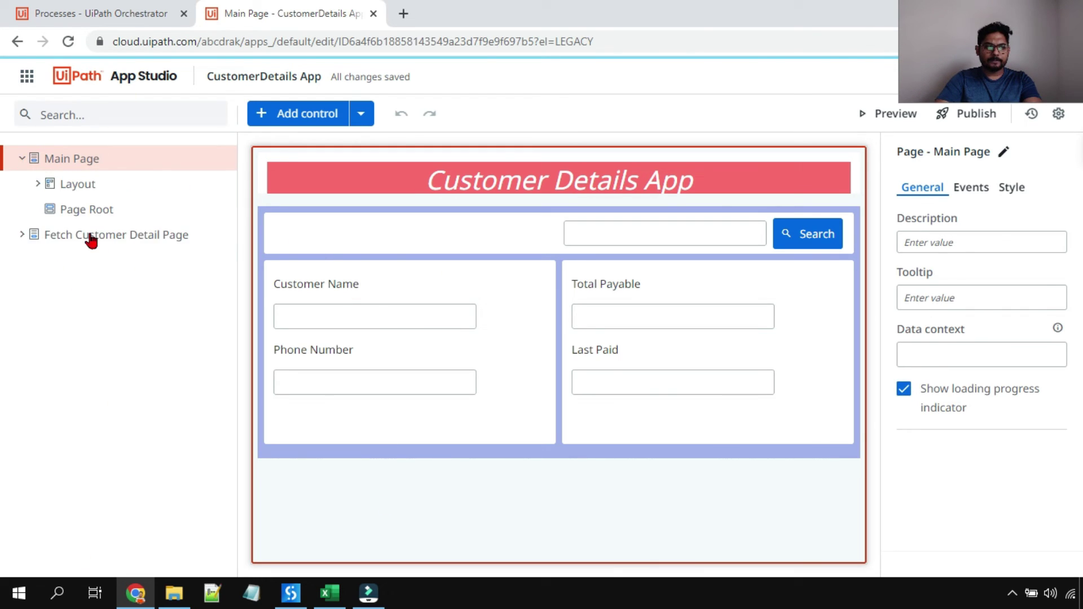
click(22, 237)
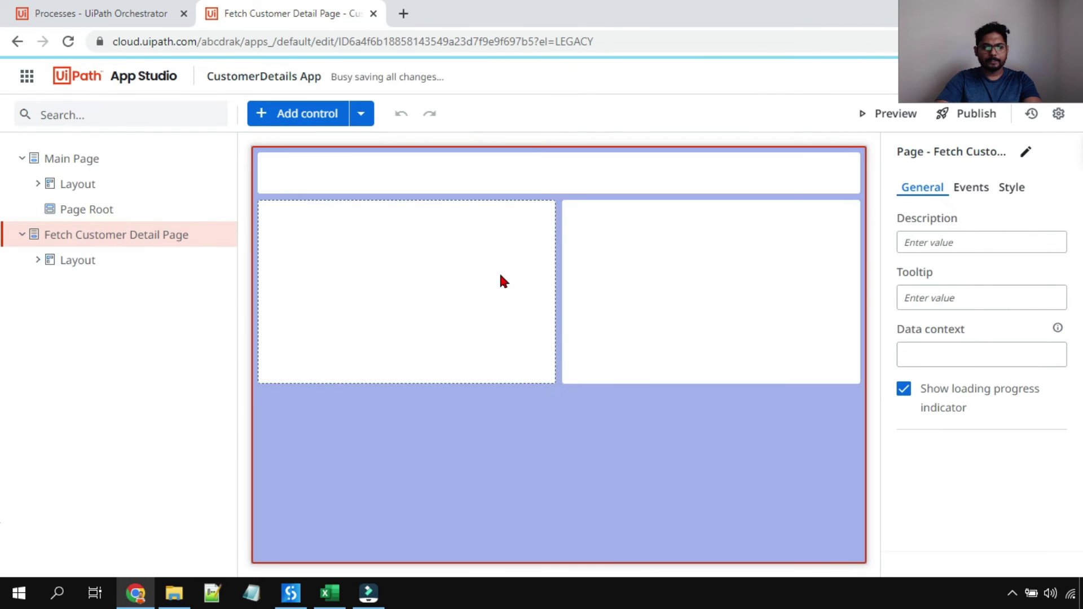
click(37, 259)
click(127, 234)
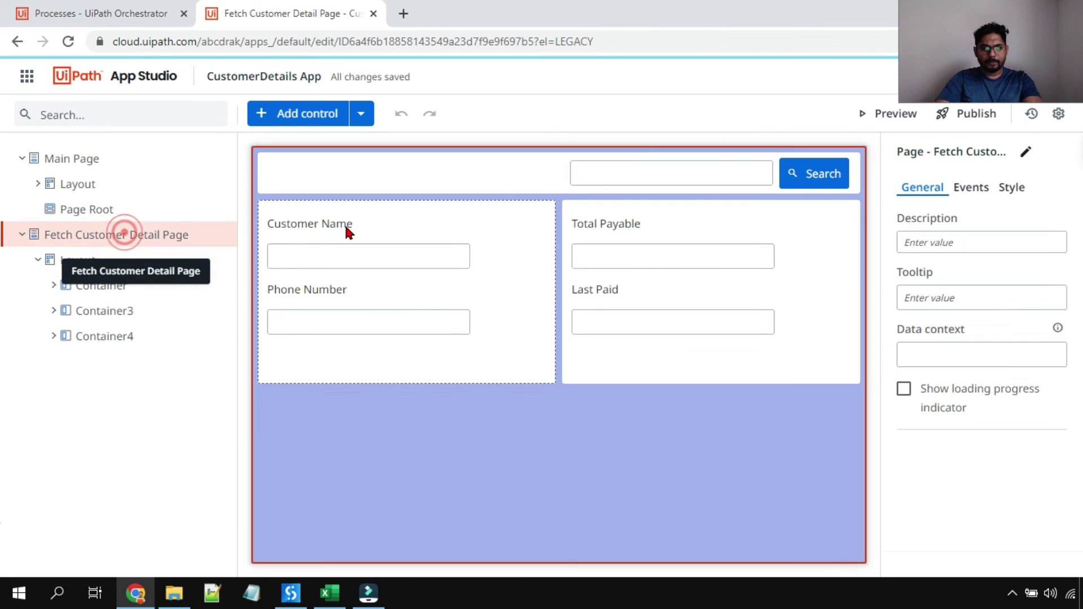
click(622, 173)
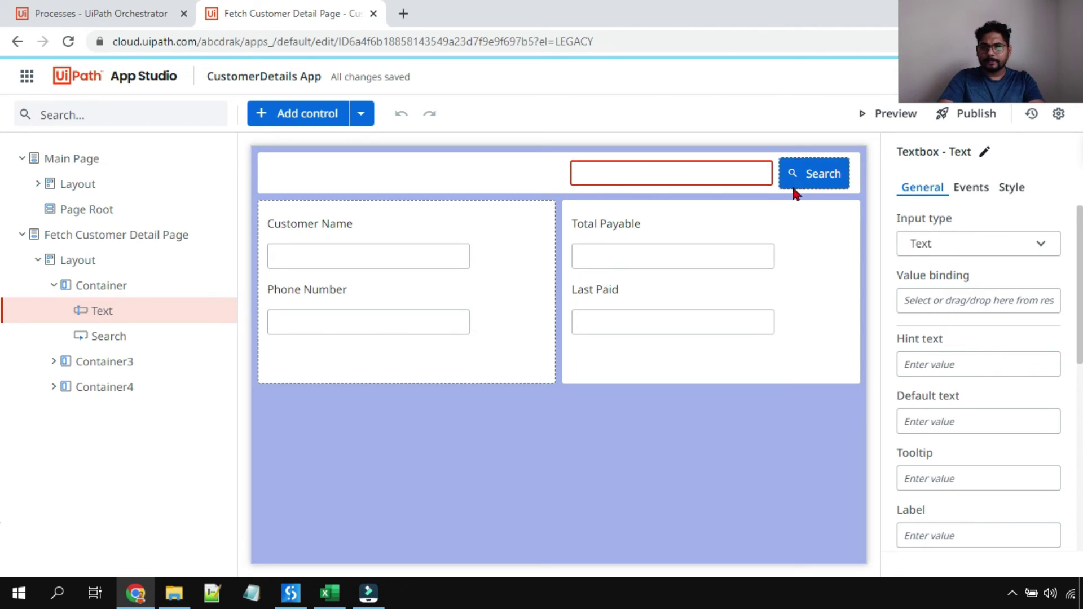
click(684, 175)
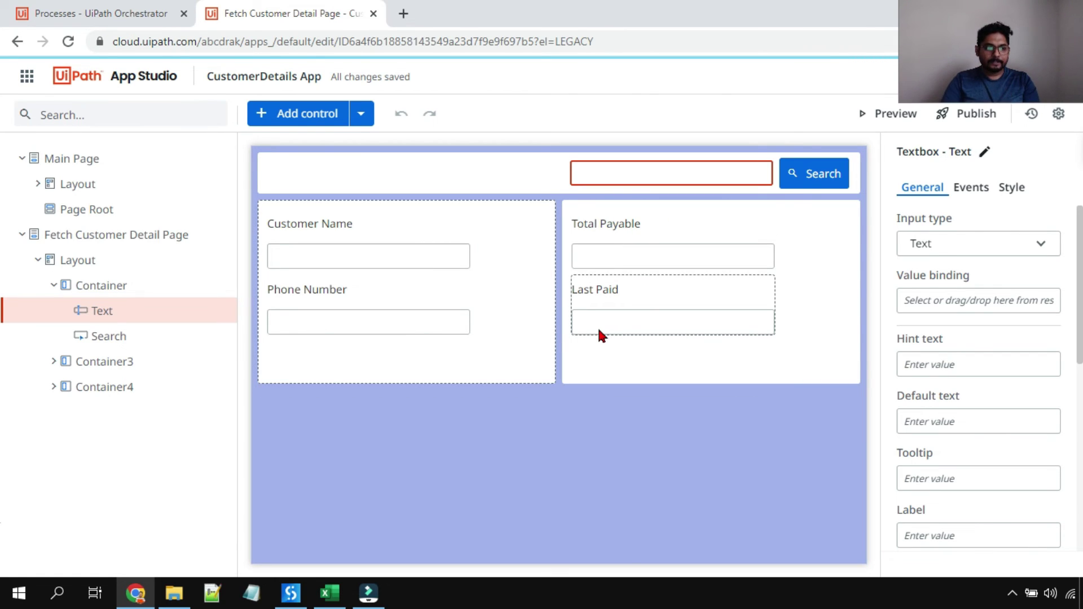
Add the AutomateWithRakeh2023 process from TenantRakesh's IT folder to the app after reviewing its input and output arguments
click(361, 117)
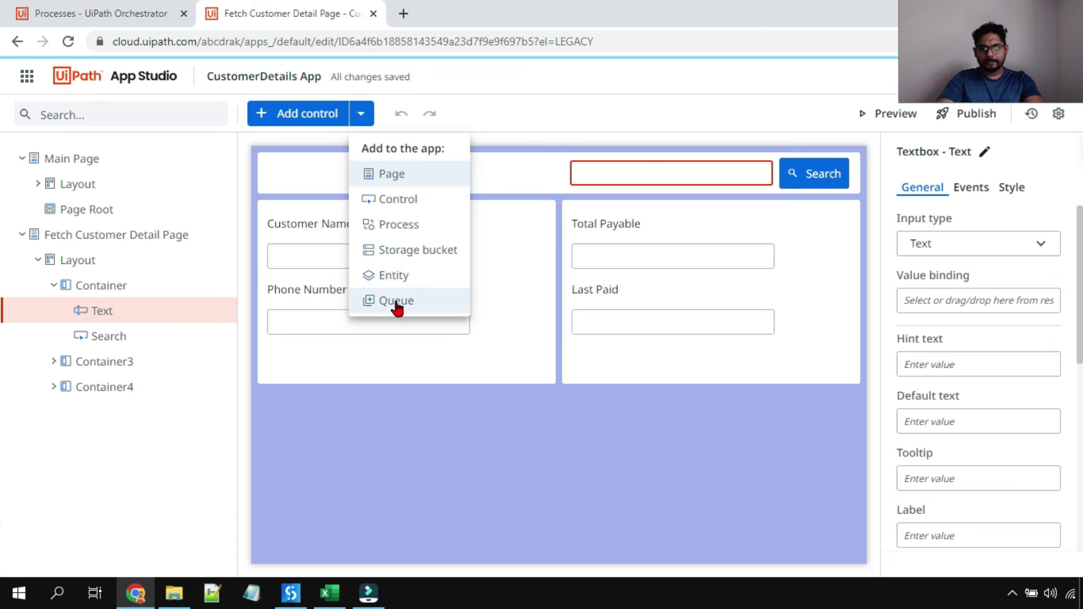
click(393, 235)
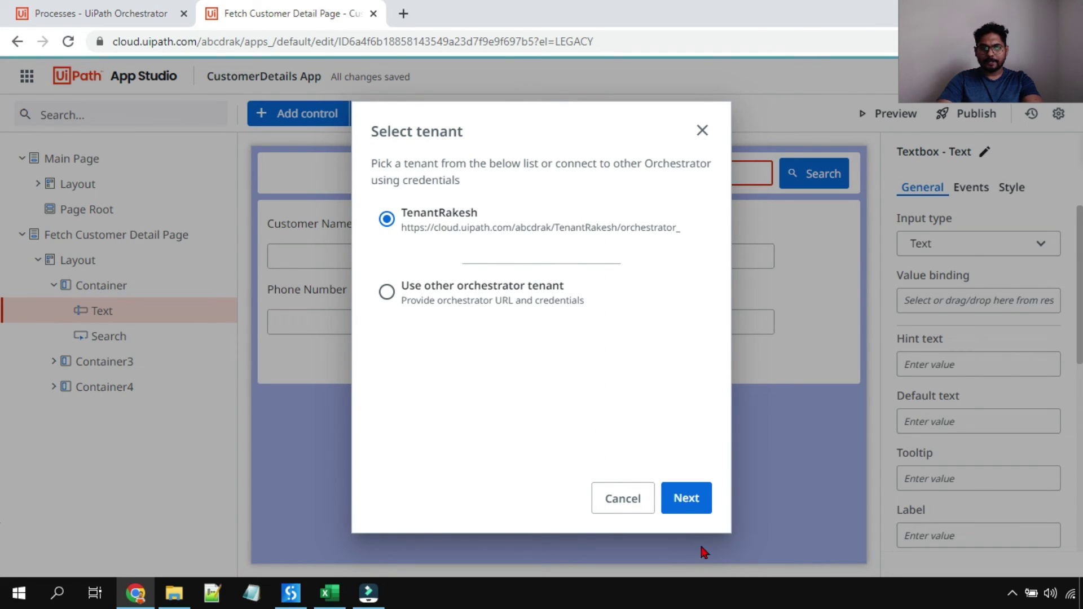
click(687, 499)
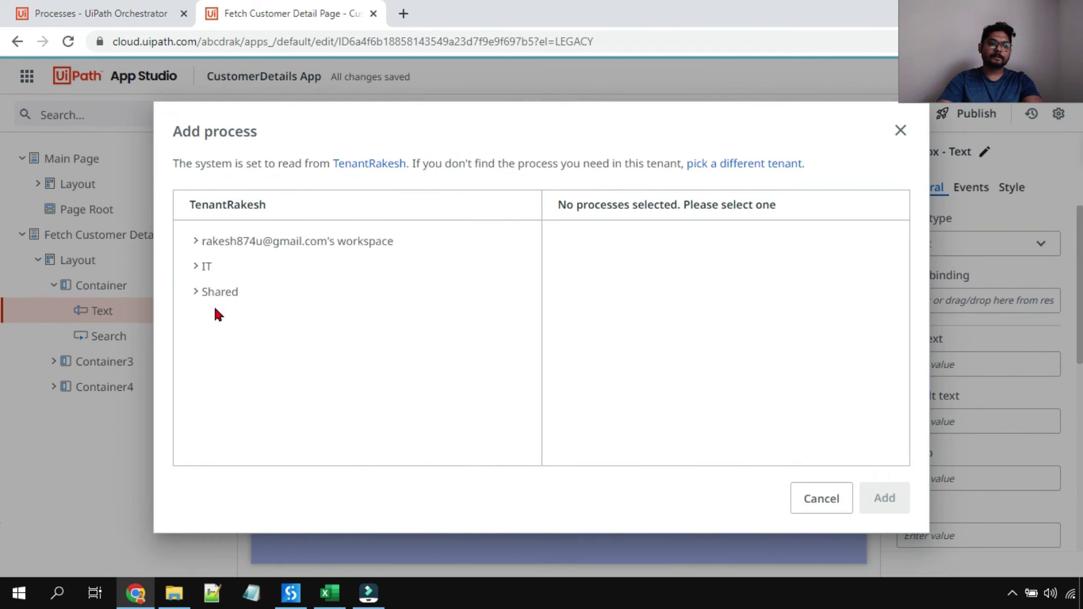
click(207, 268)
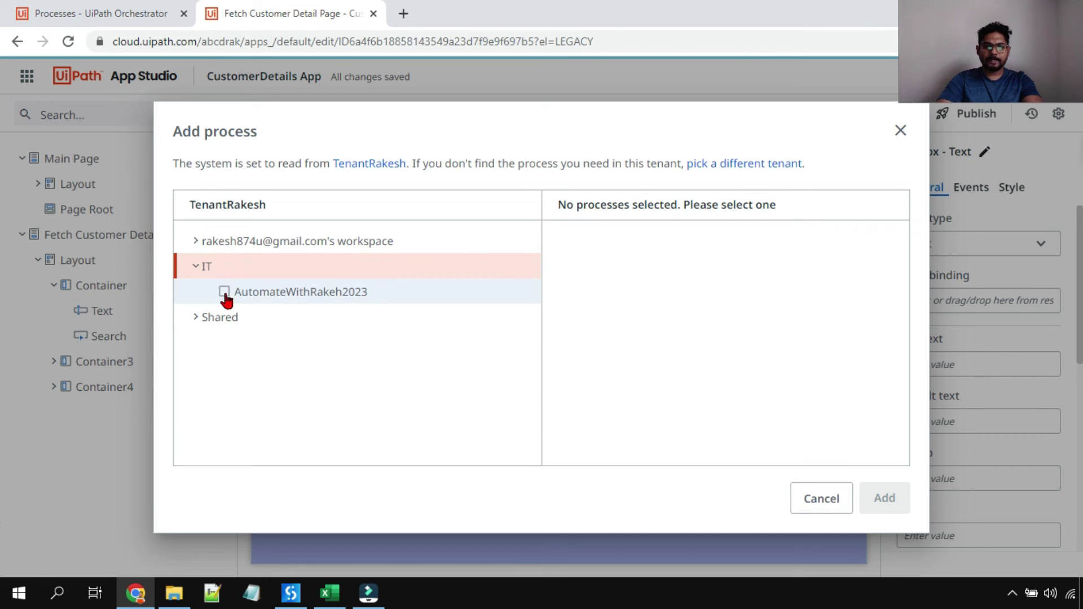
click(225, 292)
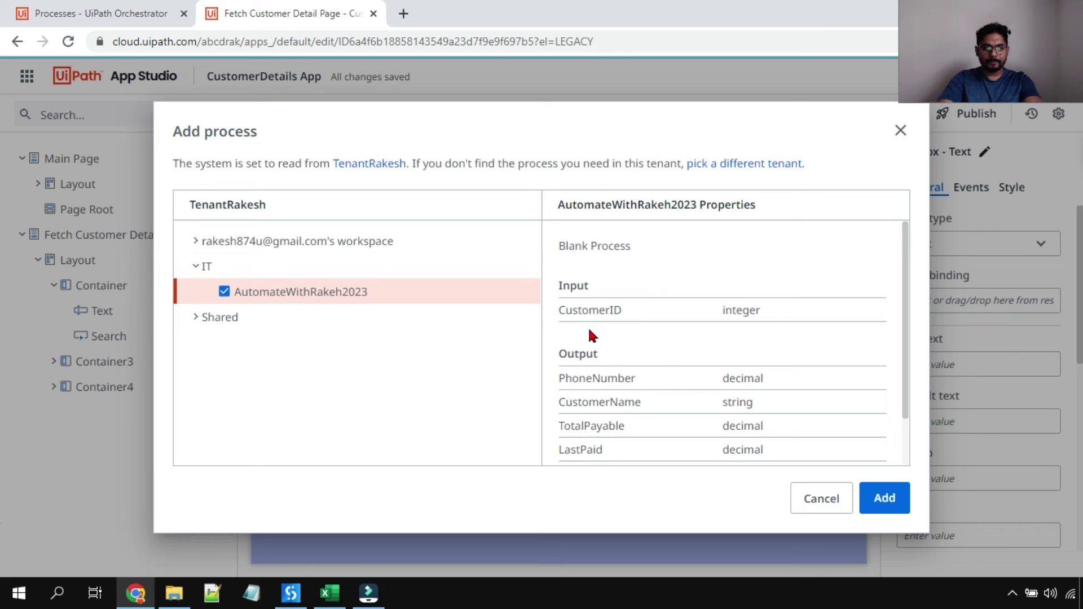
scroll(792, 333, down, 1)
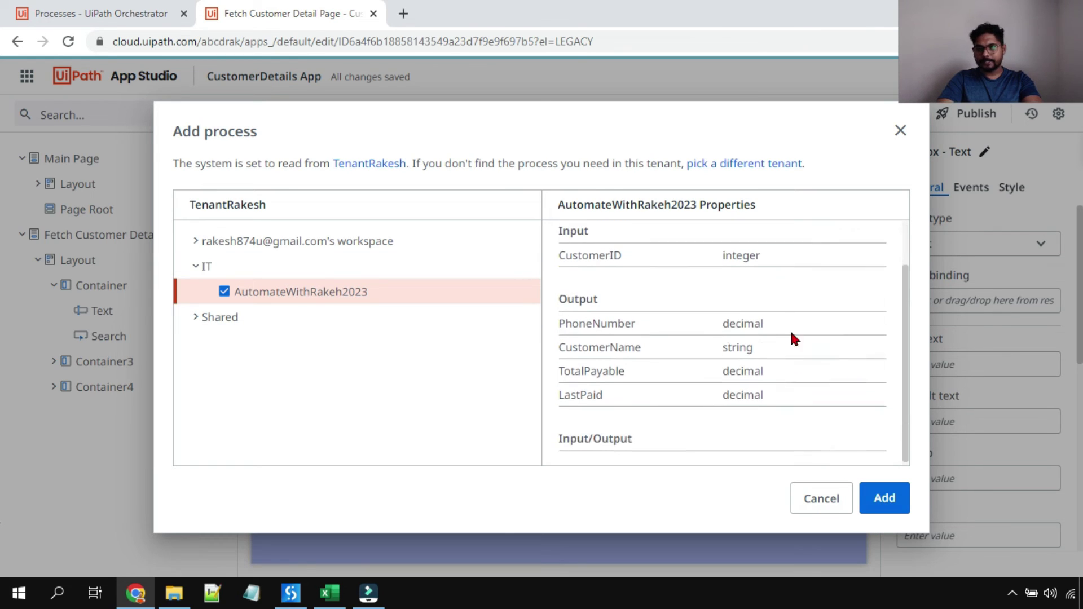
scroll(701, 307, up, 2)
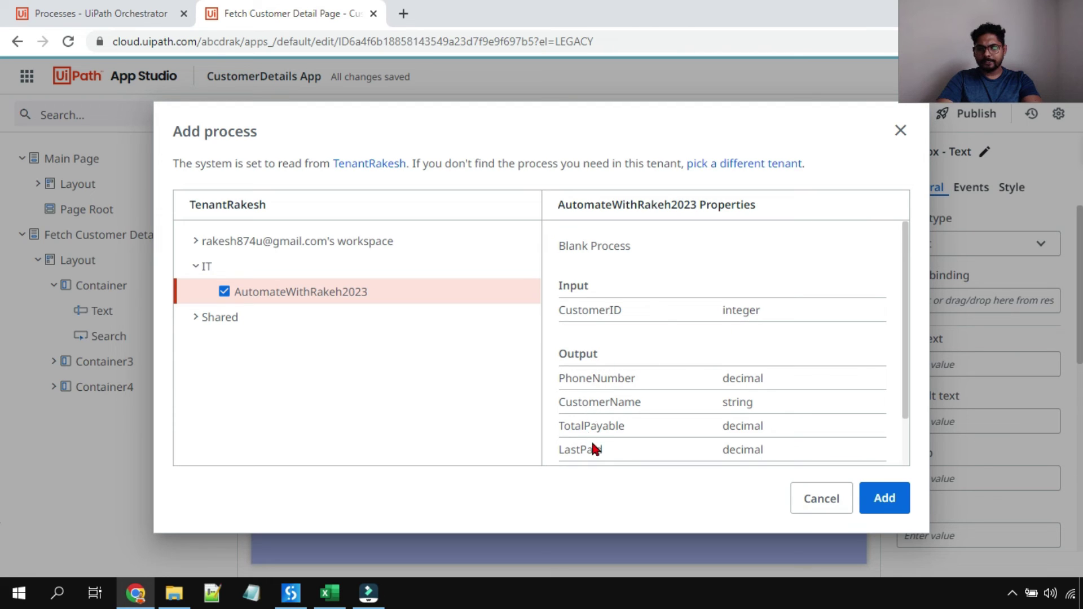
scroll(603, 406, down, 1)
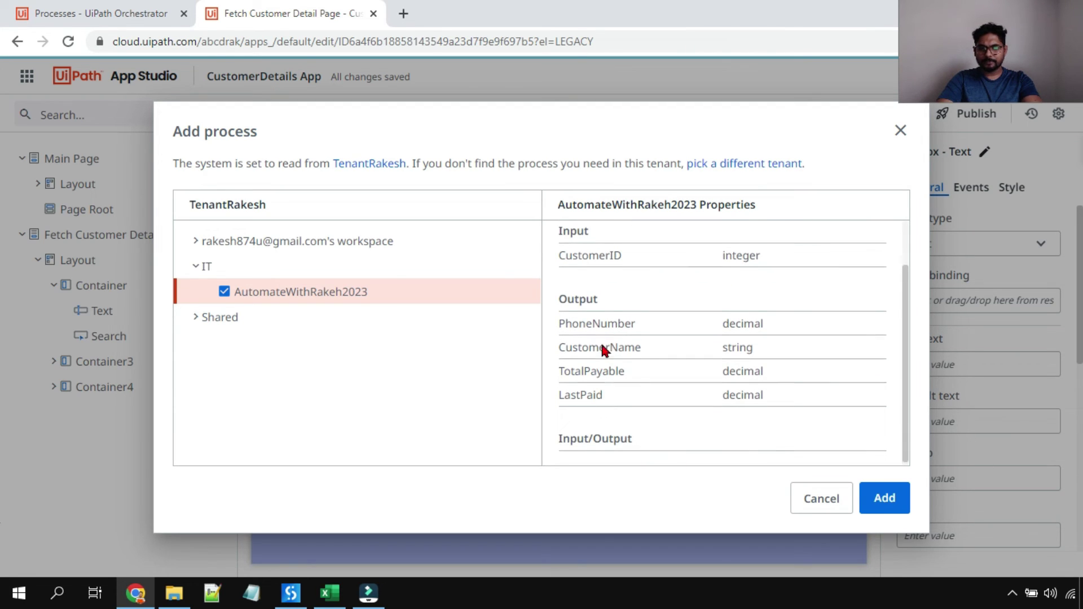
scroll(601, 341, up, 1)
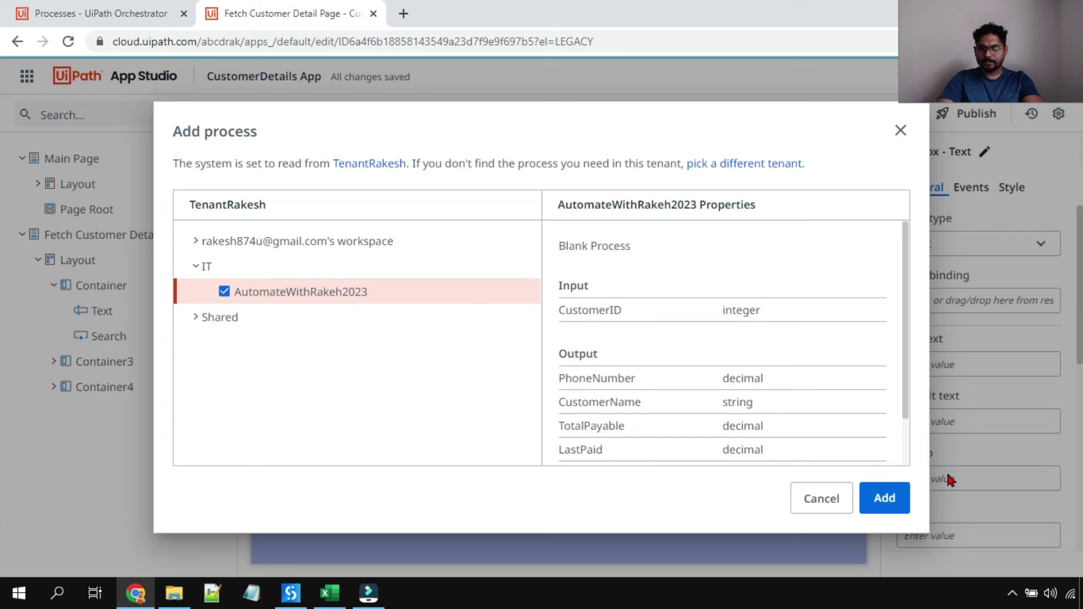
click(884, 499)
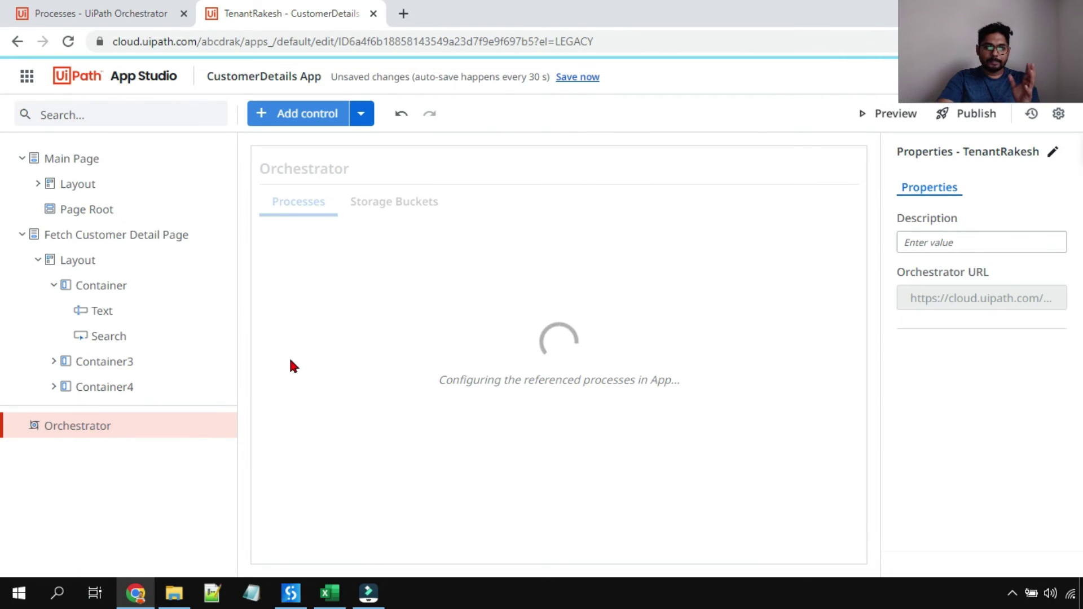
Refresh the app's AutomateWithRakeh2023 process reference and compare its version with the process in the Orchestrator IT folder
click(87, 11)
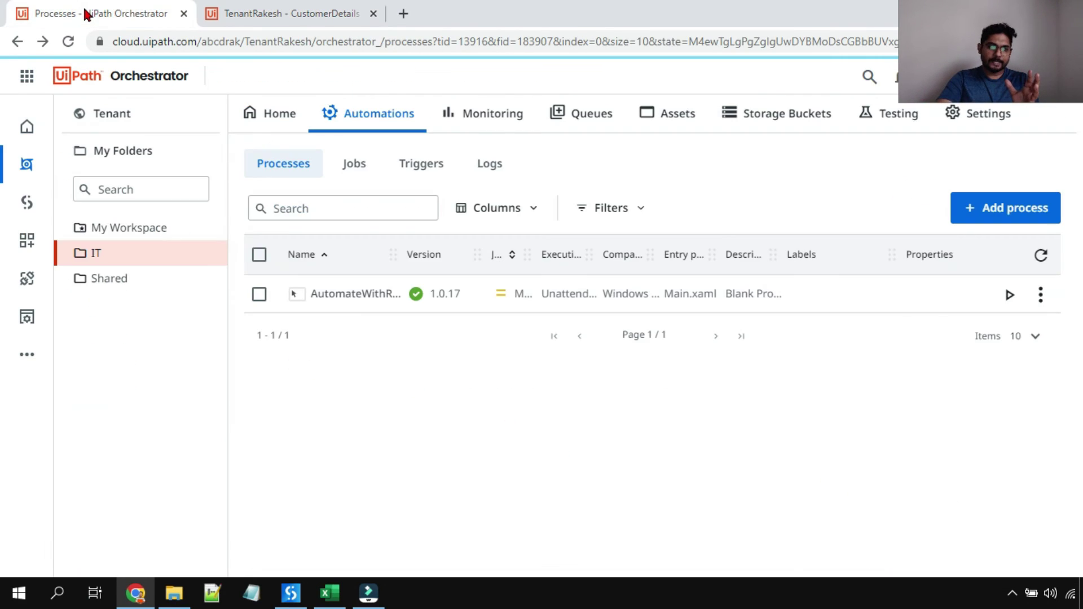
click(270, 10)
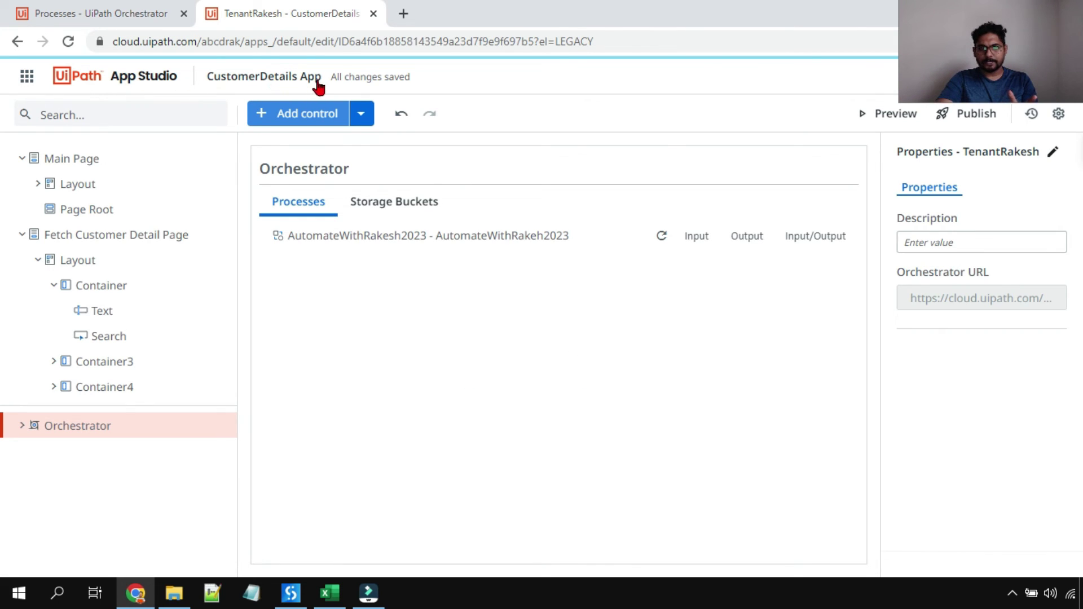
click(21, 427)
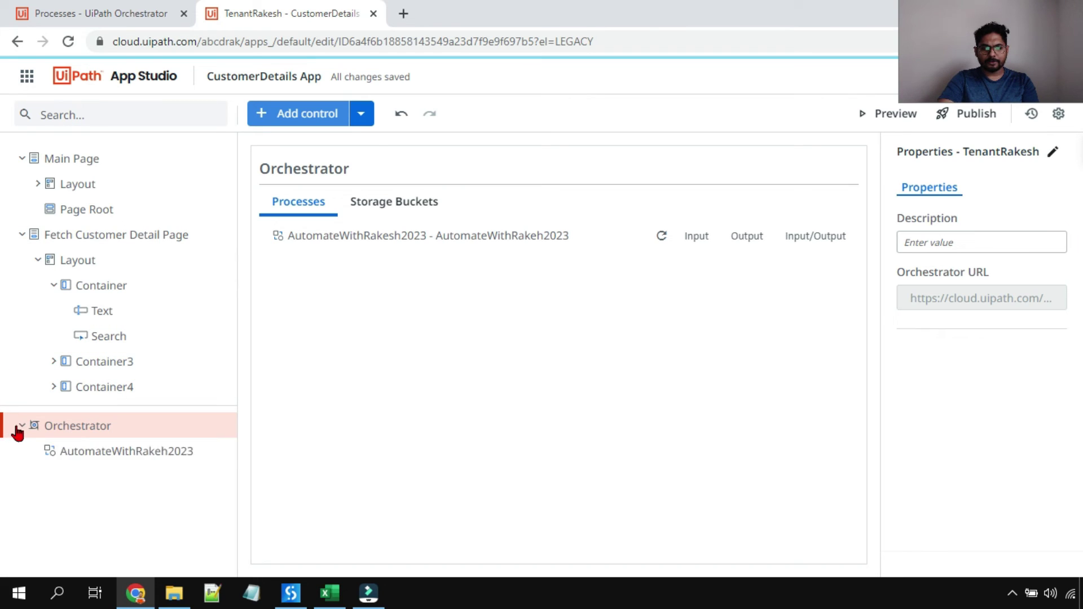
click(100, 460)
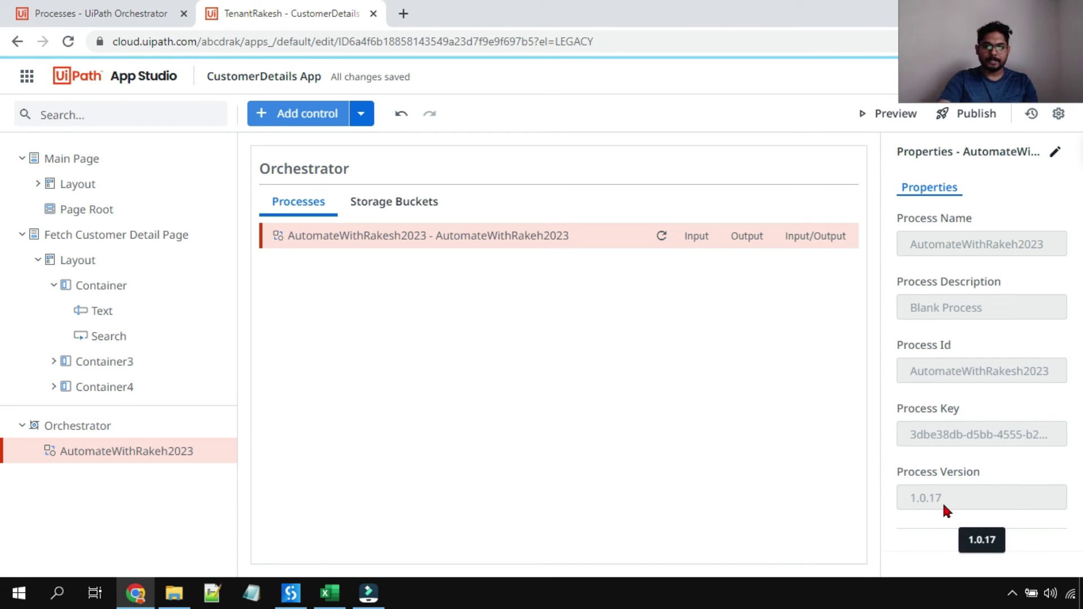
click(664, 236)
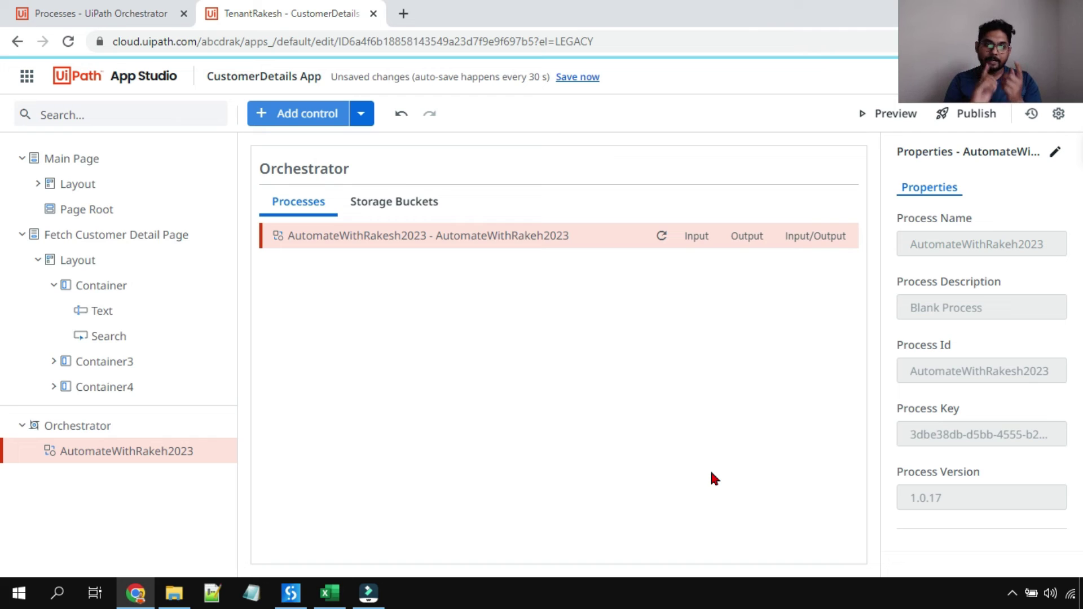
click(85, 12)
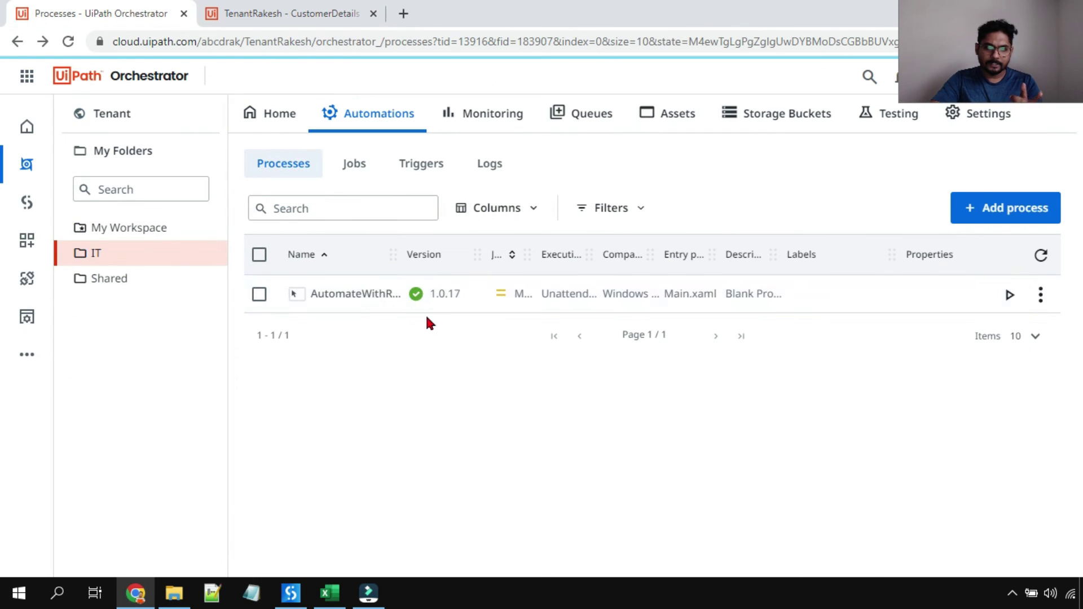
click(303, 16)
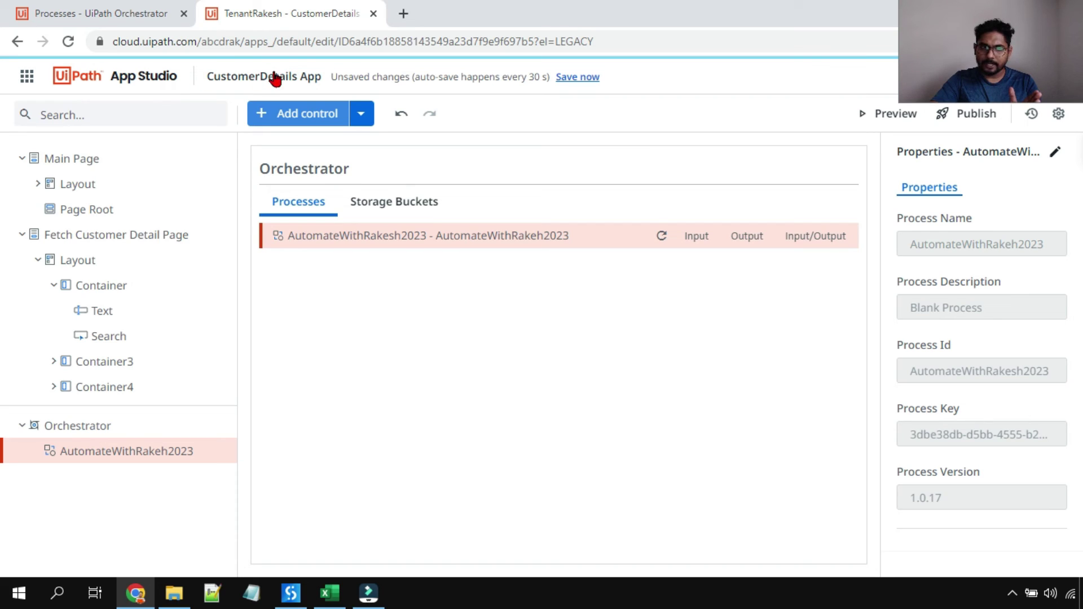
click(361, 113)
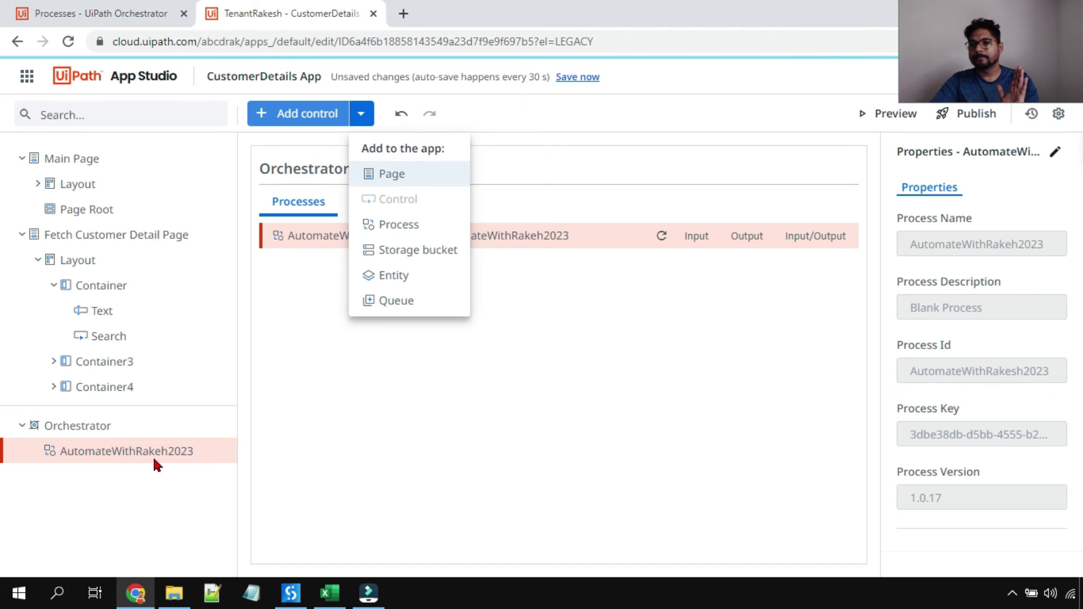
click(323, 462)
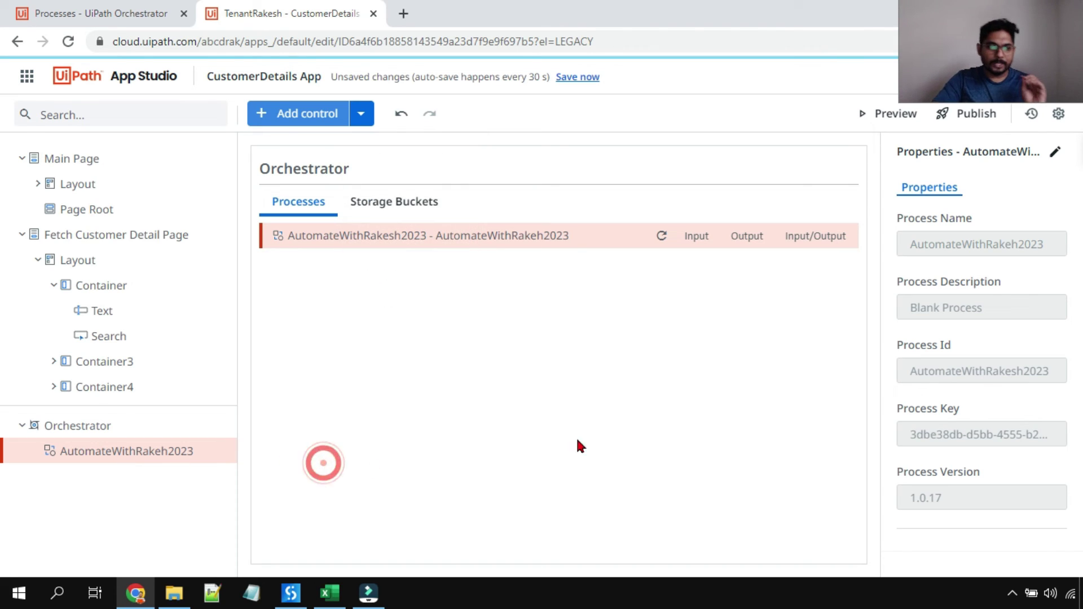
Bind the value of the search textbox on the Fetch Customer Detail Page to the AutomateWithRakeh2023 process's CustomerID input
click(122, 242)
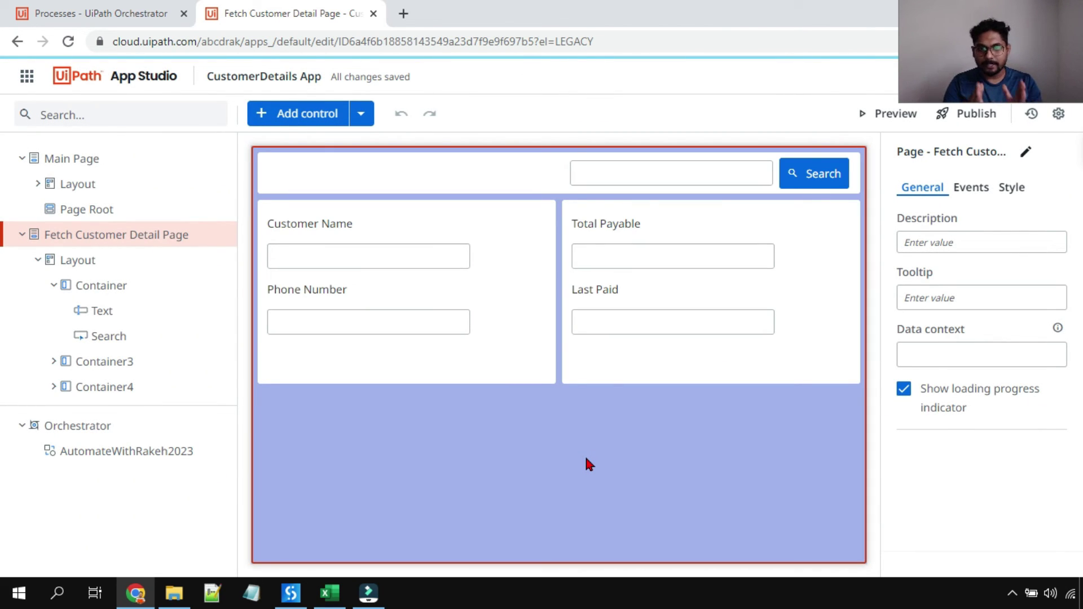
click(609, 177)
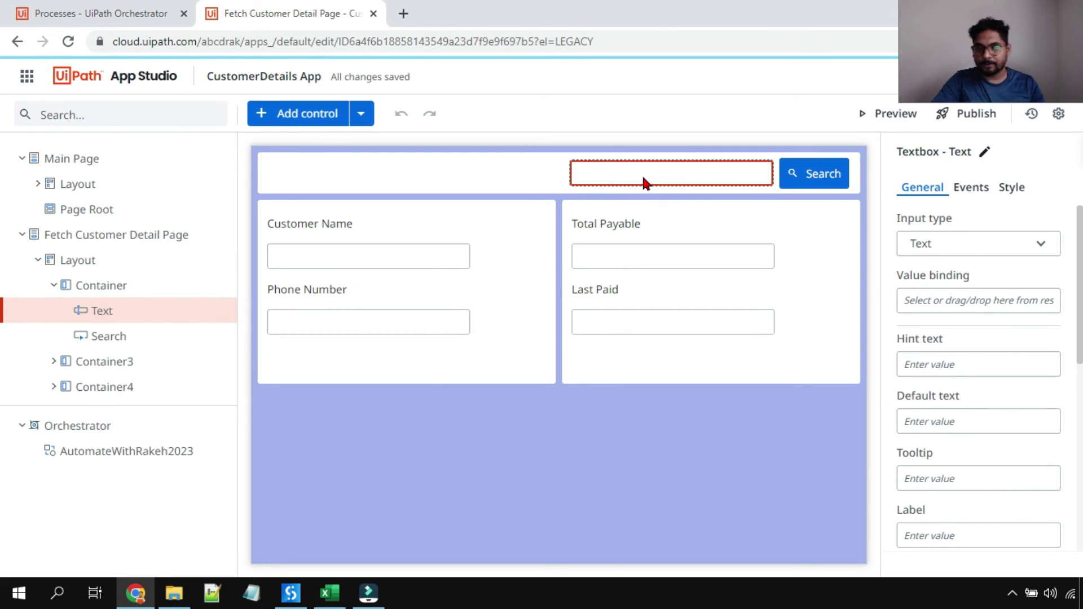
click(682, 171)
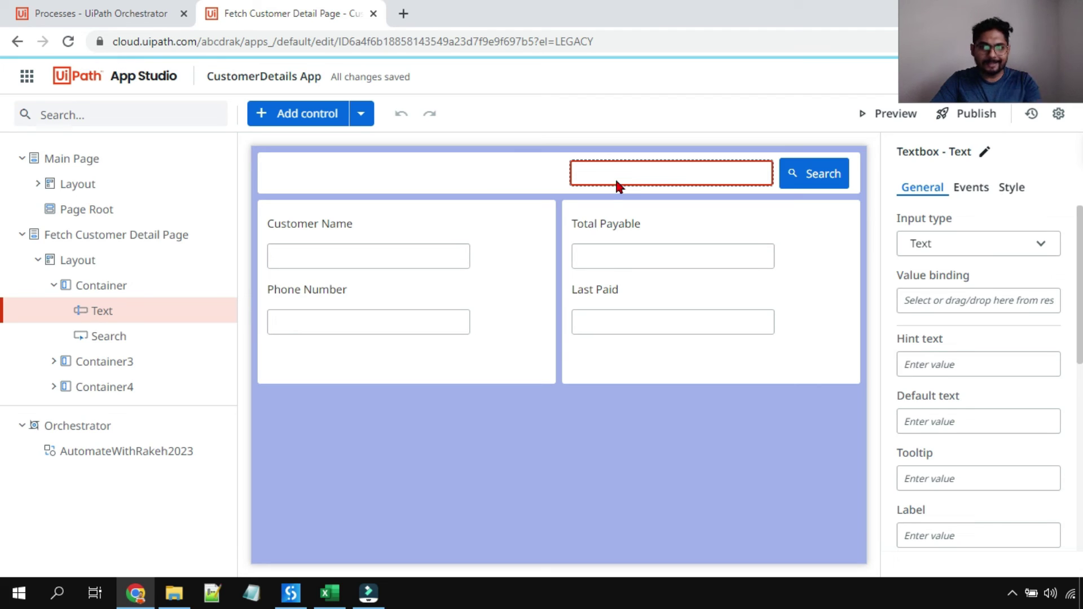
click(929, 302)
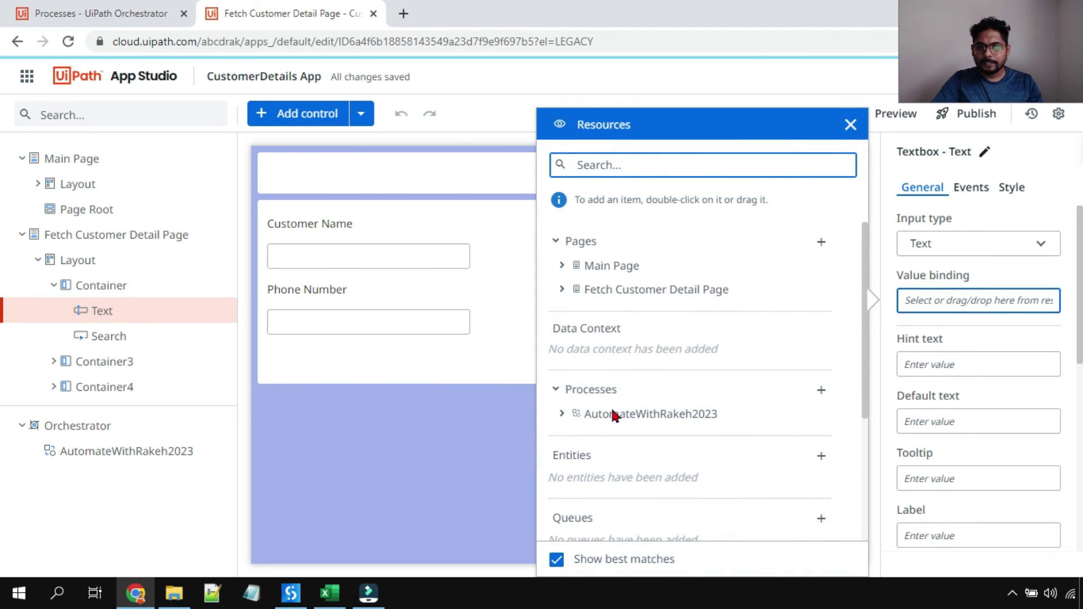
scroll(571, 412, down, 1)
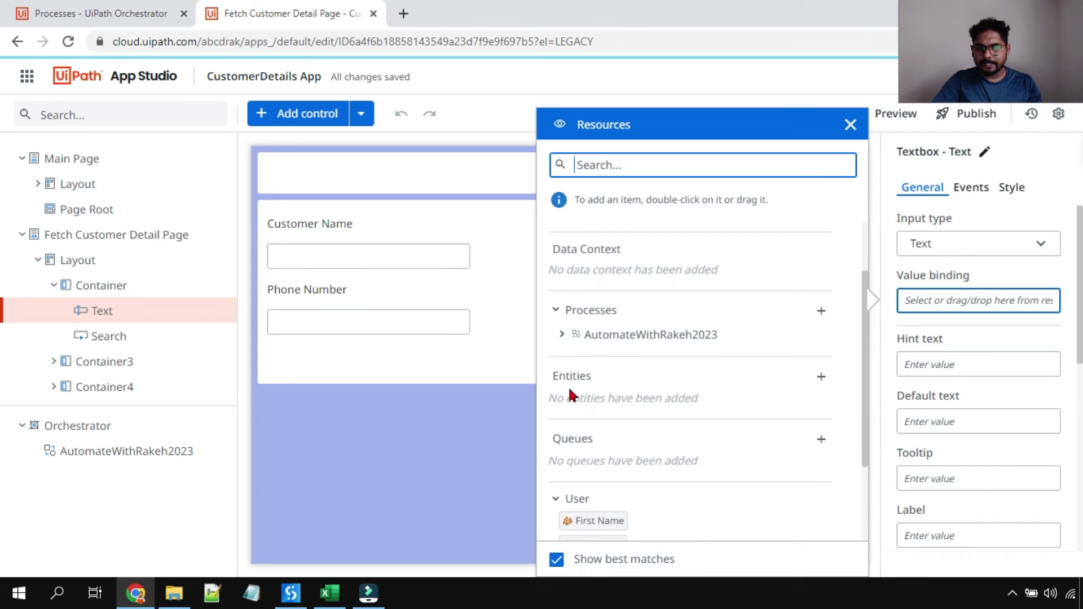
click(563, 335)
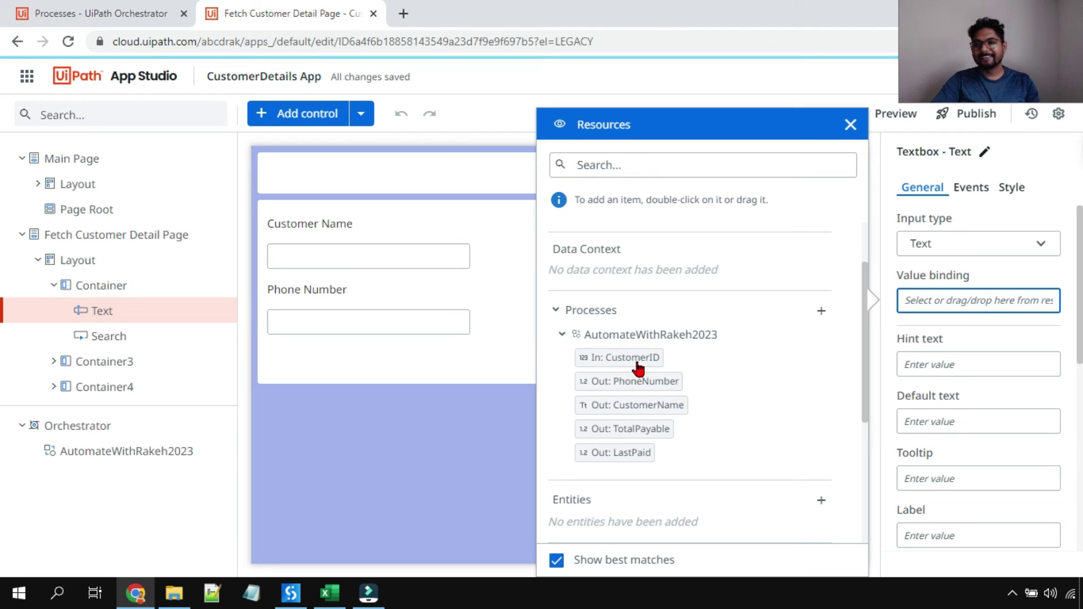
drag(638, 367, 941, 299)
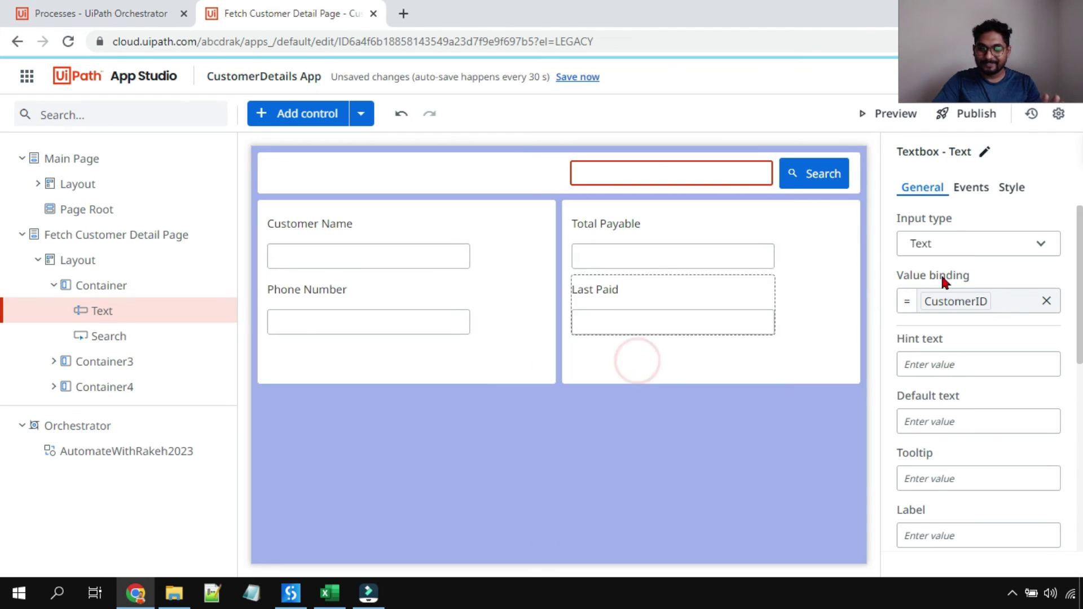
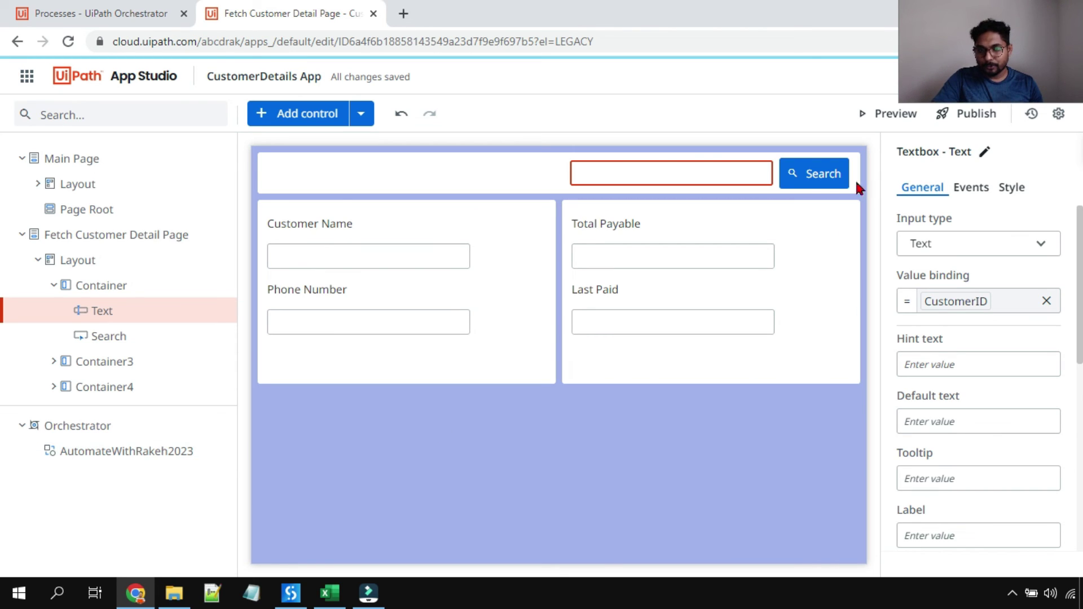
Create a click rule on the Search button that starts the AutomateWithRakeh2023 process
click(819, 176)
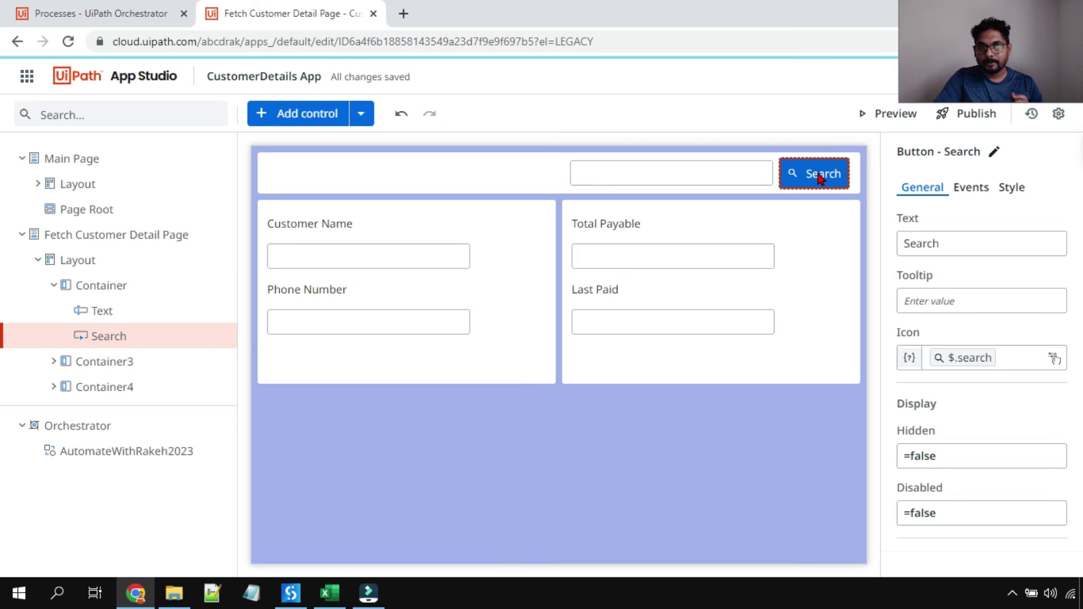
click(979, 196)
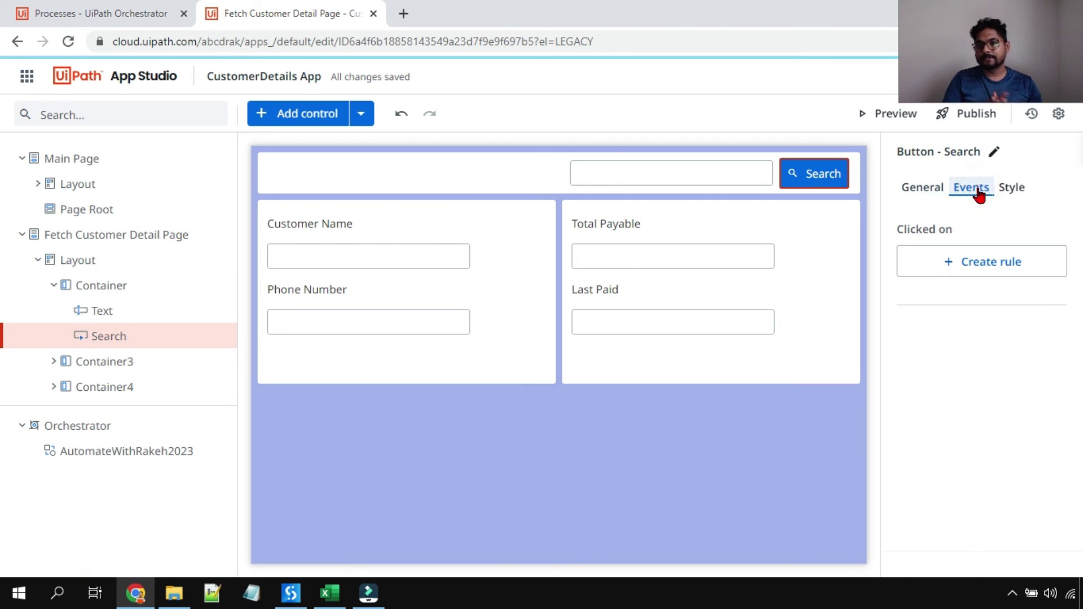
click(966, 271)
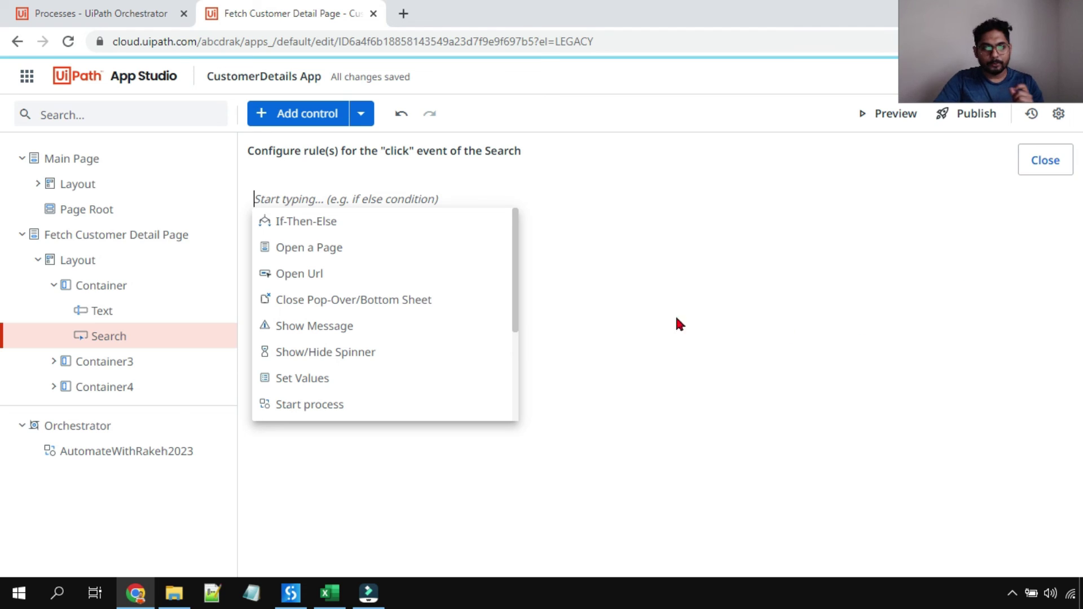
click(329, 406)
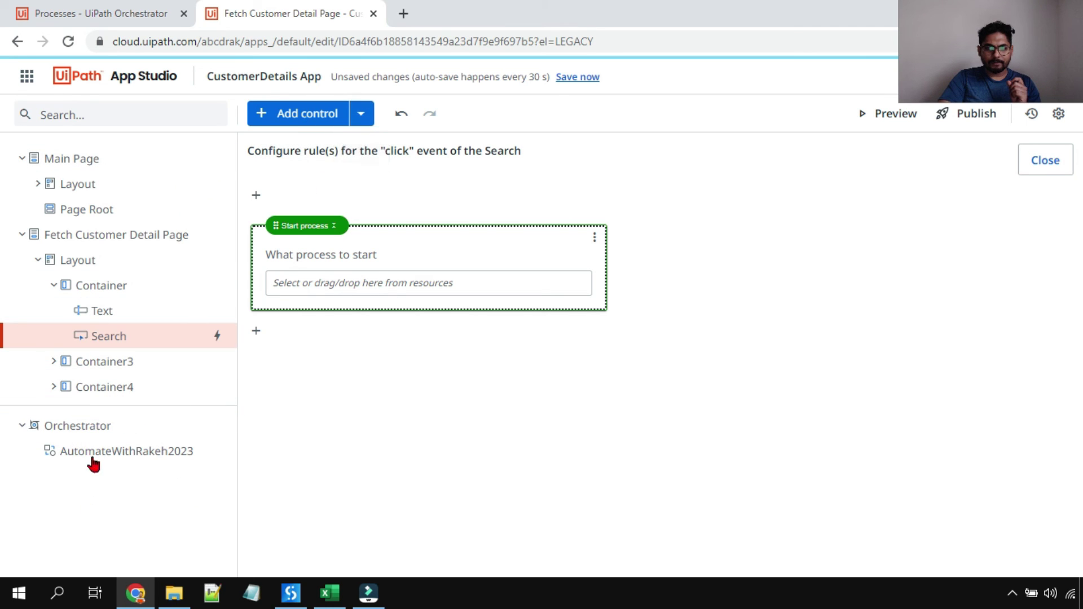
click(314, 283)
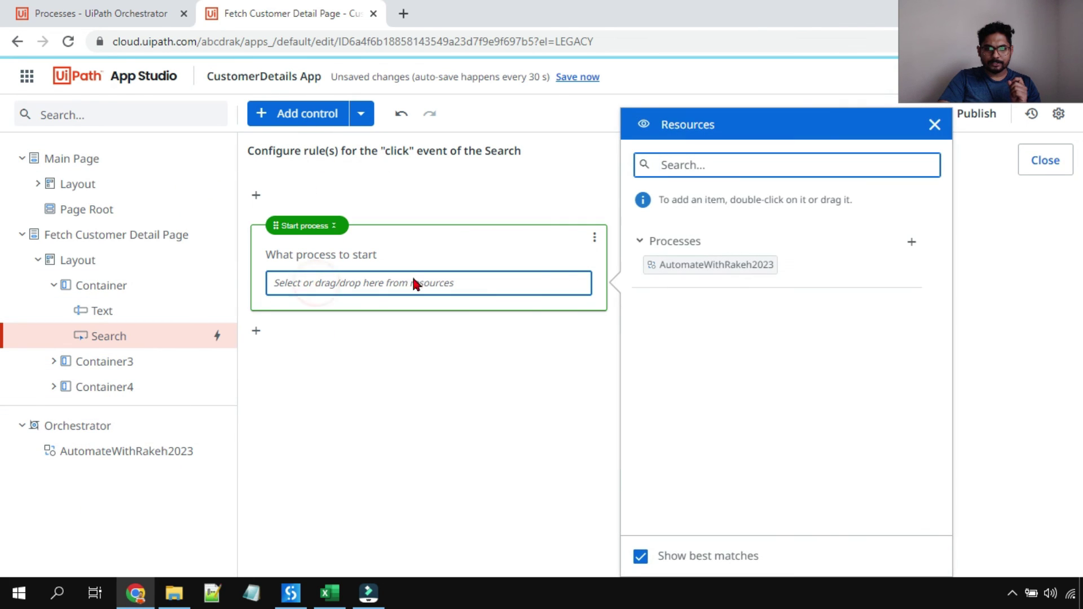
click(364, 285)
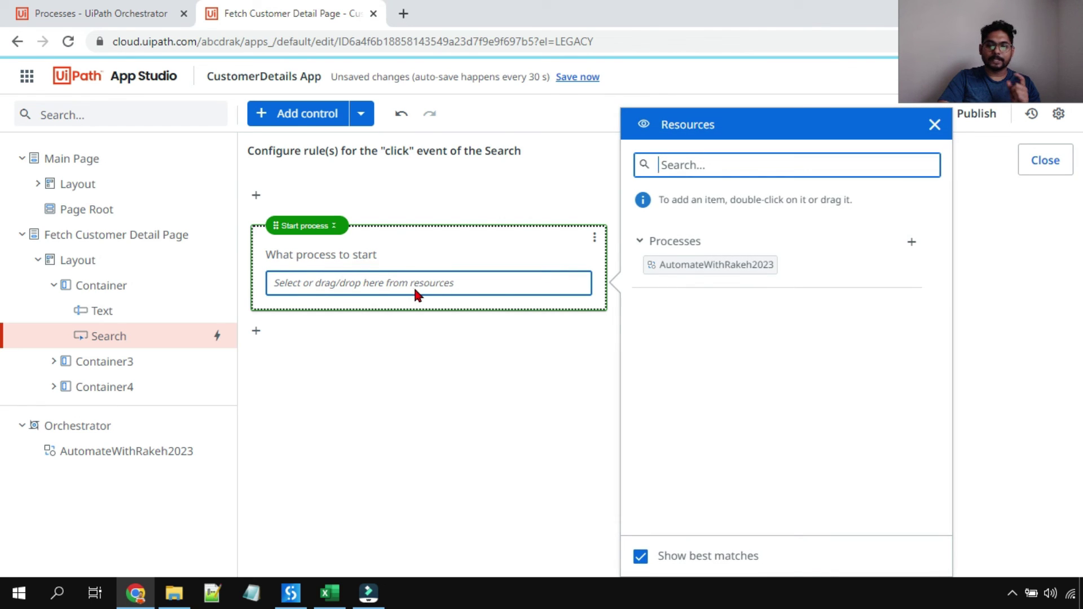
double_click(705, 266)
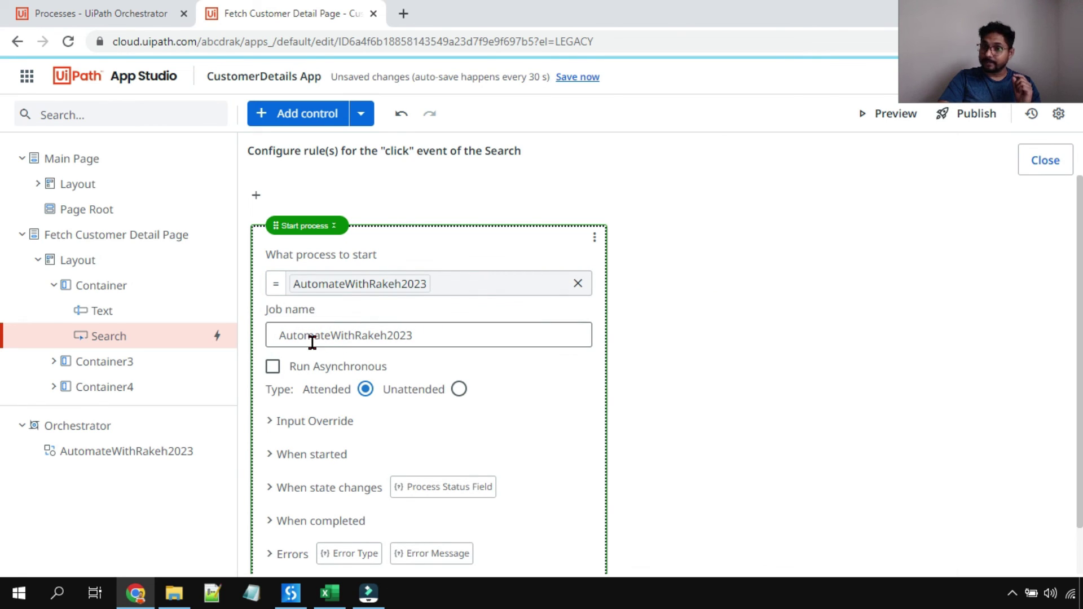
double_click(421, 336)
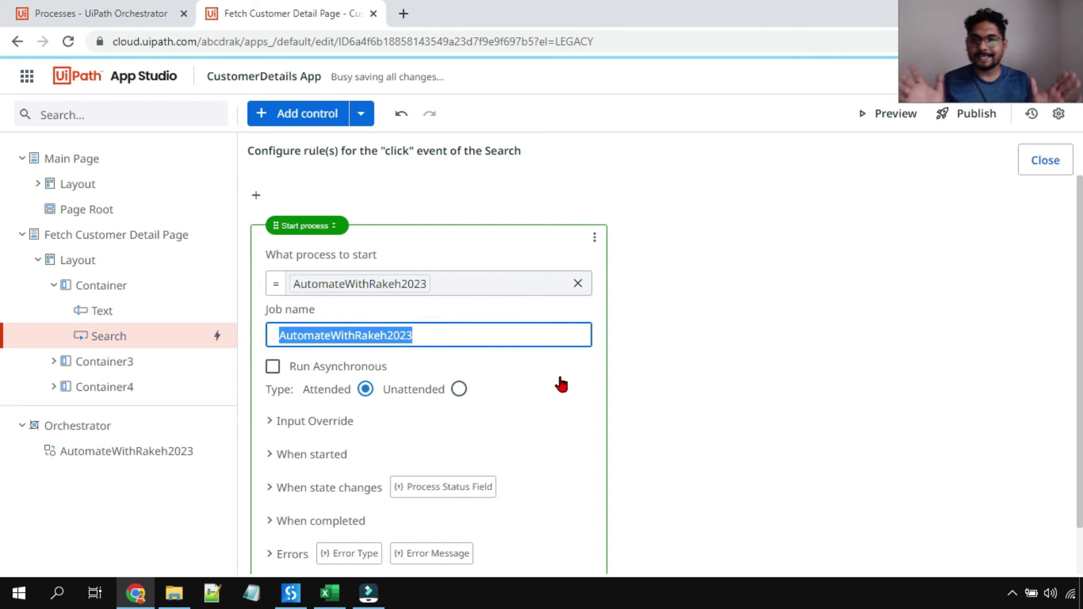
Add a Show/Hide Spinner action for when the process has started, with the spinner visible and the message "Getting Started"
scroll(504, 405, down, 1)
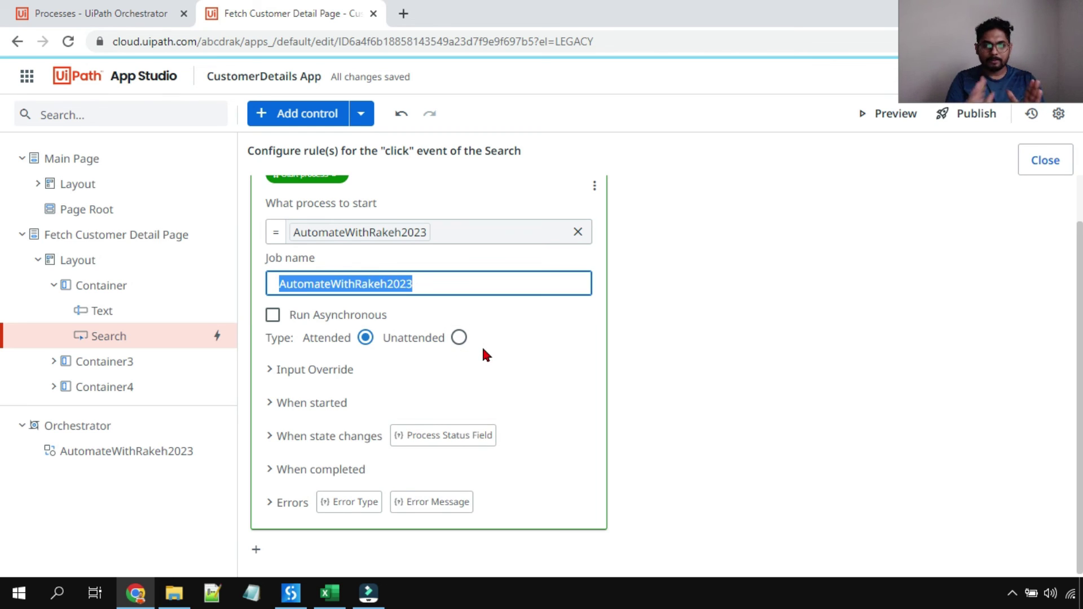
scroll(463, 346, up, 1)
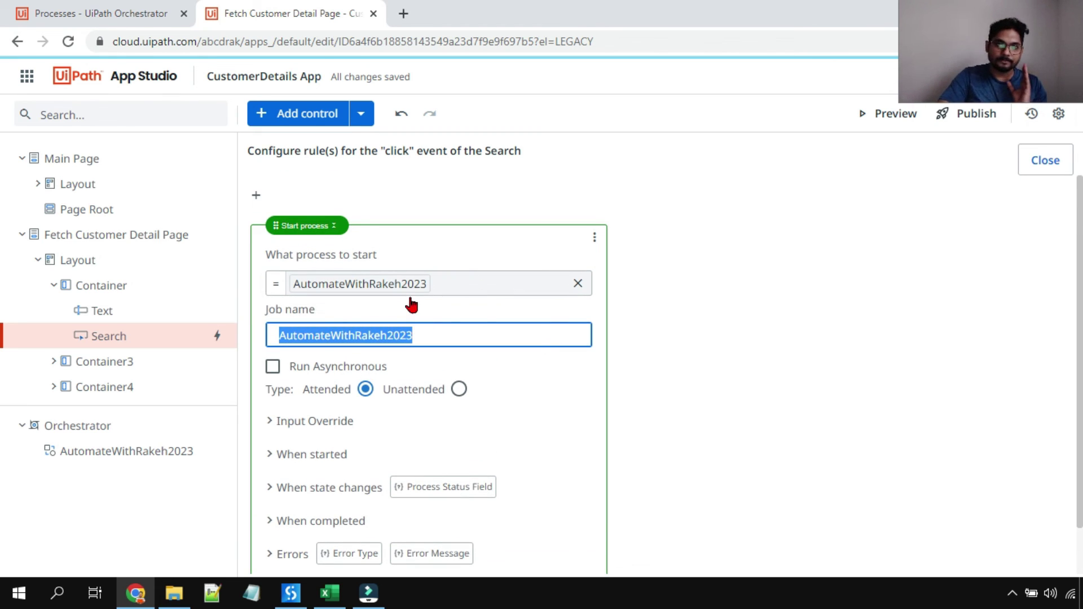
scroll(311, 422, down, 1)
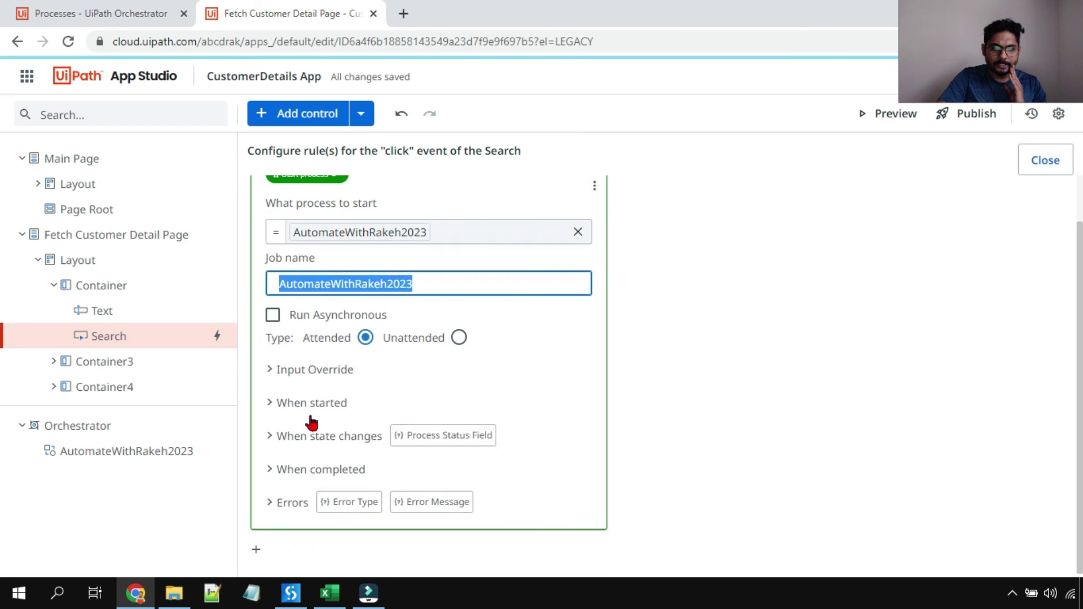
click(268, 404)
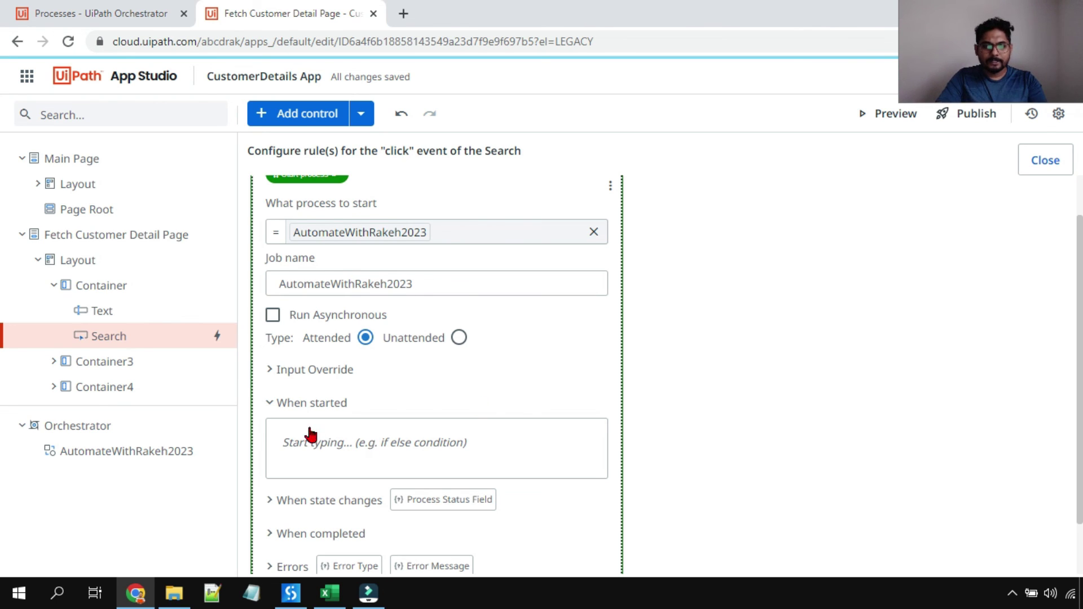
scroll(309, 435, down, 1)
click(323, 383)
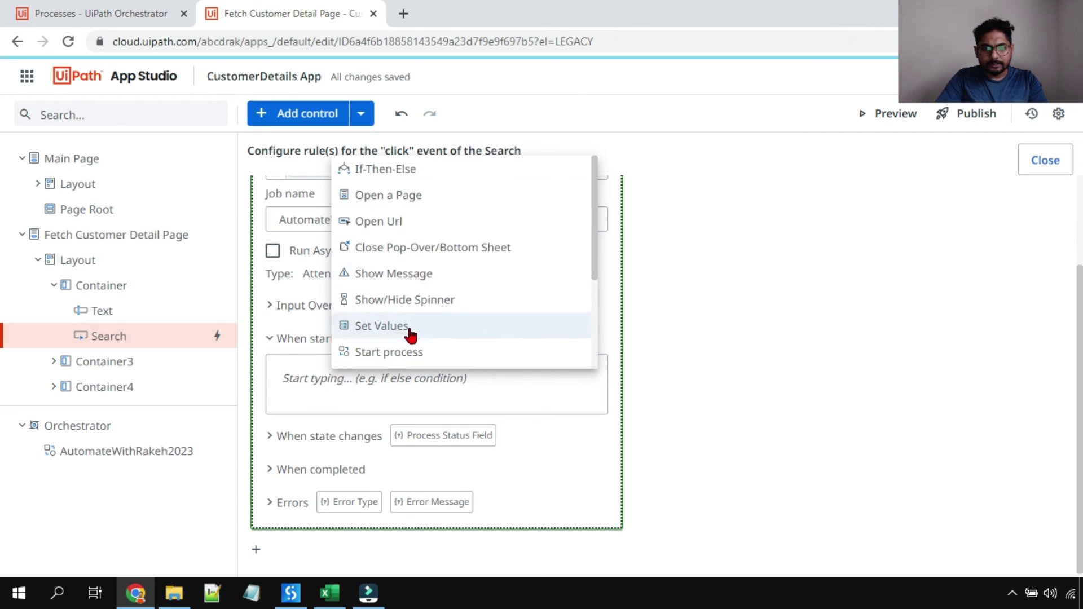
text(SPINN)
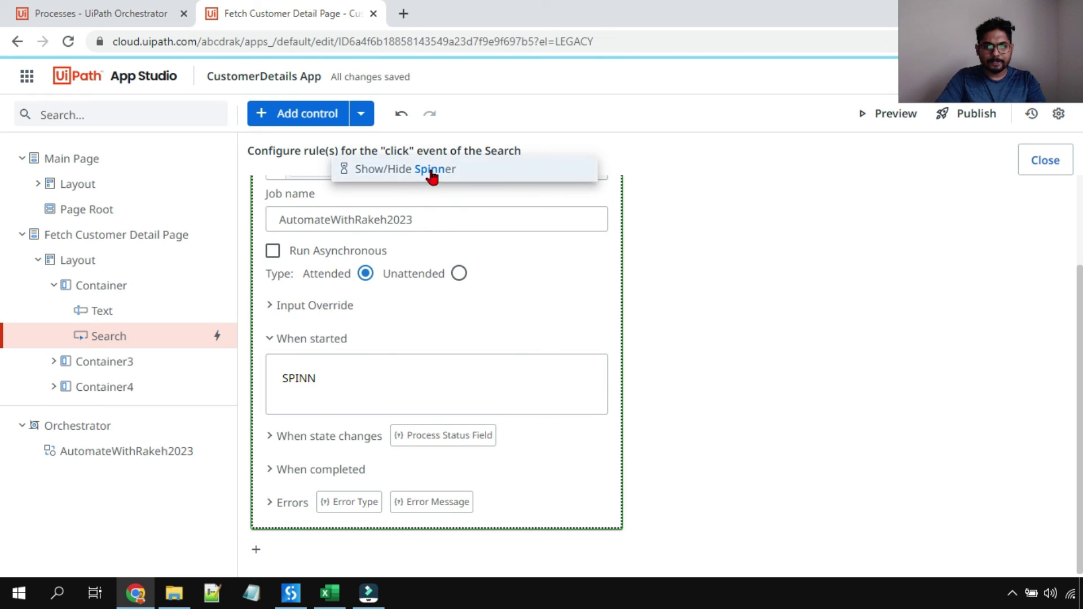
click(433, 175)
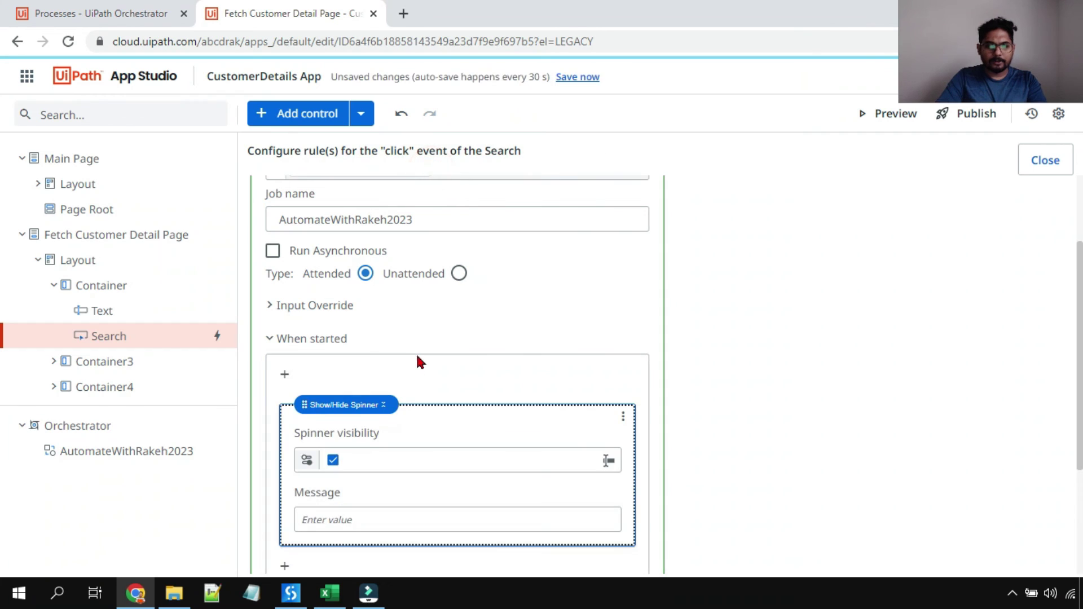
scroll(479, 453, down, 3)
click(350, 361)
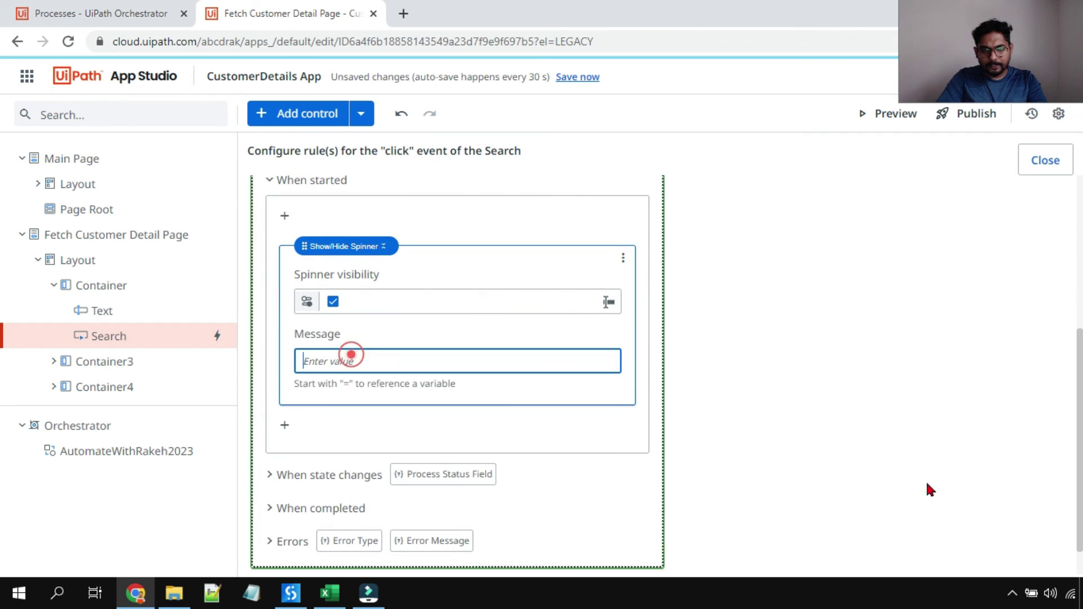
text("g)
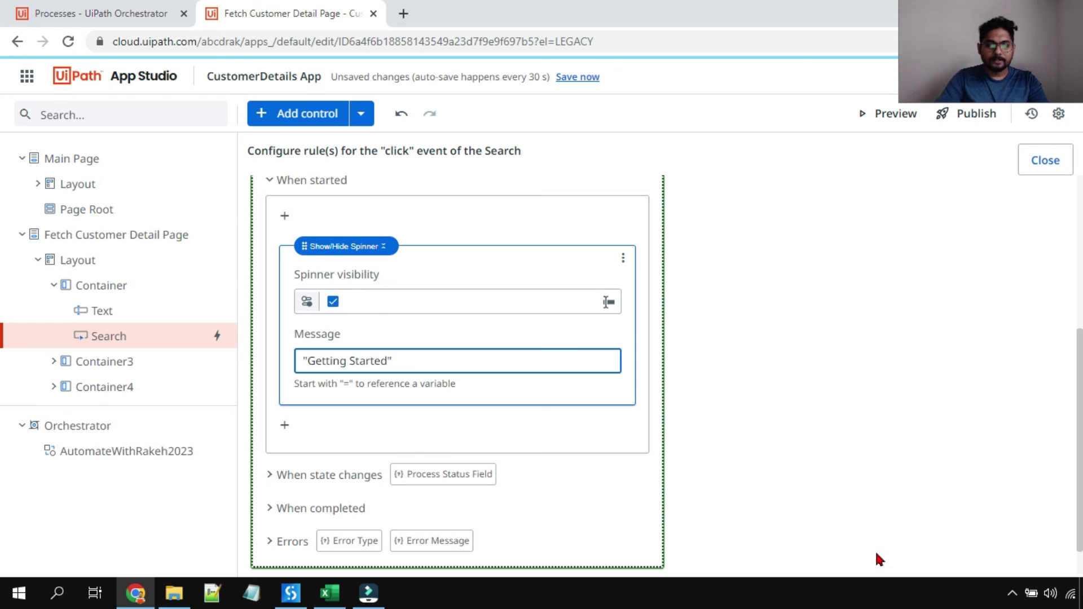
Add a Show/Hide Spinner action for when the process state changes, with the spinner visible and the message "Fetching Details"
click(271, 476)
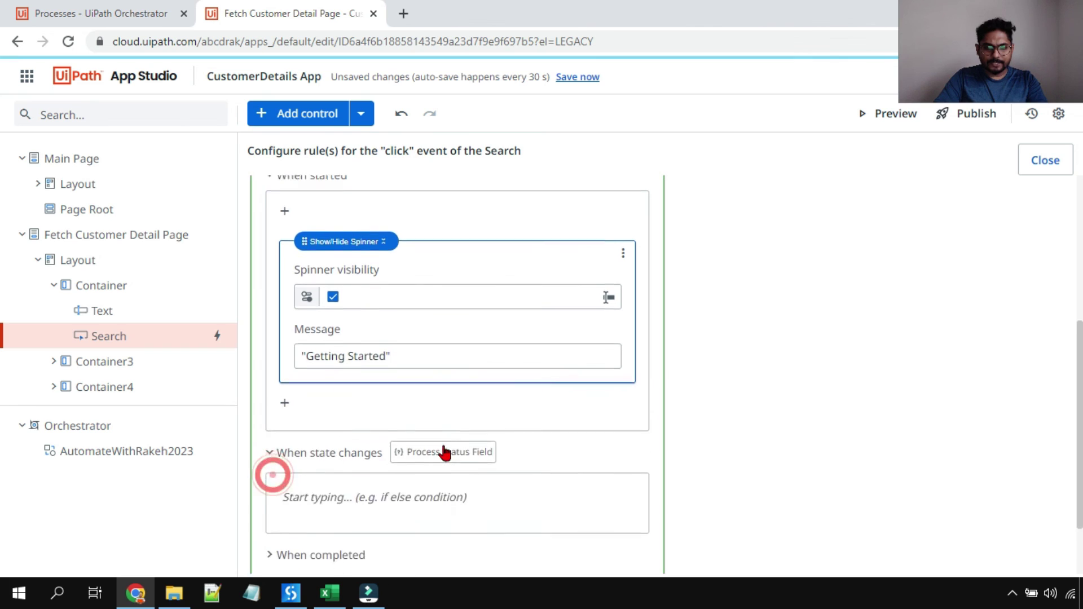
scroll(445, 453, down, 2)
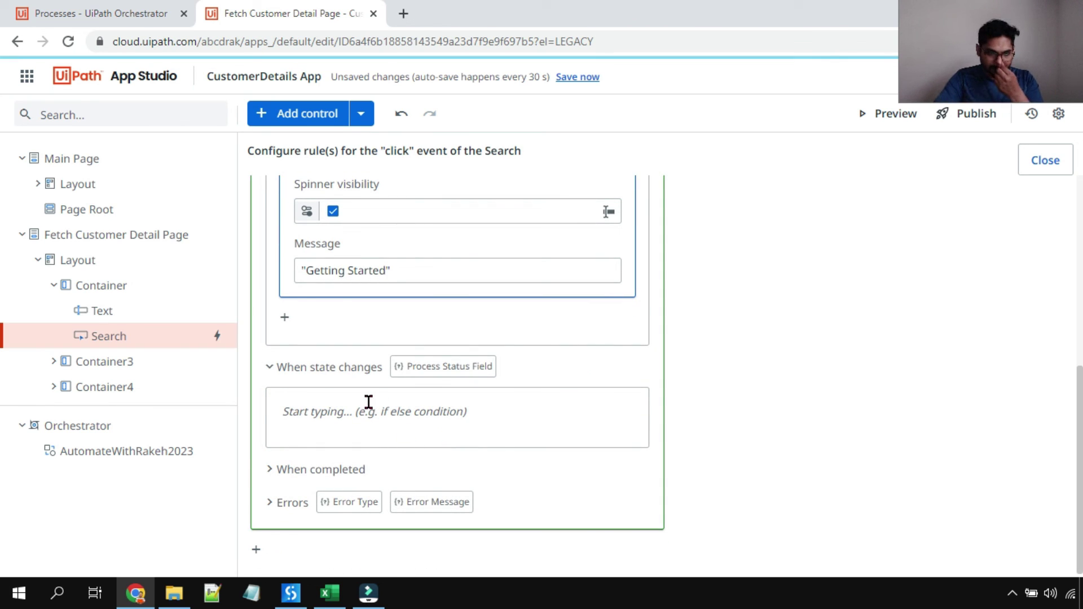
click(354, 413)
text(spim)
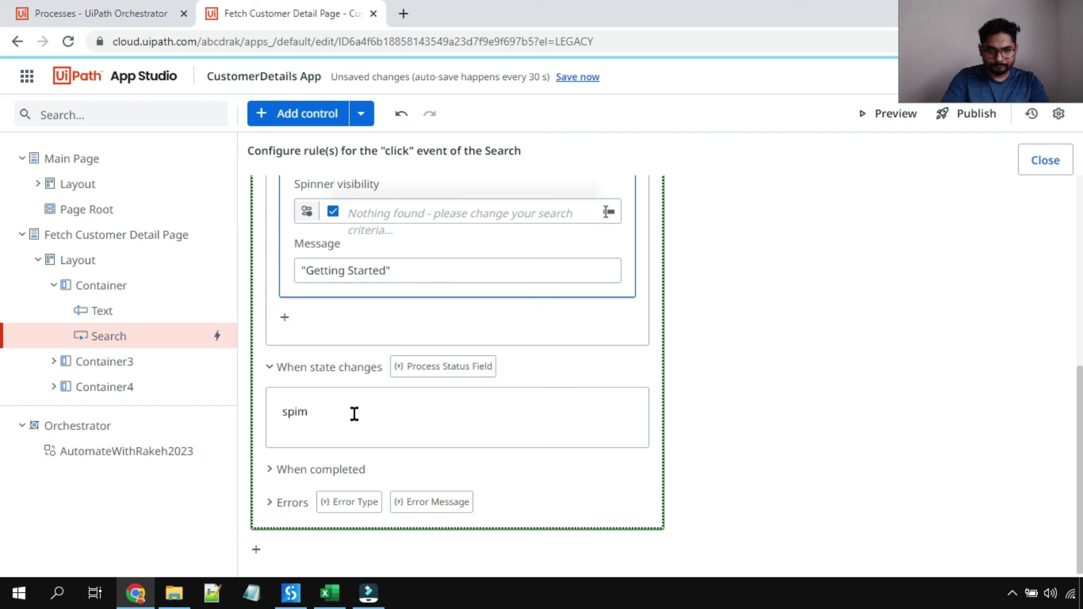
key(BackSpace)
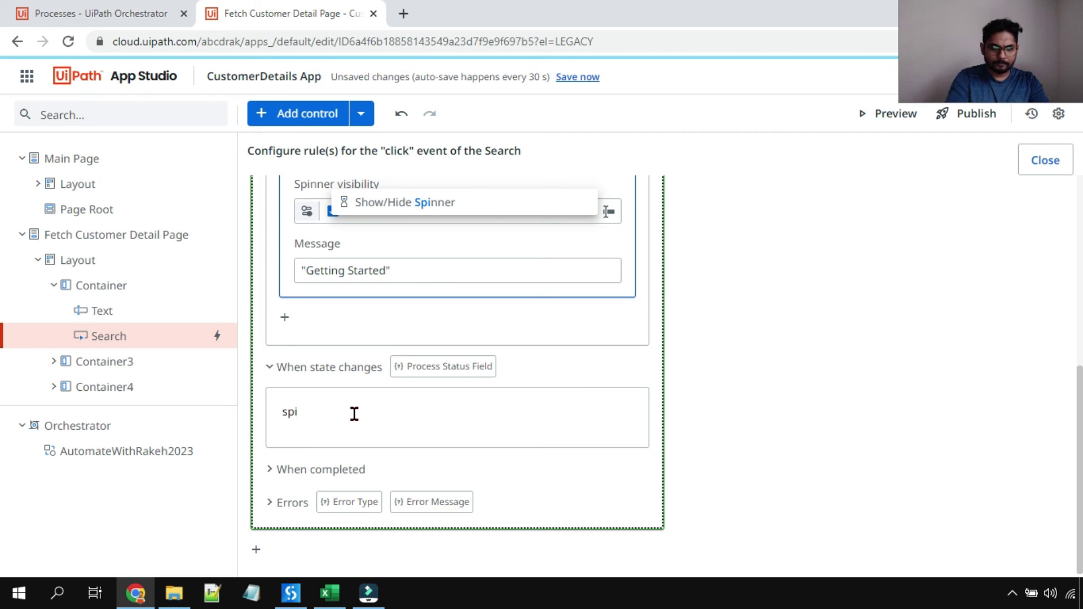
text(nn)
click(448, 207)
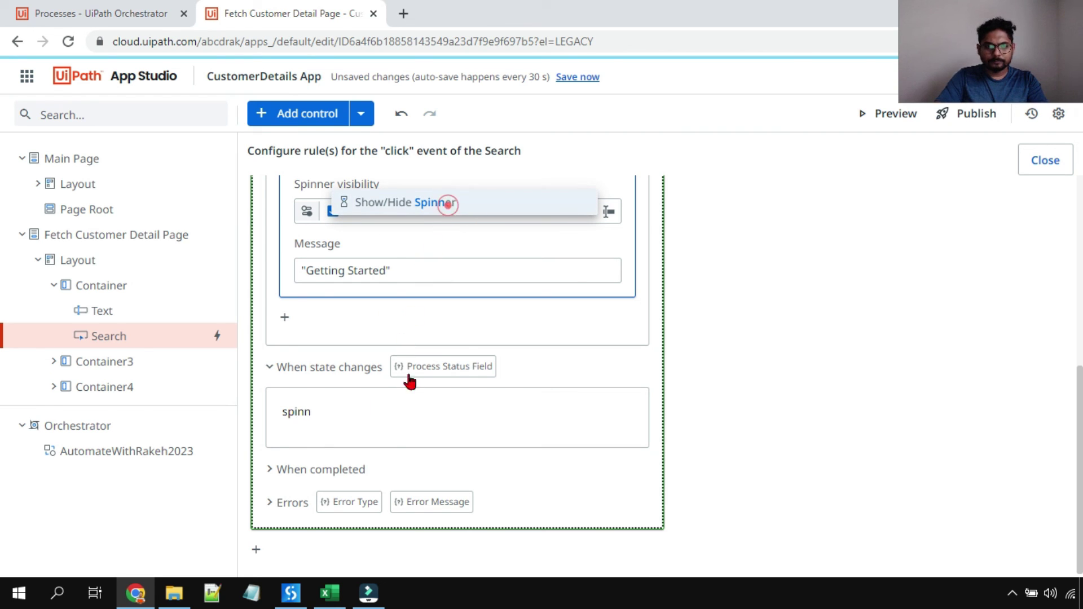
scroll(397, 495, down, 3)
click(307, 390)
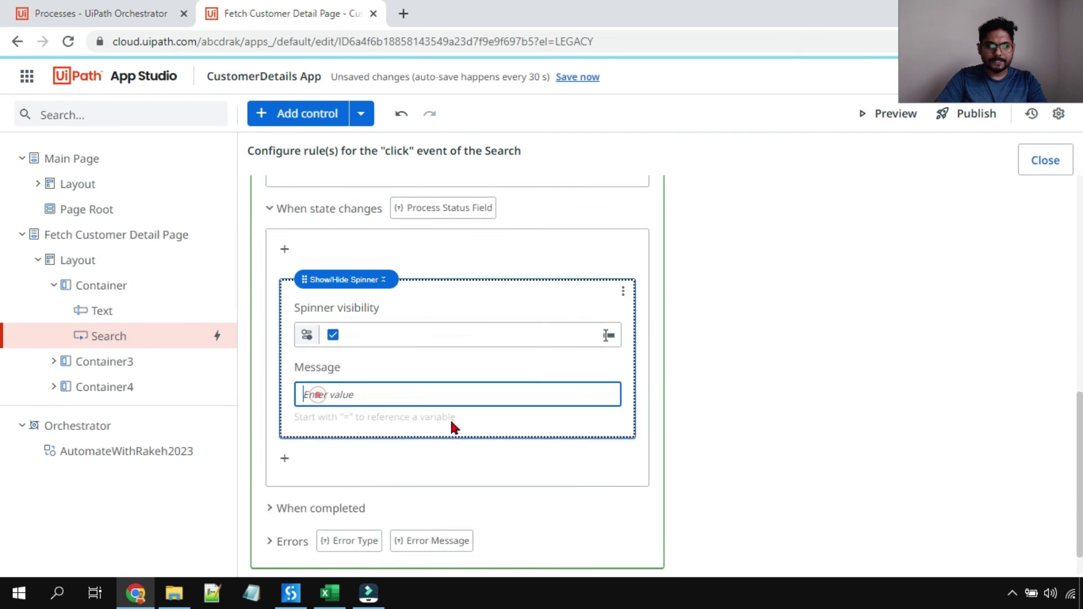
text("Fe)
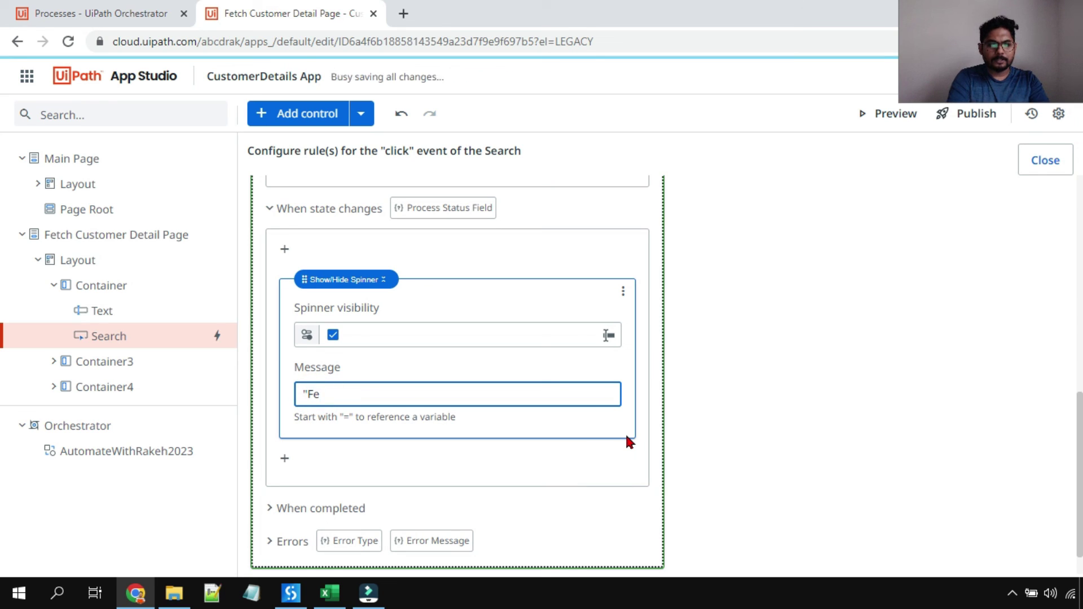
text(tching Details)
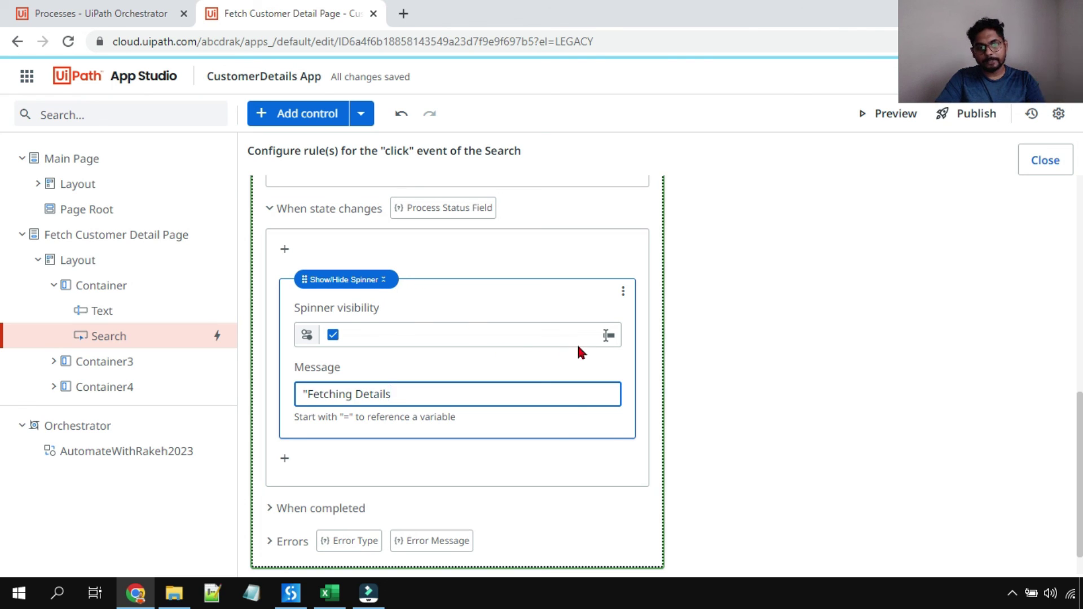
Add a Show/Hide Spinner action that hides the spinner when the process has completed, and close the Search click rule
scroll(593, 366, down, 1)
scroll(593, 366, down, 1)
click(277, 473)
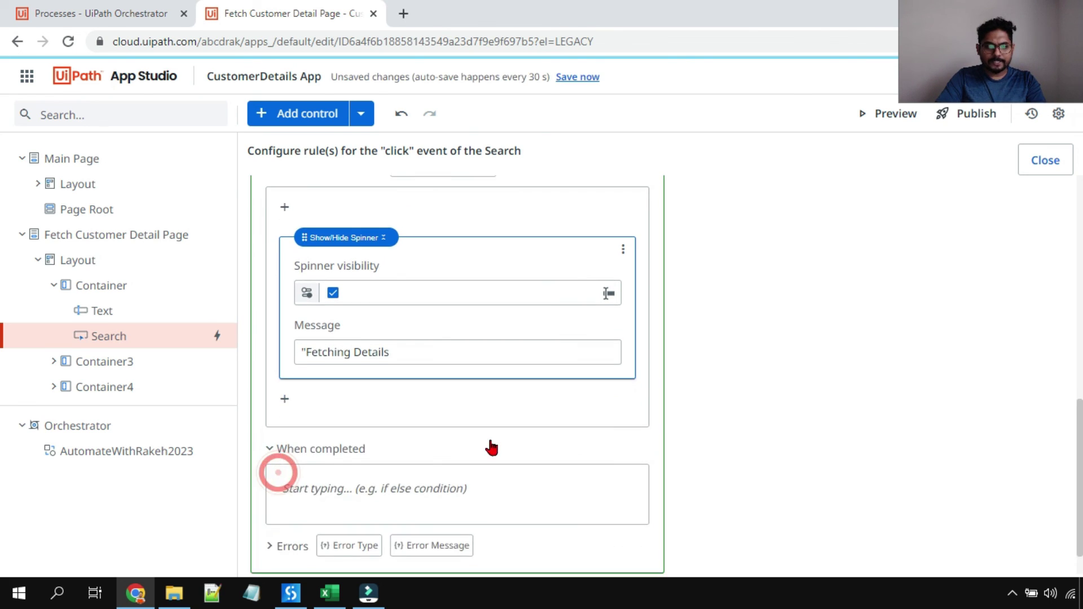
scroll(491, 445, down, 1)
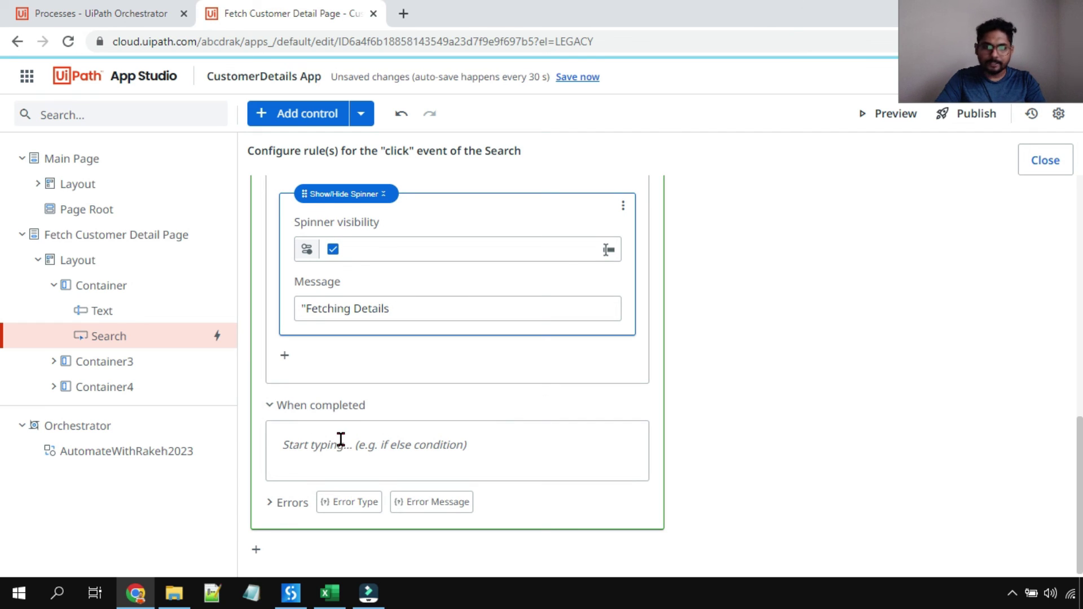
click(316, 450)
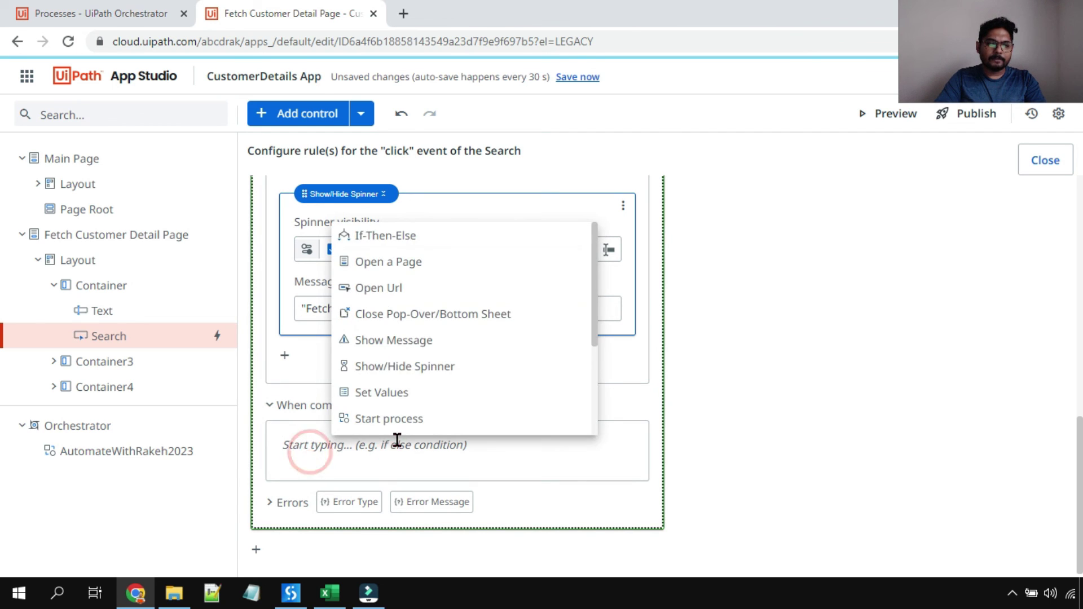
text(spi)
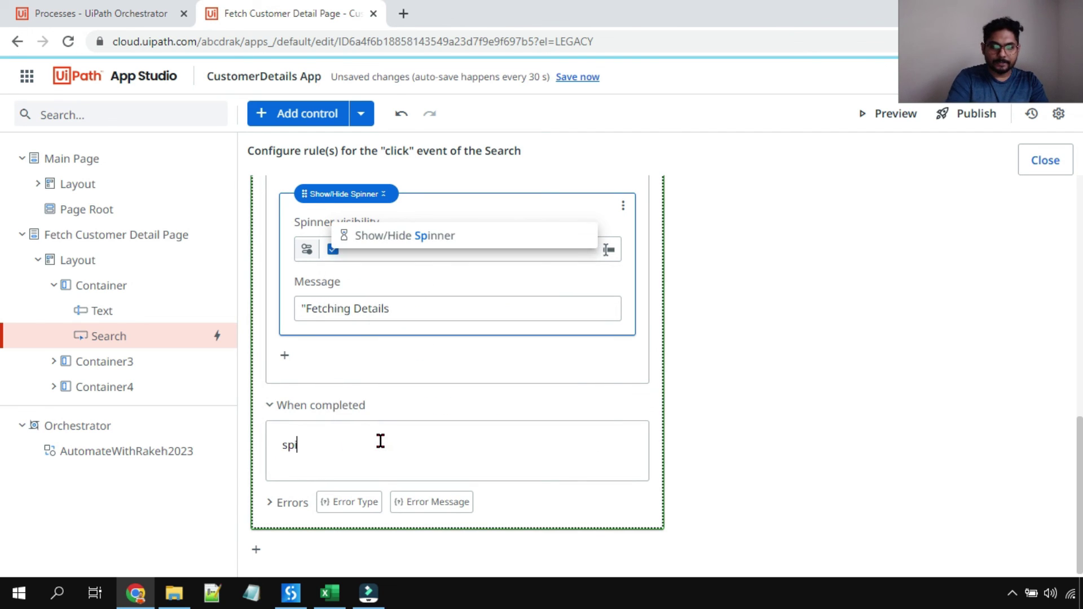
click(424, 236)
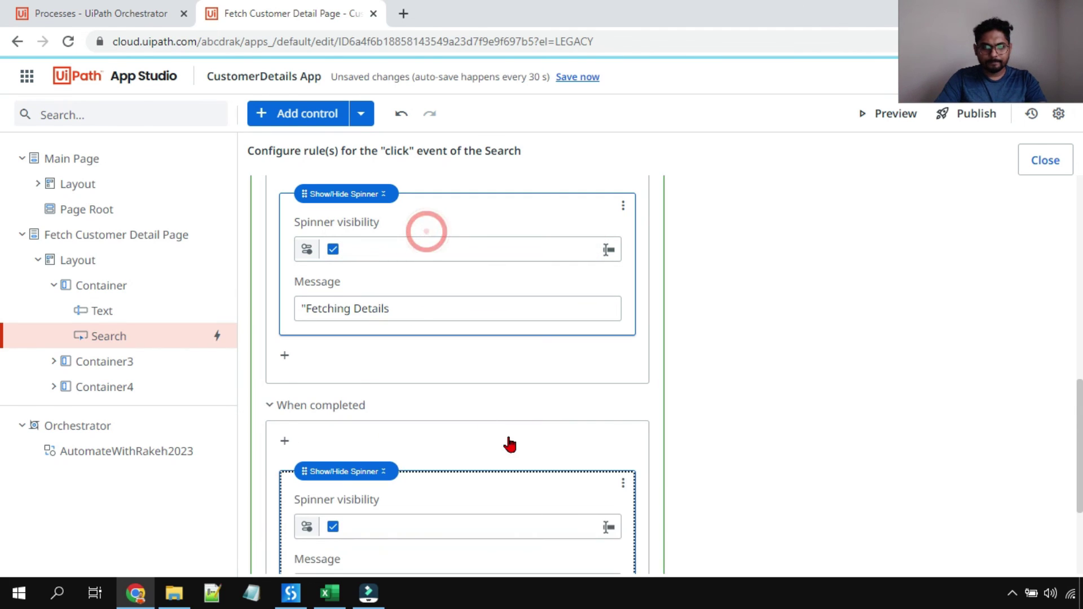
scroll(507, 442, down, 3)
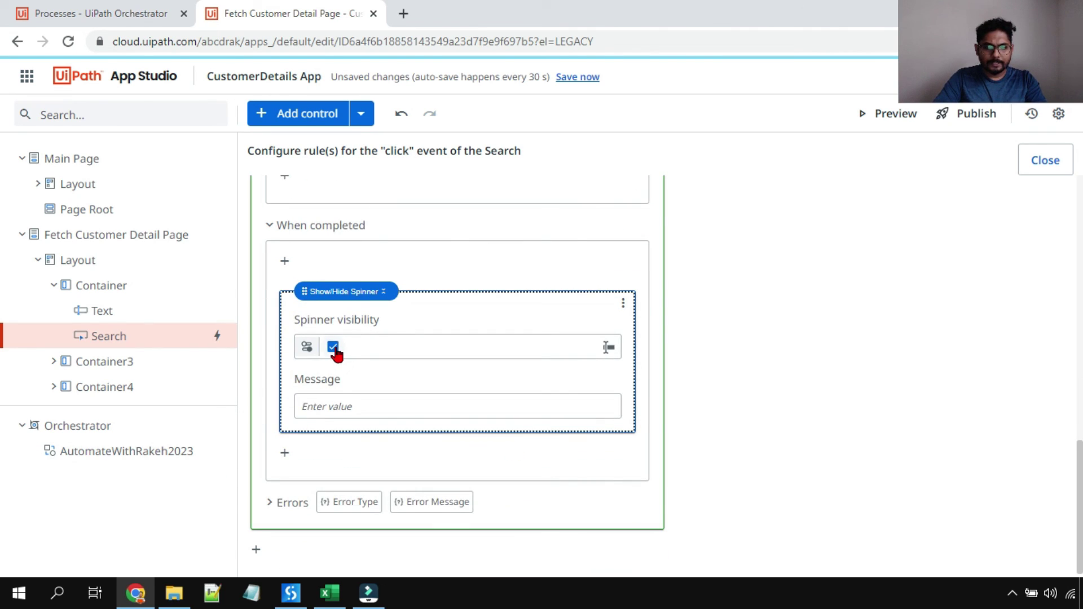
click(333, 348)
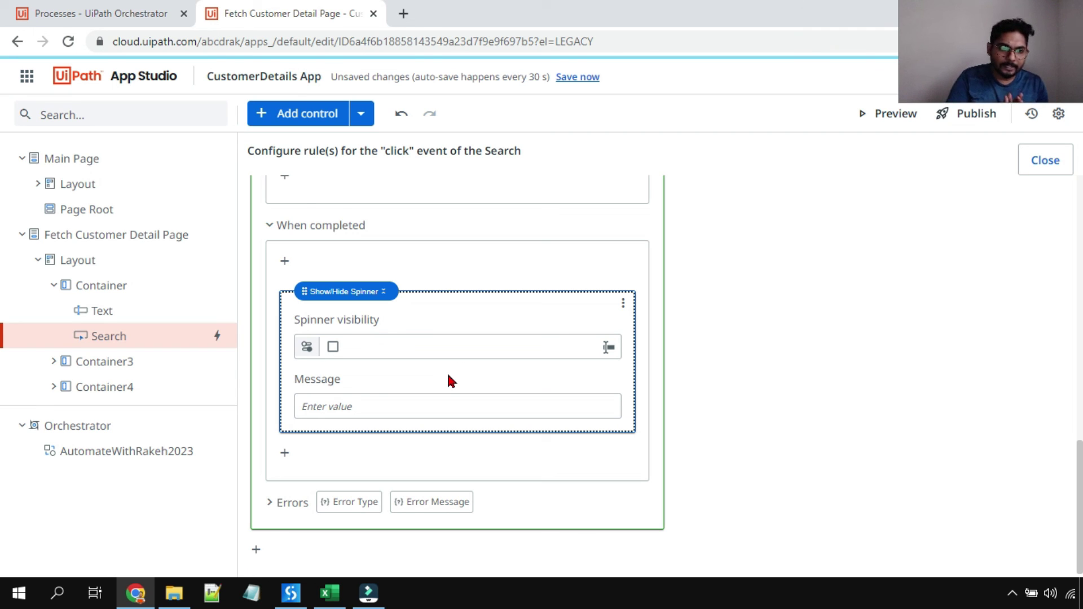
scroll(449, 381, up, 10)
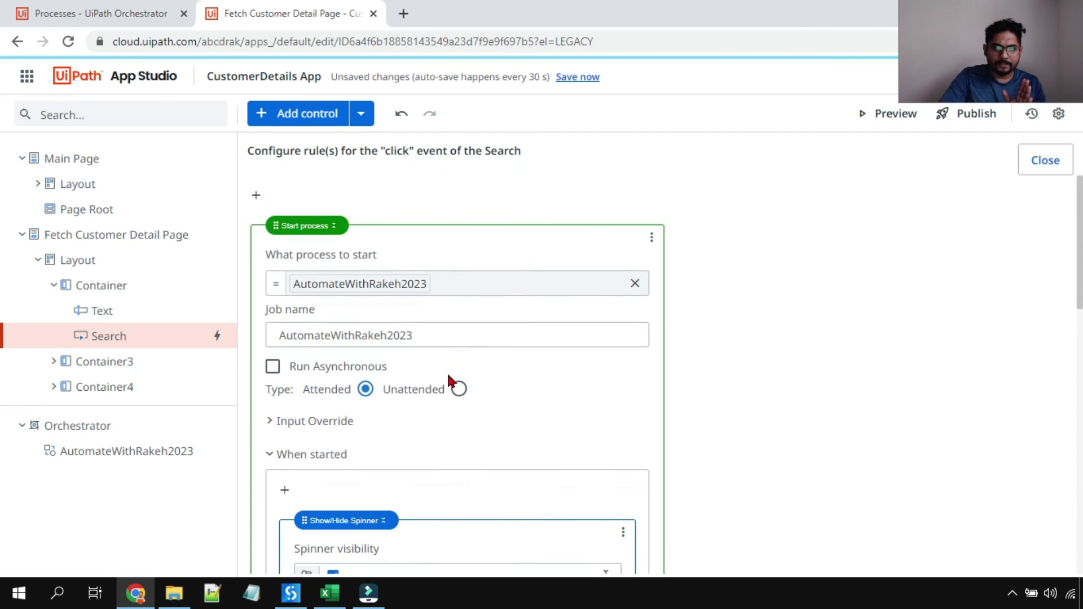
click(1057, 165)
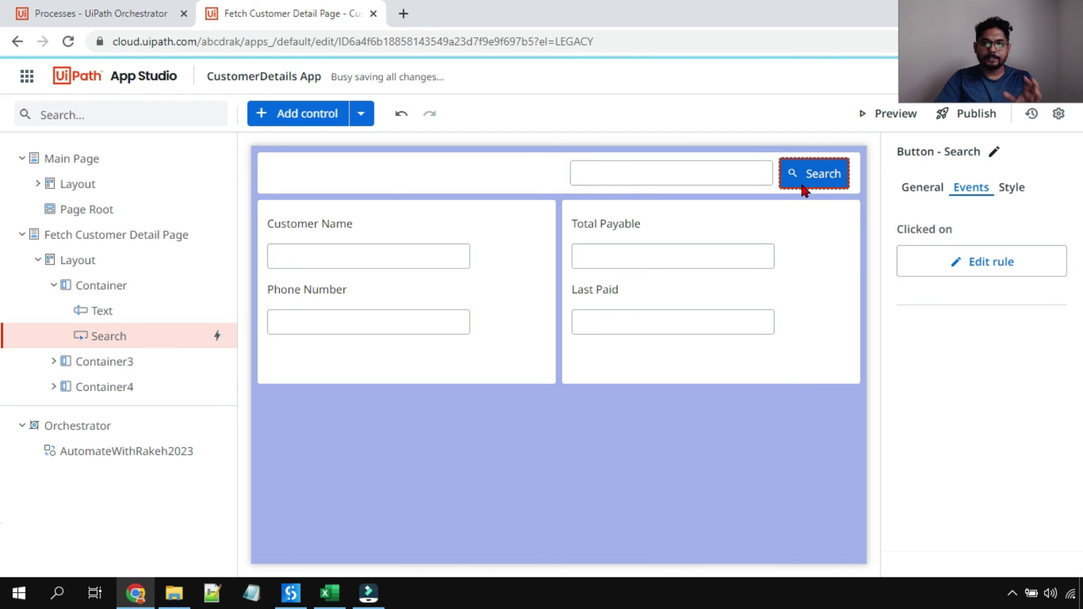
Check the search textbox's value binding and bind the Customer Name textbox to the AutomateWithRakeh2023 process's CustomerName output
click(682, 176)
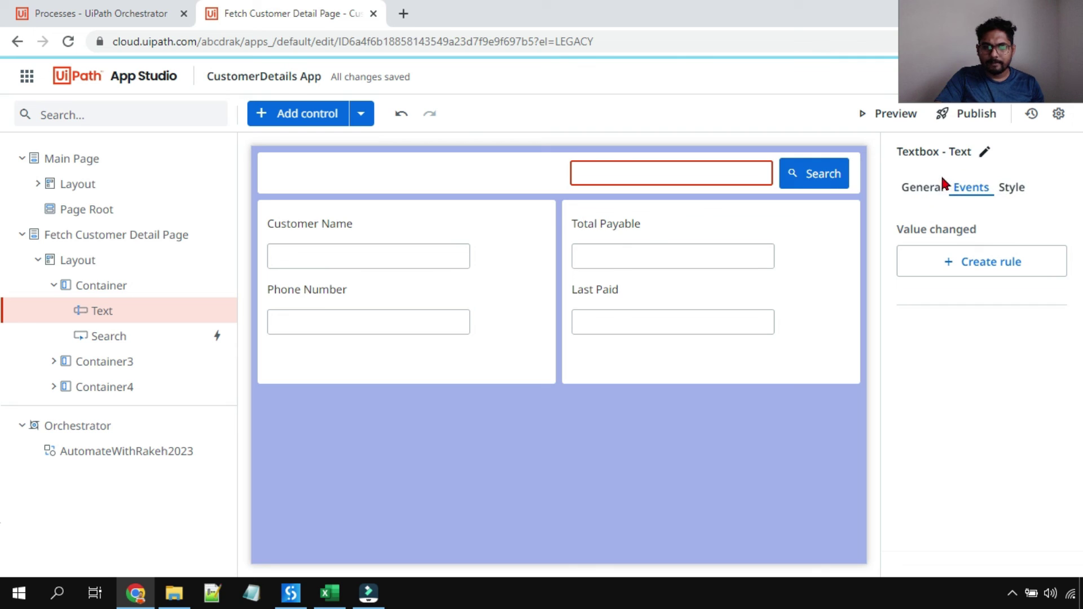
click(924, 188)
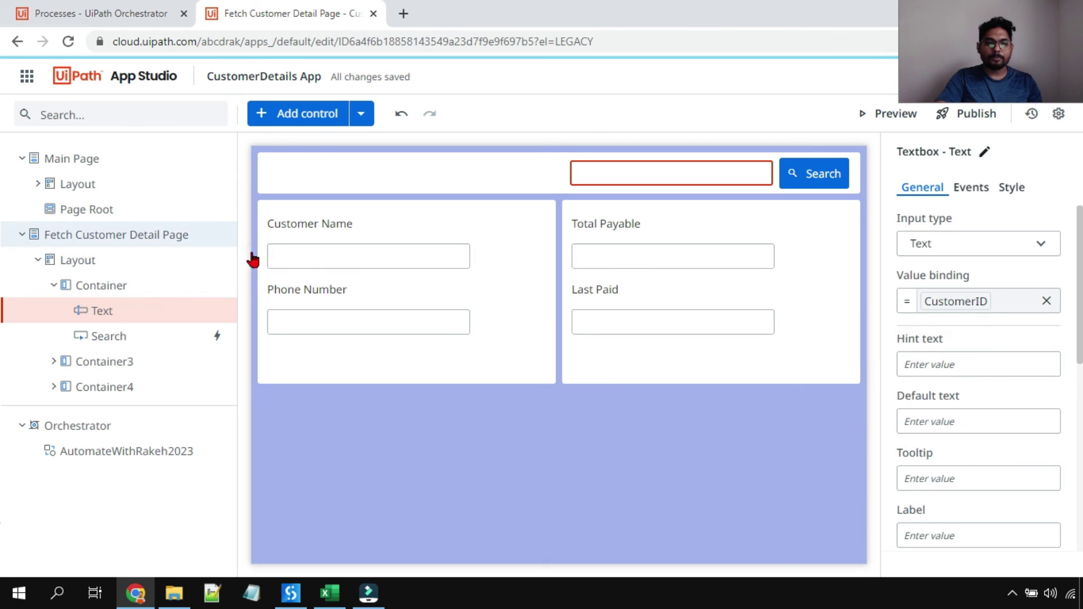
click(325, 248)
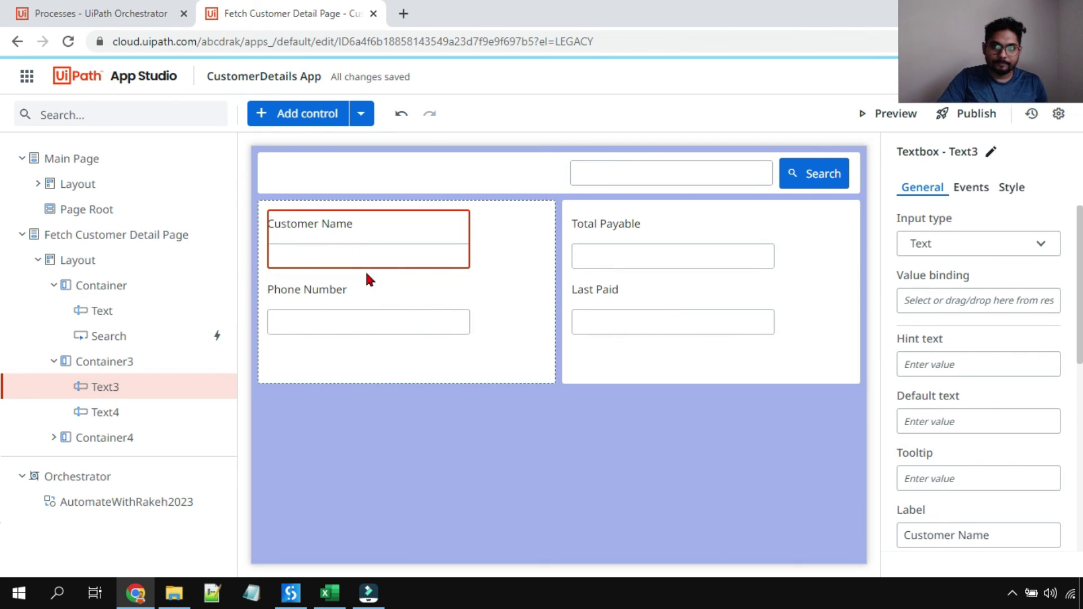
click(323, 254)
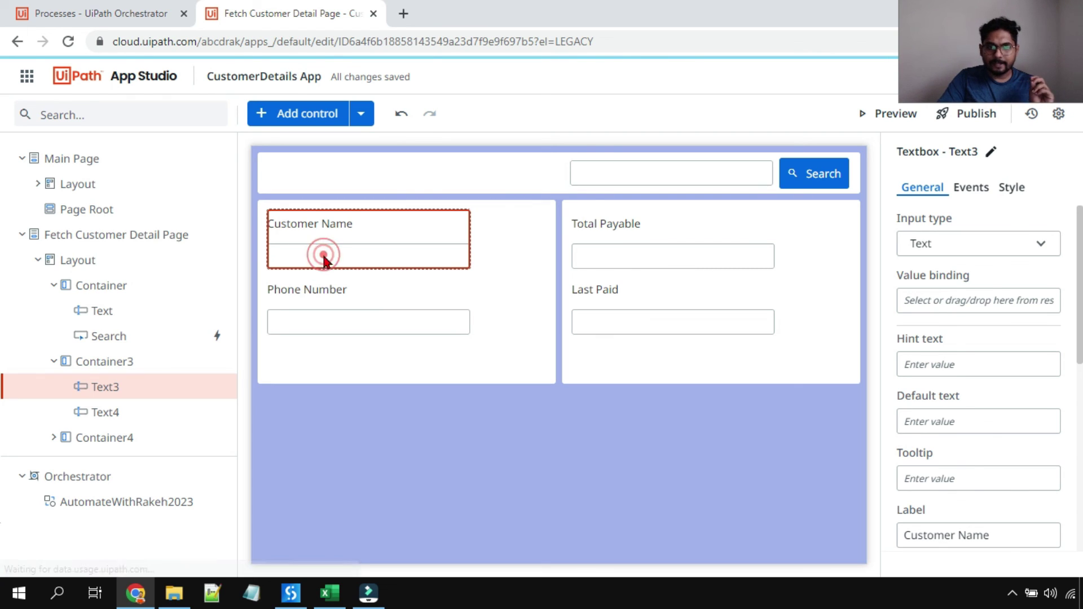
click(909, 190)
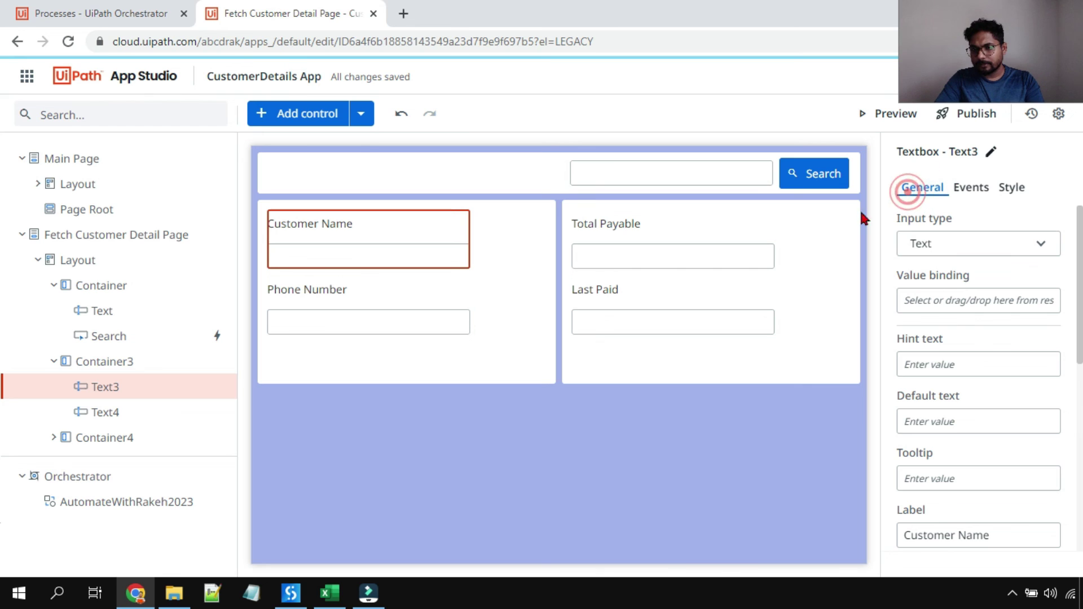
click(936, 302)
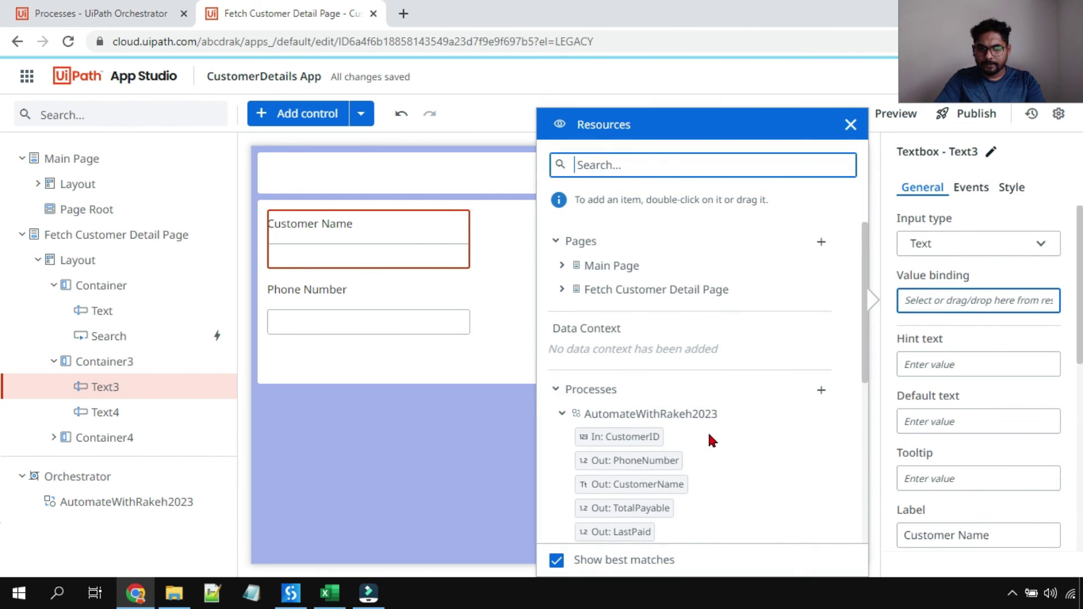
scroll(707, 431, down, 3)
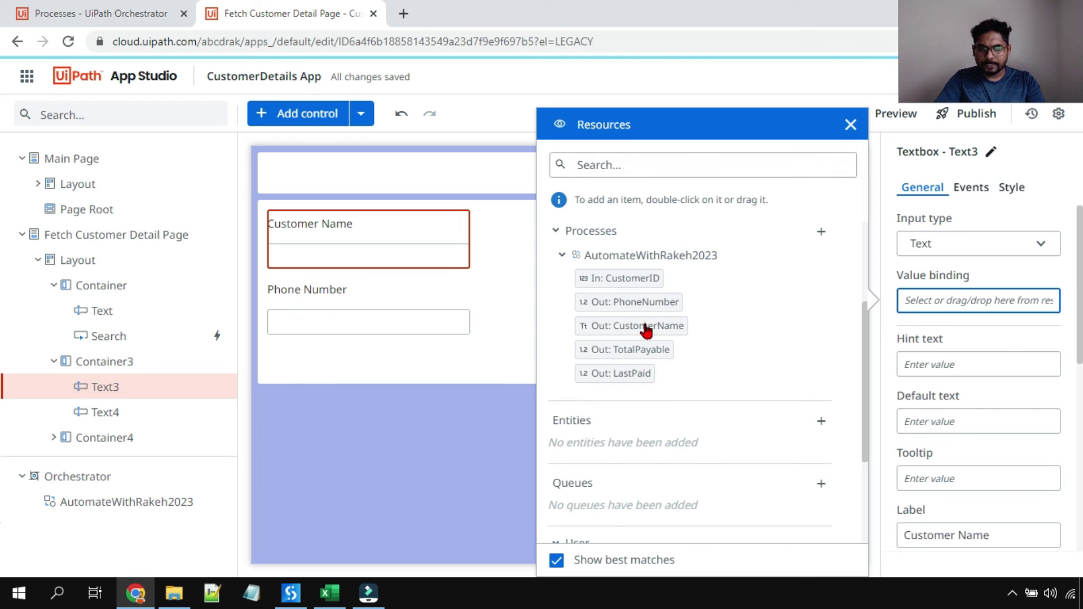
double_click(646, 328)
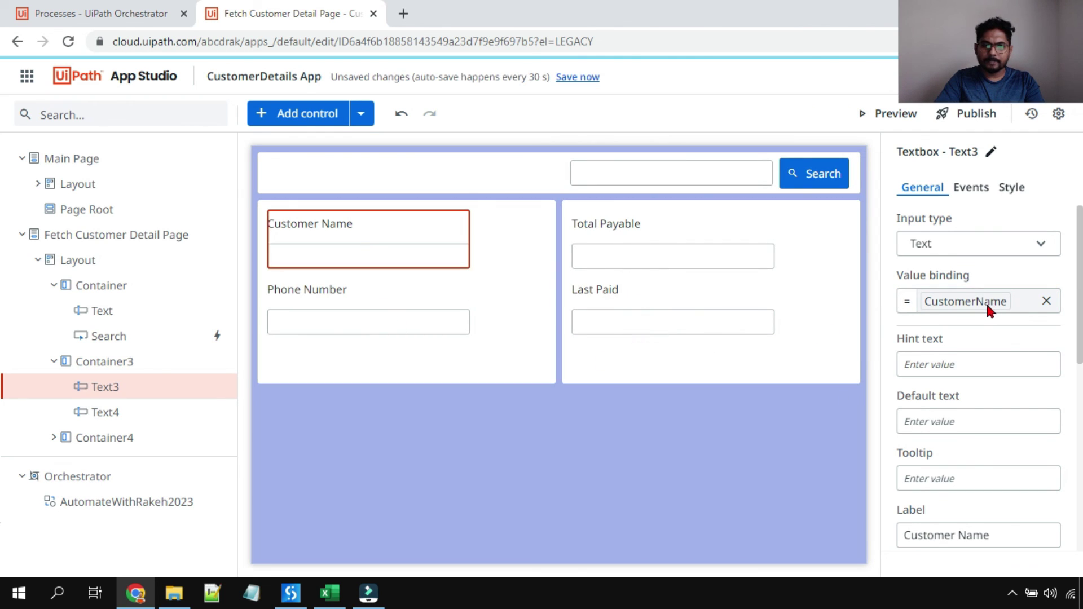
Bind the Phone Number textbox's value to the process's PhoneNumber output
click(387, 318)
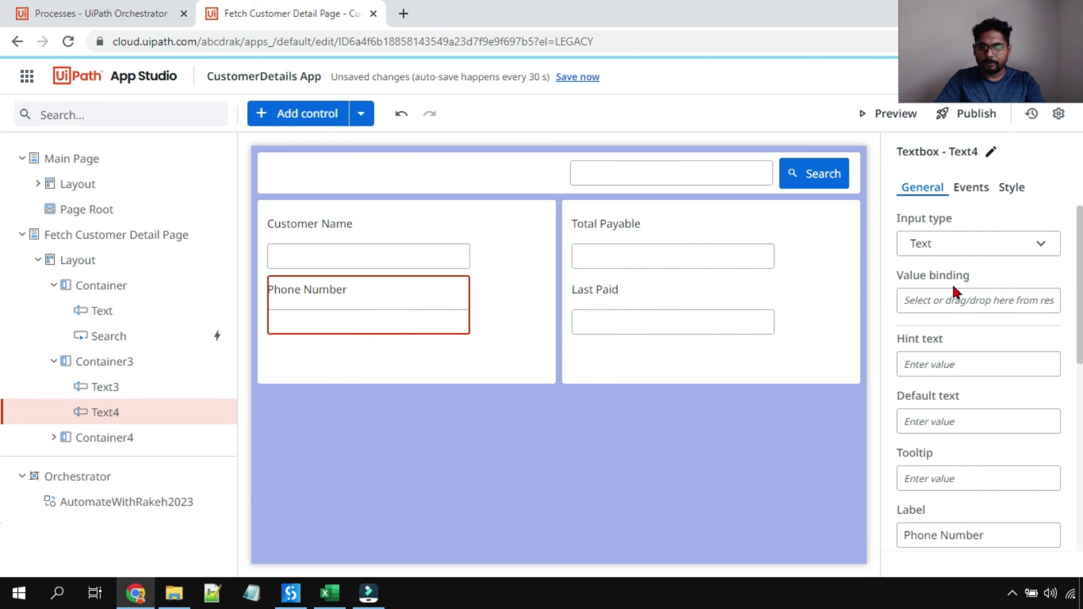
click(927, 299)
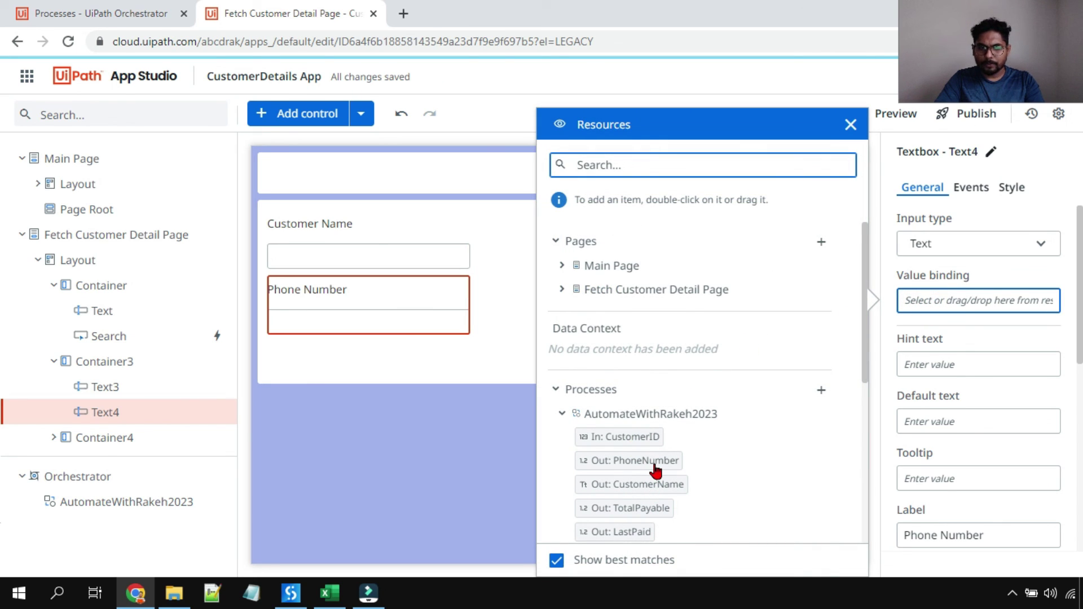
click(655, 469)
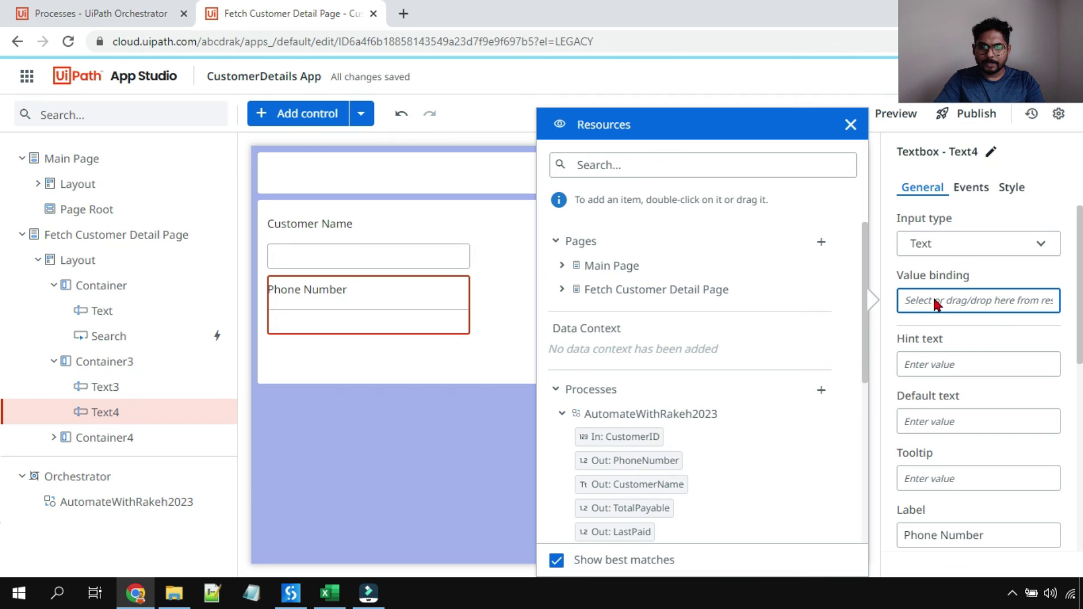
double_click(651, 460)
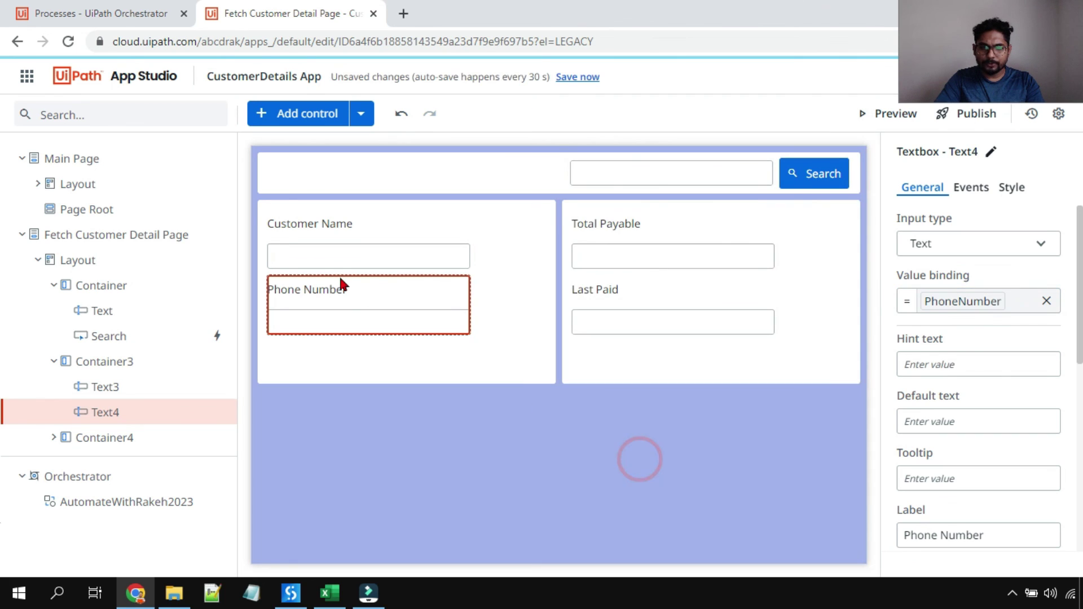
Bind the Total Payable textbox's value to the process's TotalPayable output
click(685, 245)
click(945, 300)
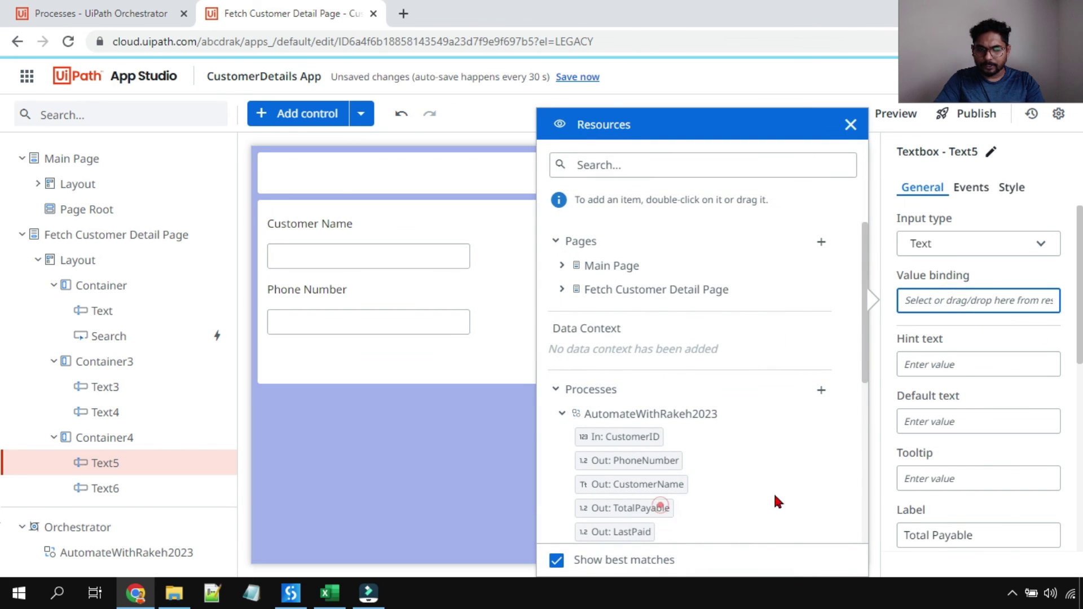
double_click(659, 508)
Try to bind the Last Paid textbox's value to the process's LastPaid output
click(641, 315)
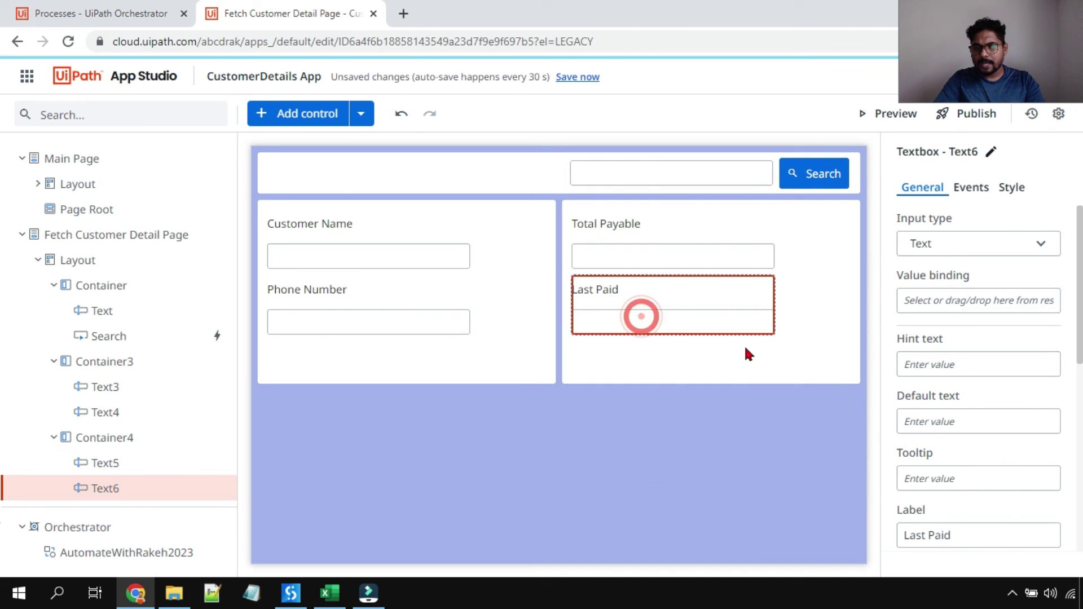
click(932, 299)
double_click(616, 536)
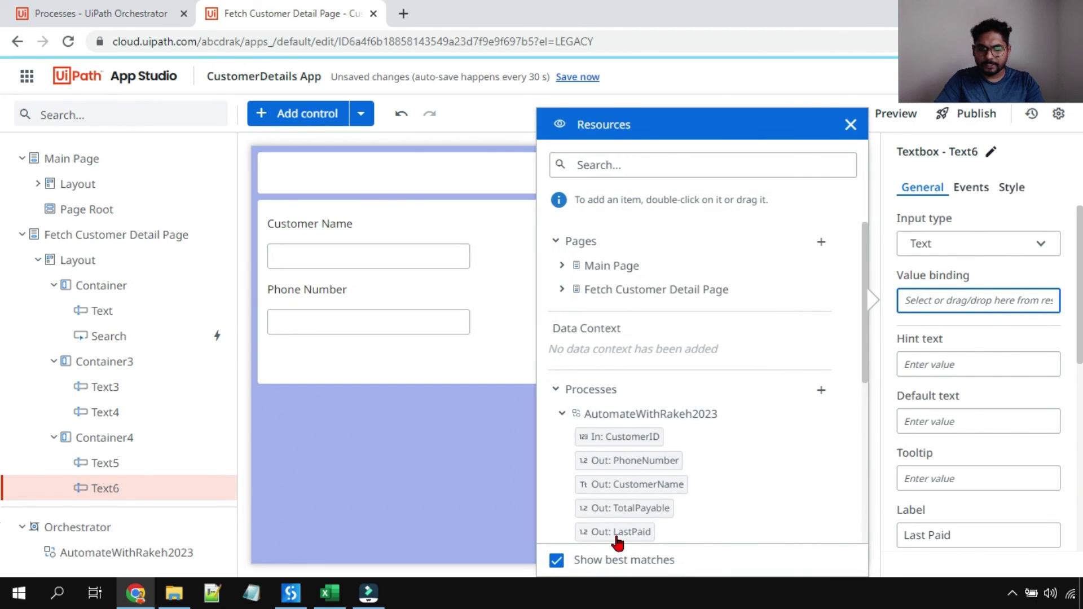
click(451, 508)
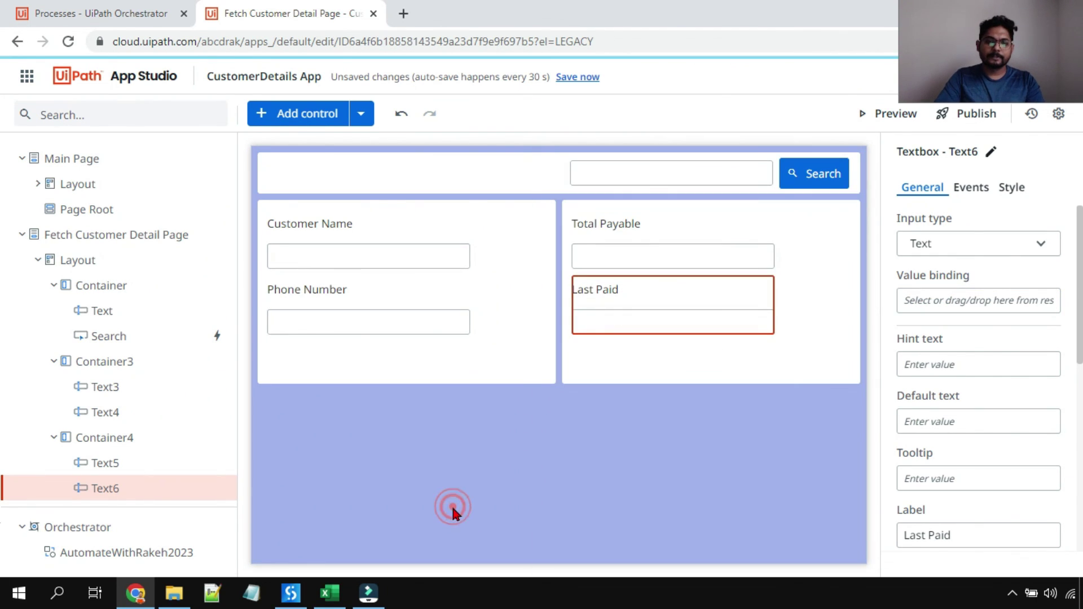
Check the value bindings of the Customer Name, Phone Number and Total Payable textboxes
click(414, 248)
click(402, 322)
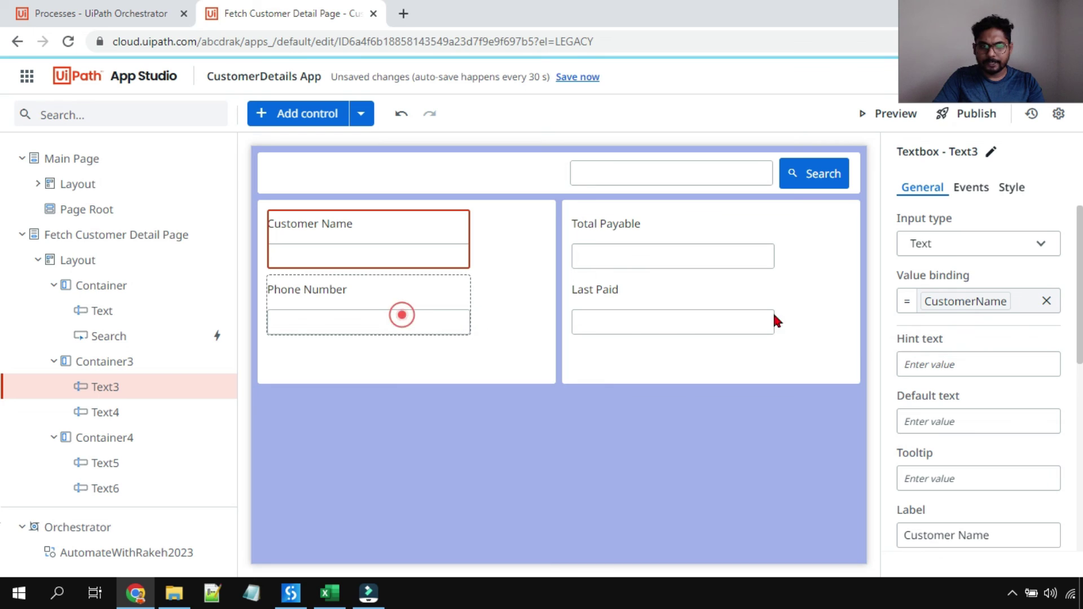
click(720, 260)
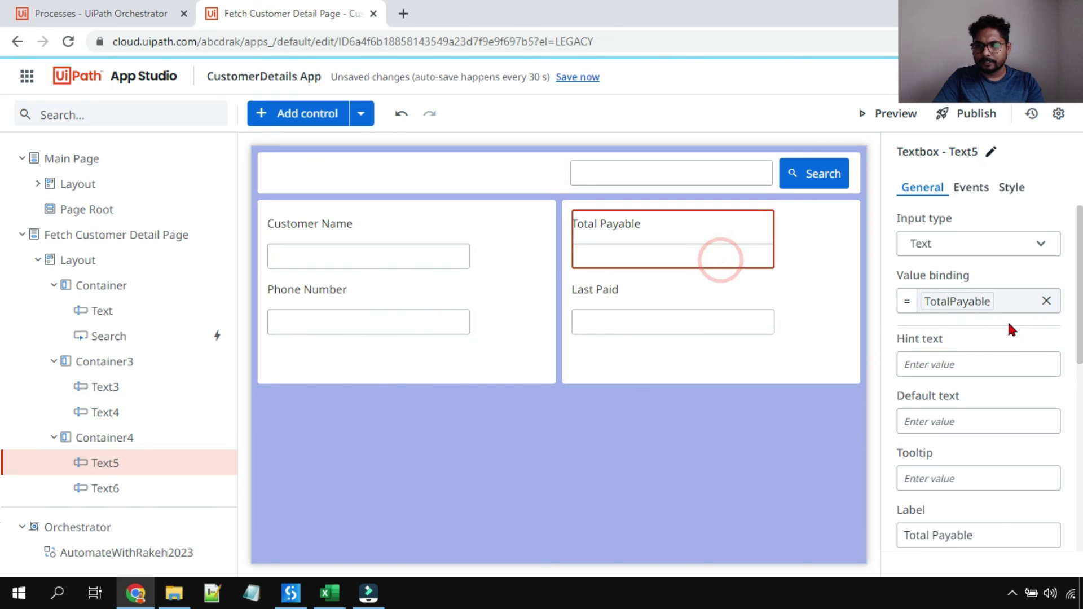
Bind the Last Paid textbox's value to the LastPaid output of the AutomateWithRakeh2023 process
click(714, 329)
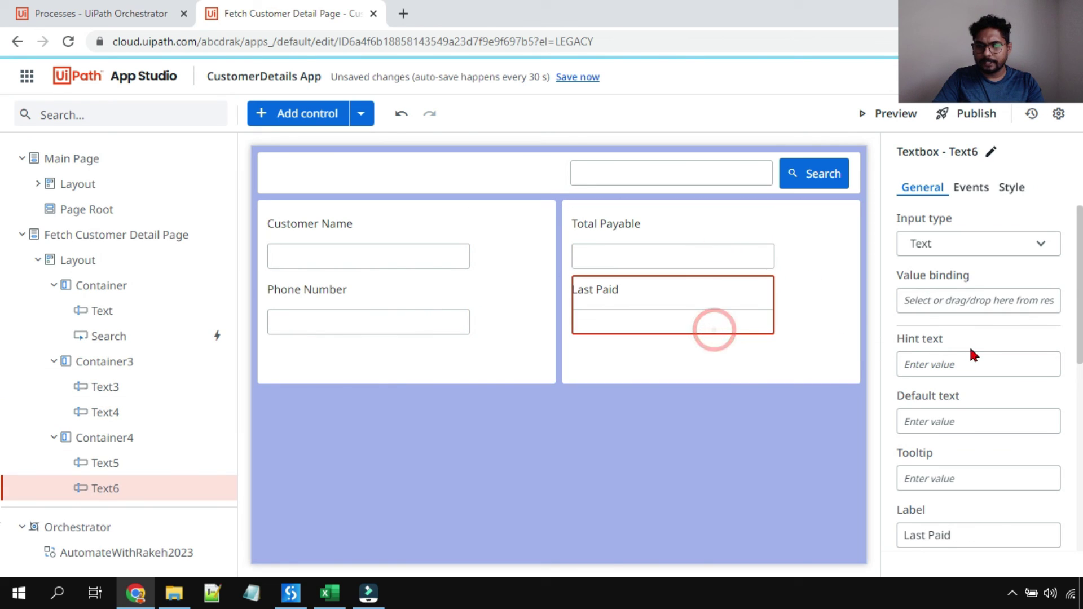
click(939, 302)
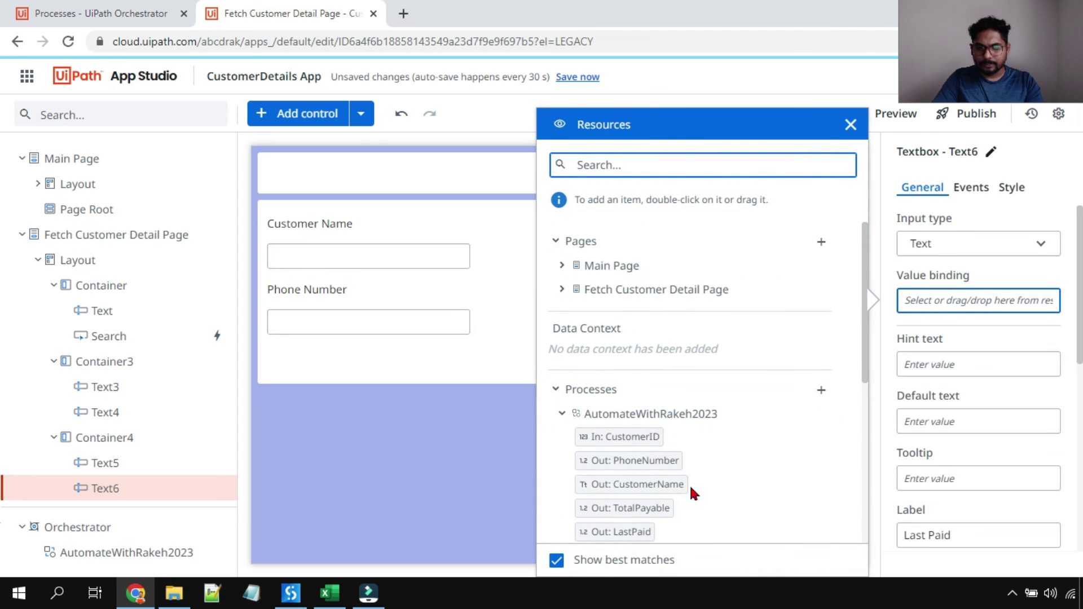
click(643, 533)
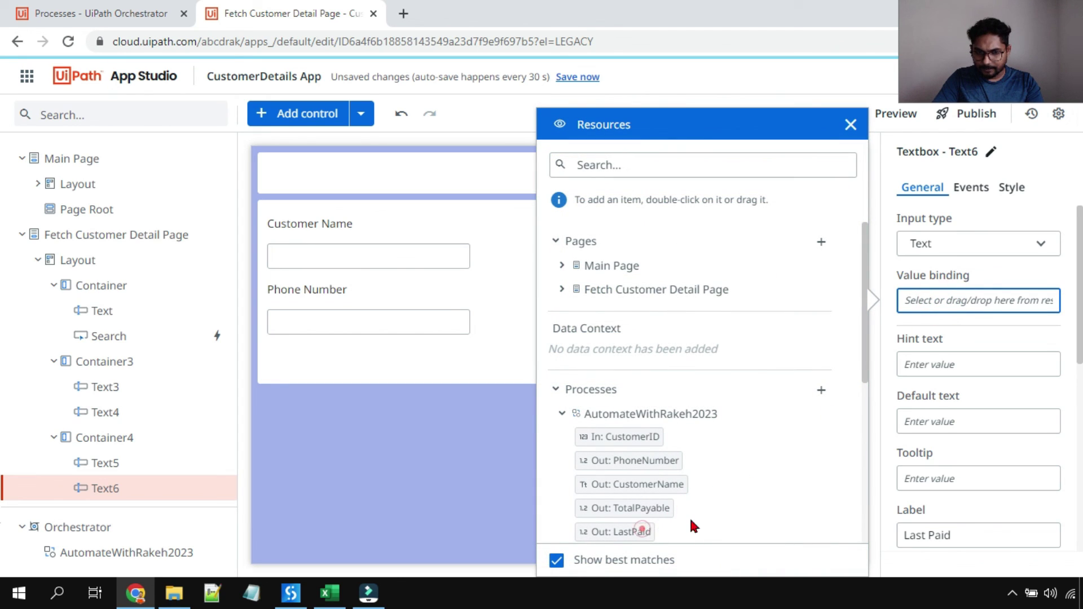
double_click(641, 535)
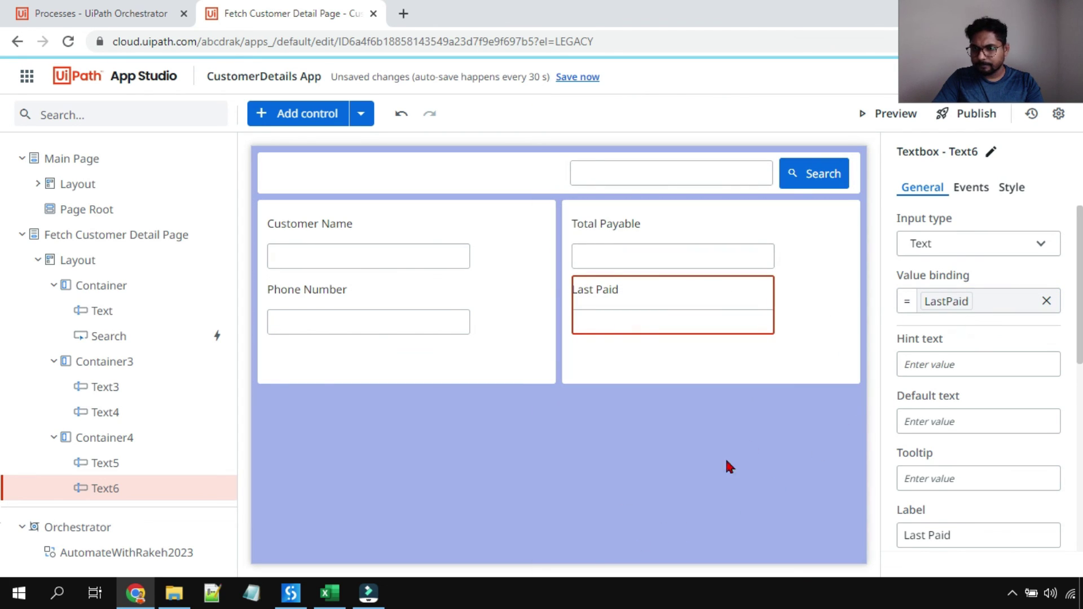
Review the value bindings of the Last Paid and Customer Name textboxes on the Fetch Customer Detail Page
click(719, 465)
click(695, 324)
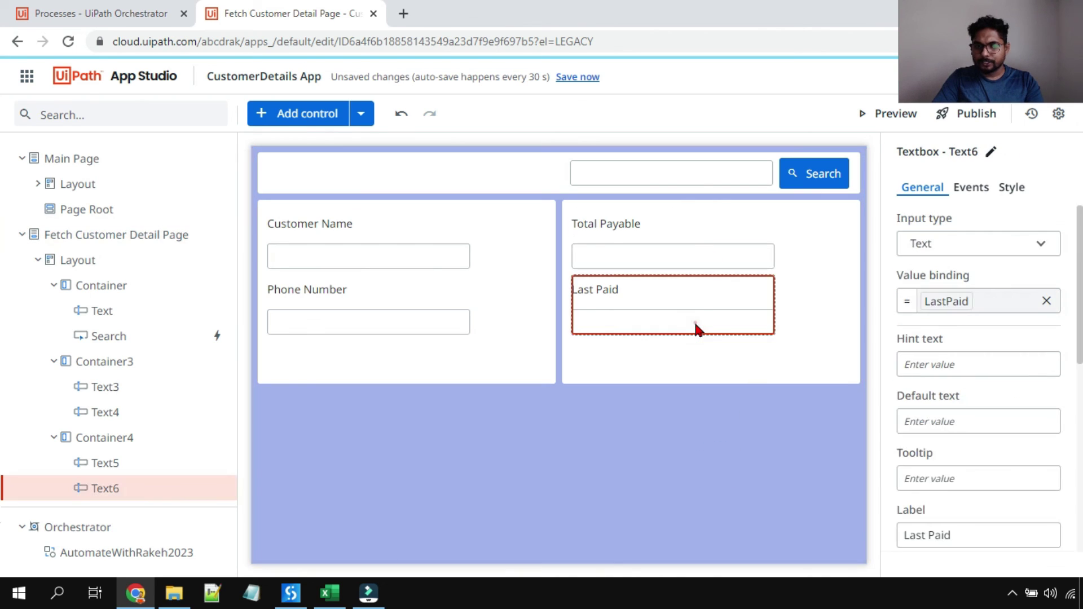
click(696, 325)
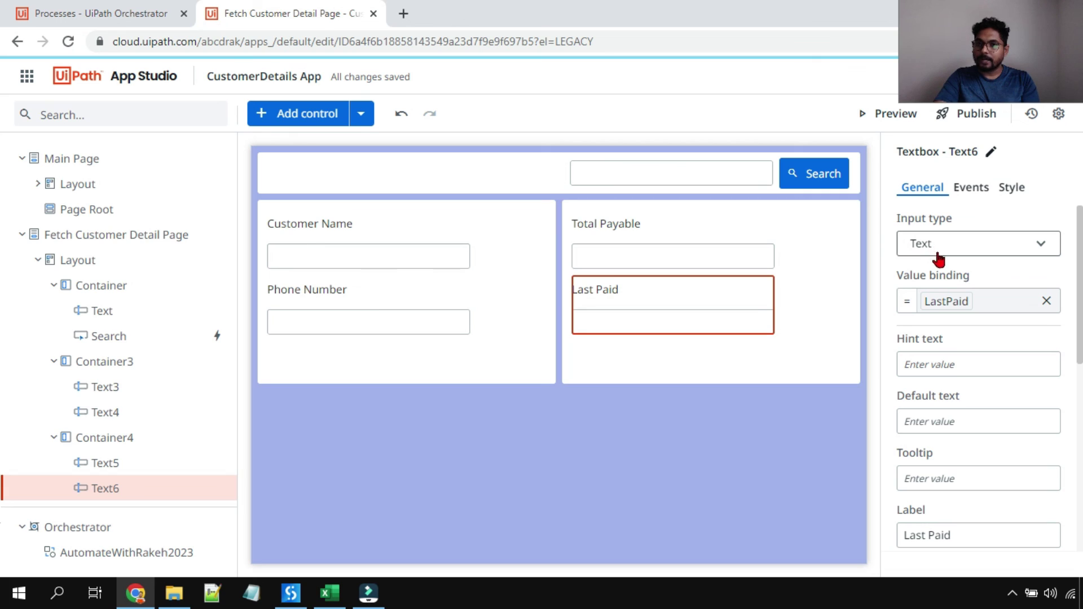
click(357, 249)
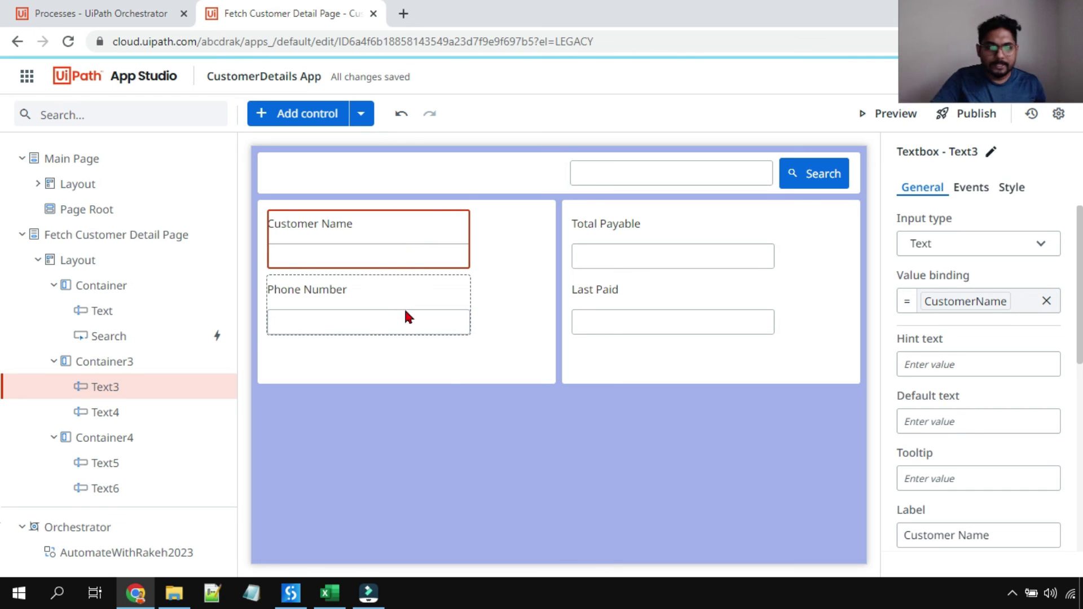
click(456, 499)
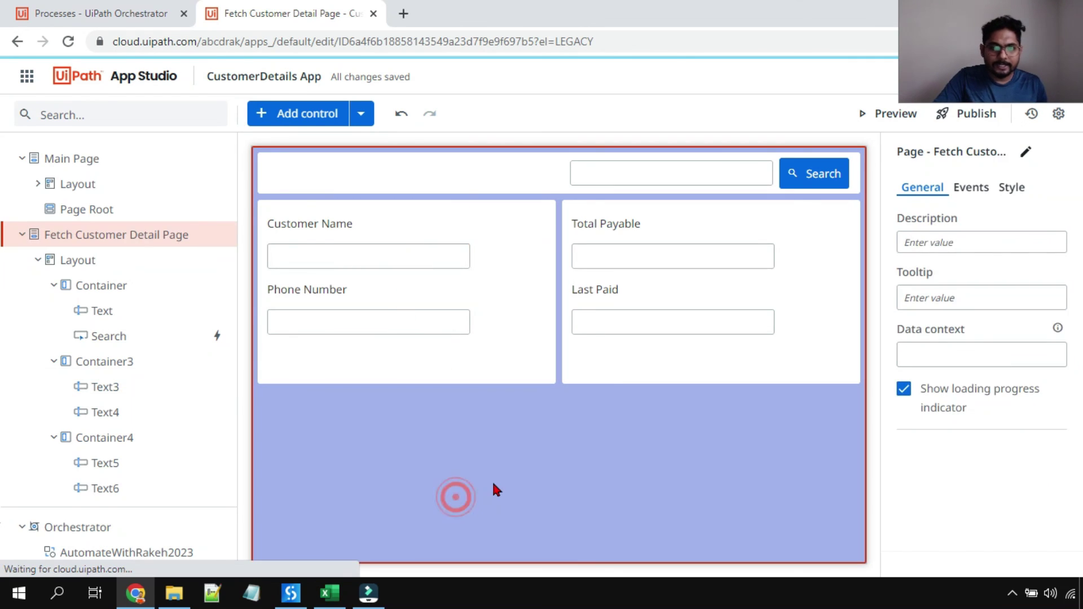
Start a preview of the app, copy the last listed customer's ID from Sheet1 in Excel, and return to the preview
click(902, 117)
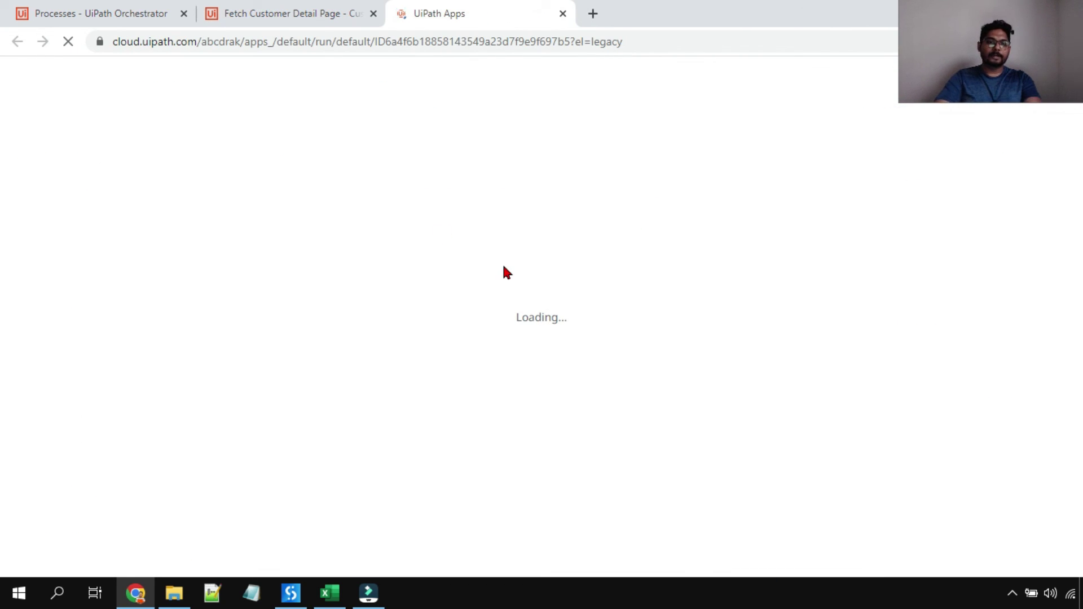
click(330, 592)
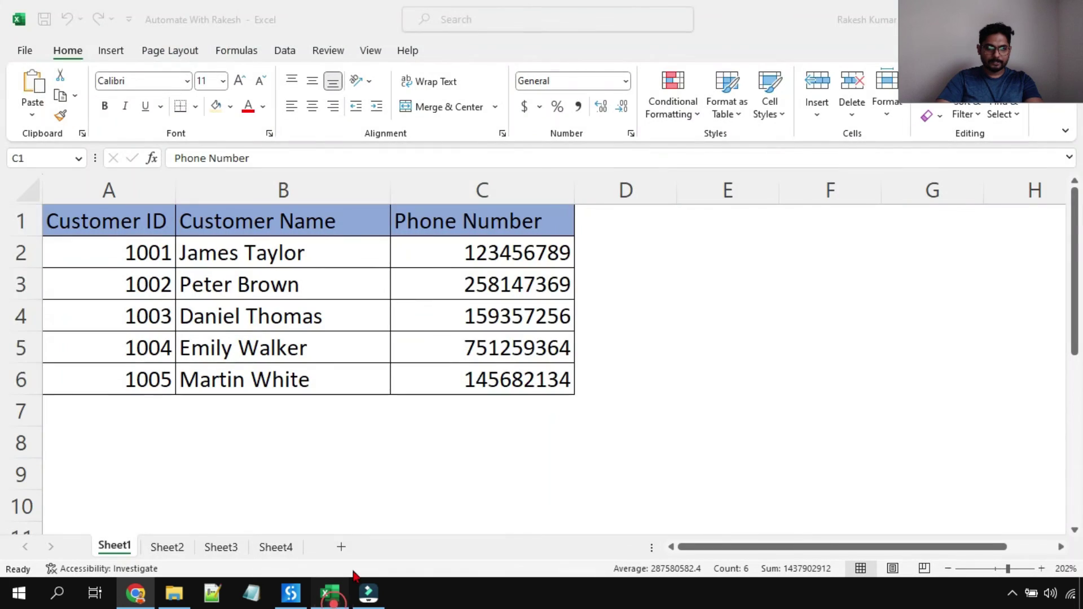
click(151, 379)
key(ctrl+c)
key(alt+Tab)
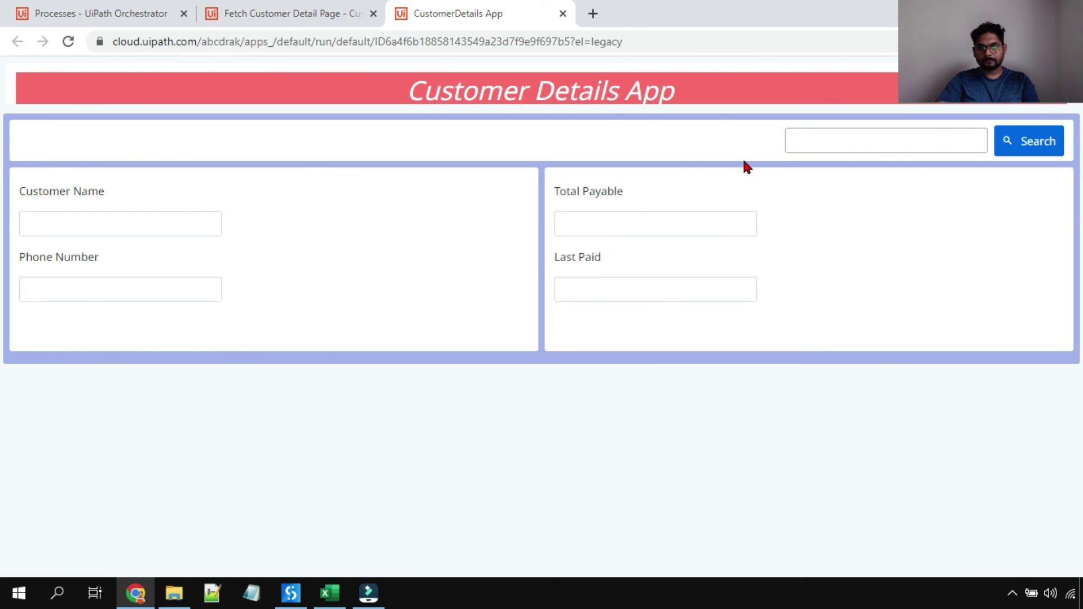
Enter the last listed customer's ID in the app preview's search box and run the search
click(803, 141)
text(1)
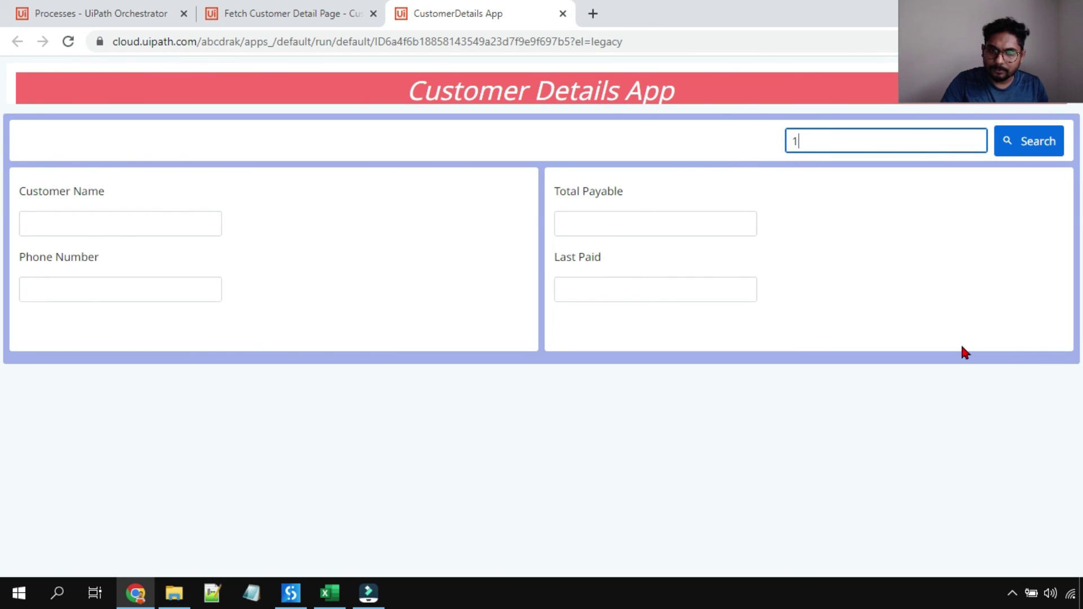
text(005)
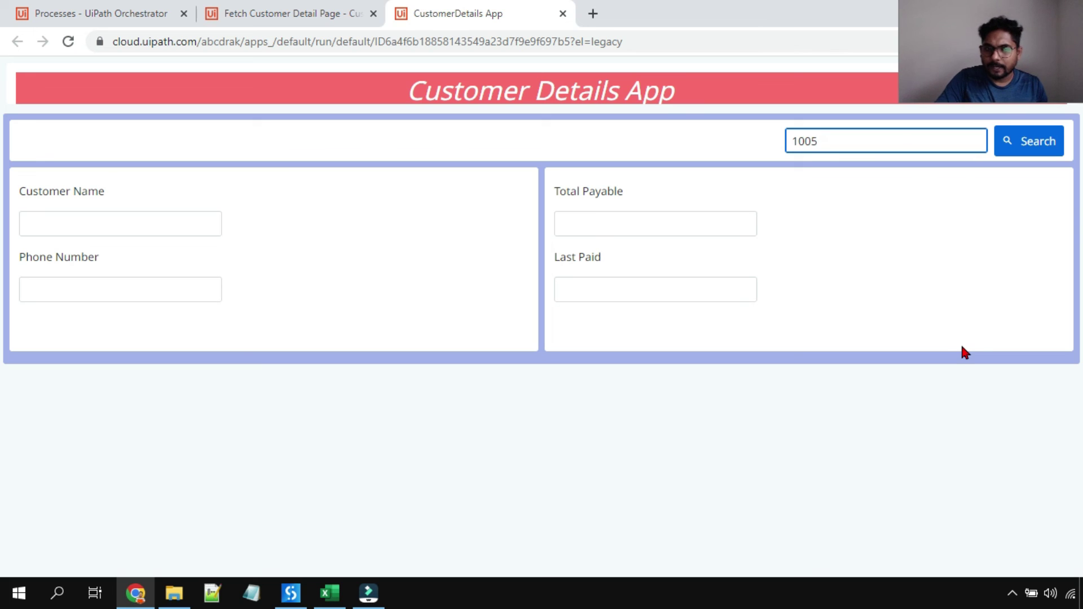
click(1038, 146)
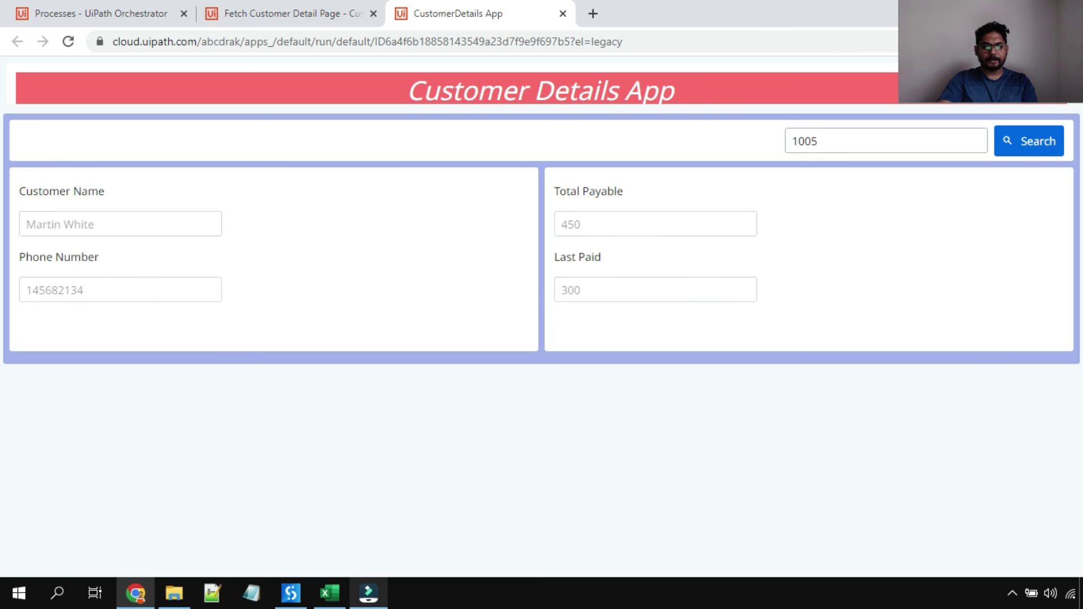
Compare the fetched payment details with the customer's row on Sheet2 in Excel, and return to the app preview
click(340, 600)
click(284, 414)
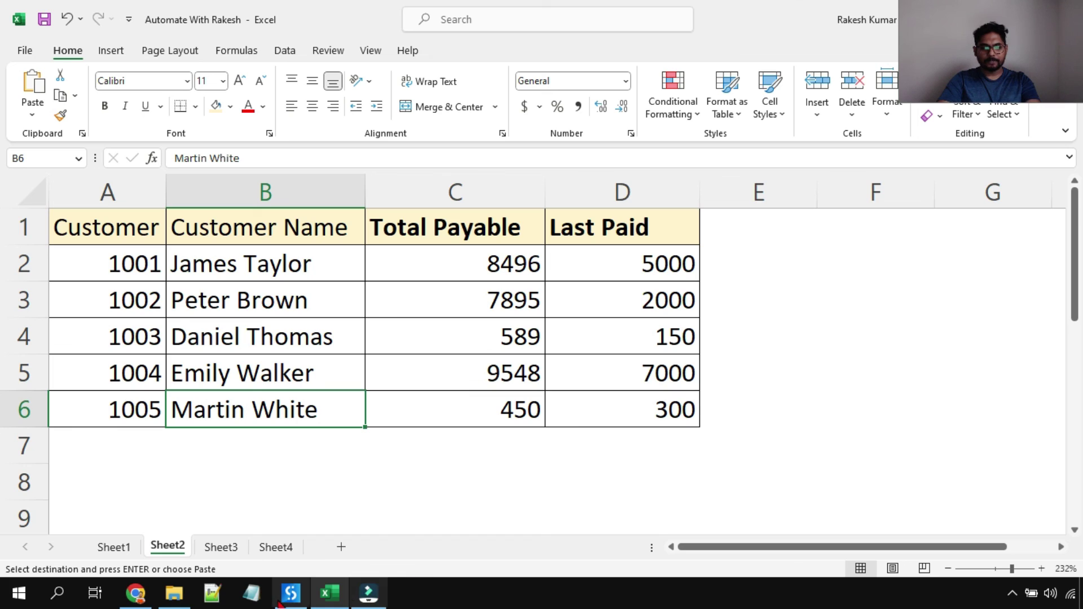
click(149, 591)
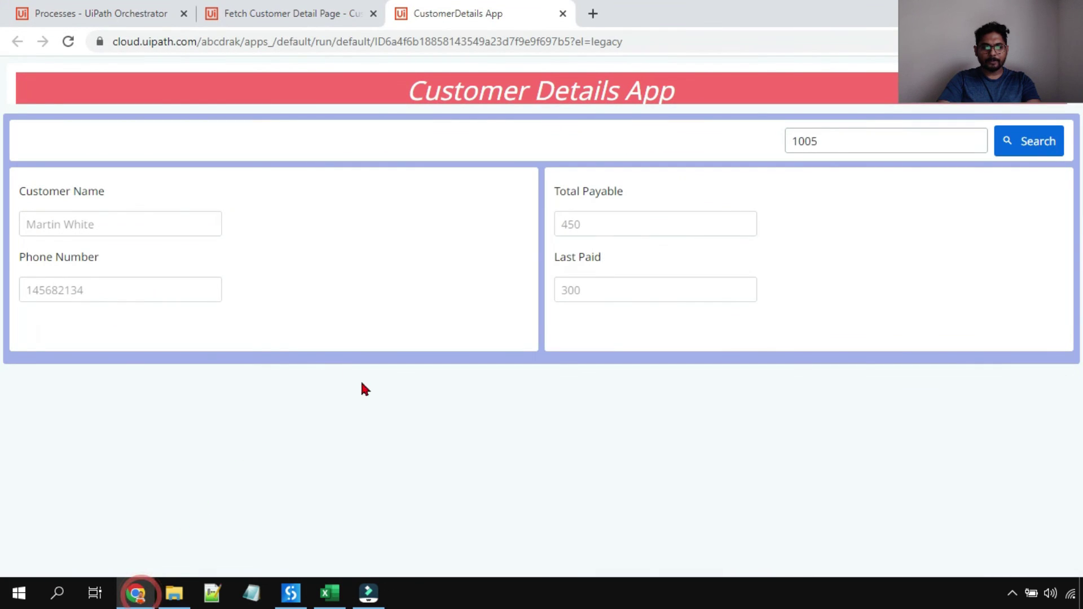